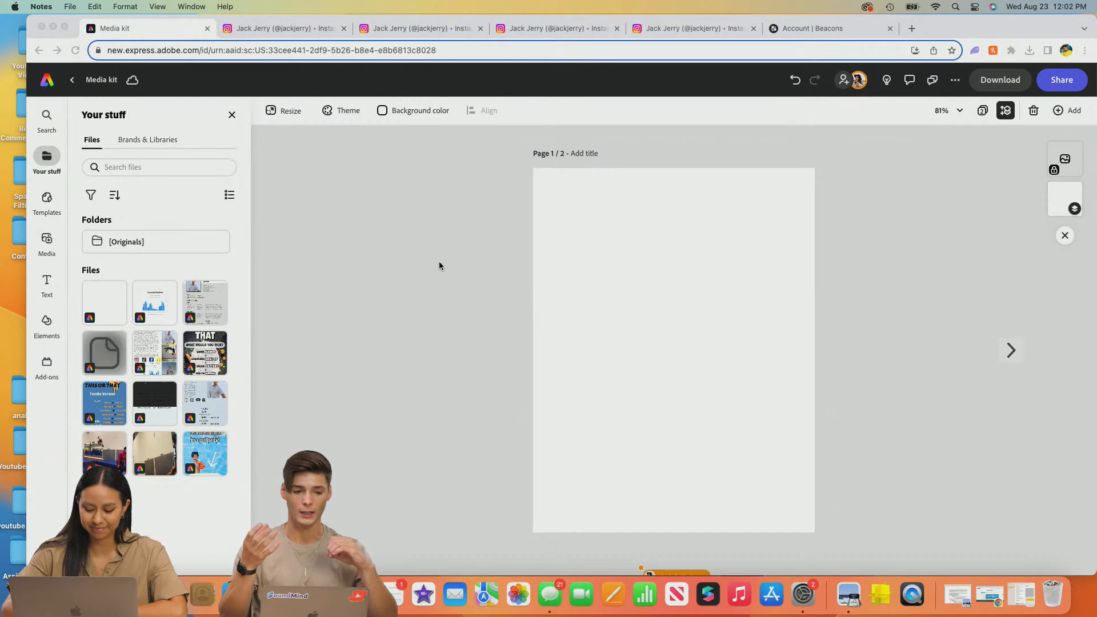
- Add the yellow bar graphic from Your Library to the media kit page
click(126, 143)
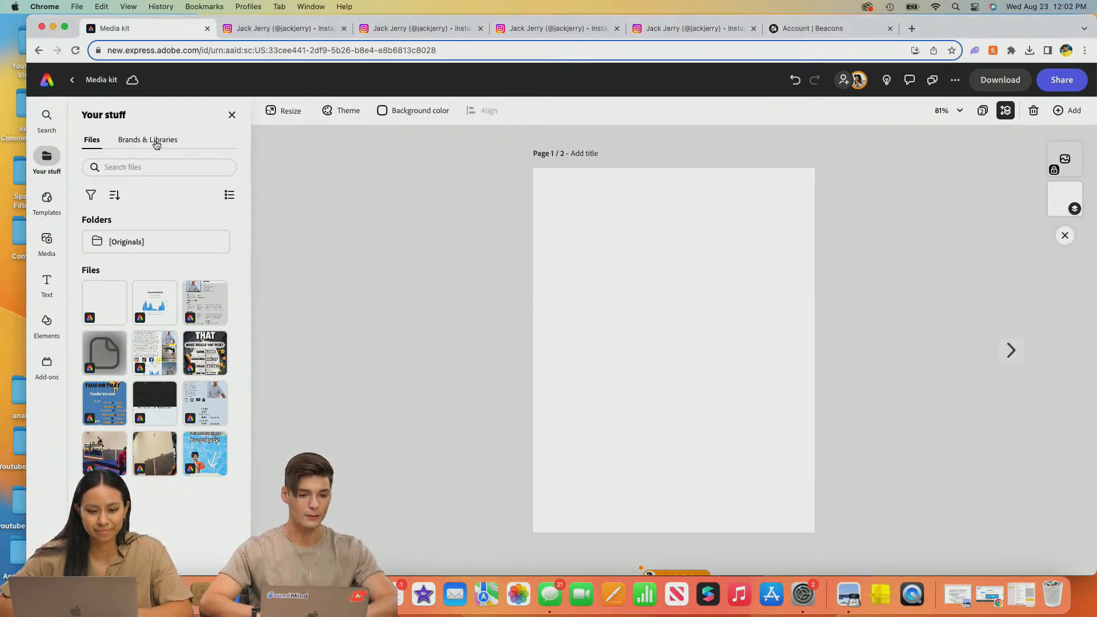
click(152, 140)
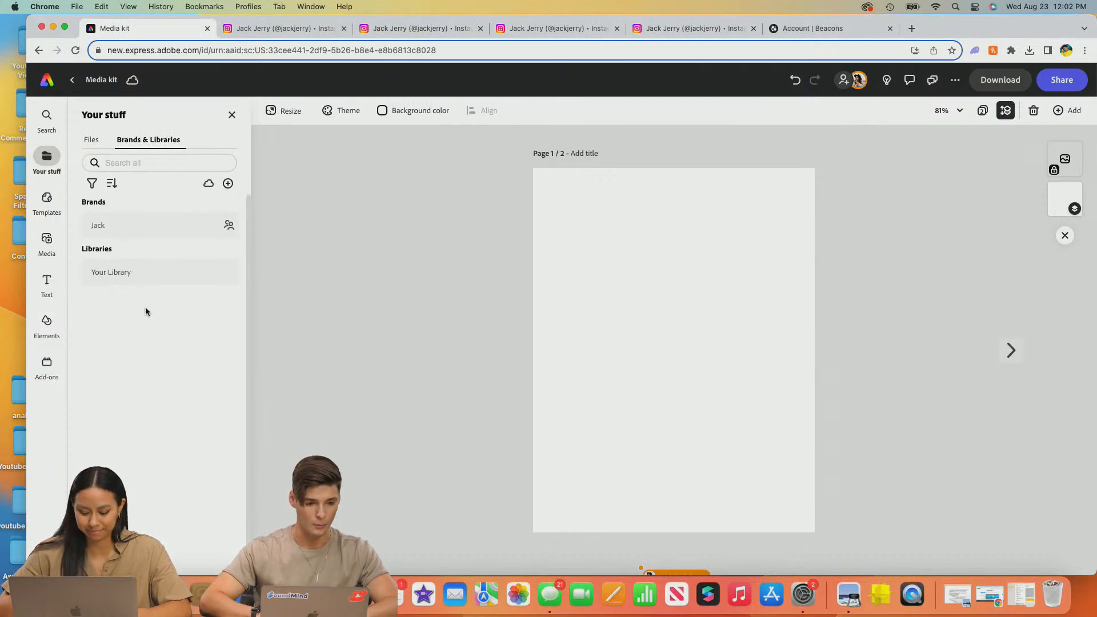
click(143, 281)
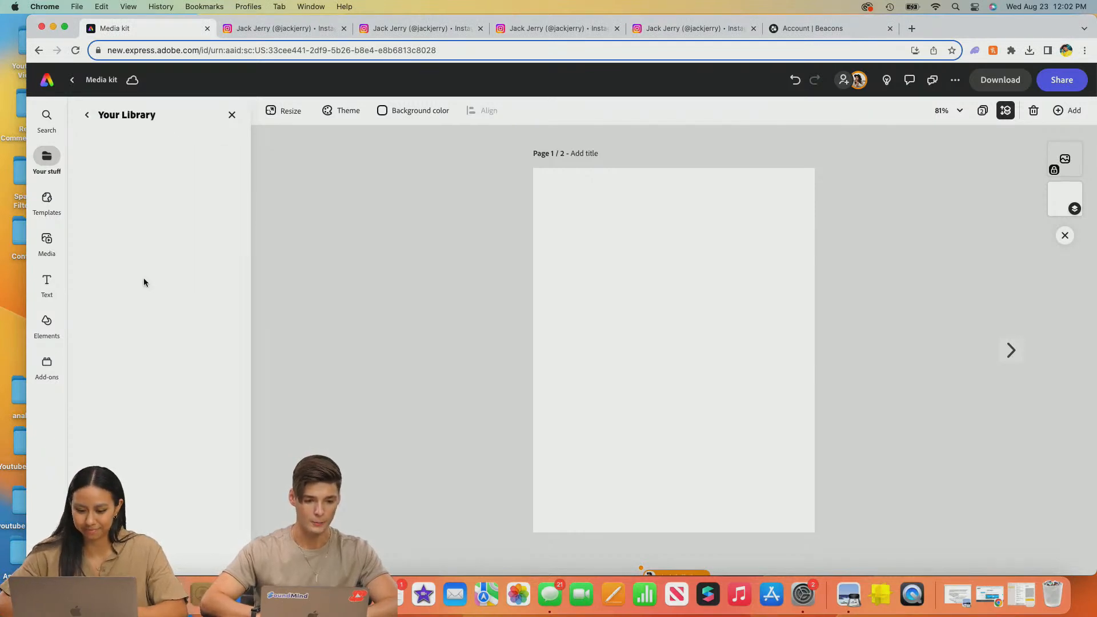
scroll(157, 317, down, 2)
click(157, 319)
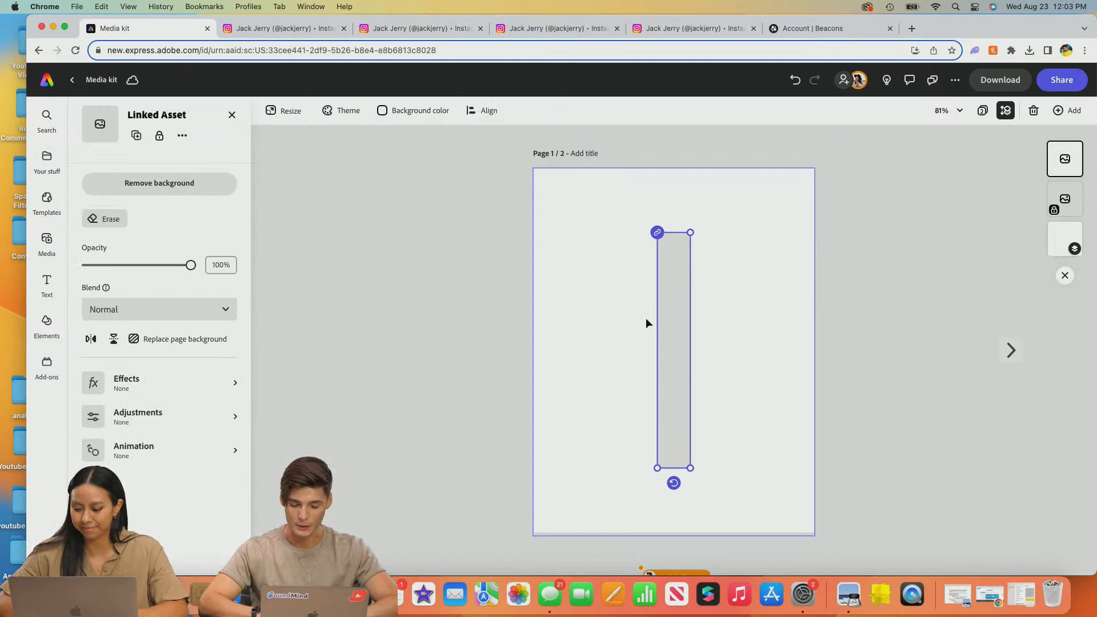
- Move the yellow bar to the page's right edge and stretch it to full height
drag(685, 250, 778, 179)
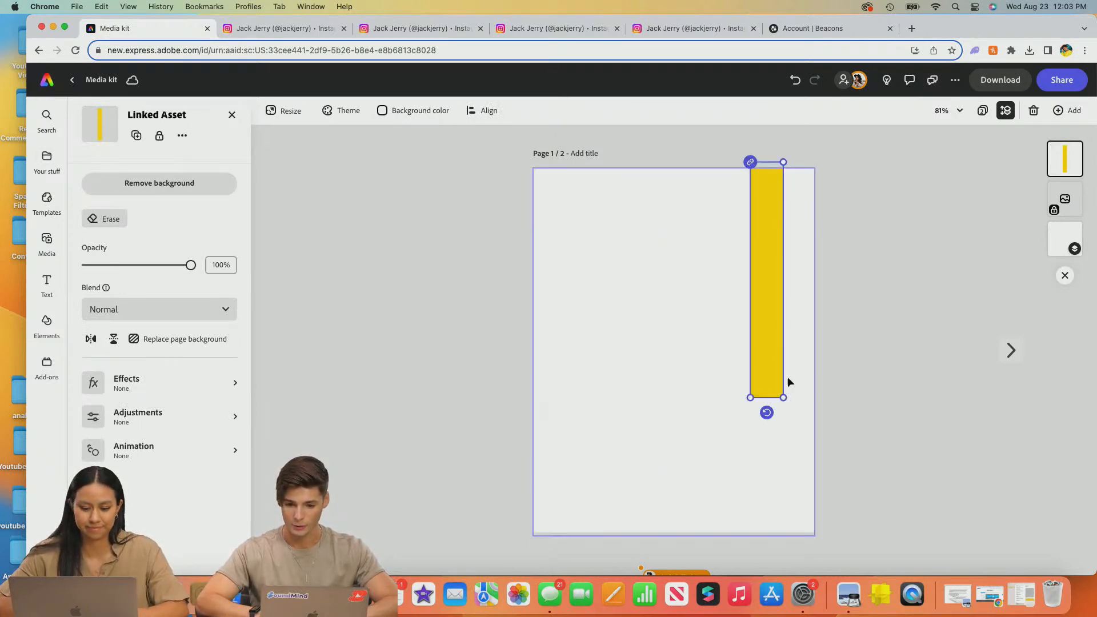
drag(781, 397, 780, 542)
drag(781, 495, 763, 458)
- Add the YouTube graphic from the library and shrink it to the page's lower left
click(422, 349)
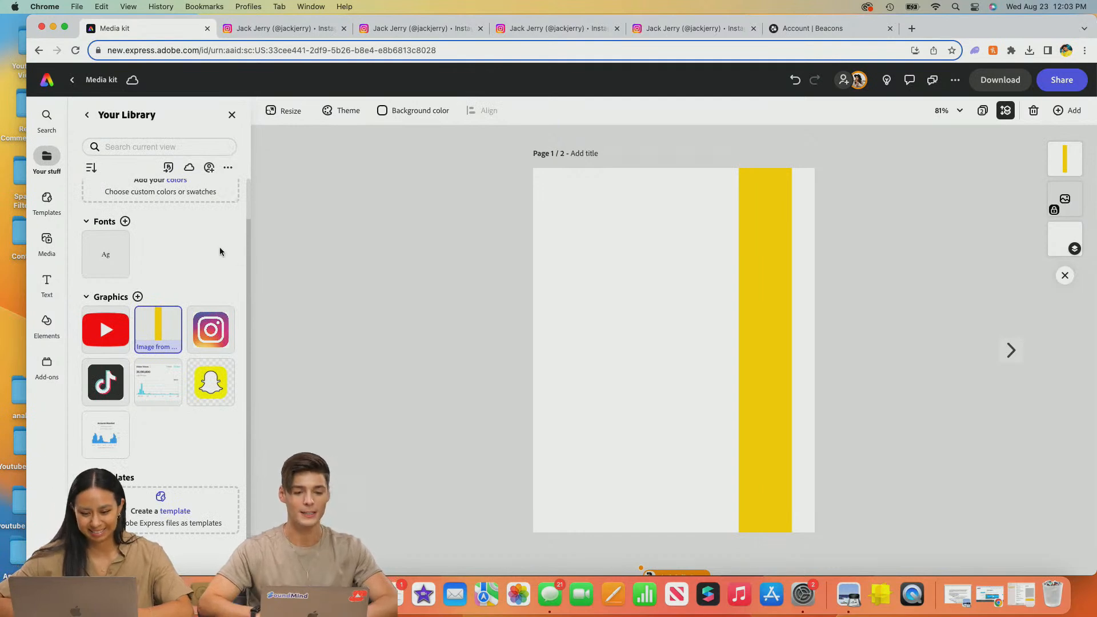
click(107, 331)
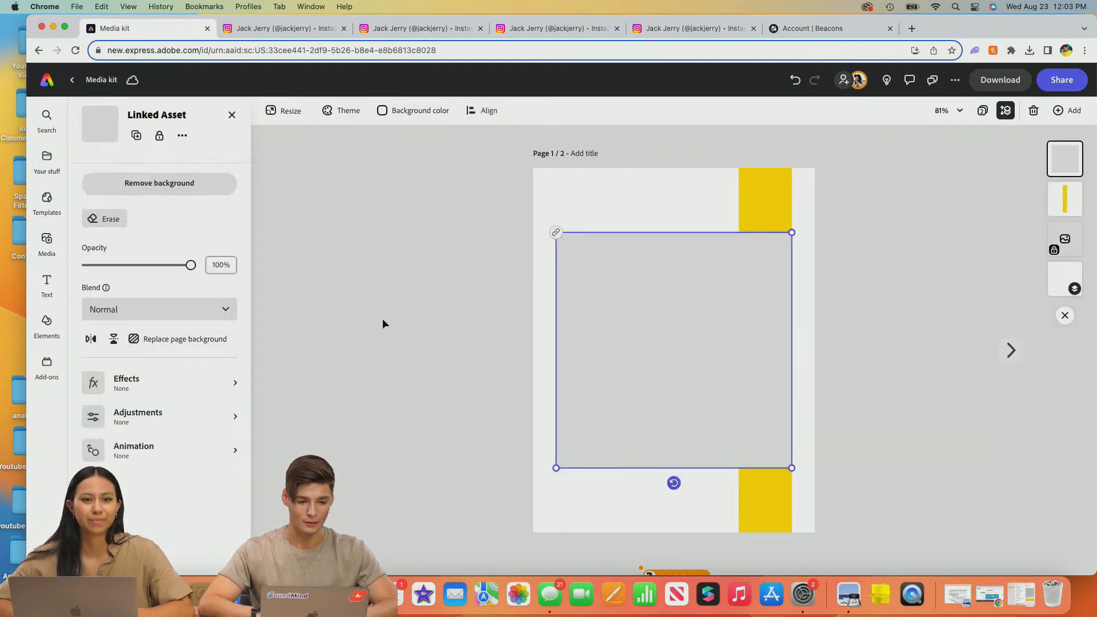
drag(792, 232, 613, 410)
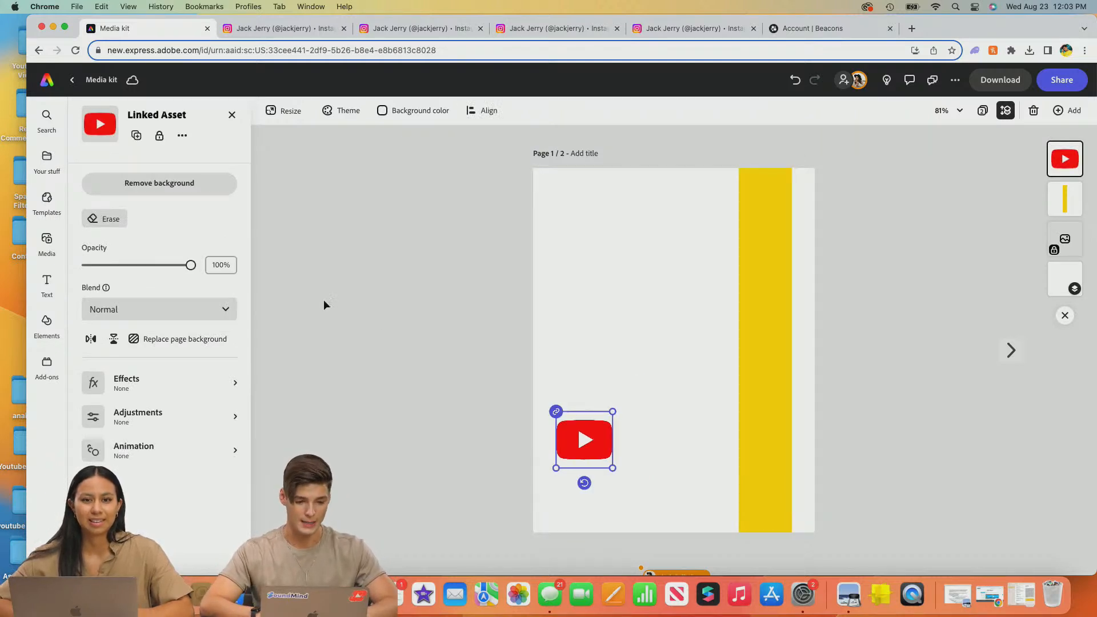
click(232, 117)
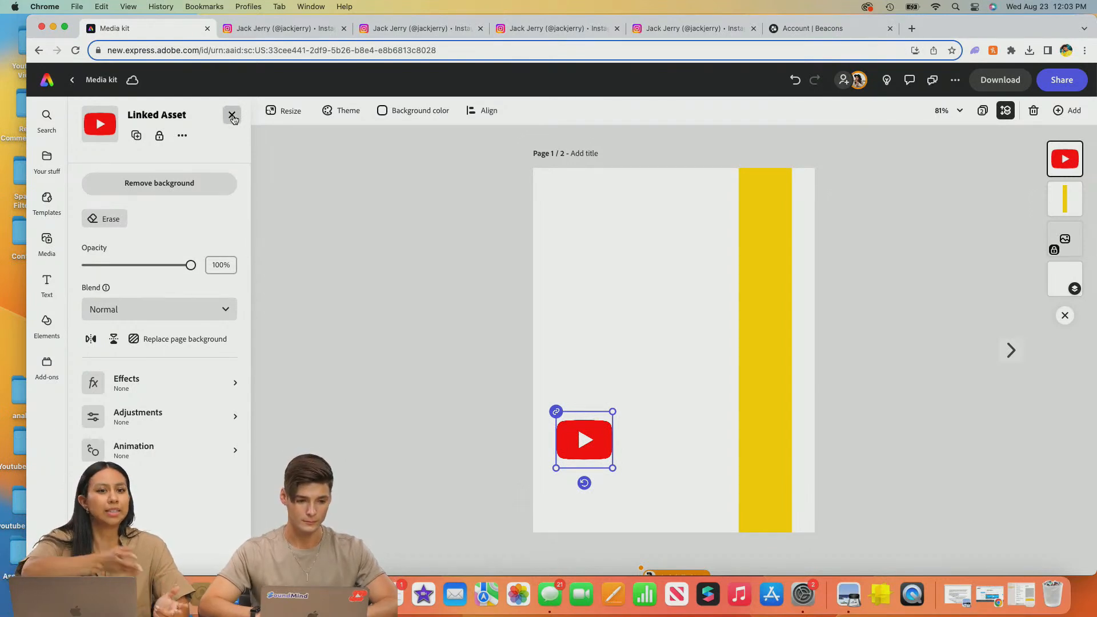
- Add the TikTok graphic and resize it slightly near the centre of the page
click(105, 385)
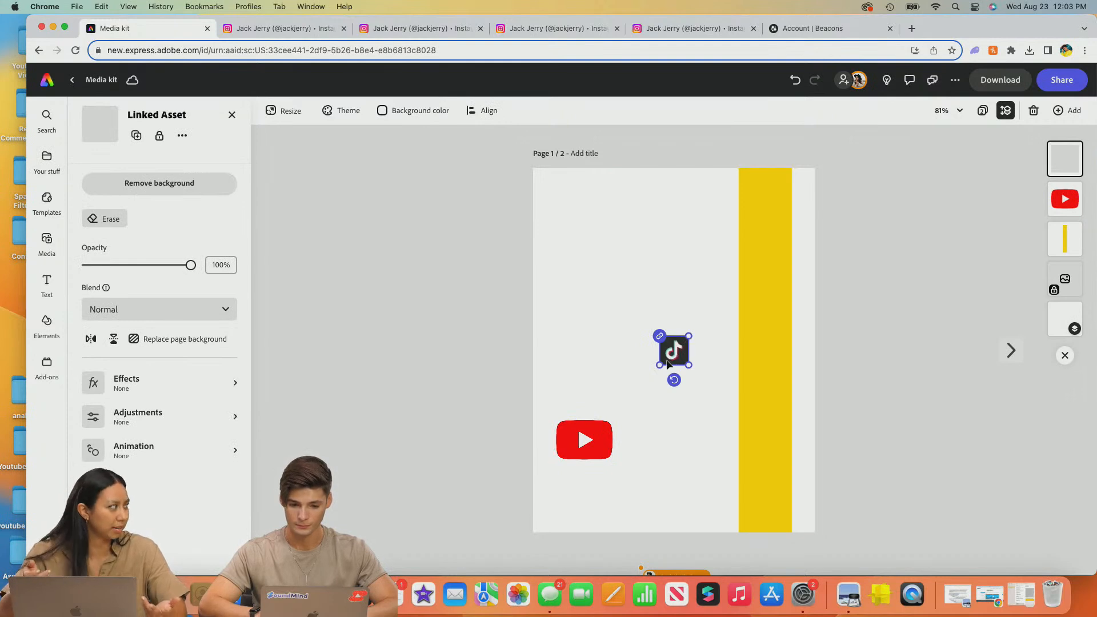
mouse_move(660, 364)
mouse_down()
mouse_move(650, 373)
mouse_move(653, 361)
mouse_up()
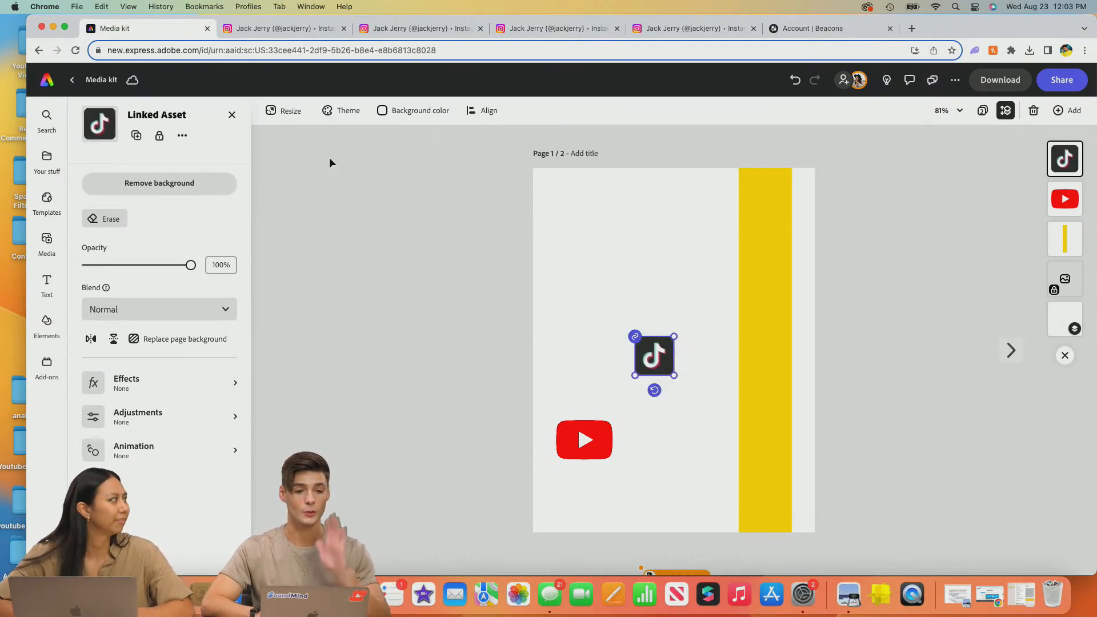
click(231, 114)
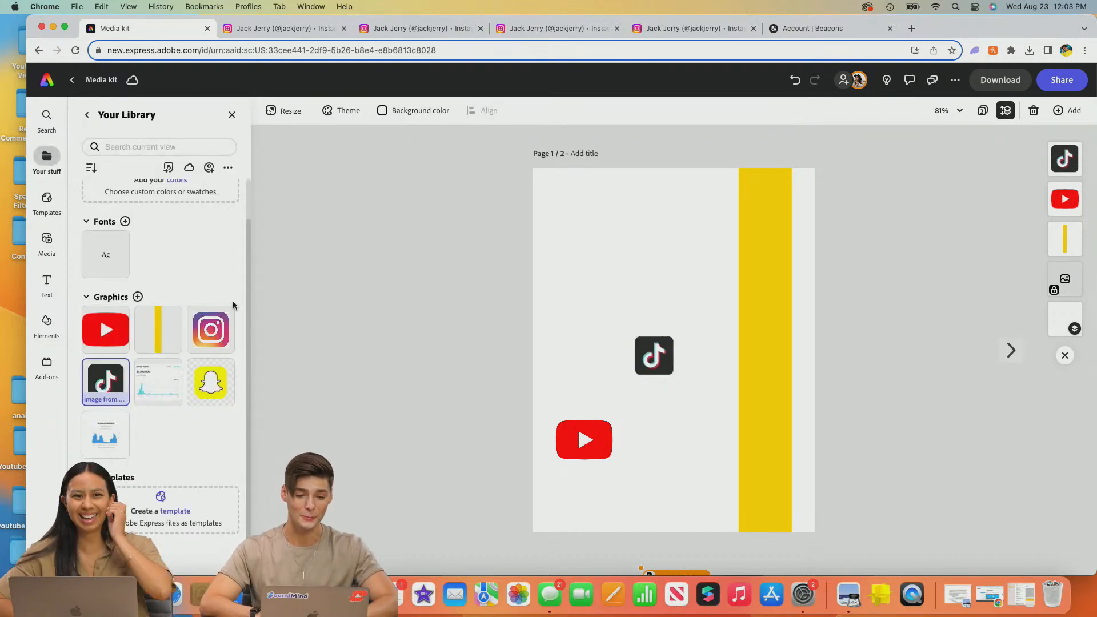
- Add the Snapchat graphic from the library, shrink it and remove its background
right_click(220, 373)
click(307, 309)
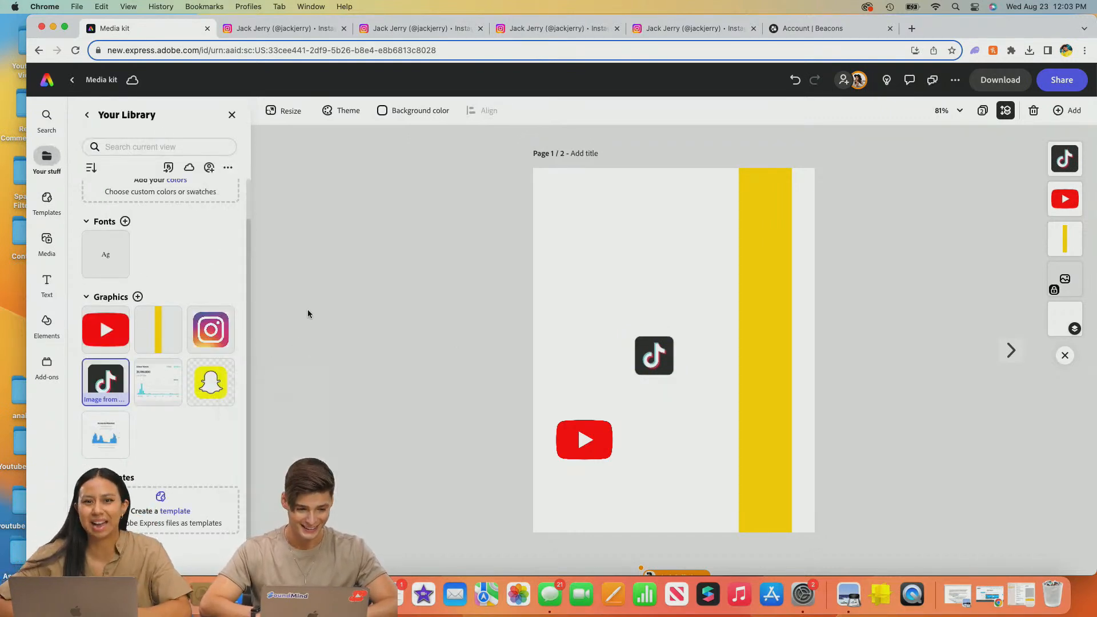
click(208, 389)
click(209, 389)
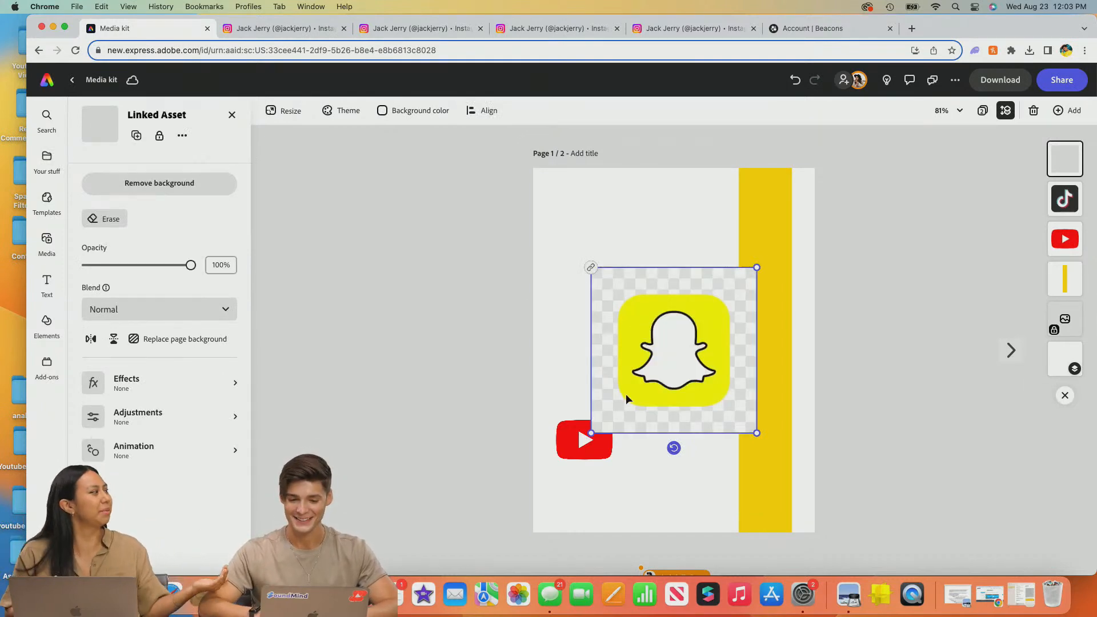
drag(590, 432, 627, 400)
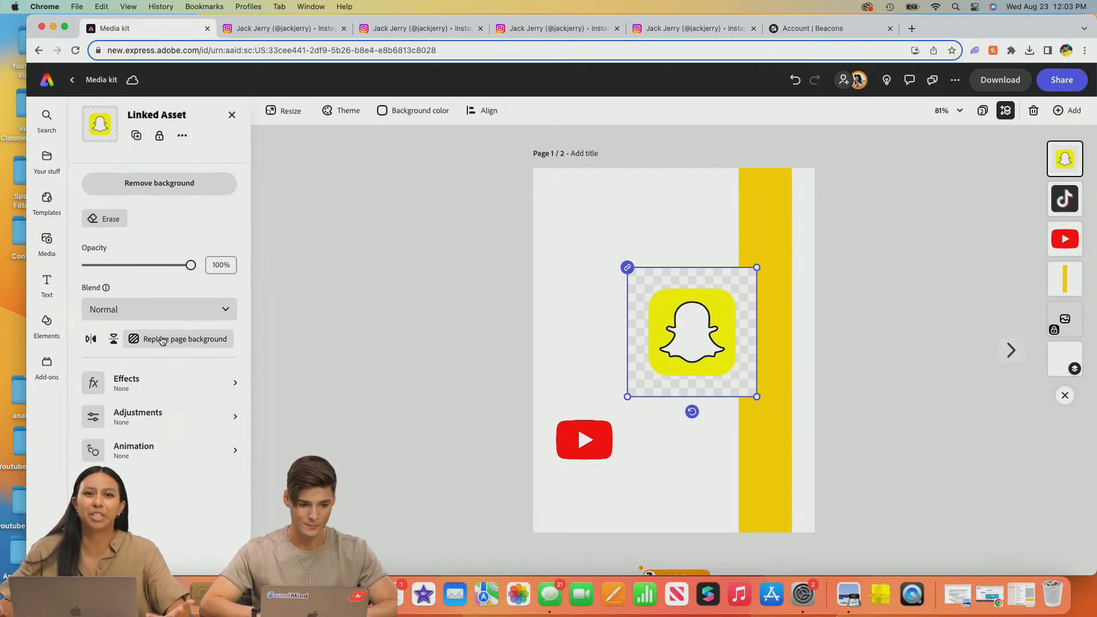
click(203, 184)
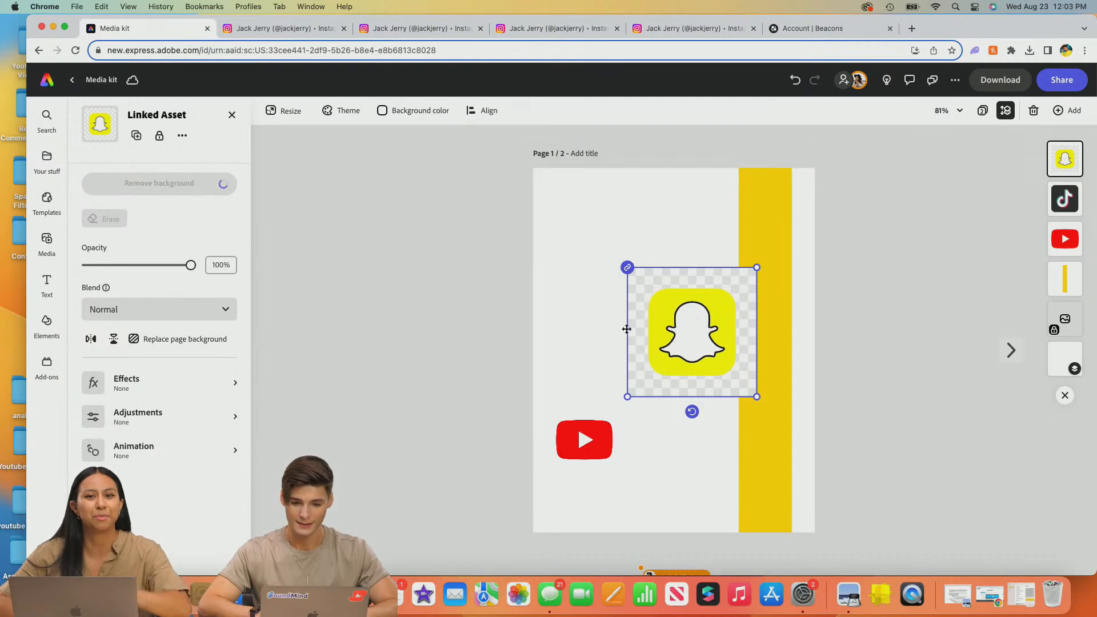
- Shrink the Snapchat icon to match the others and snap it to the left edge
drag(692, 314, 611, 330)
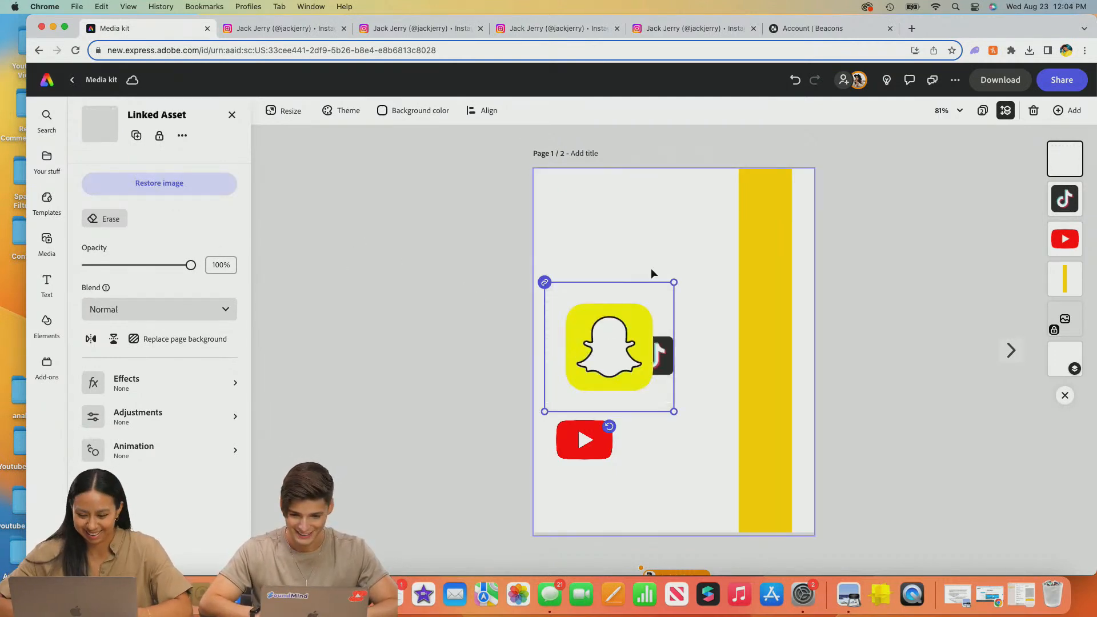
drag(665, 277, 602, 327)
drag(589, 376, 572, 364)
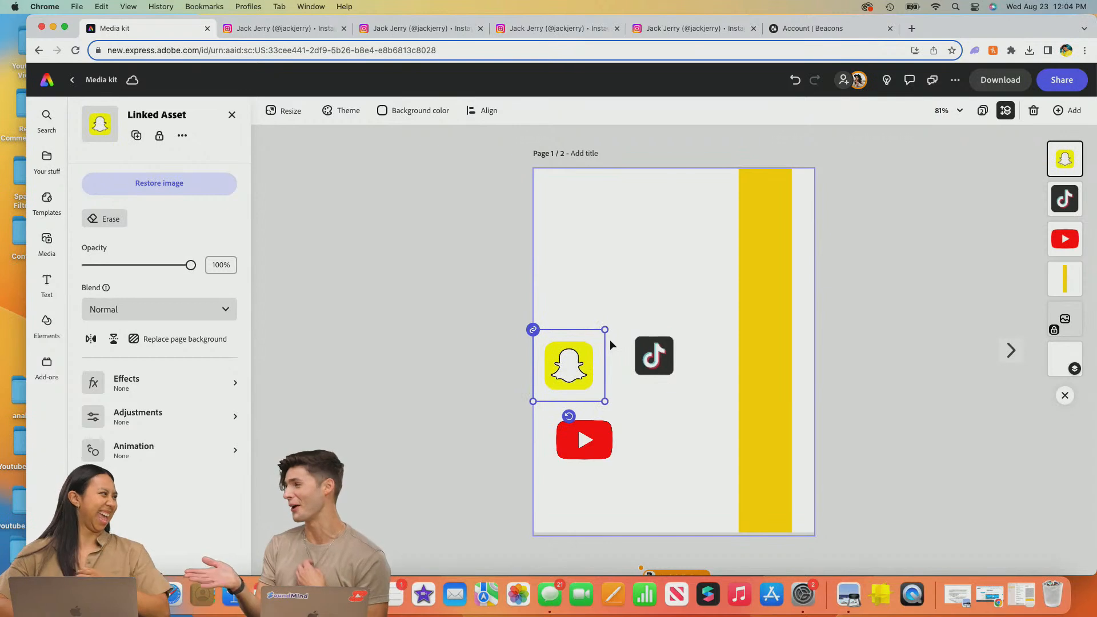
drag(604, 330, 582, 389)
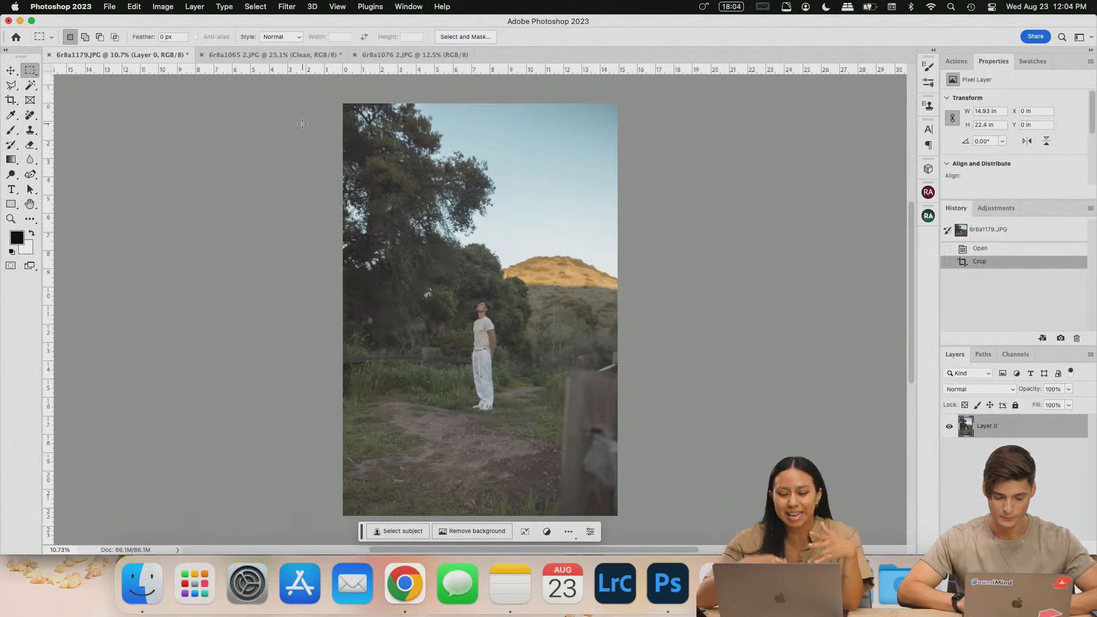
- Compare the 6r8a1065 2, 6r8a1076 2 and 6r8a1179 photos across their document tabs
click(286, 57)
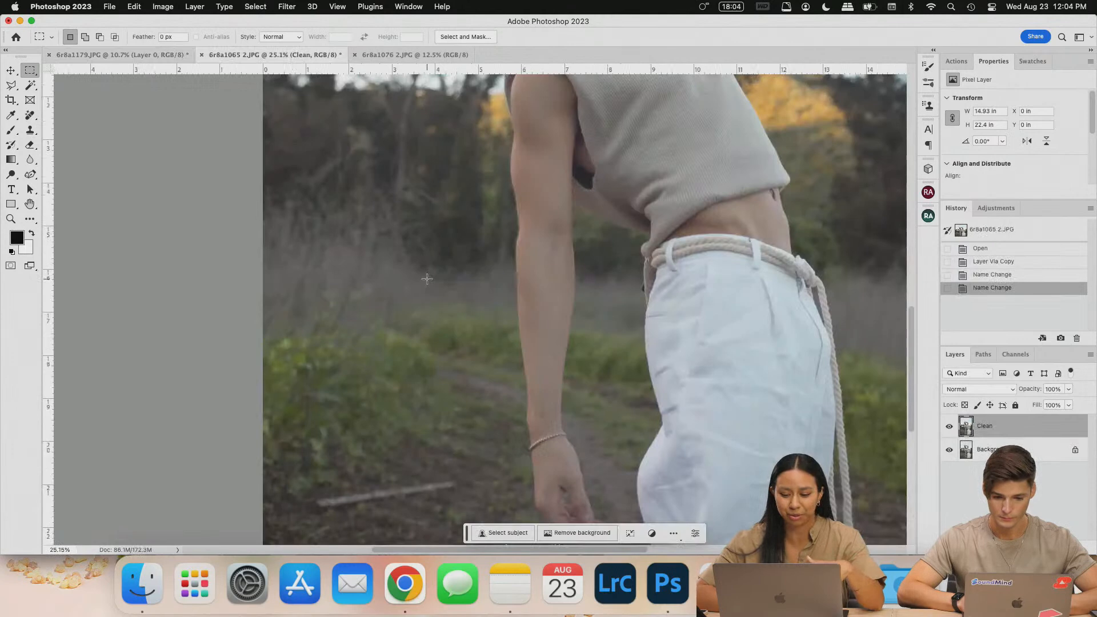
scroll(426, 279, up, 5)
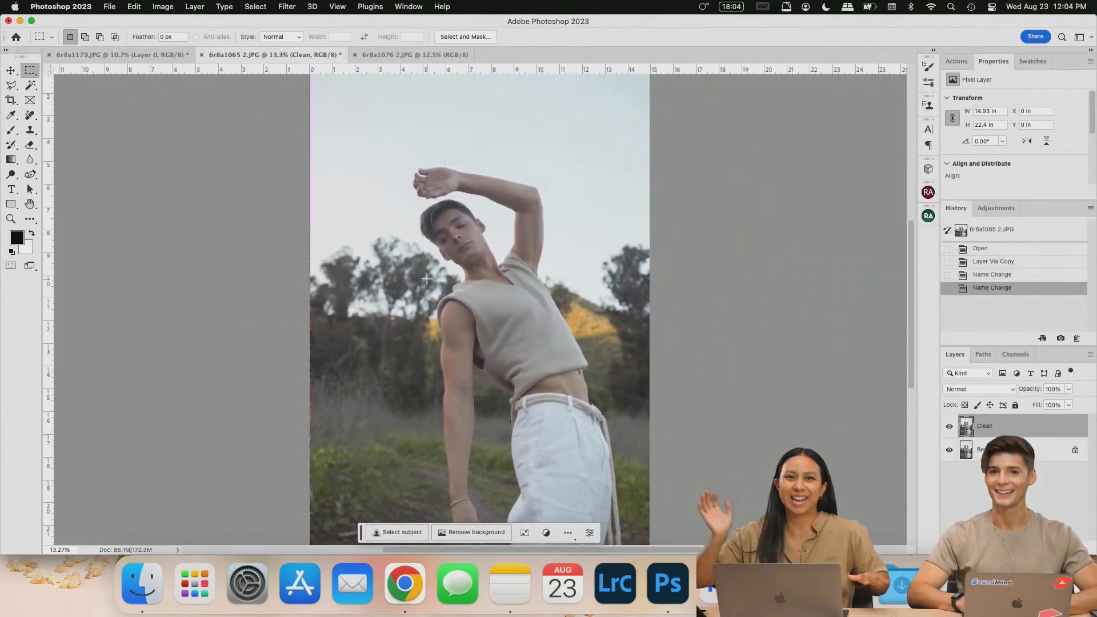
click(452, 55)
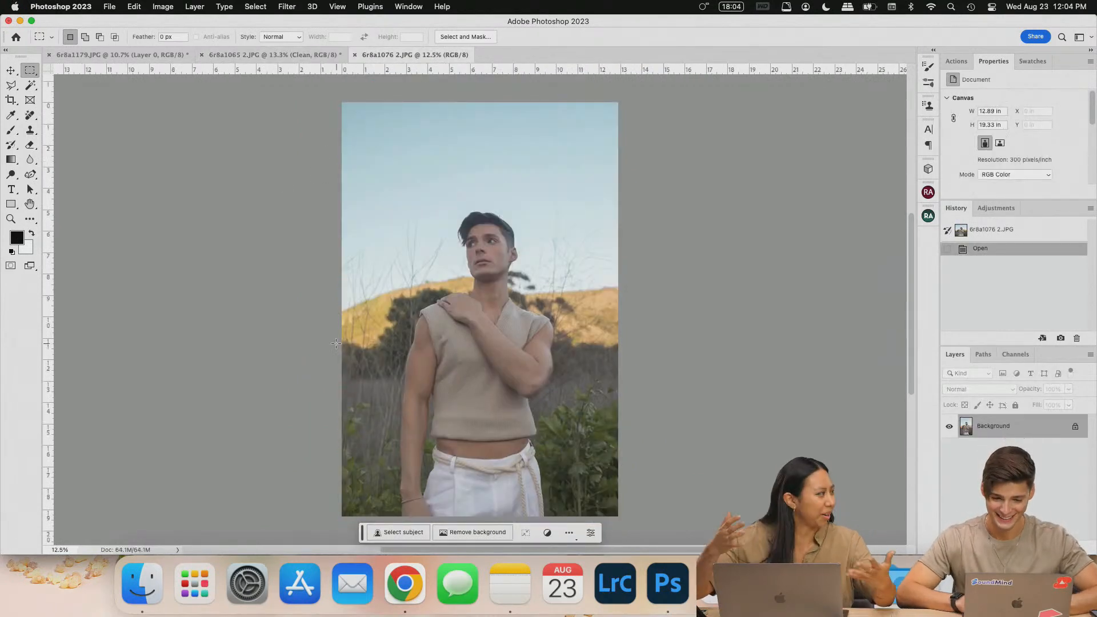
click(274, 55)
click(163, 56)
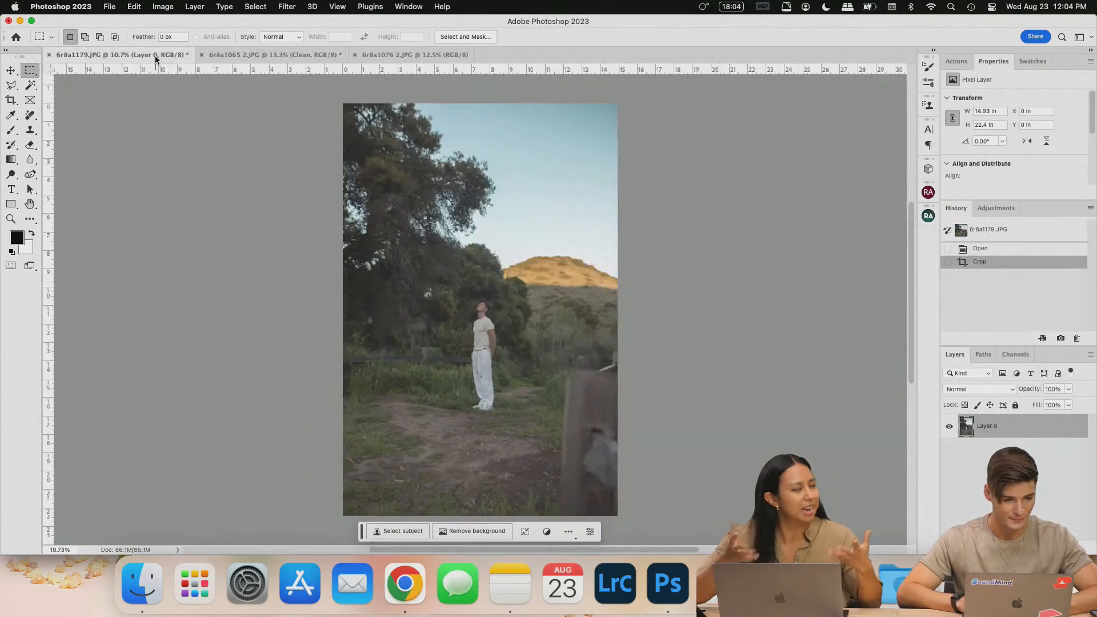
click(275, 57)
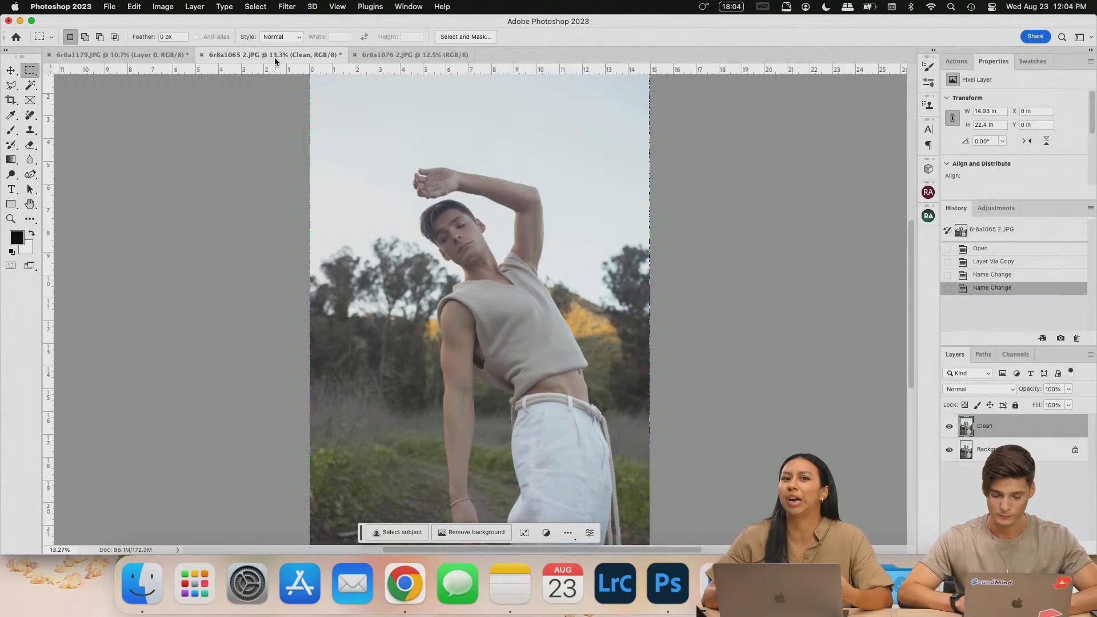
click(164, 57)
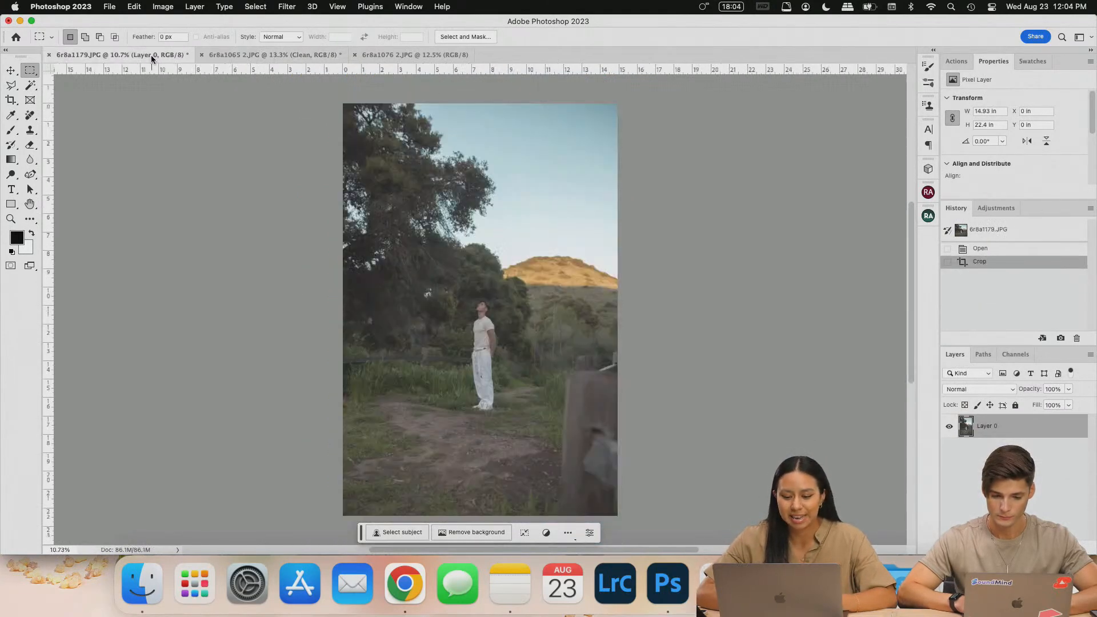
scroll(603, 223, up, 4)
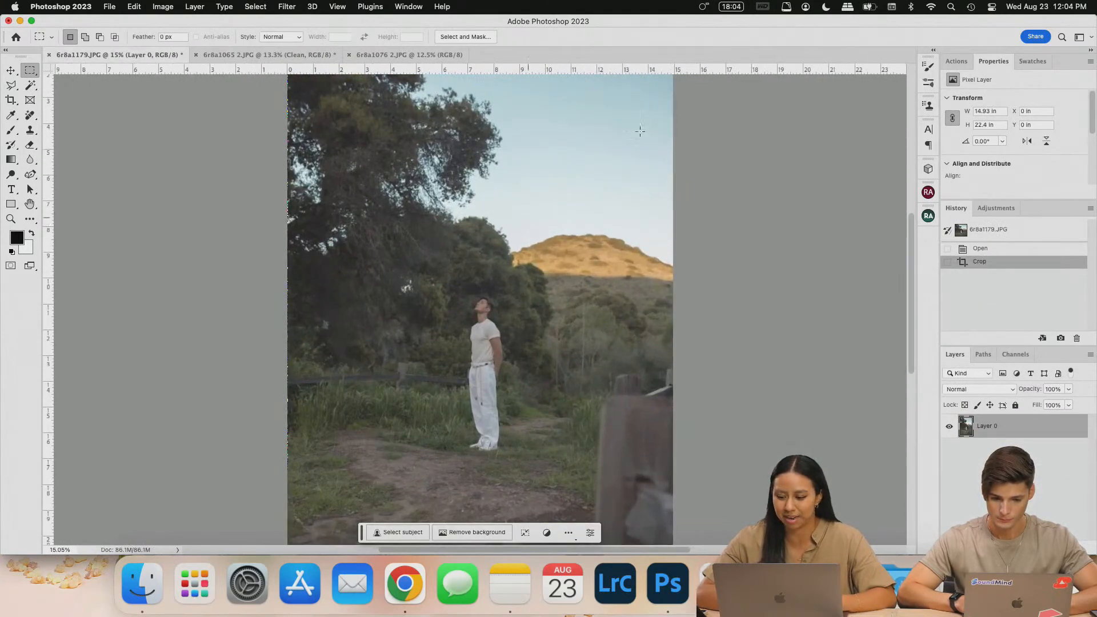
- Duplicate the layer with Cmd+J, undo it, and settle on 6r8a1065 2.JPG
key(super+j)
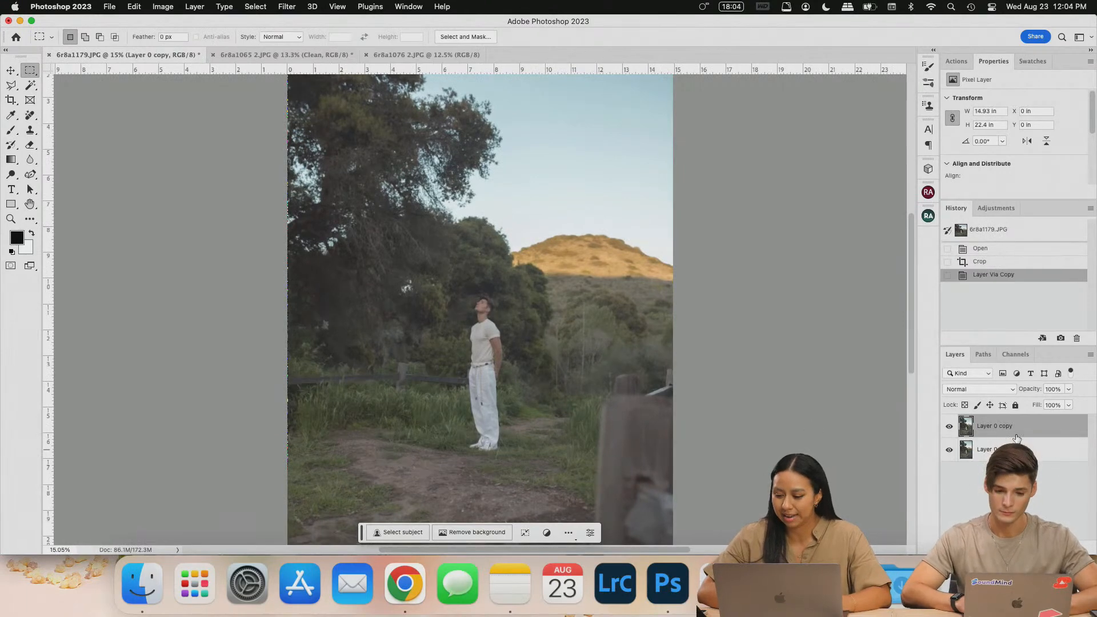
key(super+z)
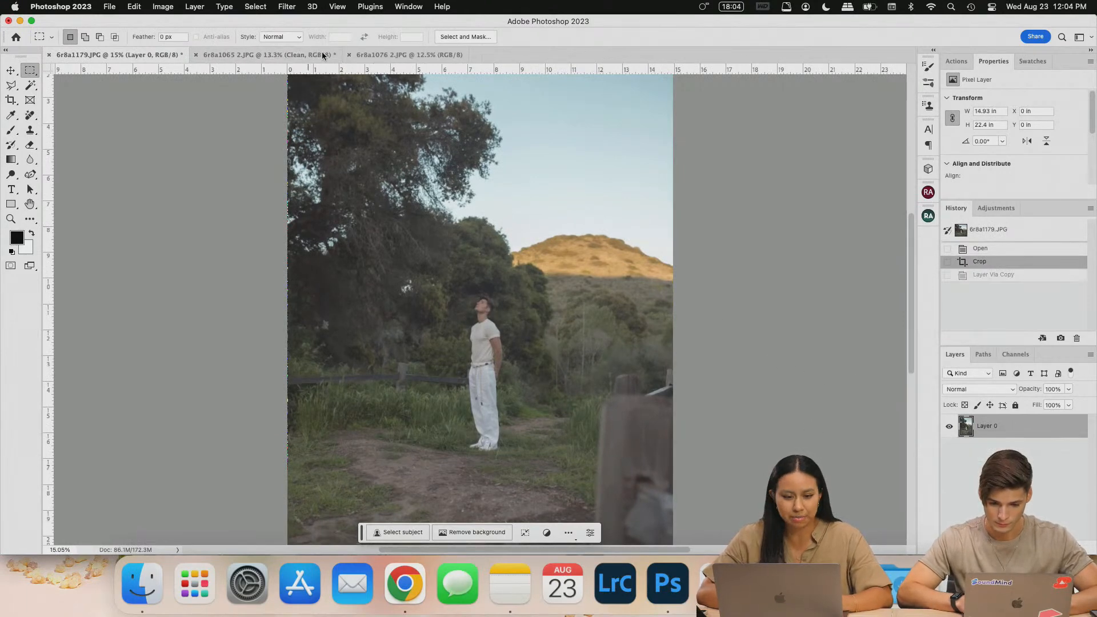
click(268, 55)
scroll(298, 253, up, 3)
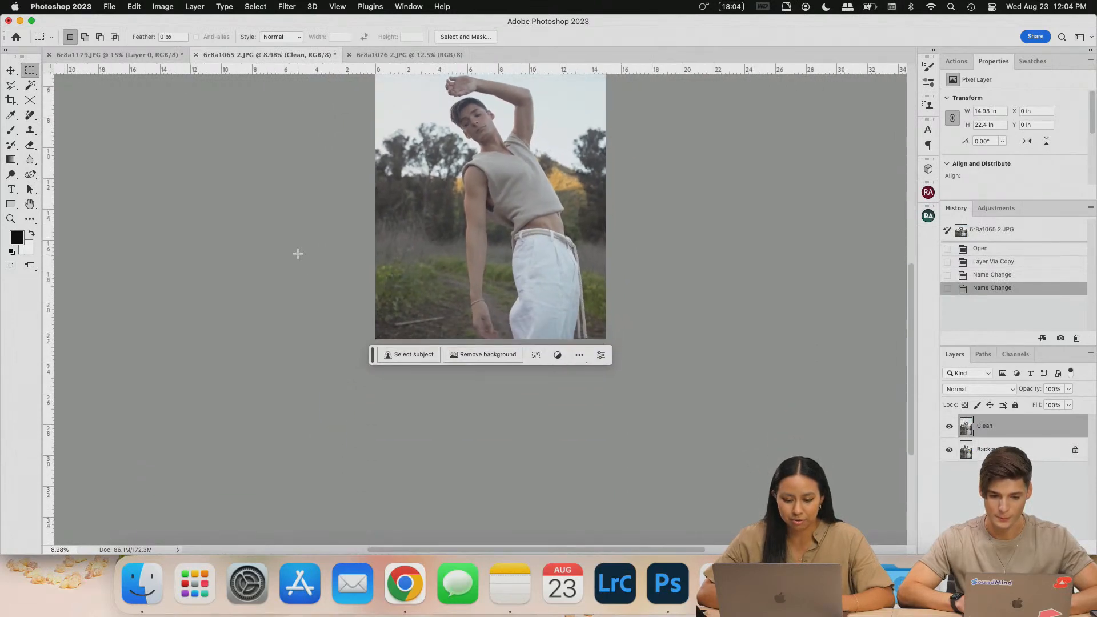
scroll(297, 253, down, 2)
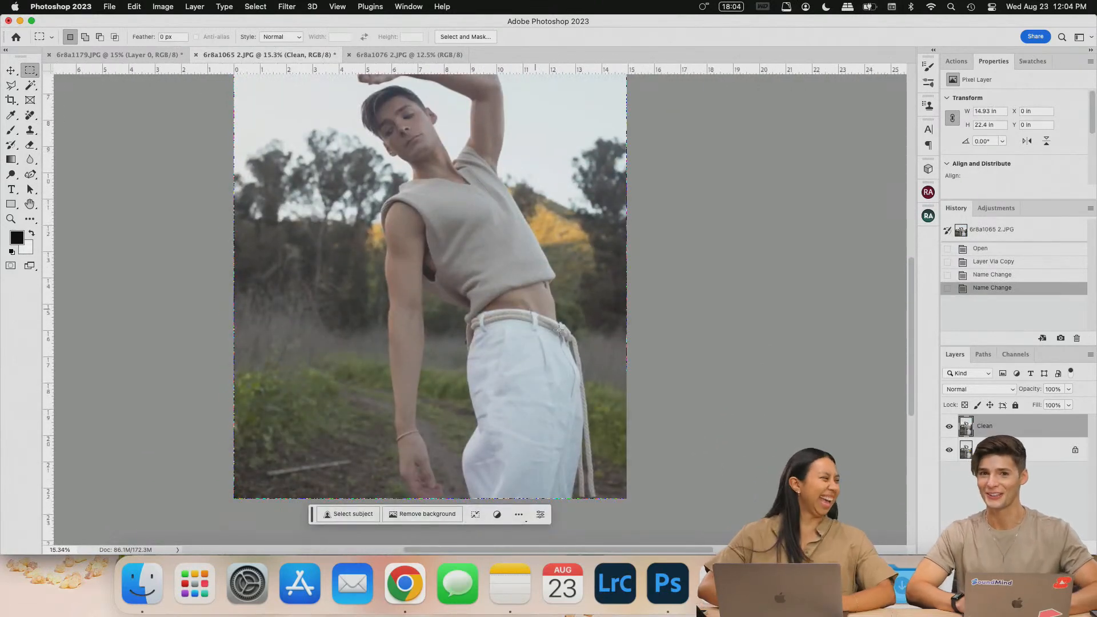
- Erase the stray stick in the lower-left grass with the Remove tool at brush size 150
scroll(371, 348, down, 2)
key(j)
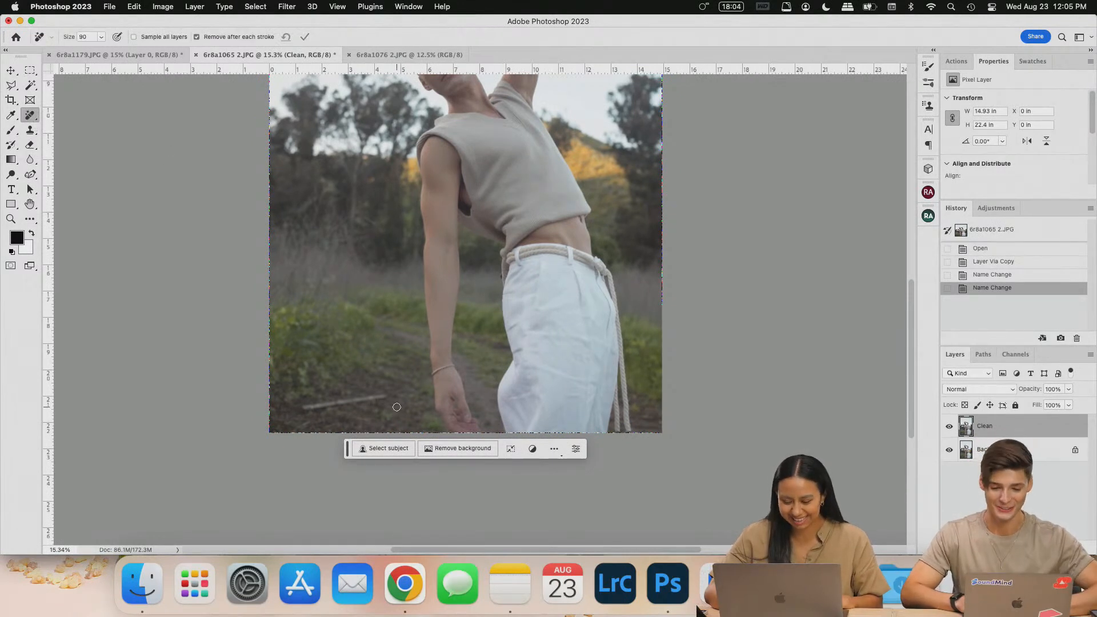
key(bracketright)
key(bracketright)
key(bracketright)
key(bracketright)
key(bracketright)
key(bracketright)
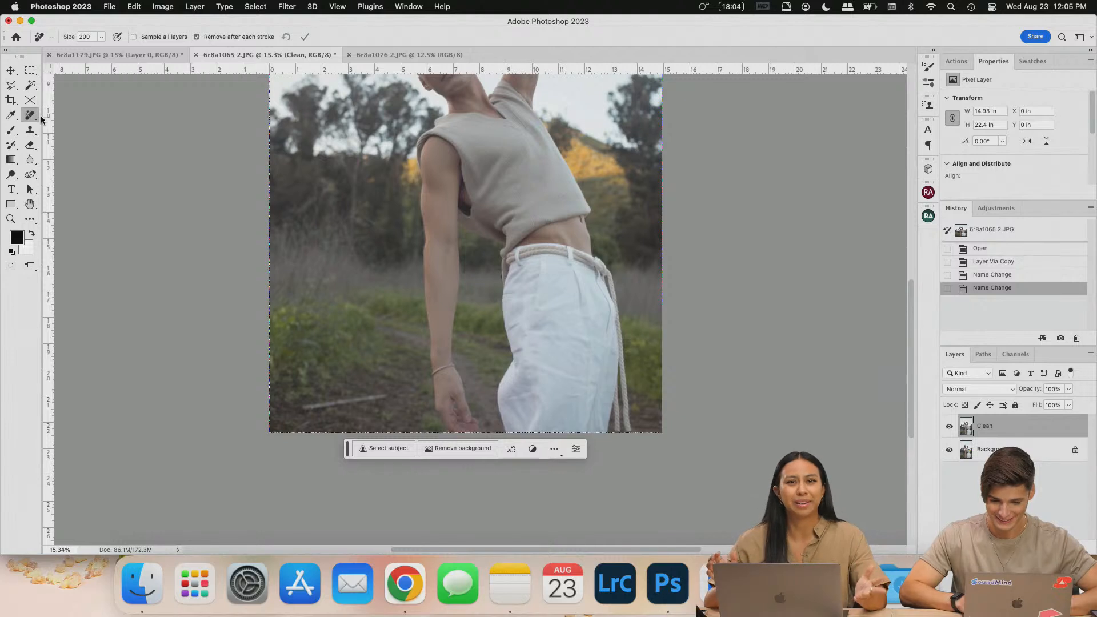
key(bracketleft)
key(bracketleft)
drag(299, 407, 390, 395)
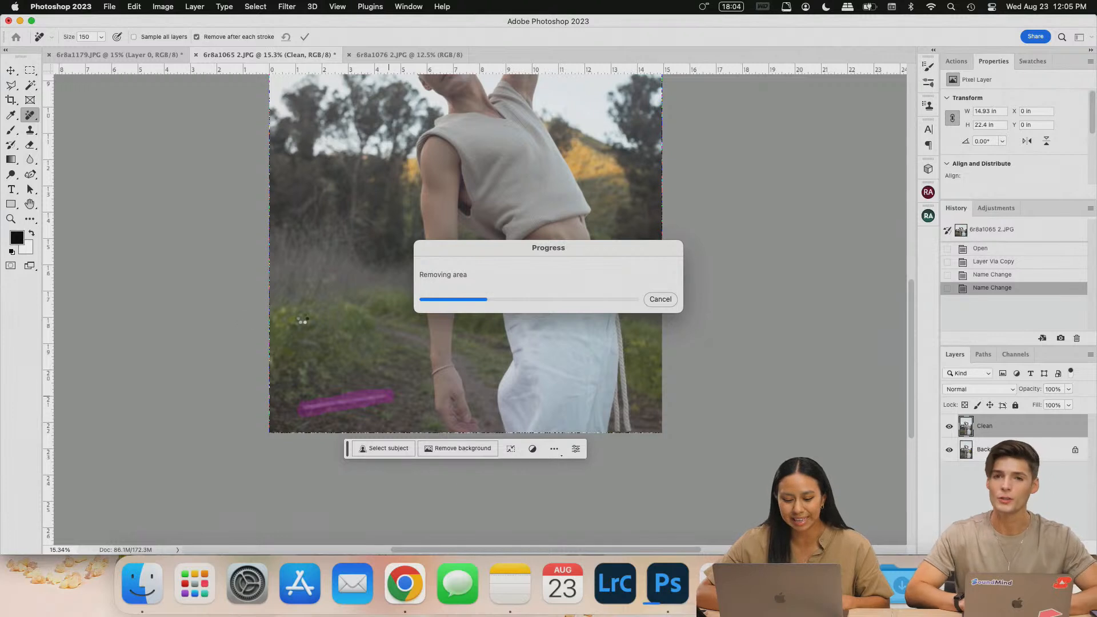
scroll(301, 318, up, 2)
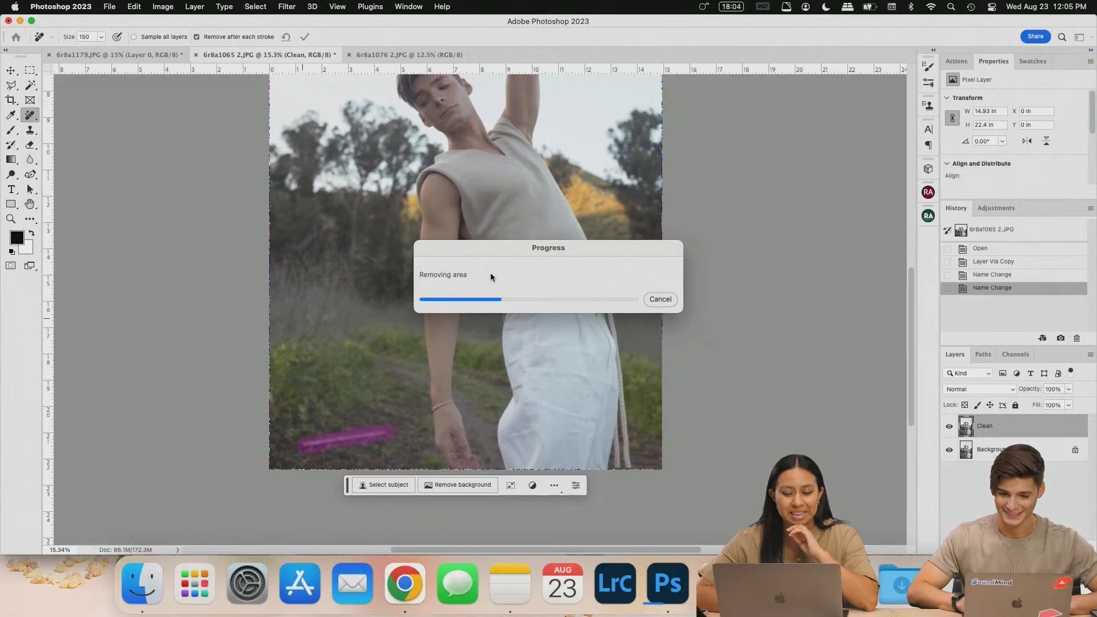
drag(596, 252, 669, 267)
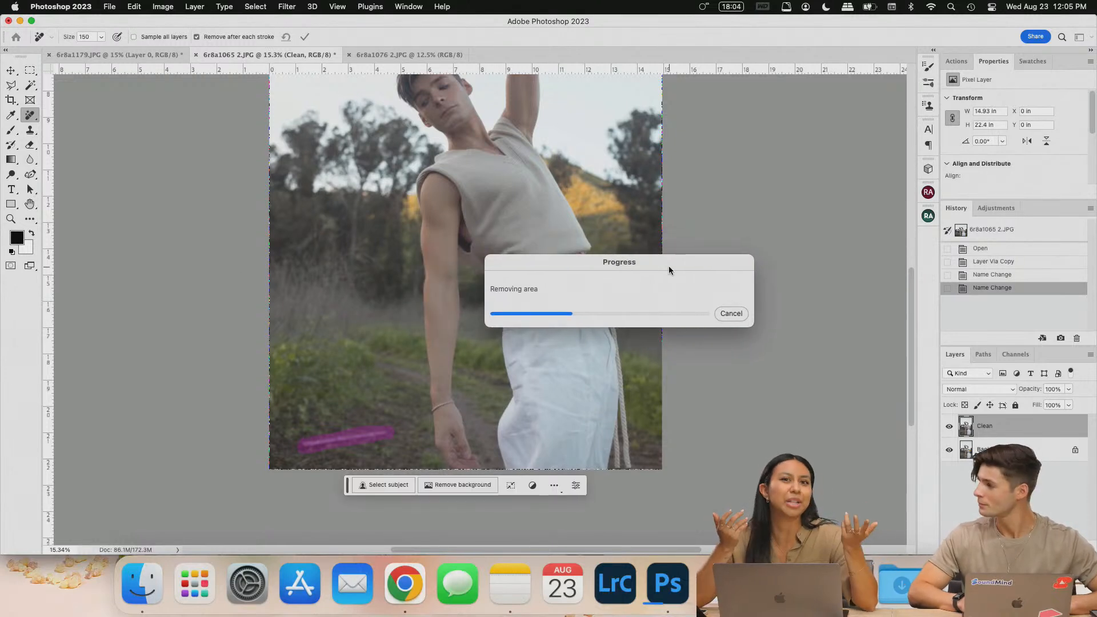
drag(693, 260, 769, 248)
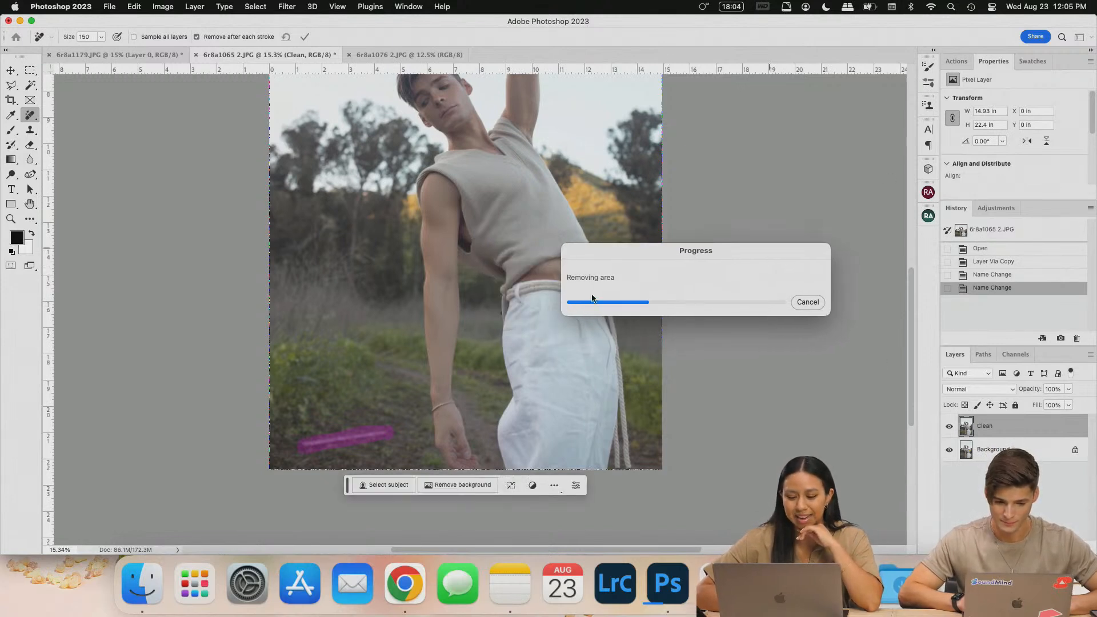
scroll(301, 394, up, 3)
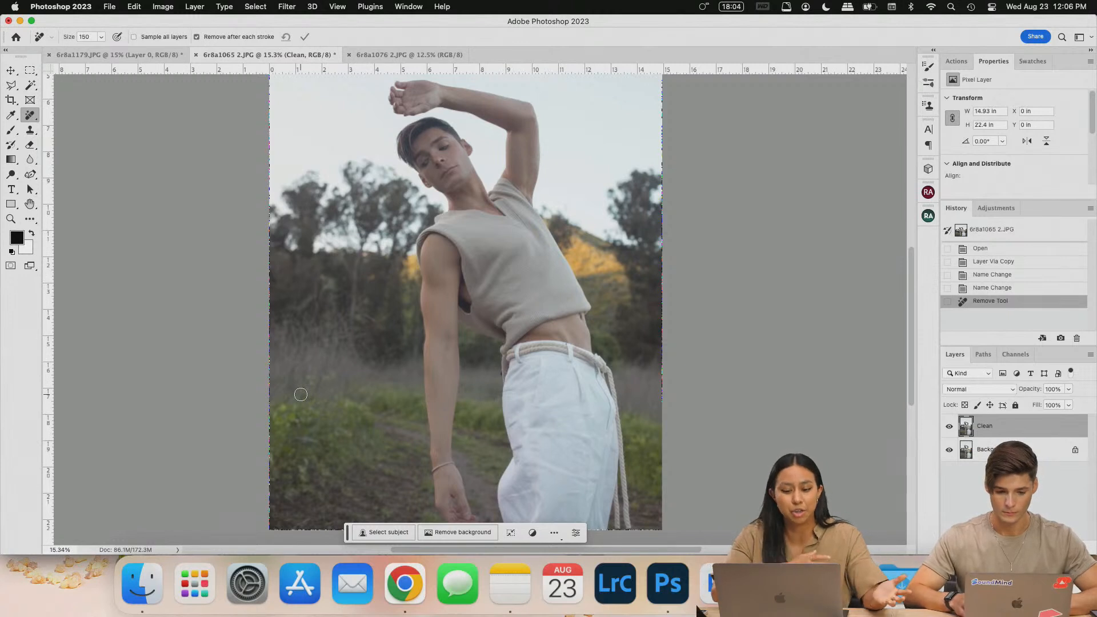
scroll(331, 408, down, 4)
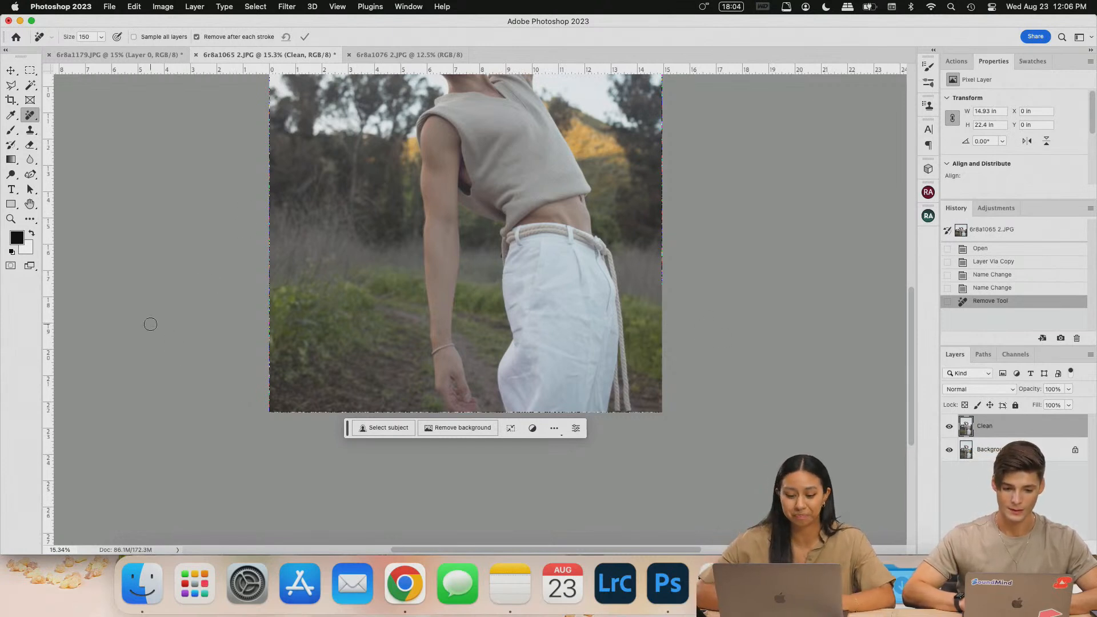
scroll(330, 378, up, 3)
scroll(329, 378, up, 6)
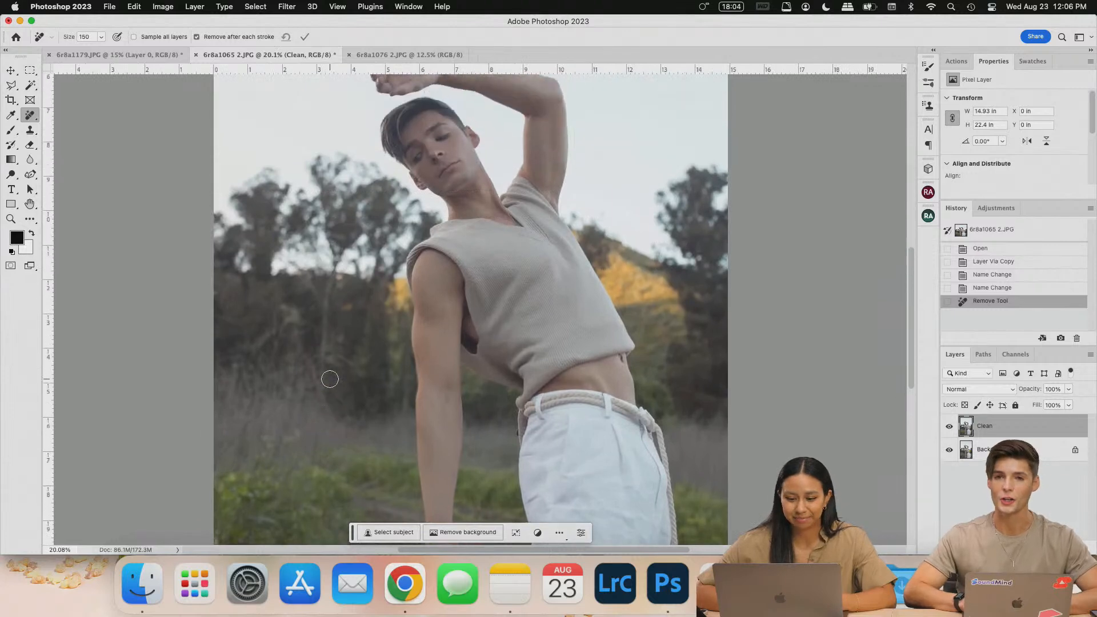
scroll(311, 367, up, 4)
scroll(289, 353, down, 3)
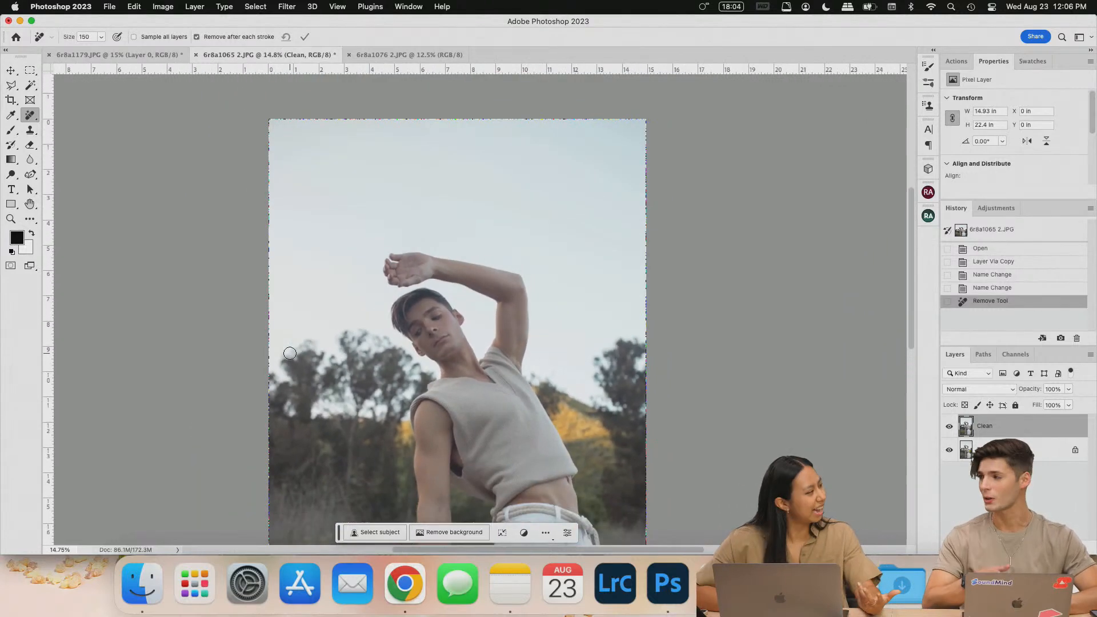
scroll(289, 353, down, 4)
scroll(290, 353, down, 3)
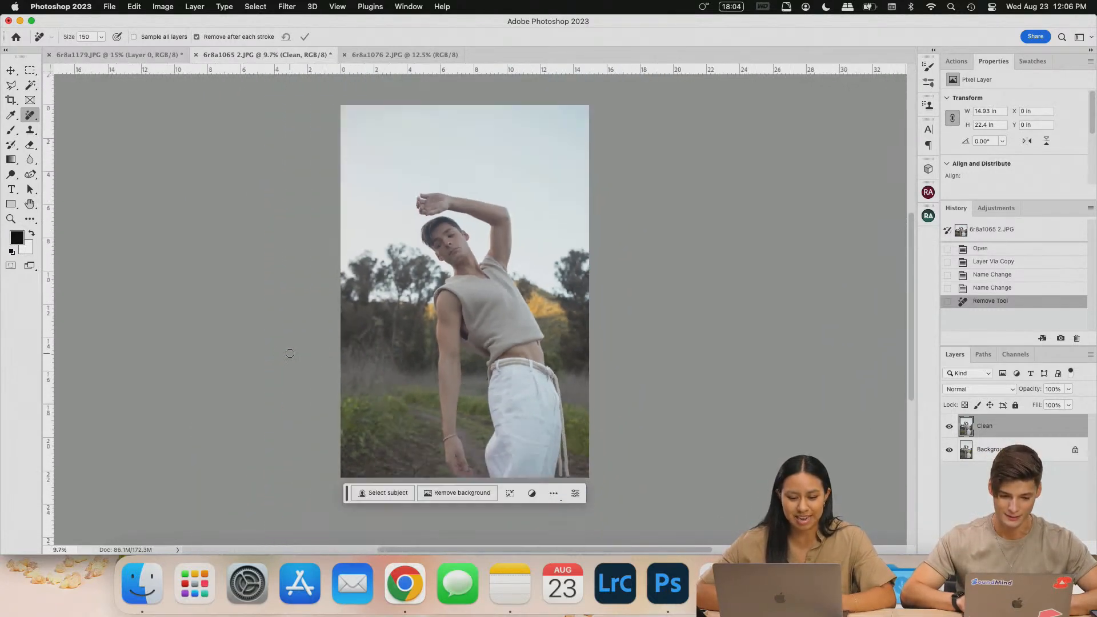
scroll(289, 353, up, 2)
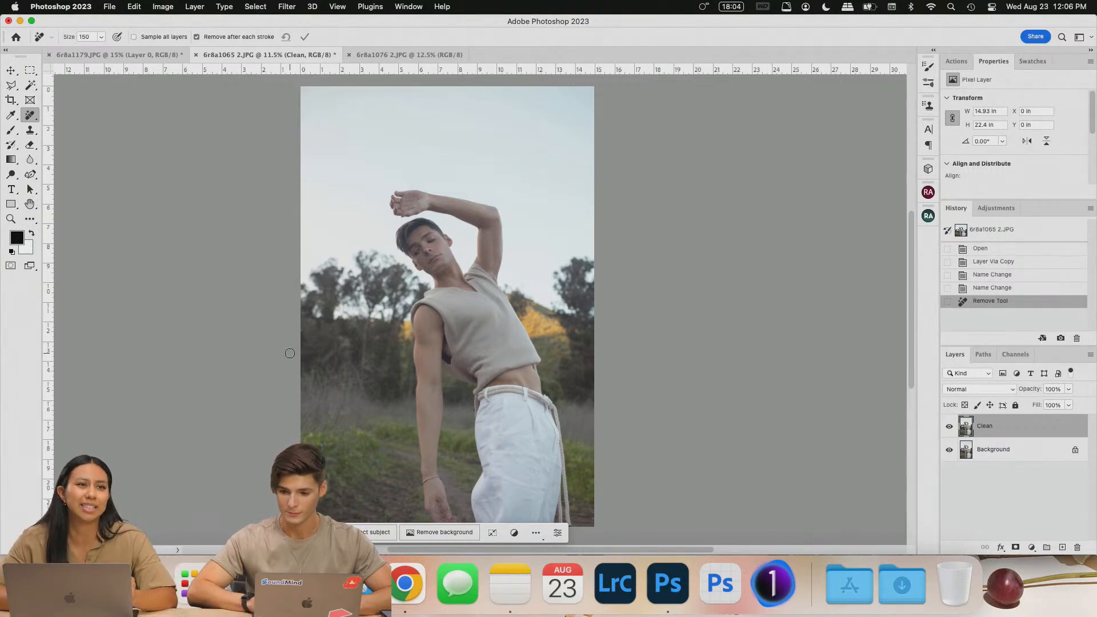
scroll(360, 394, up, 5)
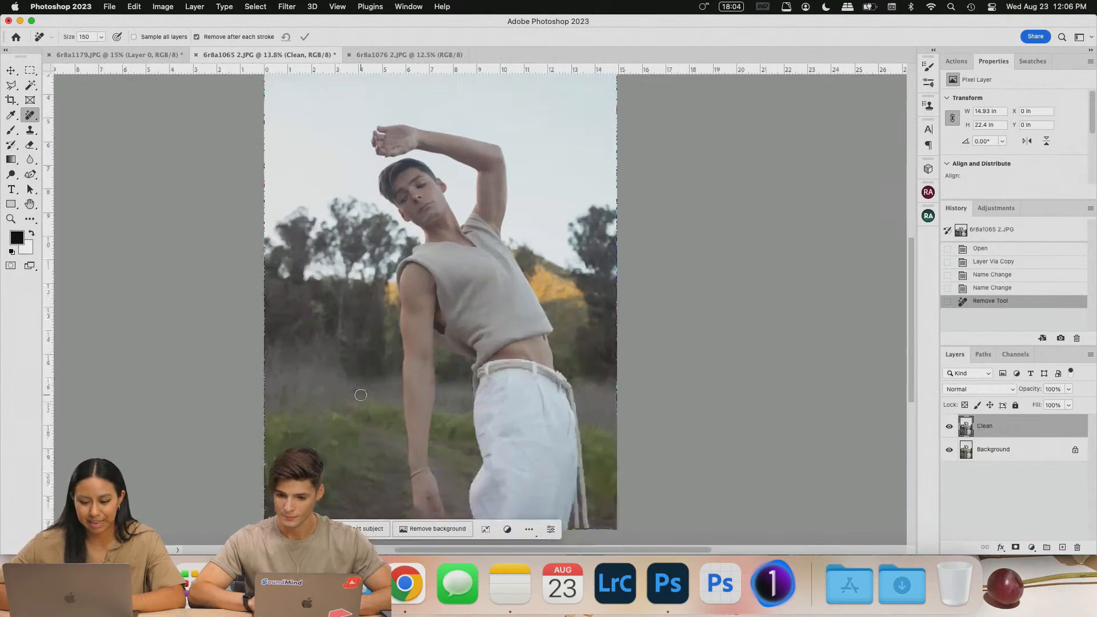
scroll(449, 377, up, 3)
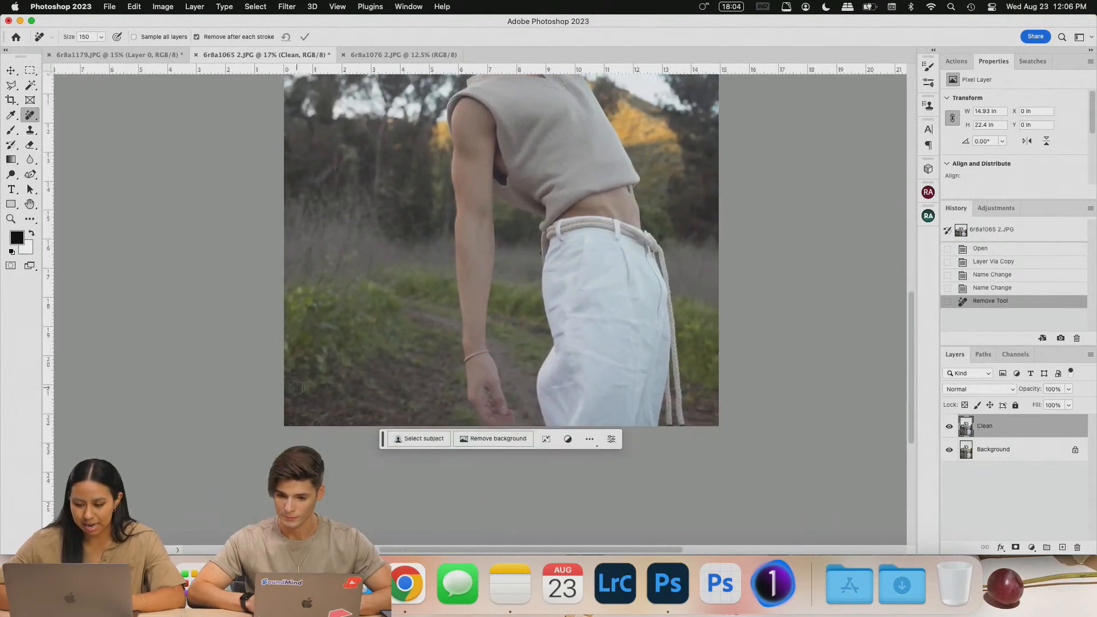
scroll(278, 420, down, 6)
scroll(278, 421, down, 3)
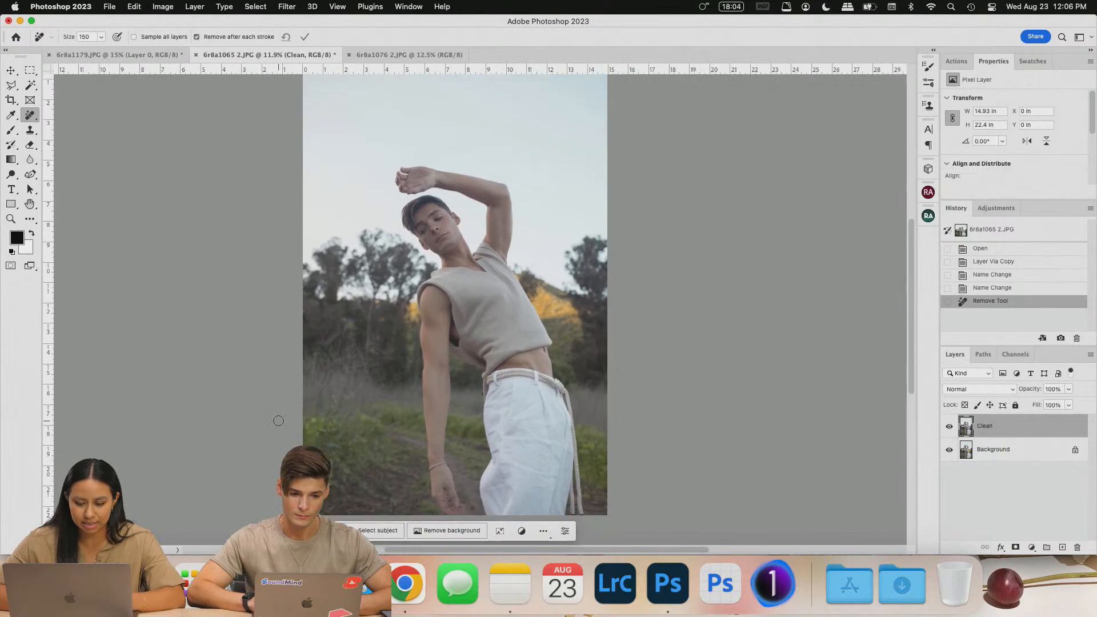
- Add a Levels 1 adjustment layer with input levels set to 12 and 254
click(163, 6)
mouse_move(205, 5)
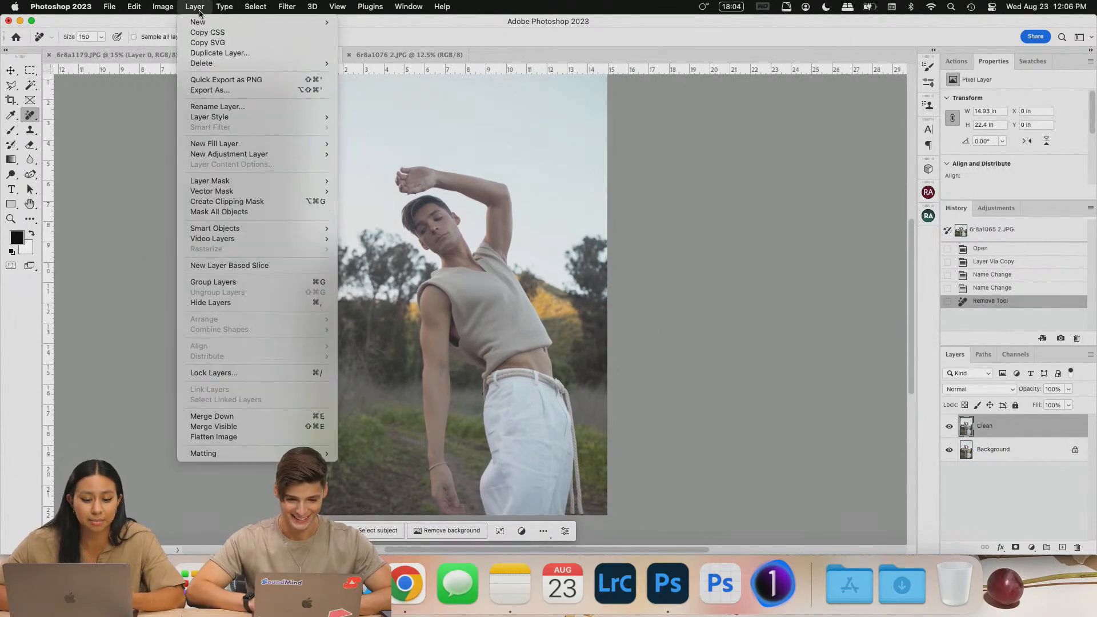
mouse_move(261, 154)
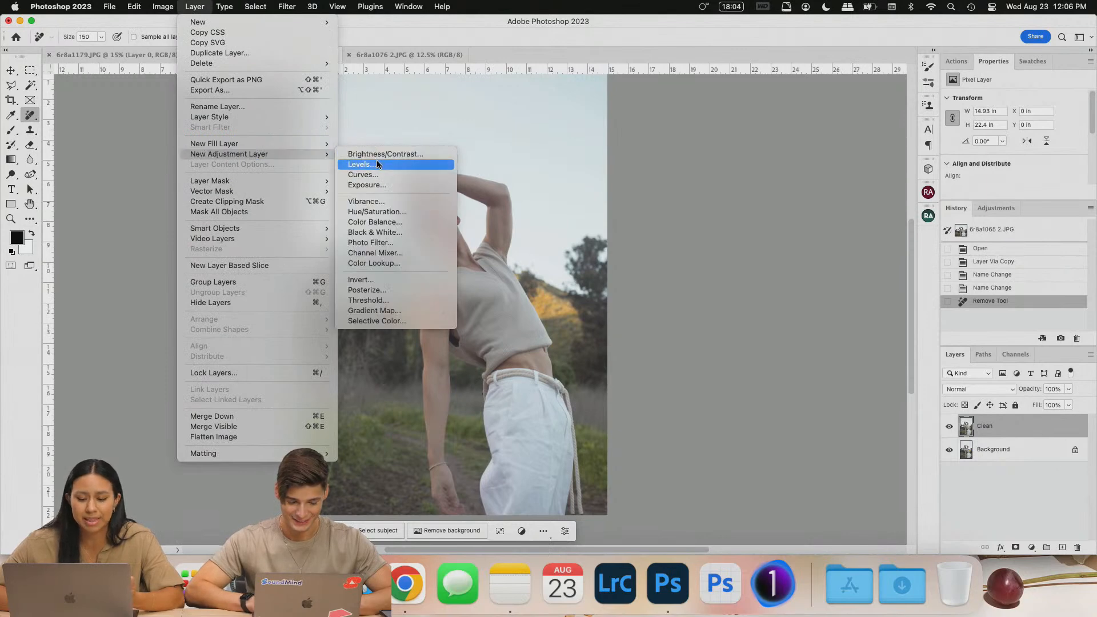
click(376, 161)
click(607, 270)
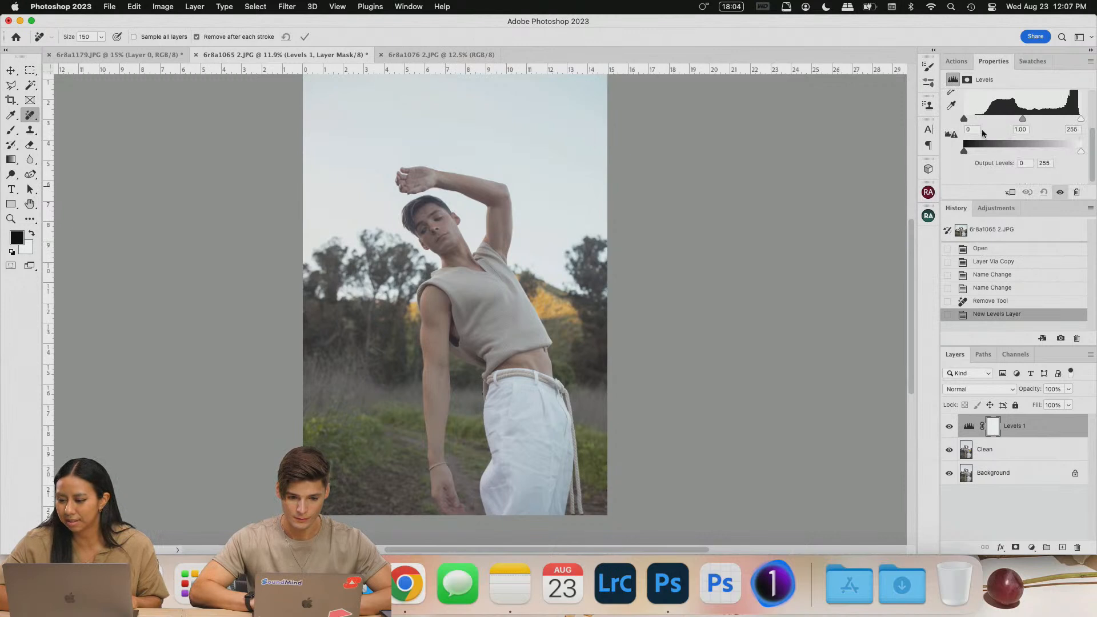
drag(1080, 121, 1079, 121)
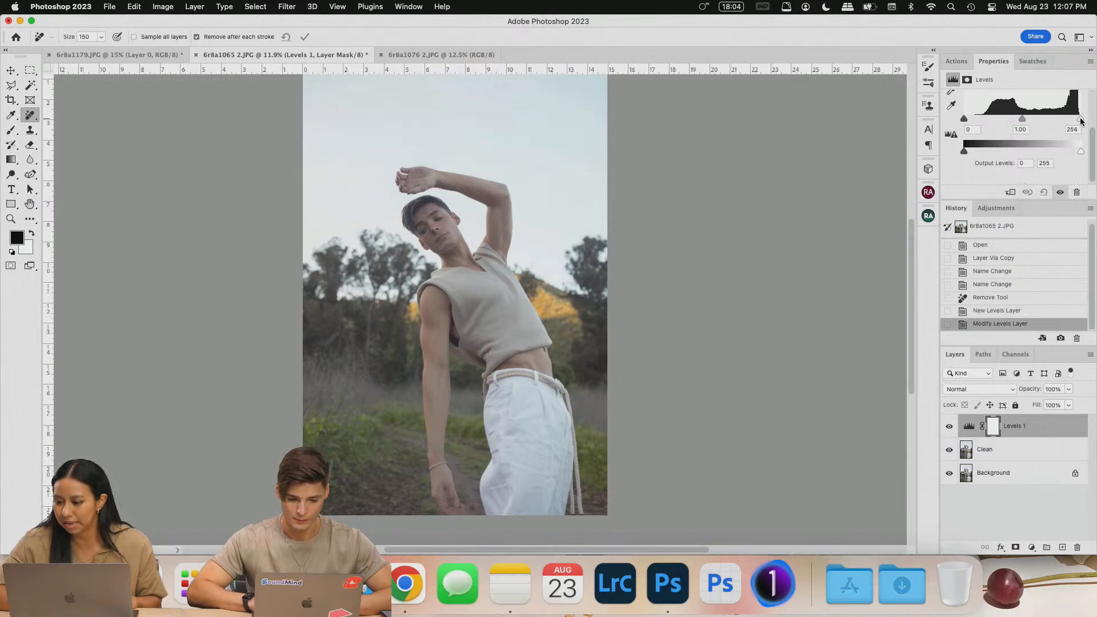
drag(966, 120, 969, 120)
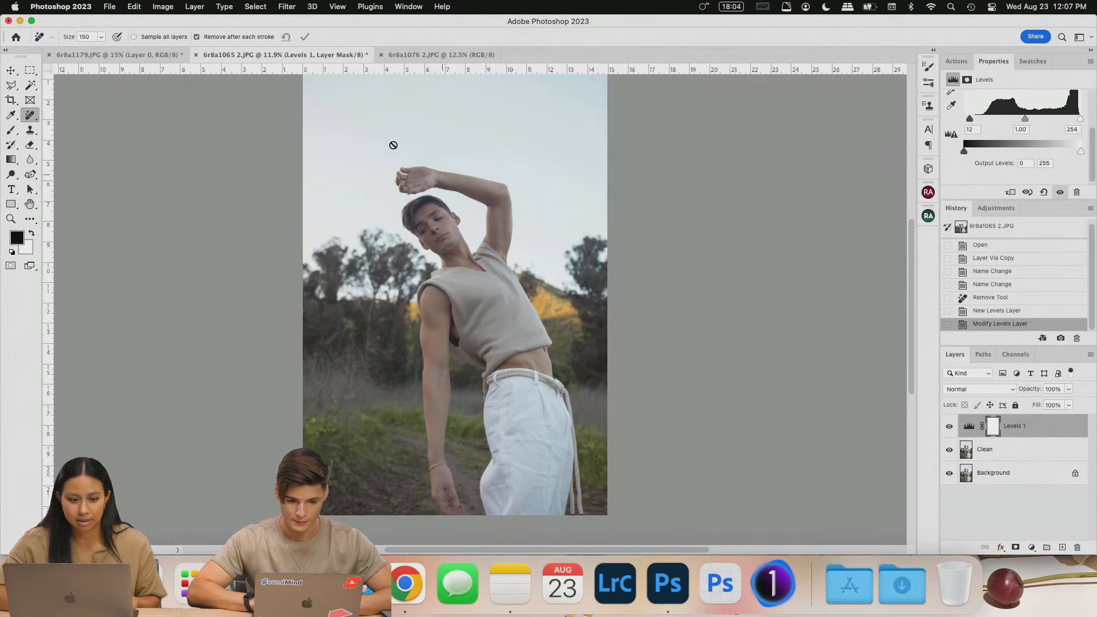
- Add a Curves 1 adjustment layer and reshape the curve for more contrast
click(171, 8)
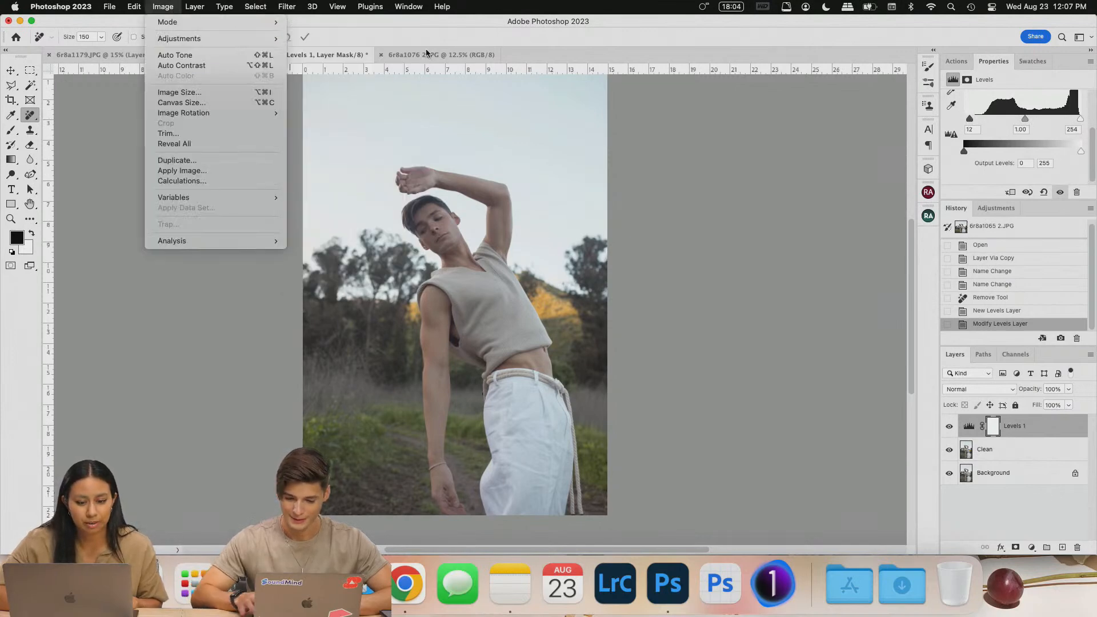
mouse_move(194, 6)
mouse_move(297, 155)
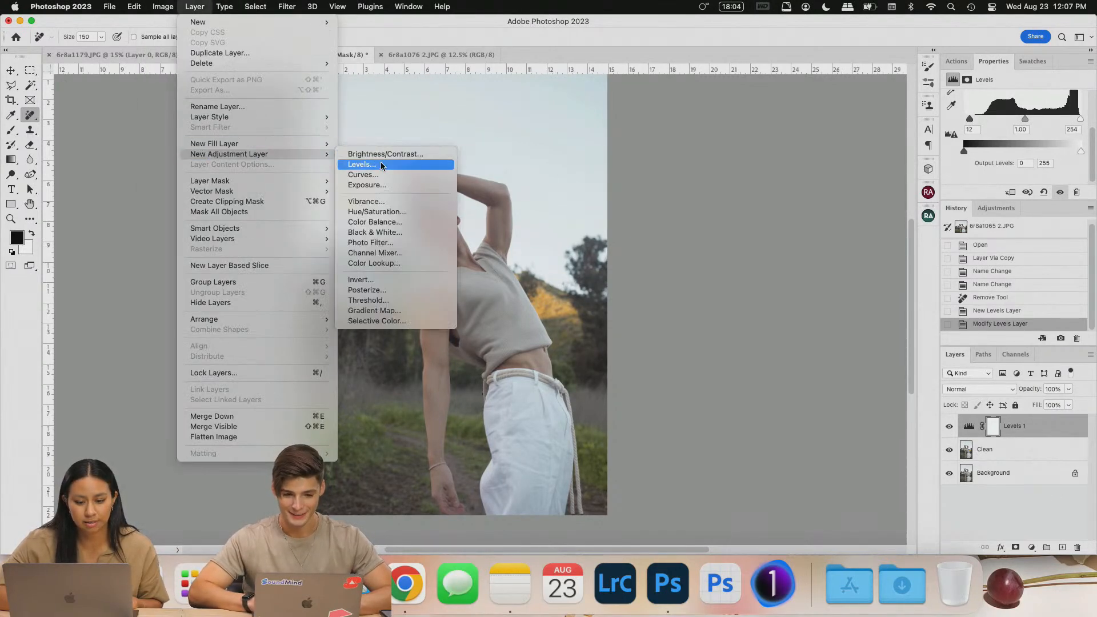
click(392, 176)
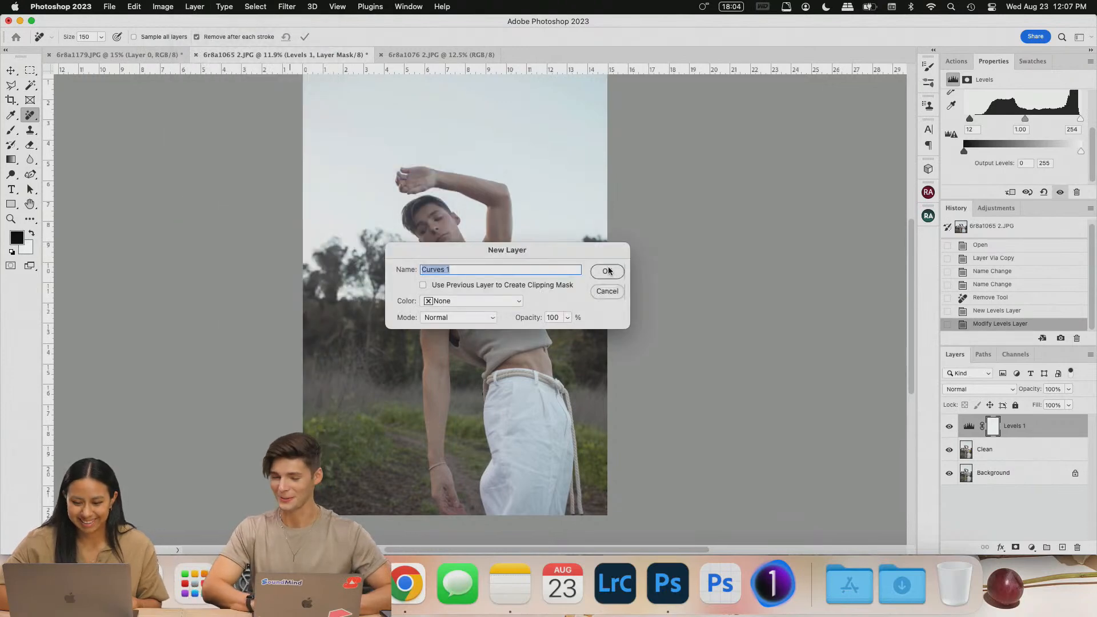
click(608, 270)
scroll(1057, 136, down, 3)
drag(1029, 129, 1024, 123)
scroll(1018, 121, down, 2)
drag(973, 165, 999, 135)
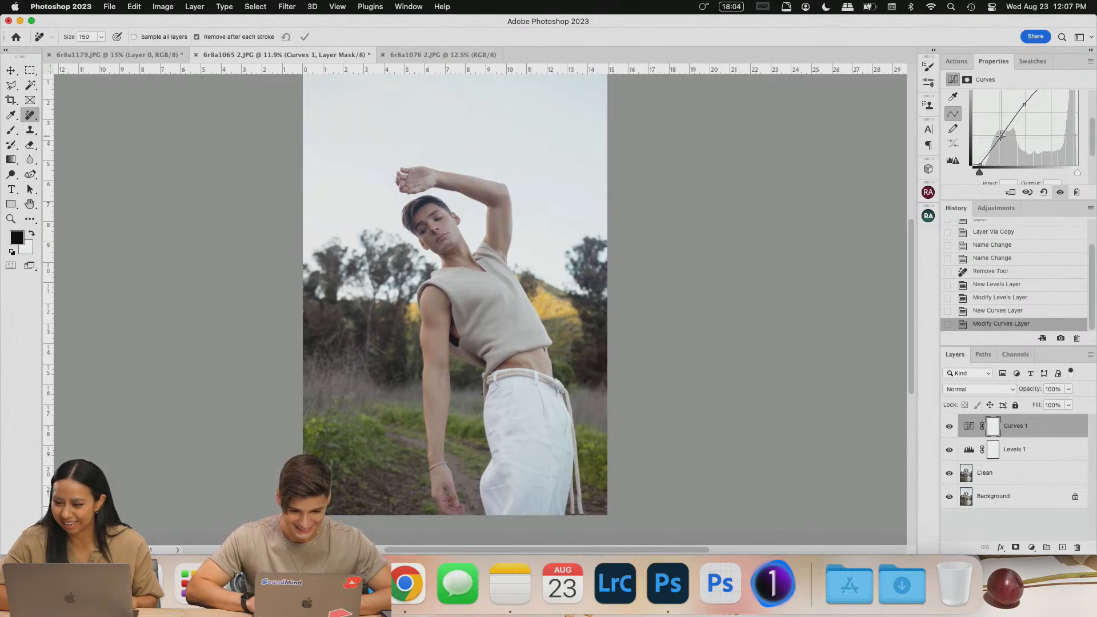
- Duplicate the Clean layer and rename the copy 'Camera Raw'
click(1014, 474)
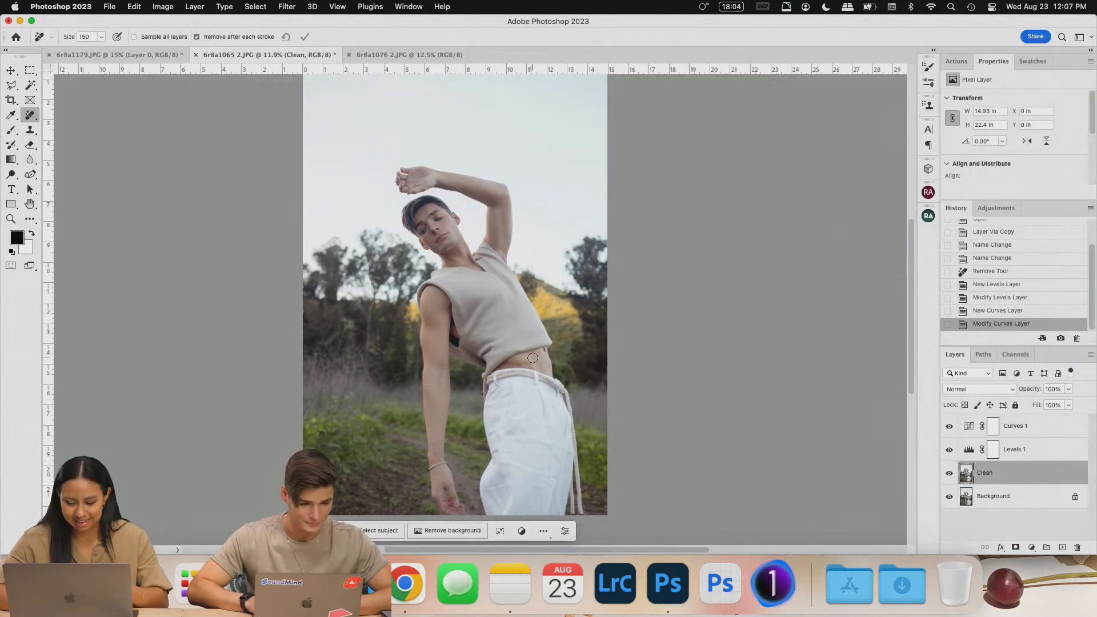
key(ctrl+j)
double_click(992, 473)
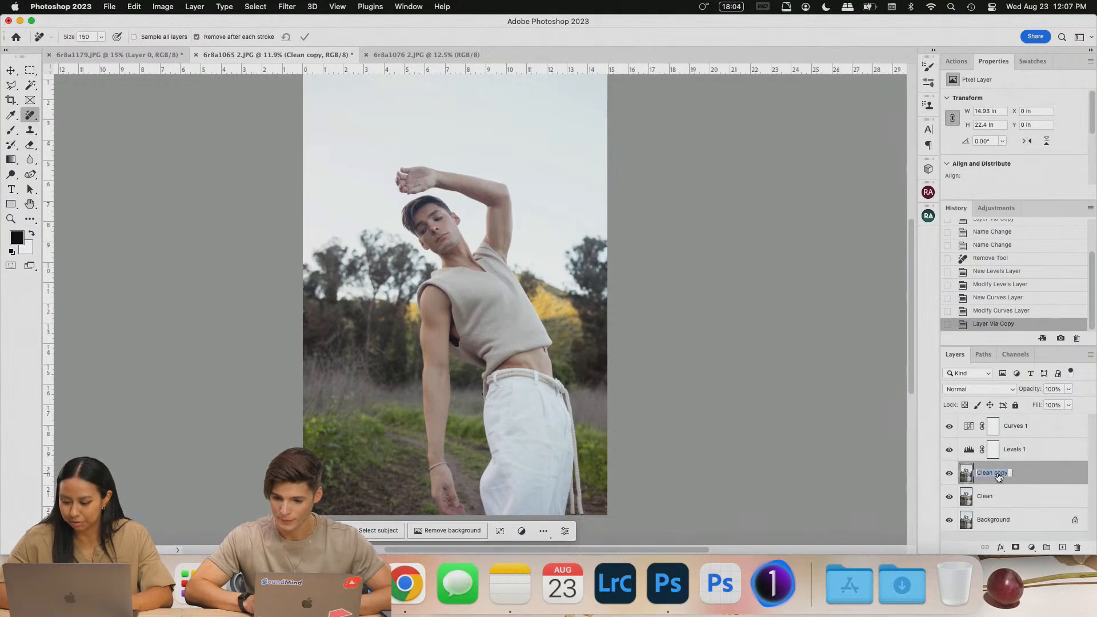
text(Camera)
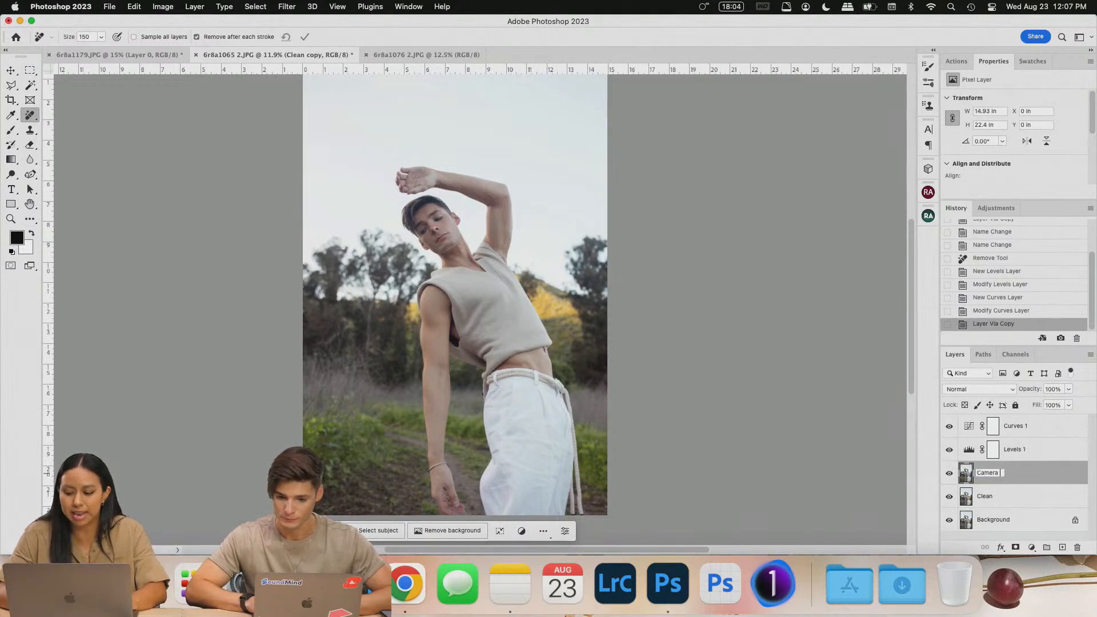
text( Raw)
key(Return)
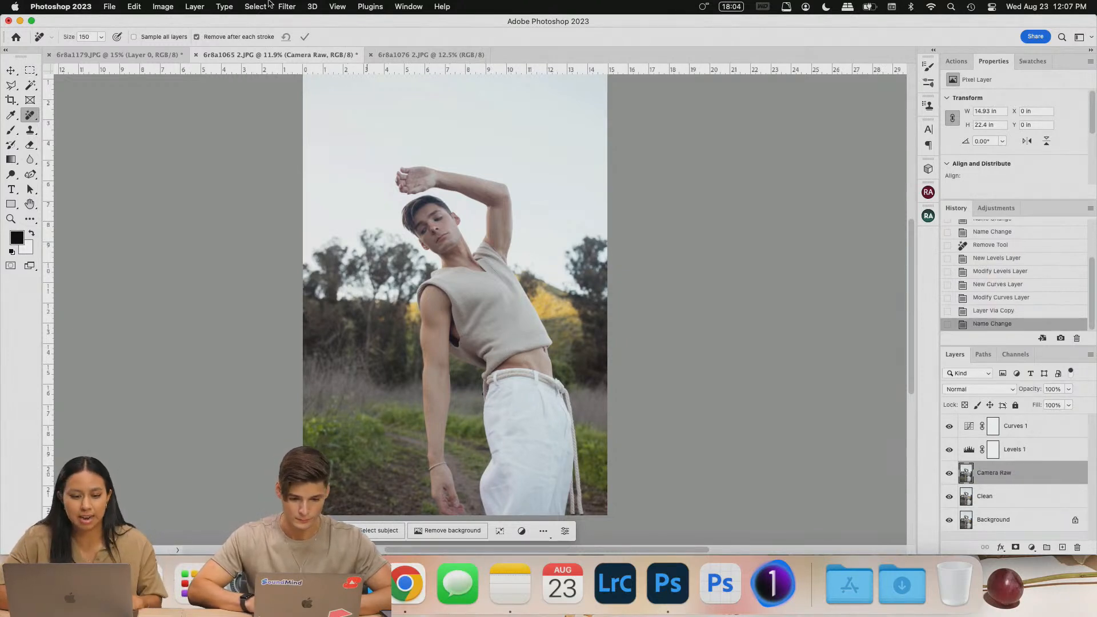
- Apply the Camera Raw filter and raise Oranges, Yellows, Greens and Aquas saturation in Color Mixer
click(285, 6)
click(312, 93)
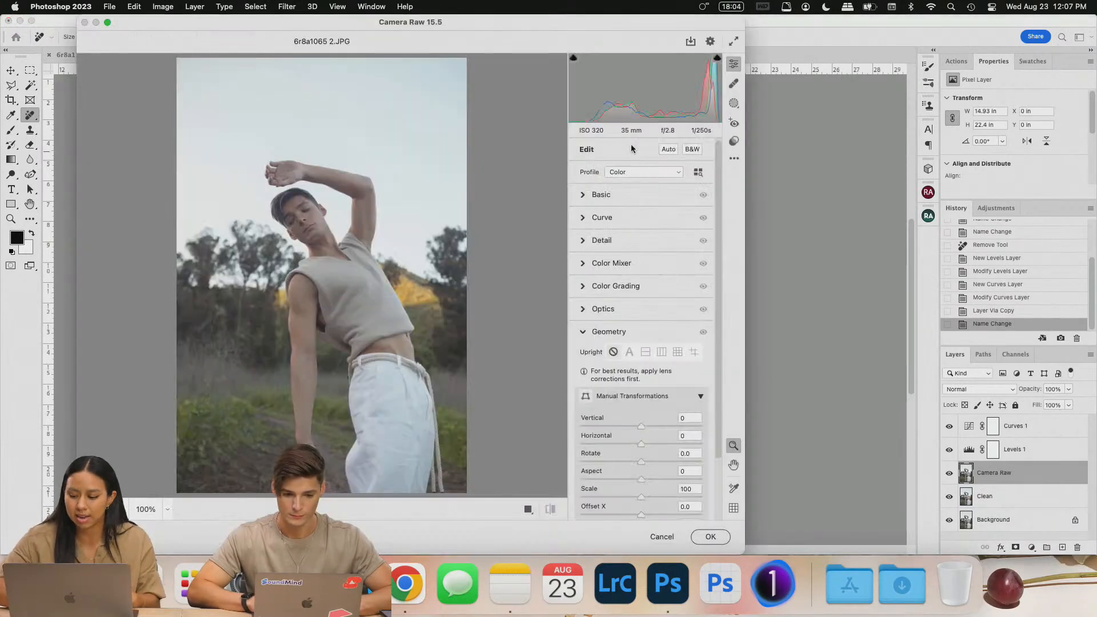
click(584, 195)
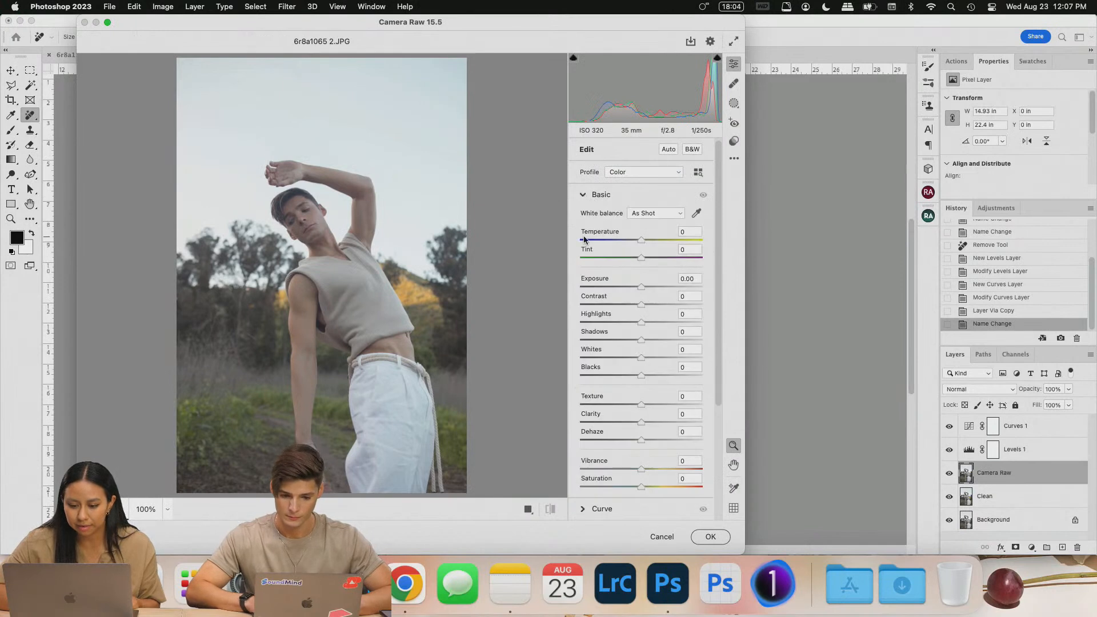
scroll(584, 237, down, 1)
scroll(593, 256, down, 2)
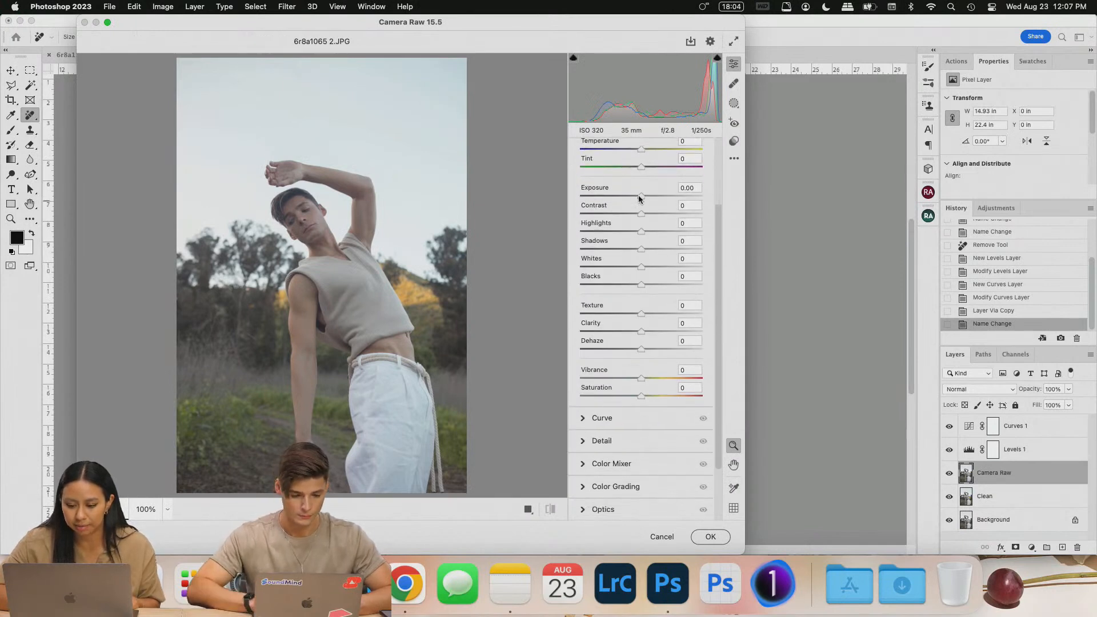
click(597, 418)
scroll(633, 320, down, 3)
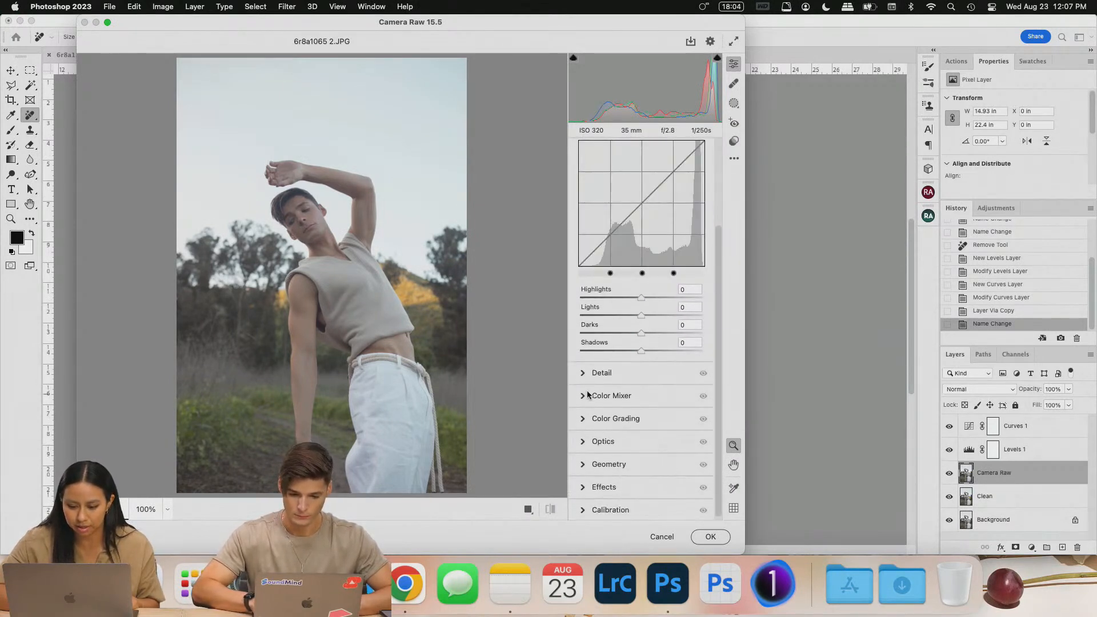
click(650, 392)
scroll(650, 392, down, 1)
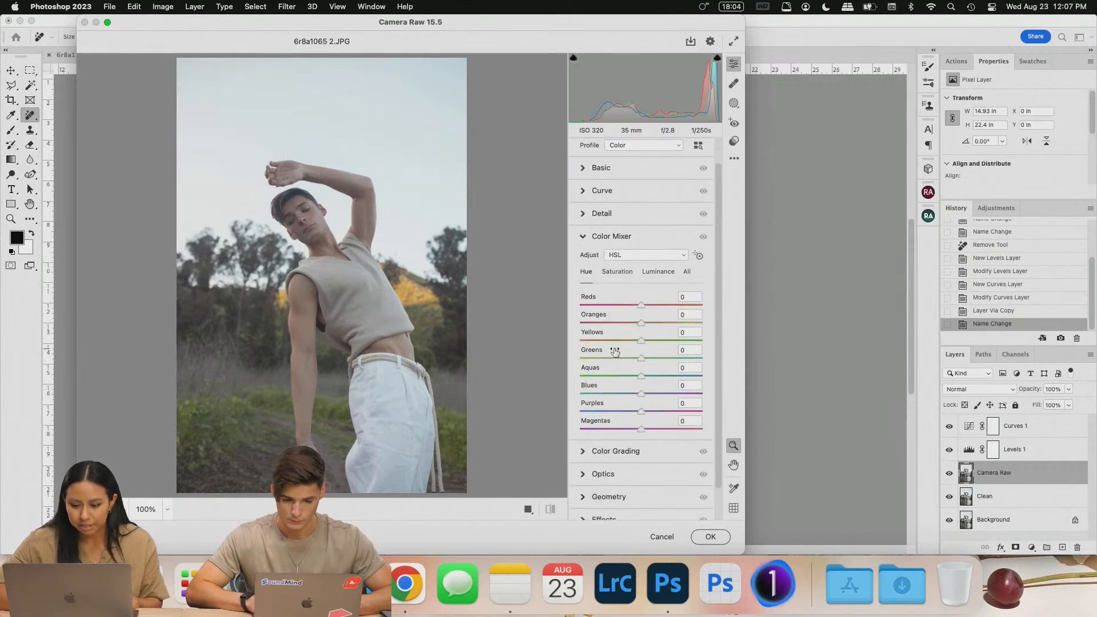
click(622, 272)
drag(641, 325, 652, 376)
click(641, 384)
- In Basic, set Exposure +0.40, Contrast +41 and add a touch of Saturation
scroll(640, 328, up, 2)
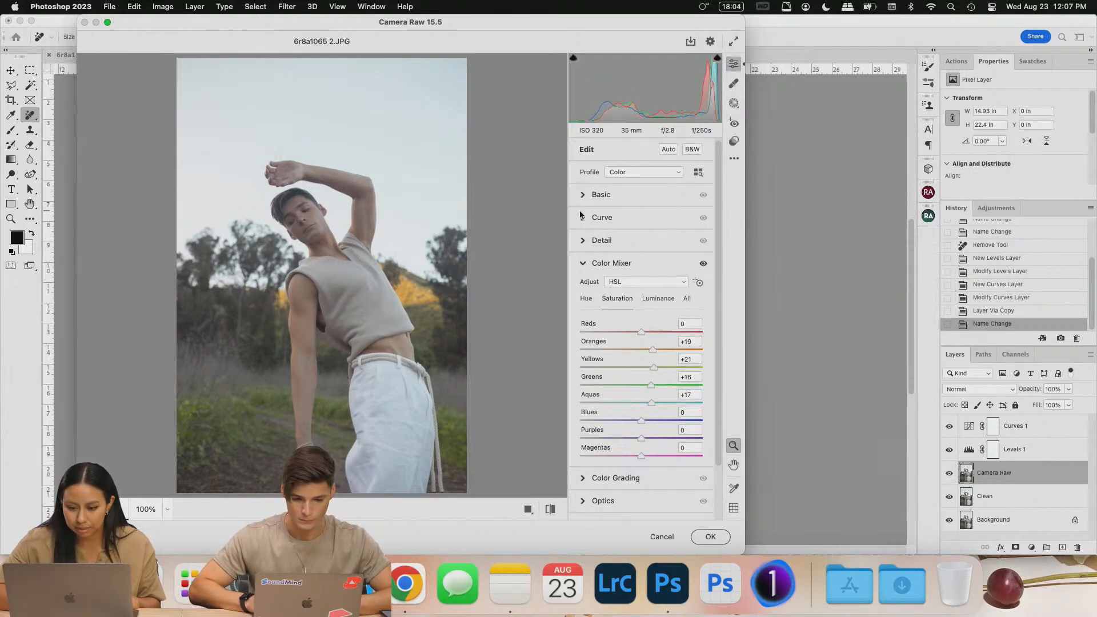
click(589, 240)
click(584, 194)
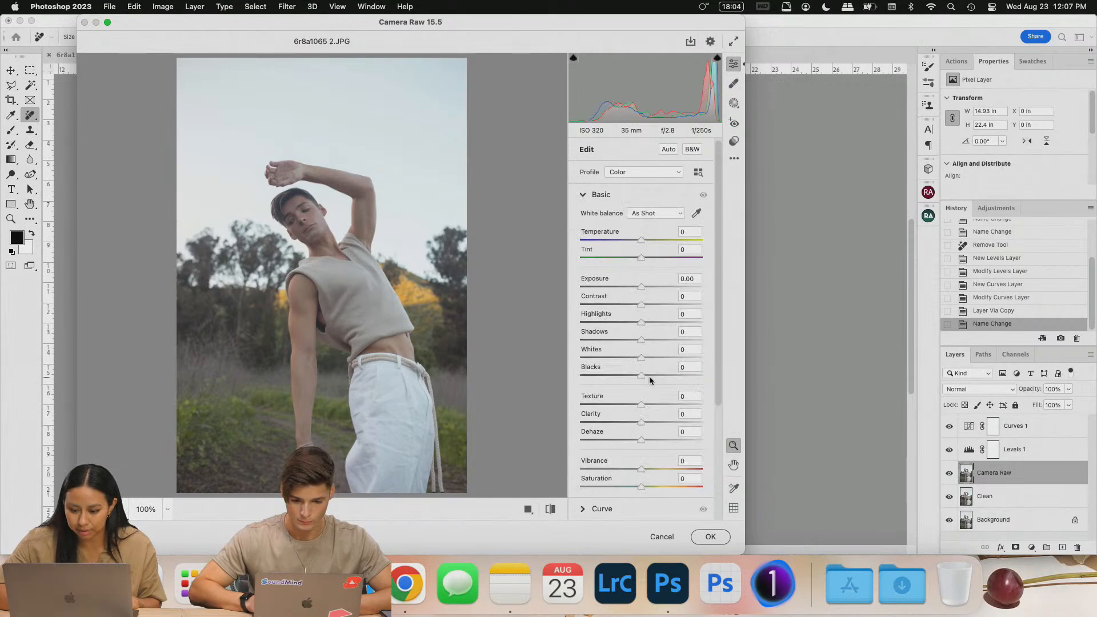
scroll(649, 383, down, 2)
drag(640, 410, 647, 413)
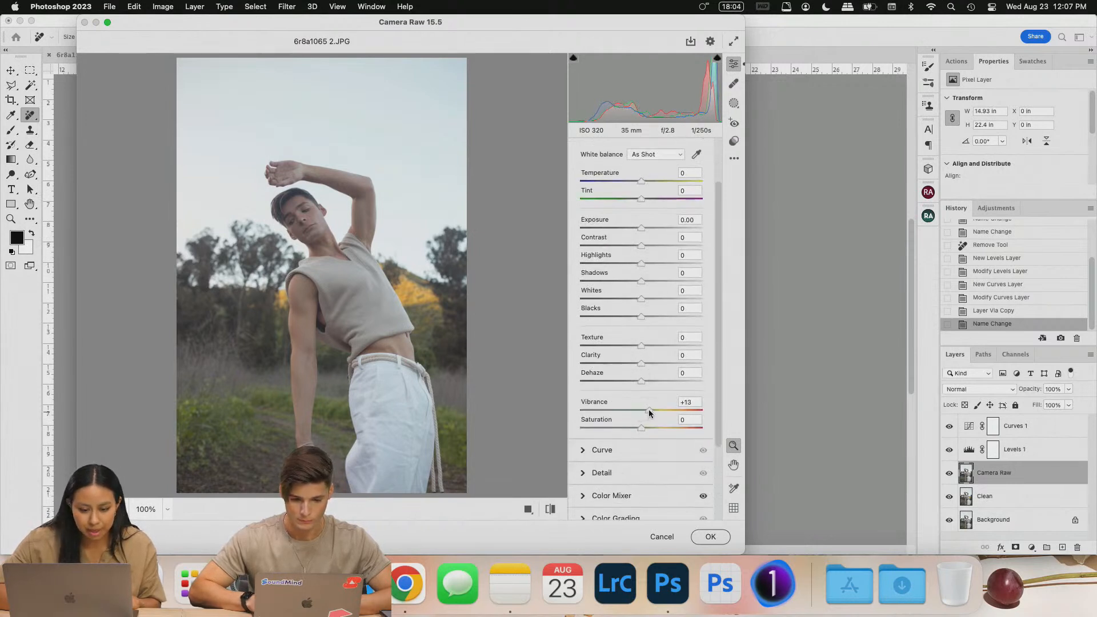
drag(639, 245, 635, 282)
drag(642, 228, 667, 245)
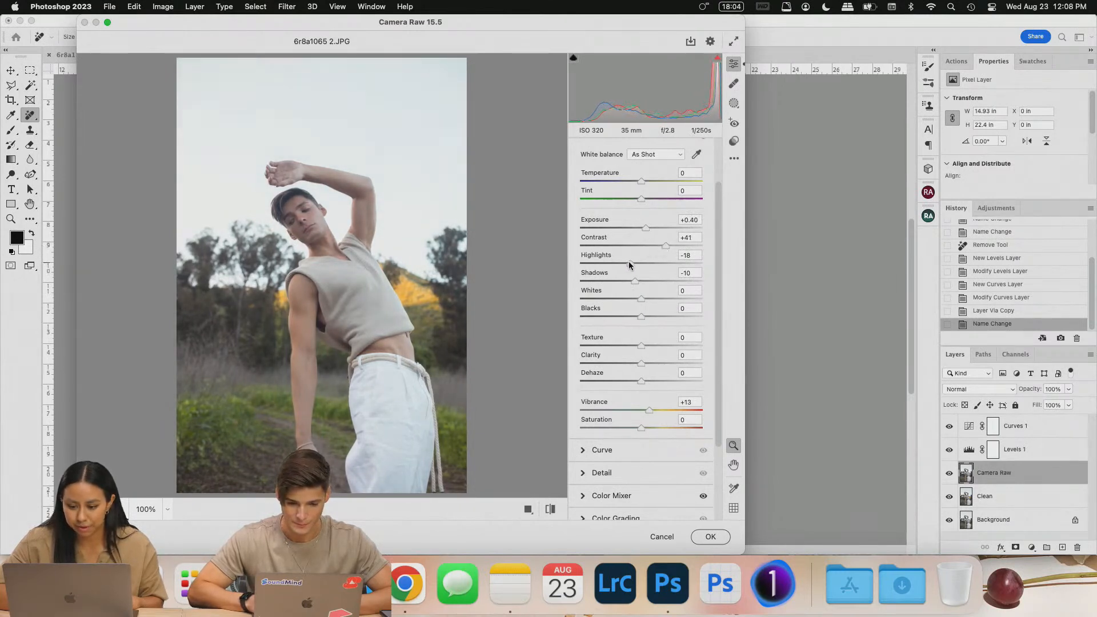
drag(640, 427, 640, 427)
- Nudge the midtones, tint the shadows faint magenta and the highlights yellow (hue 76, saturation 14)
scroll(703, 490, down, 5)
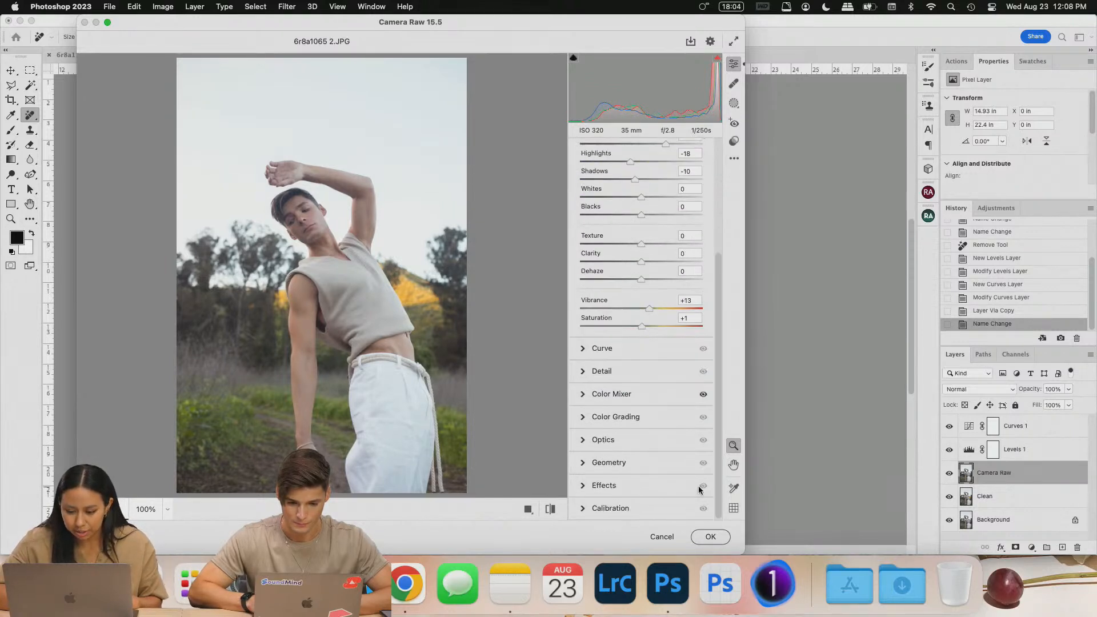
click(583, 417)
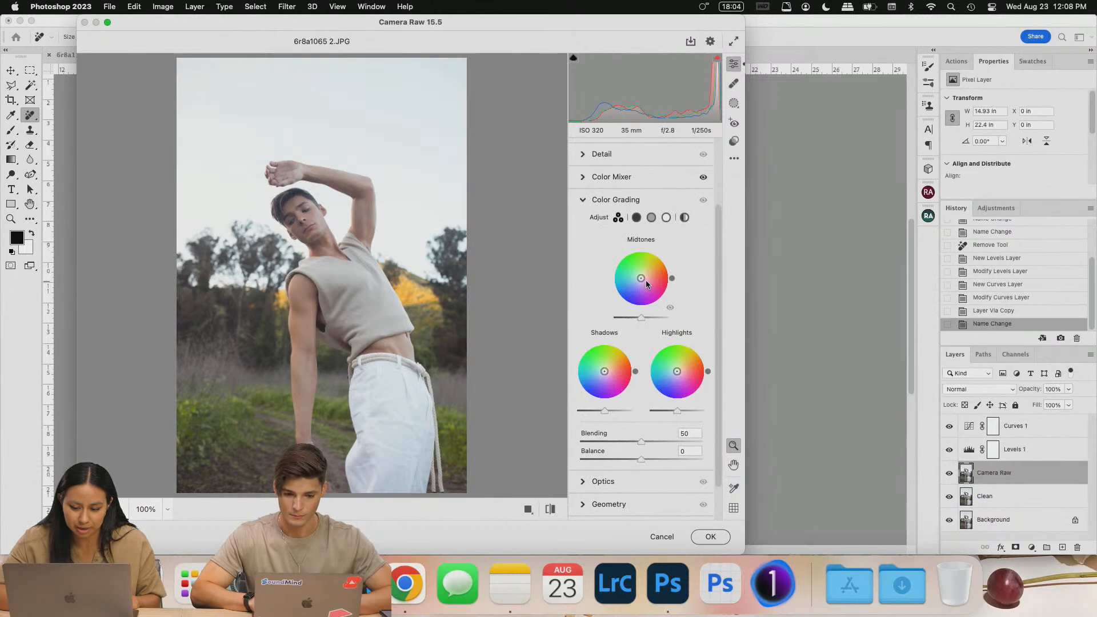
drag(645, 281, 638, 278)
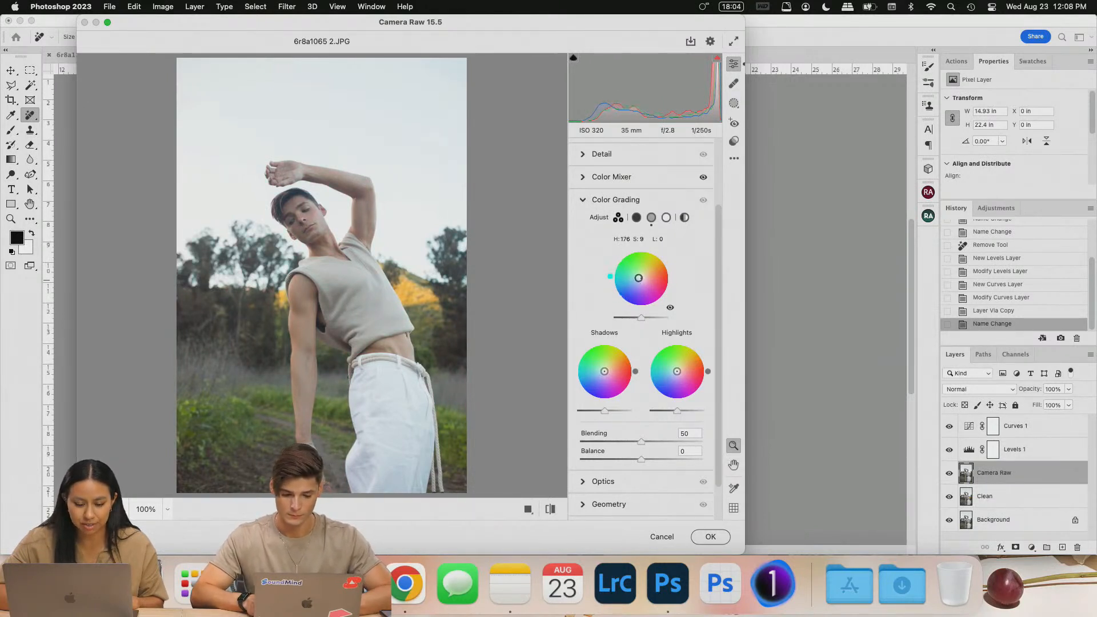
mouse_move(604, 371)
mouse_down()
mouse_move(594, 380)
mouse_move(607, 376)
mouse_up()
double_click(607, 378)
drag(605, 374, 575, 361)
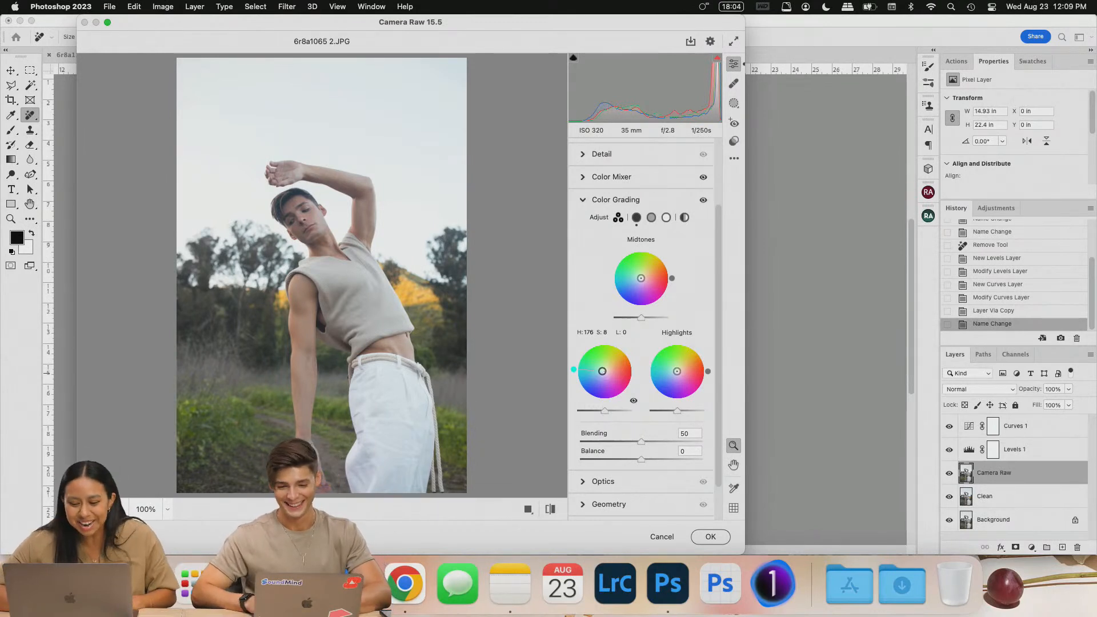
mouse_move(600, 370)
mouse_down()
mouse_move(592, 392)
mouse_move(607, 374)
mouse_up()
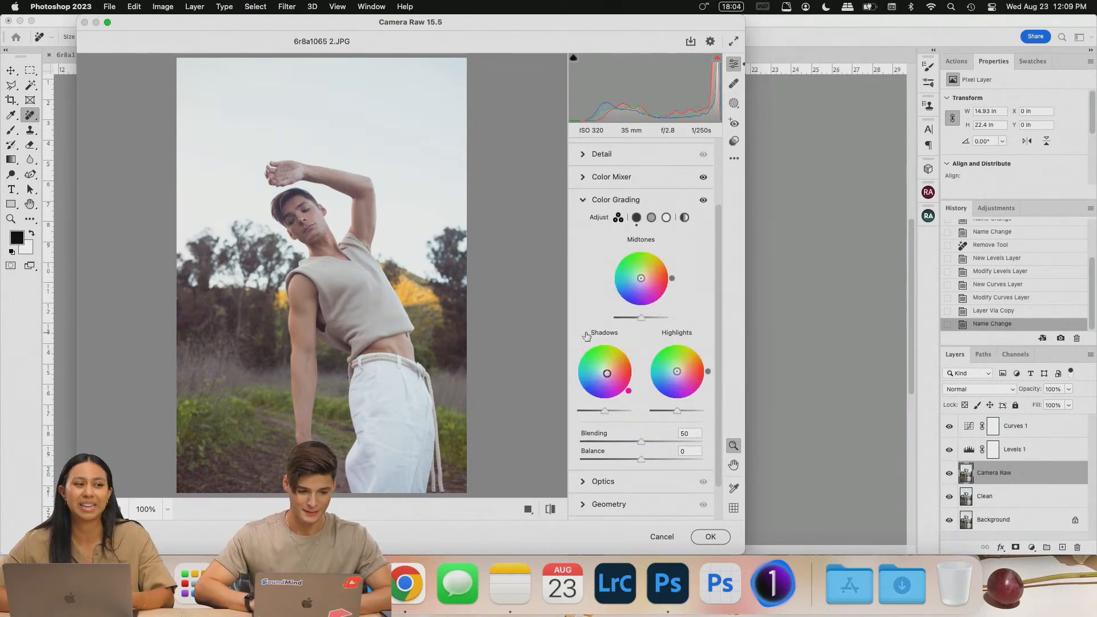
mouse_move(586, 336)
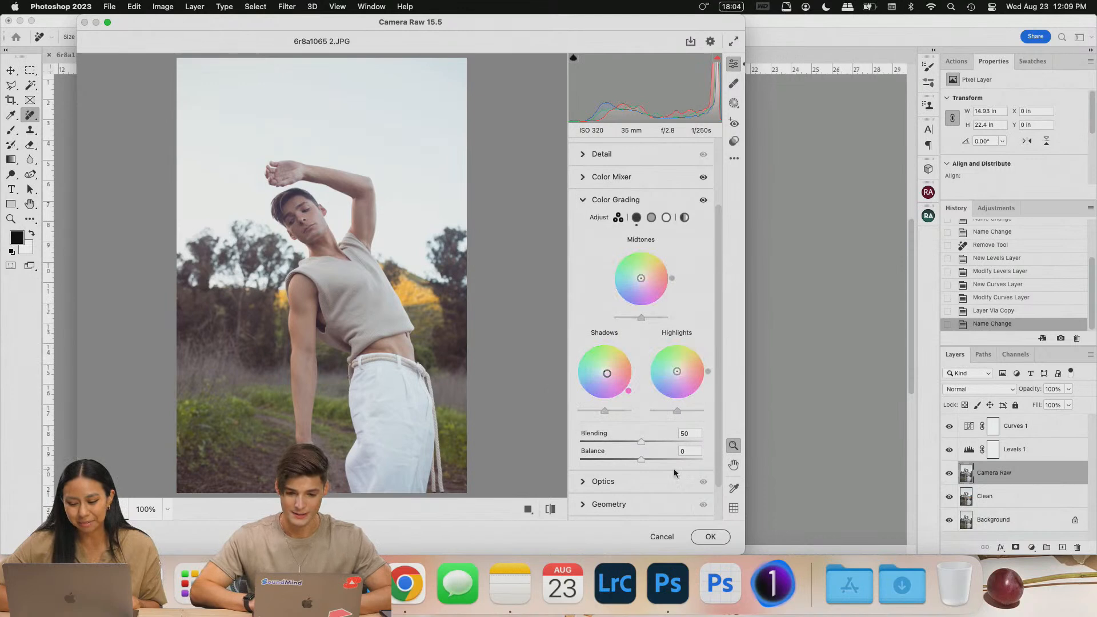
drag(677, 371, 678, 367)
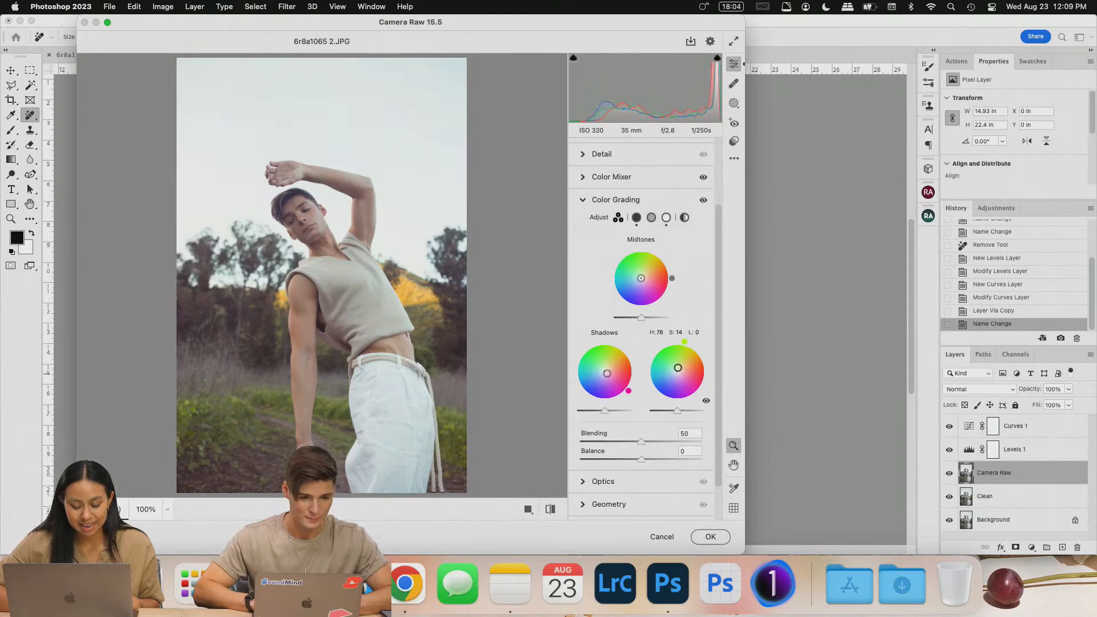
scroll(660, 353, up, 3)
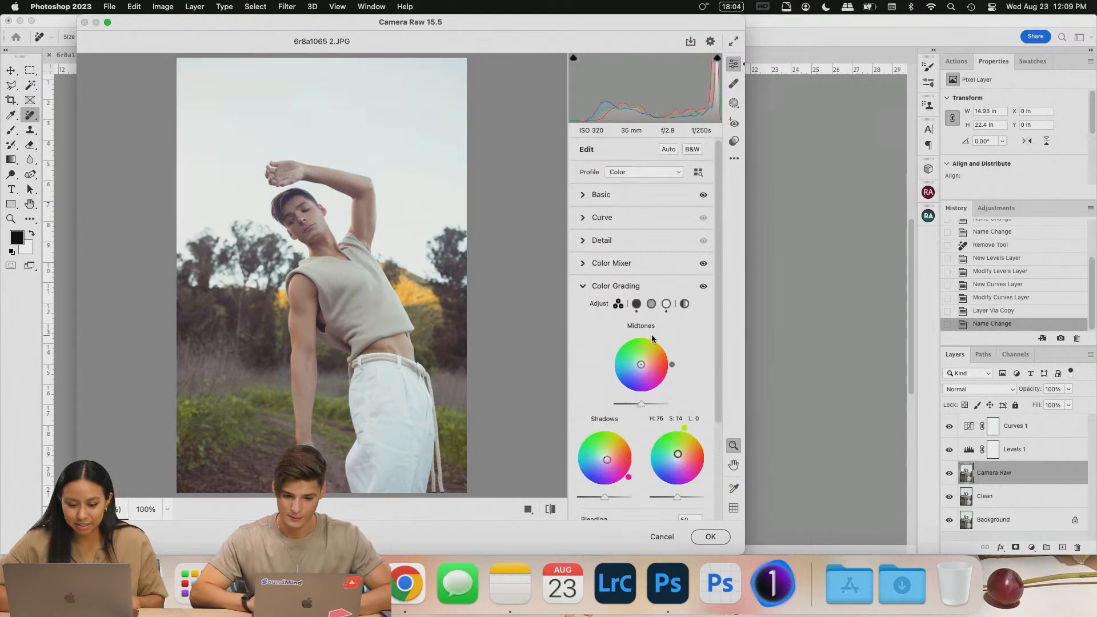
- Shift the Reds, Oranges, Yellows and Greens hues in Color Mixer, Greens to +27
click(586, 264)
scroll(657, 342, down, 1)
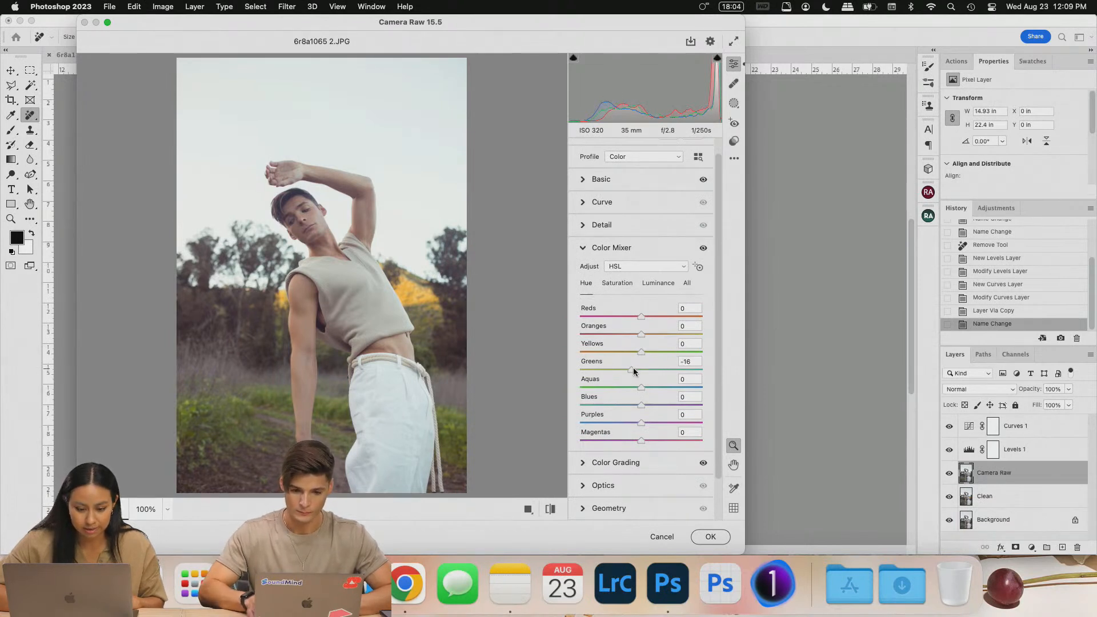
drag(660, 370, 649, 313)
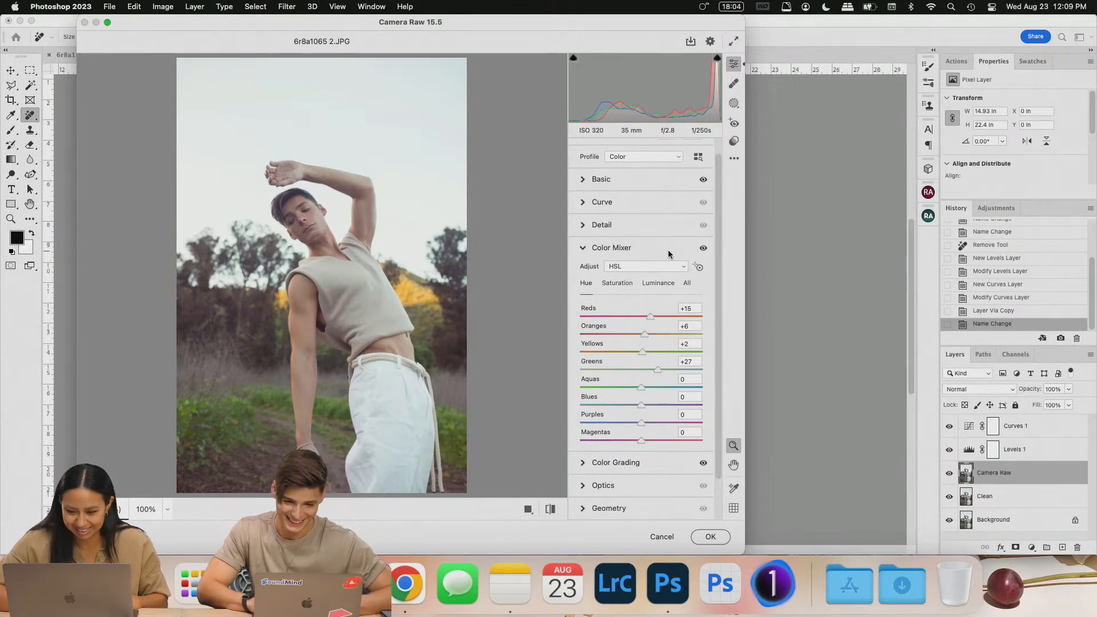
- Lift the Lights on the tone curve and switch to the red channel curve
scroll(667, 249, up, 1)
click(602, 217)
drag(641, 314, 639, 312)
click(634, 236)
- Fine-tune the red channel curve point and nudge the title text up and left
drag(640, 311, 640, 311)
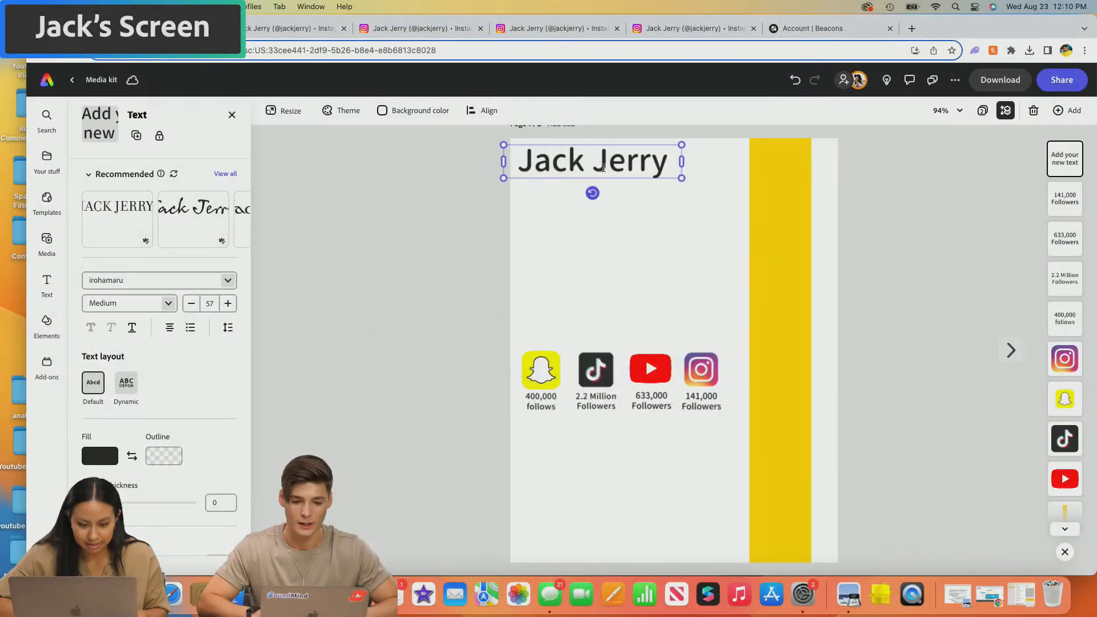
drag(612, 141, 613, 138)
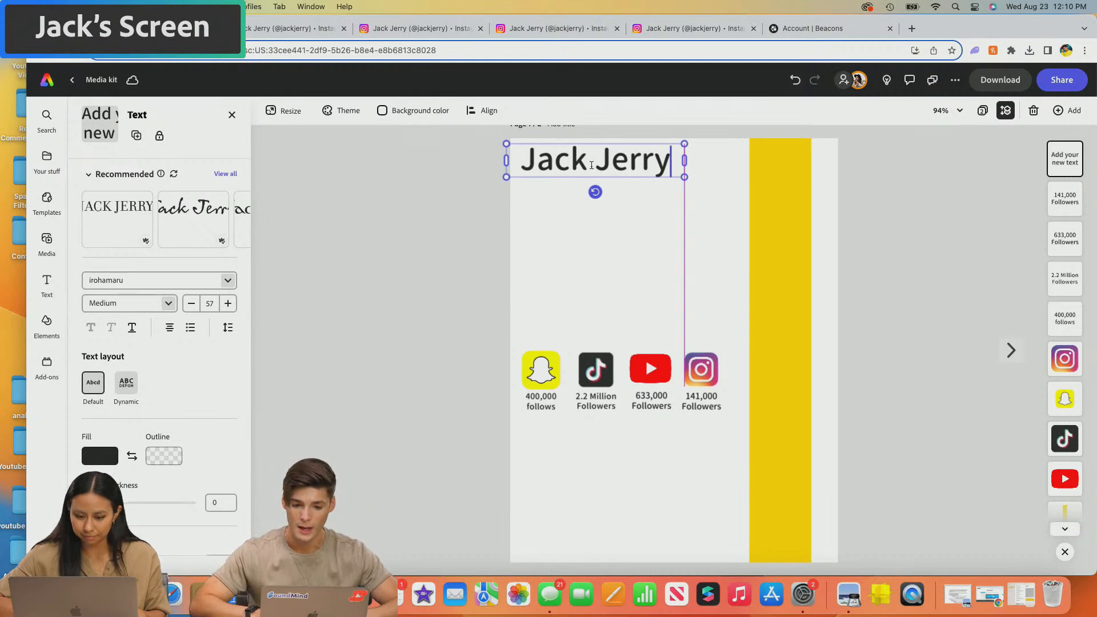
drag(600, 145, 598, 140)
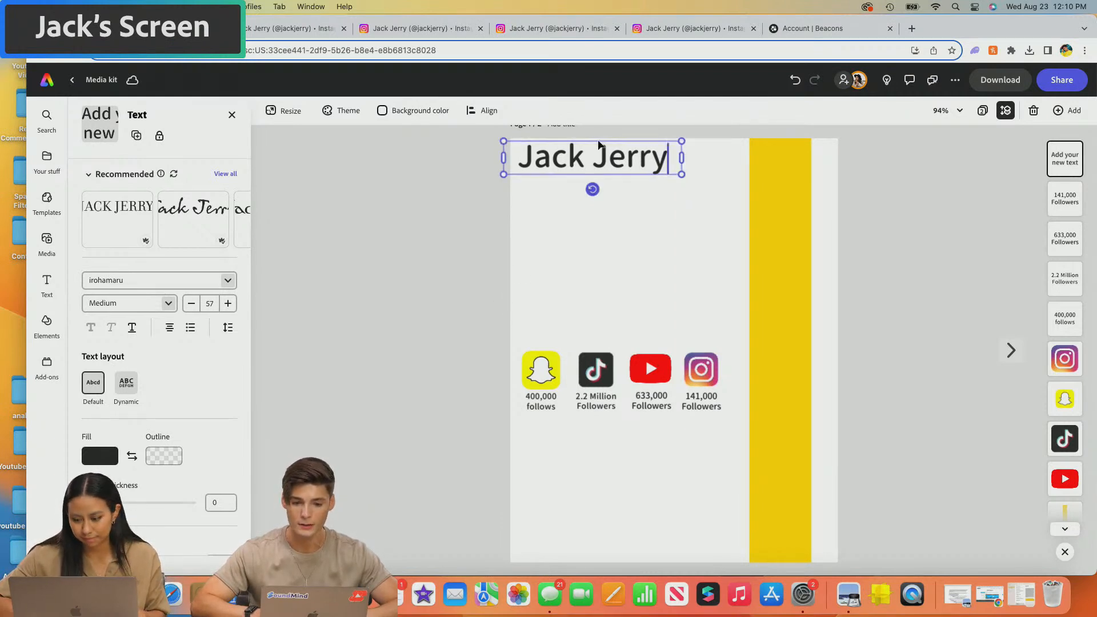
click(397, 225)
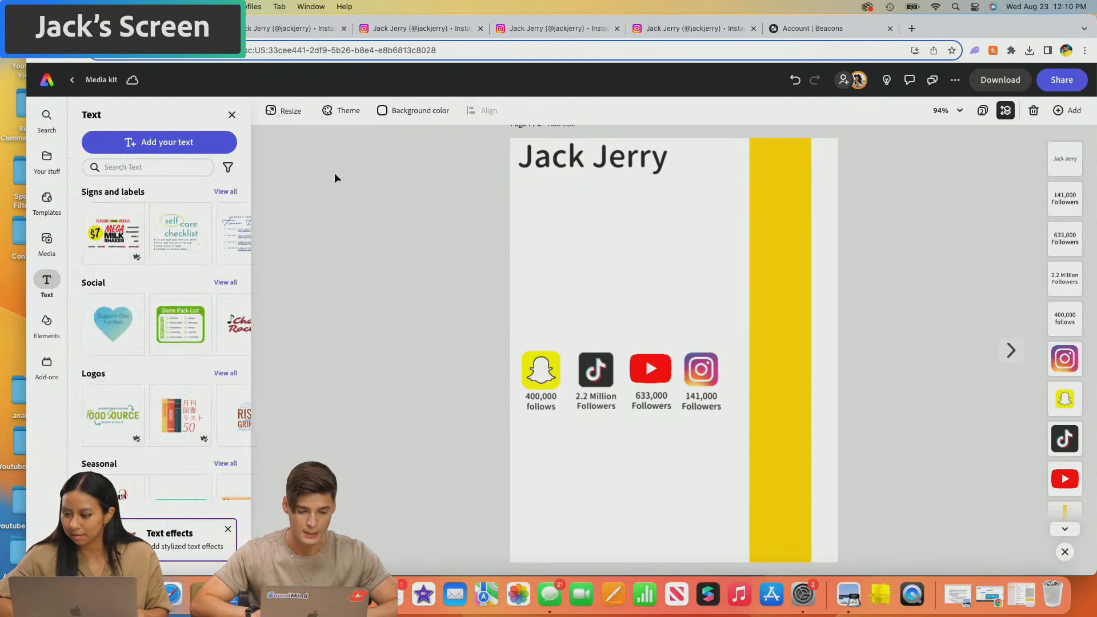
- Adjust the title box width and add a text line with the social handle
click(631, 162)
drag(681, 157, 680, 158)
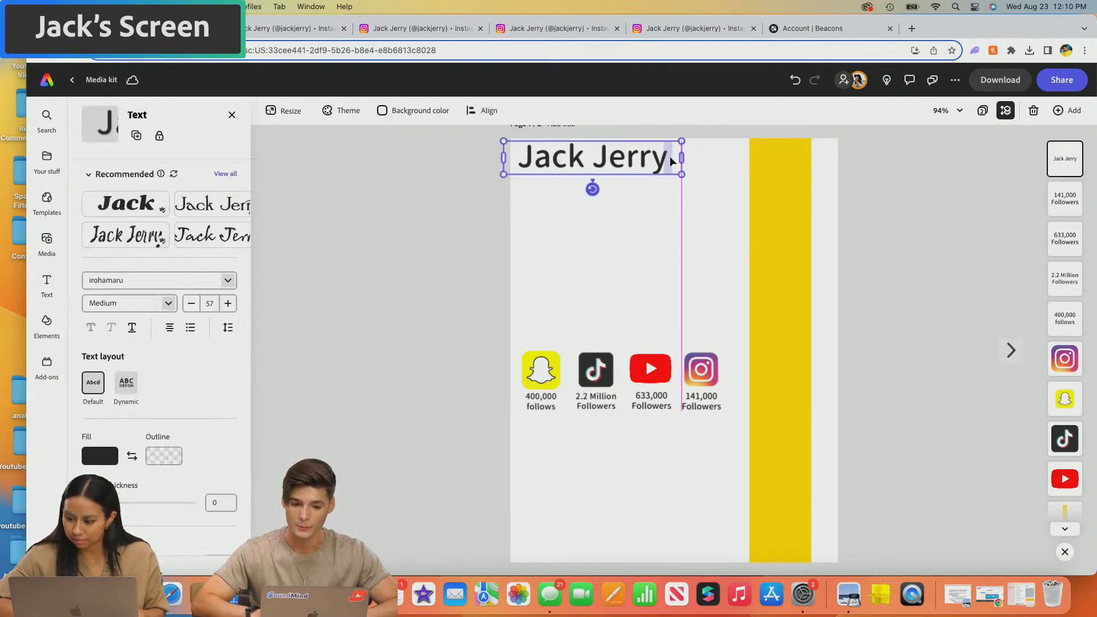
click(448, 210)
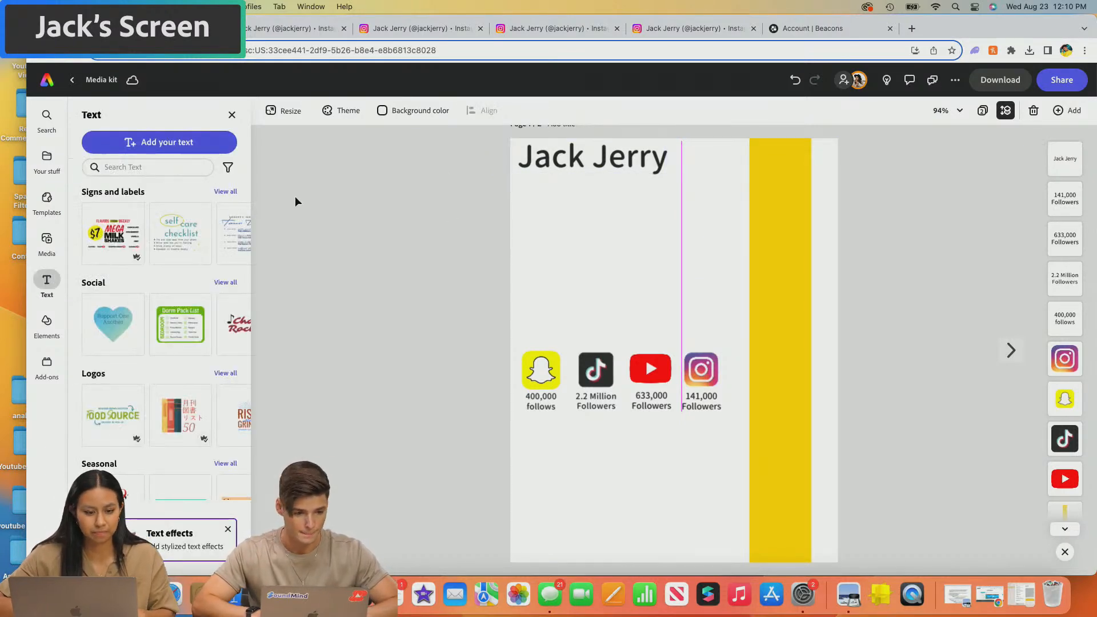
click(159, 141)
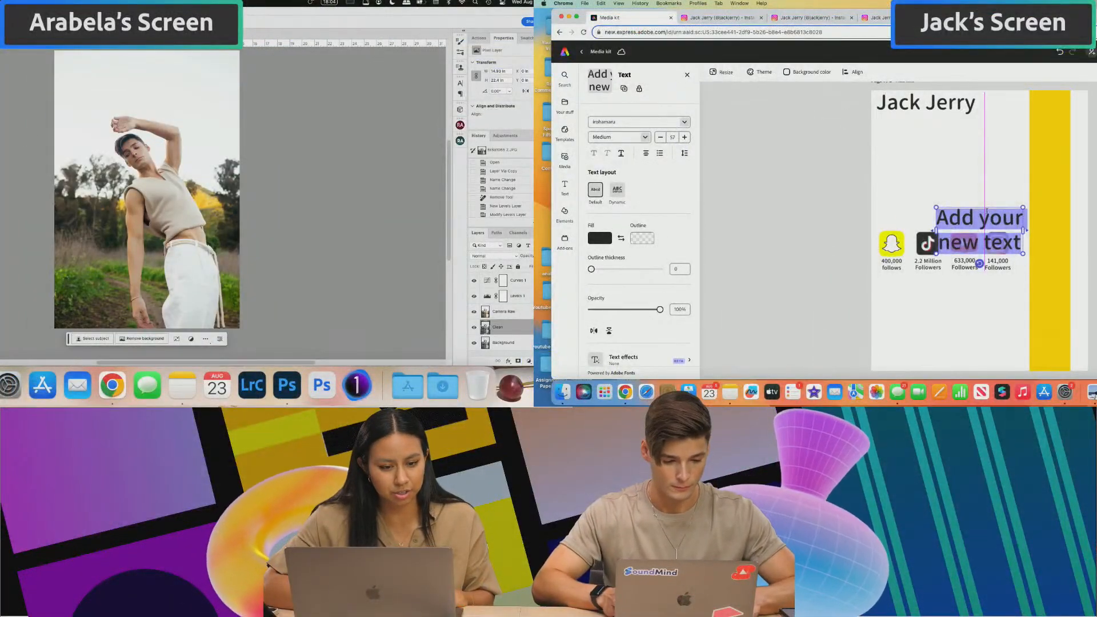
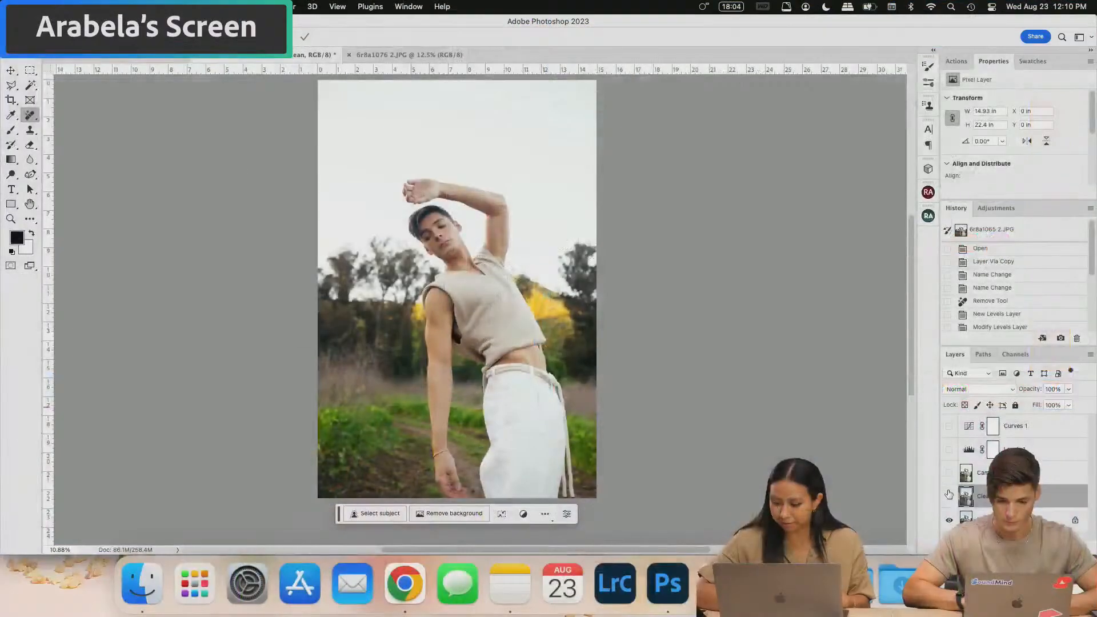
- Toggle the Curves 1, Levels 1, Camera Raw and Clean layers off and on to compare before and after
click(474, 327)
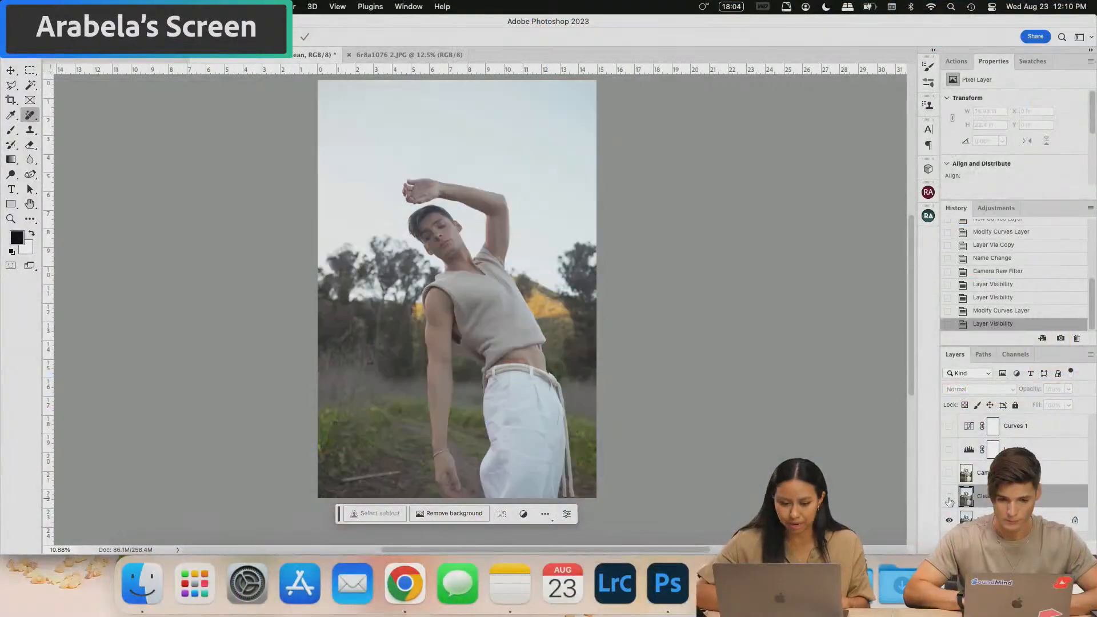
drag(949, 502, 949, 425)
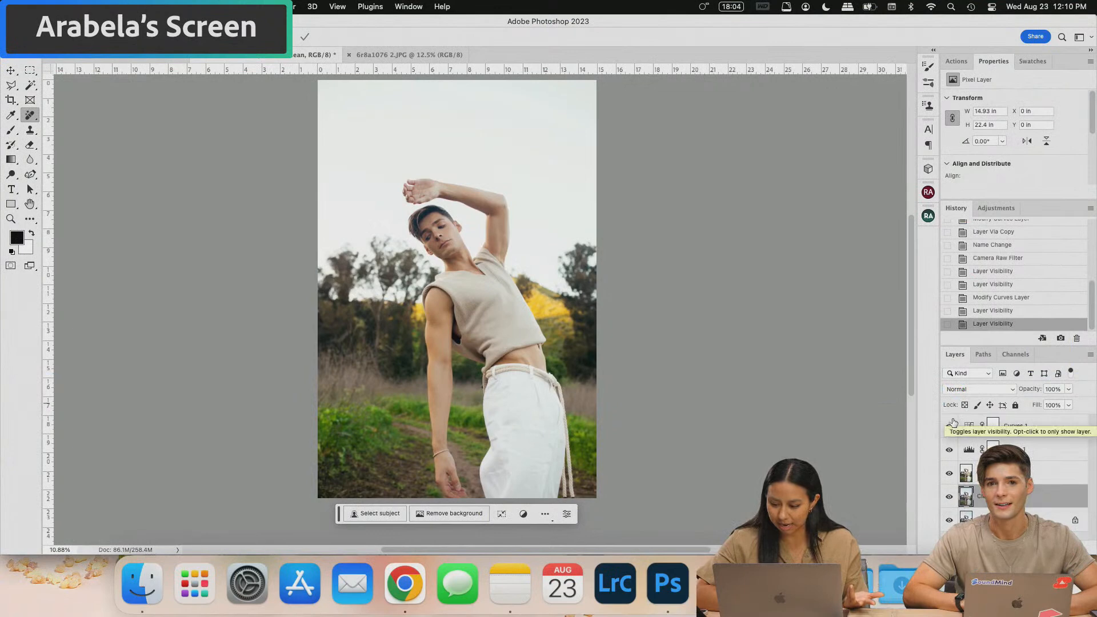
click(948, 427)
click(949, 450)
click(949, 473)
click(949, 498)
click(949, 498)
click(949, 473)
click(949, 450)
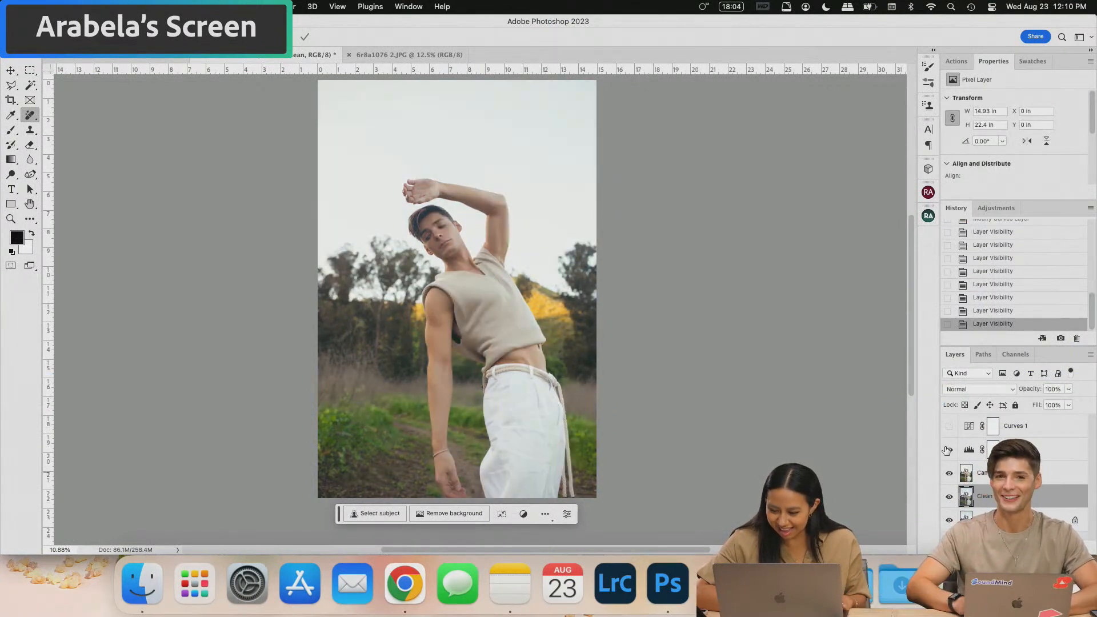
click(949, 426)
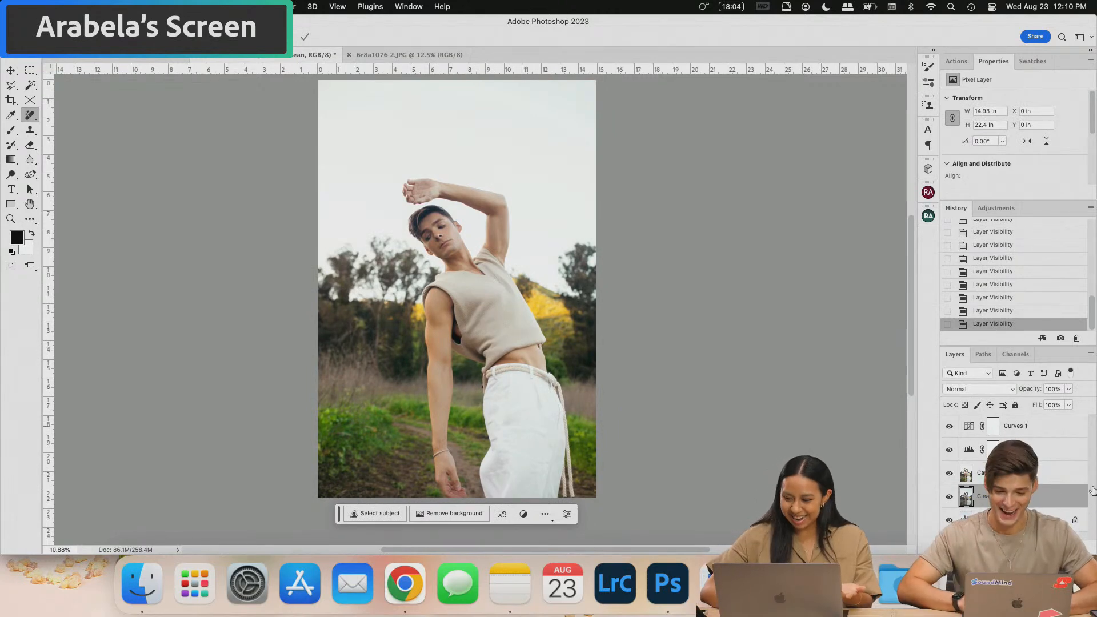
- Copy the Curves 1 and Levels 1 adjustment layers onto the 6r8a1179.JPG photo
click(130, 59)
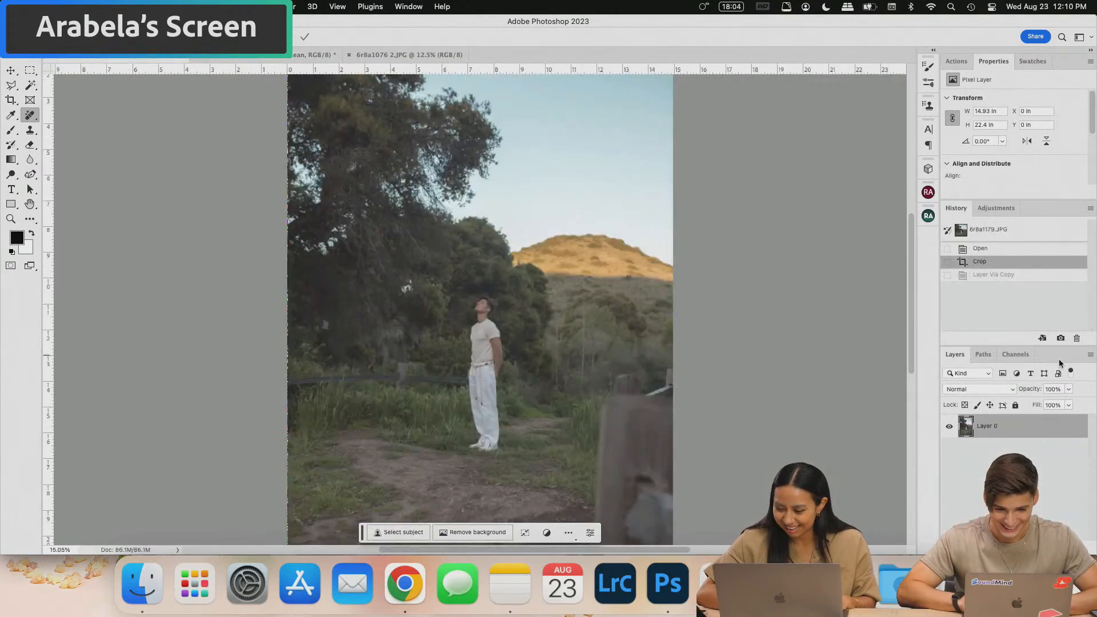
click(275, 57)
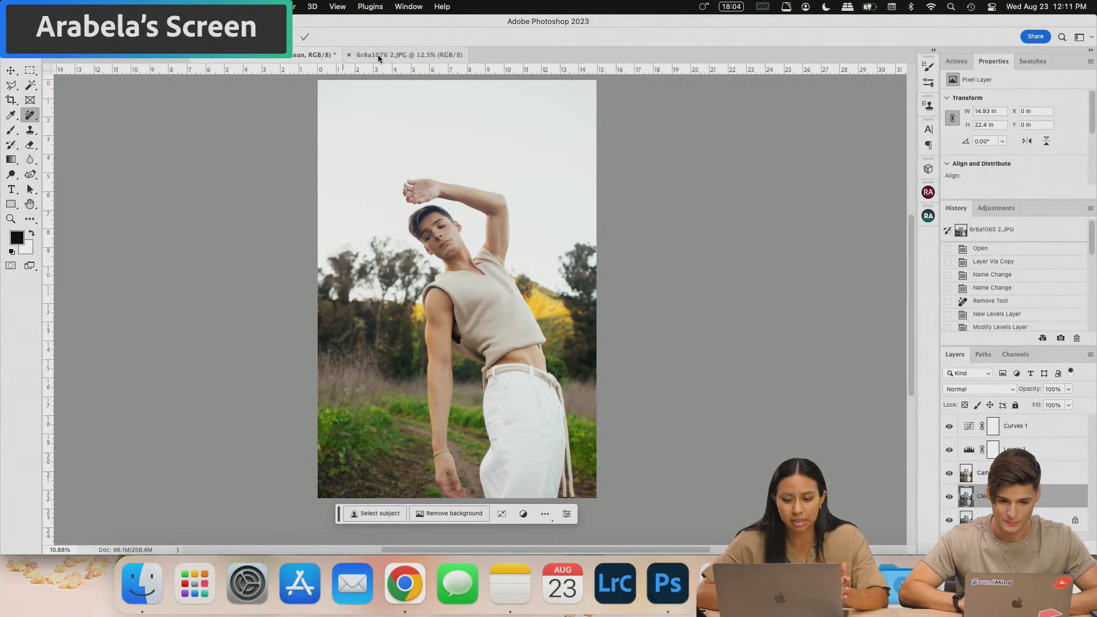
click(1035, 430)
shift+click(1037, 445)
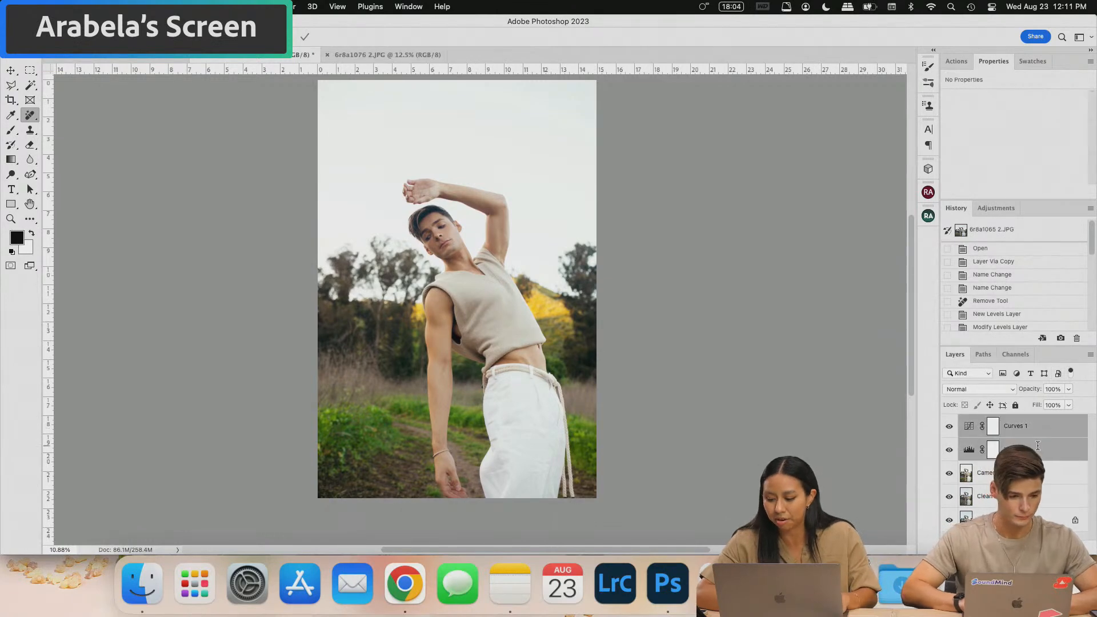
drag(1030, 427, 388, 259)
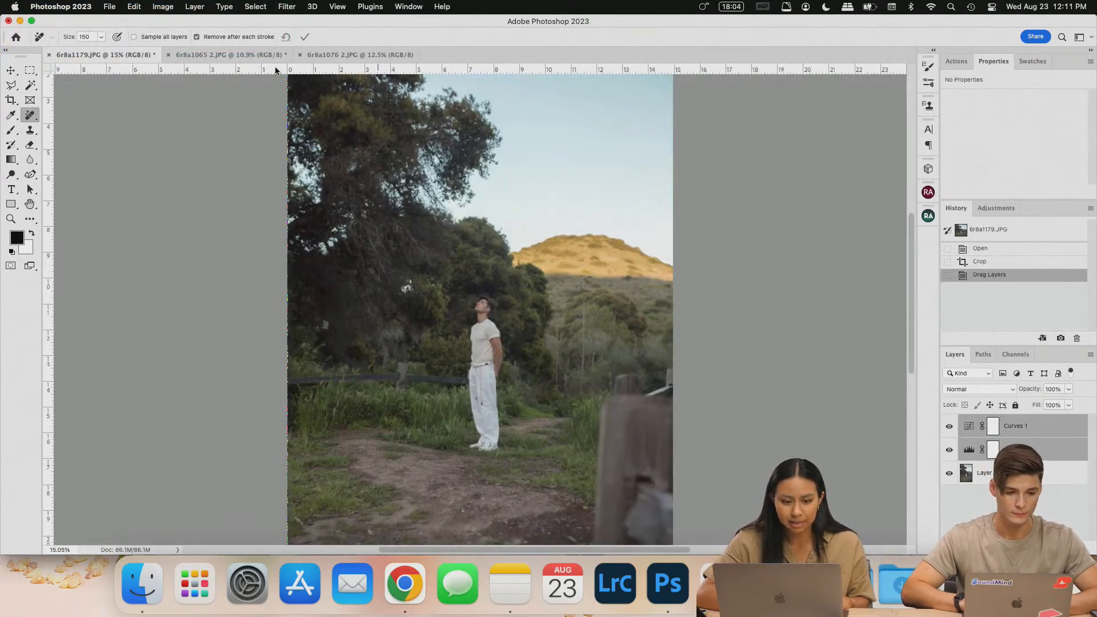
- Copy Curves and Levels onto the 6r8a1076 2.JPG portrait and duplicate its photo layer
click(240, 54)
drag(1022, 427, 496, 255)
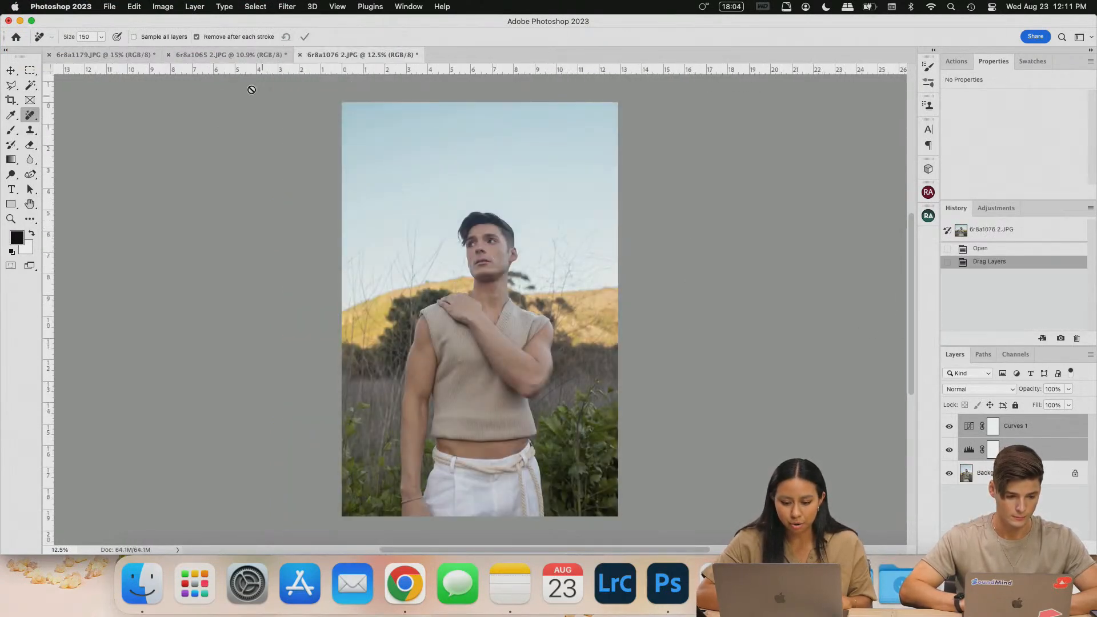
key(super+j)
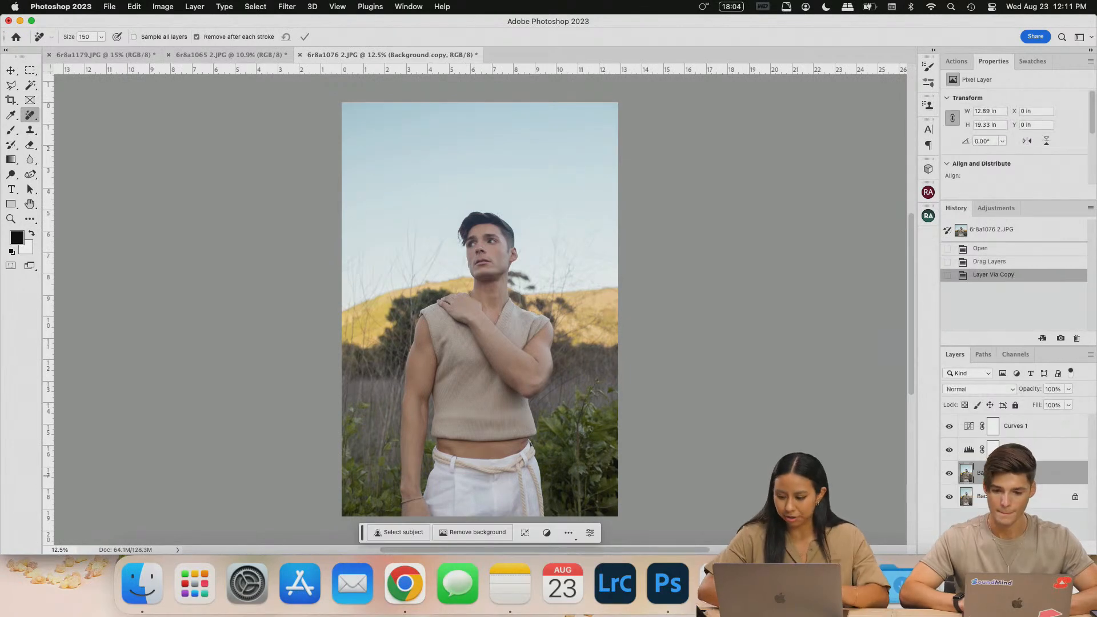
- Name the duplicated photo layer 'Camera Raw'
key(super+plus)
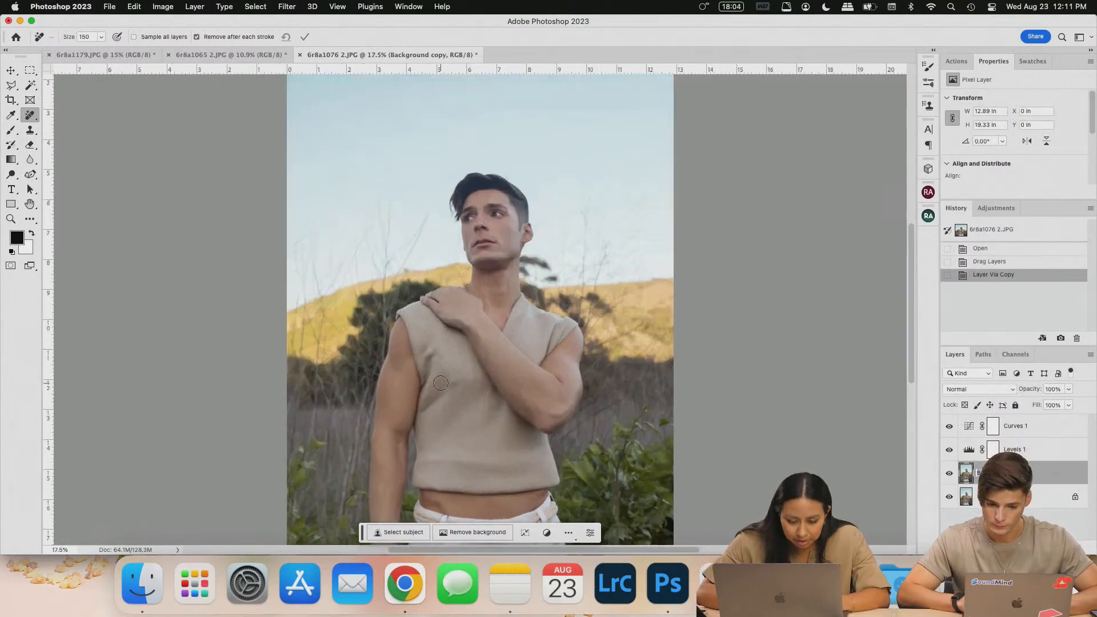
scroll(441, 383, down, 5)
scroll(441, 383, up, 5)
scroll(440, 383, down, 4)
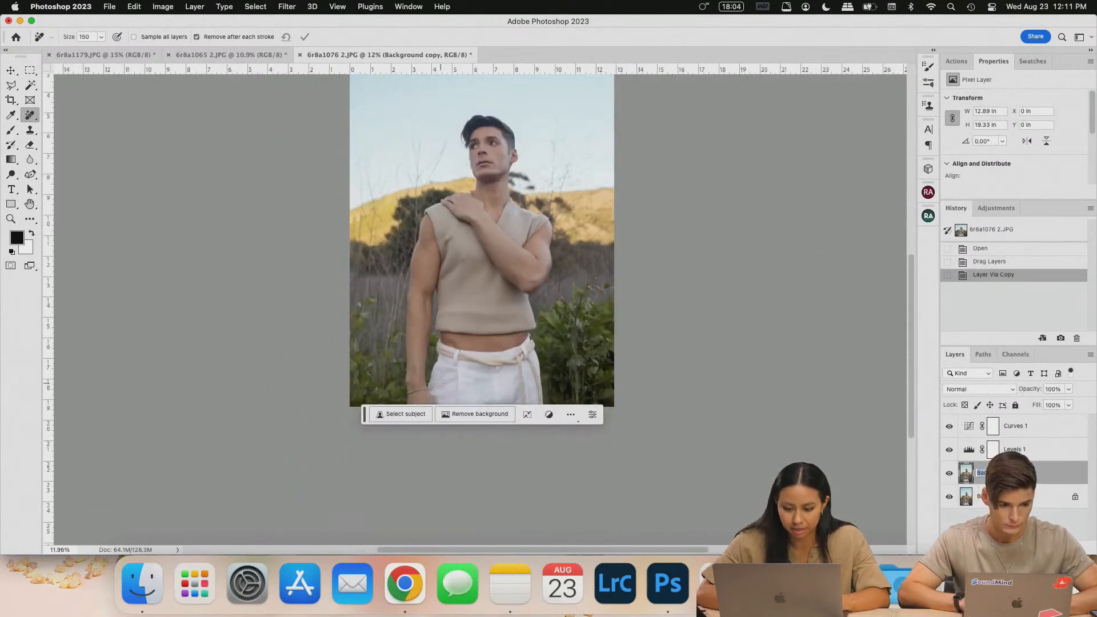
scroll(441, 383, up, 2)
scroll(440, 383, up, 1)
key(BackSpace)
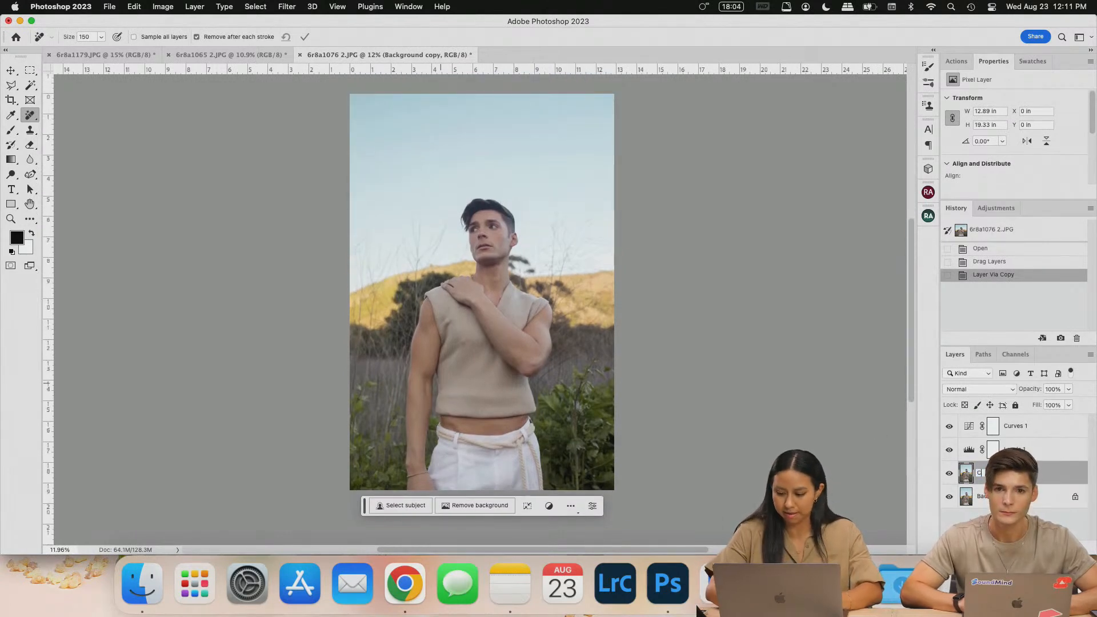
text(Camera Raw)
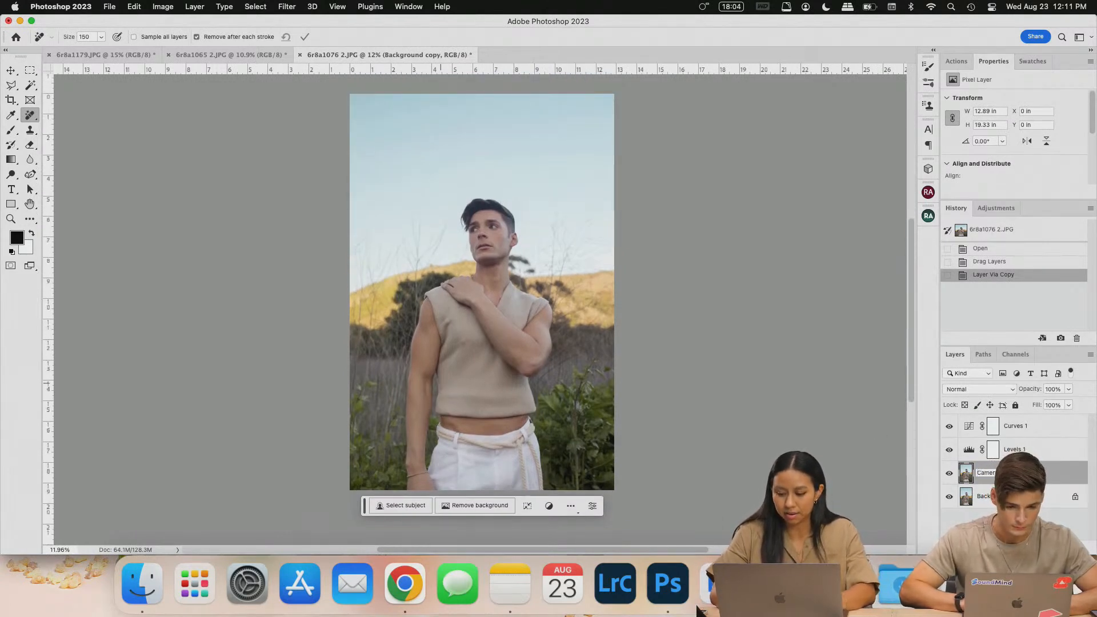
key(Return)
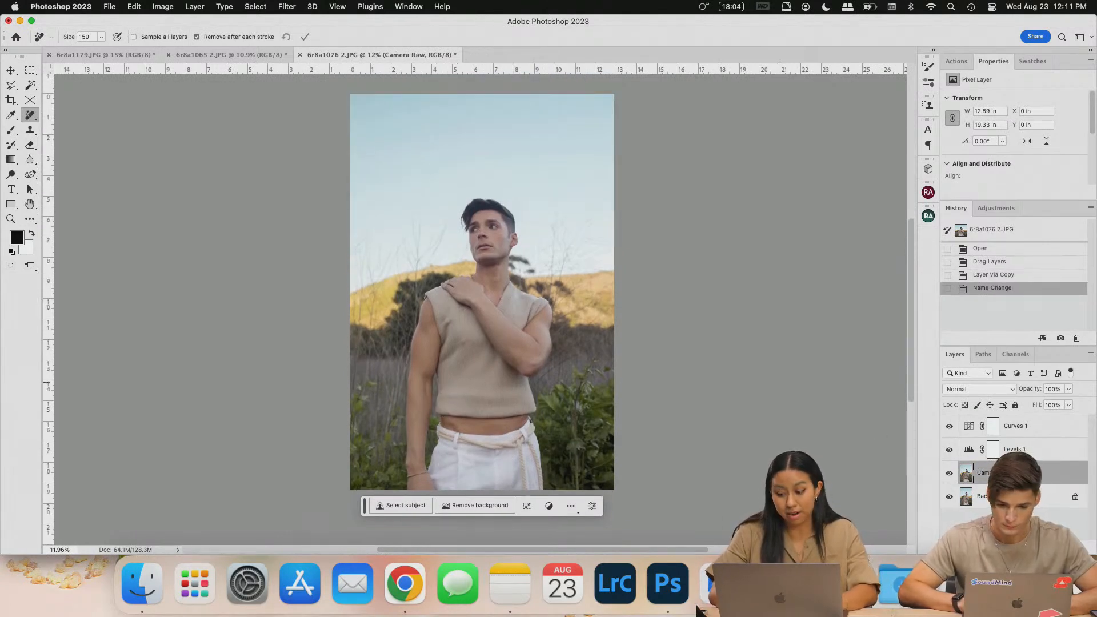
- Warm the Camera Raw layer with the Camera Raw Filter, then bring up the 6r8a1065 2.JPG photo
click(293, 6)
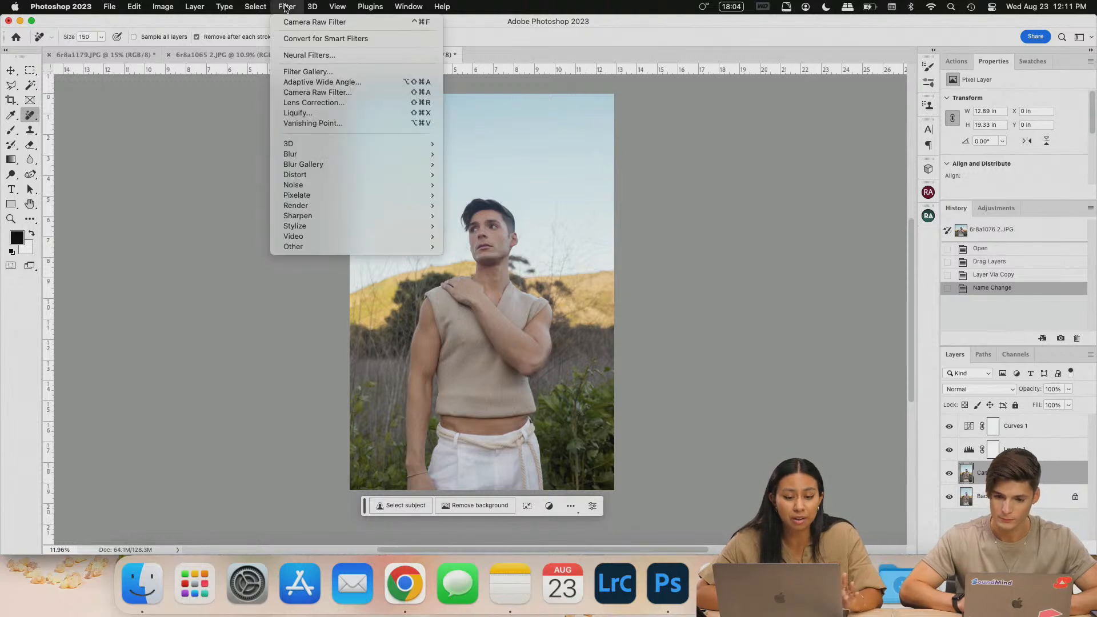
click(323, 23)
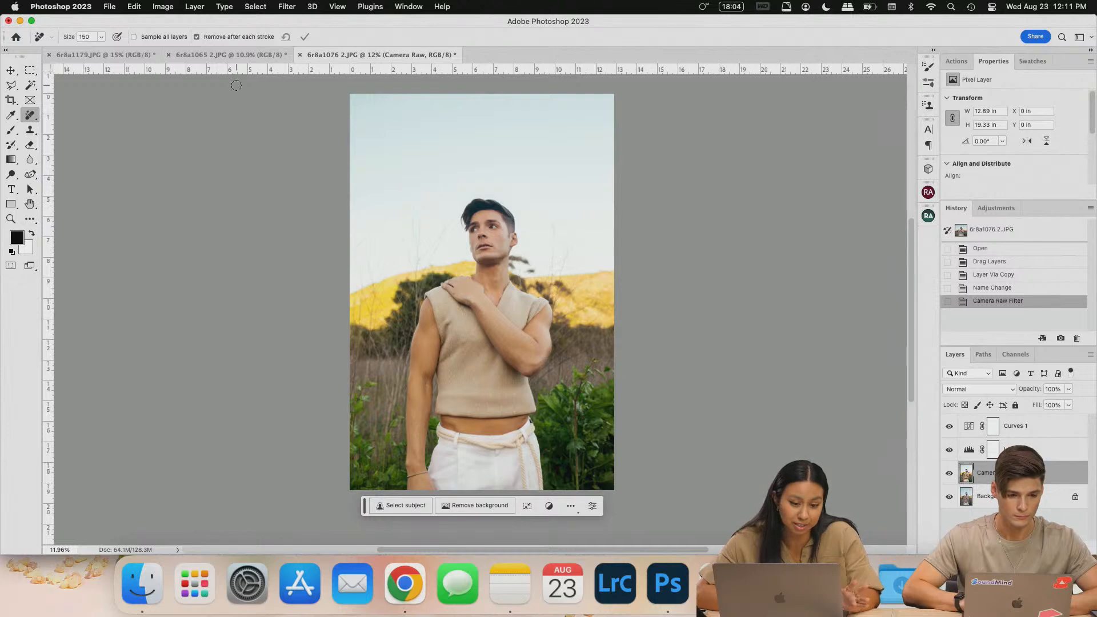
click(228, 55)
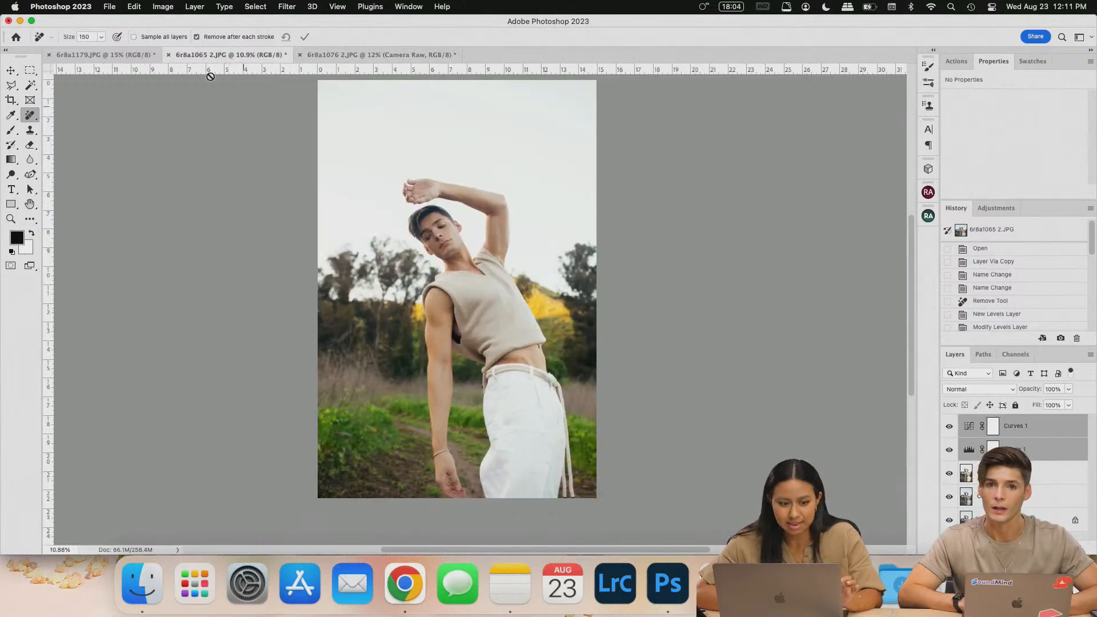
- Duplicate Layer 0 of the 6r8a1179.JPG tree-and-path photo
click(133, 58)
click(989, 481)
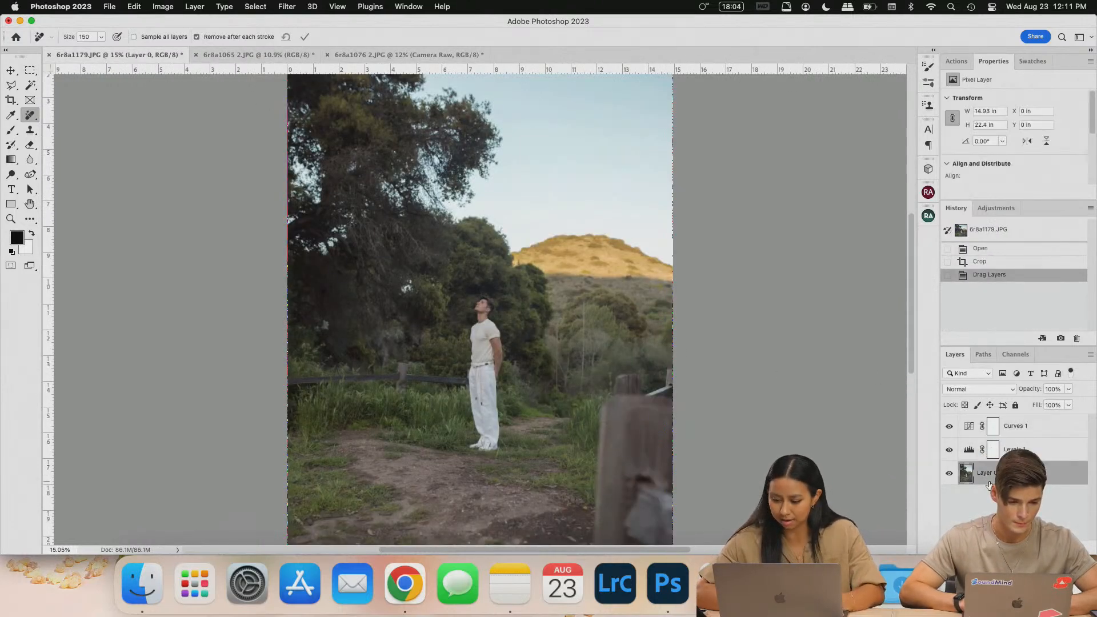
key(super+j)
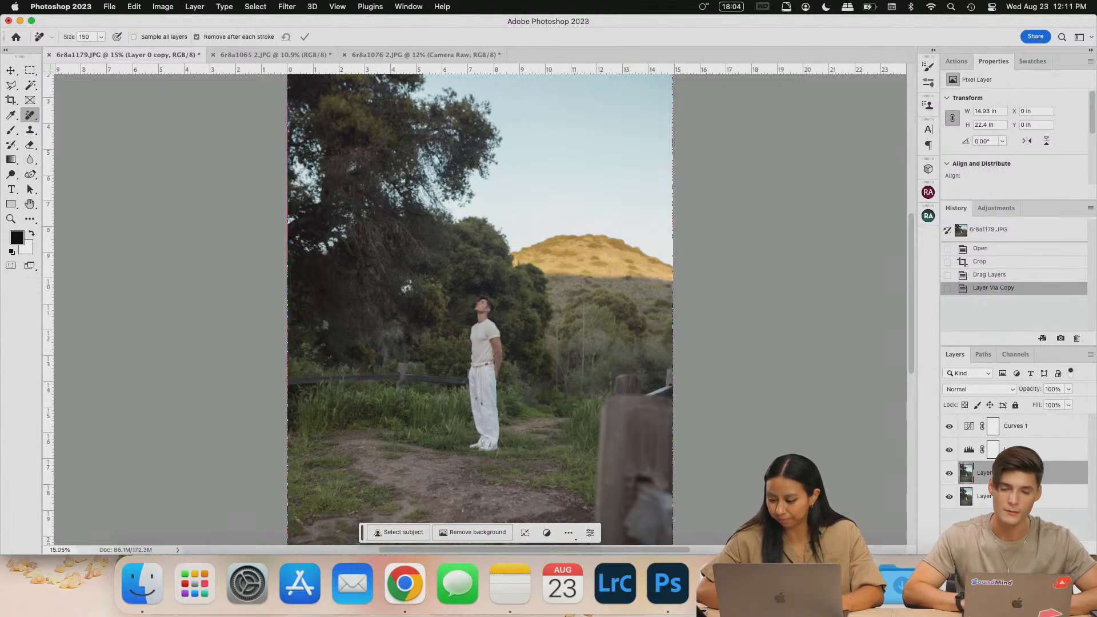
- Rename the original layer 'Base' and the copy 'Clean'
double_click(985, 496)
text(Base)
key(Return)
double_click(984, 472)
text(Clean)
key(Return)
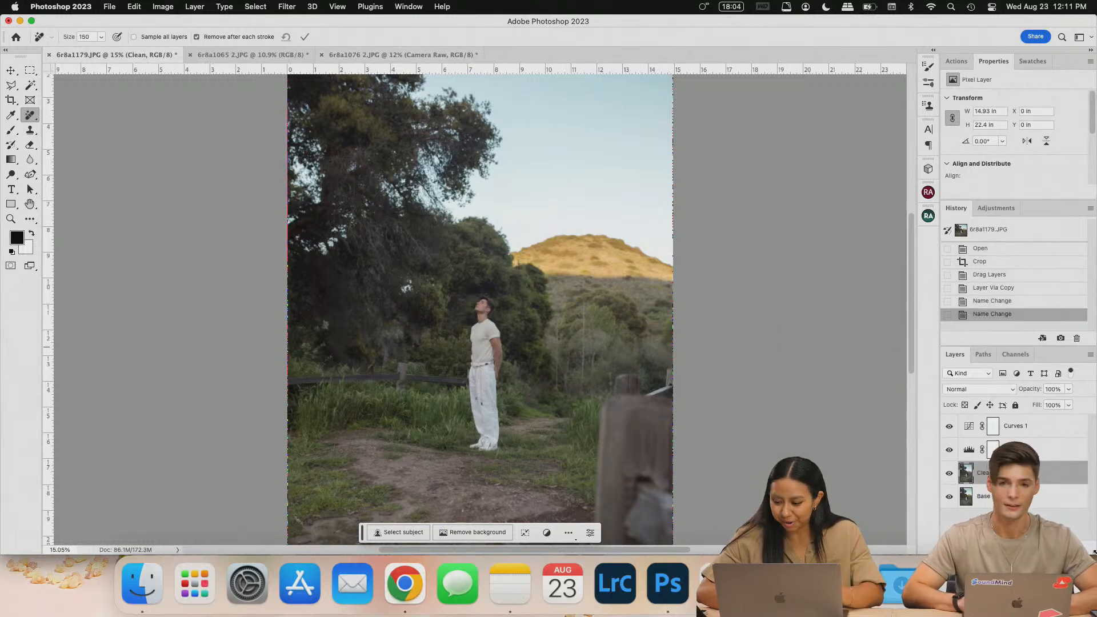
scroll(483, 389, down, 3)
scroll(483, 389, up, 2)
scroll(483, 389, down, 4)
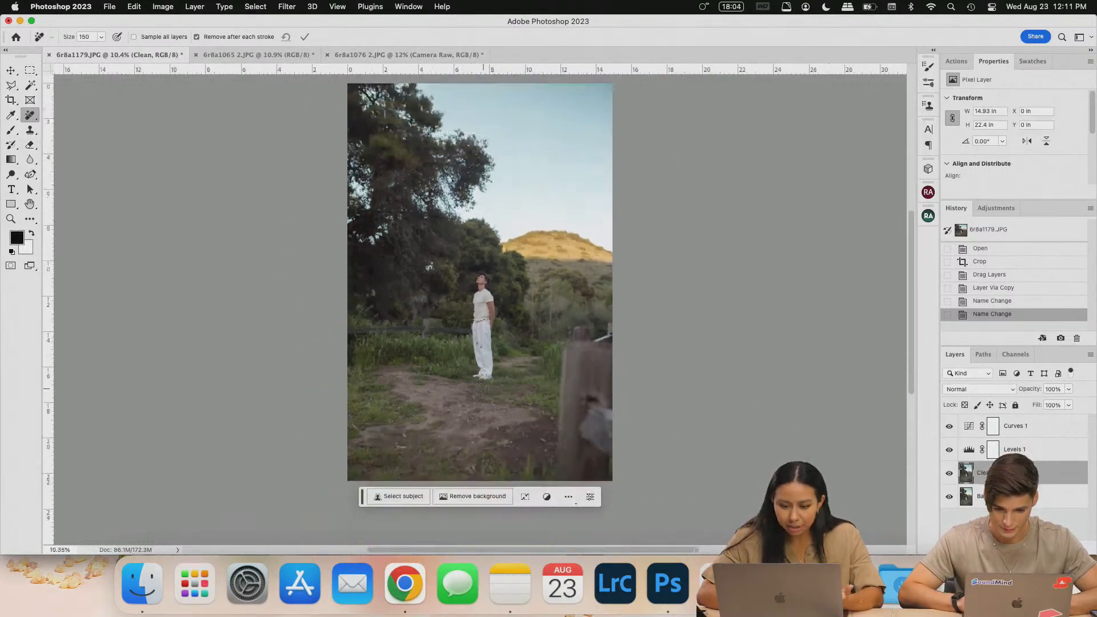
key(c)
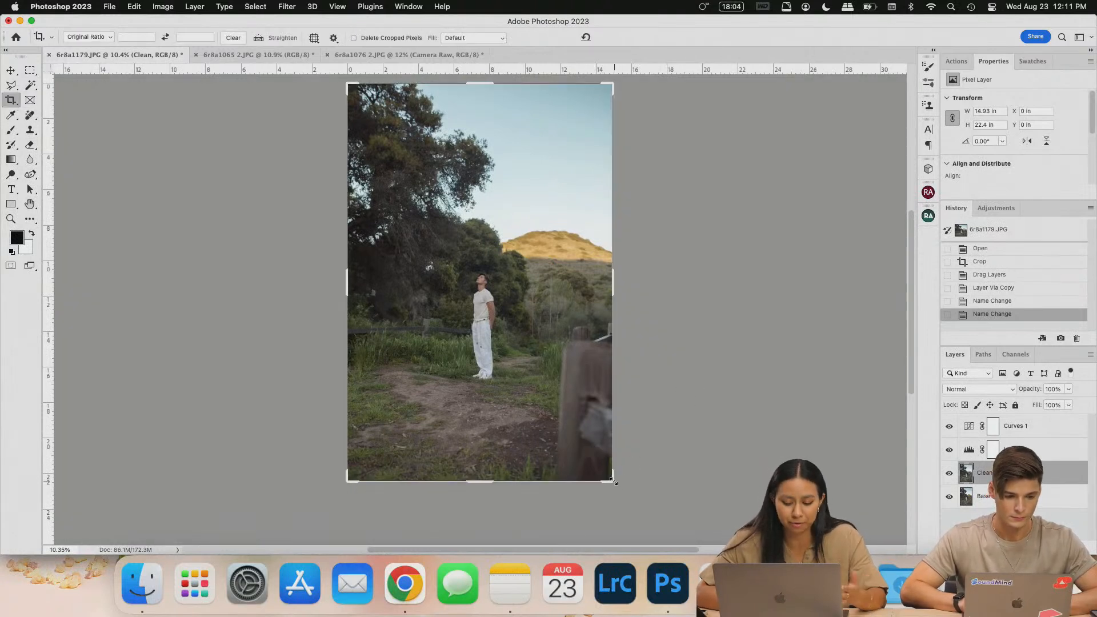
- Crop the photo in two passes to a narrower frame around the man, cutting off the wooden post
drag(618, 481, 587, 442)
drag(561, 366, 561, 317)
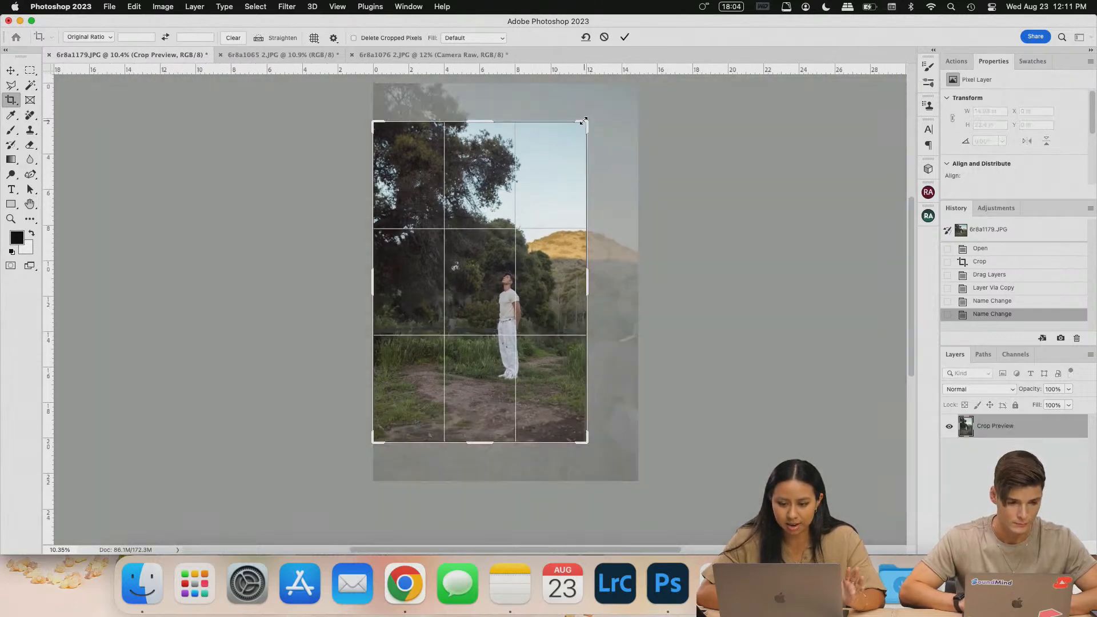
drag(584, 120, 582, 124)
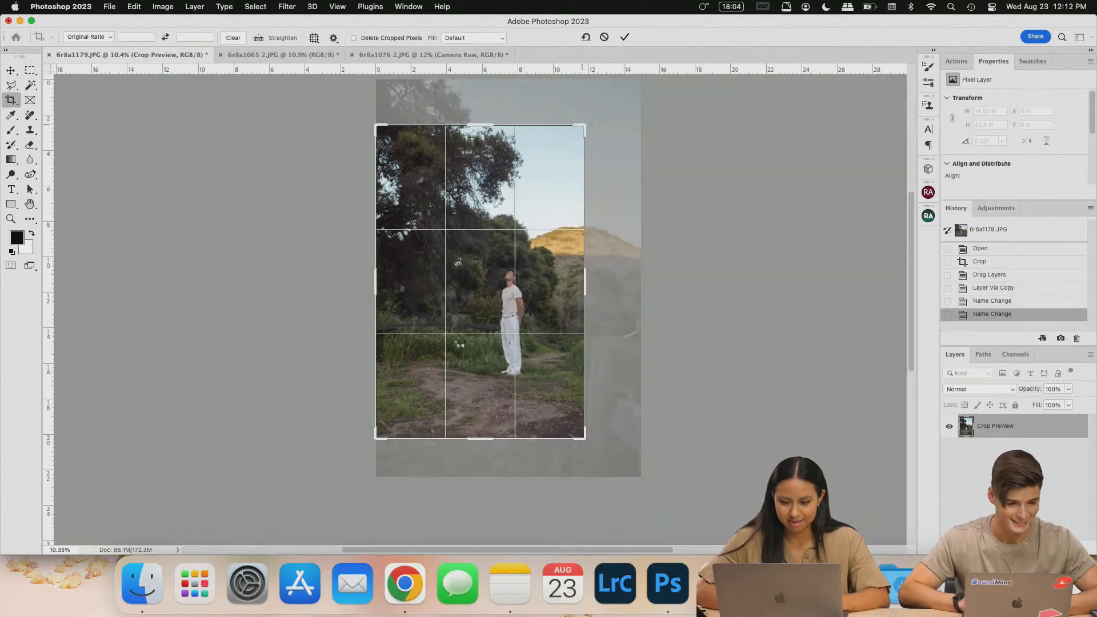
key(Return)
mouse_move(546, 301)
mouse_down()
mouse_move(553, 277)
mouse_move(553, 289)
mouse_up()
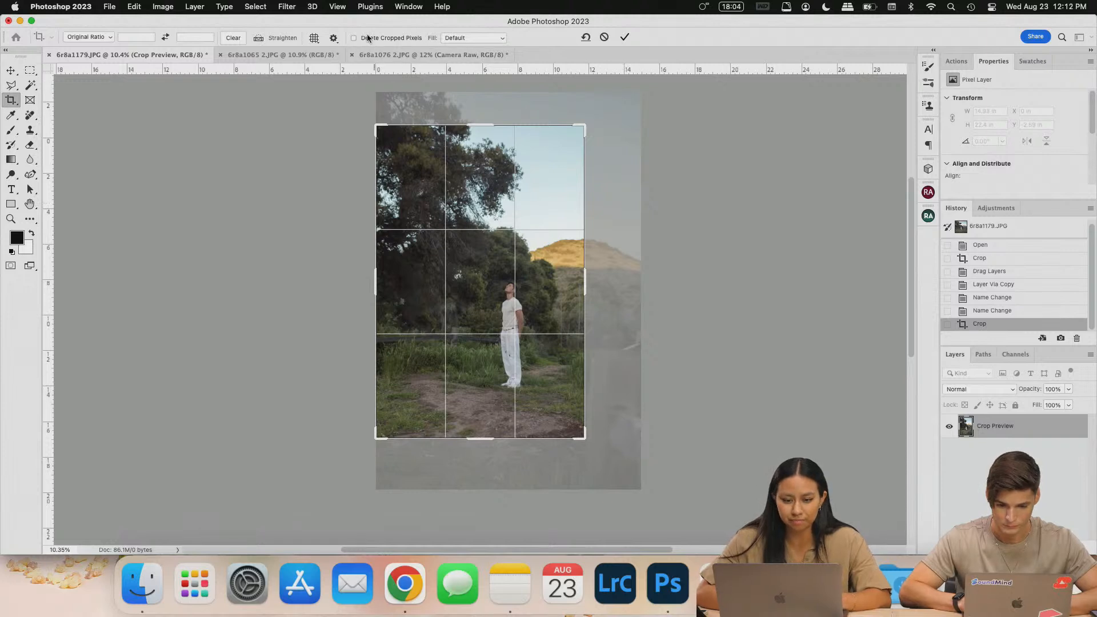
drag(537, 322, 534, 321)
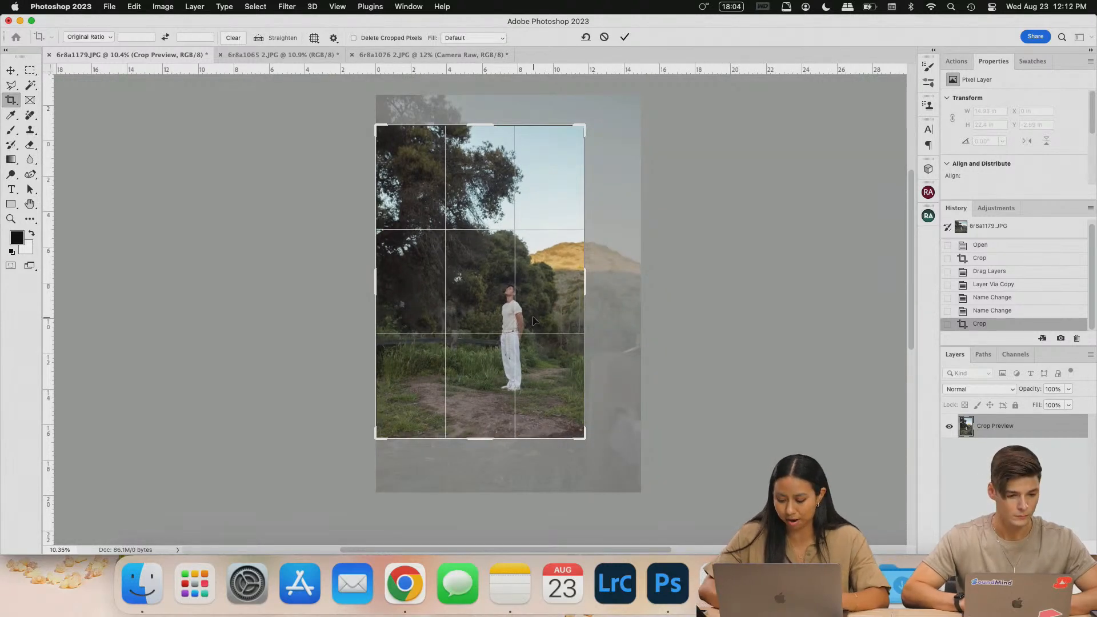
key(Return)
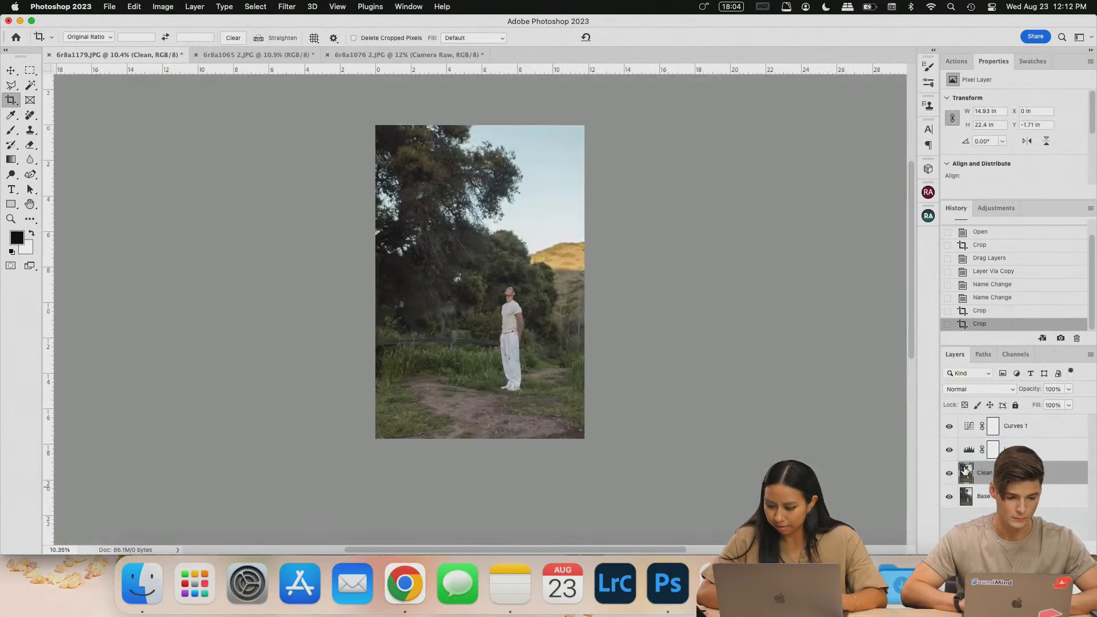
- Brighten and green the cropped photo with the Camera Raw Filter
click(288, 6)
click(301, 22)
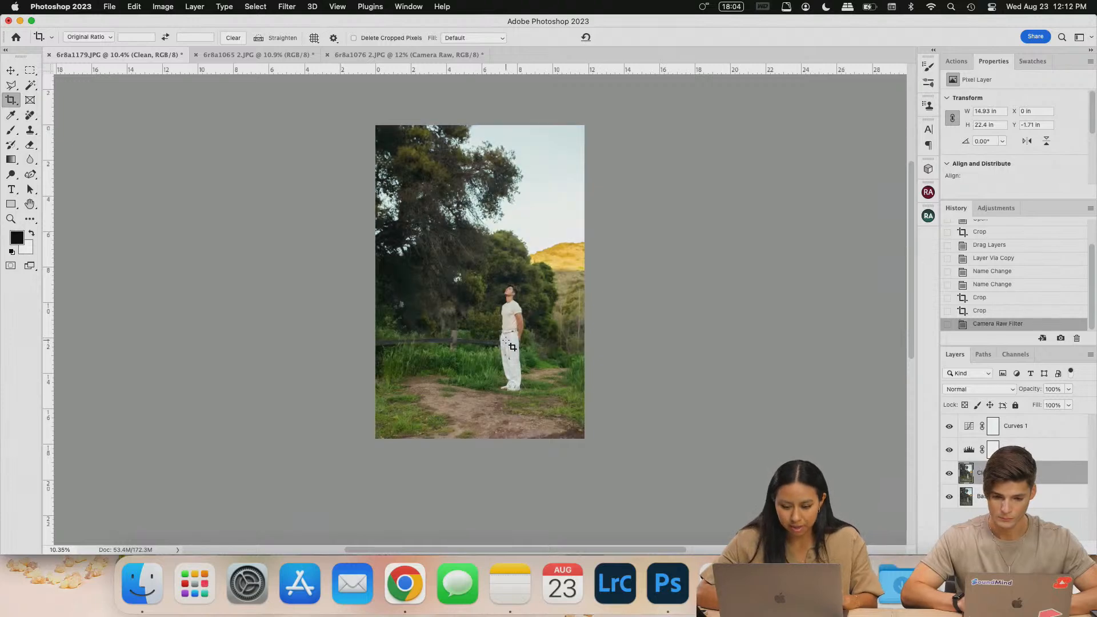
scroll(506, 340, up, 3)
scroll(506, 341, up, 3)
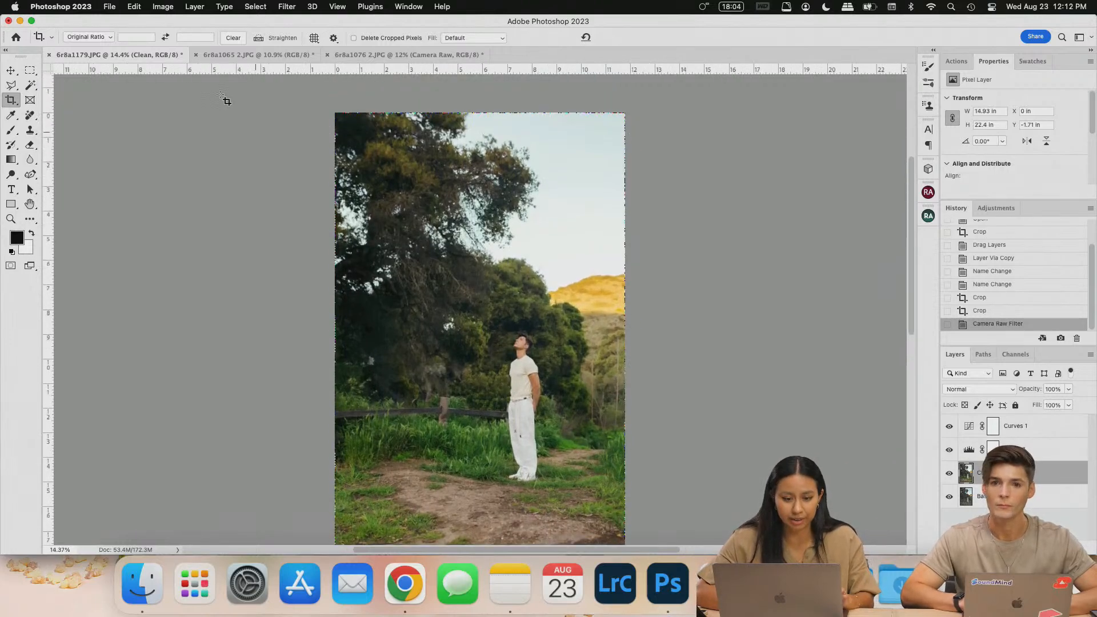
- Compare it against the arm-raised and 6r8a1076 2.JPG photos, then return to 6r8a1179.JPG
click(257, 55)
click(448, 60)
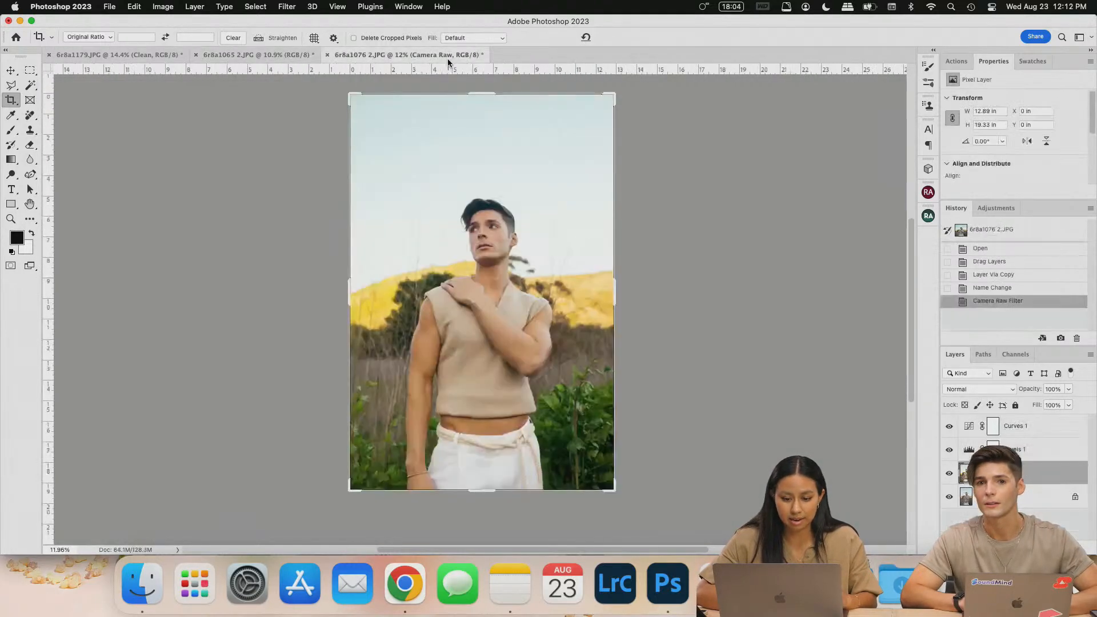
click(143, 55)
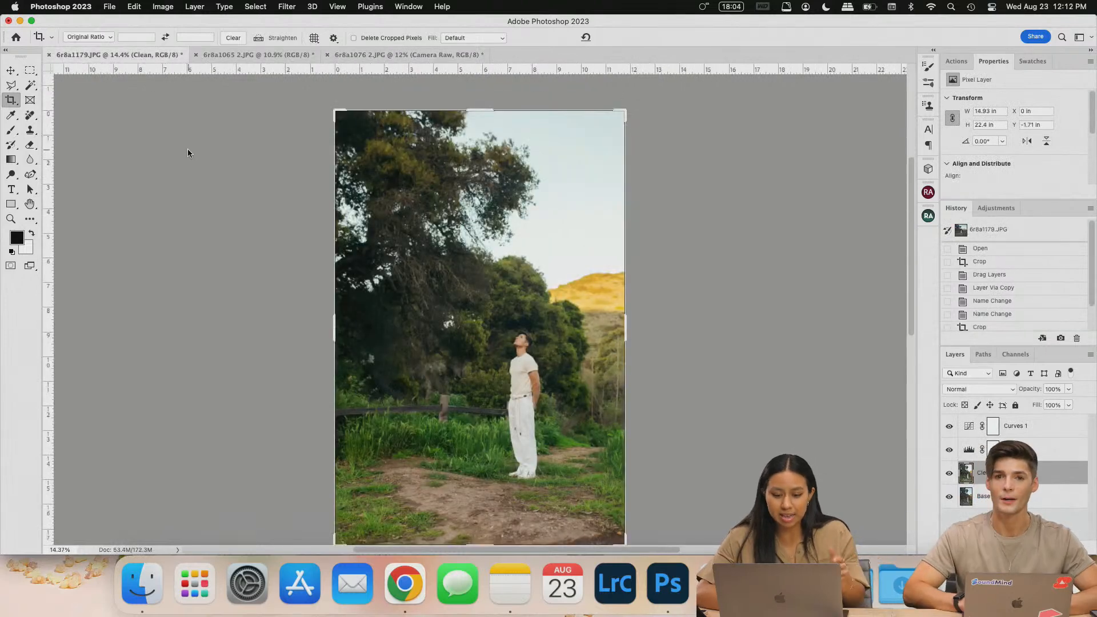
click(30, 69)
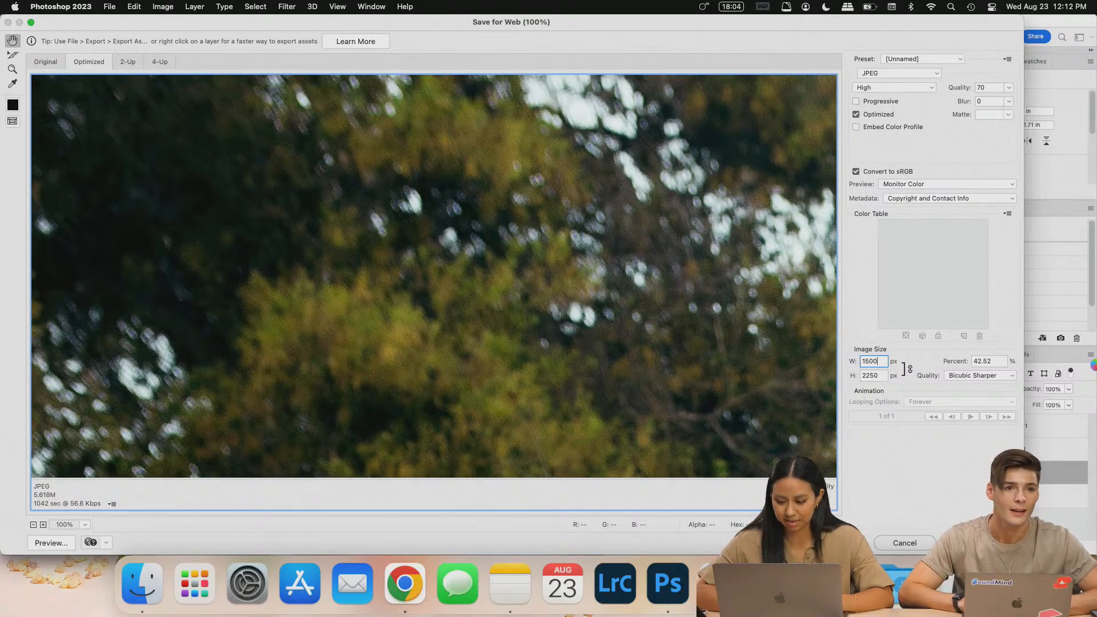
- Set the web export to 1500 px wide and change the JPEG quality from 70 to 60
key(Return)
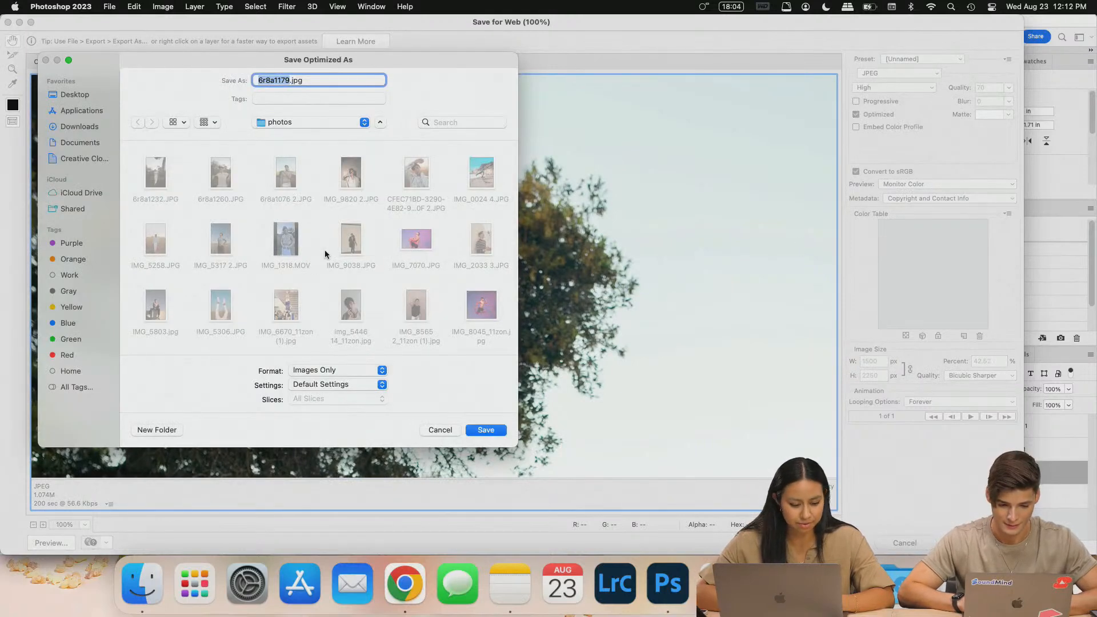
click(441, 430)
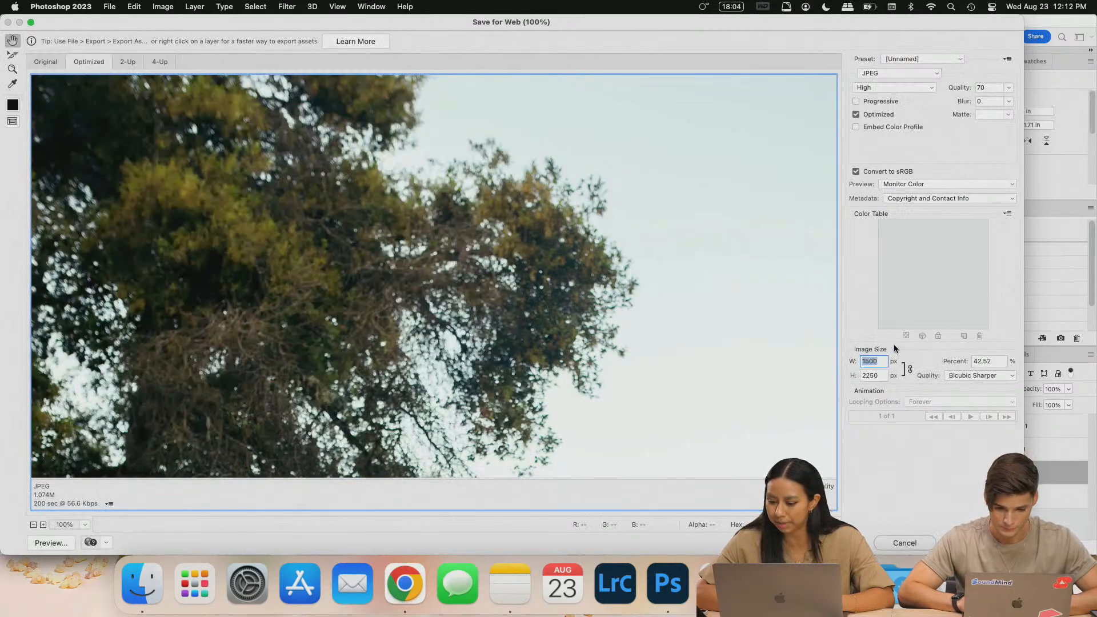
click(995, 87)
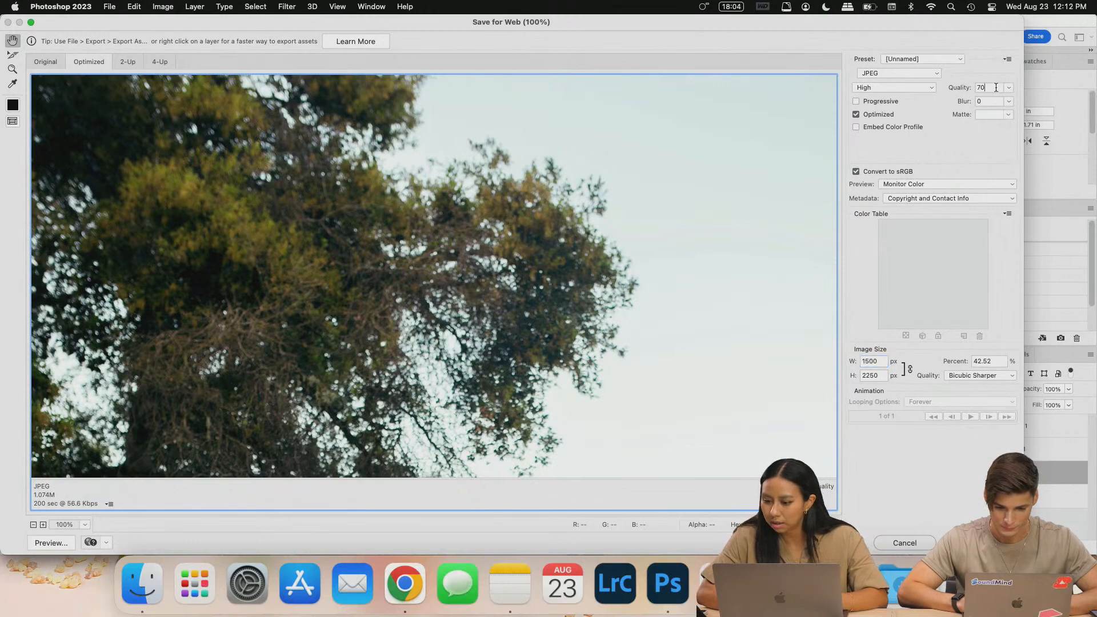
key(BackSpace)
key(BackSpace)
text(6)
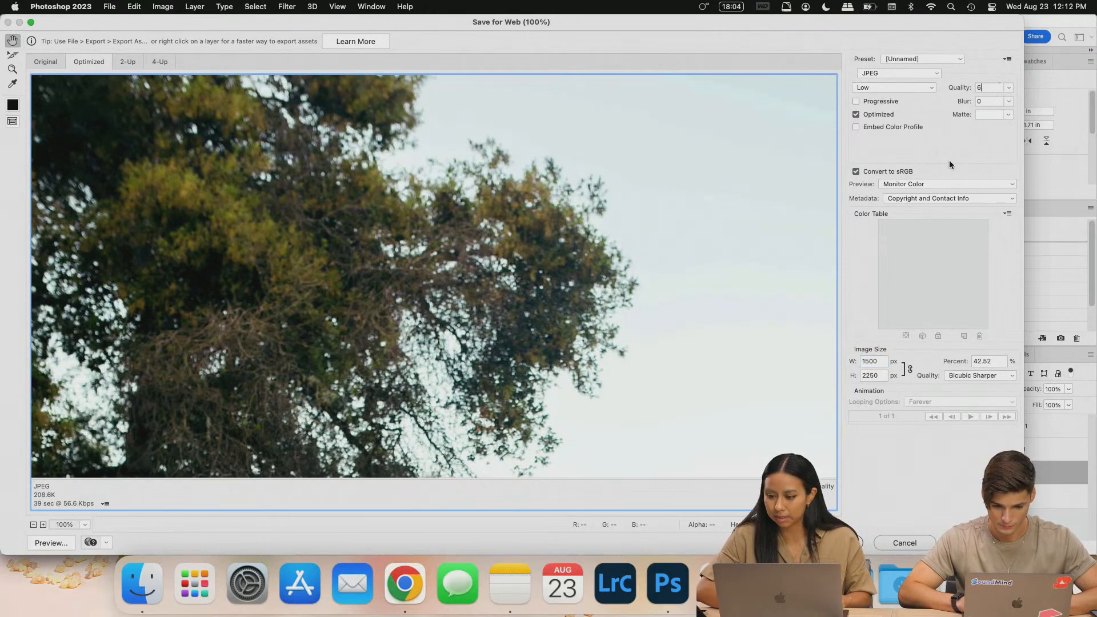
text(0)
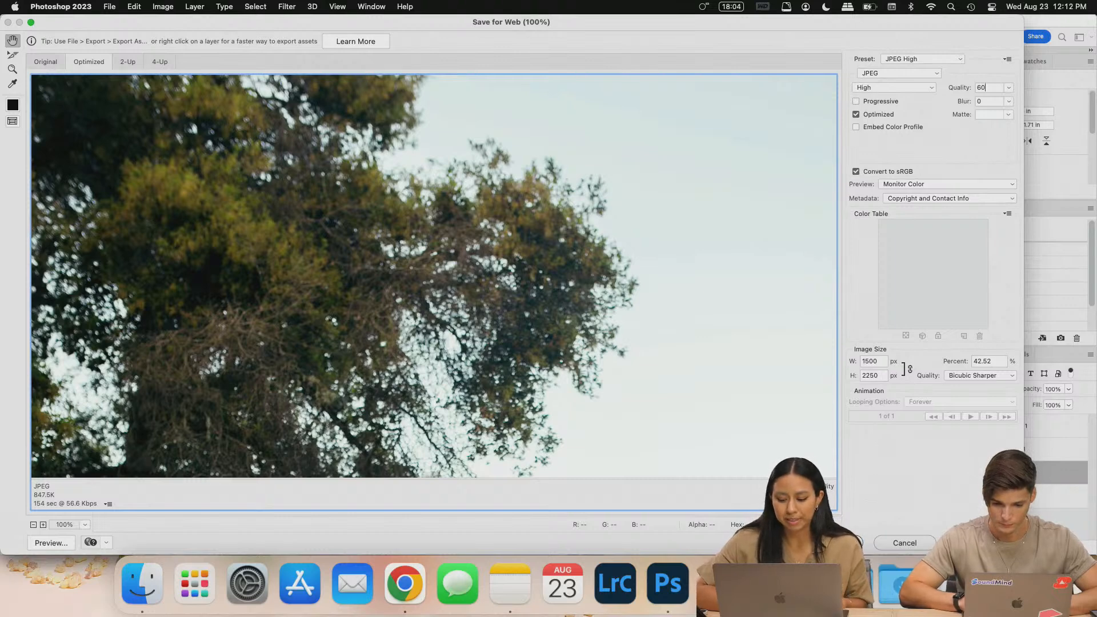
click(832, 543)
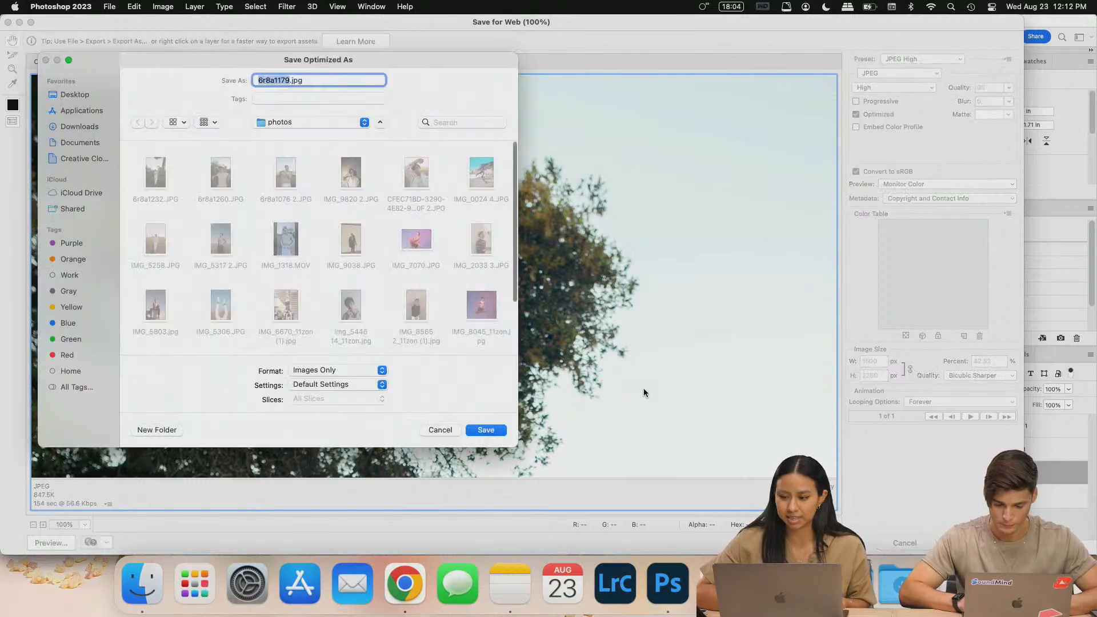
click(84, 96)
double_click(154, 172)
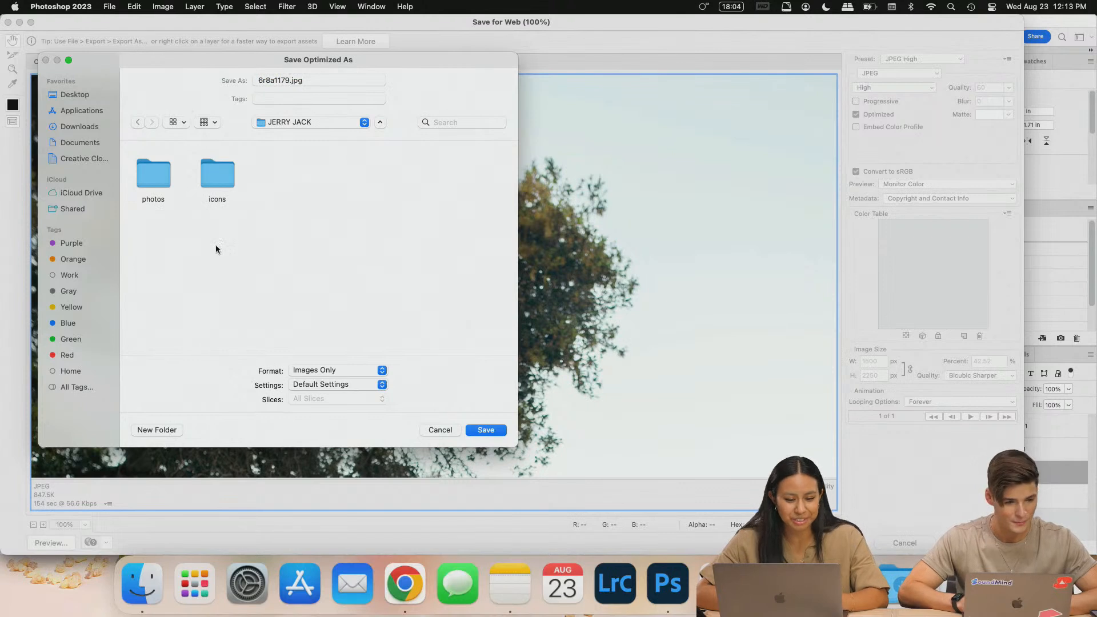
drag(289, 80, 233, 78)
text(JJ-1)
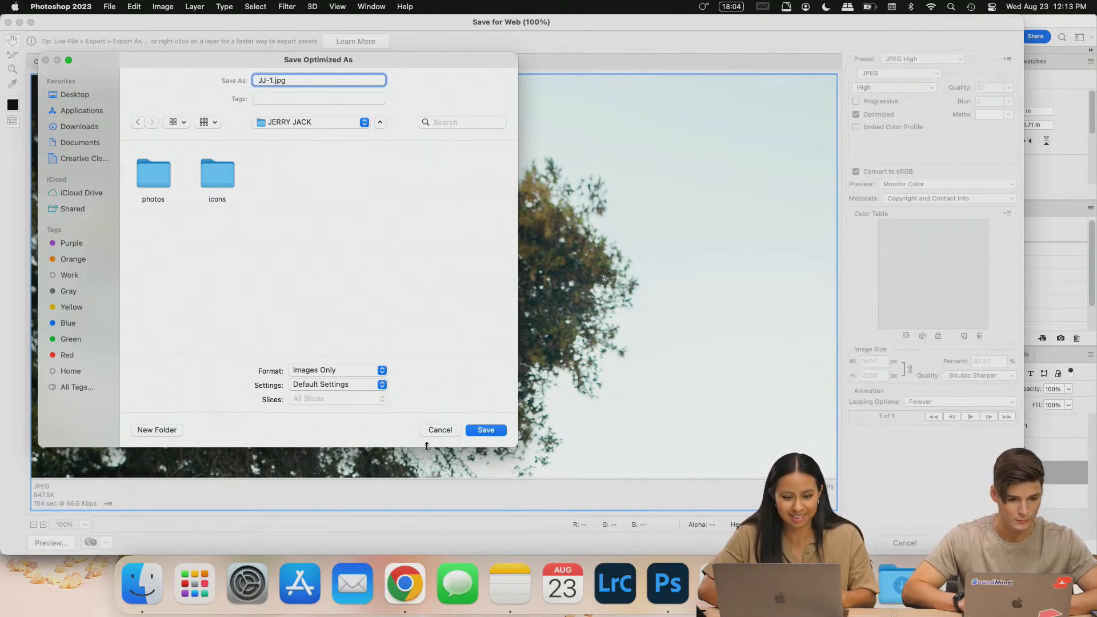
click(486, 430)
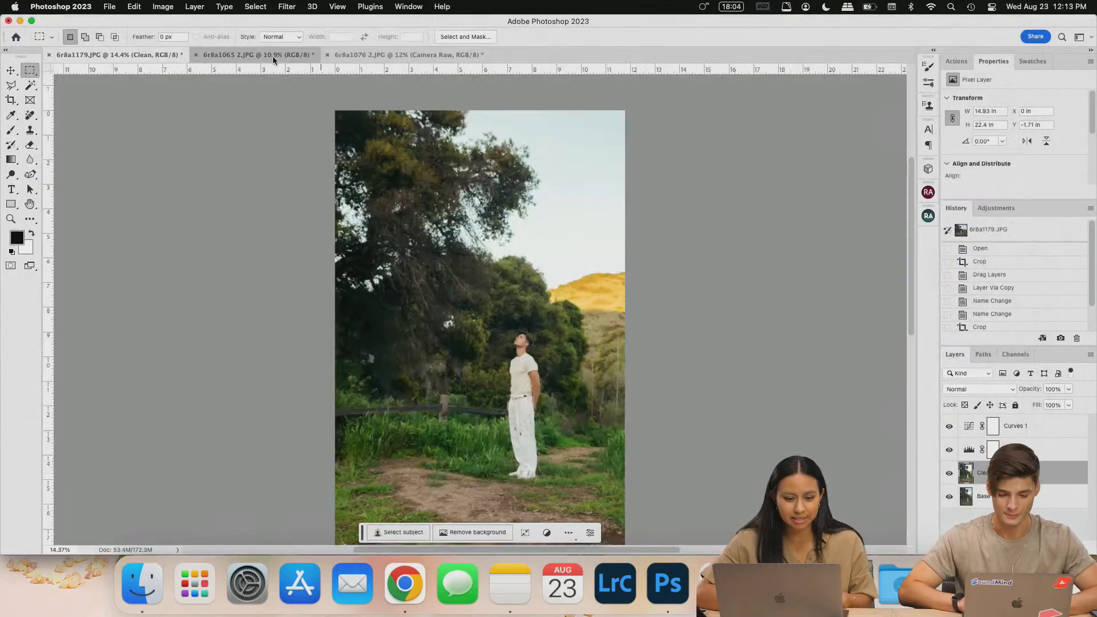
- Export the arm-raised 6r8a1065 2 photo for web at 1500 px as JJ-2.jpg
click(274, 60)
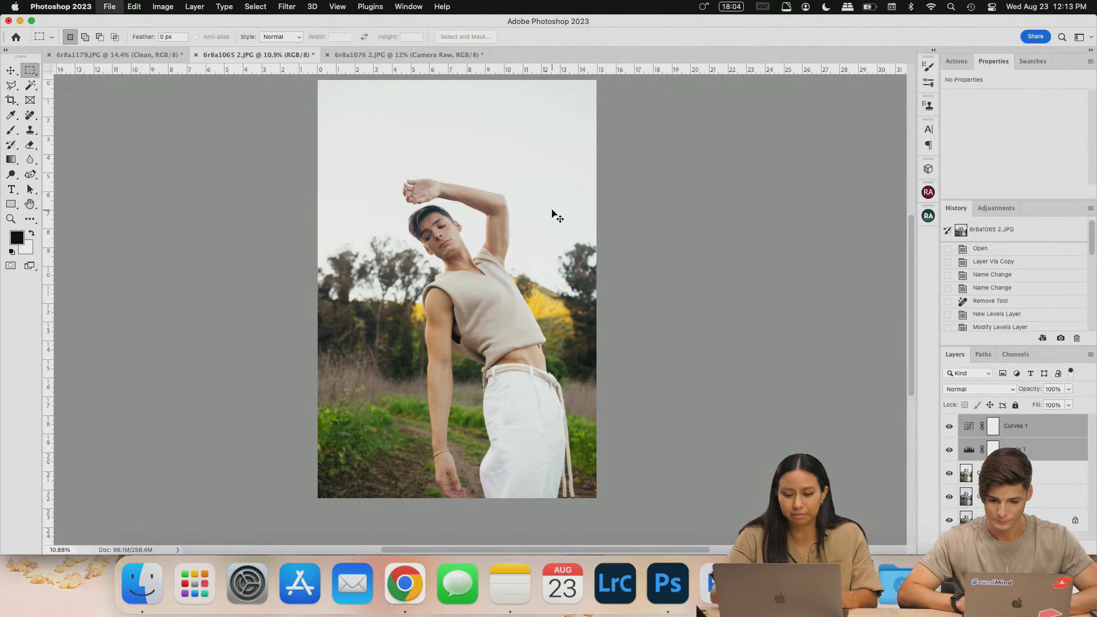
key(super+shift+s)
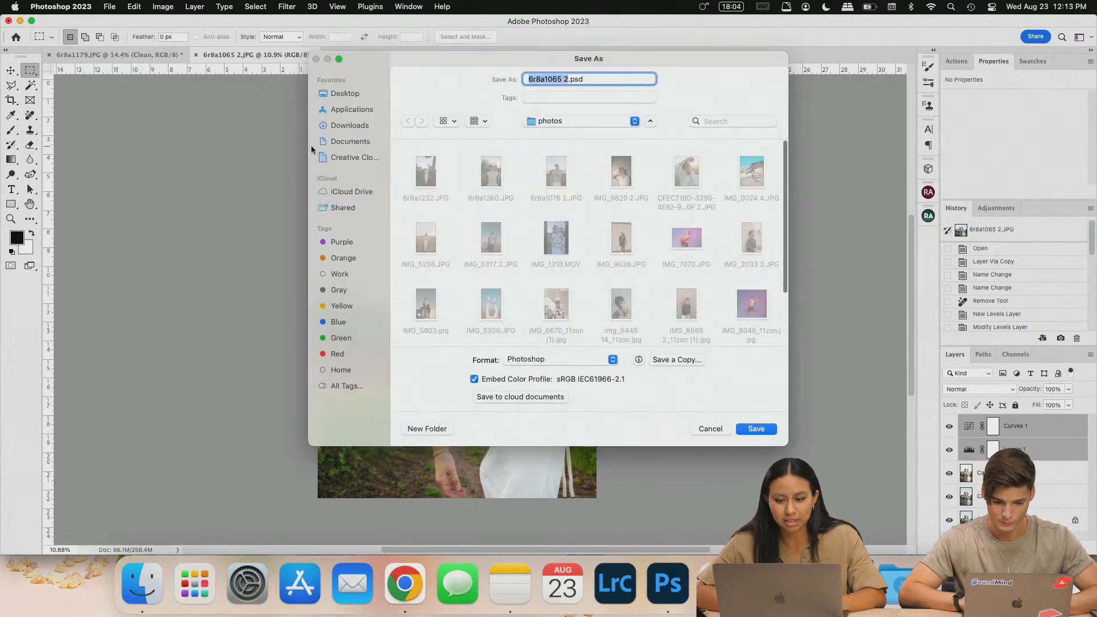
click(741, 432)
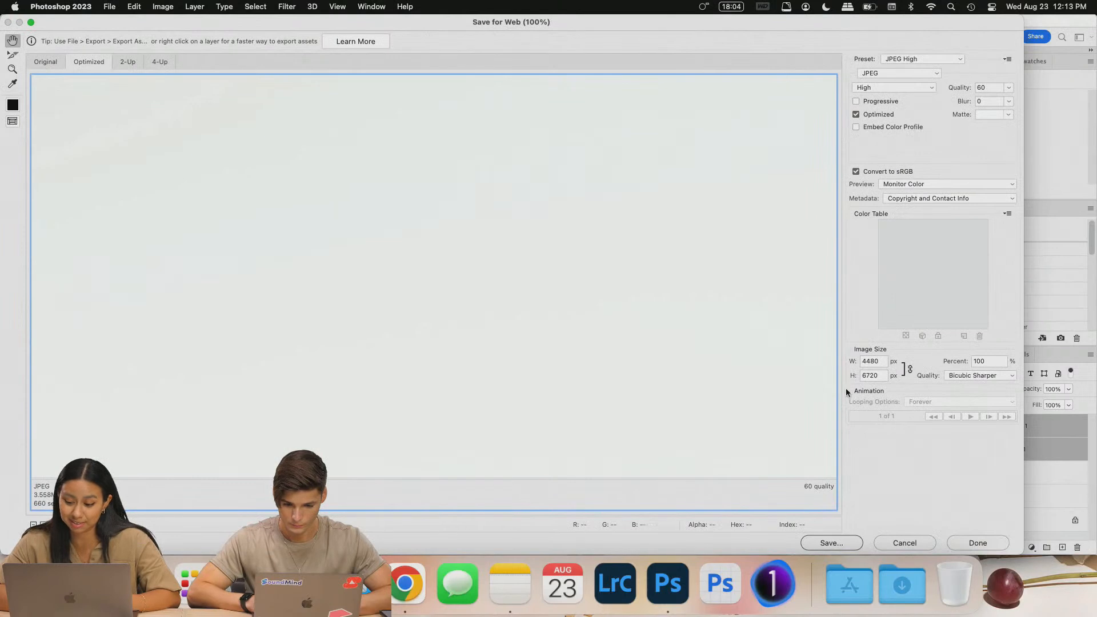
double_click(874, 362)
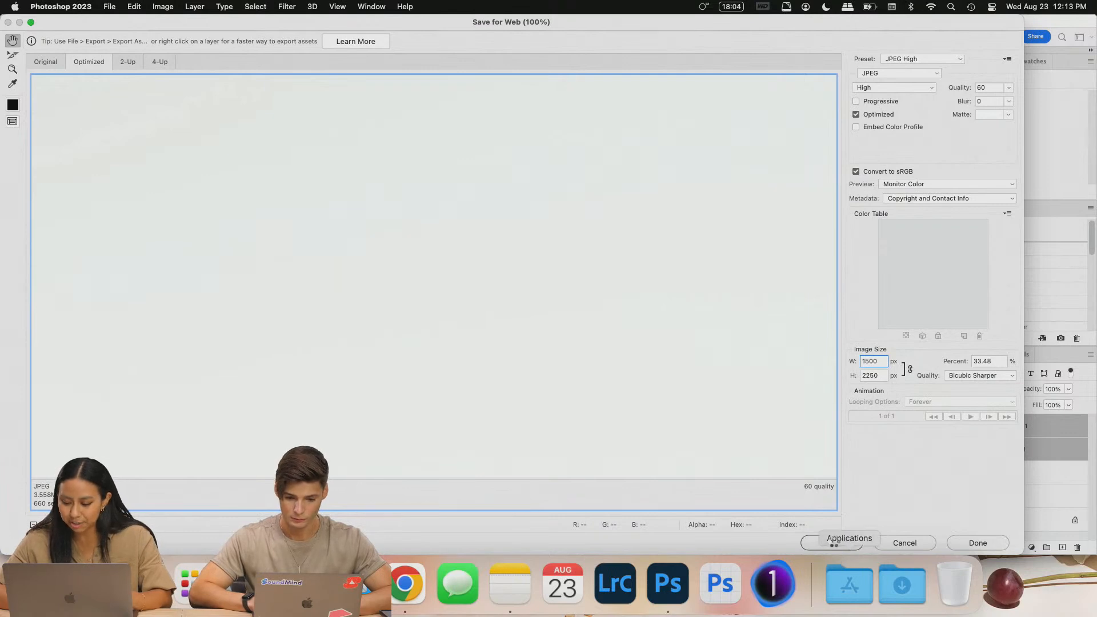
click(832, 541)
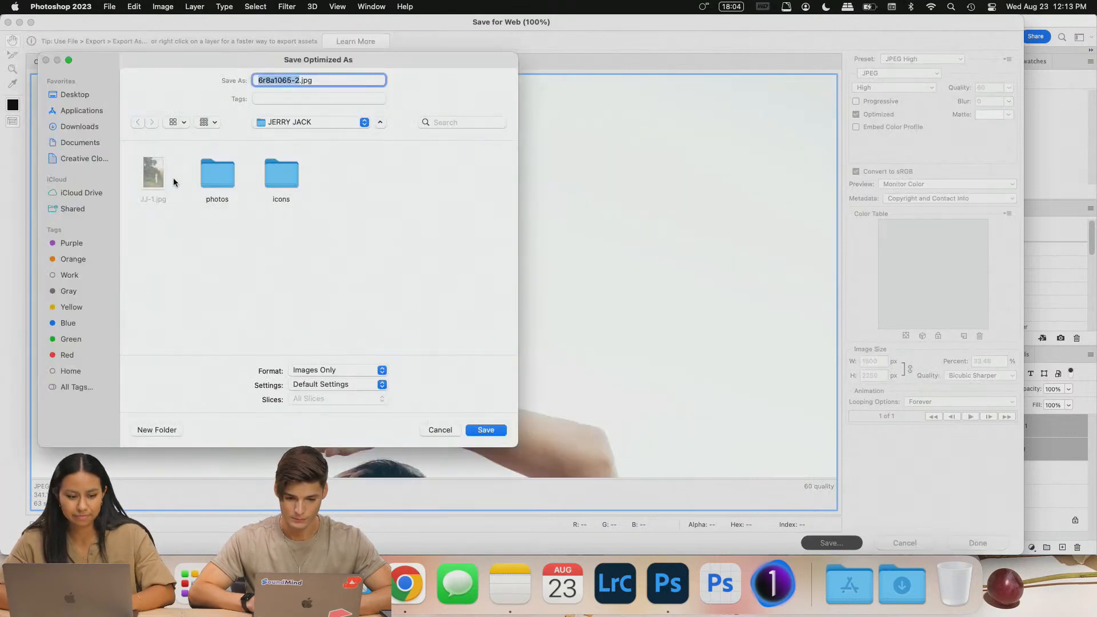
click(169, 177)
click(271, 83)
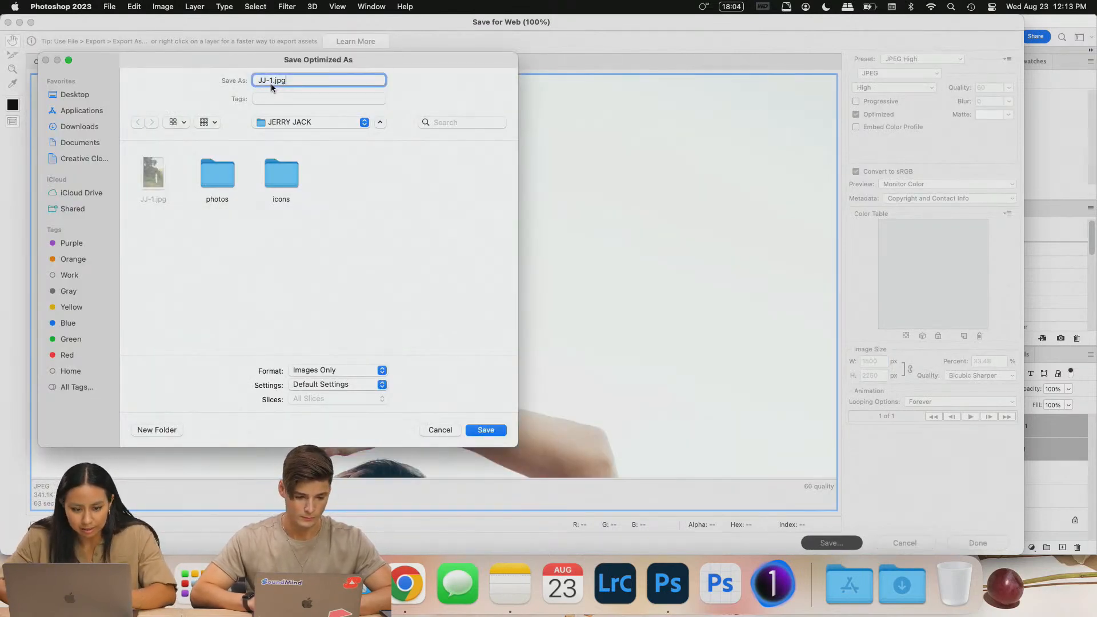
key(BackSpace)
text(2)
click(484, 430)
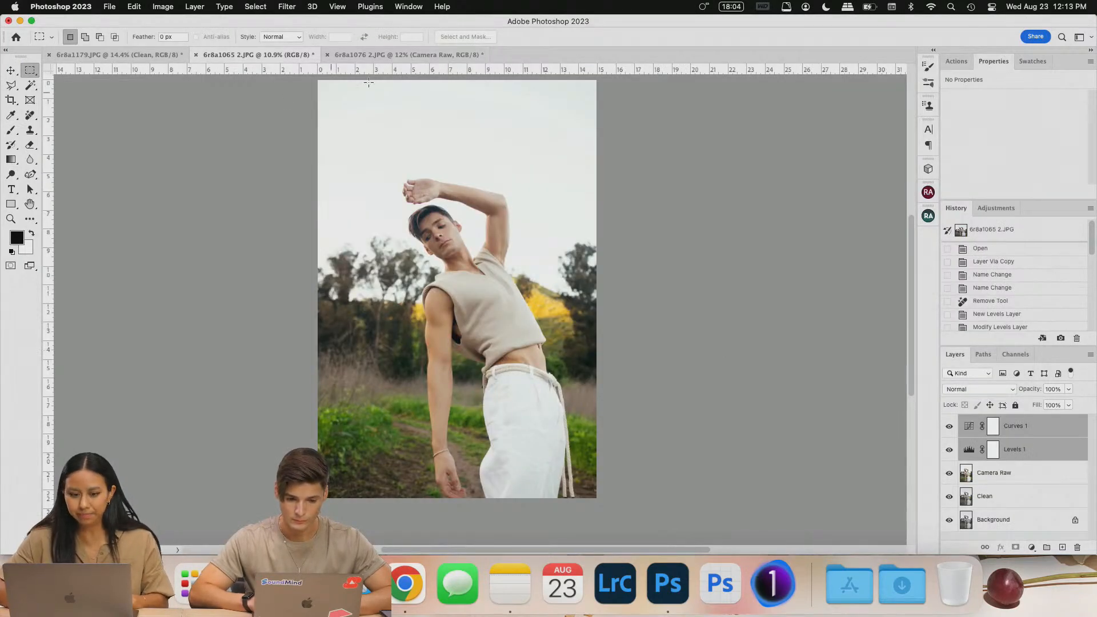
- Export the hand-on-shoulder 6r8a1076 2 portrait at 1500 px as JJ-3.jpg
click(399, 55)
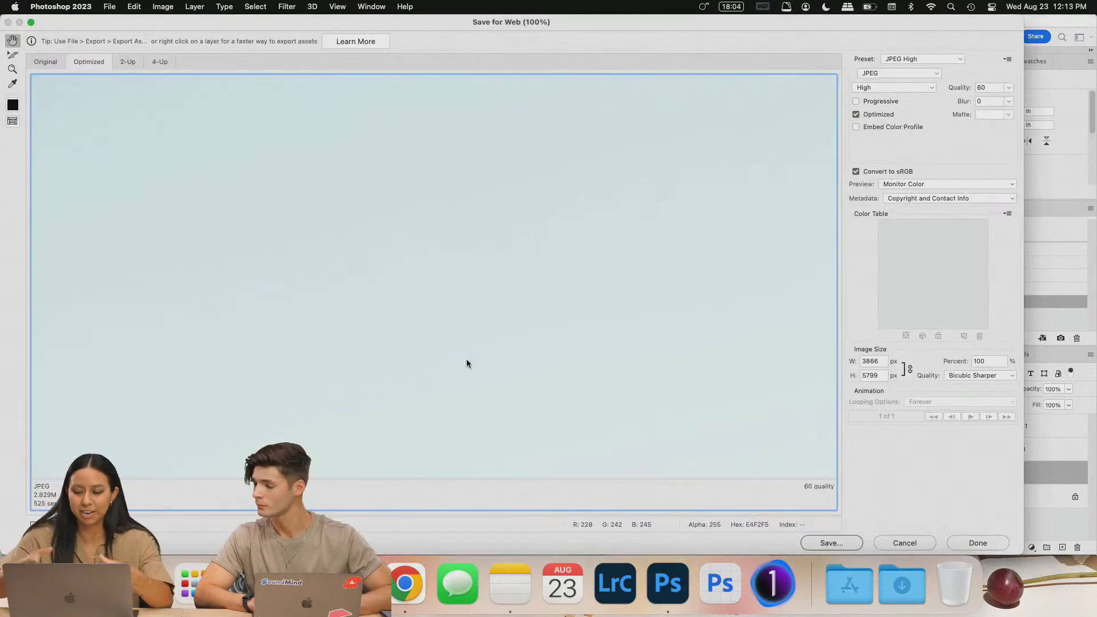
double_click(880, 359)
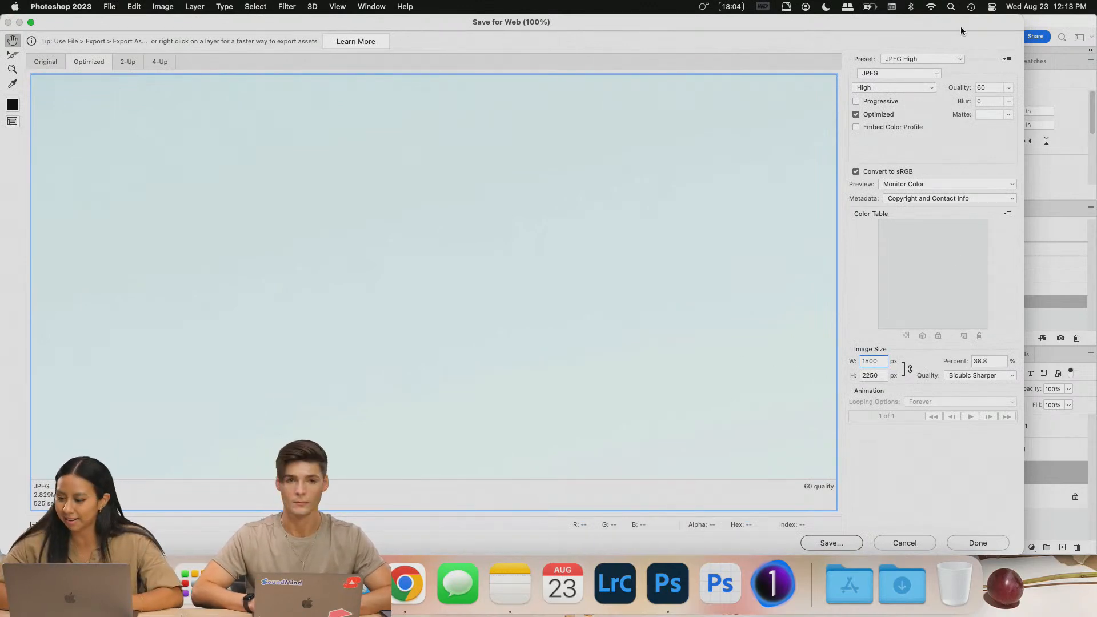
click(843, 544)
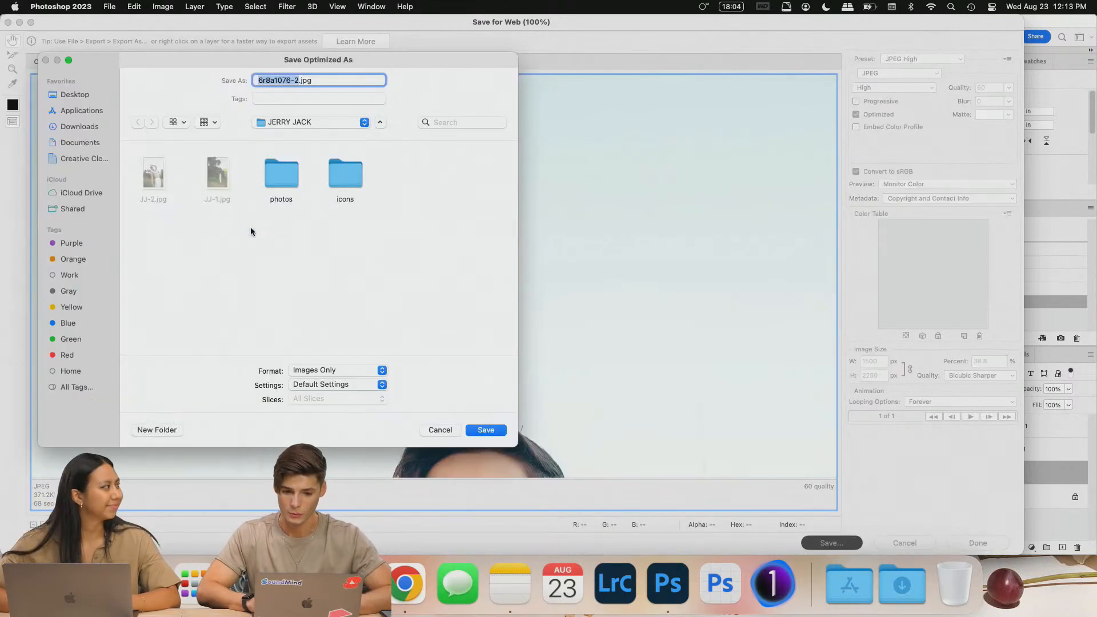
click(154, 183)
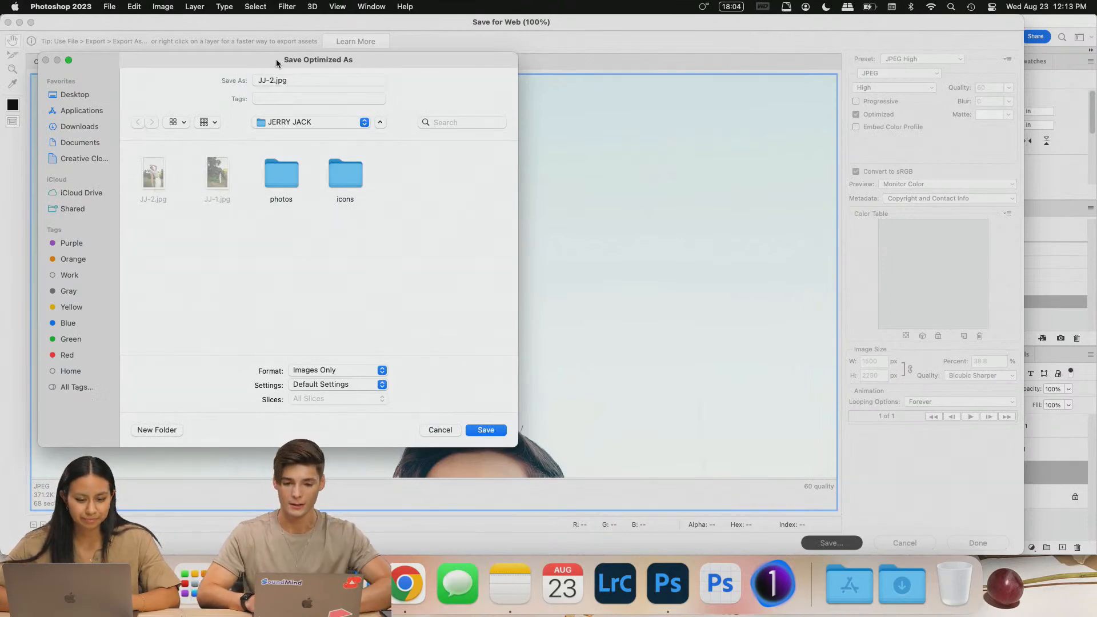
click(274, 80)
key(BackSpace)
text(3)
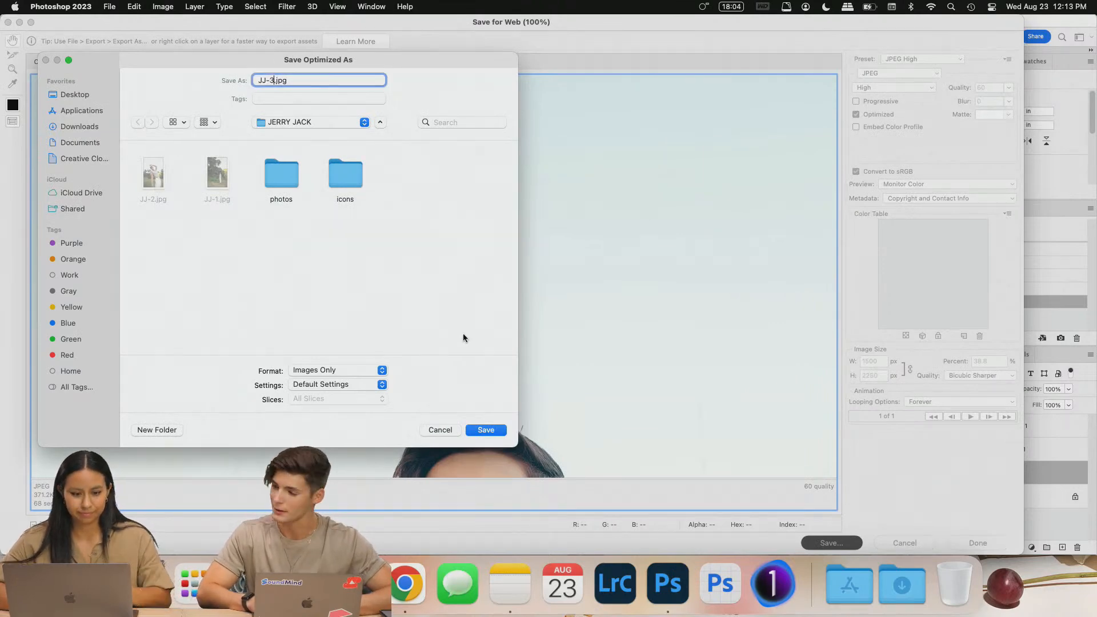
click(487, 430)
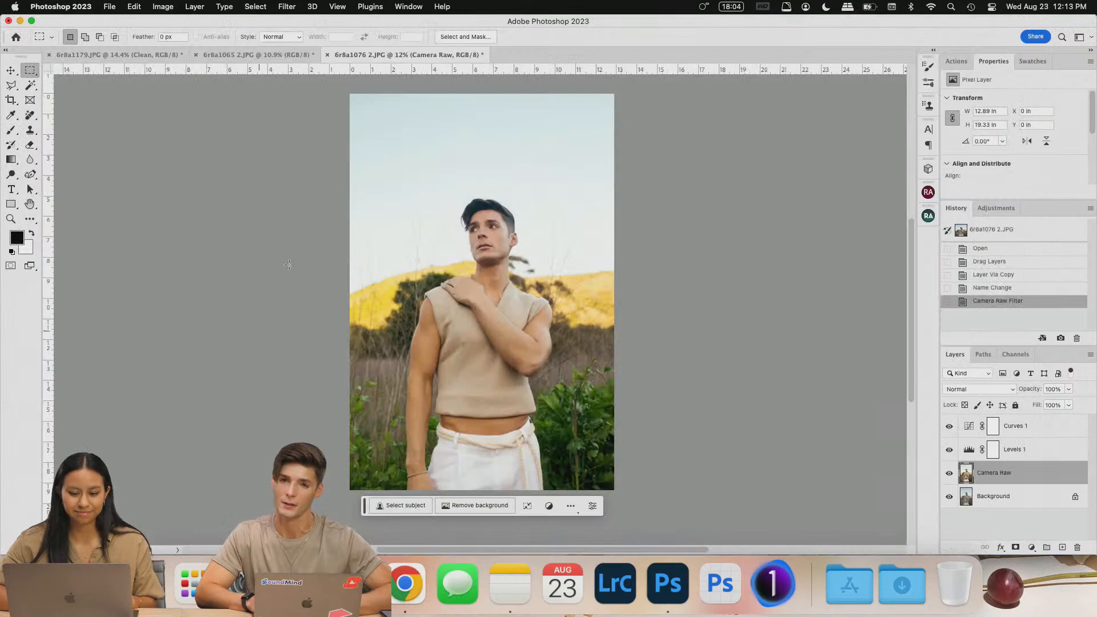
click(140, 583)
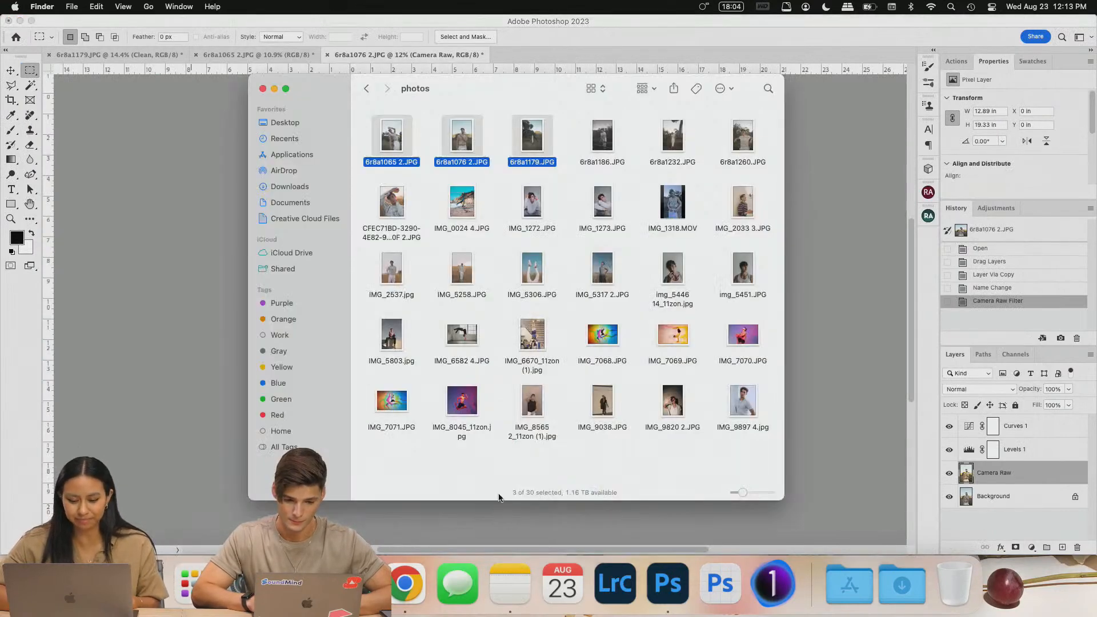
click(366, 88)
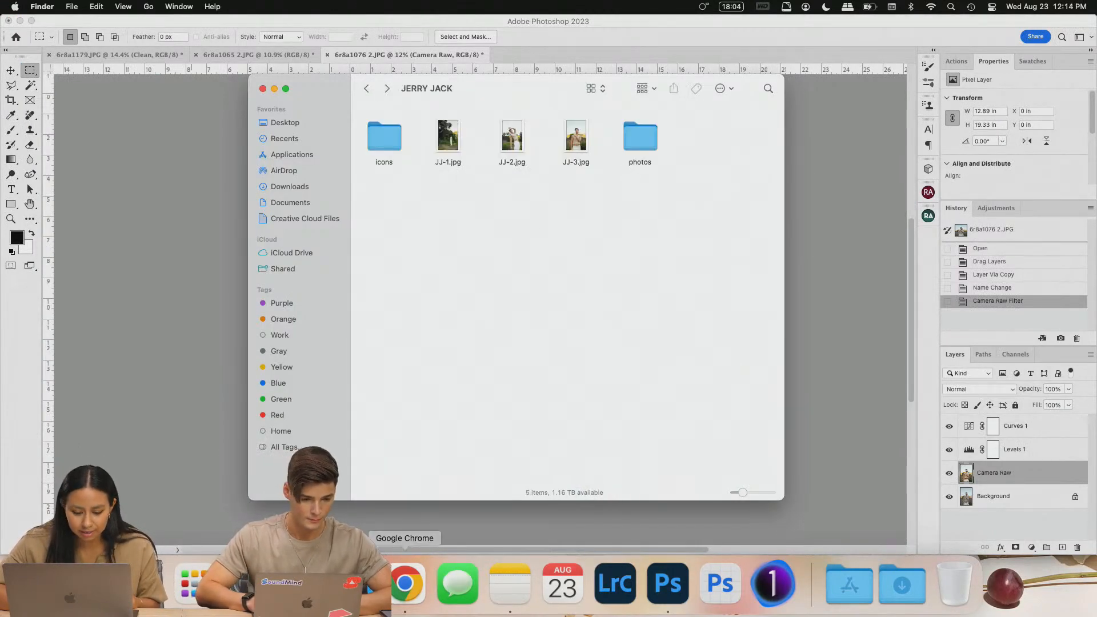
click(418, 589)
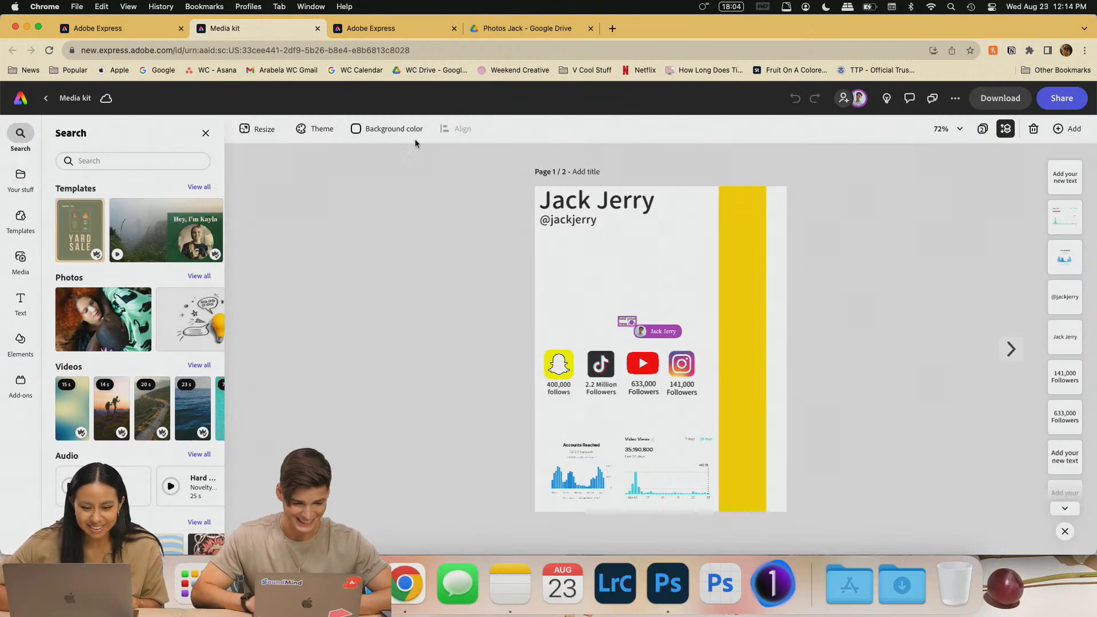
click(20, 258)
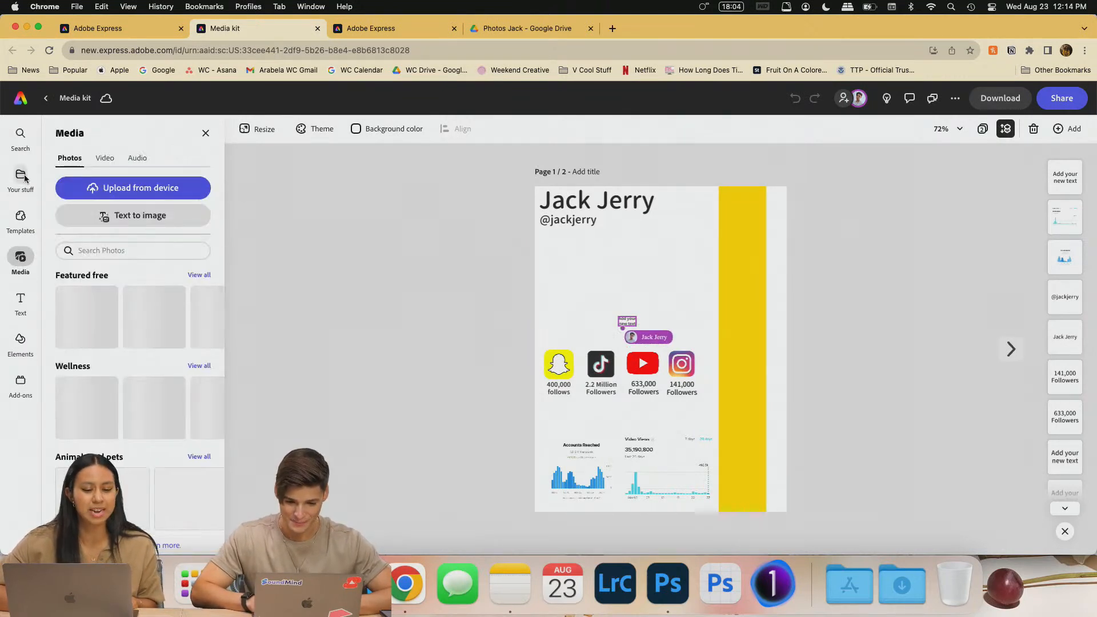
click(159, 195)
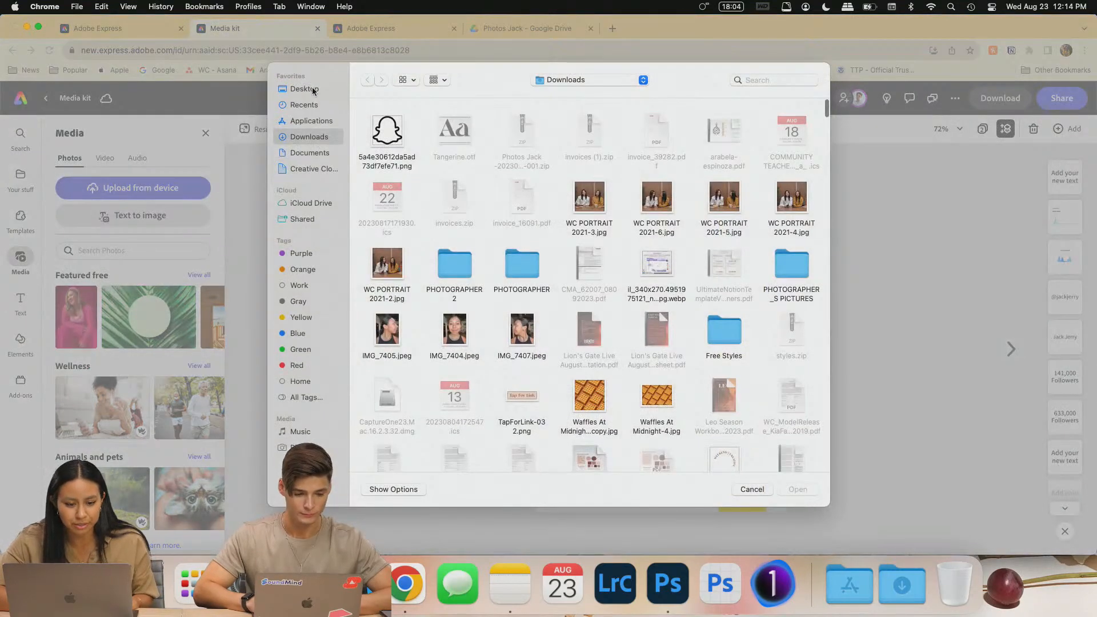
click(305, 88)
double_click(382, 134)
click(383, 131)
drag(541, 152, 384, 140)
click(797, 489)
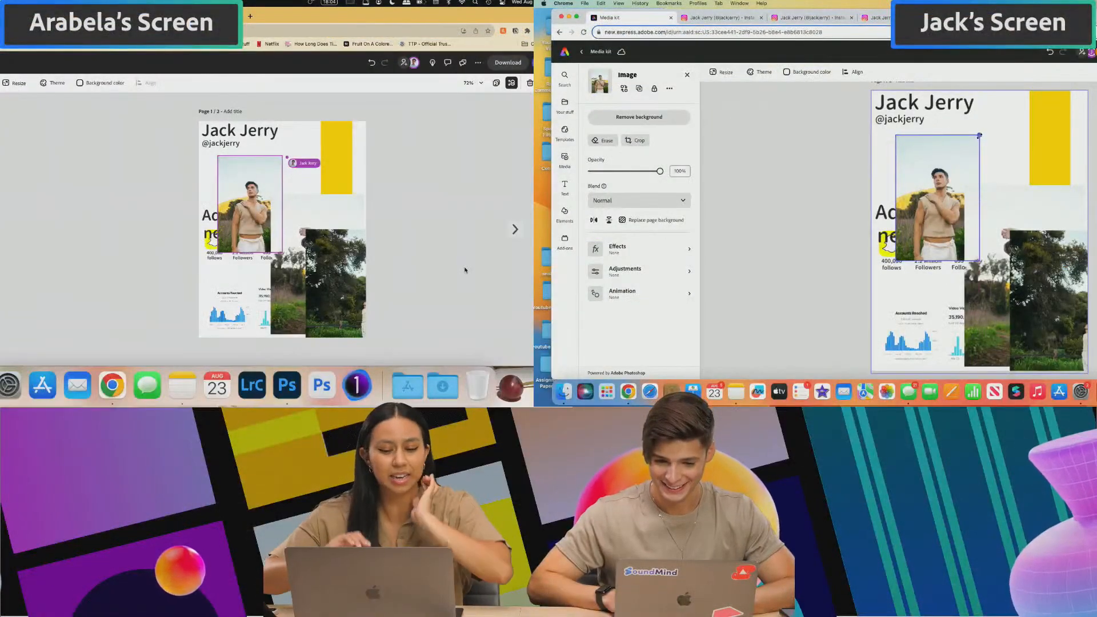
- Shrink and crop the man's photo and the tree photo, moving both up beside the knit-top portrait
drag(979, 136, 932, 178)
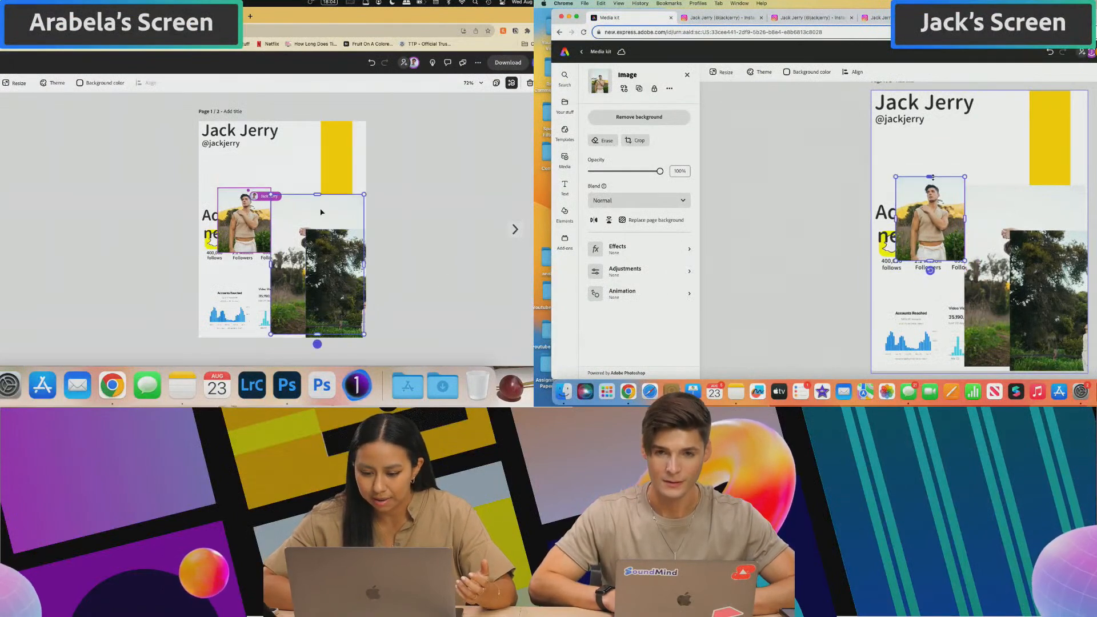
drag(940, 200, 918, 166)
click(1033, 194)
drag(1085, 186, 1041, 252)
drag(998, 284, 973, 174)
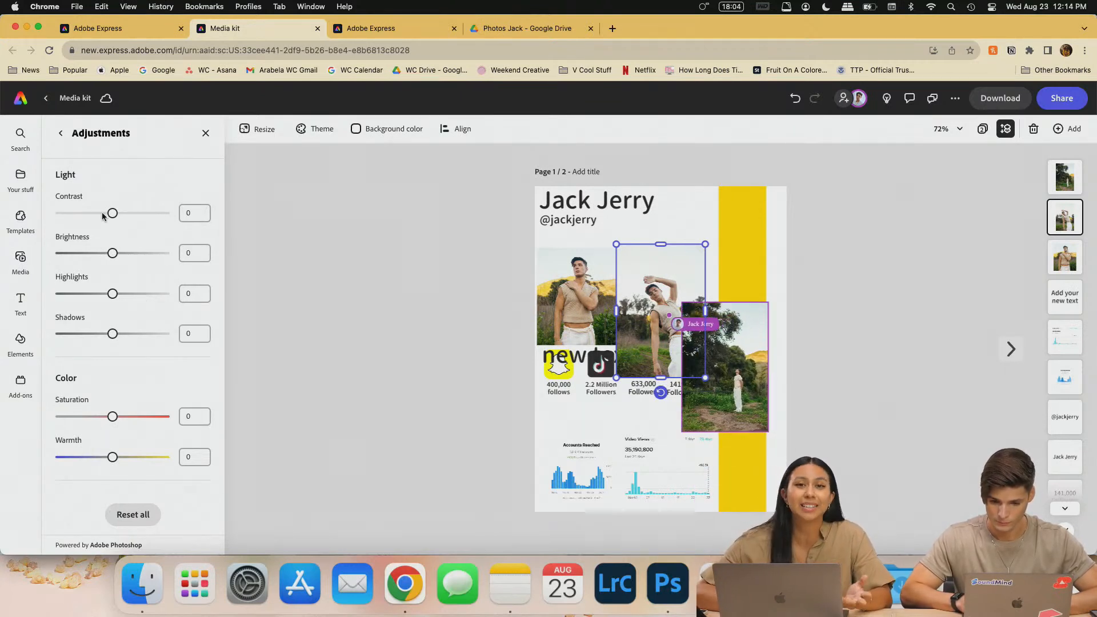
- Browse the photo's animation options and effect presets without applying any
click(62, 134)
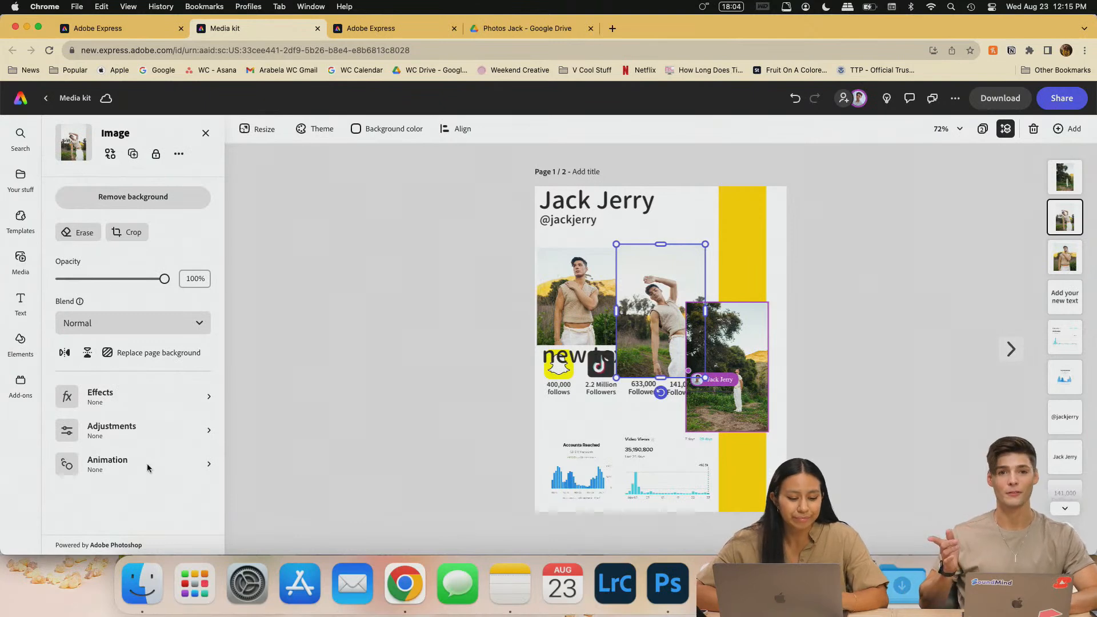
click(146, 463)
click(61, 133)
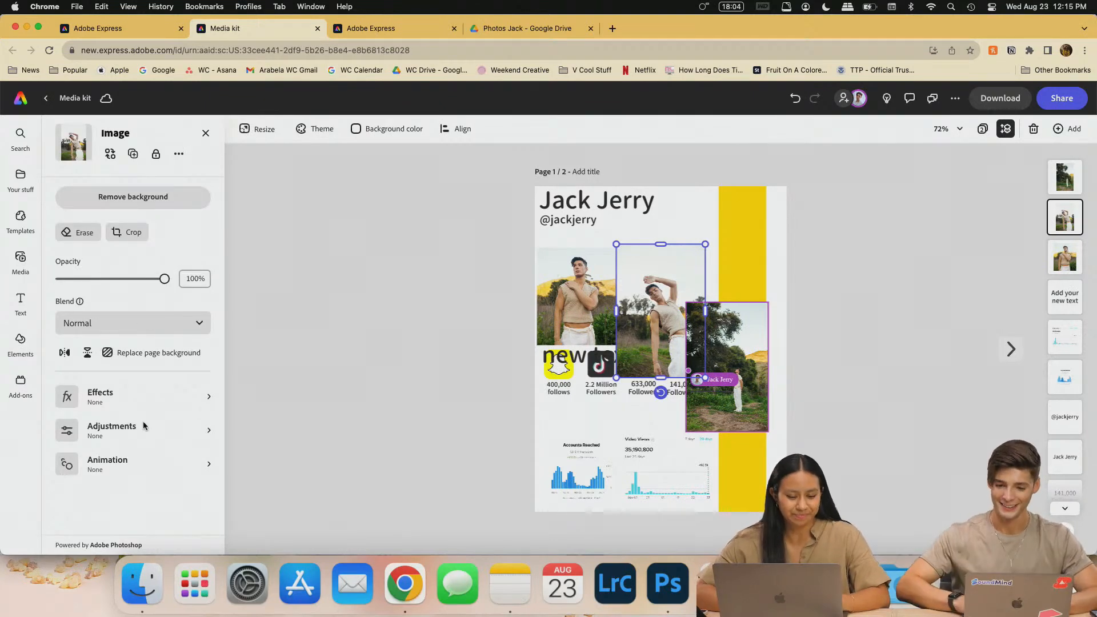
click(142, 405)
scroll(88, 394, down, 4)
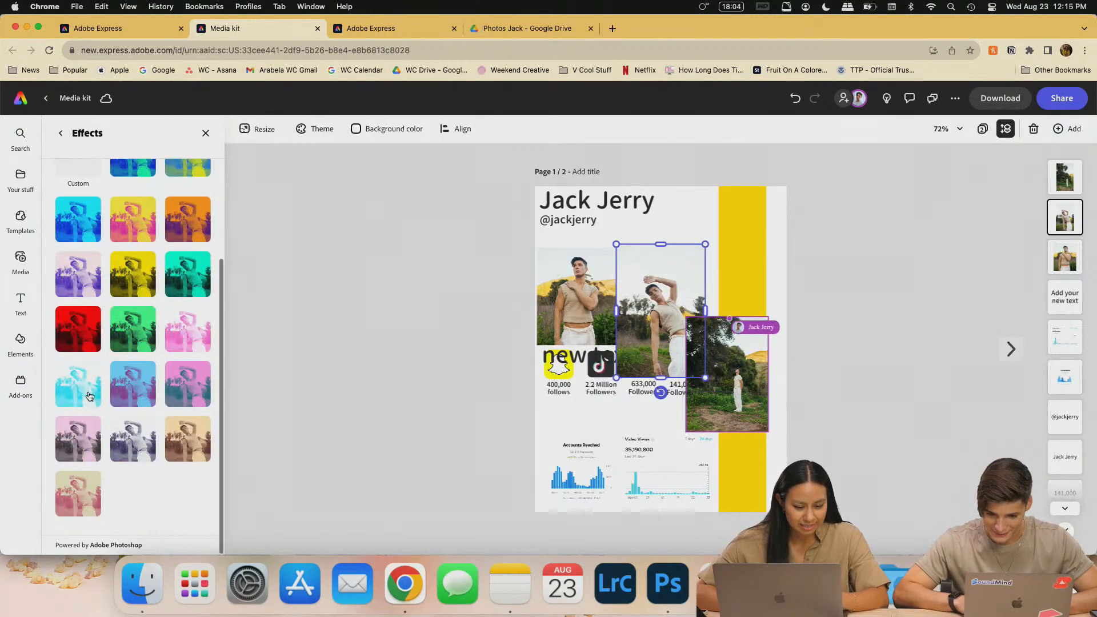
scroll(88, 394, up, 4)
click(61, 133)
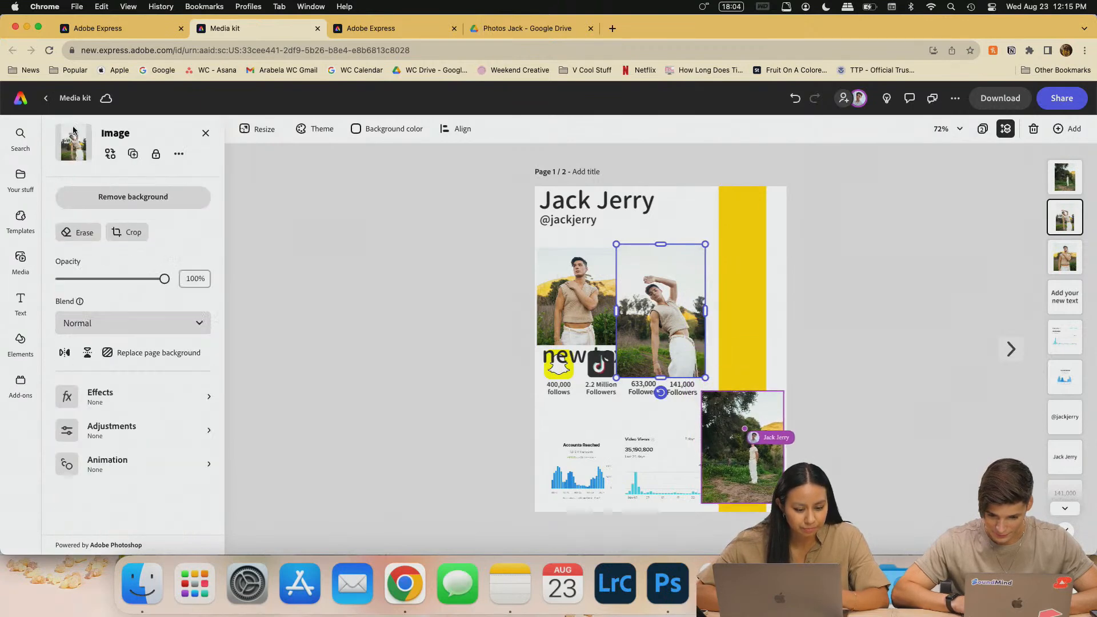
- Look through the photo's blend modes and keep the blend mode at Normal
click(127, 325)
click(219, 326)
click(137, 321)
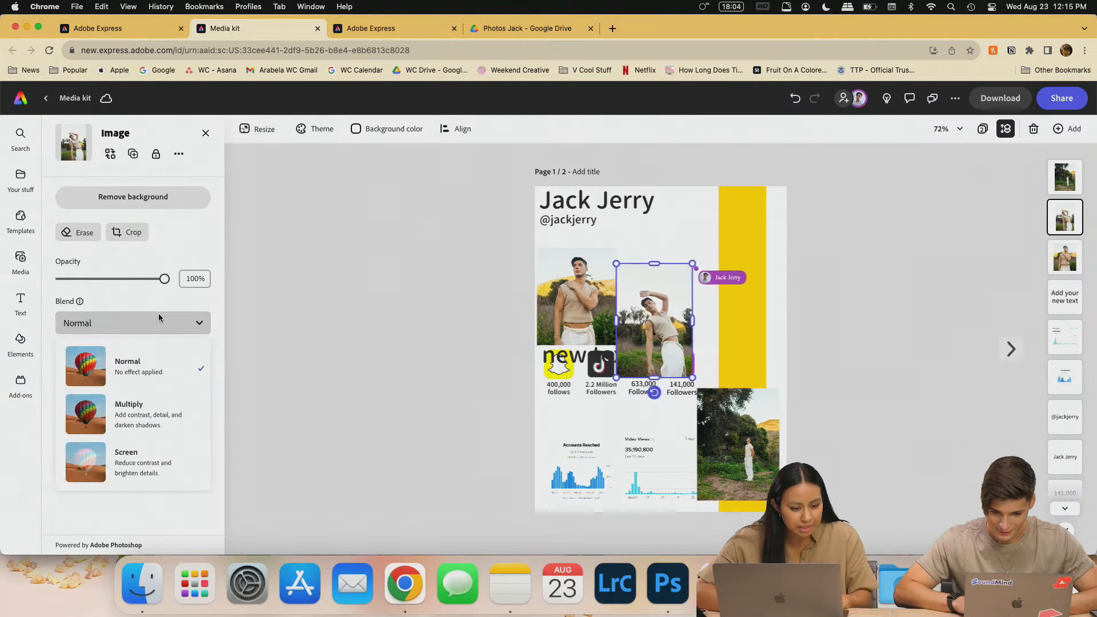
click(157, 303)
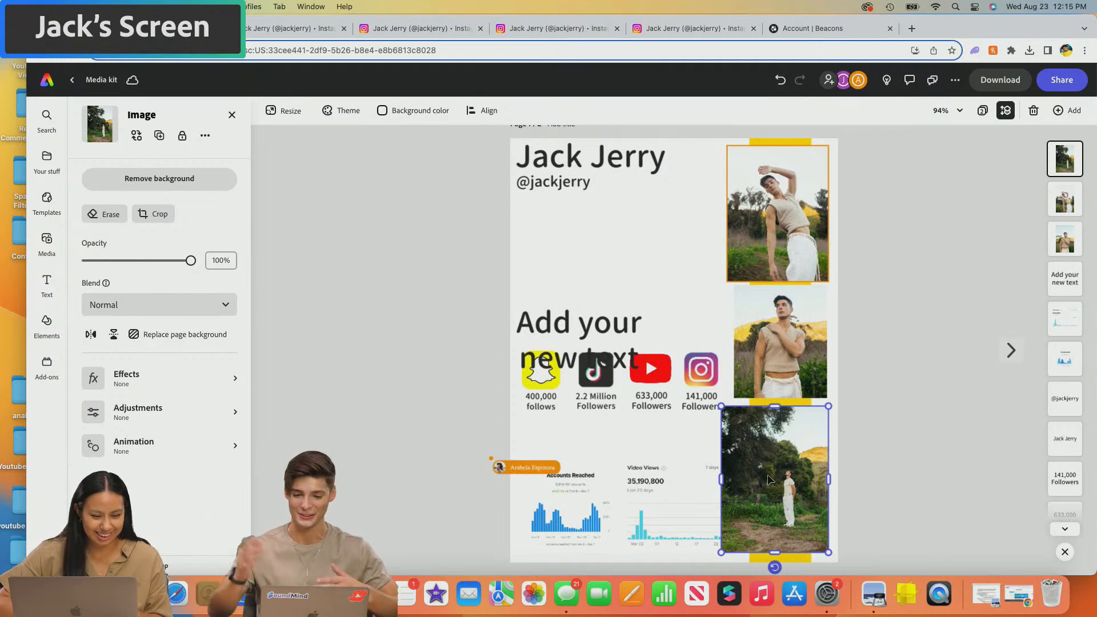
- Shrink the top-right photo slightly and move 'Add your new text' up above the social icons
click(793, 229)
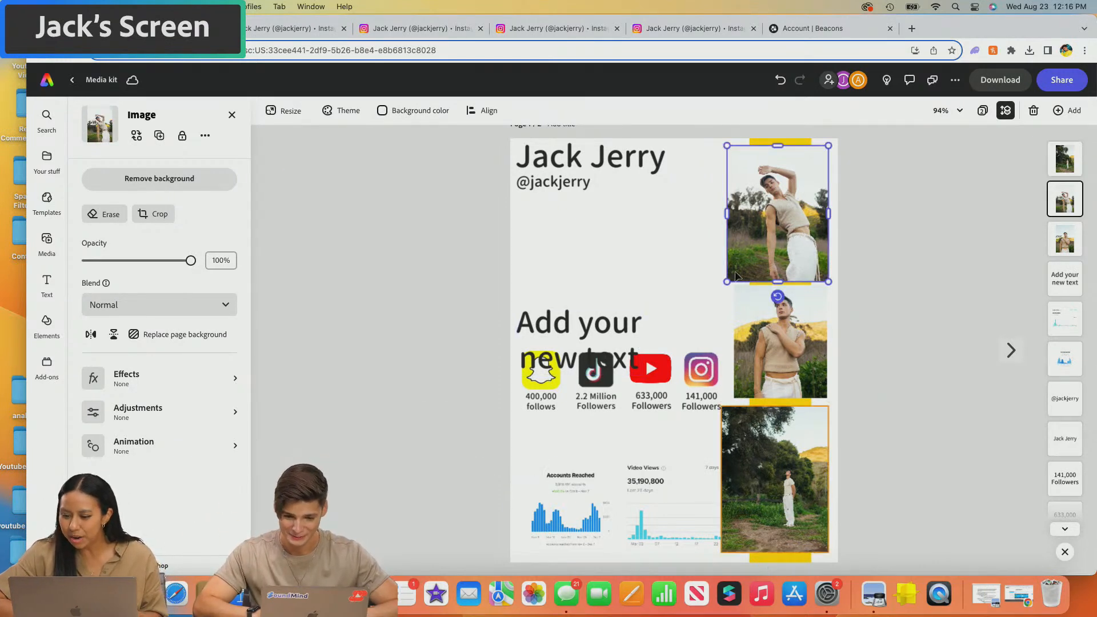
drag(729, 282, 735, 272)
drag(786, 229, 779, 228)
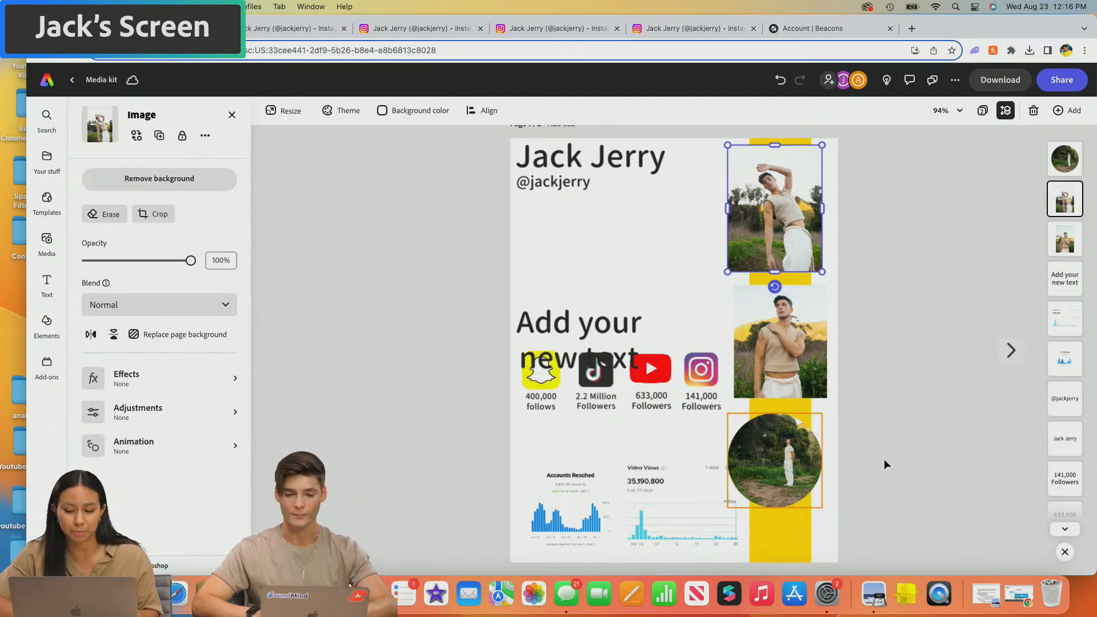
click(587, 330)
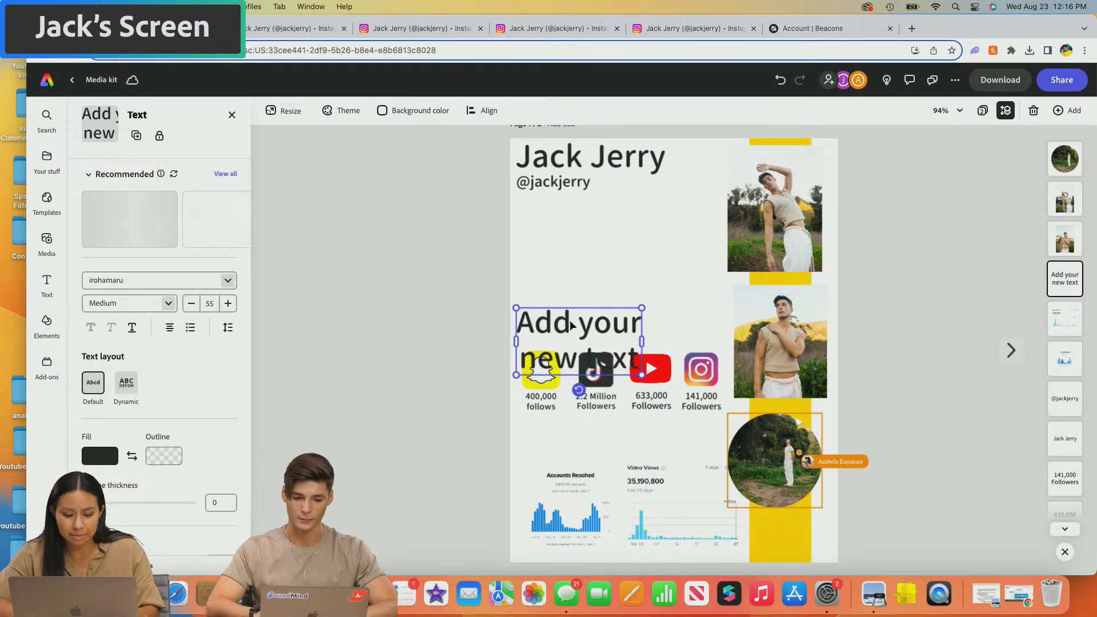
drag(586, 330, 642, 284)
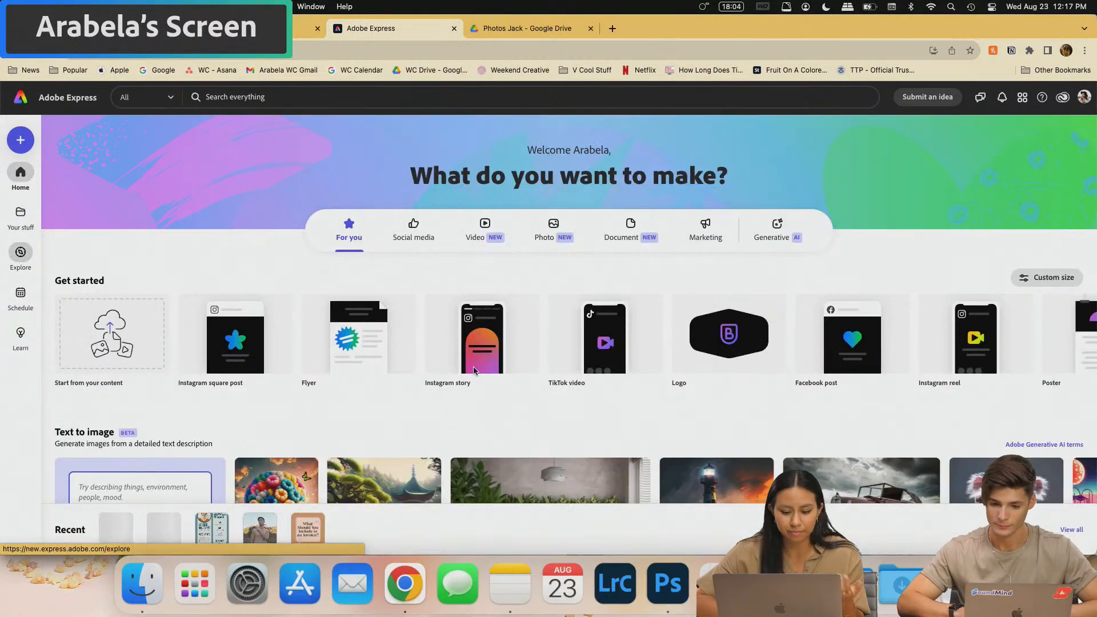
- Search templates for 'media kit' and open the Jesse Long photography template as a new design
click(20, 251)
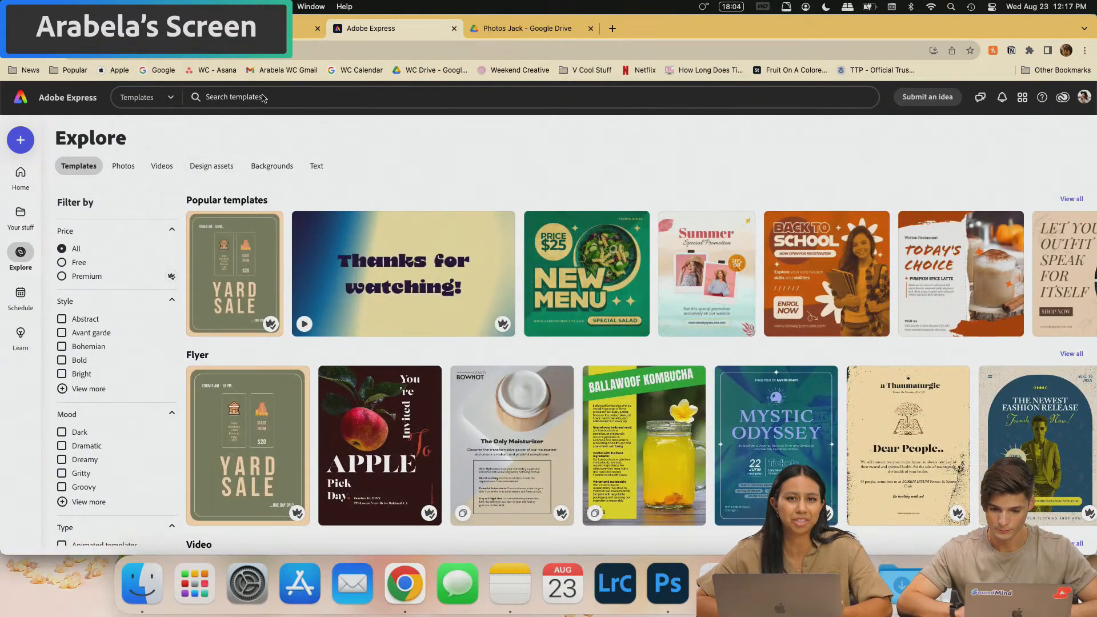
click(268, 98)
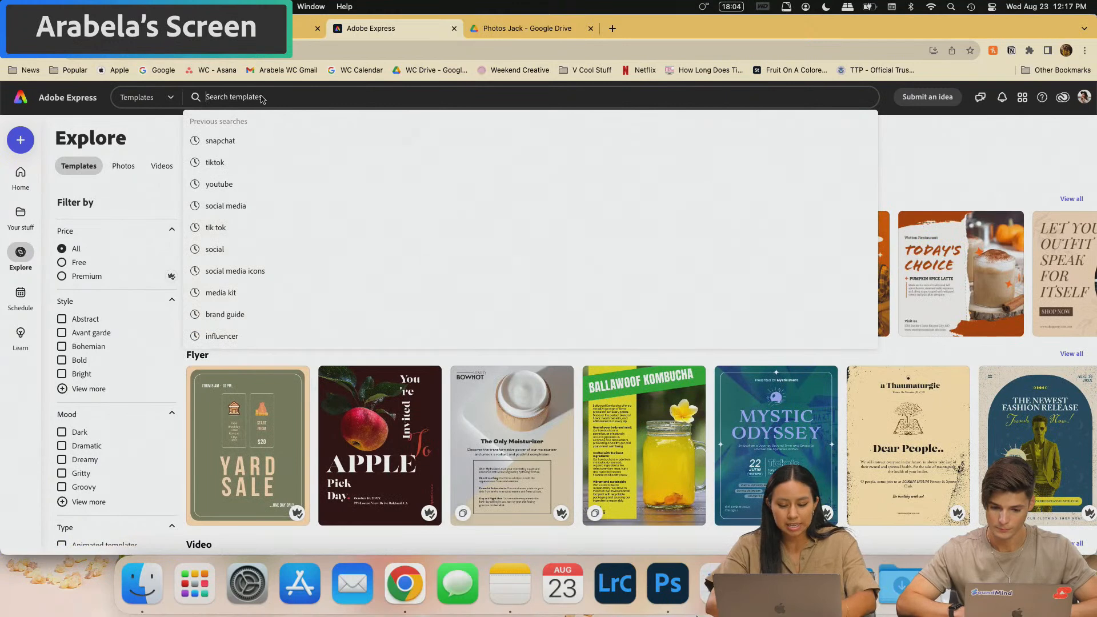
text(media kit)
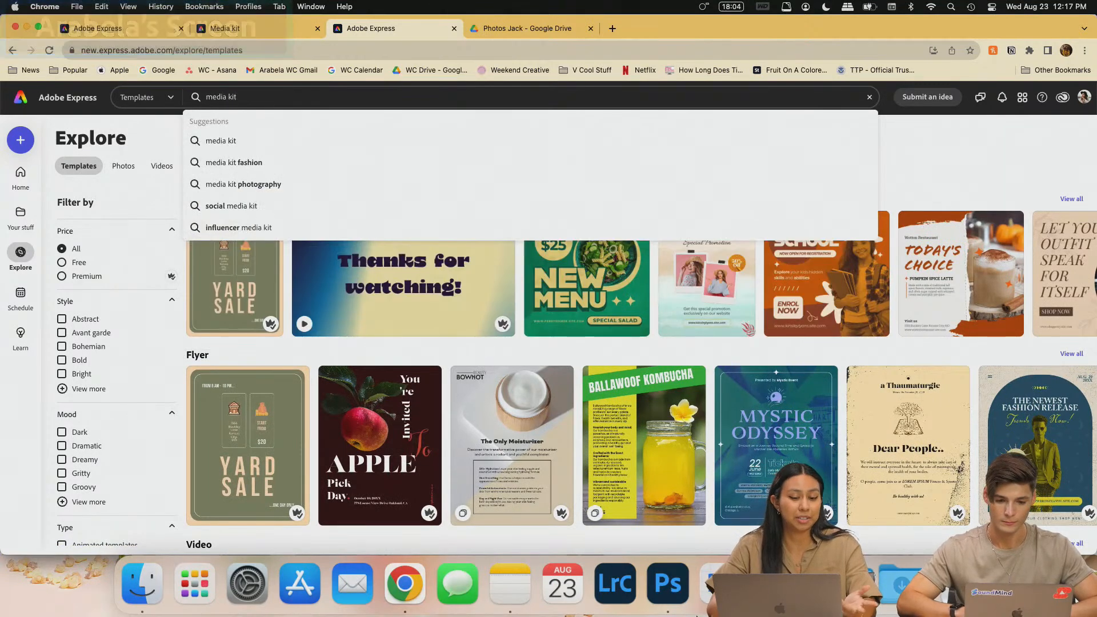
key(Return)
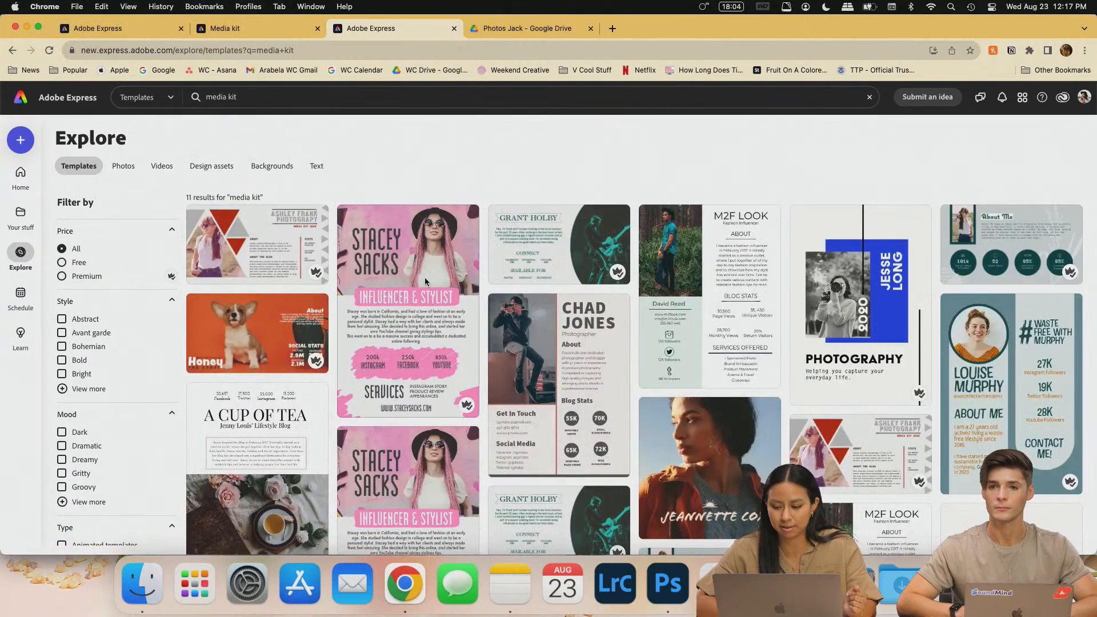
scroll(507, 404, down, 2)
scroll(508, 404, down, 6)
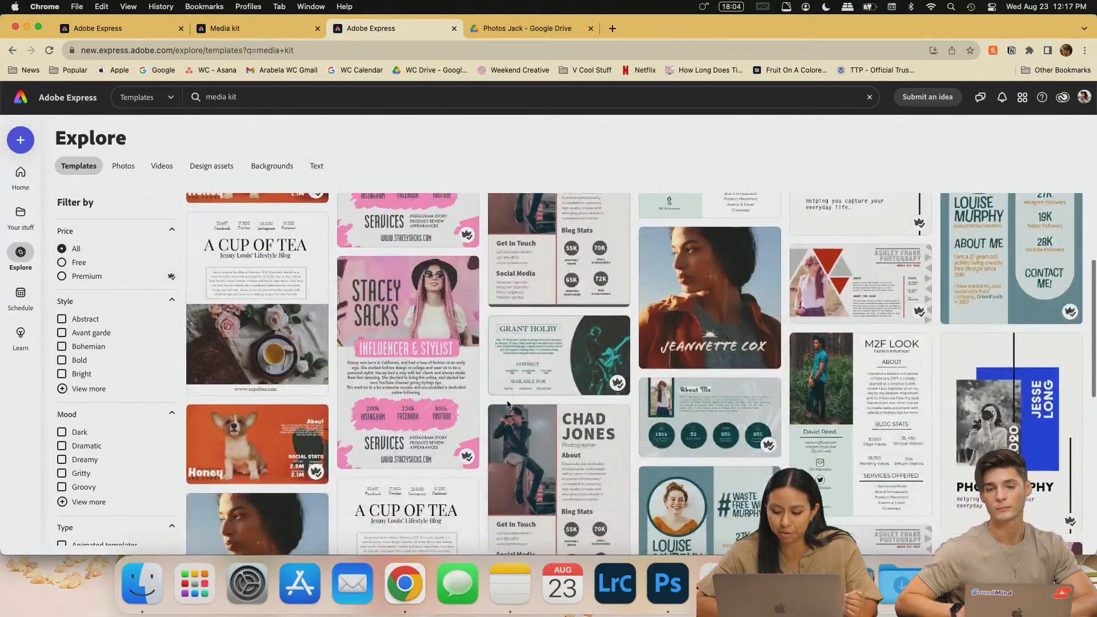
scroll(508, 404, up, 8)
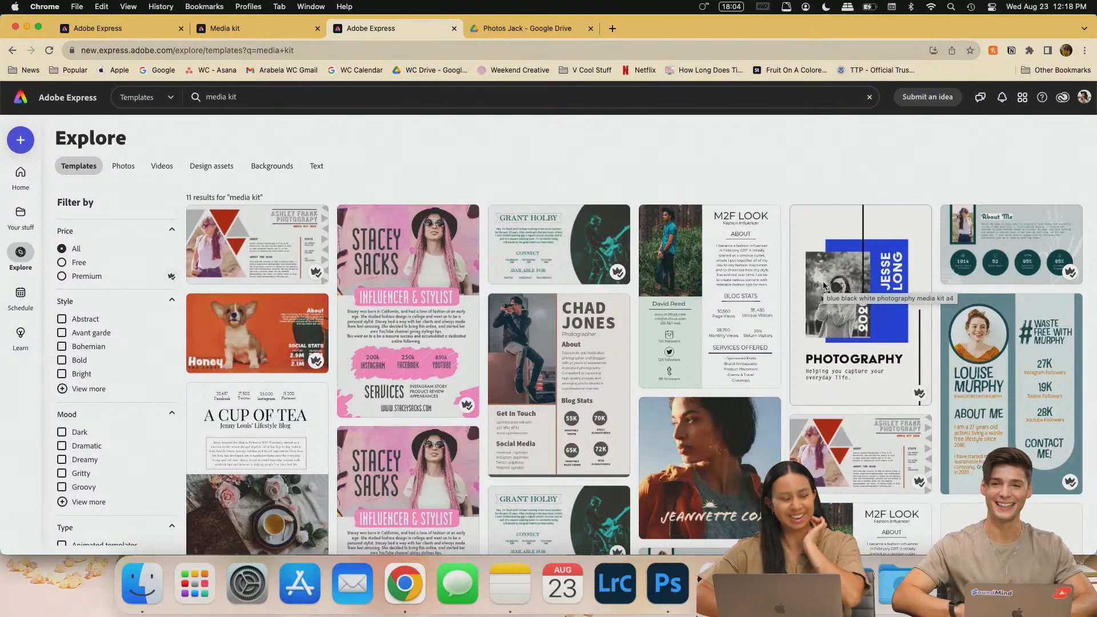
click(859, 287)
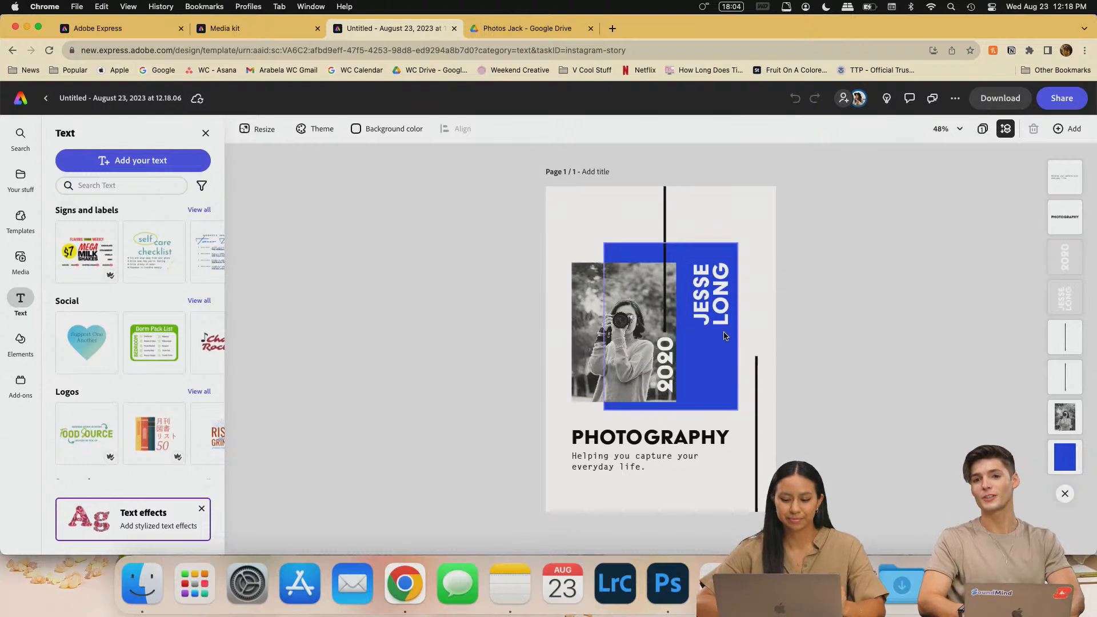
- Fill the blue rectangle behind the JESSE LONG title with custom red-orange (#E03520)
click(703, 396)
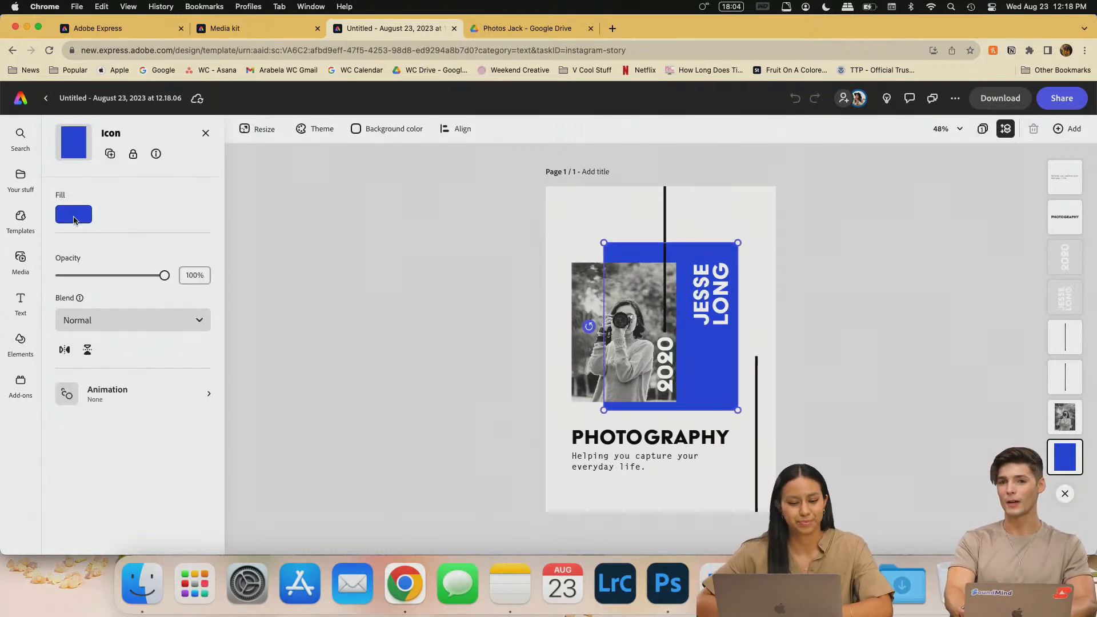
click(73, 214)
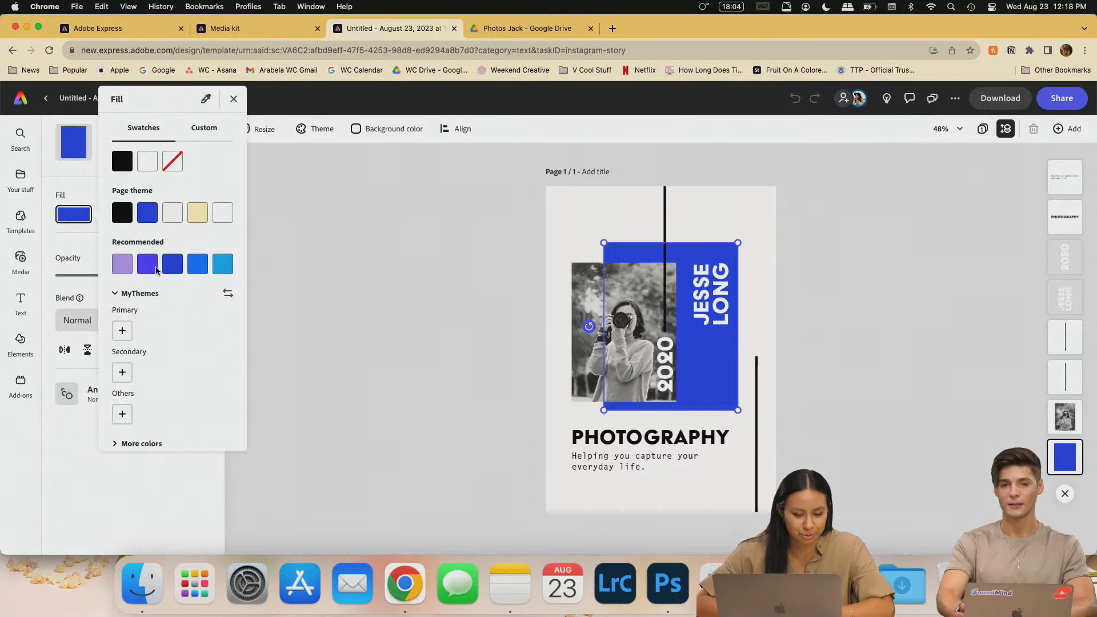
click(203, 129)
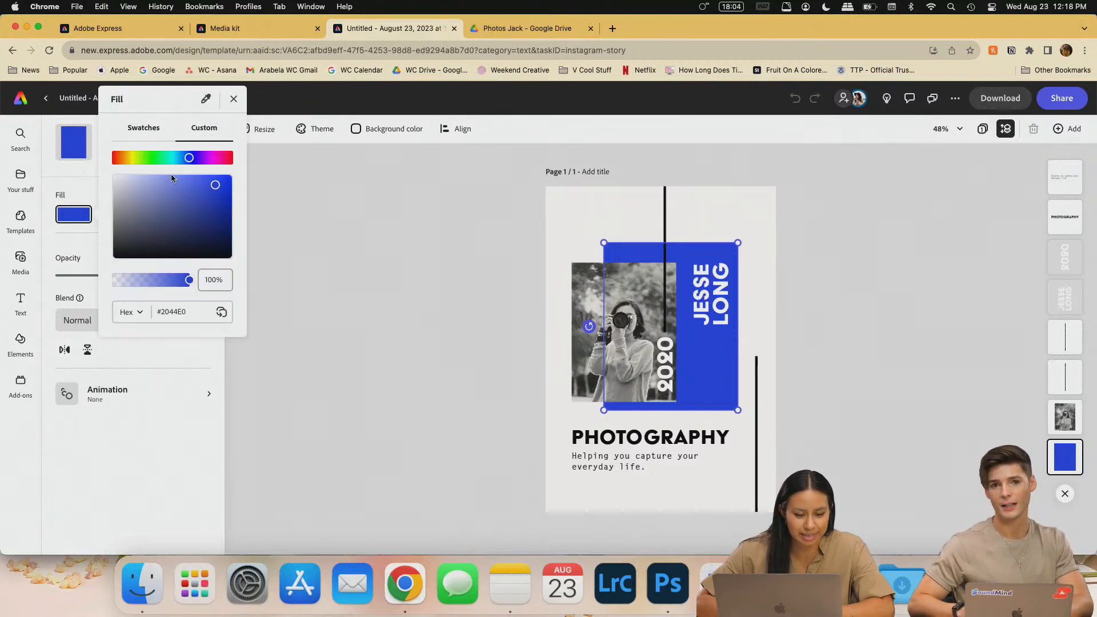
drag(188, 157, 112, 163)
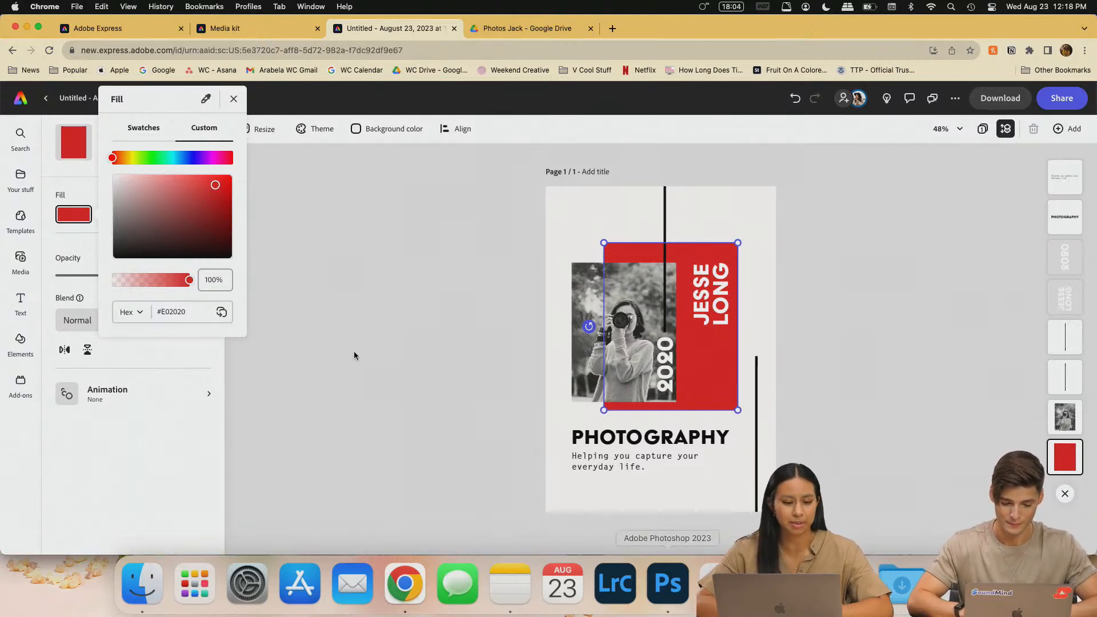
mouse_move(125, 160)
mouse_down()
mouse_move(135, 158)
mouse_move(114, 158)
mouse_up()
click(877, 355)
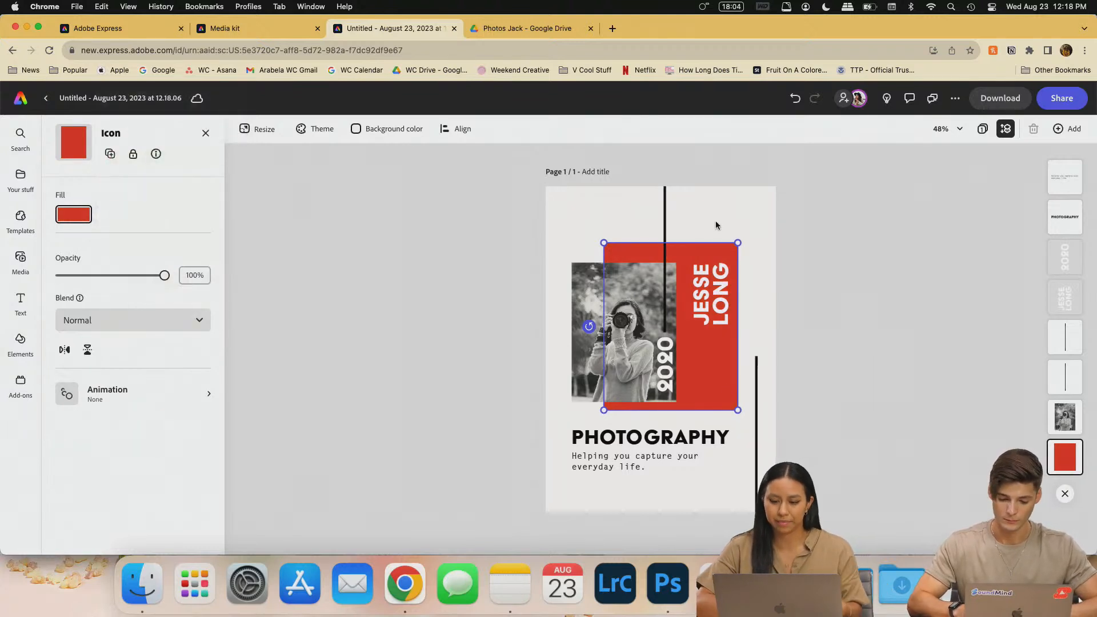
- Check the template photo's crop without changes, then select the black-and-white photo for replacement
click(669, 221)
click(667, 224)
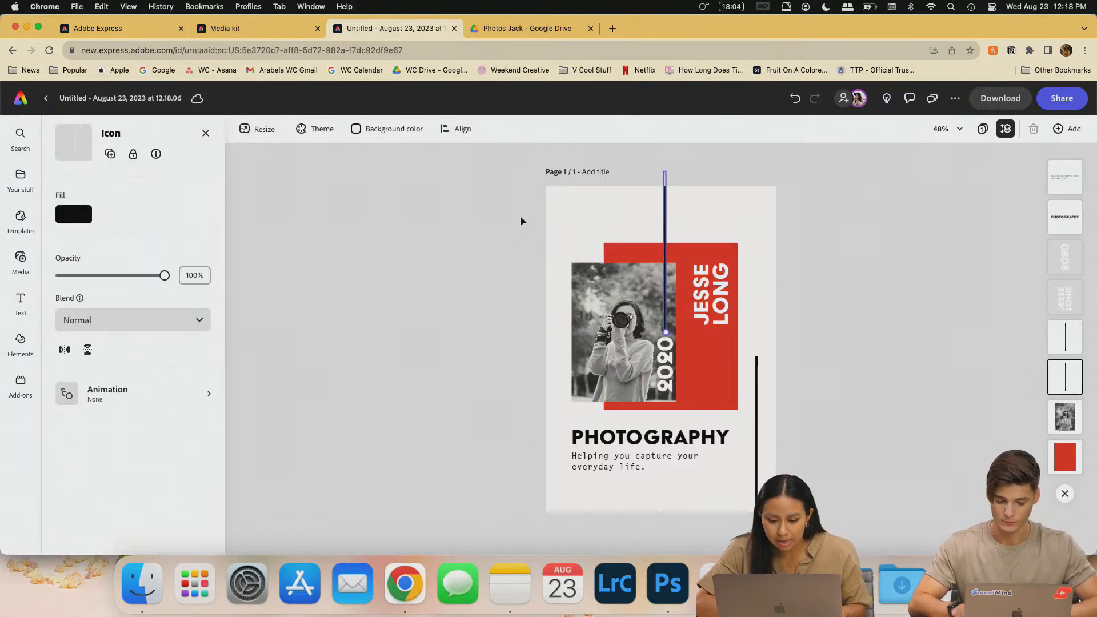
click(751, 420)
drag(745, 412, 578, 303)
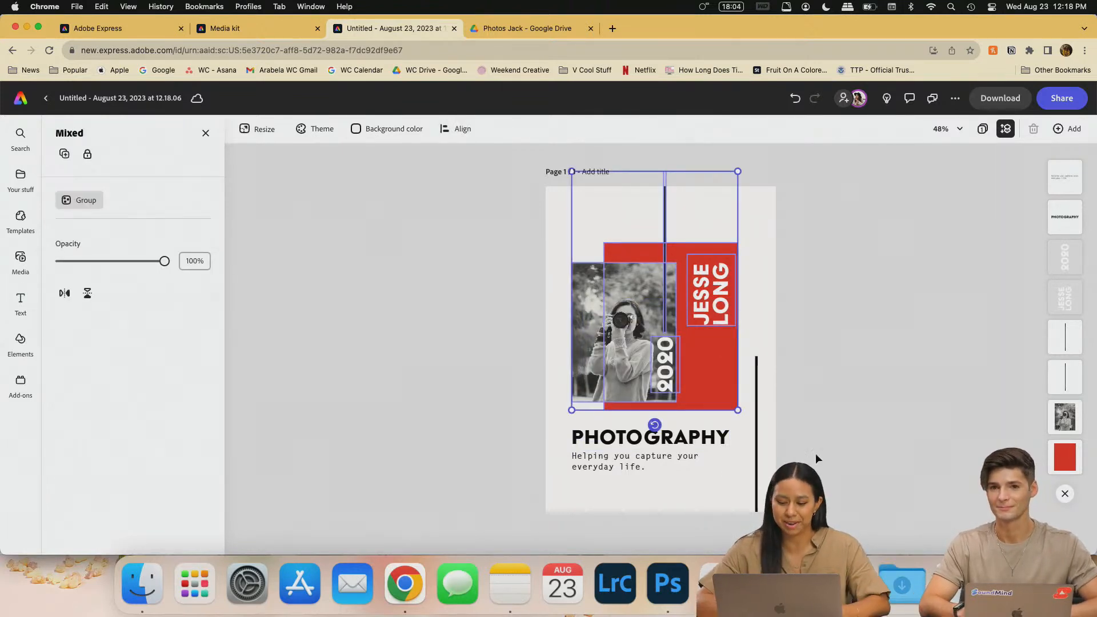
click(853, 389)
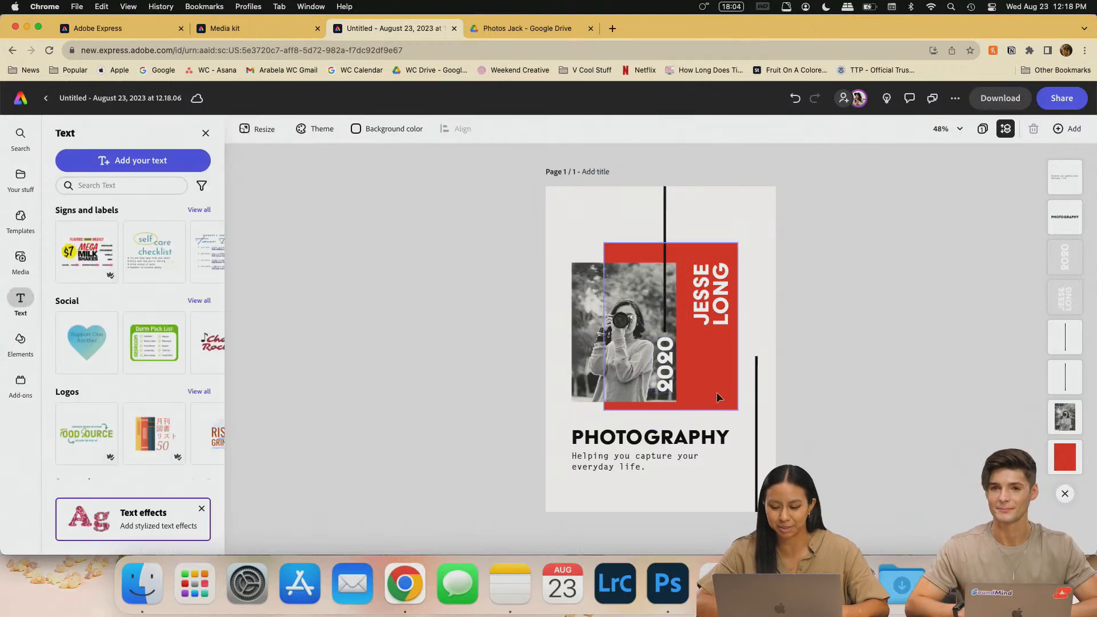
double_click(624, 334)
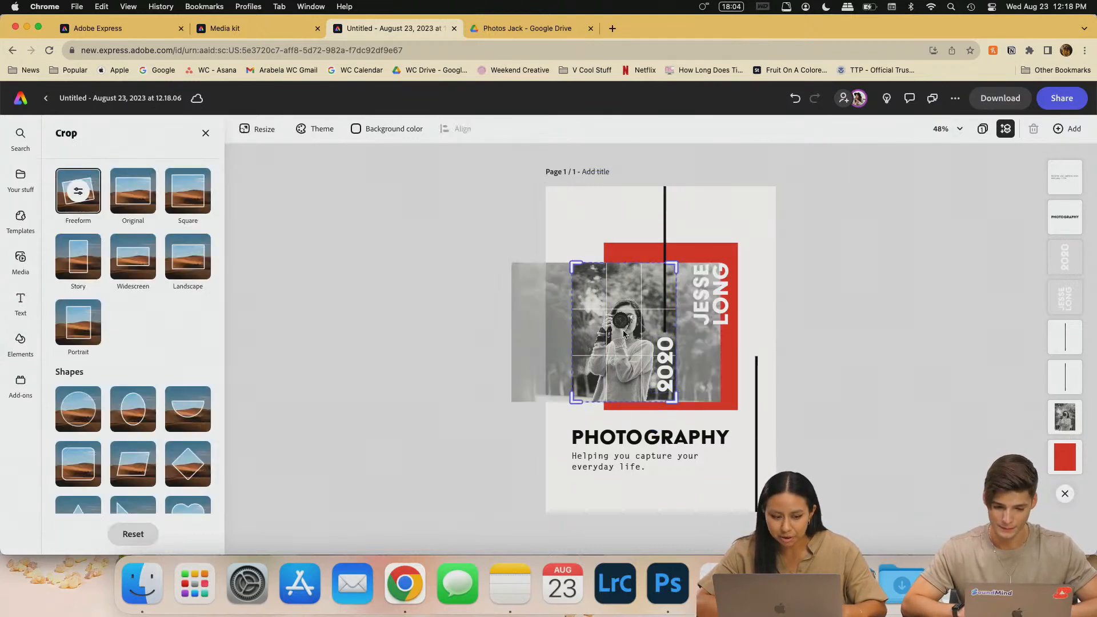
click(820, 283)
click(612, 290)
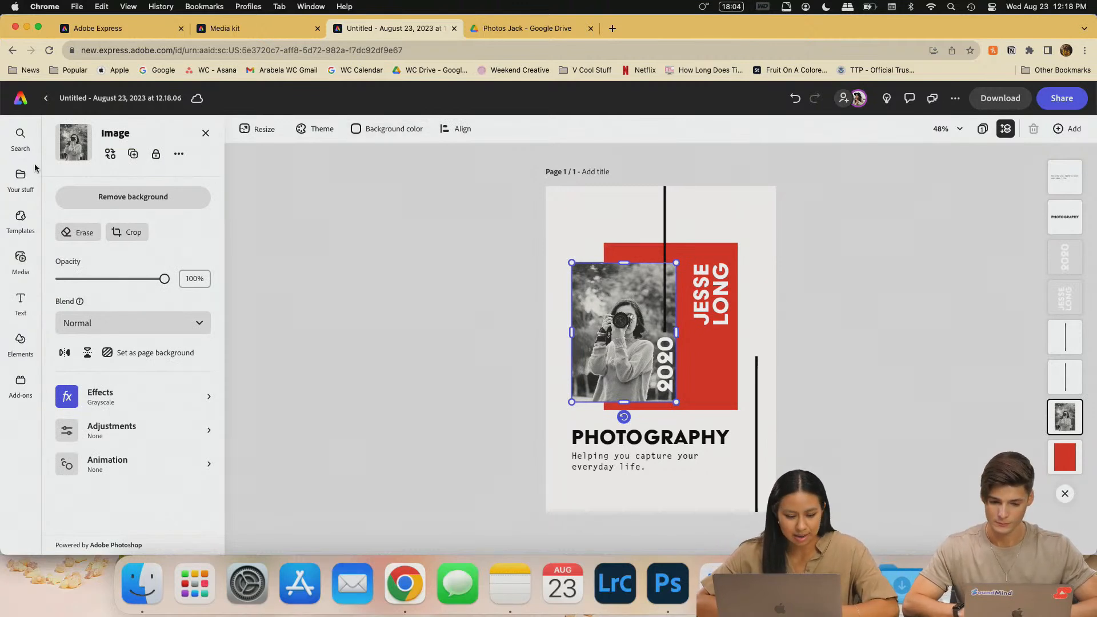
- Replace the template photo with JJ-3.jpg uploaded from the computer
click(110, 155)
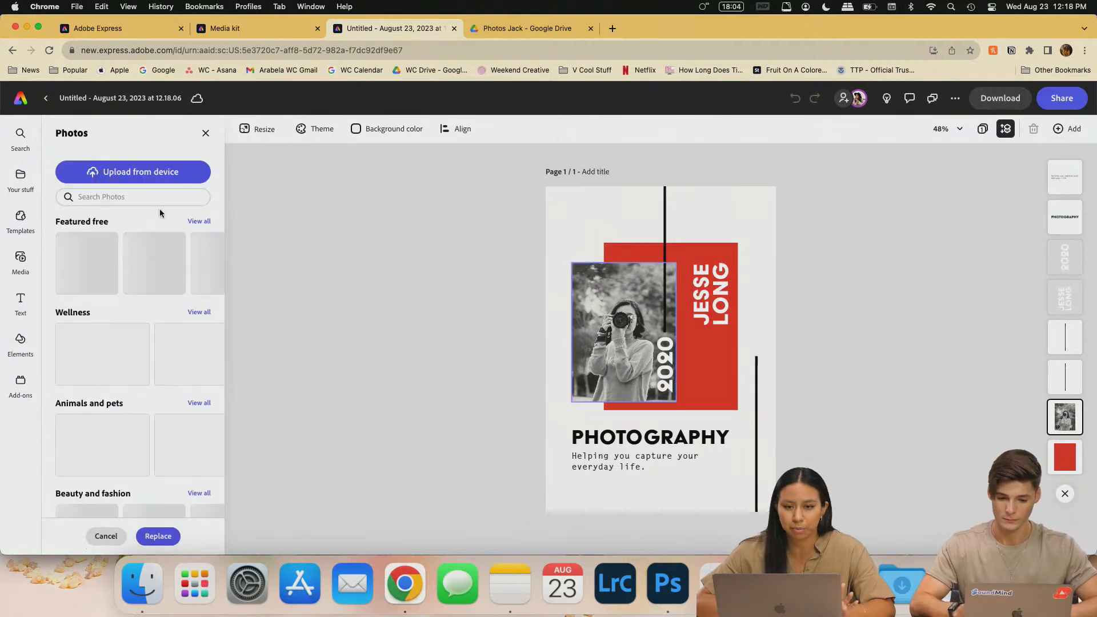
click(138, 178)
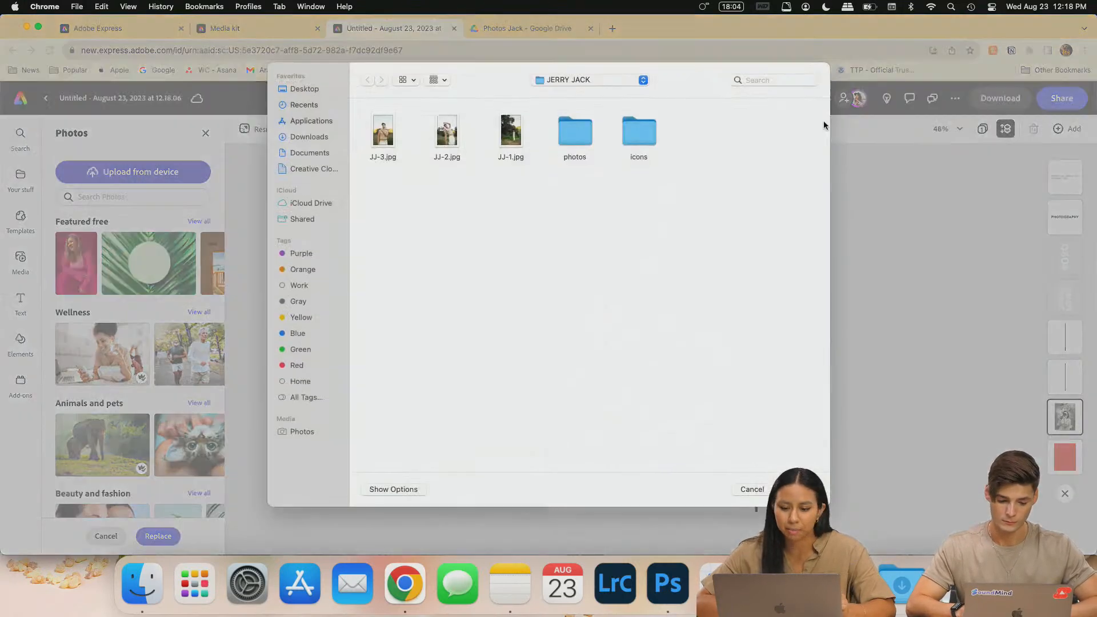
click(394, 138)
click(798, 489)
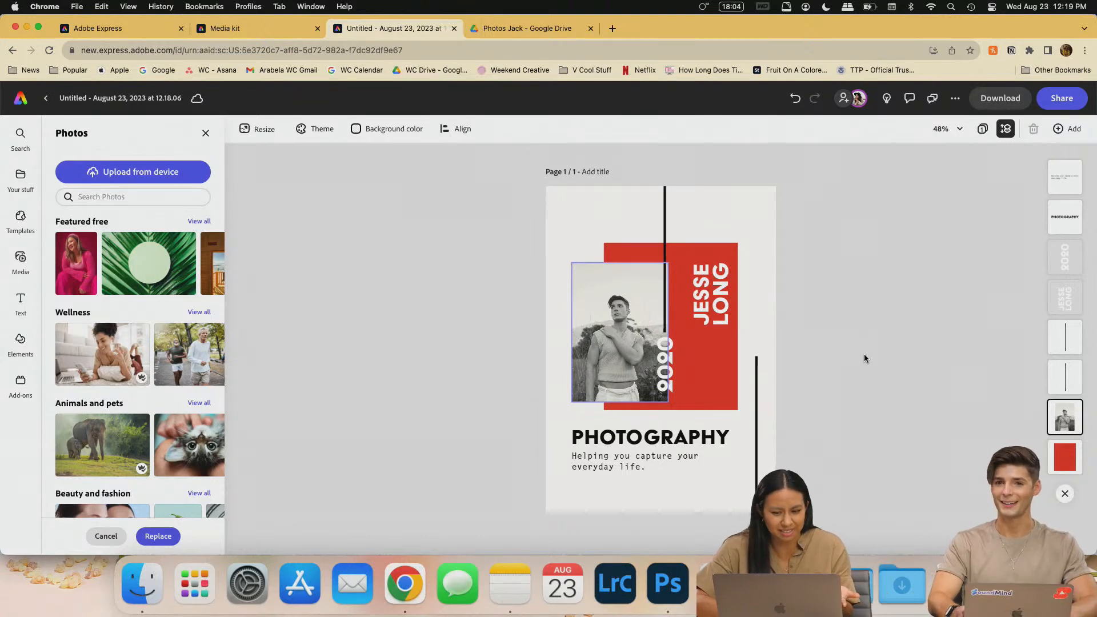
- Preview the new photo in full colour, then keep its Grayscale effect
click(590, 314)
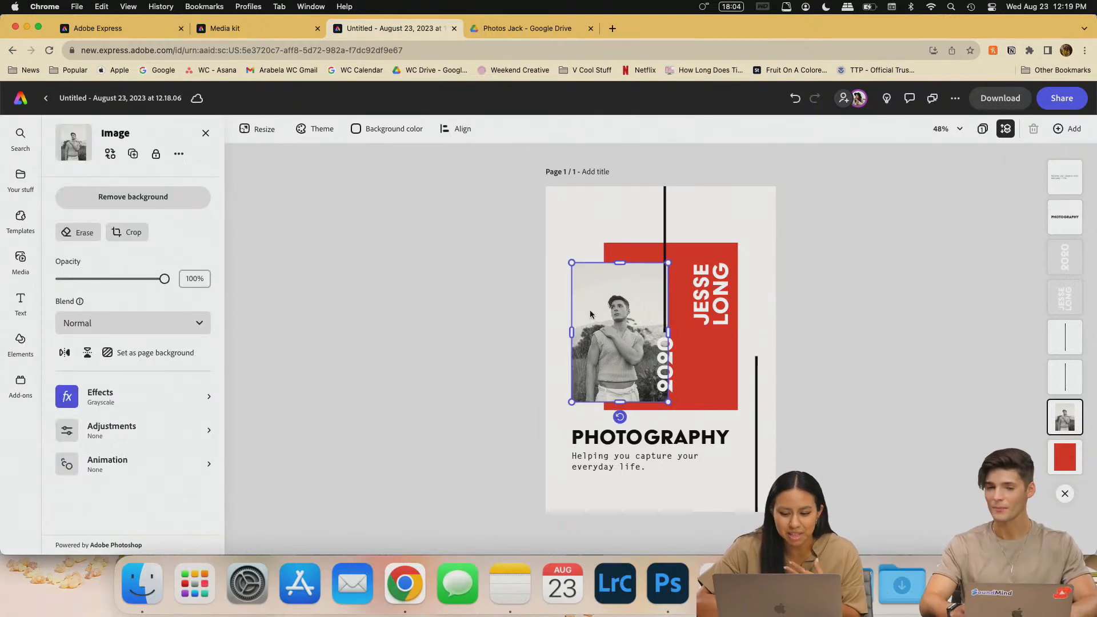
click(107, 402)
click(85, 213)
click(133, 222)
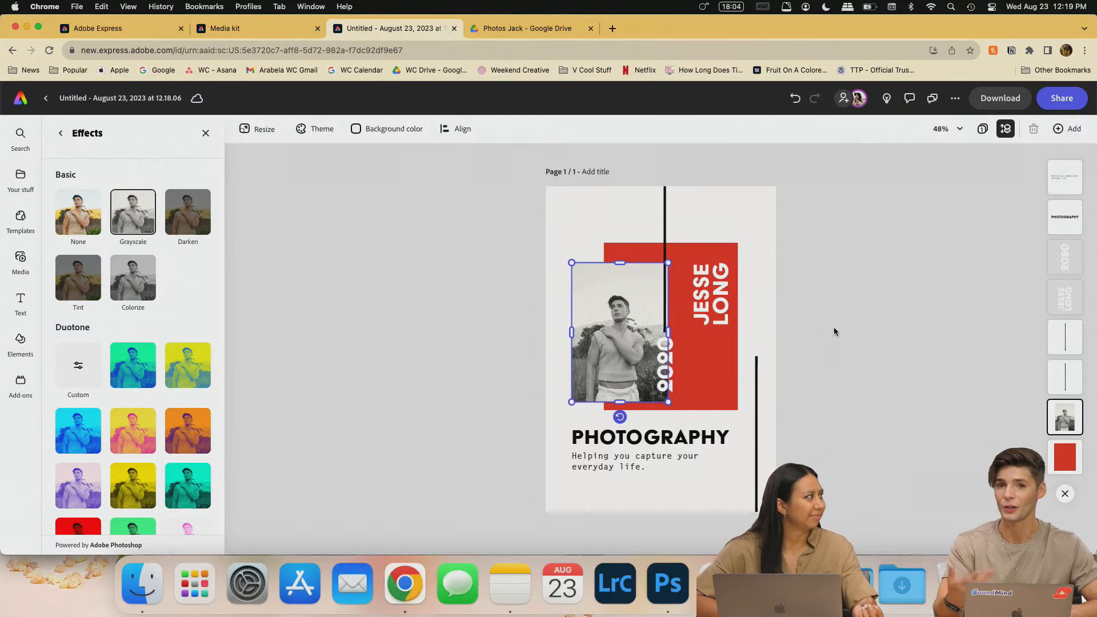
click(789, 334)
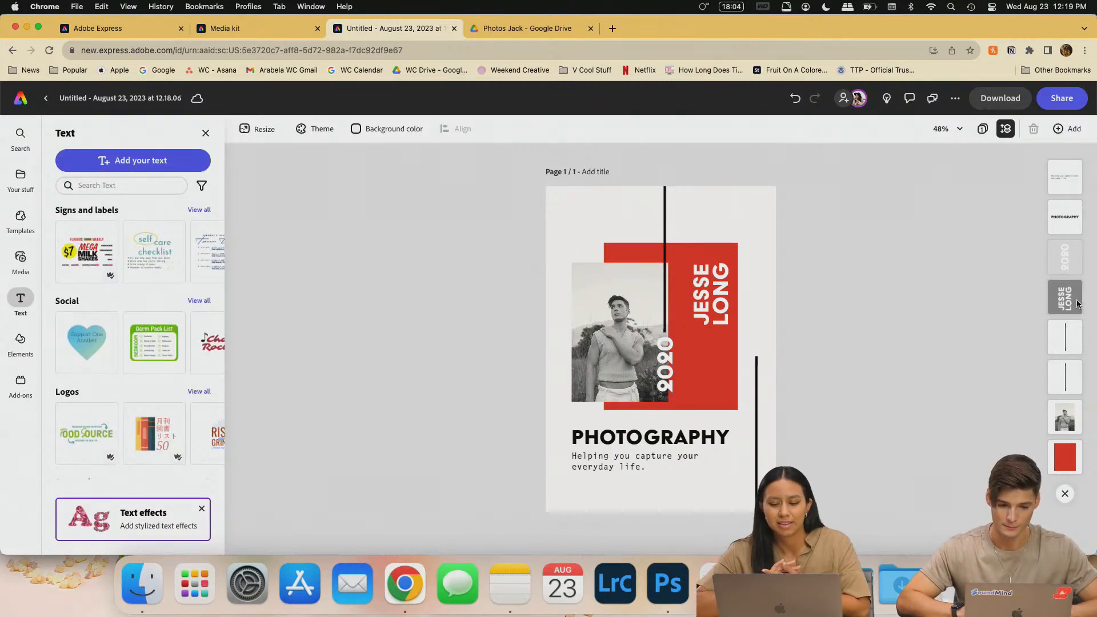
- Scale down all the poster elements together by dragging a corner handle
drag(773, 407, 464, 296)
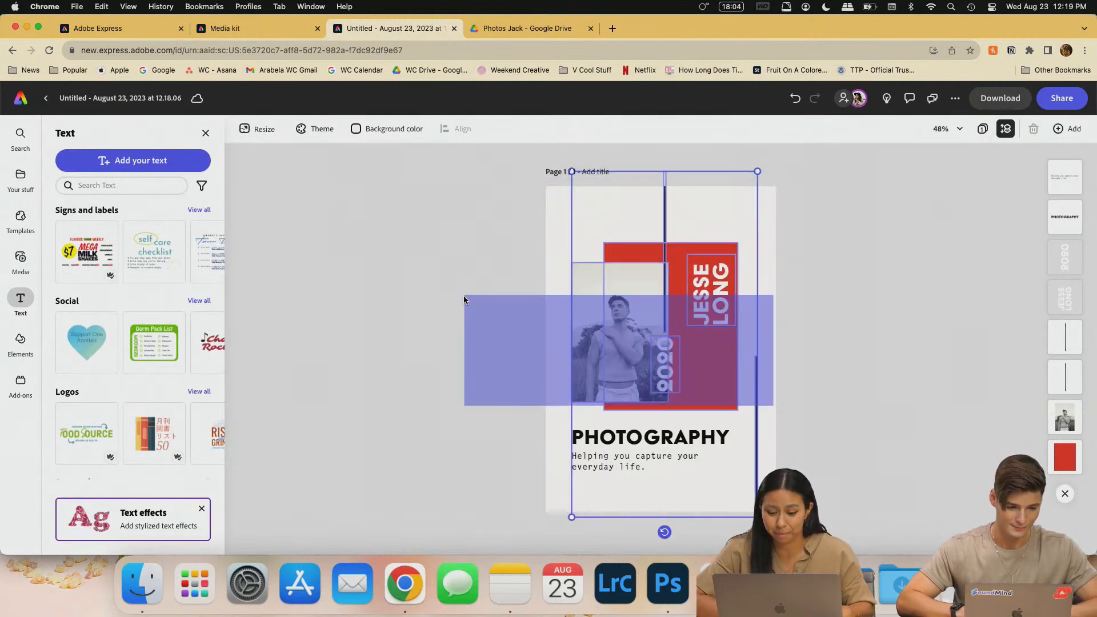
click(934, 450)
drag(567, 496, 855, 137)
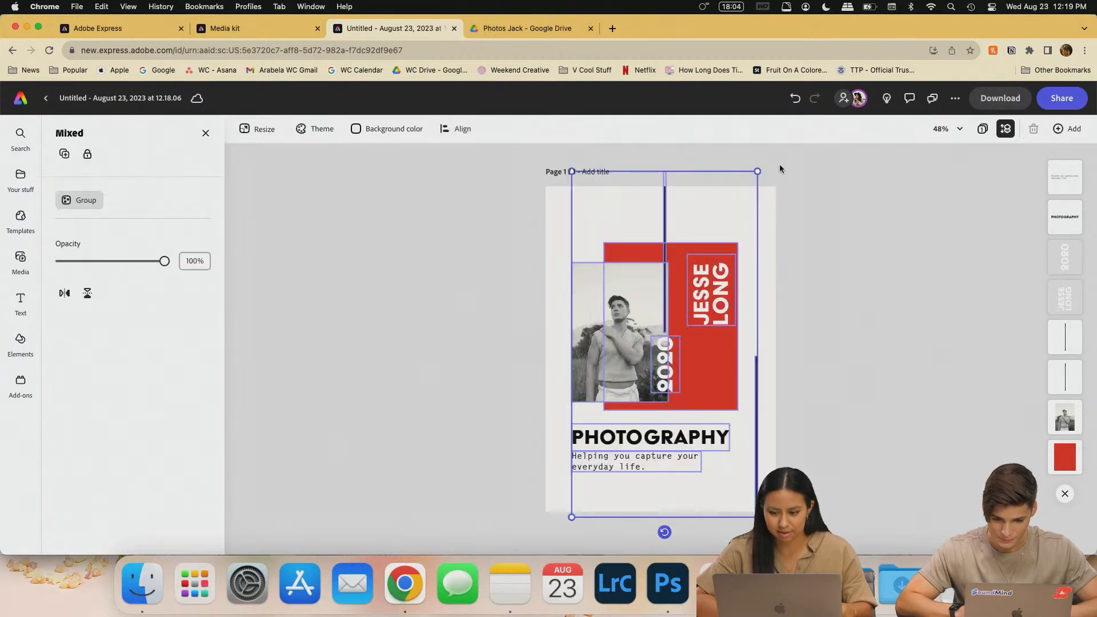
drag(757, 172, 727, 227)
click(849, 353)
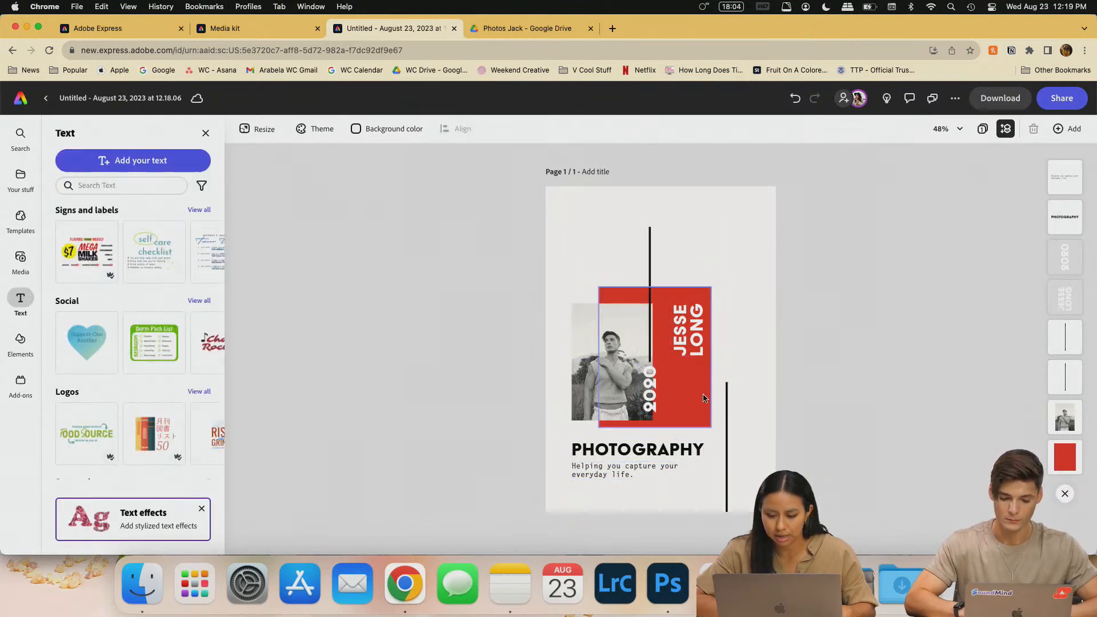
- Move the photo, red block and title group up-left, and shift the right vertical line rightward
drag(718, 397, 557, 273)
drag(619, 300, 615, 260)
drag(727, 435, 756, 433)
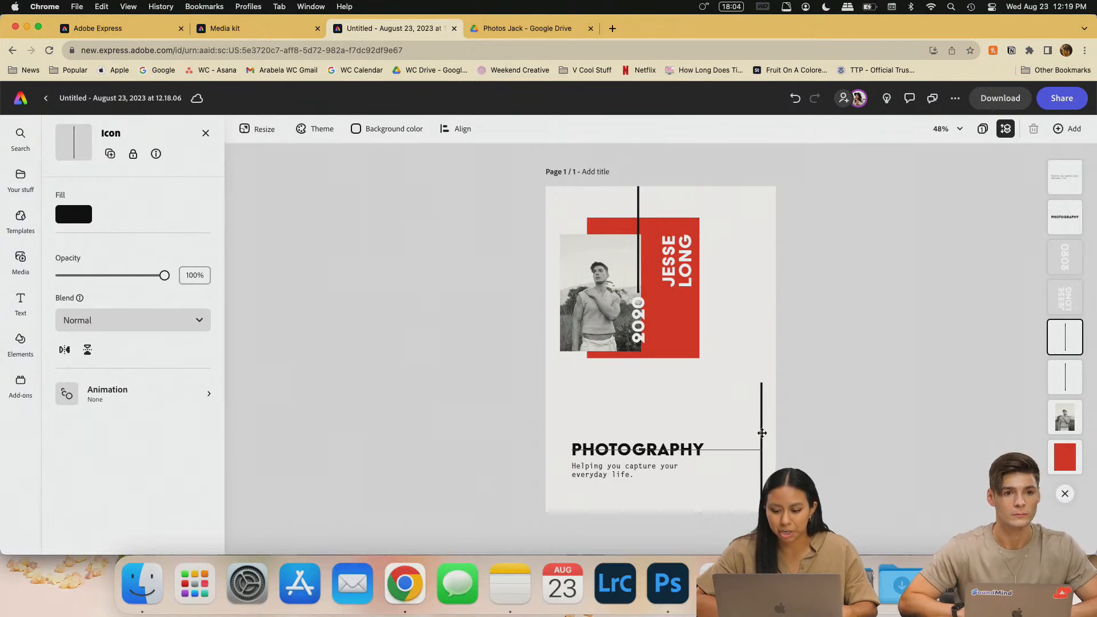
drag(759, 433, 758, 448)
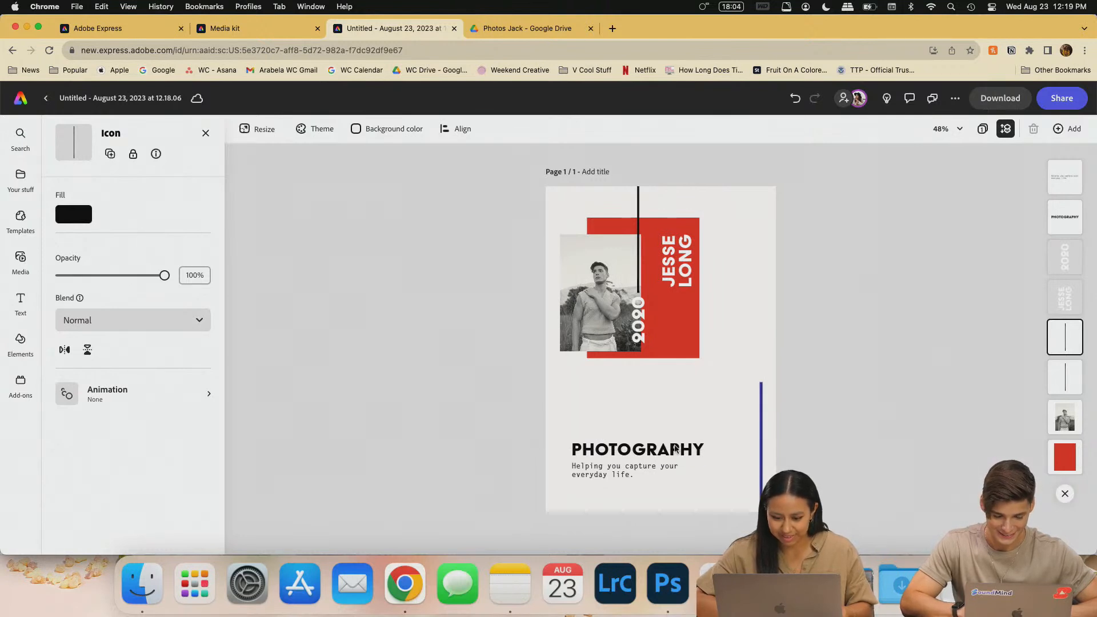
- Change the vertical year text on the red block from 2020 to 2023
click(683, 452)
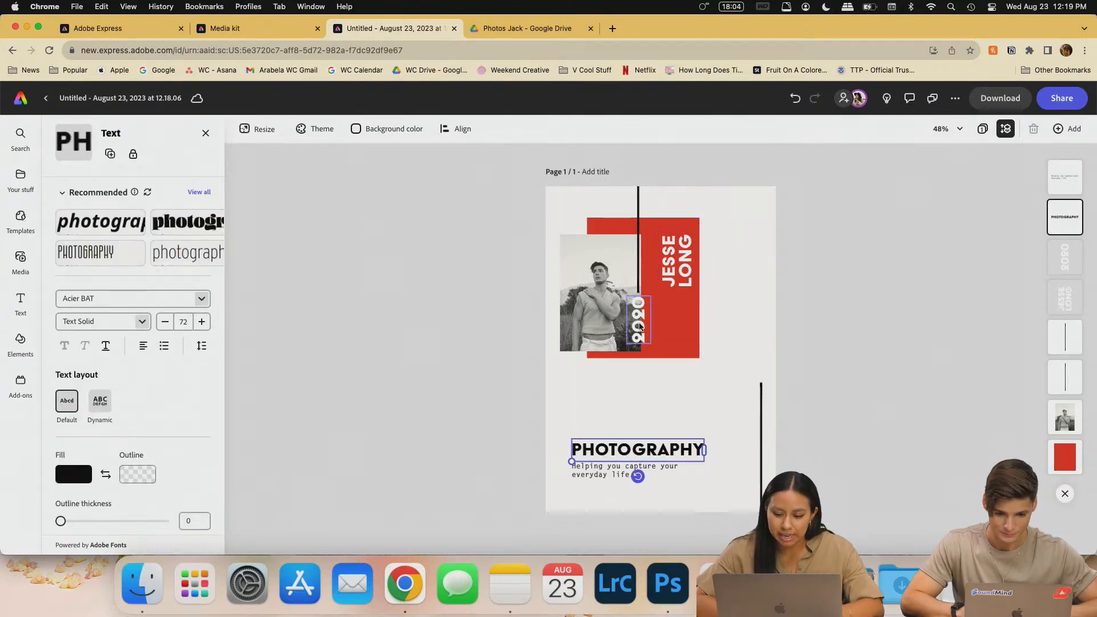
click(639, 327)
key(super+a)
click(639, 327)
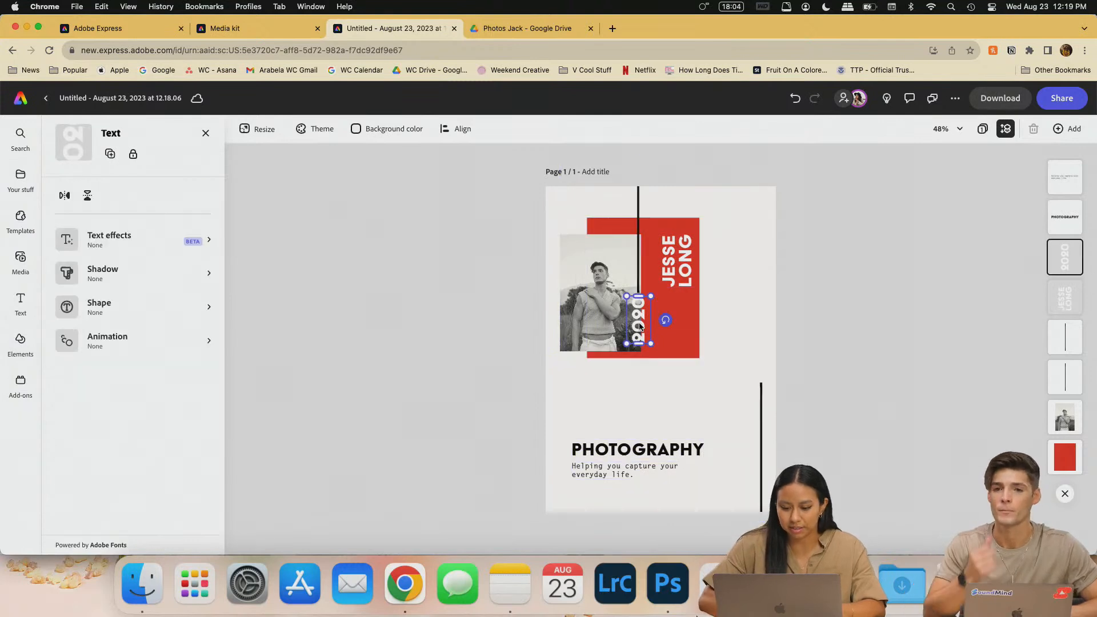
double_click(639, 322)
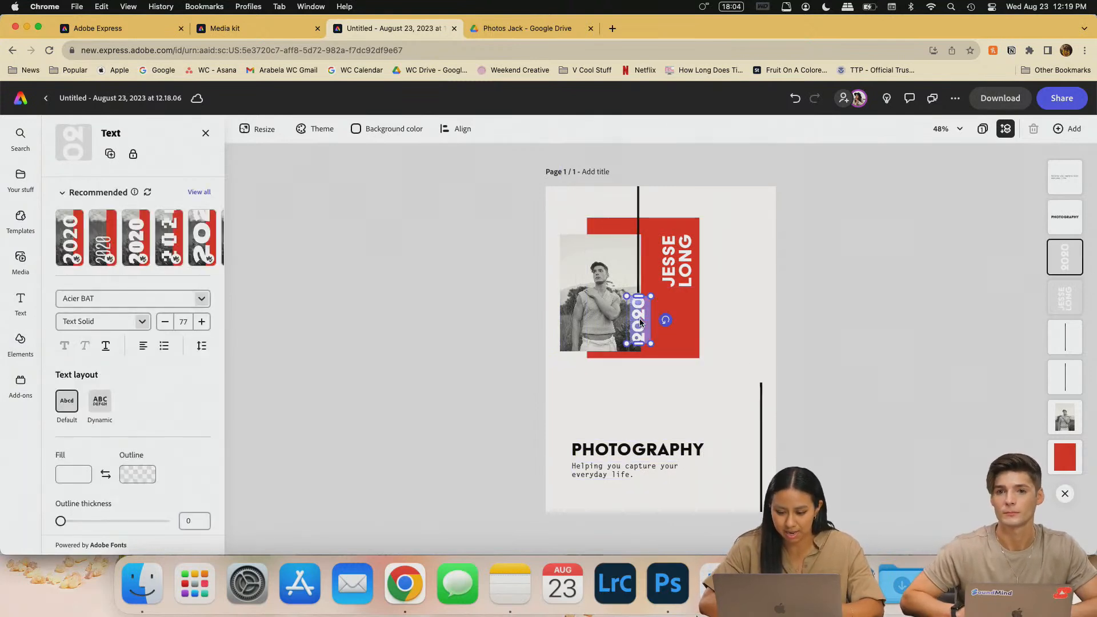
text(202)
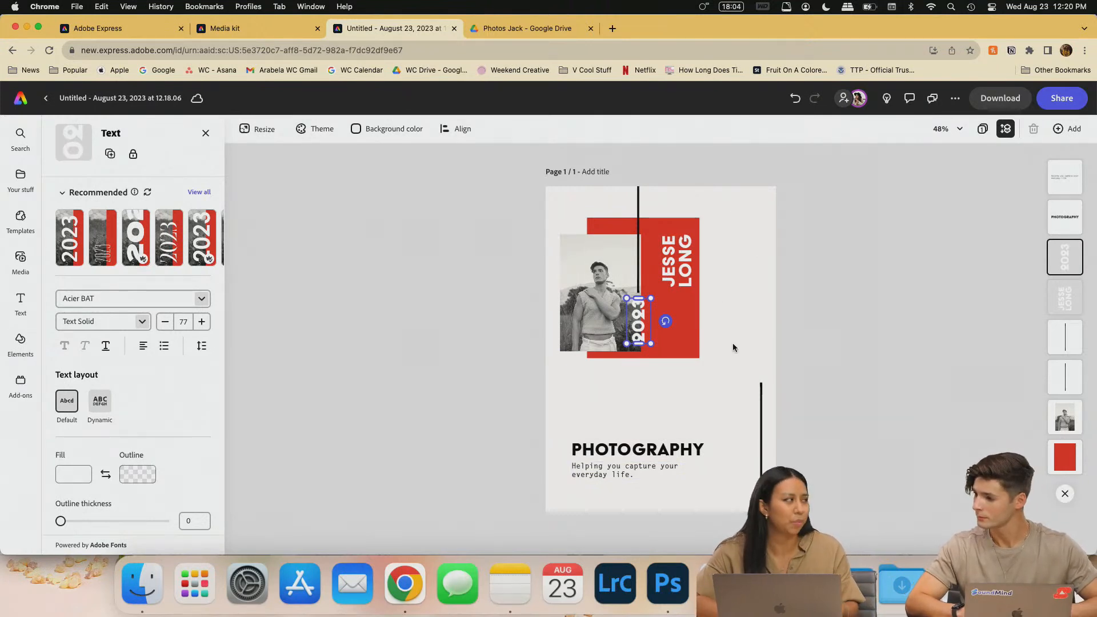
scroll(732, 342, up, 5)
scroll(732, 342, down, 3)
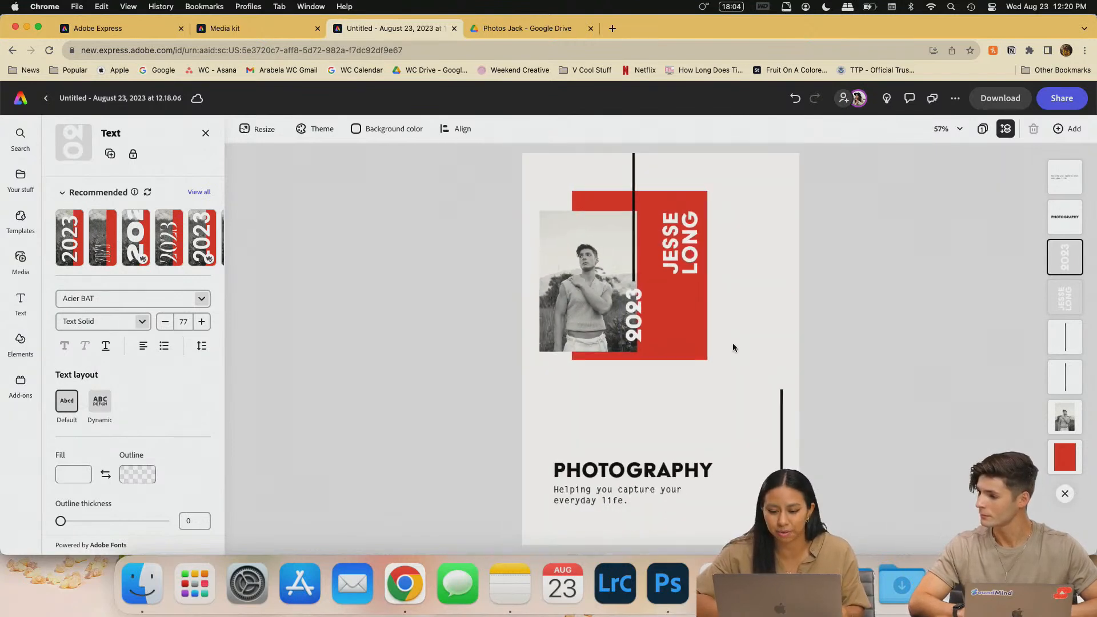
- Undo the accidental shift of the vertical black line
click(971, 371)
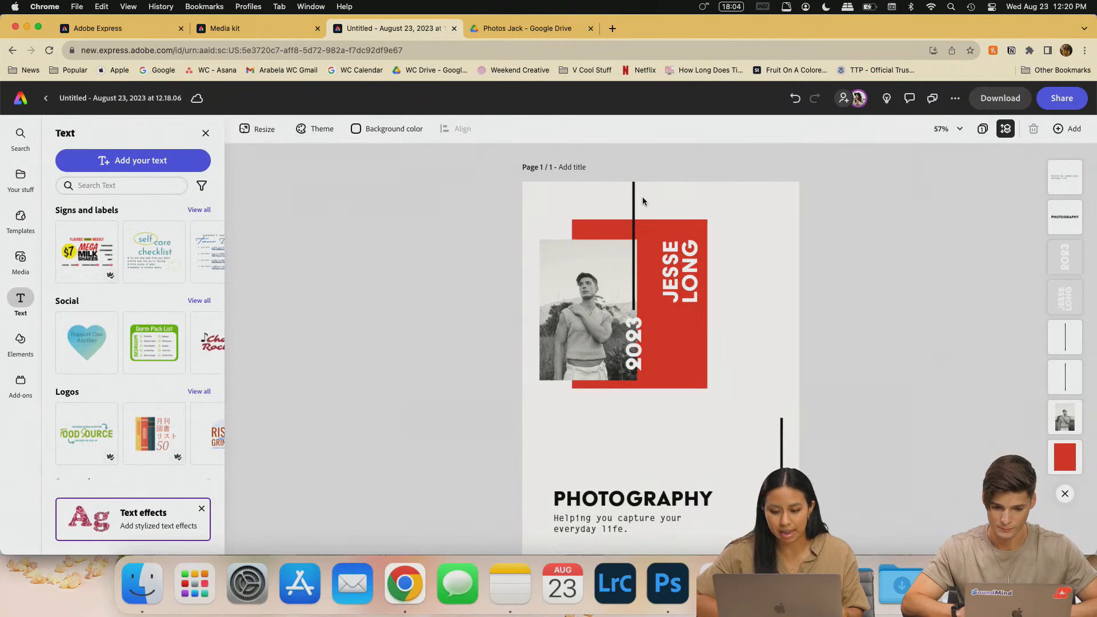
drag(633, 198, 628, 148)
key(super+z)
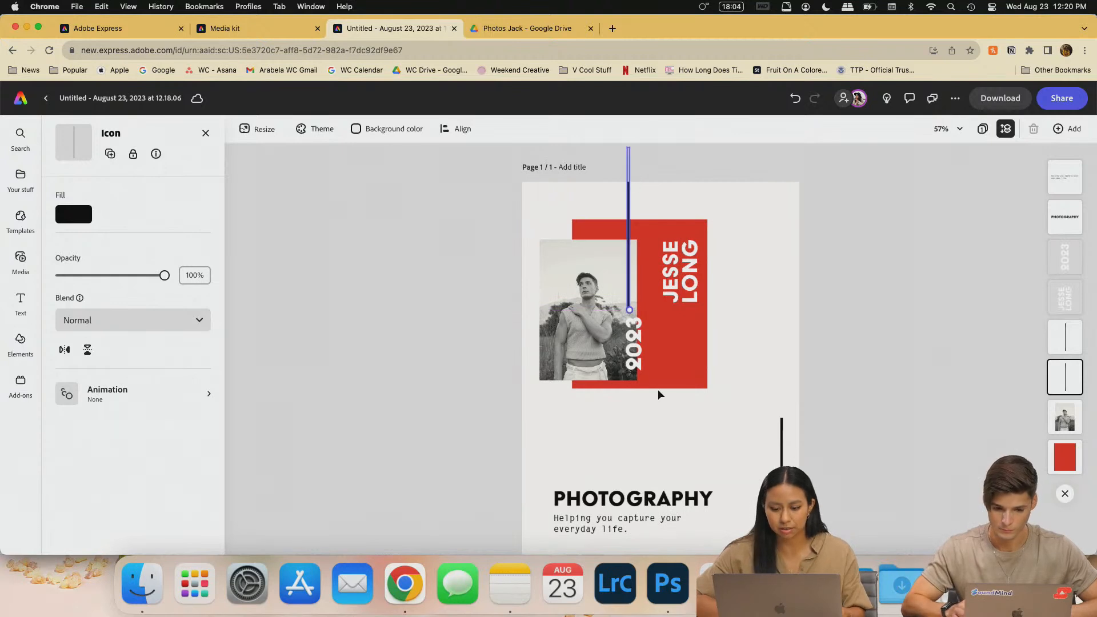
click(638, 357)
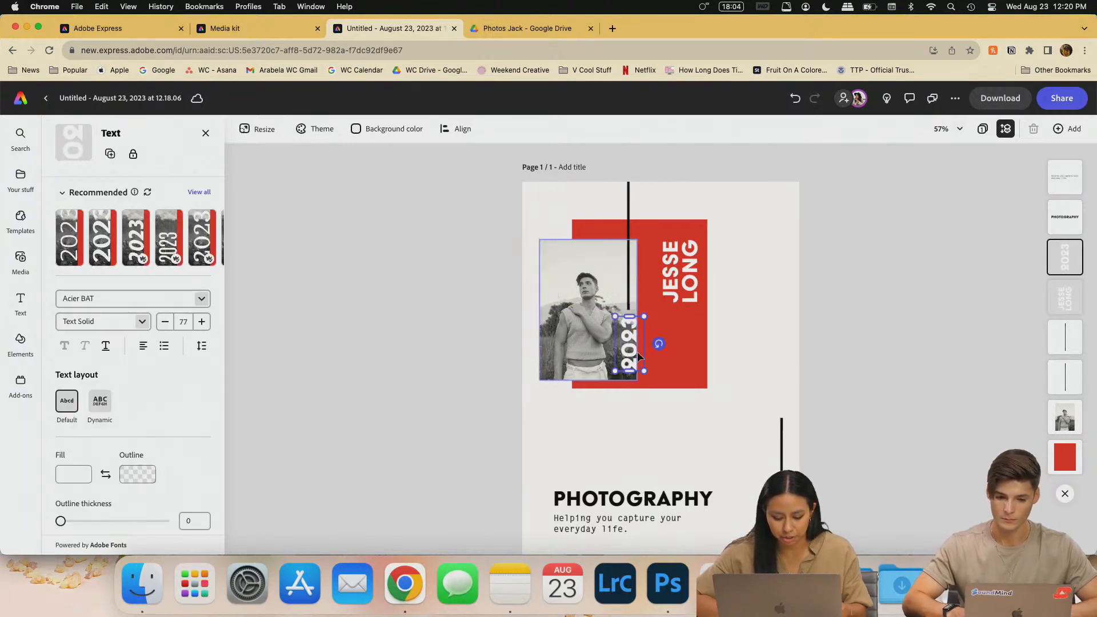
key(super+z)
click(666, 358)
double_click(680, 289)
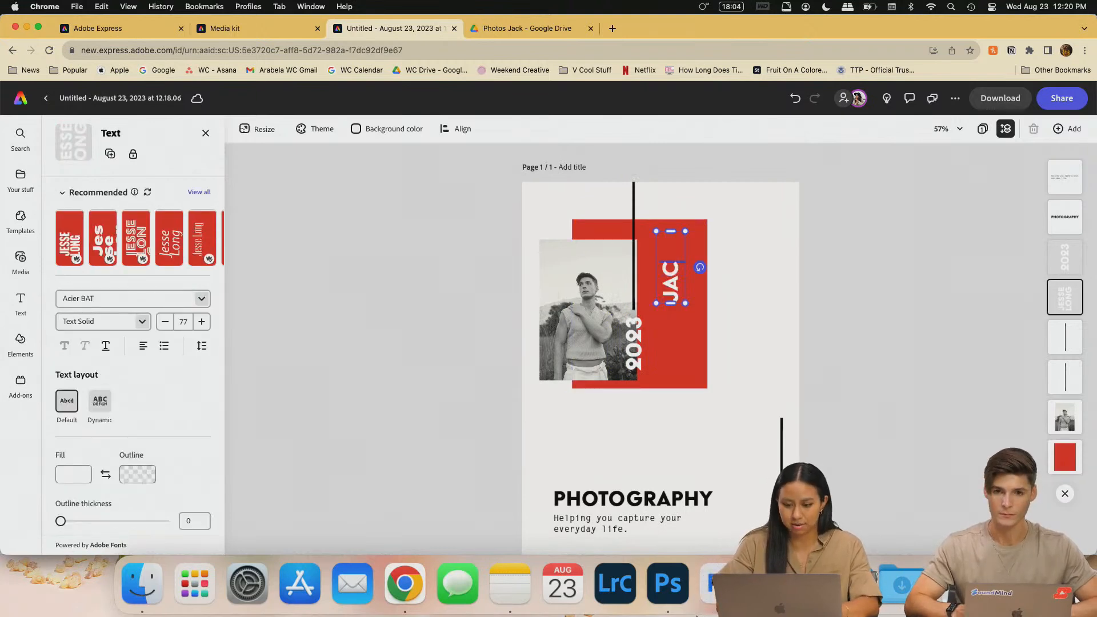
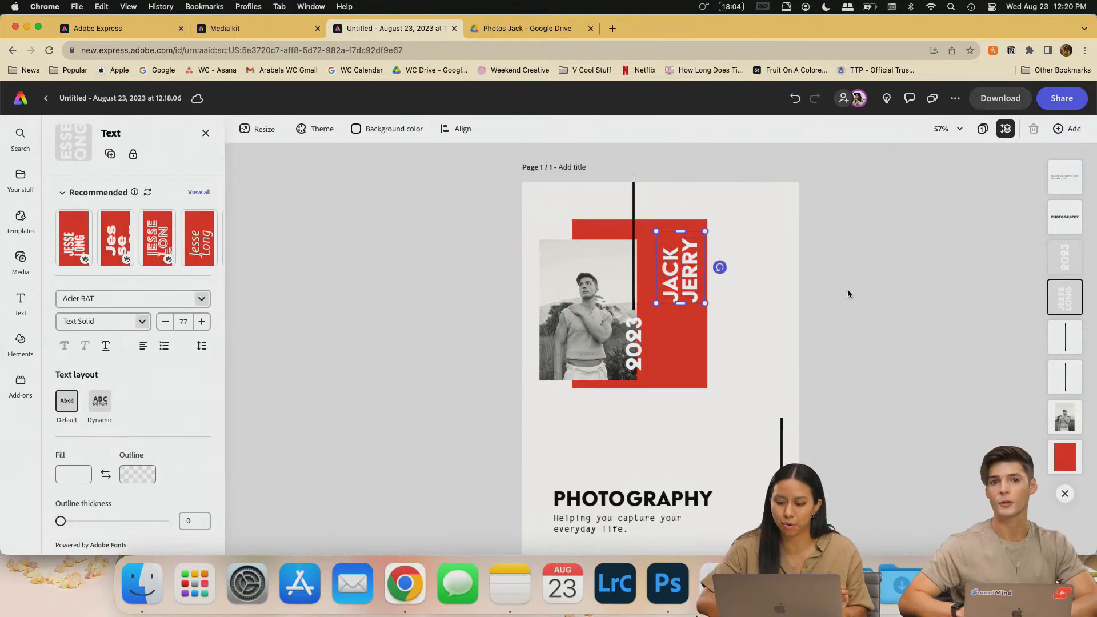
click(821, 369)
click(681, 302)
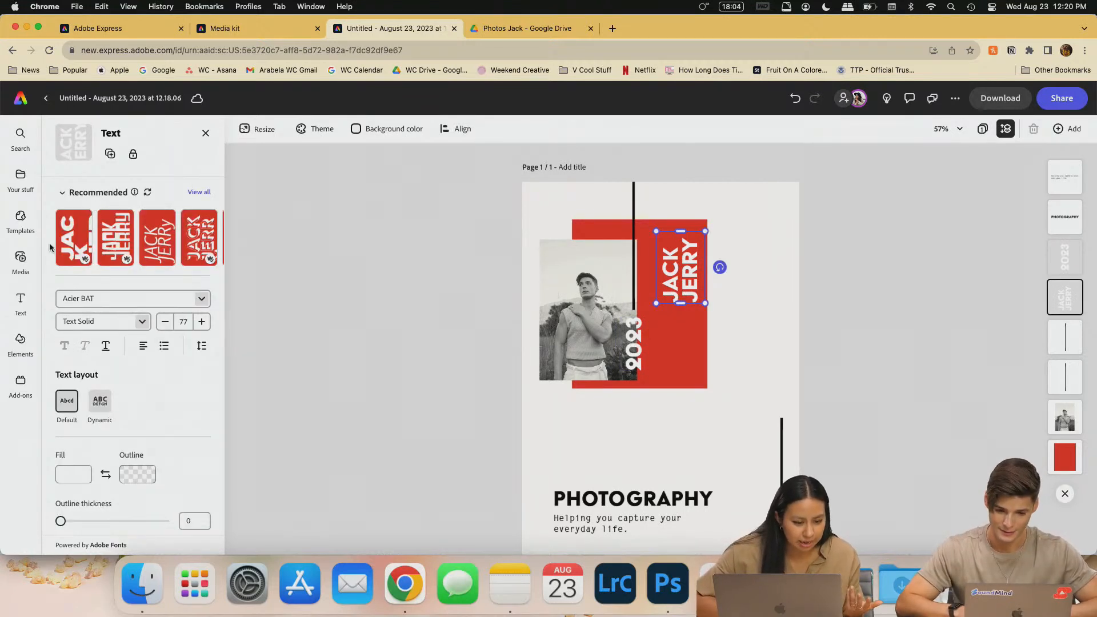
click(203, 238)
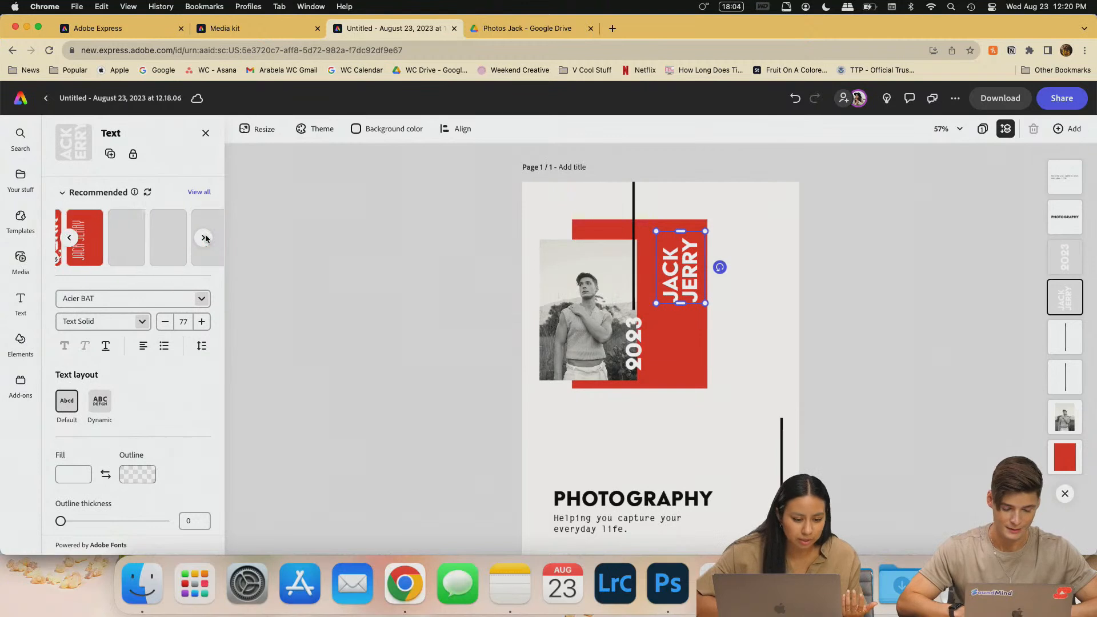
click(110, 236)
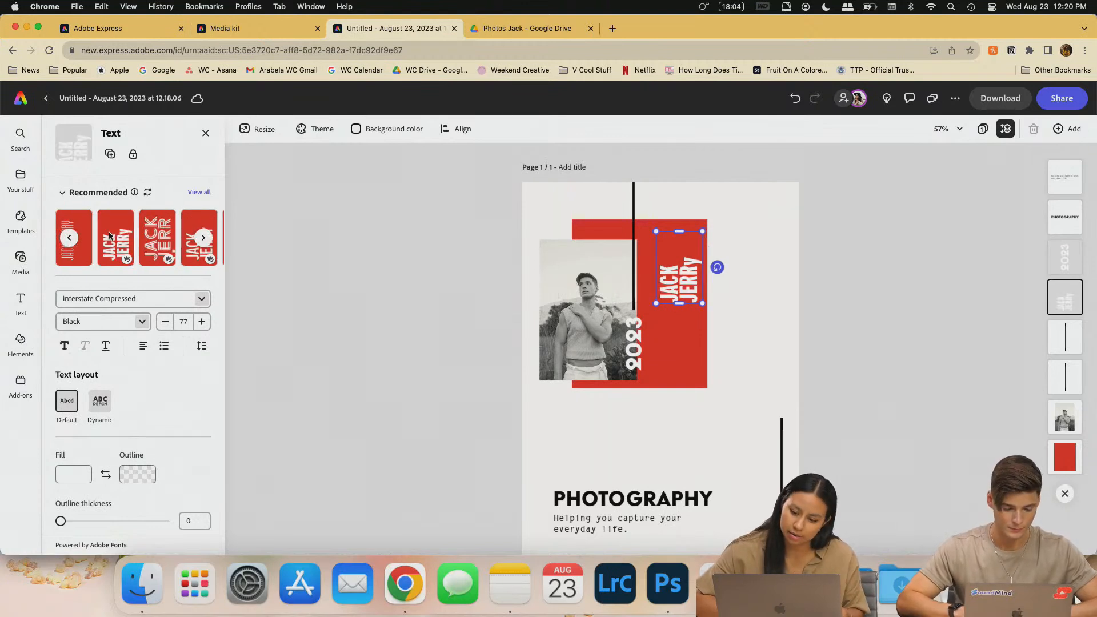
click(150, 242)
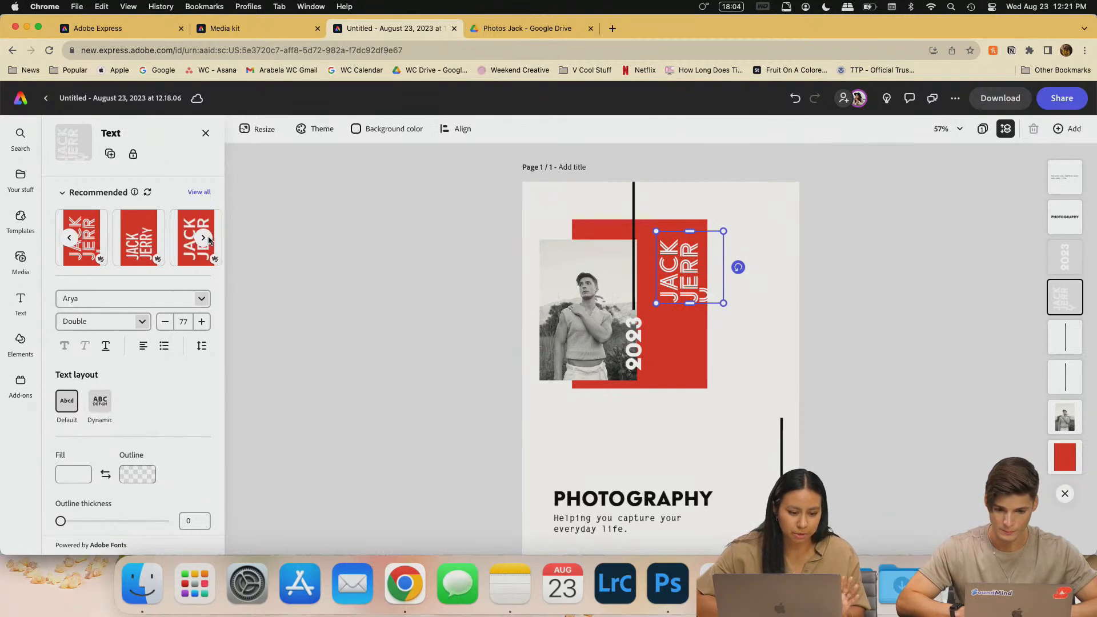
click(201, 239)
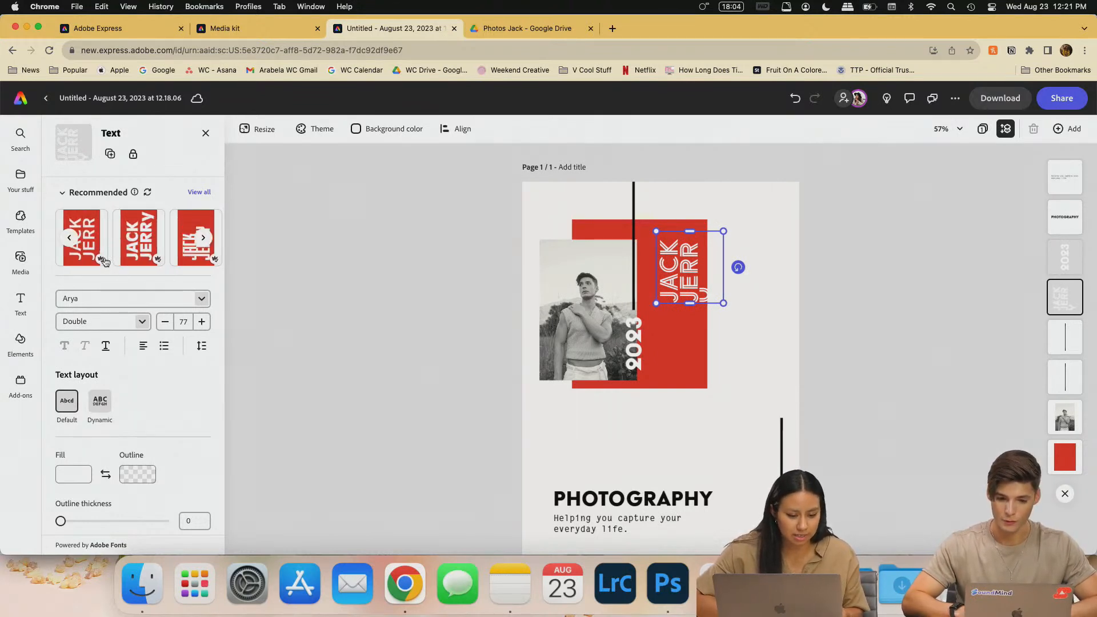
click(203, 239)
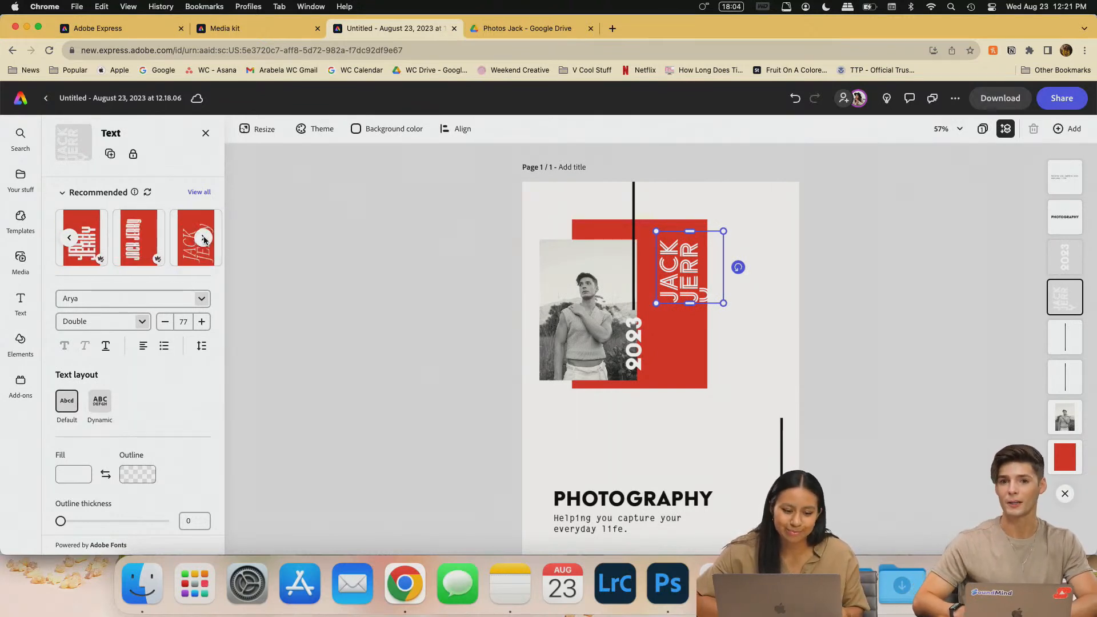
click(203, 239)
click(203, 239)
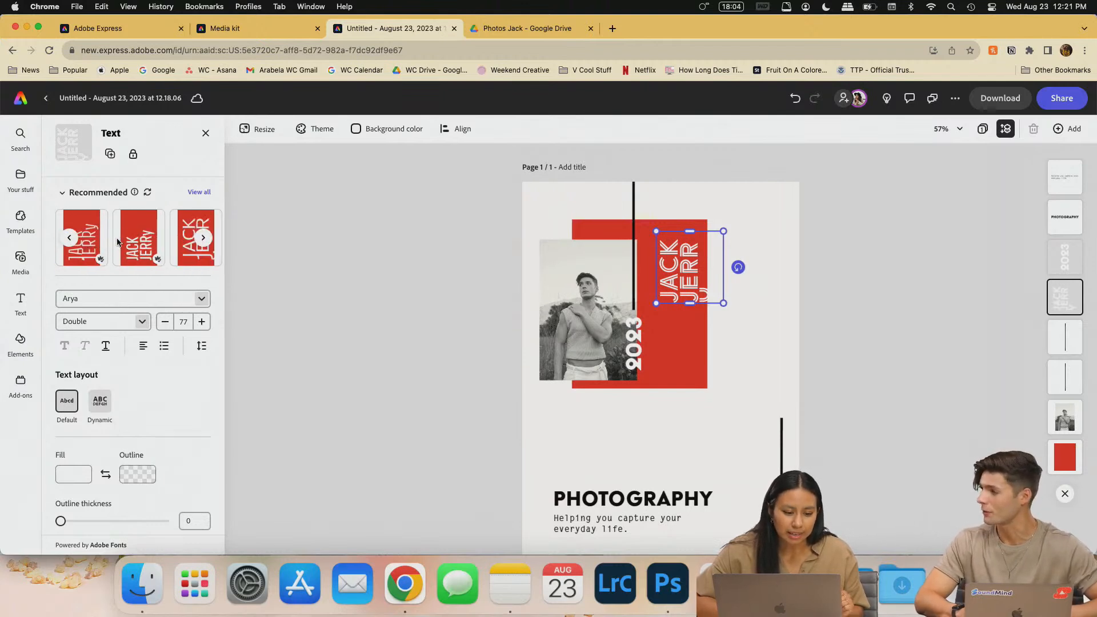
click(69, 238)
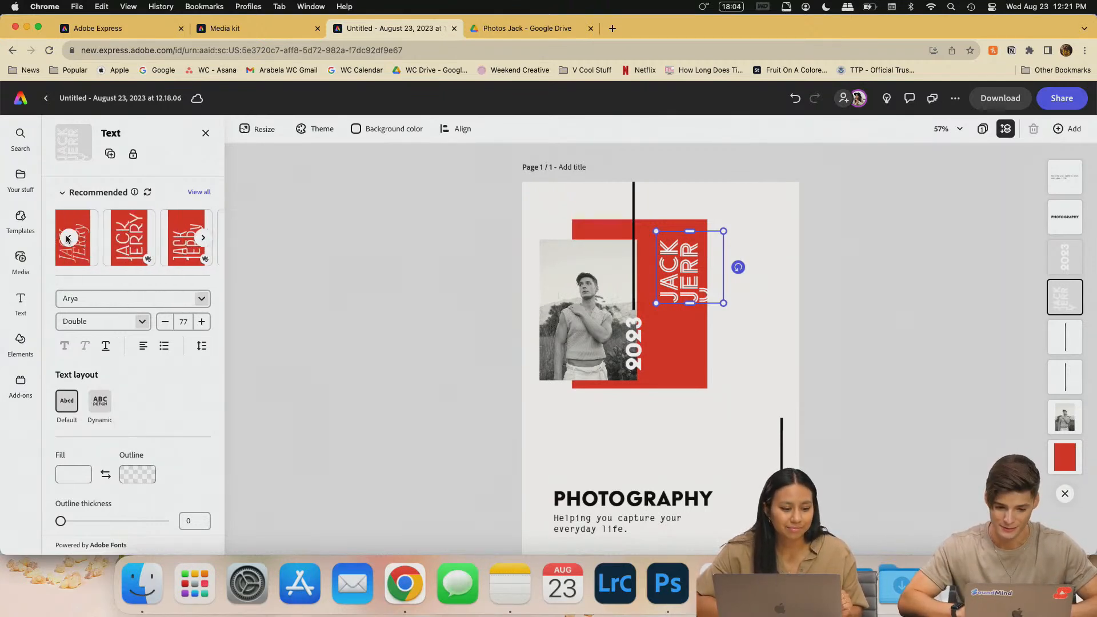
click(73, 237)
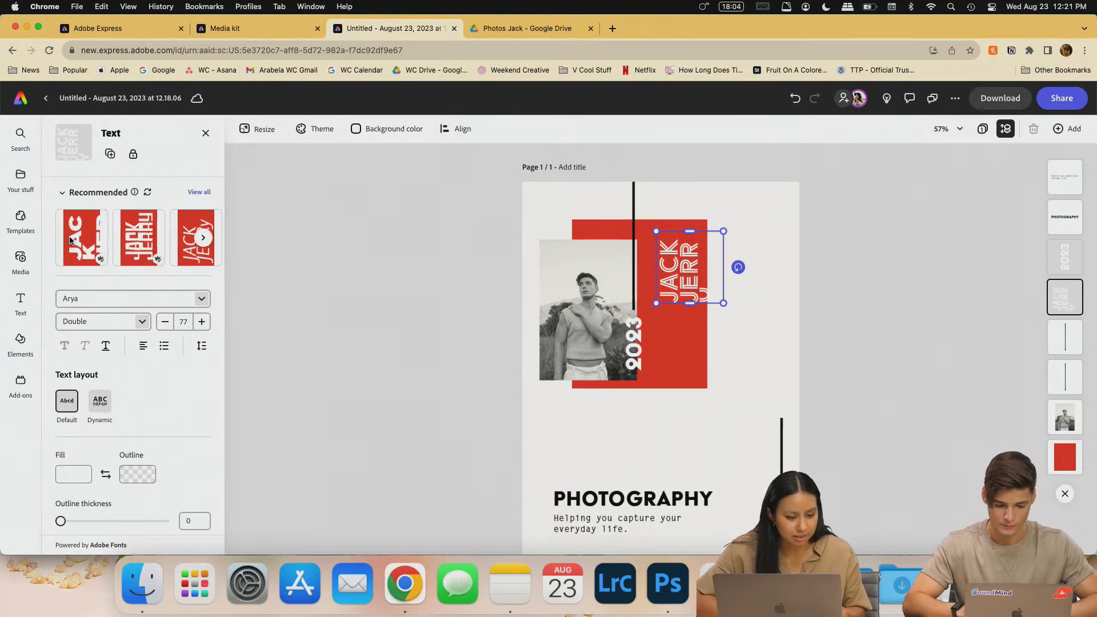
key(super+z)
key(super+z)
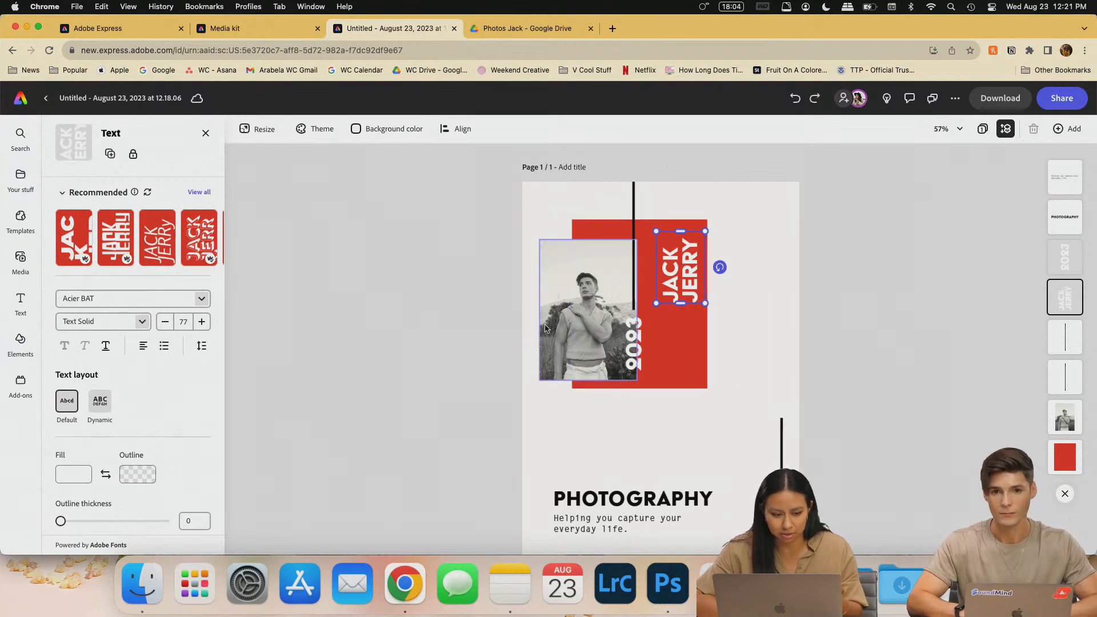
scroll(768, 390, down, 2)
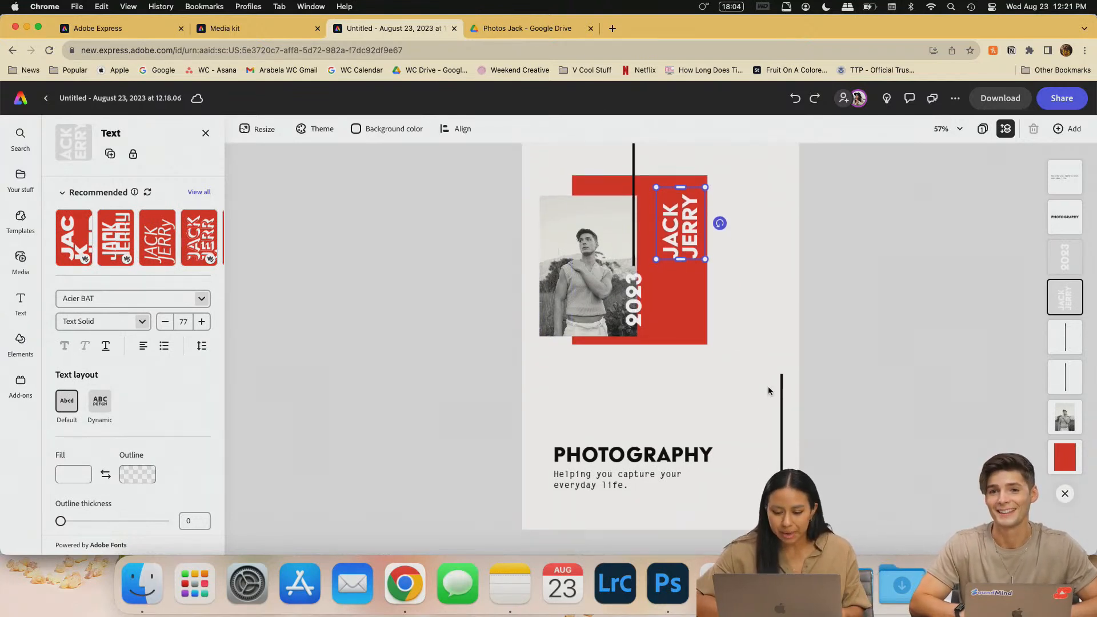
click(714, 403)
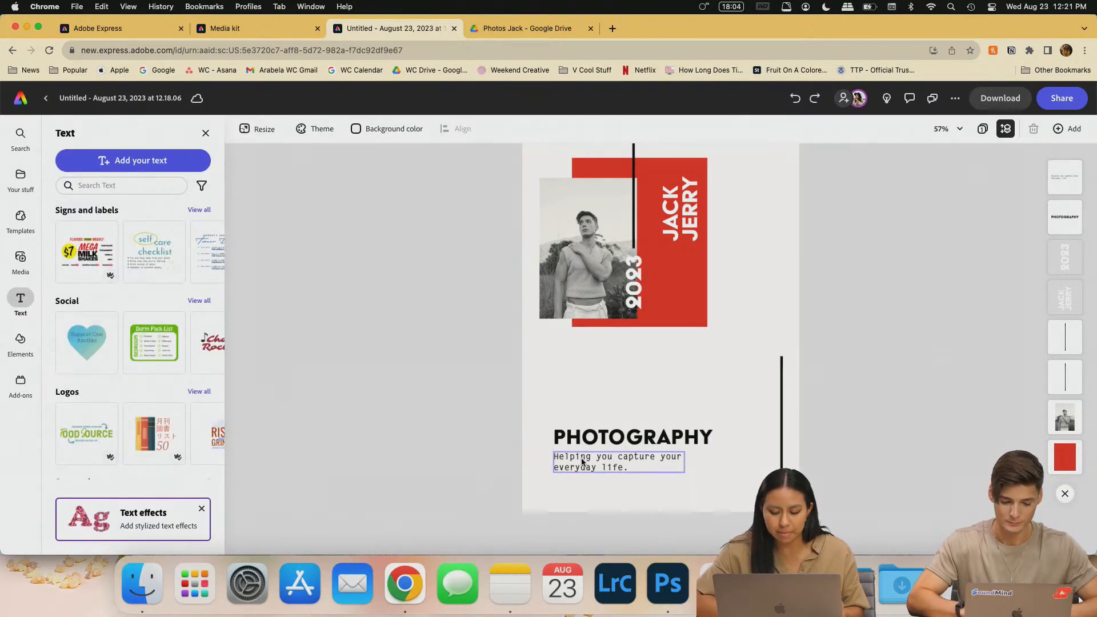
- Retype the PHOTOGRAPHY heading as 'BOOK ME!' and move it up beneath the photo block
click(609, 445)
double_click(632, 442)
text(BOOK ME!)
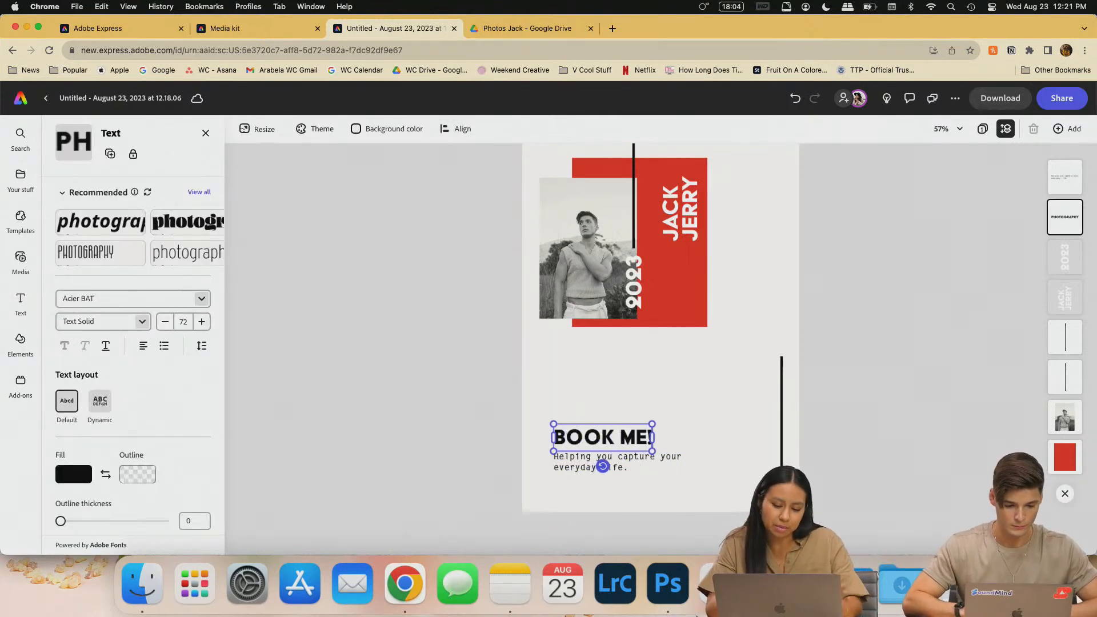
key(BackSpace)
text(!)
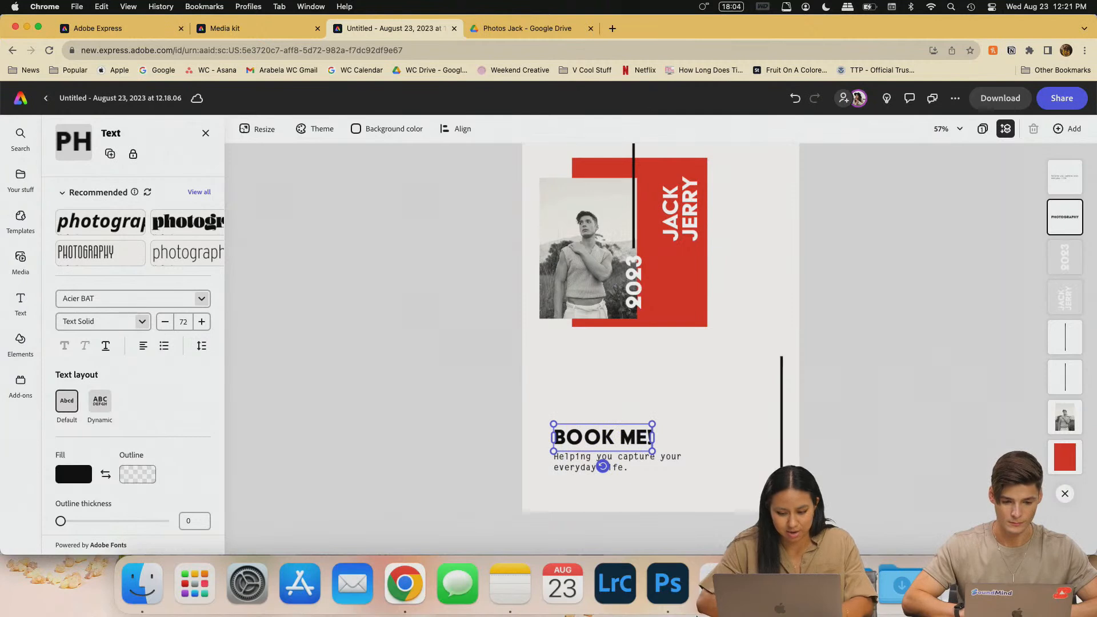
click(958, 390)
drag(620, 445, 597, 358)
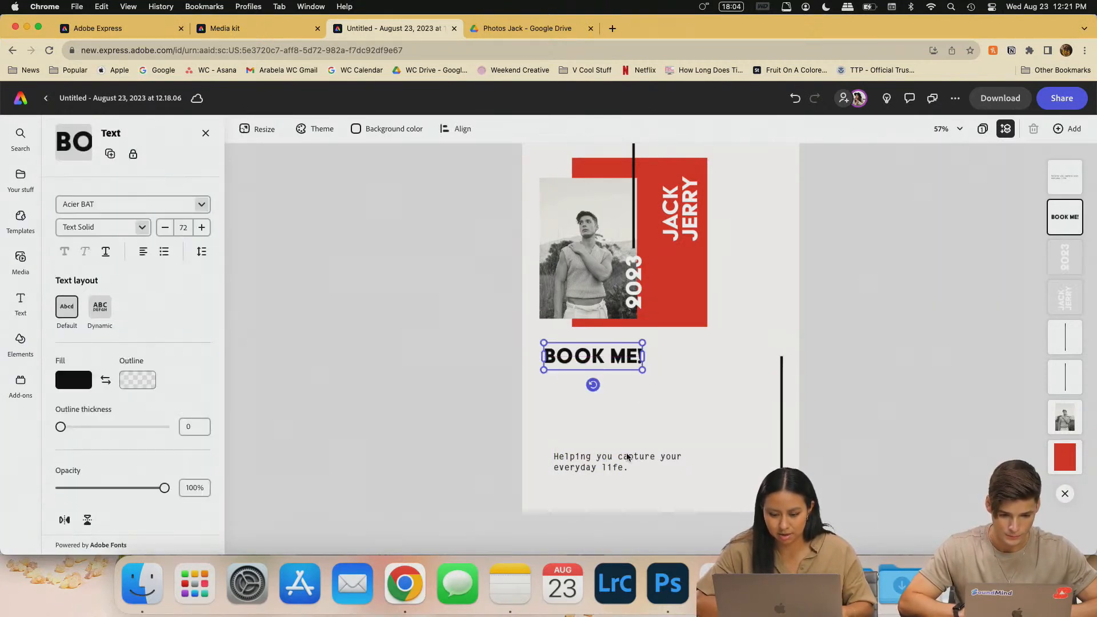
click(612, 465)
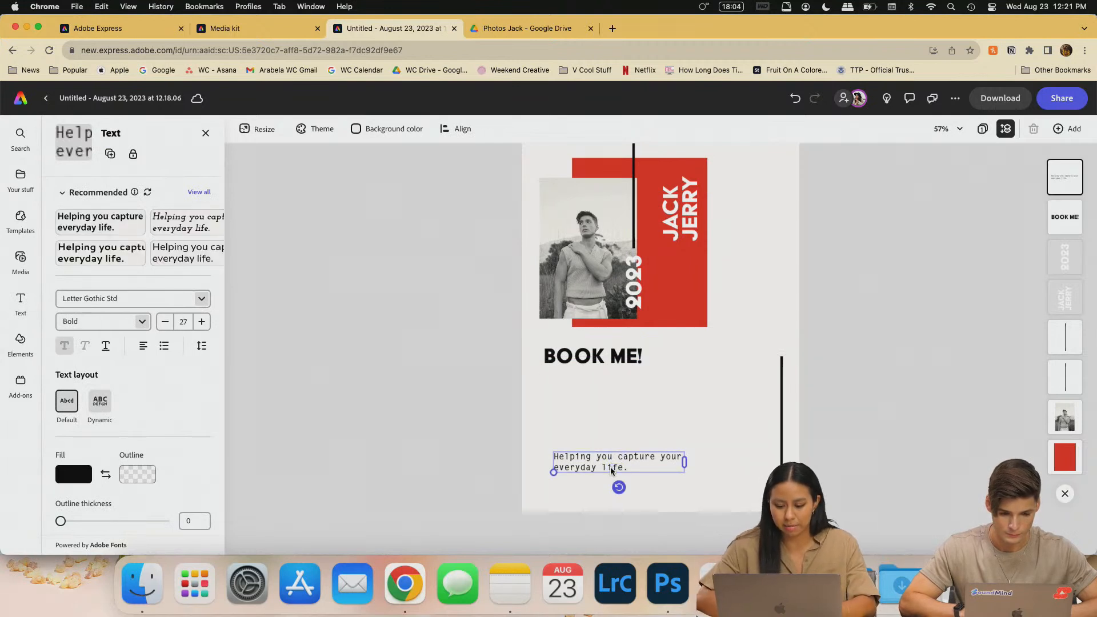
double_click(638, 468)
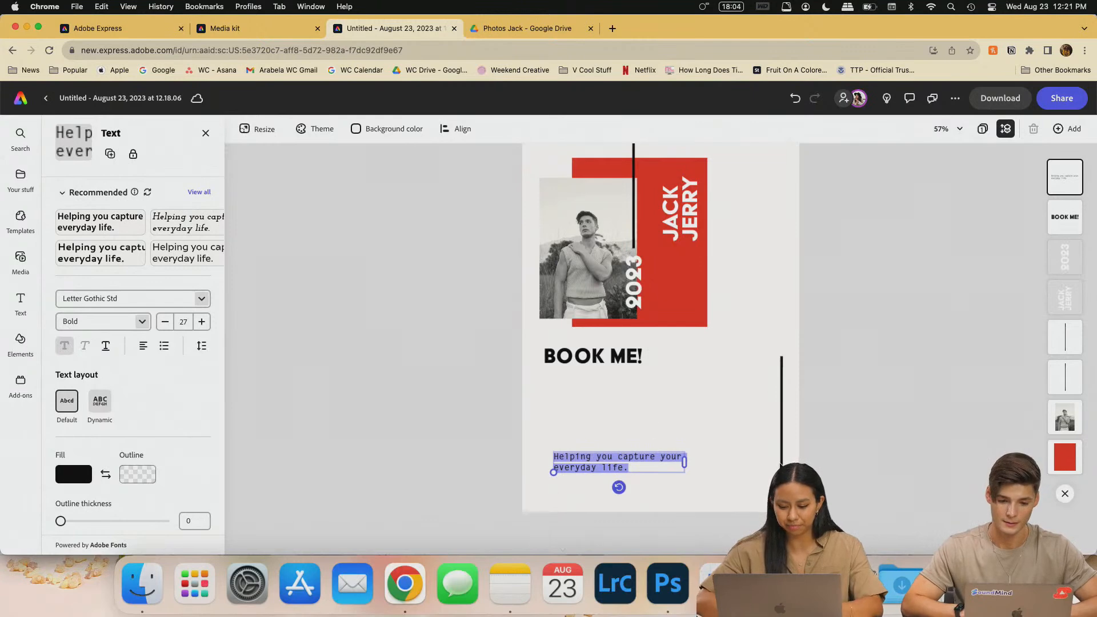
text(Hi)
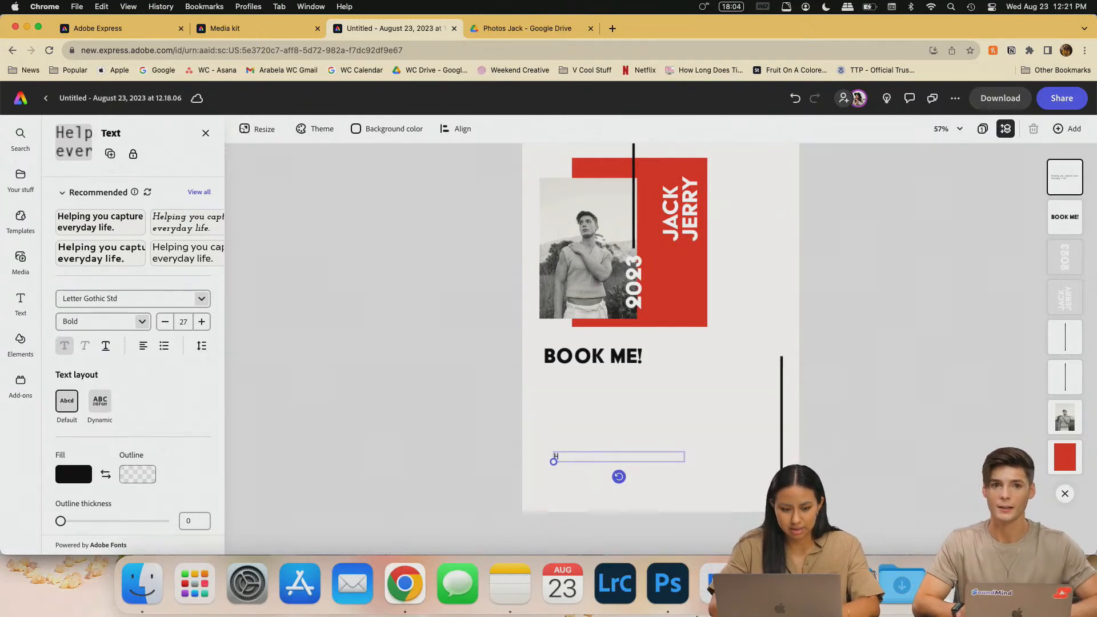
click(244, 23)
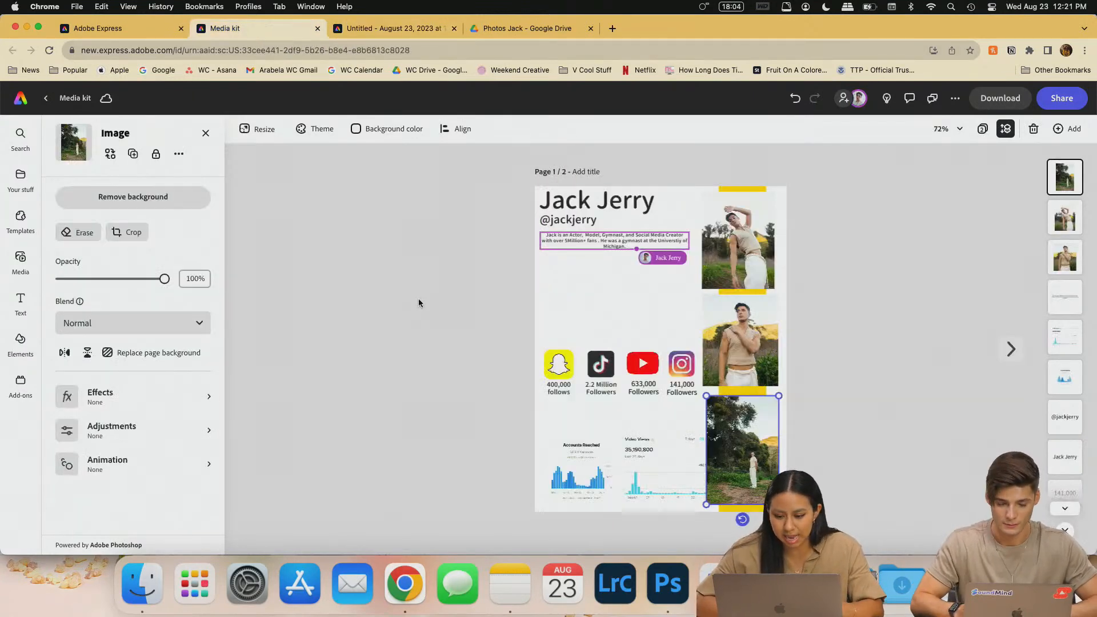
scroll(457, 278, up, 5)
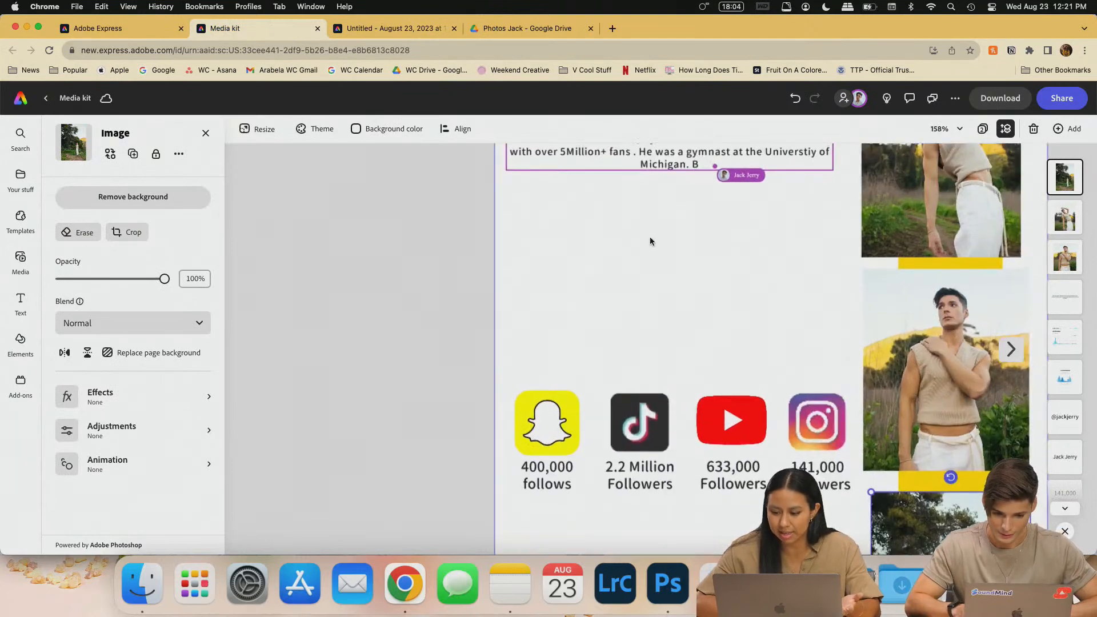
scroll(650, 240, up, 3)
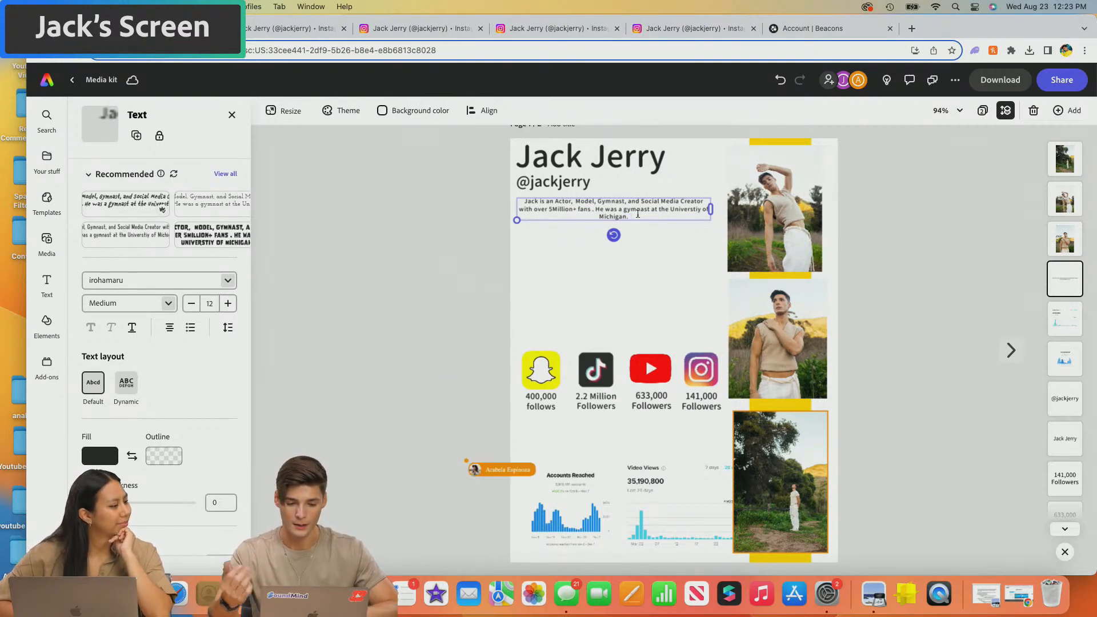
- Bring the Apple Notes Media Kit note forward and scroll to the bio's last paragraph
key(super+Tab)
scroll(434, 390, down, 3)
scroll(434, 390, down, 3)
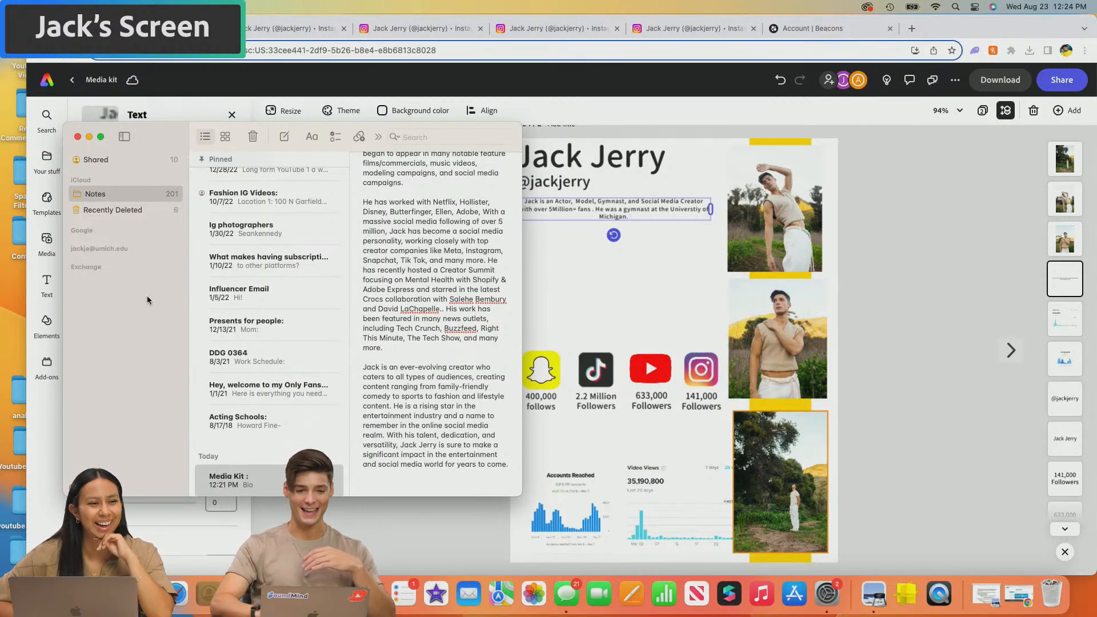
- Copy the 'Jack is an ever-evolving creator' paragraph from Notes and return to the Express design
click(78, 137)
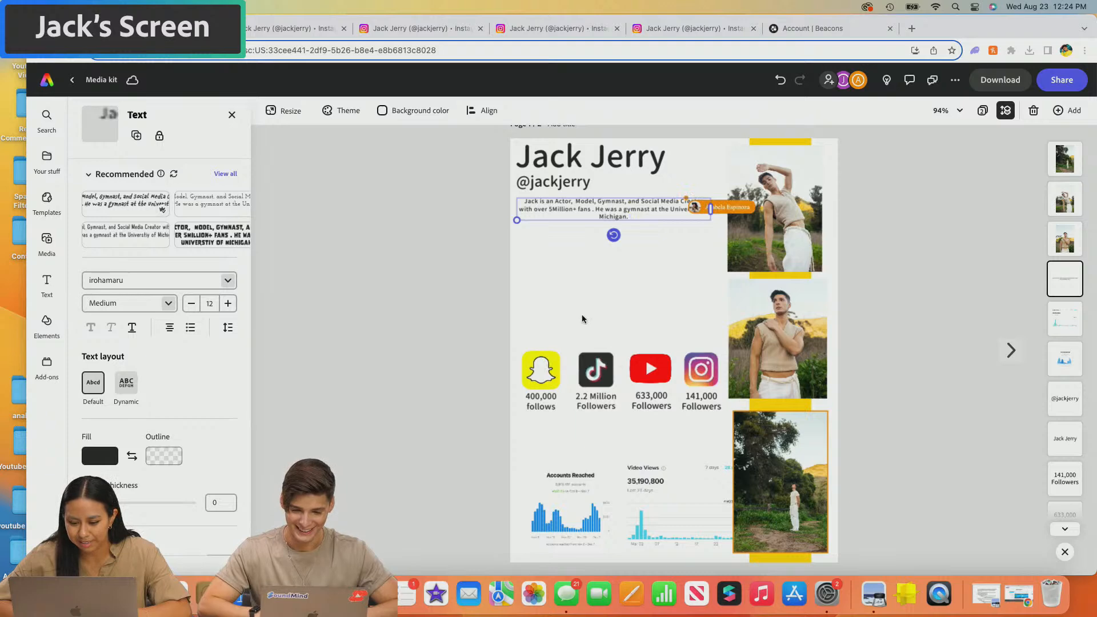
key(super+Tab)
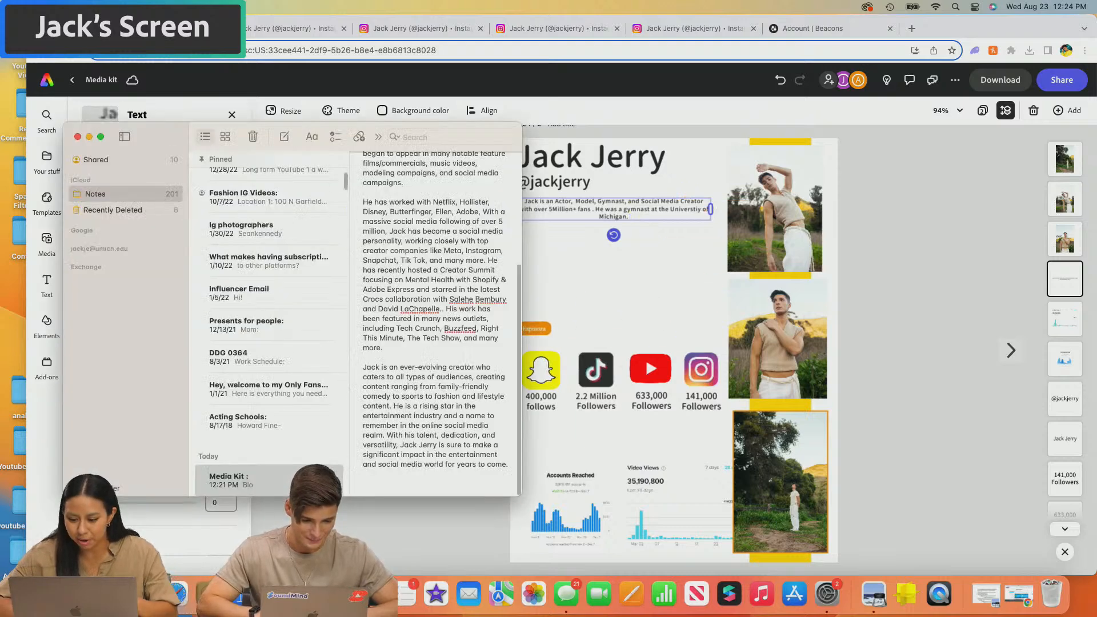
drag(364, 368, 508, 464)
key(super+c)
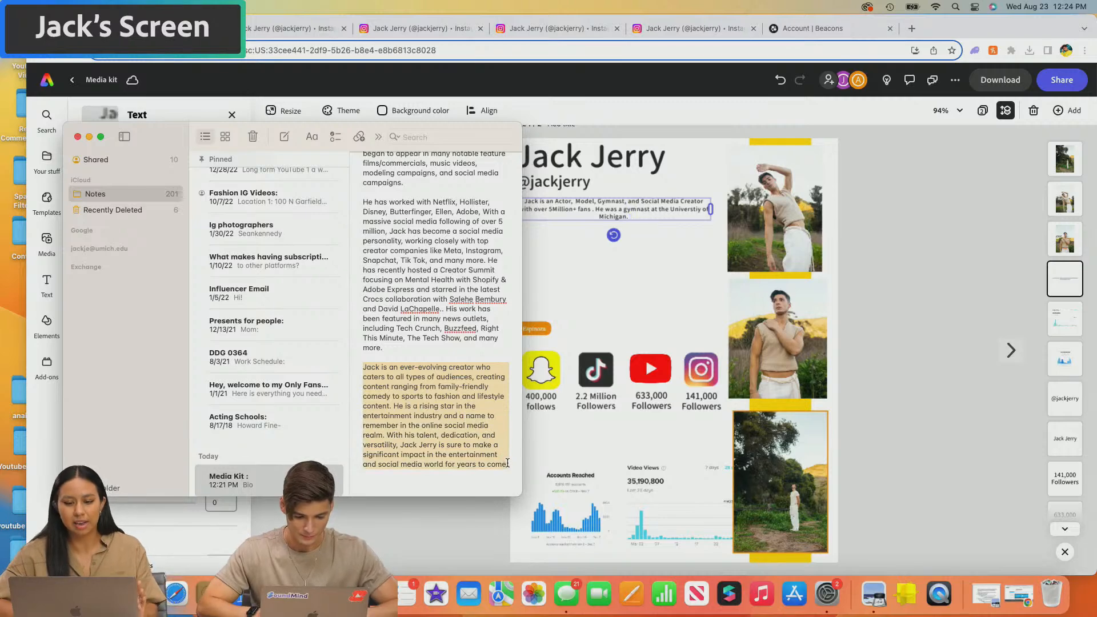
key(super+Tab)
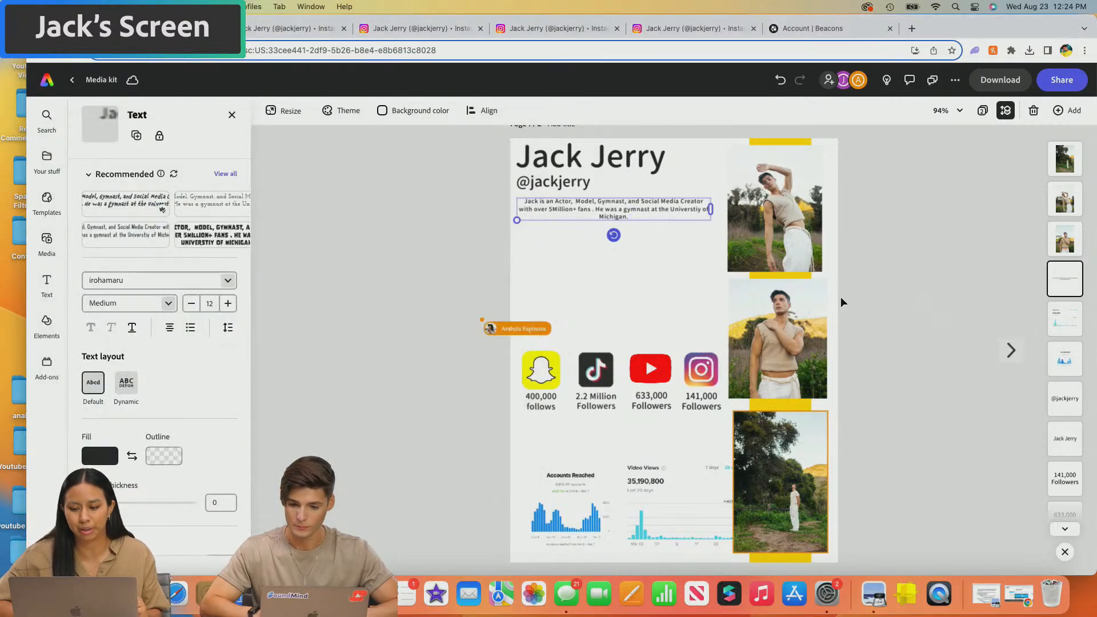
- Add a size 14 text box with the pasted 'ever-evolving creator' paragraph just above the social icons
click(47, 281)
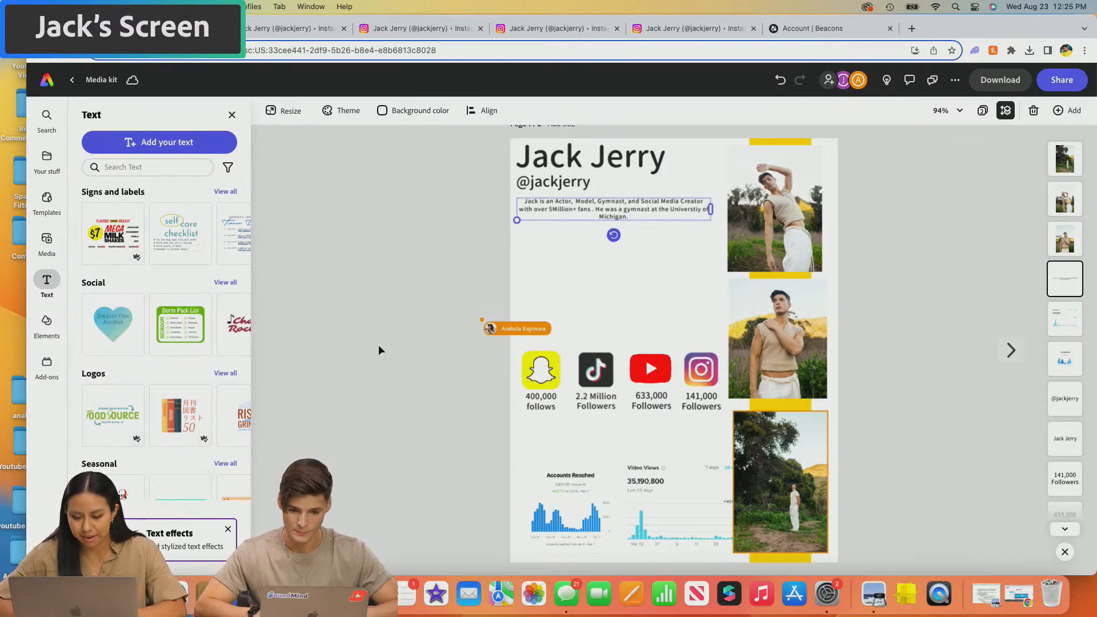
scroll(431, 262, up, 1)
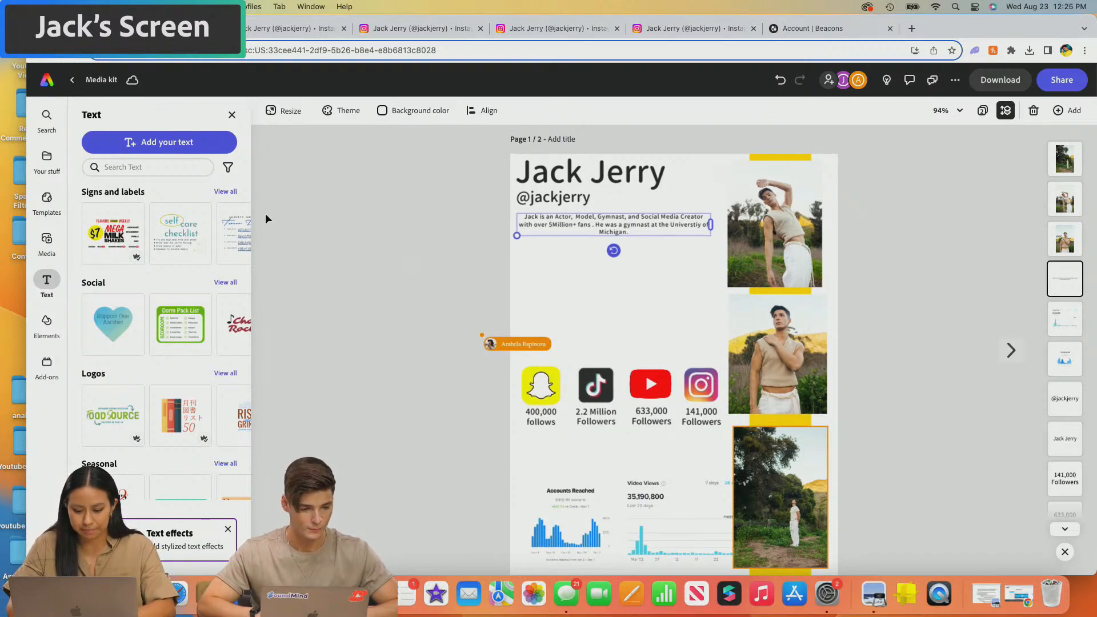
click(159, 142)
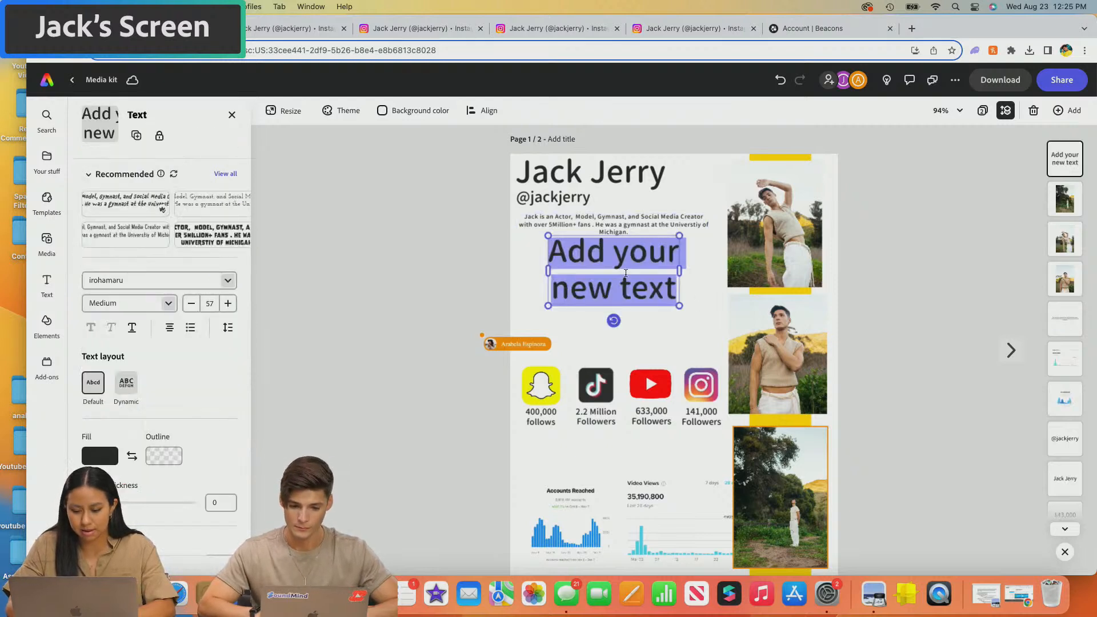
click(210, 303)
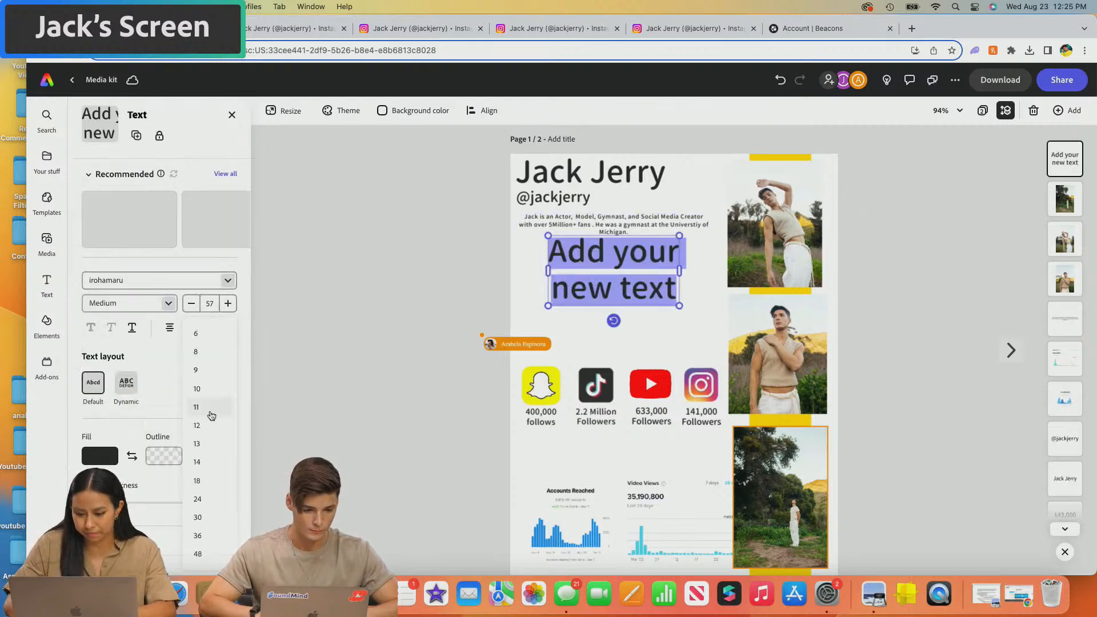
click(207, 460)
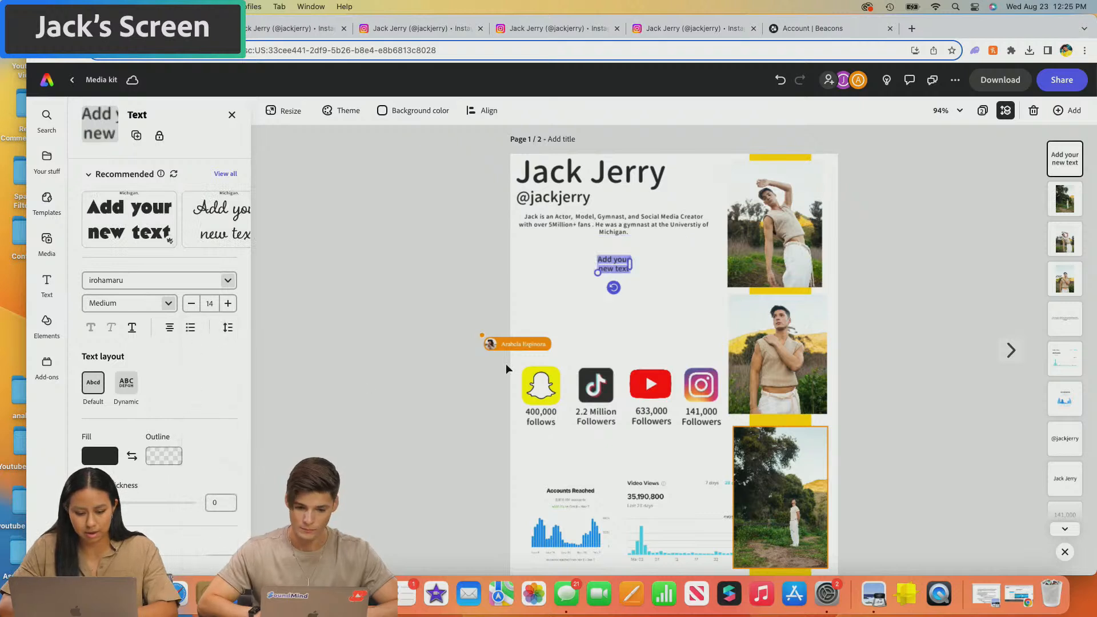
key(super+v)
drag(633, 254, 632, 284)
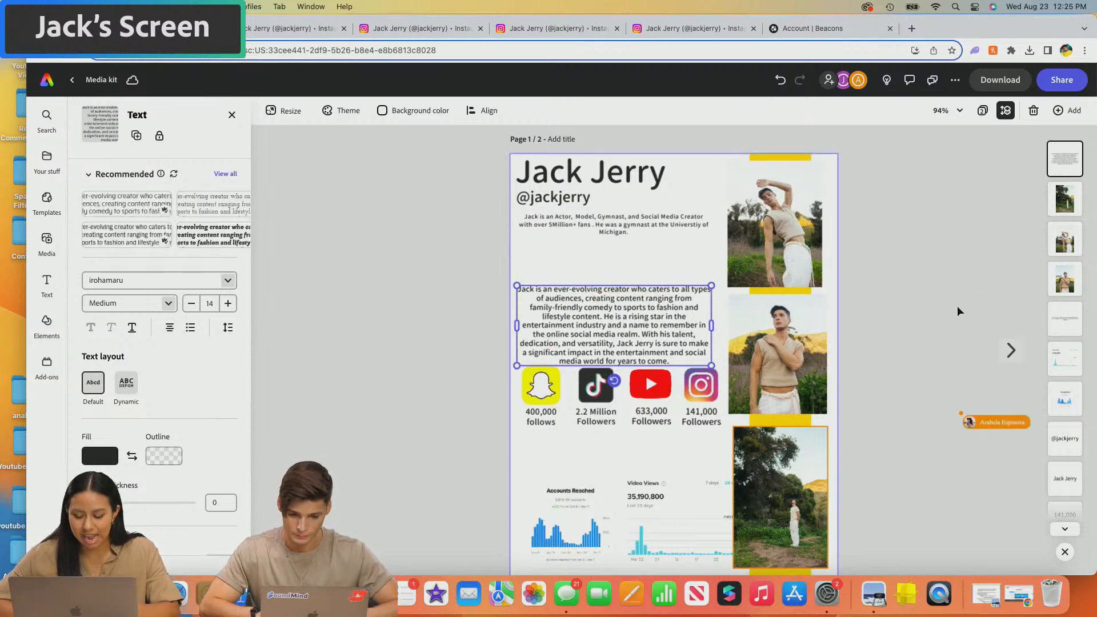
click(439, 295)
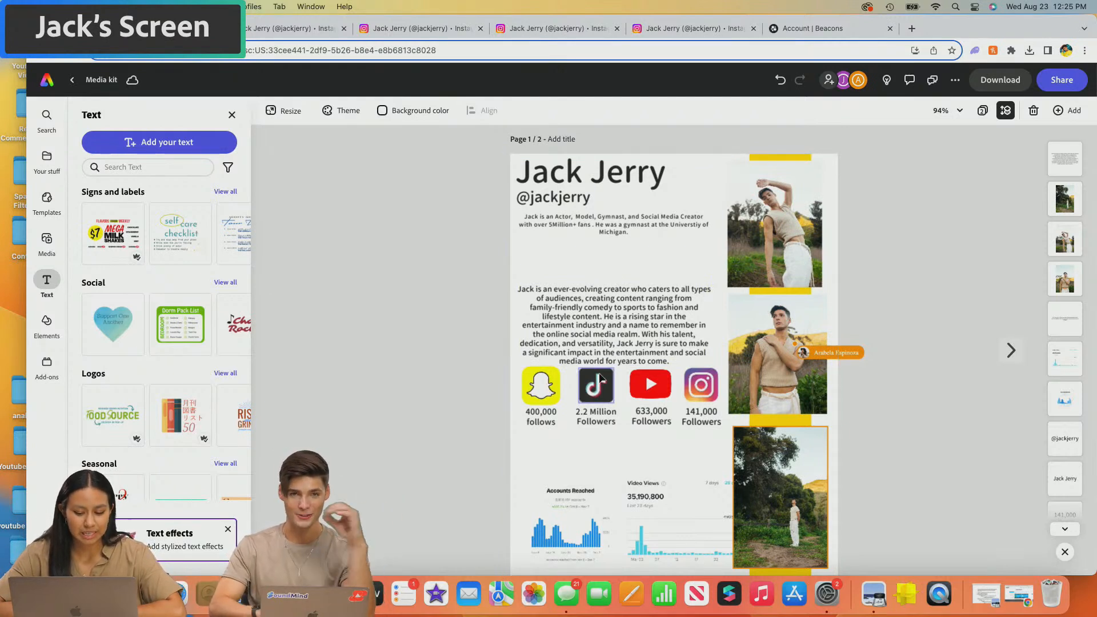
- Move the Snapchat, TikTok, YouTube and Instagram icons and their follower counts lower on the page
click(541, 417)
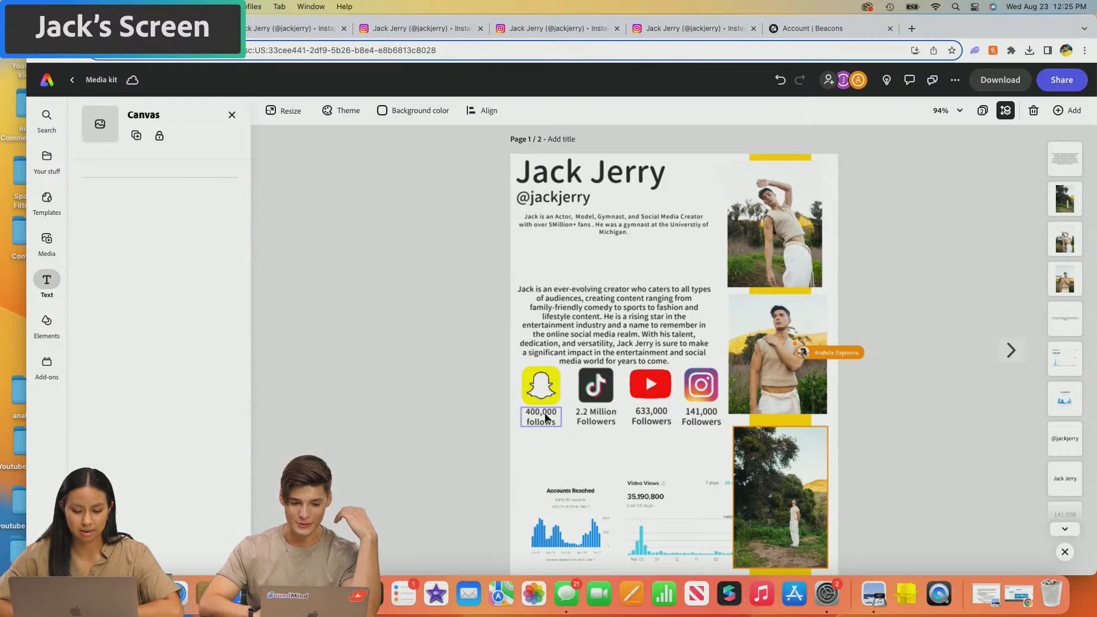
drag(543, 418, 541, 448)
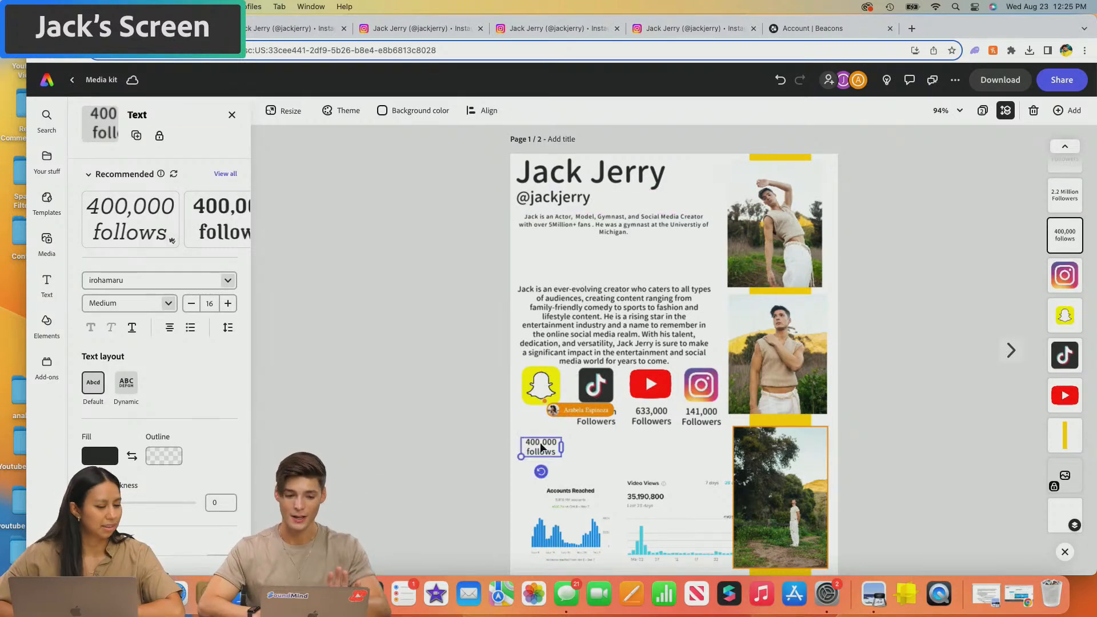
drag(540, 388, 594, 443)
drag(595, 389, 647, 441)
click(648, 409)
drag(650, 384, 701, 444)
drag(706, 385, 707, 408)
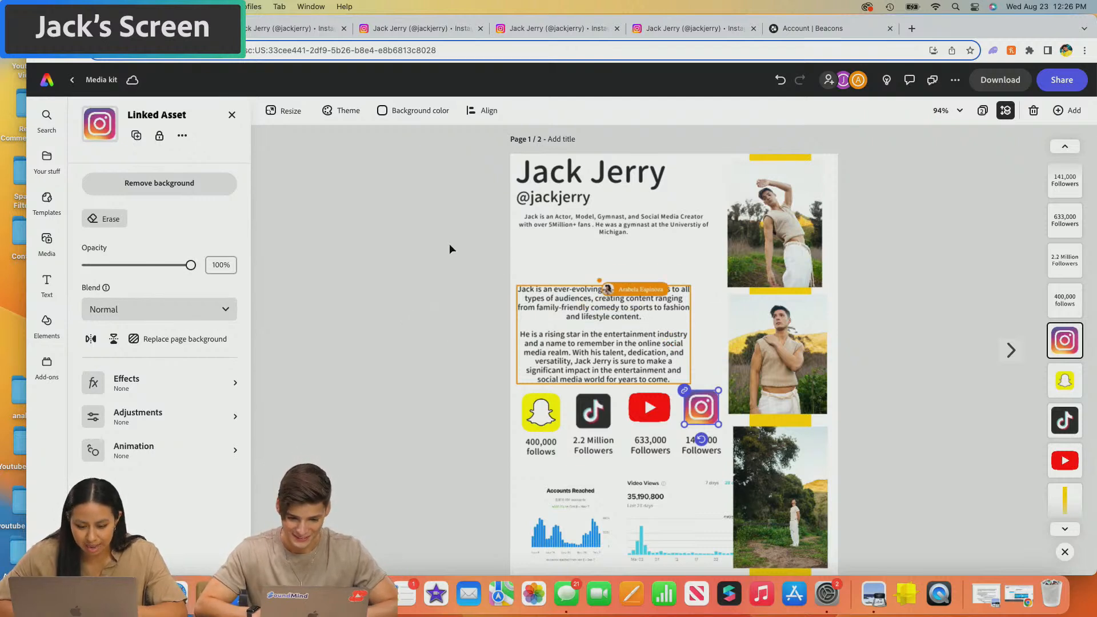
click(561, 223)
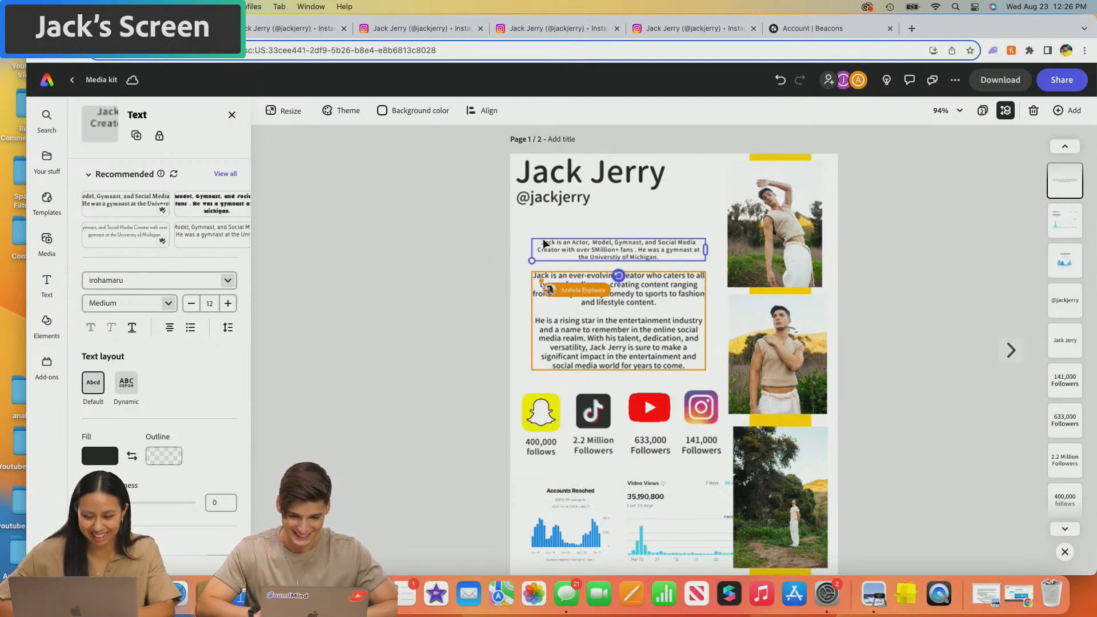
double_click(570, 248)
drag(662, 257, 540, 241)
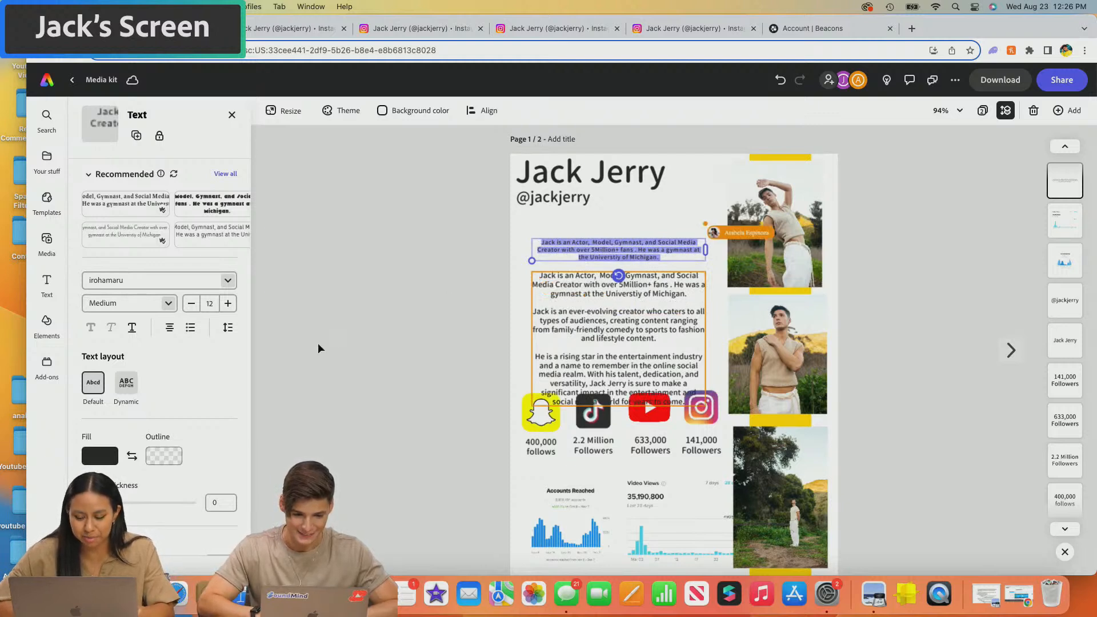
key(BackSpace)
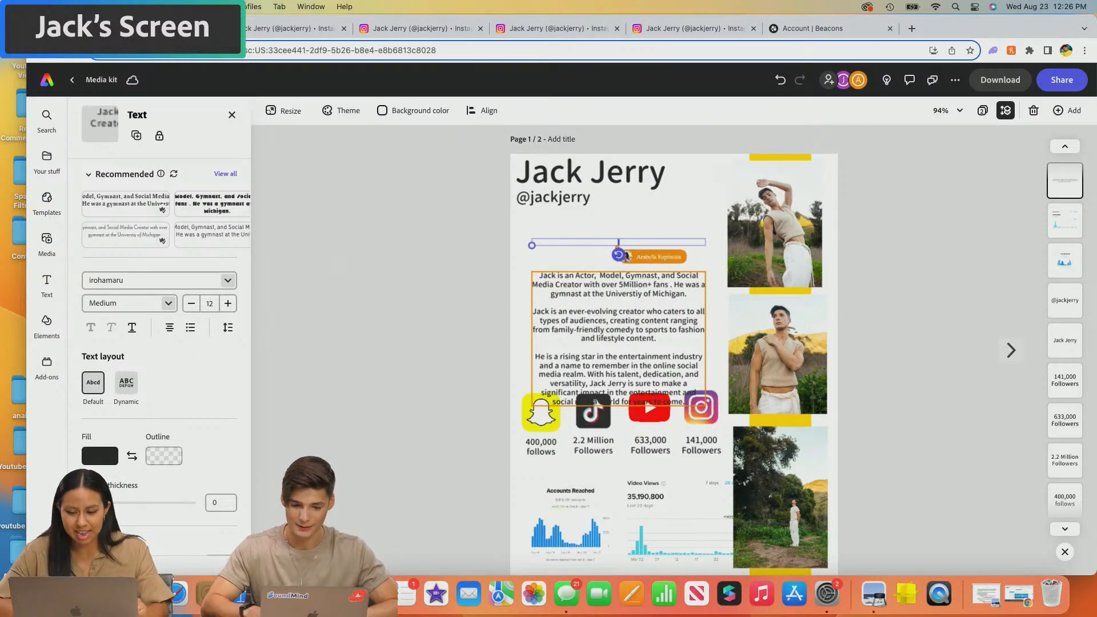
click(365, 230)
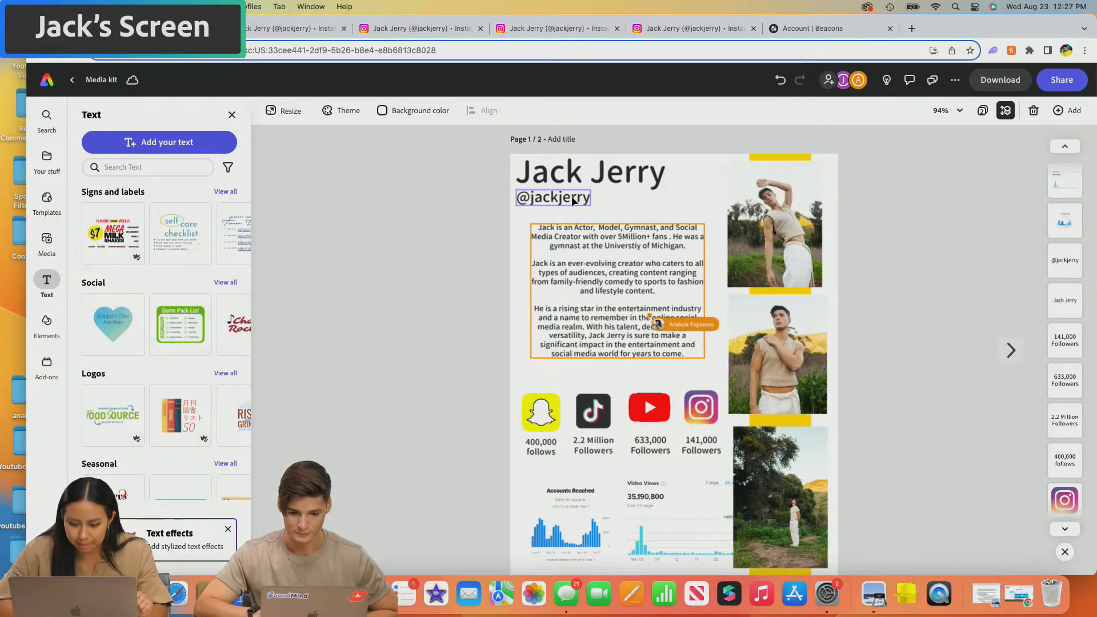
- Level the YouTube icon and the 400,000 and 633,000 follower counts with the rest of the row
click(543, 400)
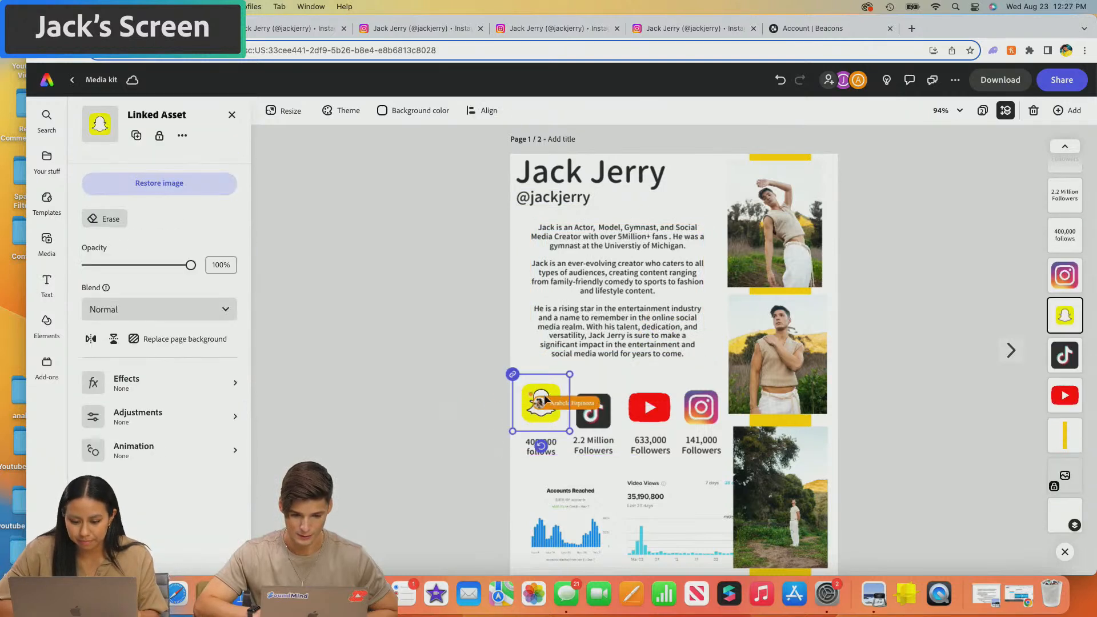
click(590, 414)
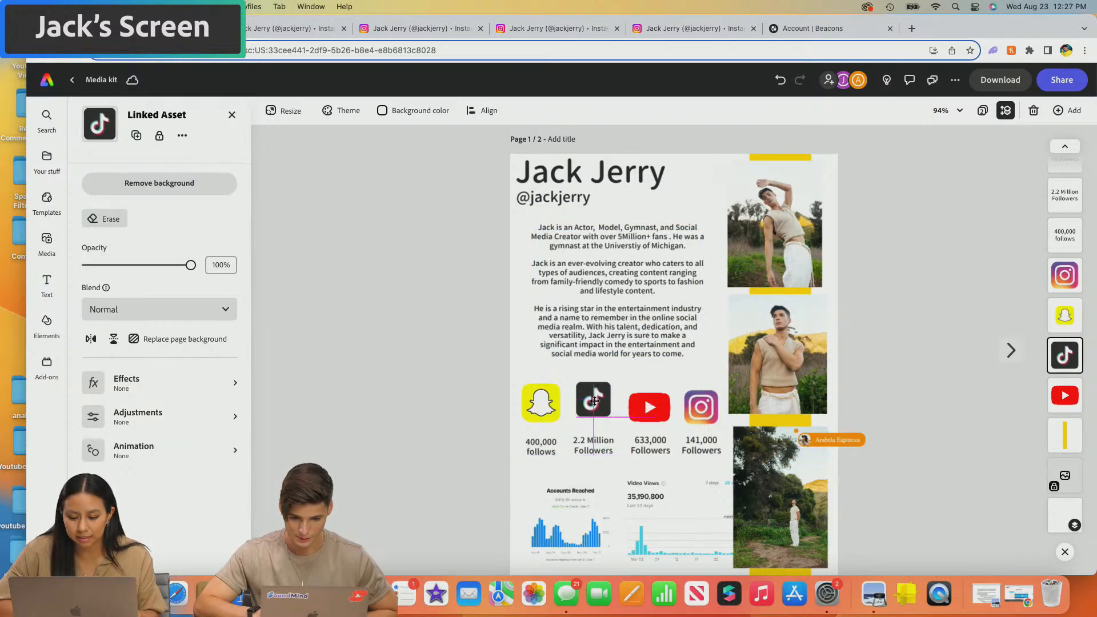
click(542, 403)
drag(654, 406, 704, 400)
click(547, 442)
drag(547, 442, 582, 437)
drag(649, 444, 698, 433)
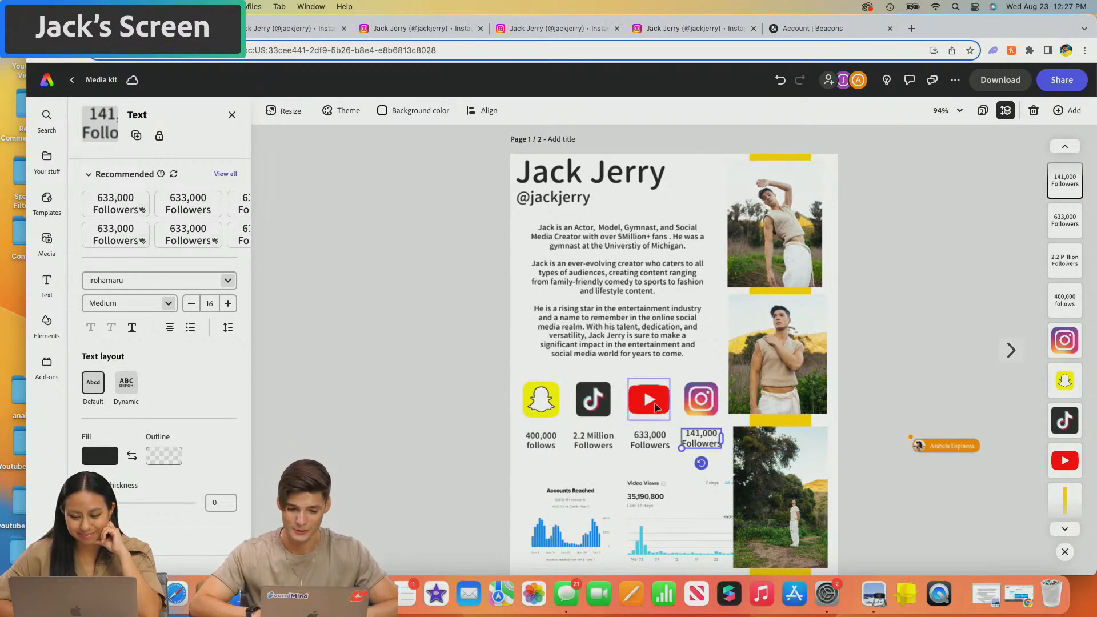
click(654, 405)
drag(656, 407, 655, 399)
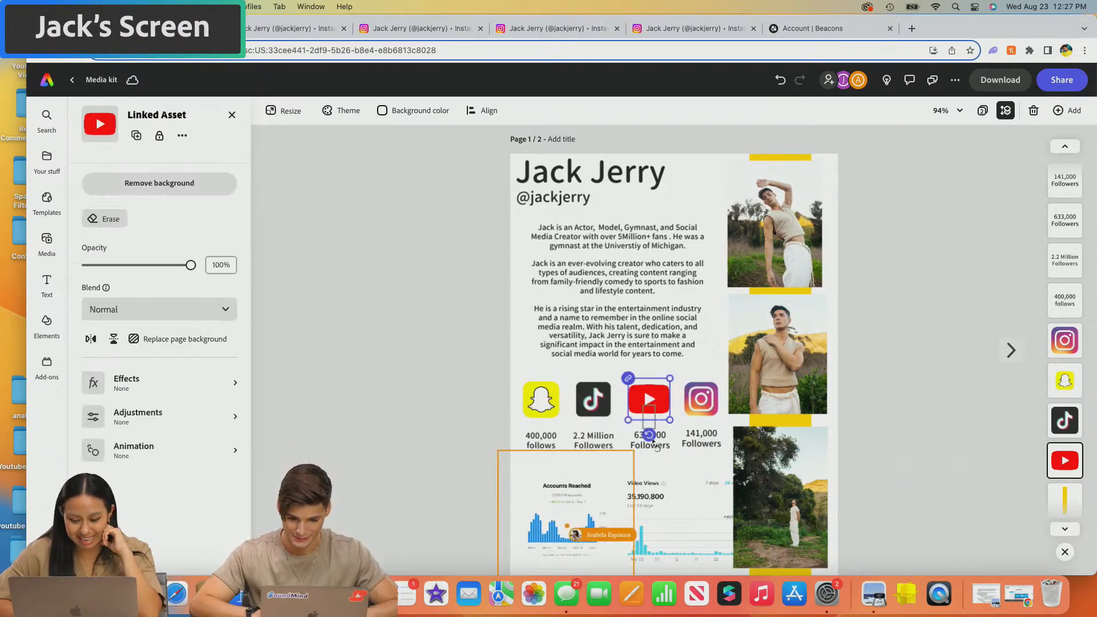
drag(663, 441, 653, 440)
click(410, 354)
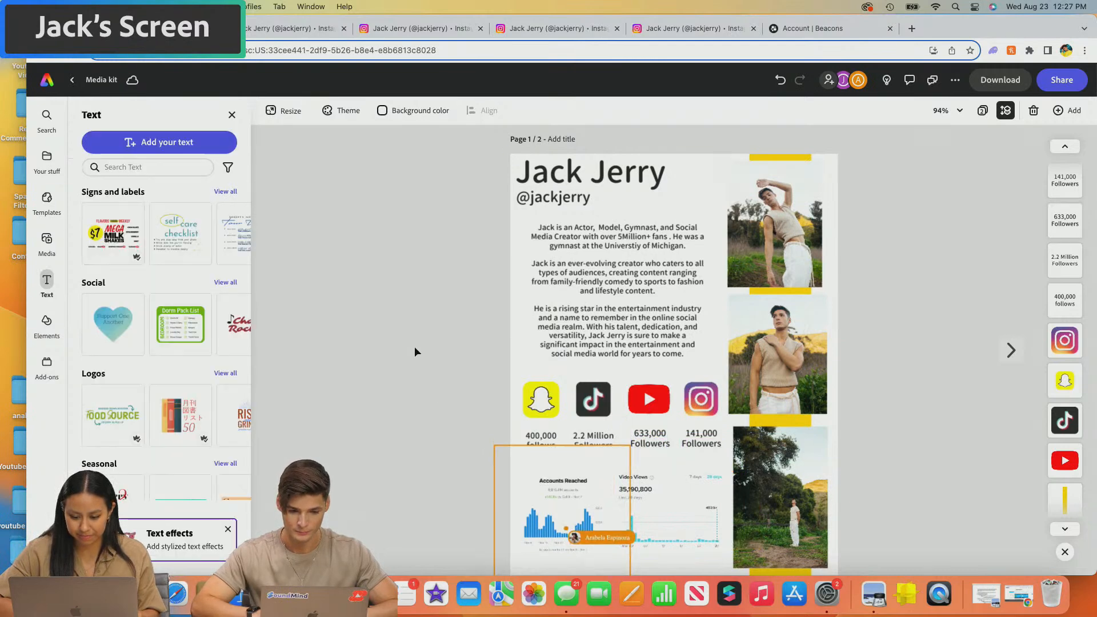
click(557, 198)
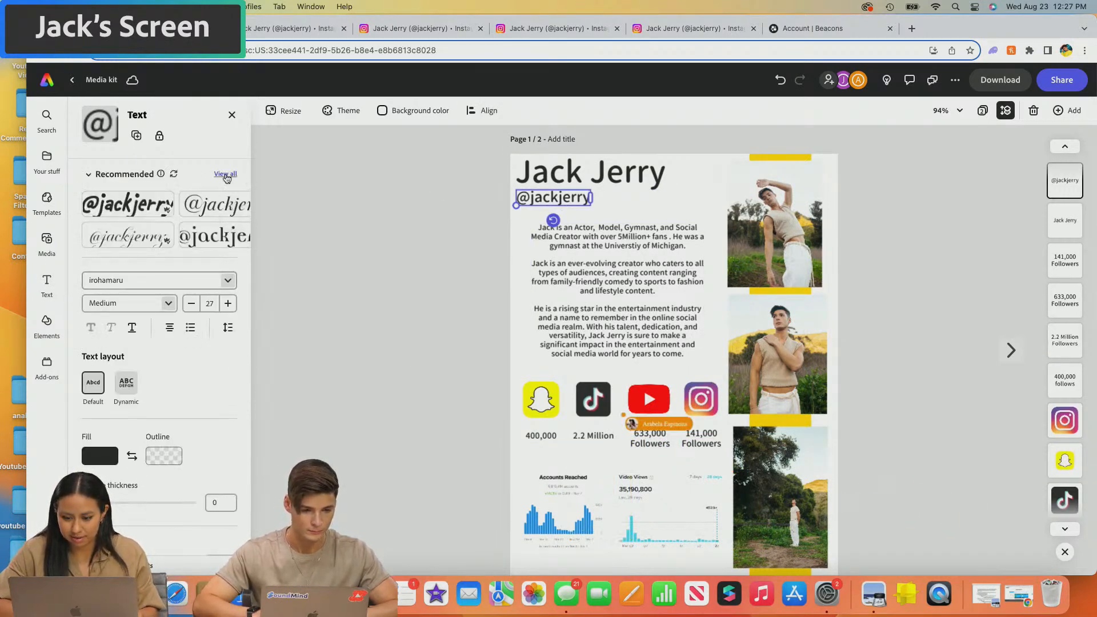
click(225, 174)
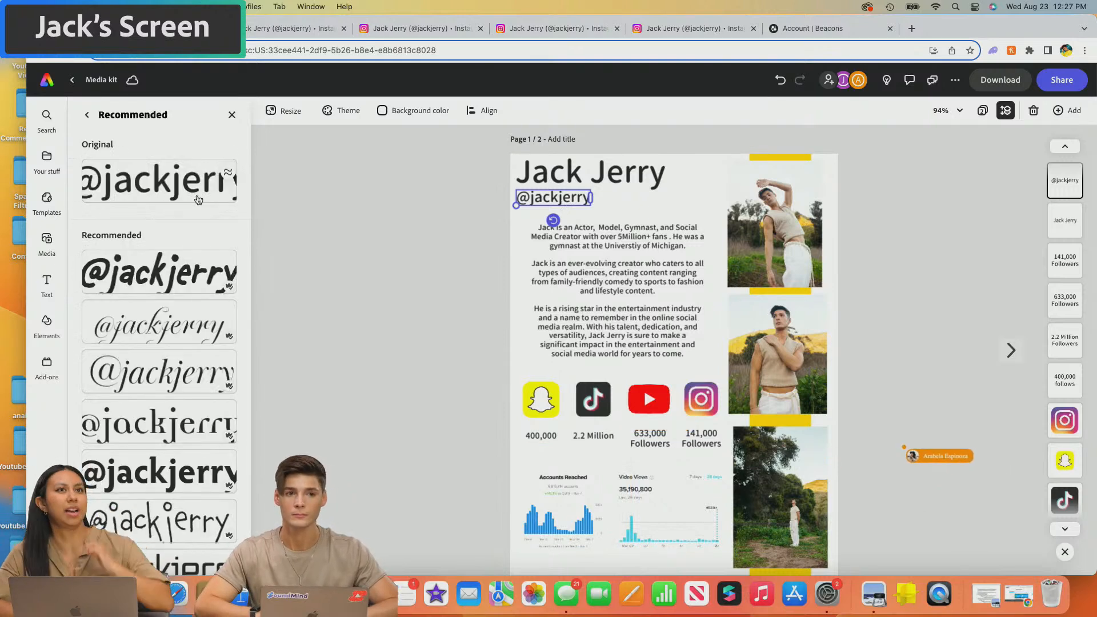
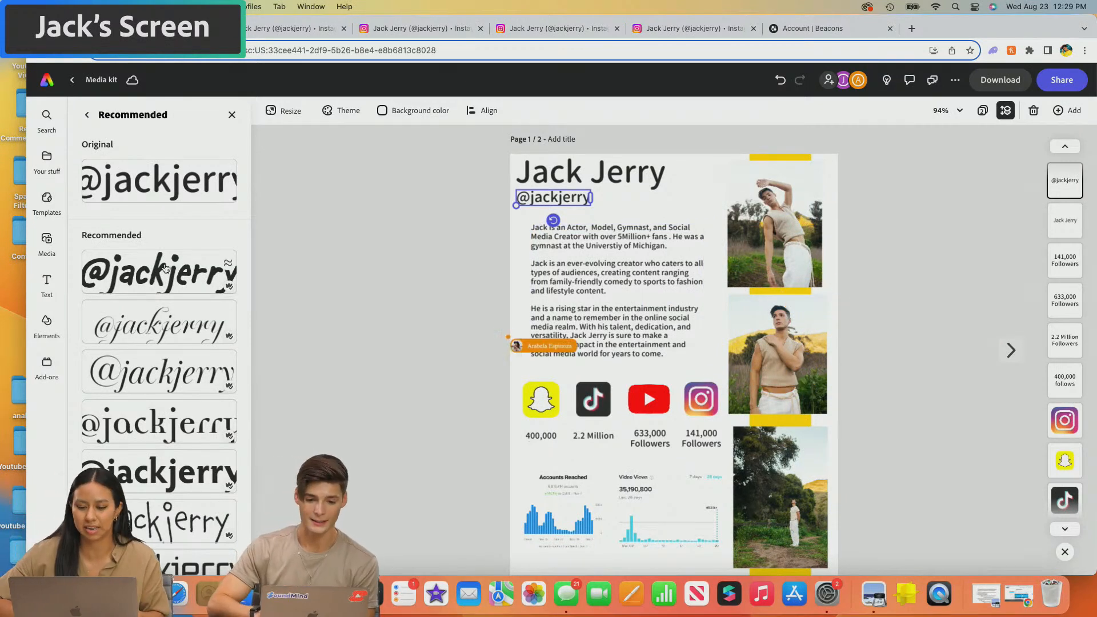
- Search the Elements design assets for 'squarre'
click(48, 323)
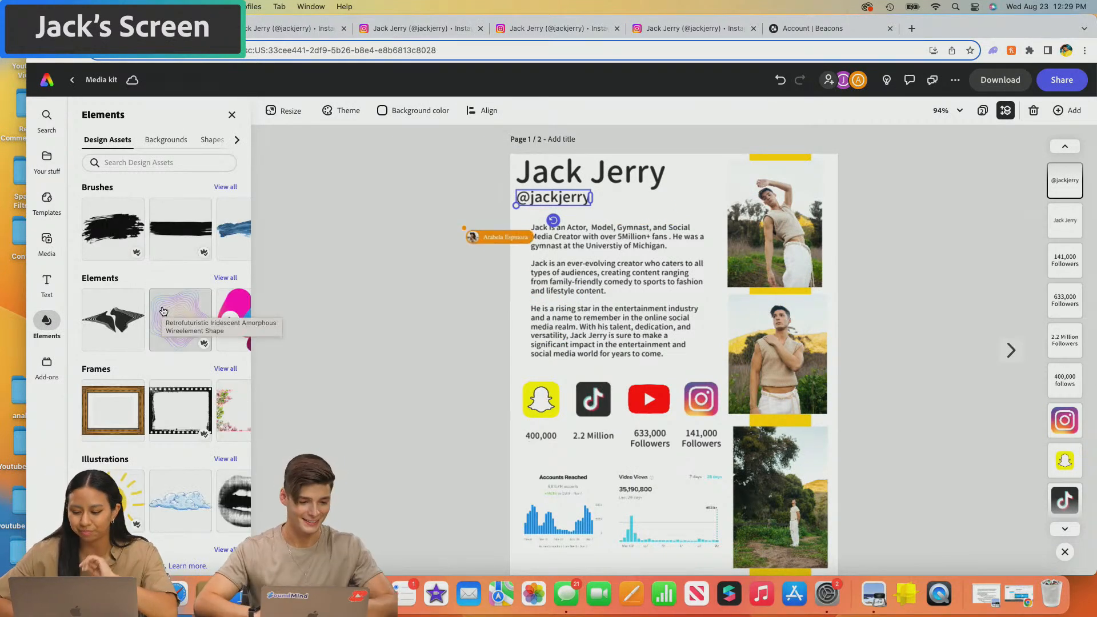
click(163, 143)
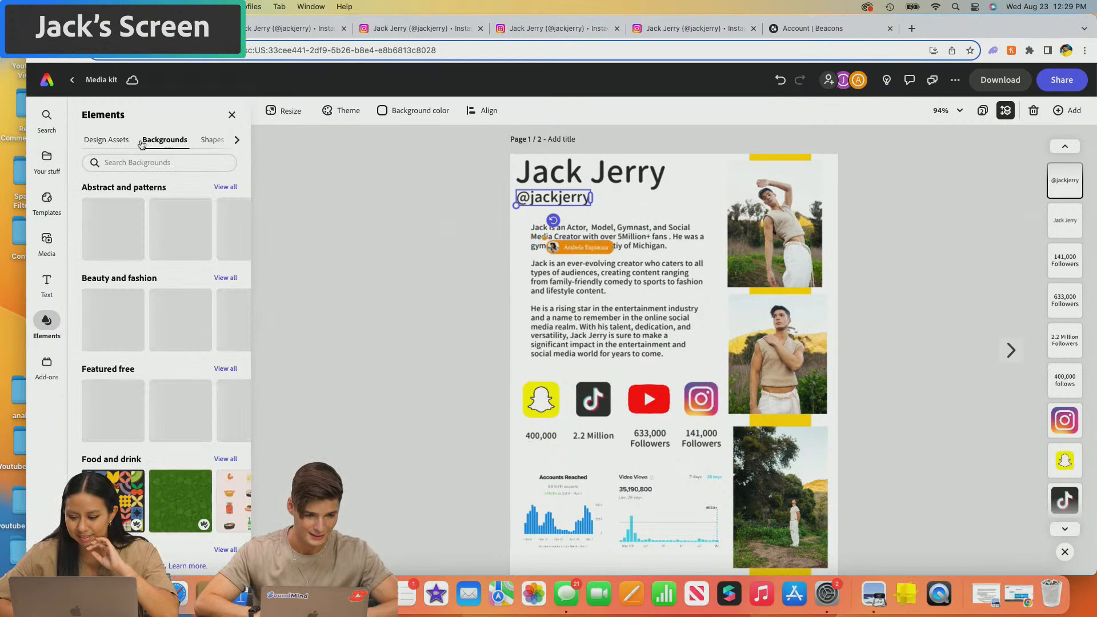
click(109, 139)
click(126, 162)
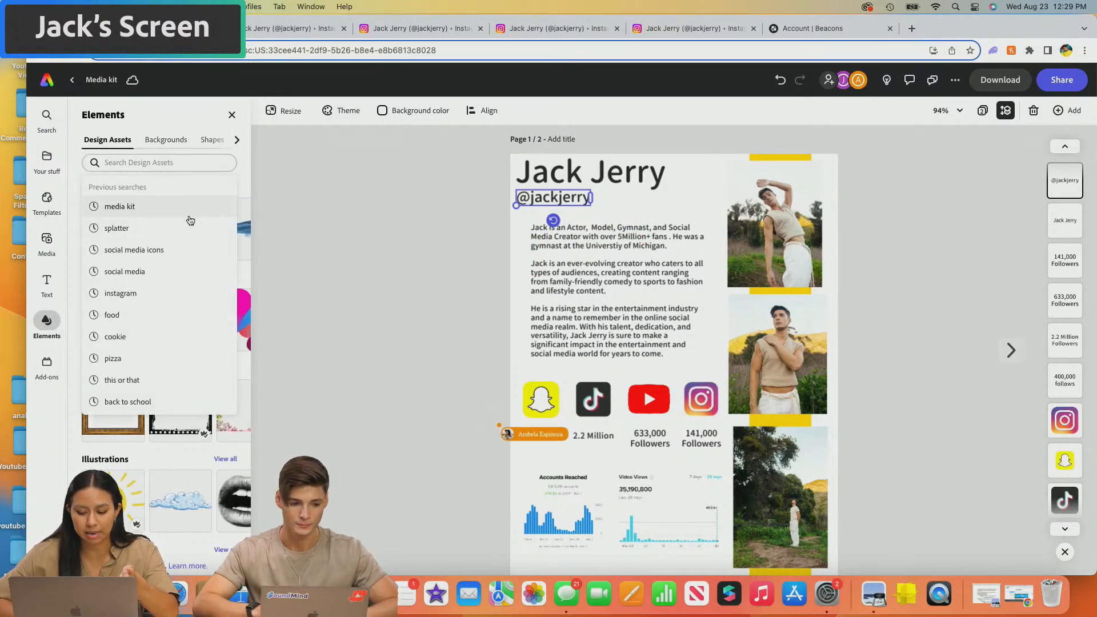
text(squarre)
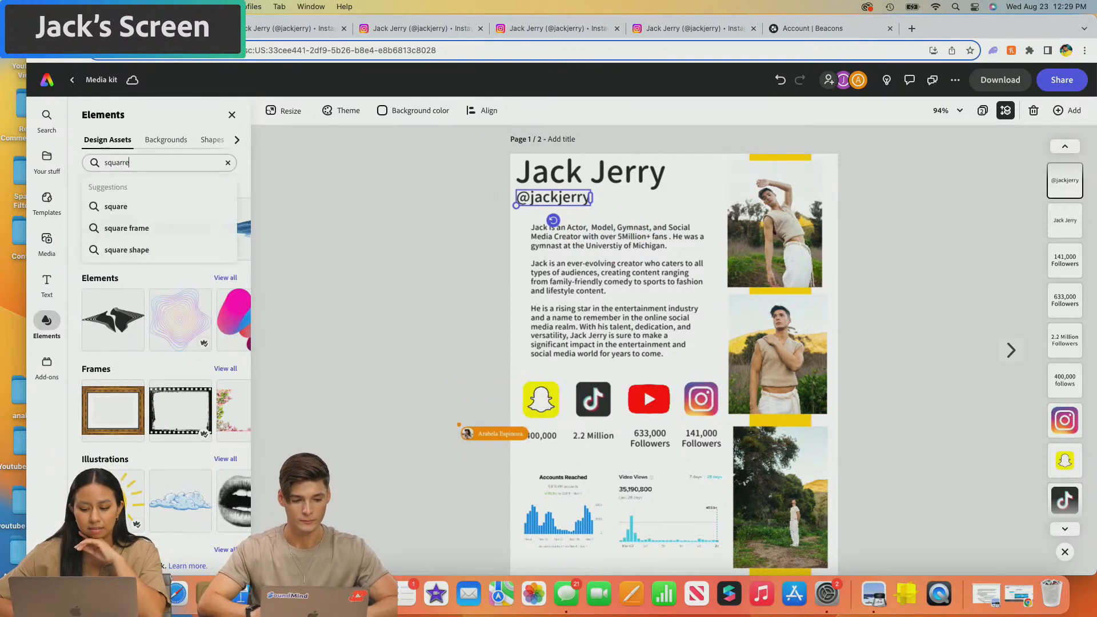
key(Return)
key(BackSpace)
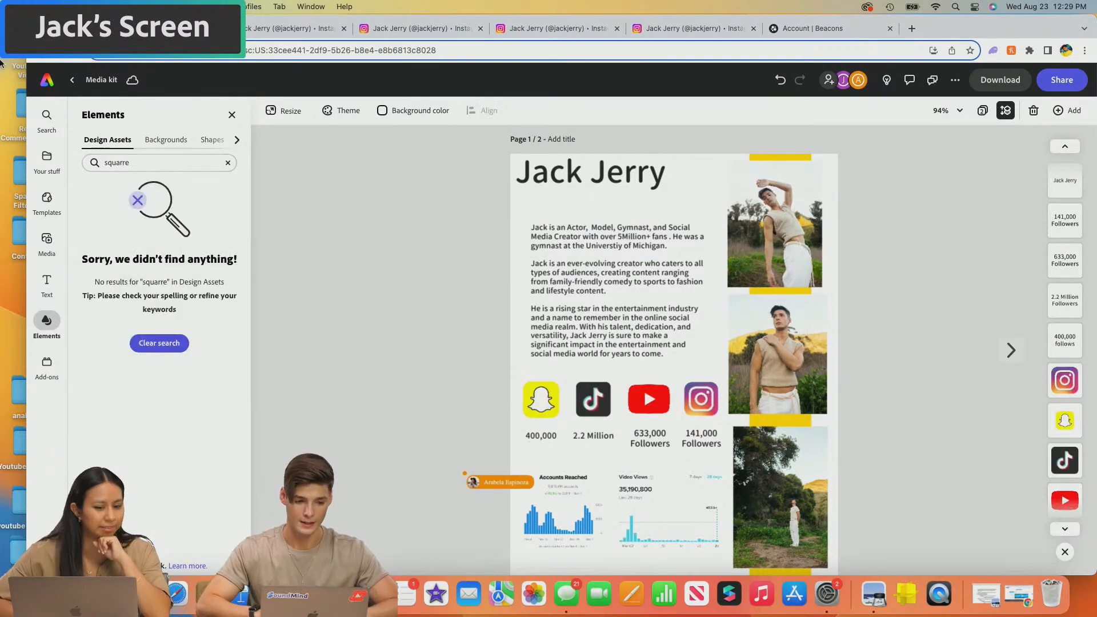
click(133, 162)
key(BackSpace)
key(BackSpace)
text(e)
key(Return)
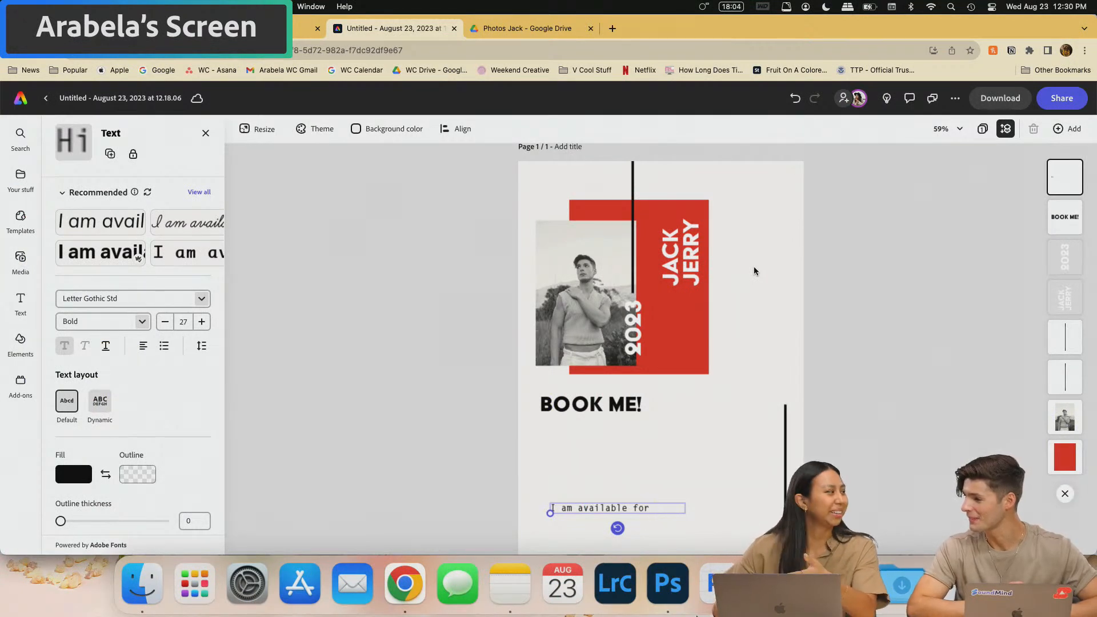
- Zoom in, search Elements icons for 'facebook' and browse the results
scroll(629, 258, up, 3)
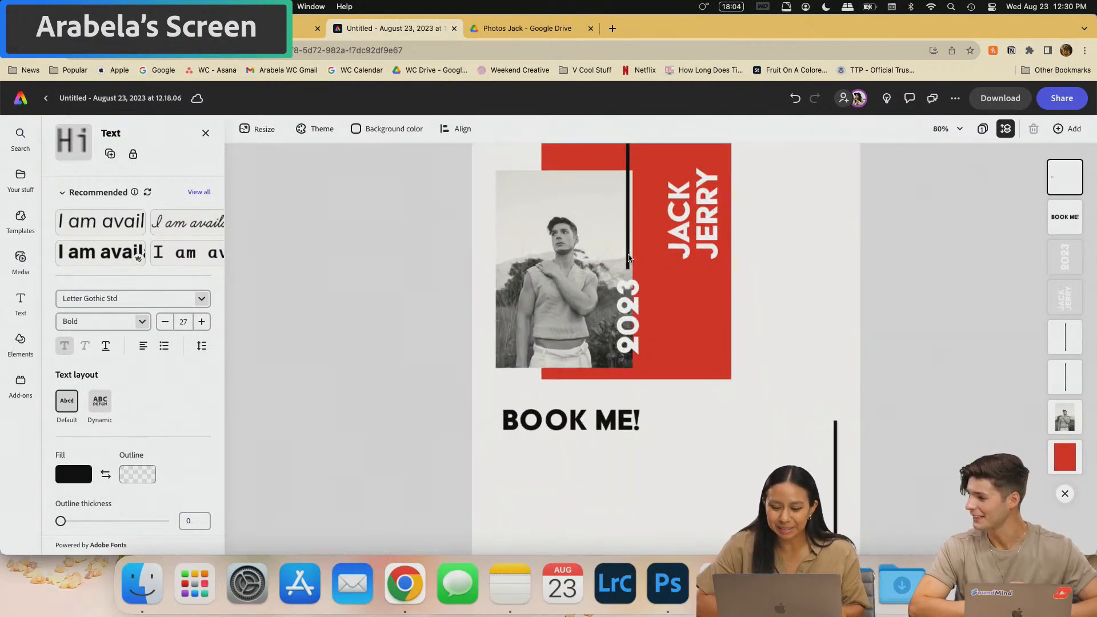
click(20, 343)
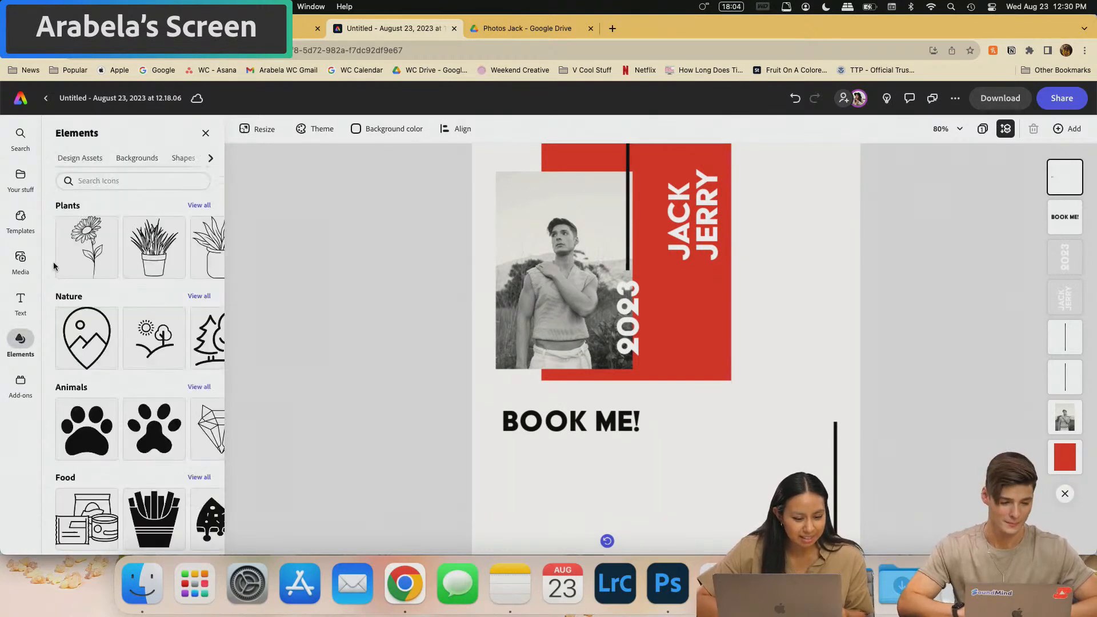
click(148, 181)
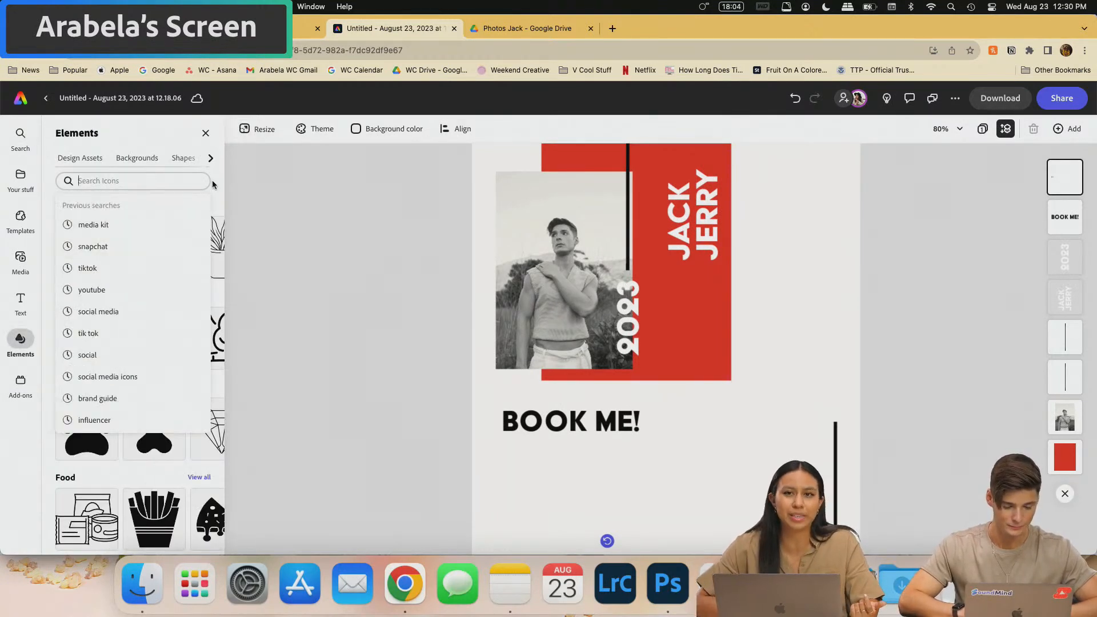
click(211, 158)
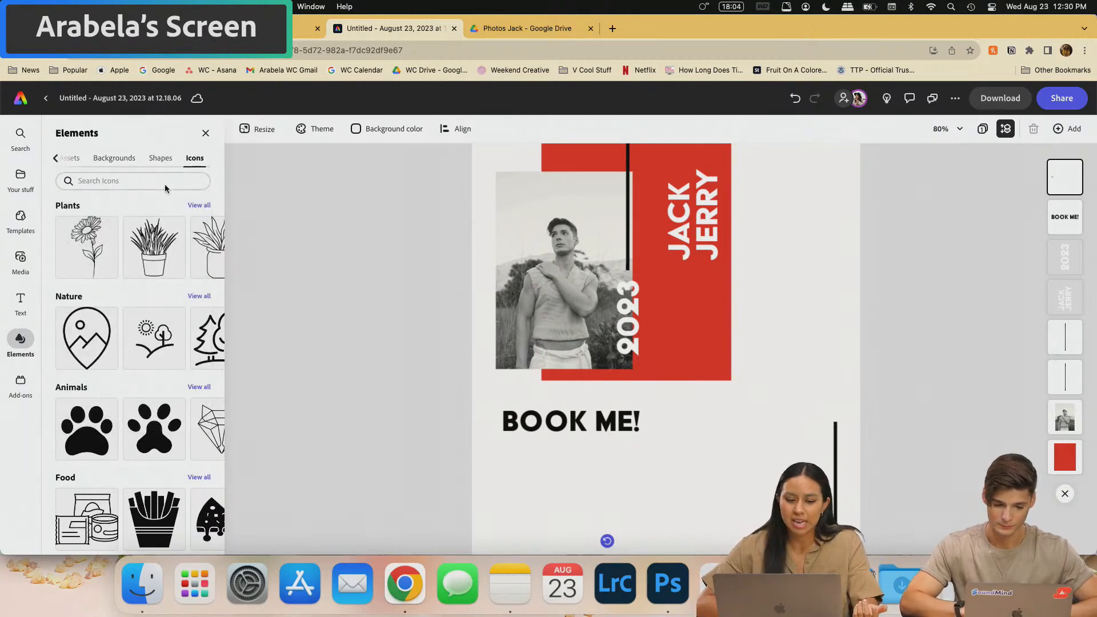
click(137, 182)
text(fa)
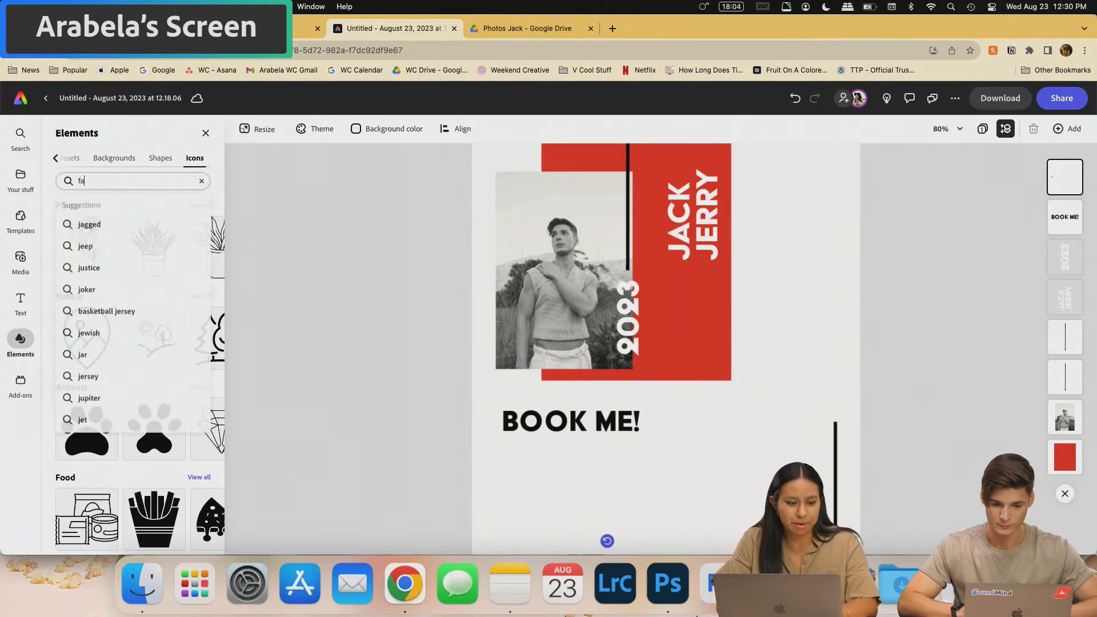
text(cebook)
key(Return)
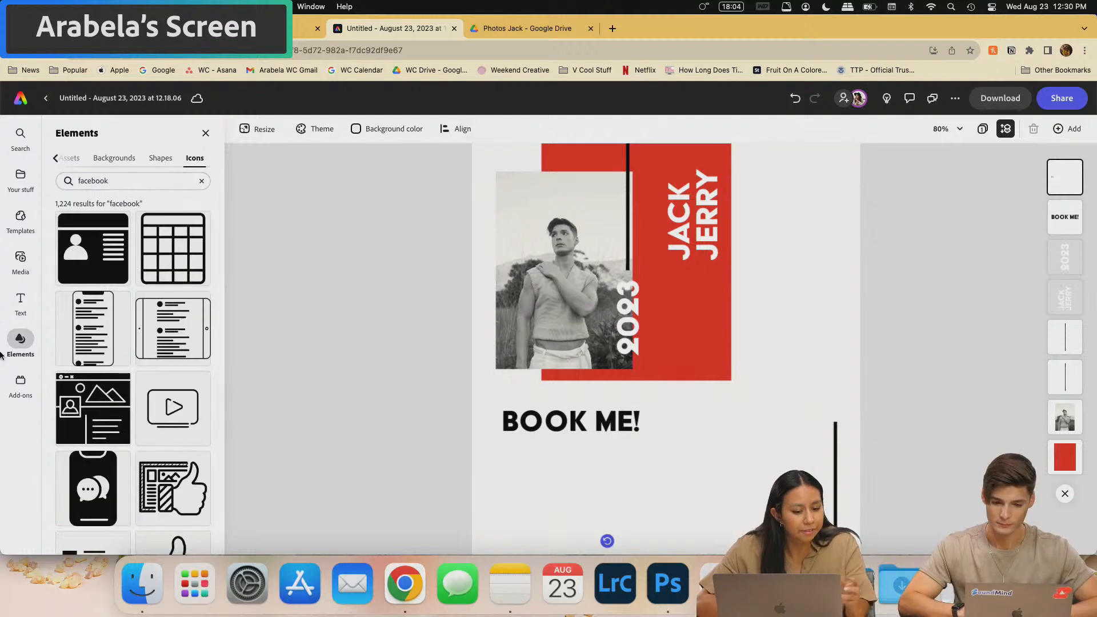
scroll(117, 404, down, 5)
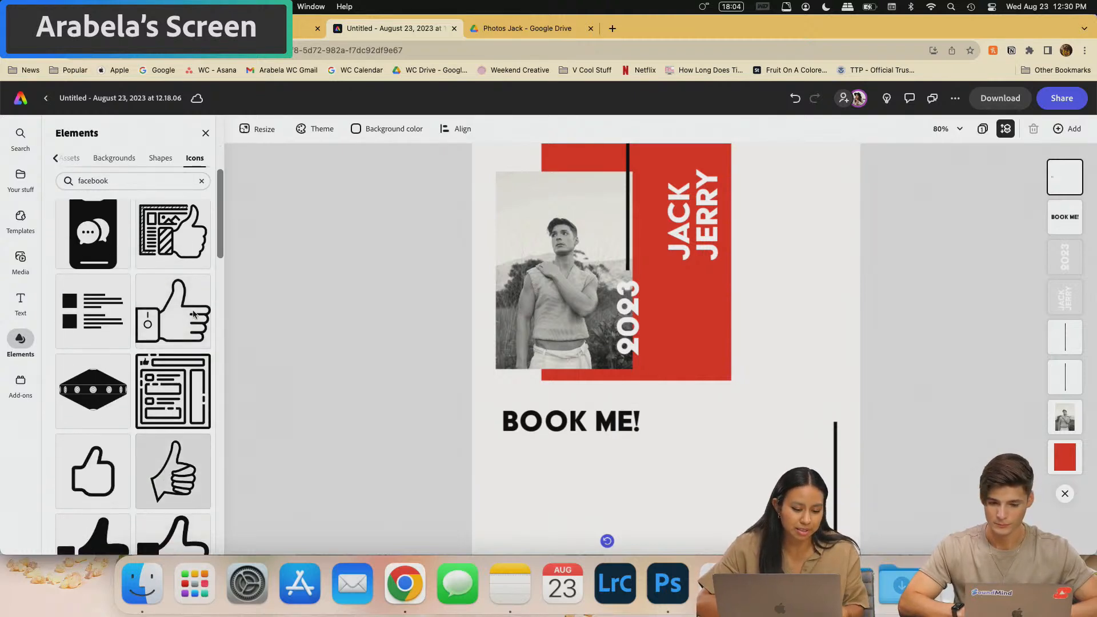
scroll(125, 467, down, 5)
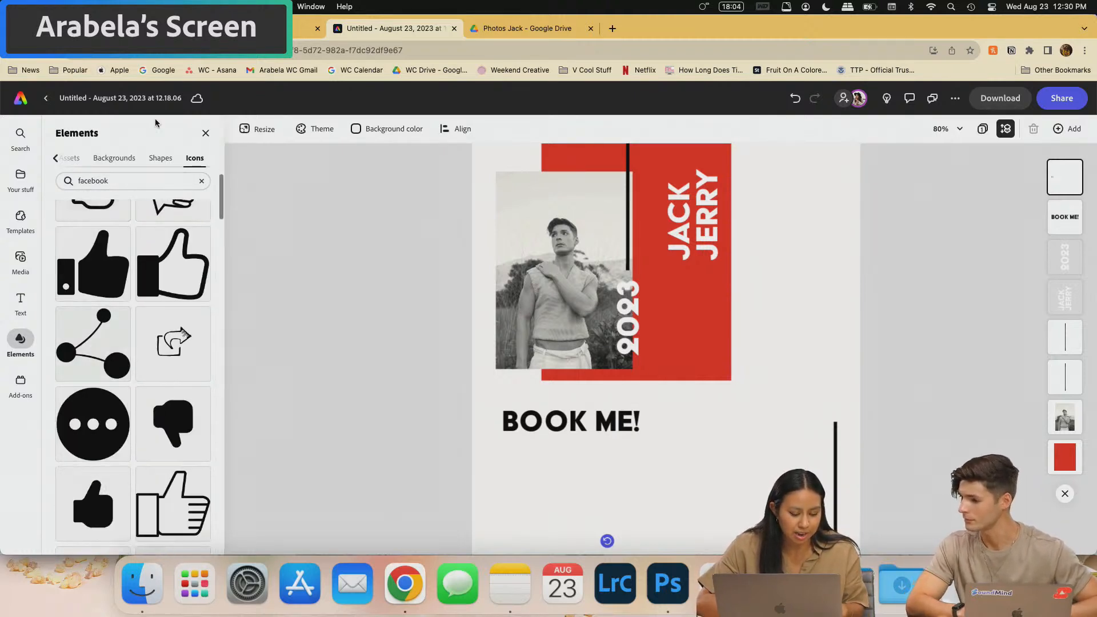
- Replace the icon search with 'instagram'
click(121, 184)
key(BackSpace)
text(tw)
key(BackSpace)
key(BackSpace)
text(instagram)
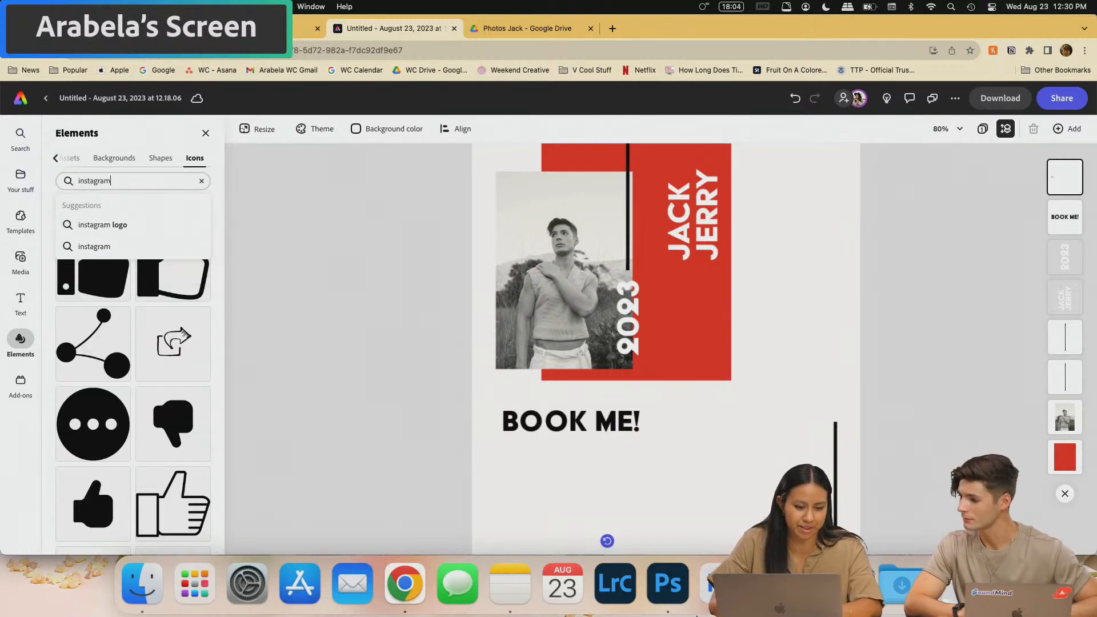
key(Return)
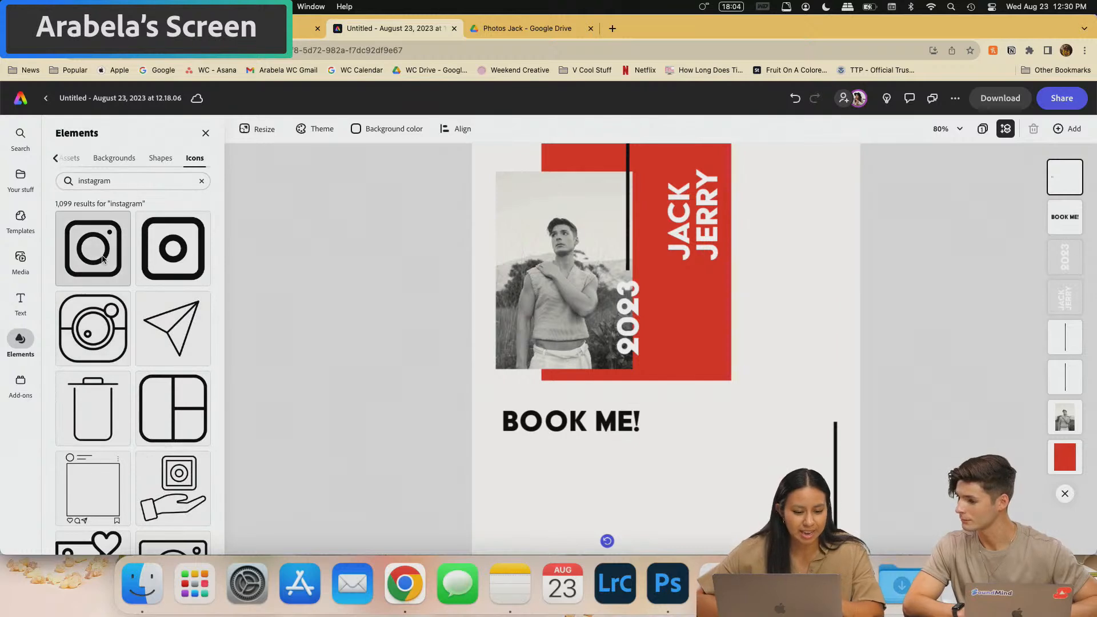
drag(103, 260, 791, 213)
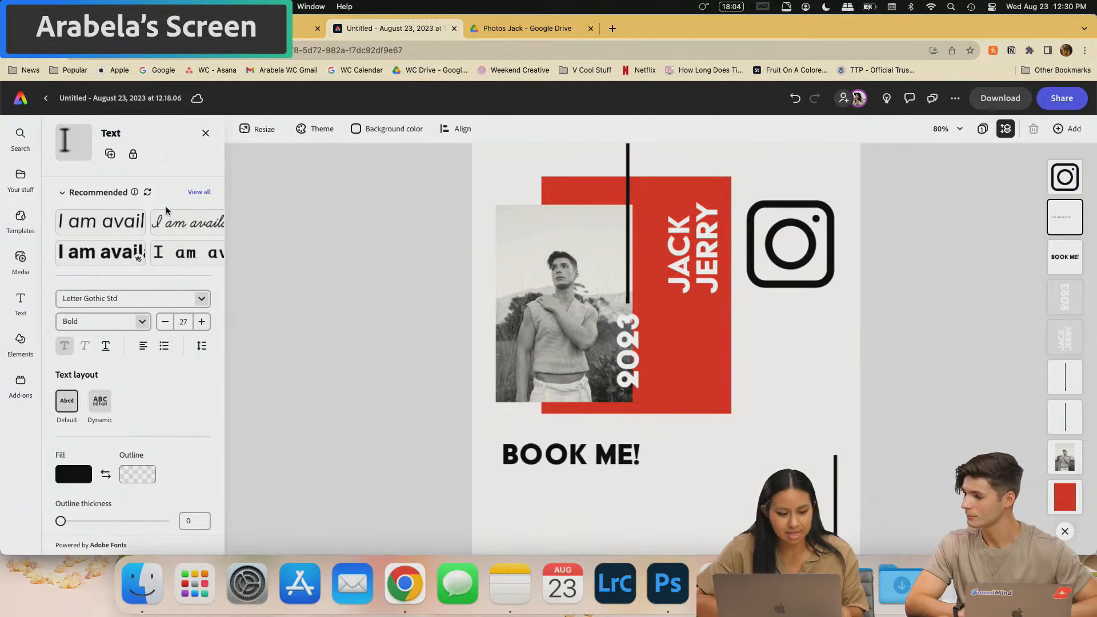
click(205, 133)
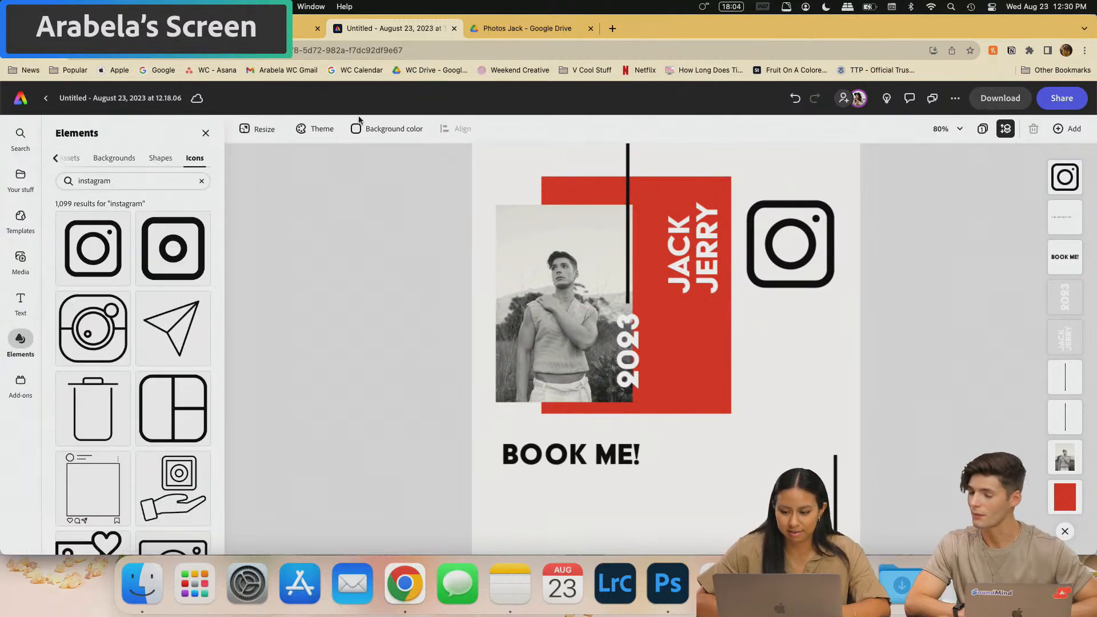
click(136, 181)
text(youtube)
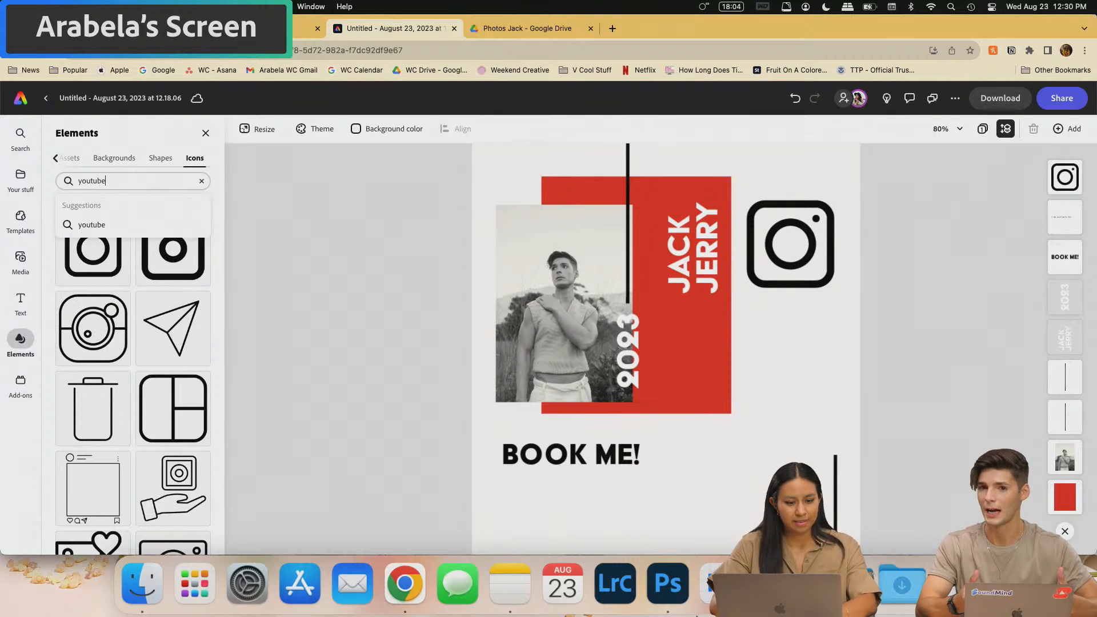
key(Return)
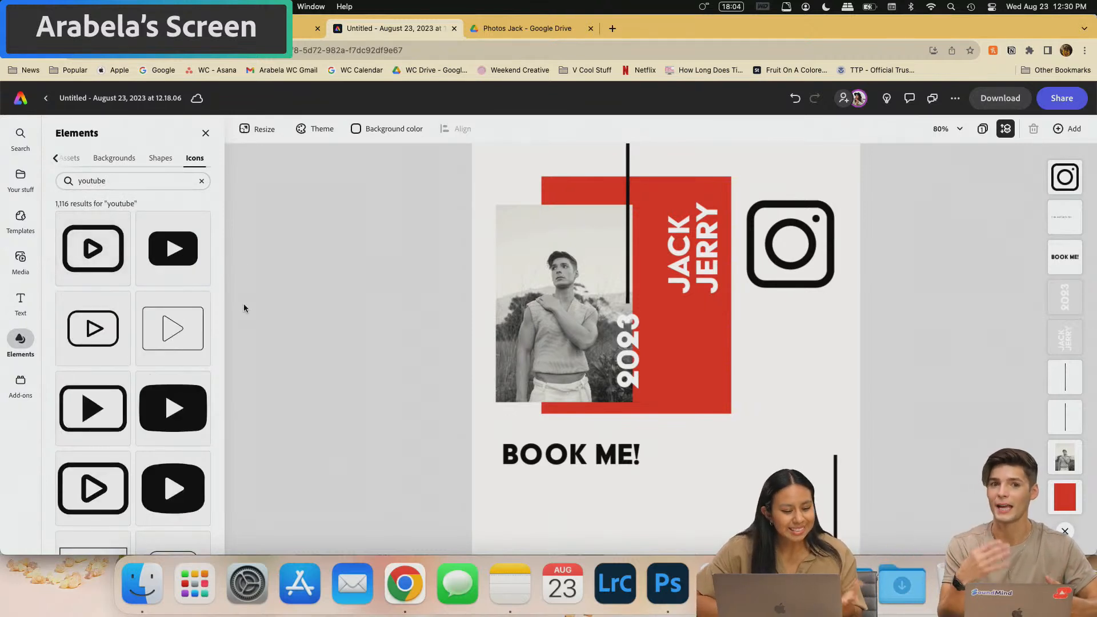
drag(90, 495, 799, 337)
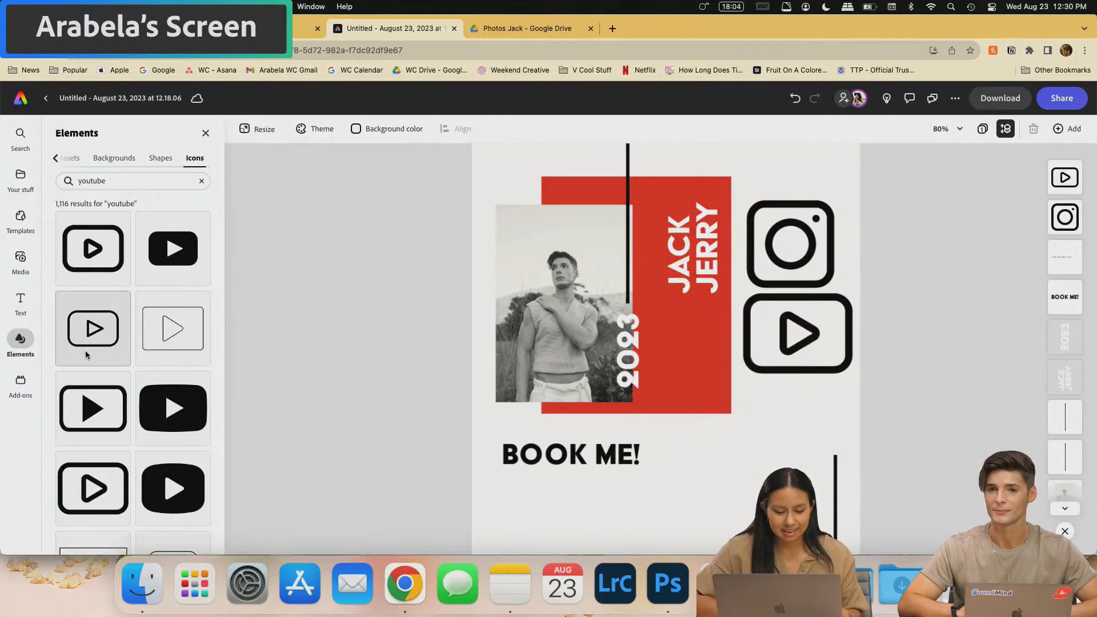
- Search icons for 'tiktok' and place a TikTok icon below the YouTube icon
click(125, 180)
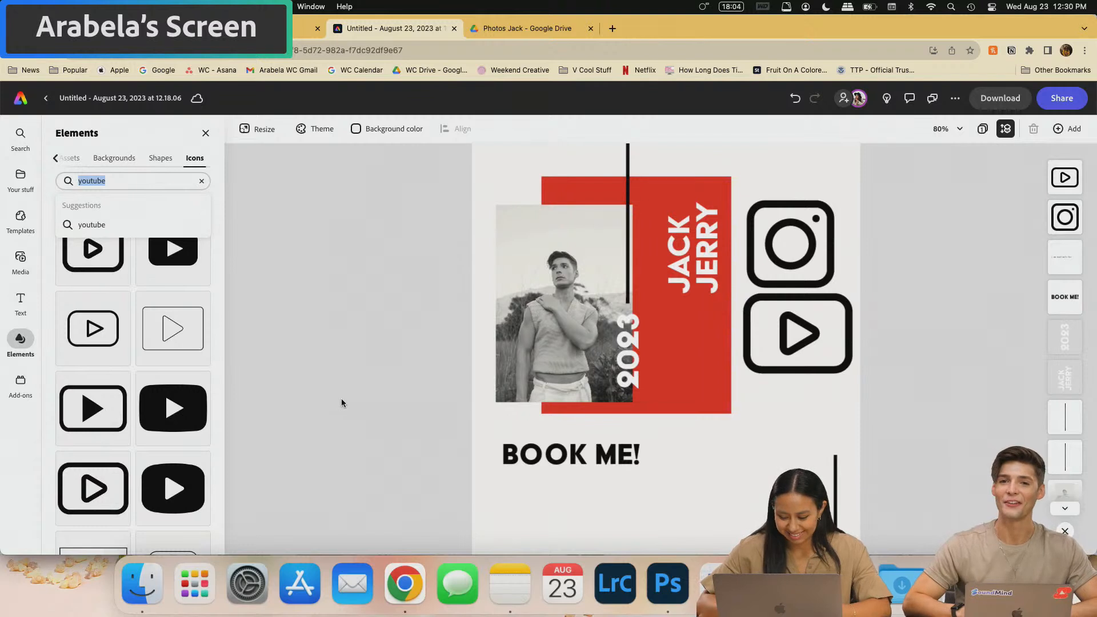
key(BackSpace)
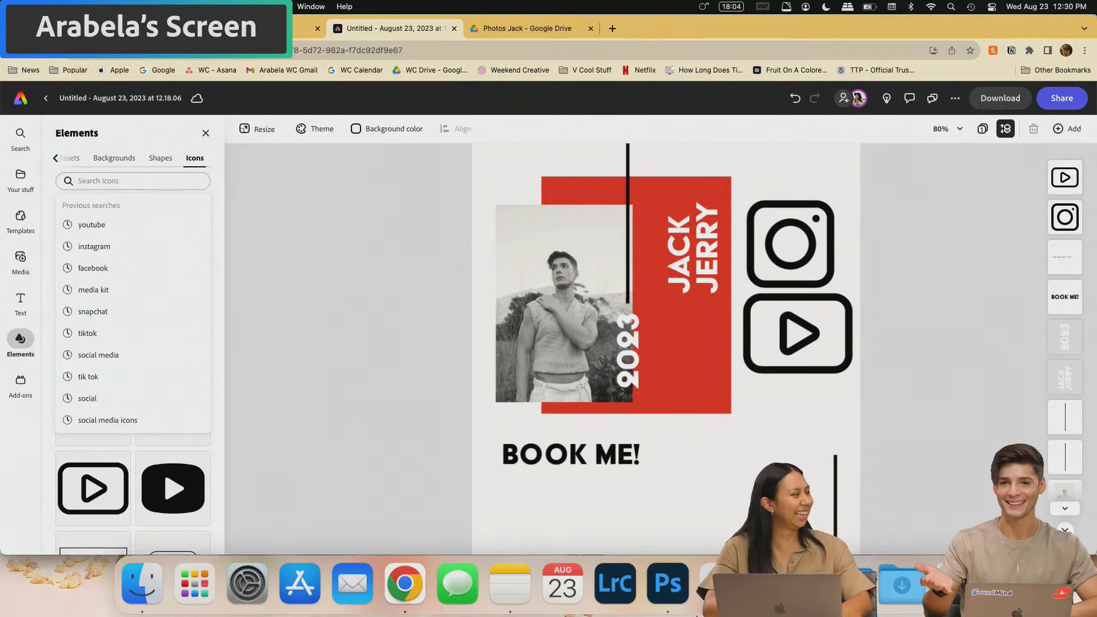
text(tik tok)
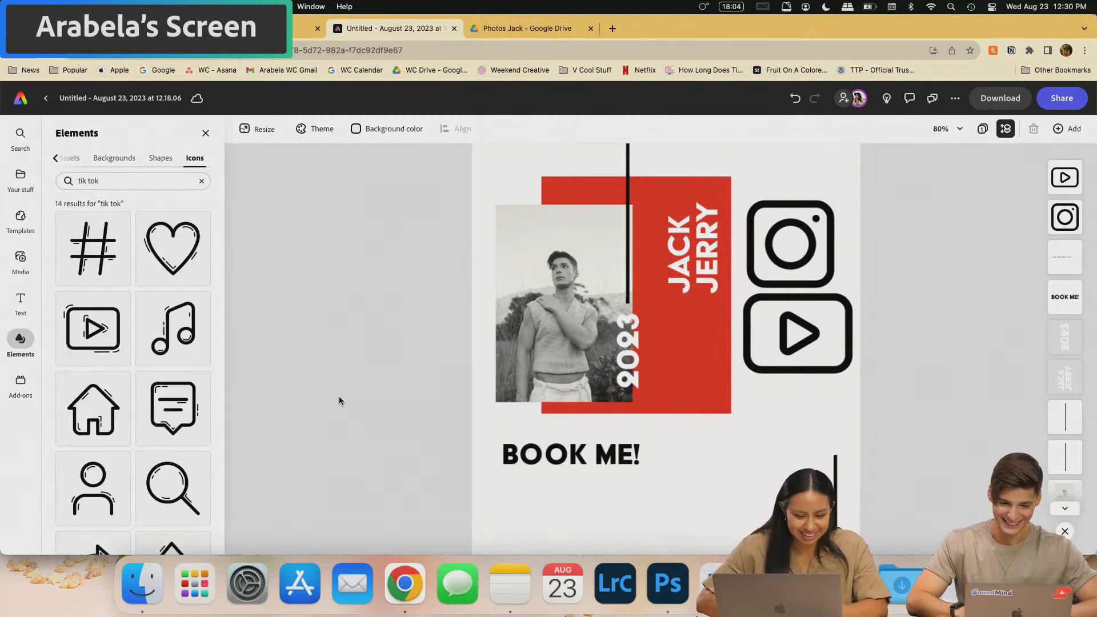
scroll(133, 343, down, 2)
scroll(95, 192, up, 2)
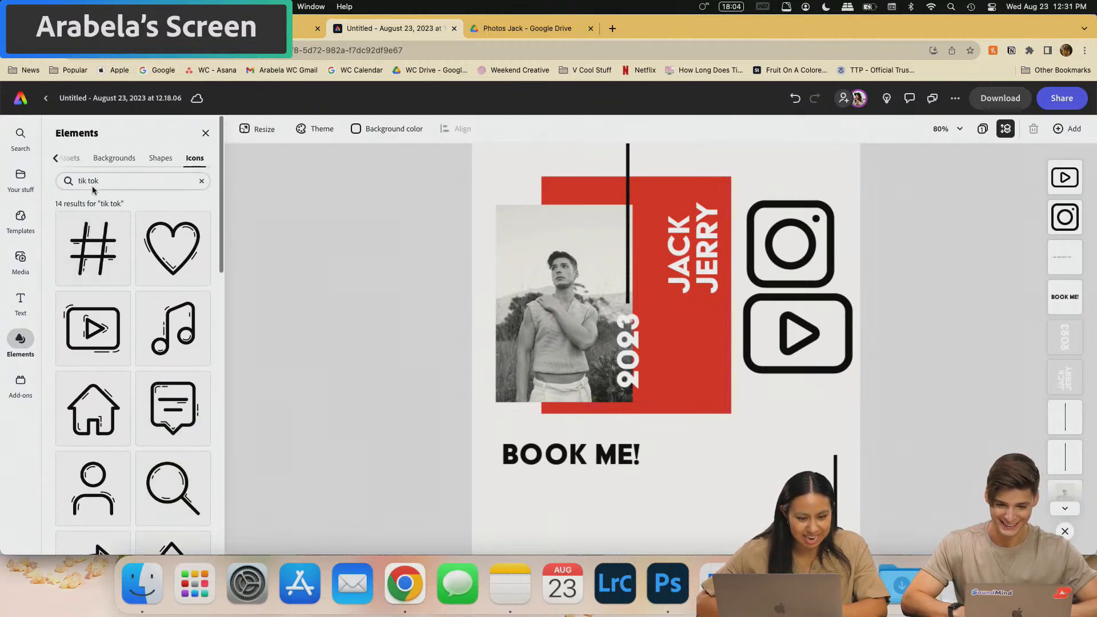
click(89, 181)
key(BackSpace)
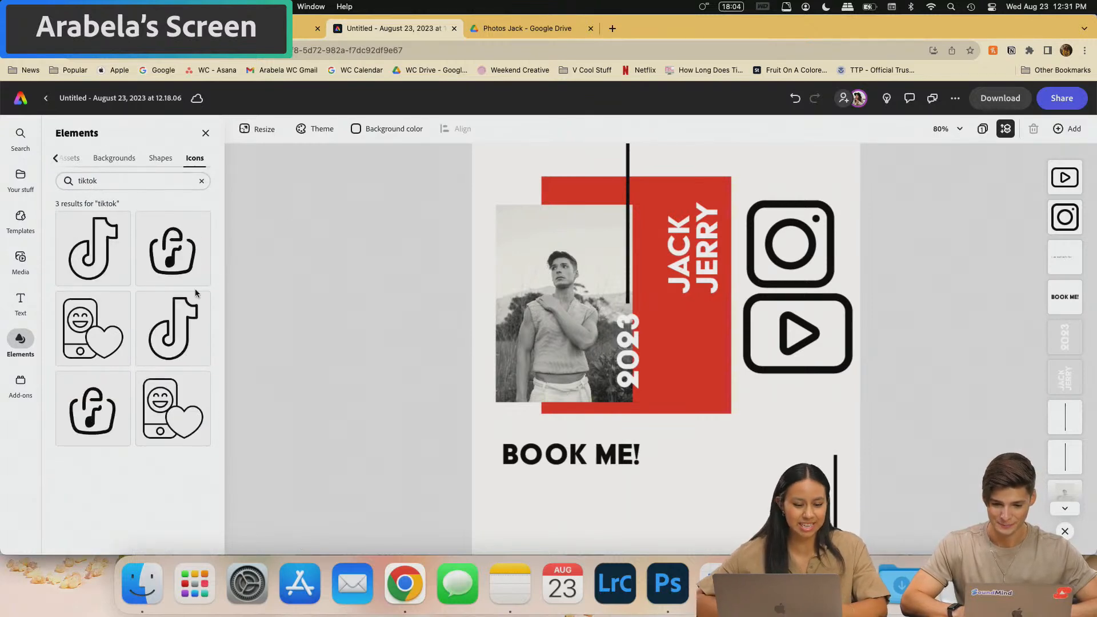
drag(100, 256, 792, 420)
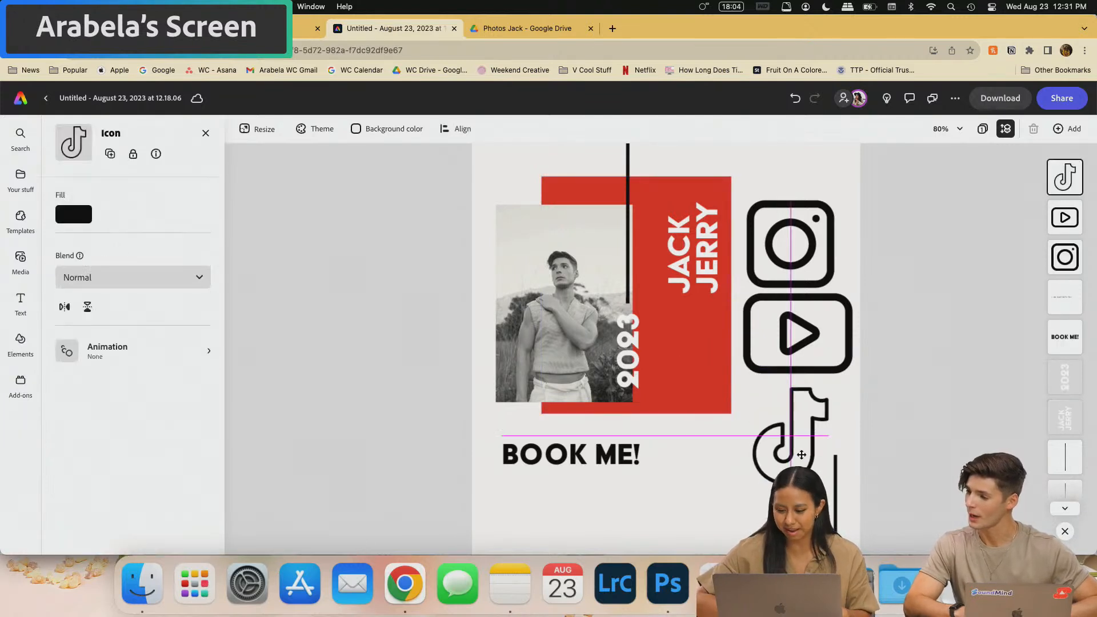
click(206, 133)
click(91, 181)
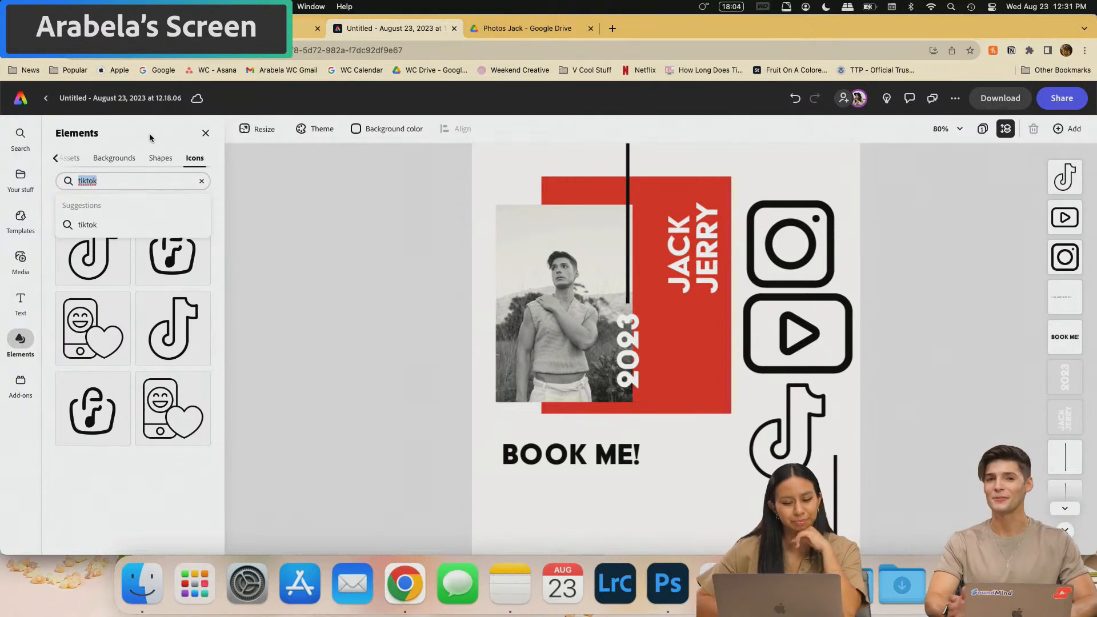
- Search icons for 'snapchat' and scroll through the ghost icon results
text(snapchat)
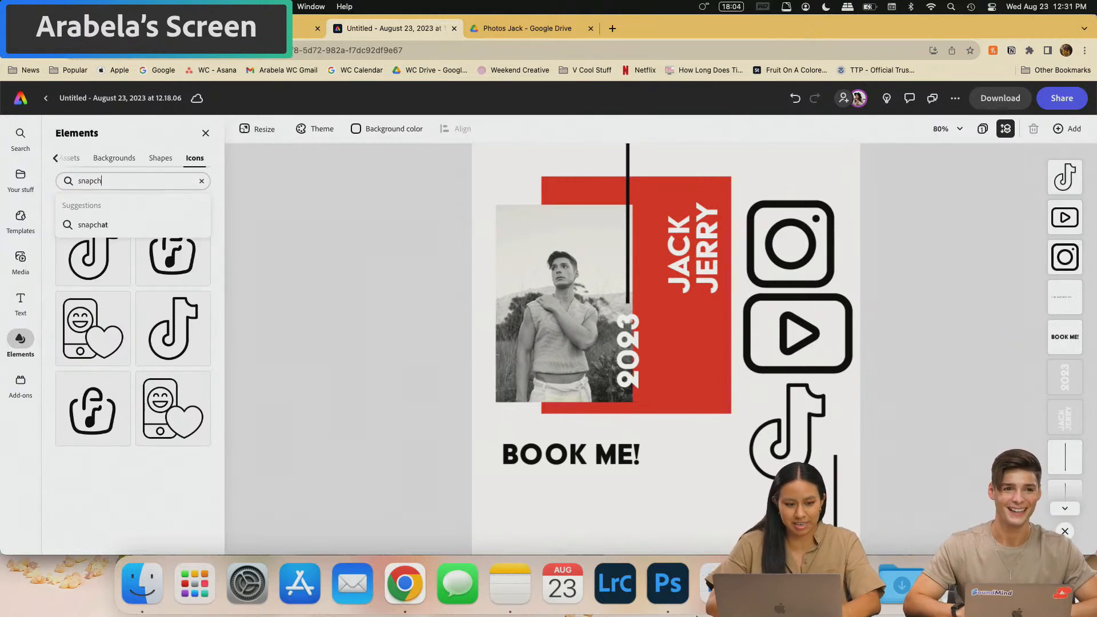
key(Return)
scroll(113, 370, down, 7)
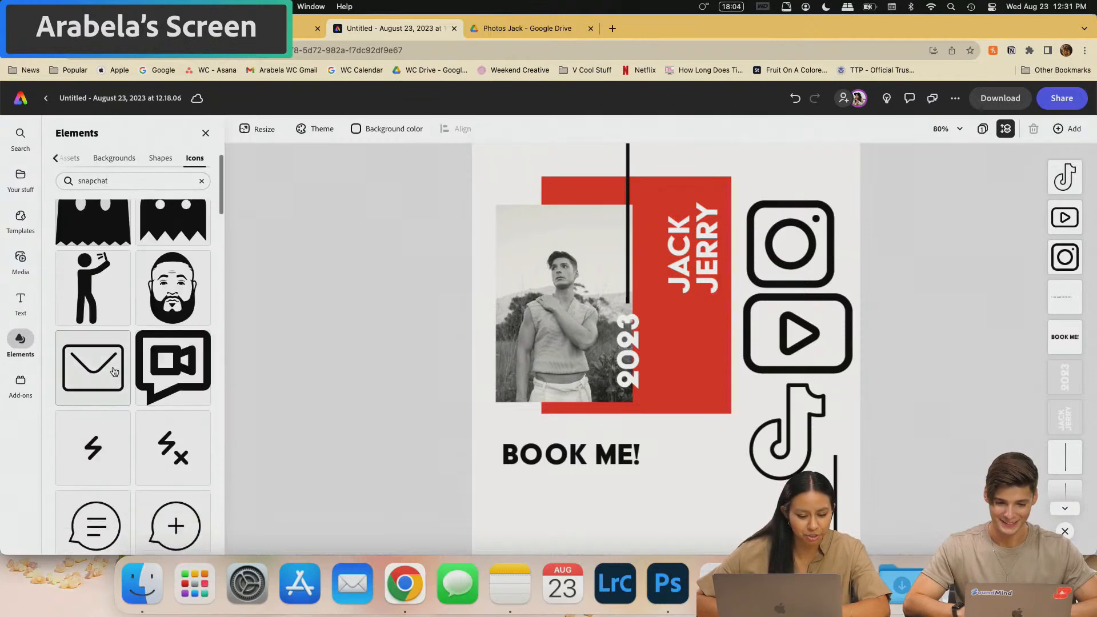
scroll(113, 371, down, 10)
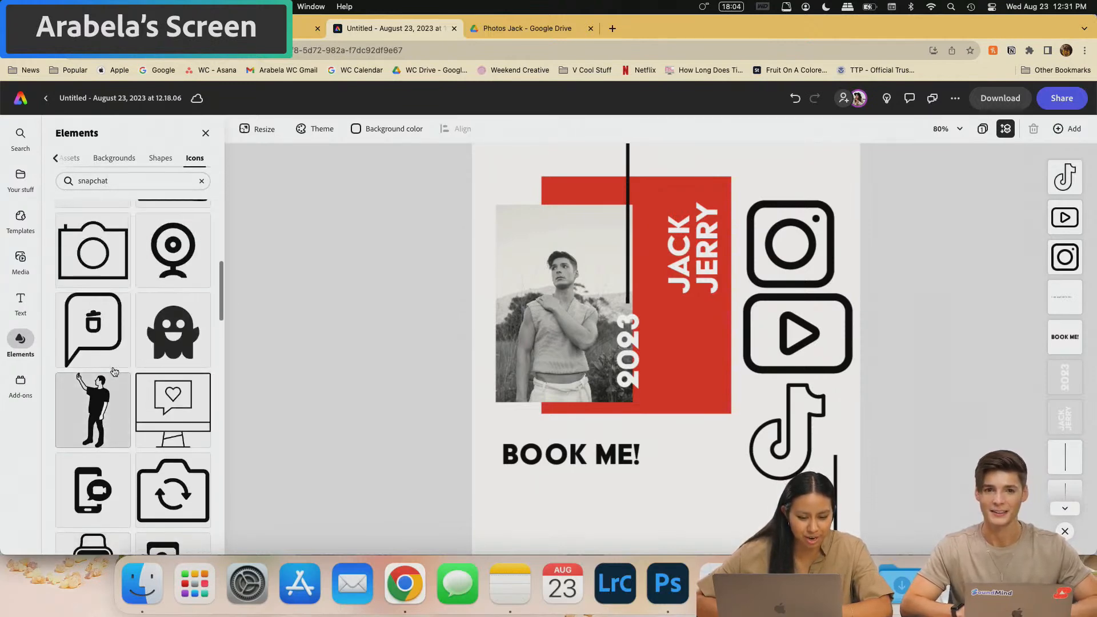
scroll(103, 411, down, 8)
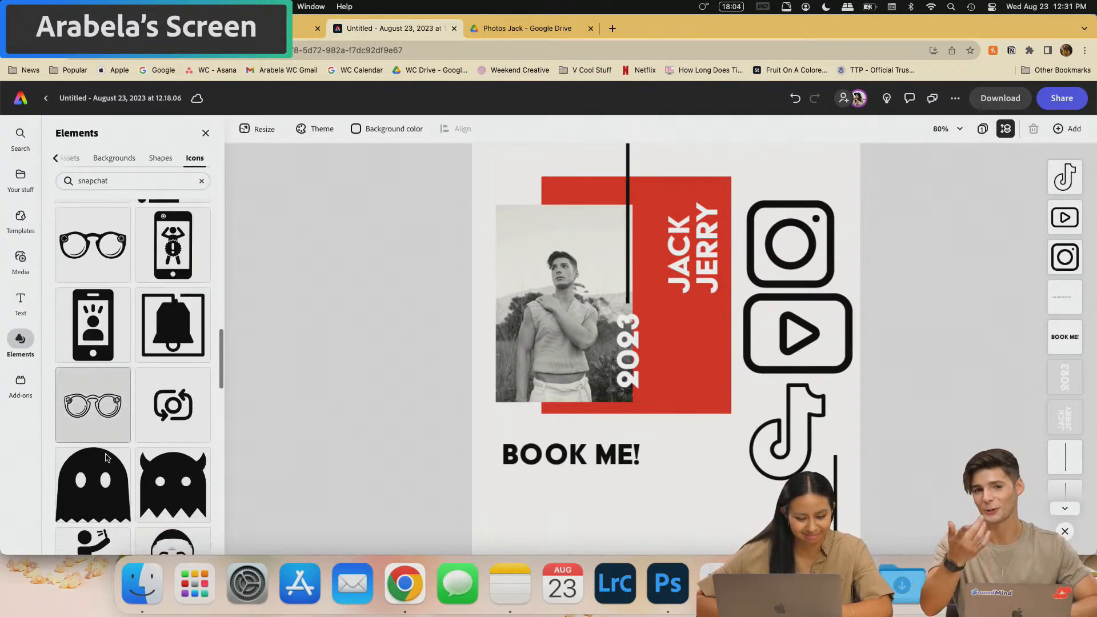
scroll(105, 457, down, 15)
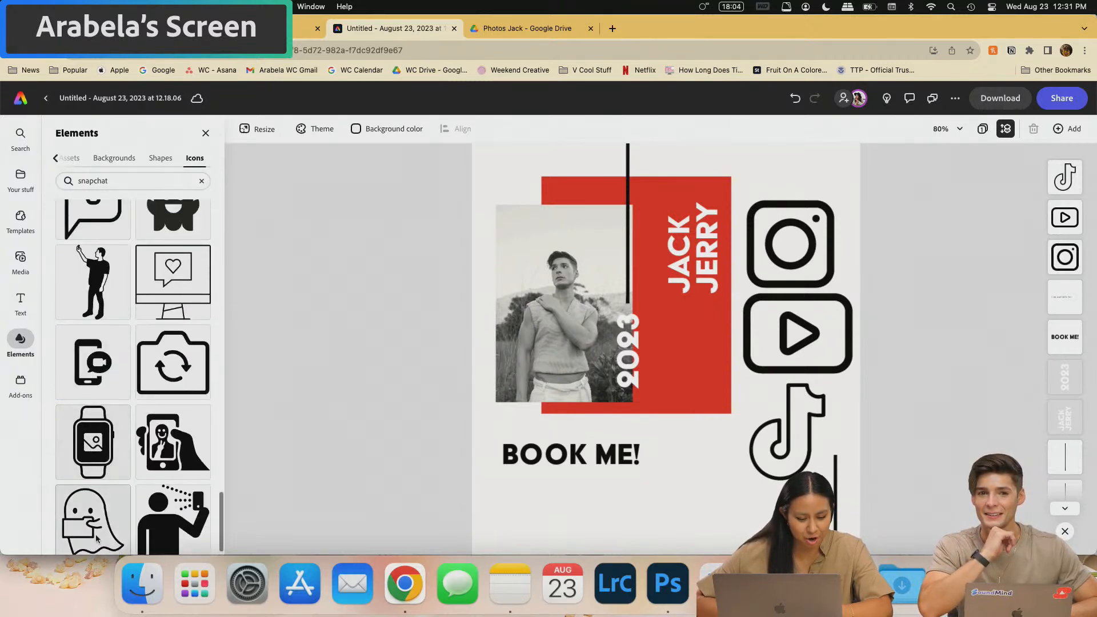
scroll(107, 514, down, 1)
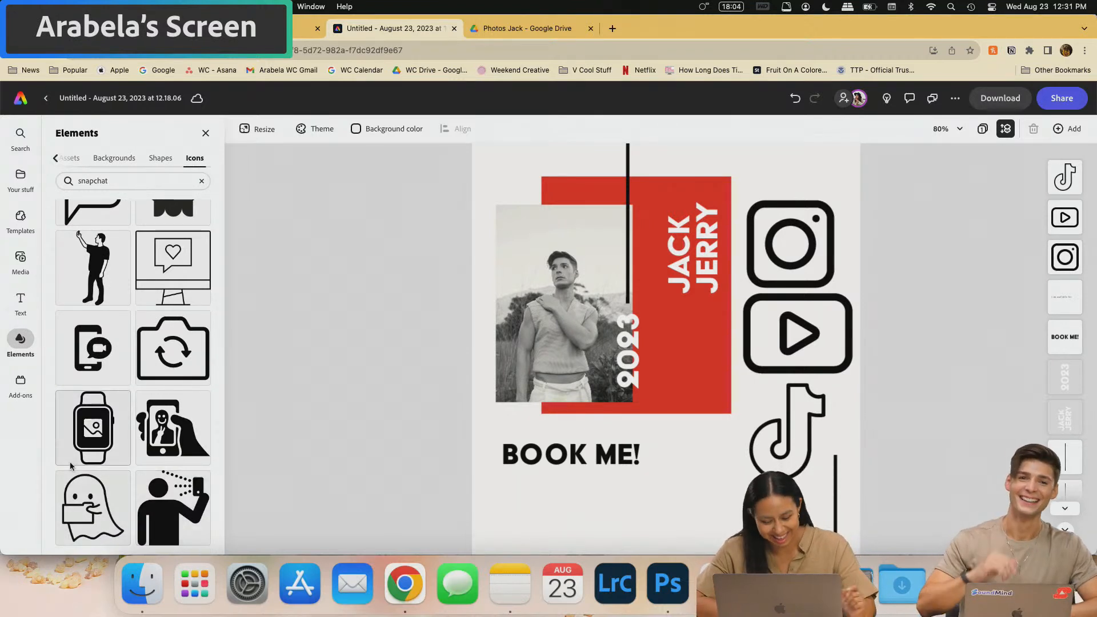
- Drag snapchat.png from the Finder icons folder onto the poster
click(160, 607)
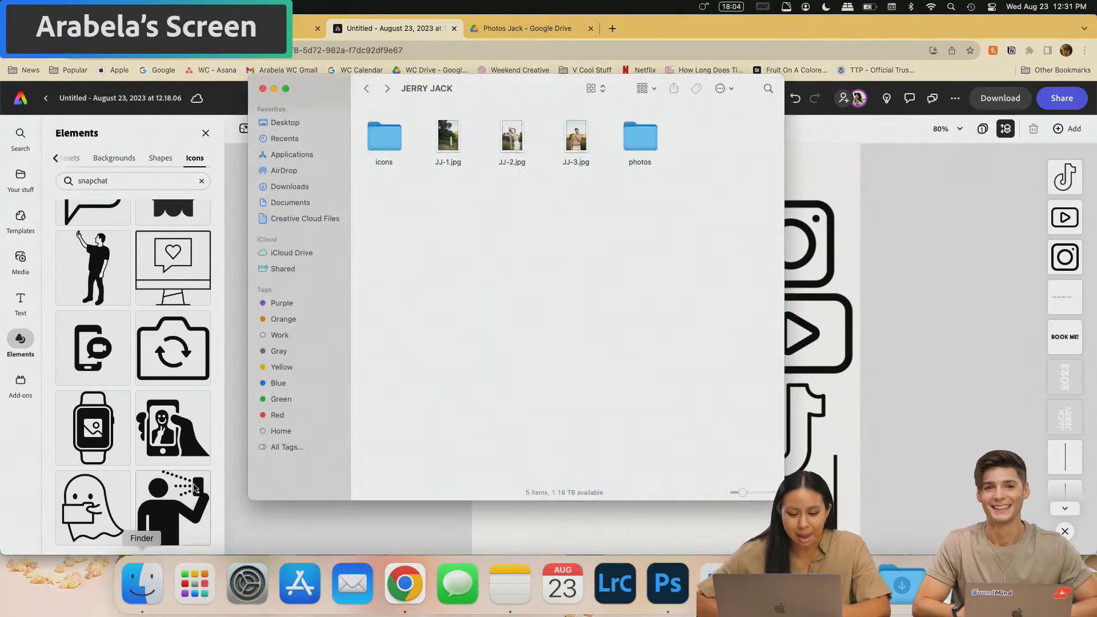
double_click(377, 146)
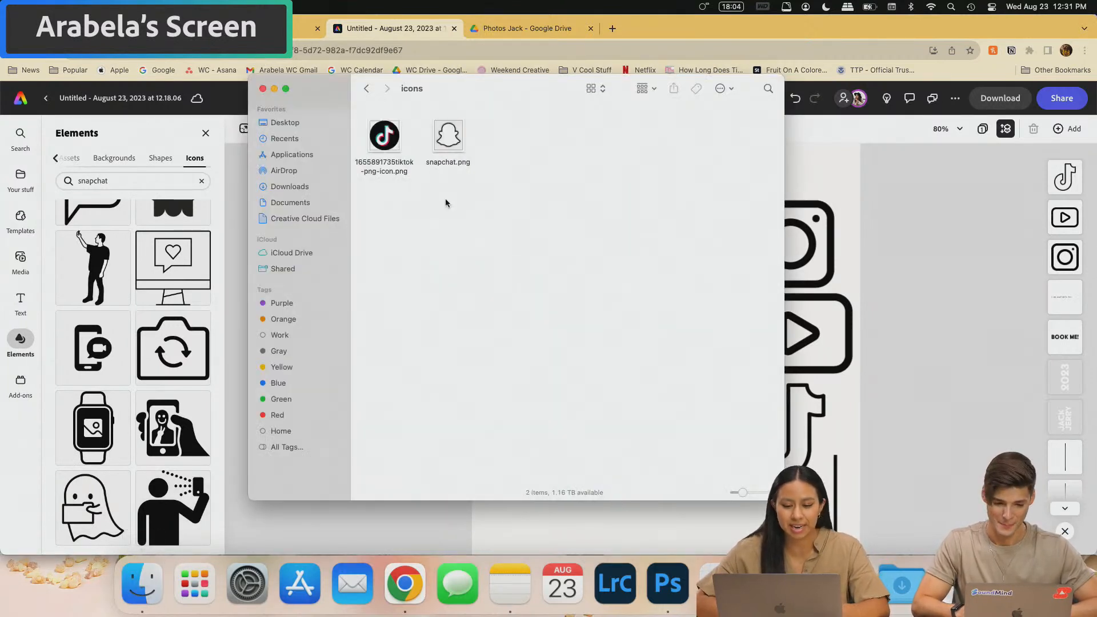
click(454, 143)
drag(454, 143, 807, 309)
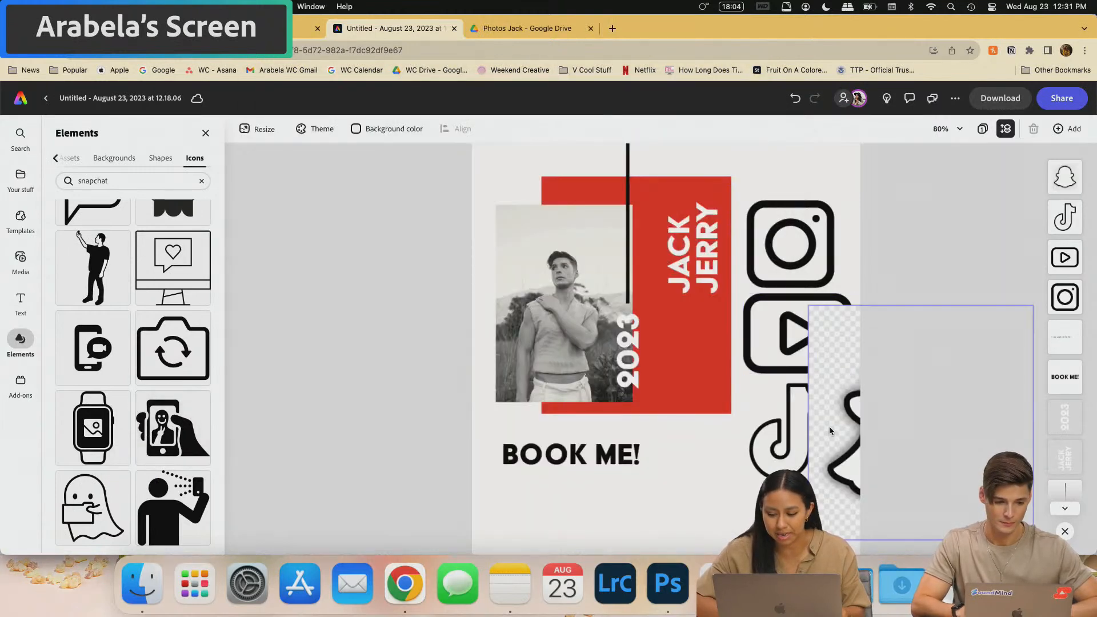
- Remove the Snapchat image's background and shrink the Instagram icon into place
click(158, 198)
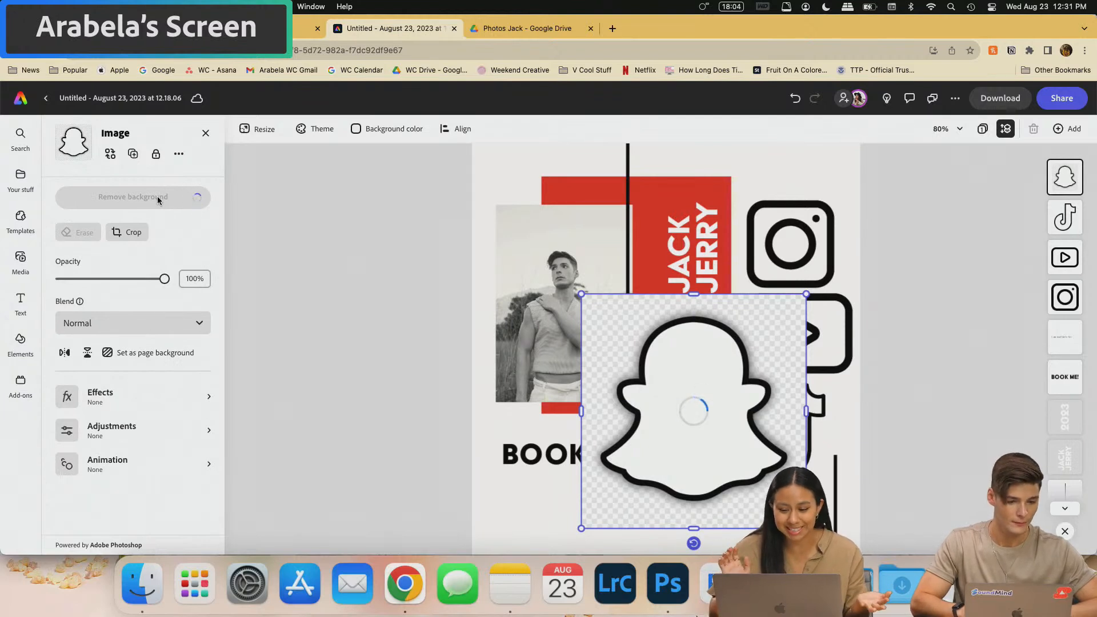
drag(700, 449, 746, 411)
click(794, 234)
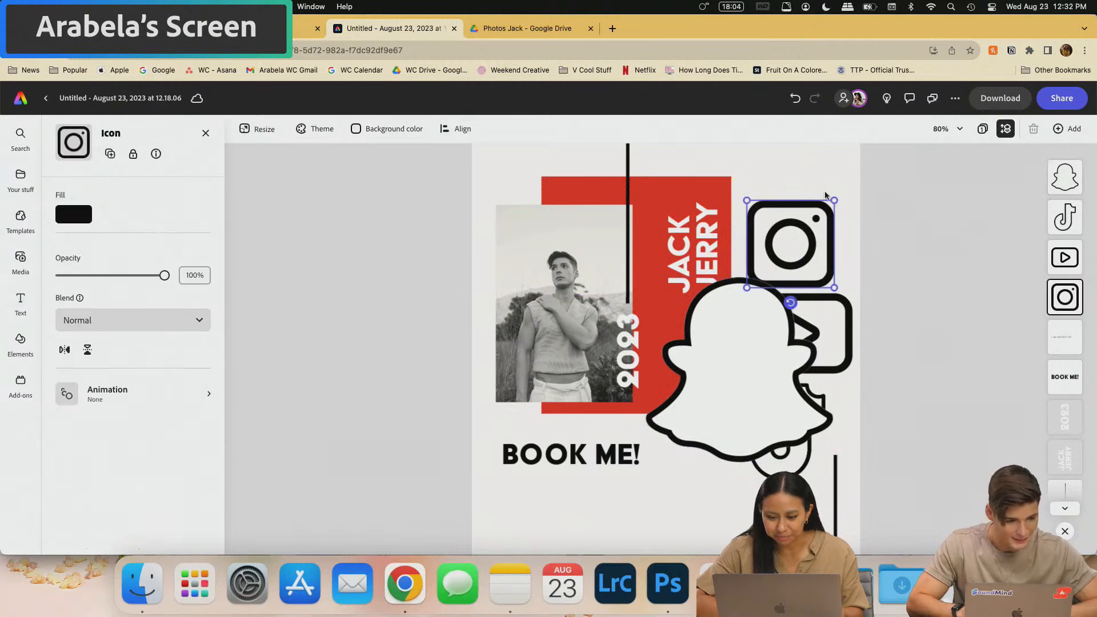
scroll(795, 233, down, 2)
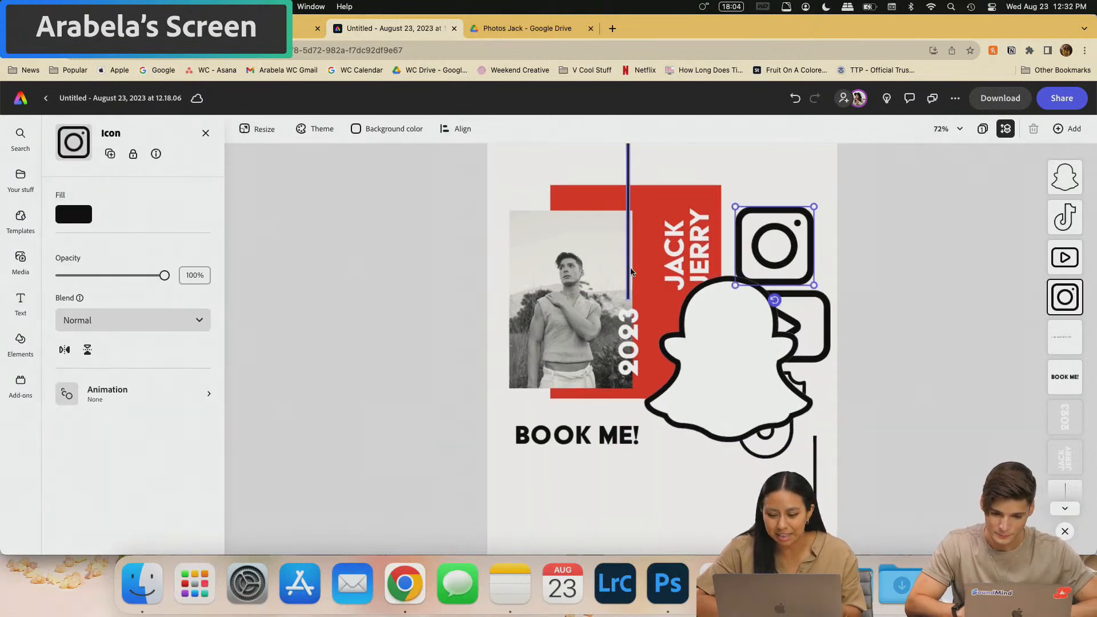
scroll(799, 246, down, 2)
drag(813, 260, 787, 171)
scroll(750, 269, up, 2)
drag(779, 226, 779, 223)
drag(662, 358, 511, 358)
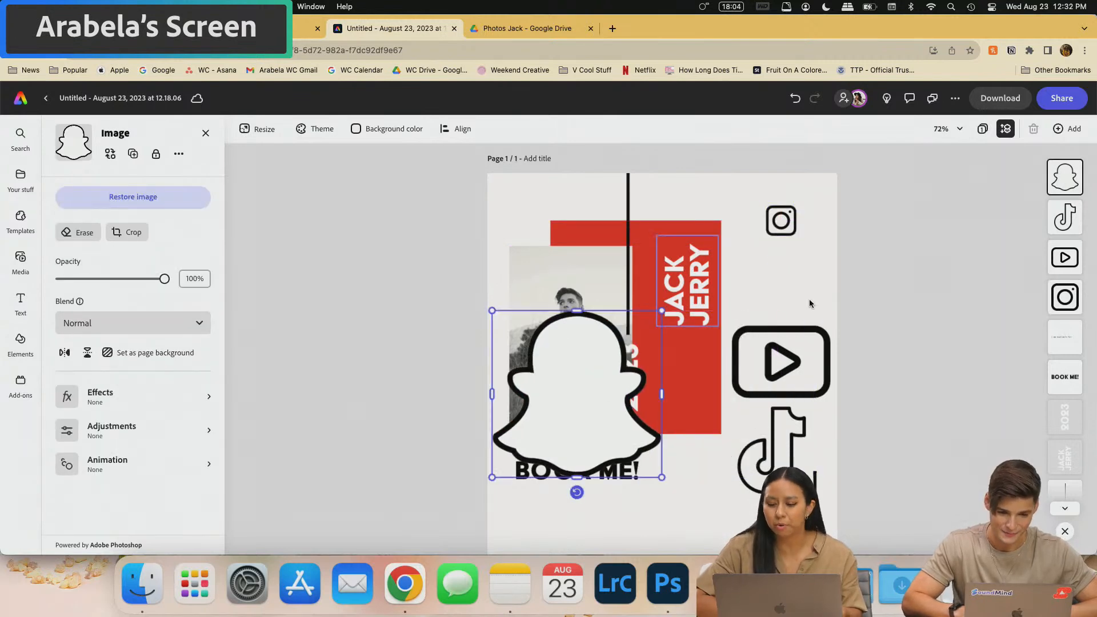
drag(781, 227, 786, 260)
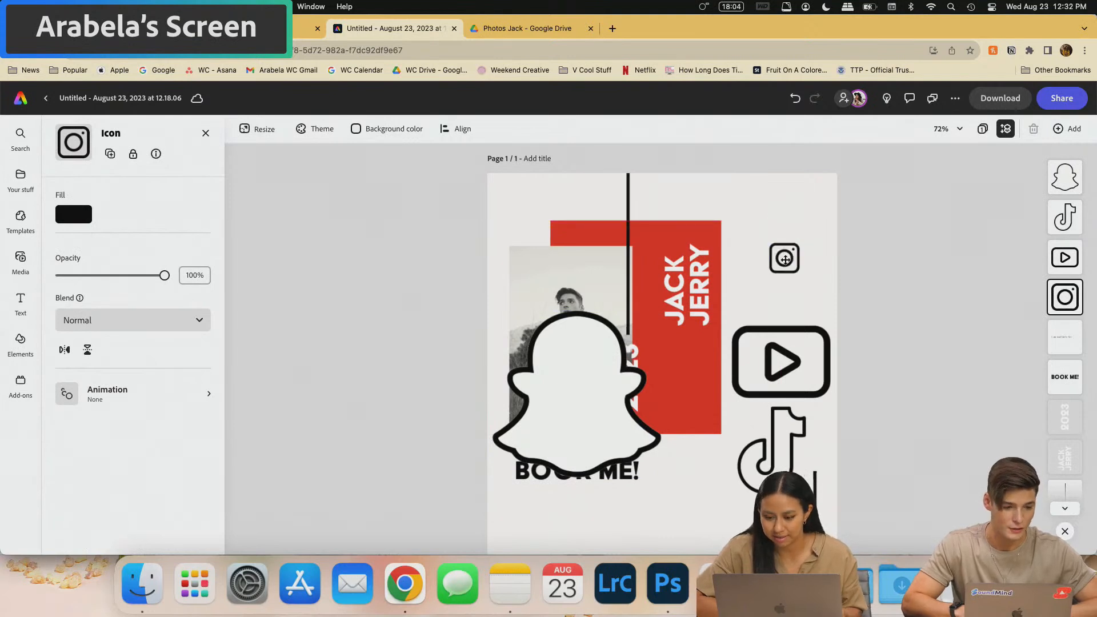
- Shrink the TikTok icon, move the Snapchat ghost beside YouTube, and raise Instagram
click(774, 434)
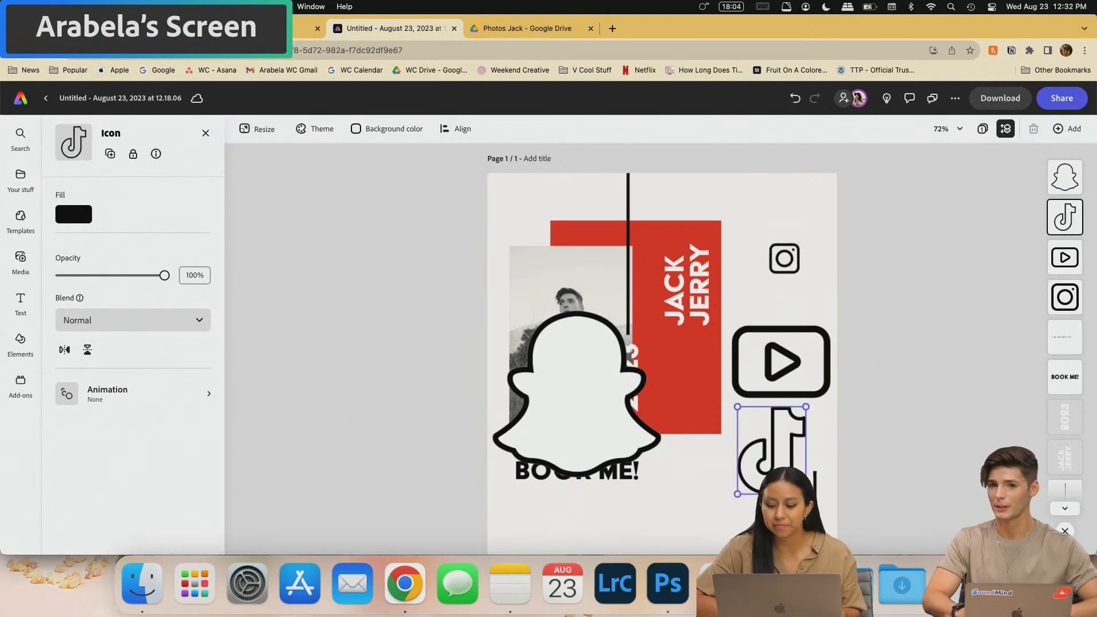
drag(805, 494, 798, 400)
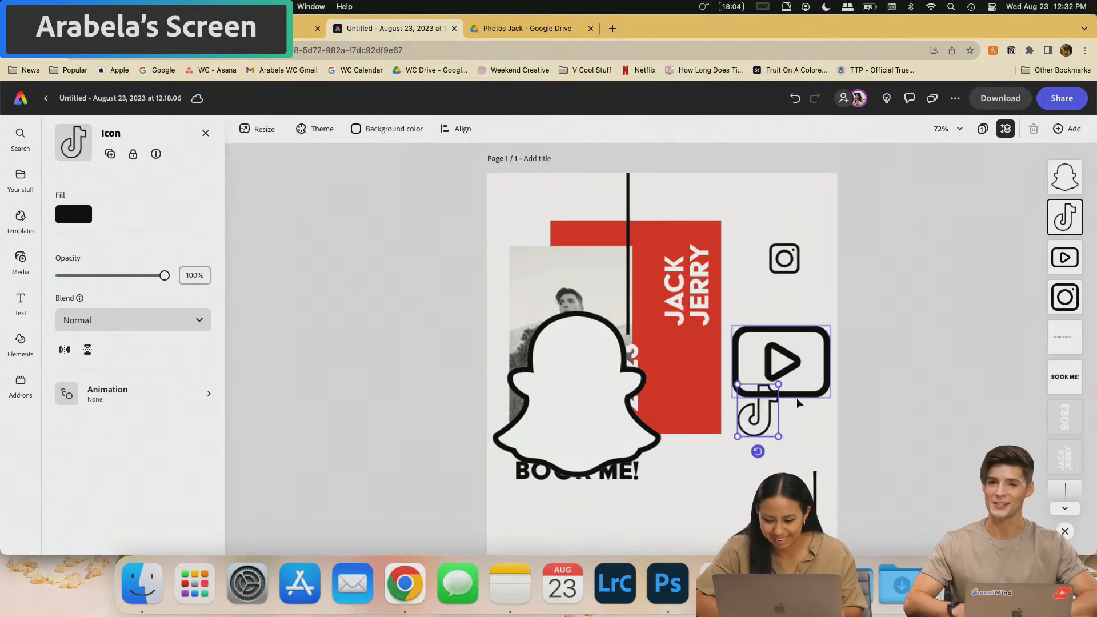
scroll(757, 409, up, 3)
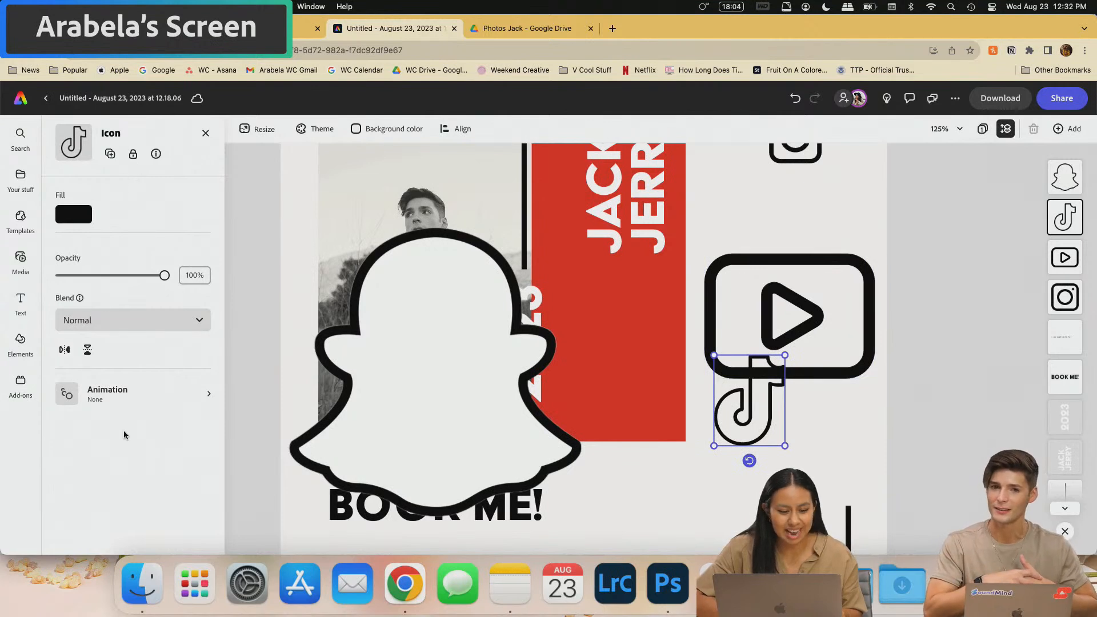
scroll(915, 309, up, 2)
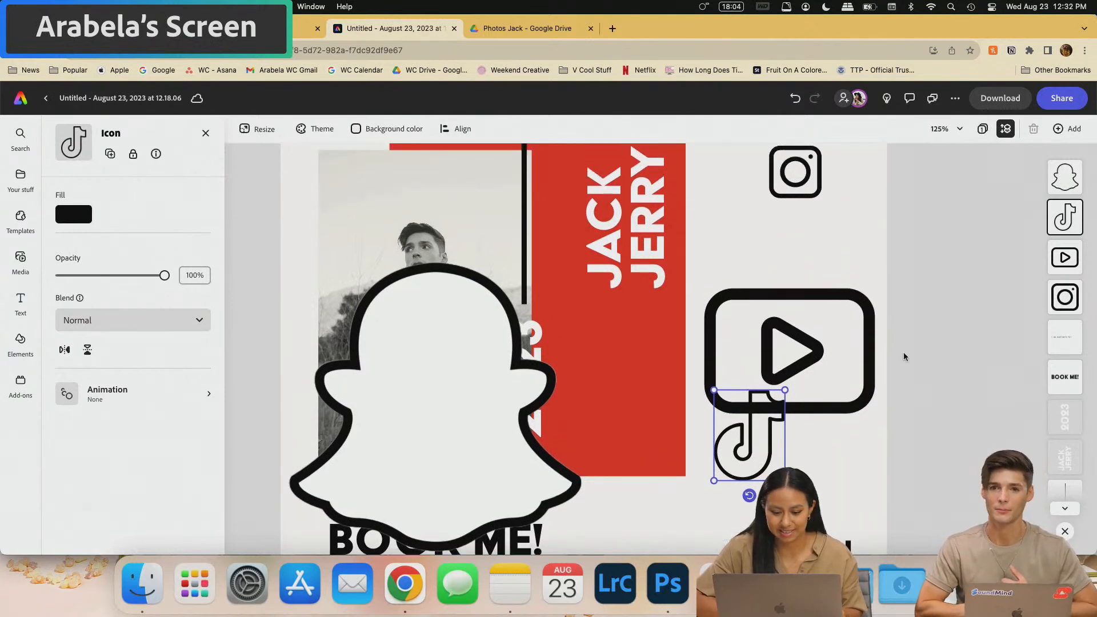
drag(456, 468, 793, 548)
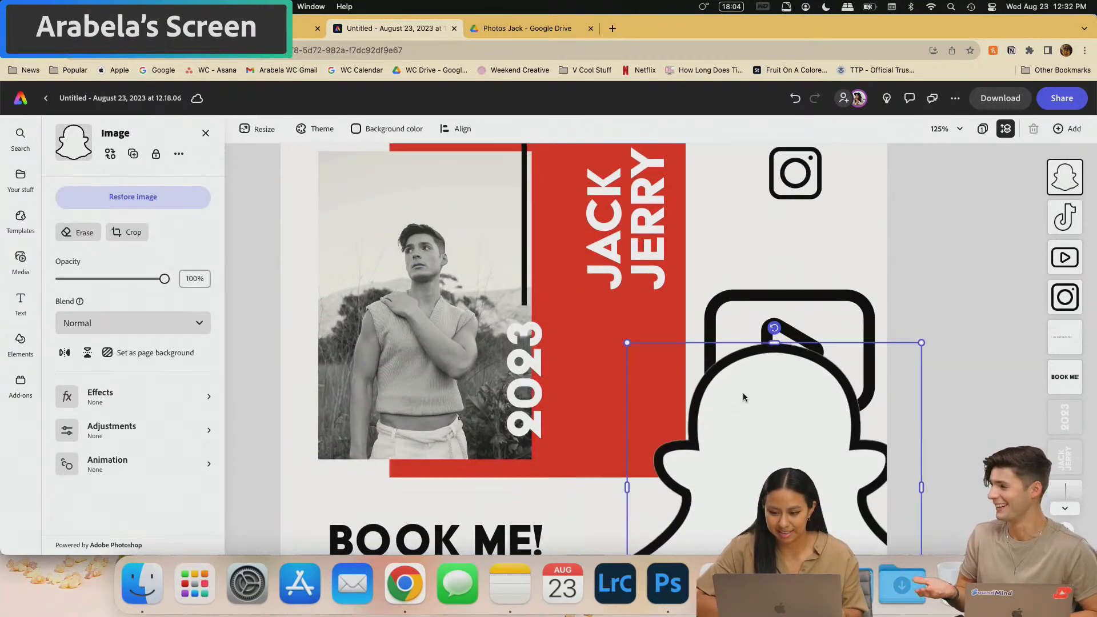
scroll(744, 394, up, 2)
scroll(766, 256, up, 2)
drag(788, 319, 788, 251)
click(786, 502)
click(786, 462)
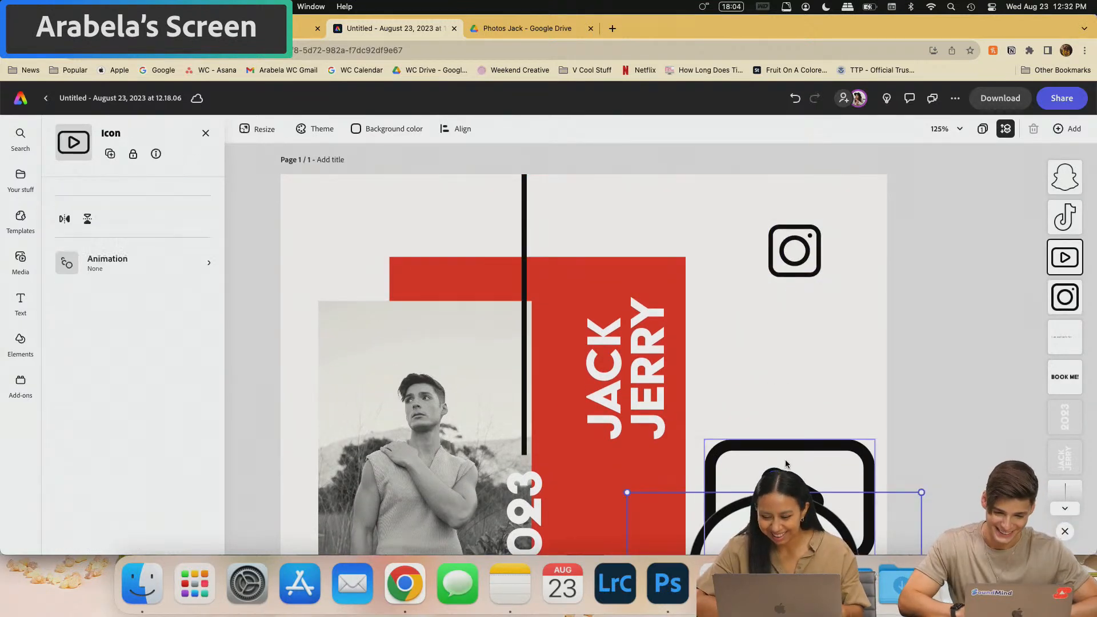
- Shrink the YouTube icon and resize the TikTok icon to sit below it
scroll(848, 336, down, 3)
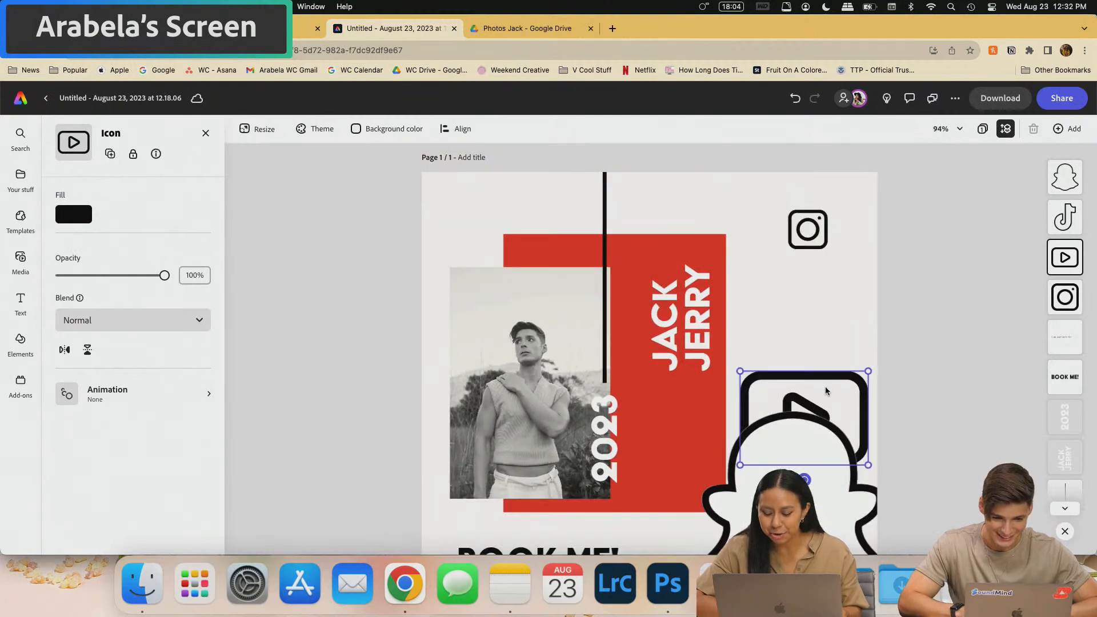
drag(867, 465, 818, 300)
scroll(792, 335, down, 5)
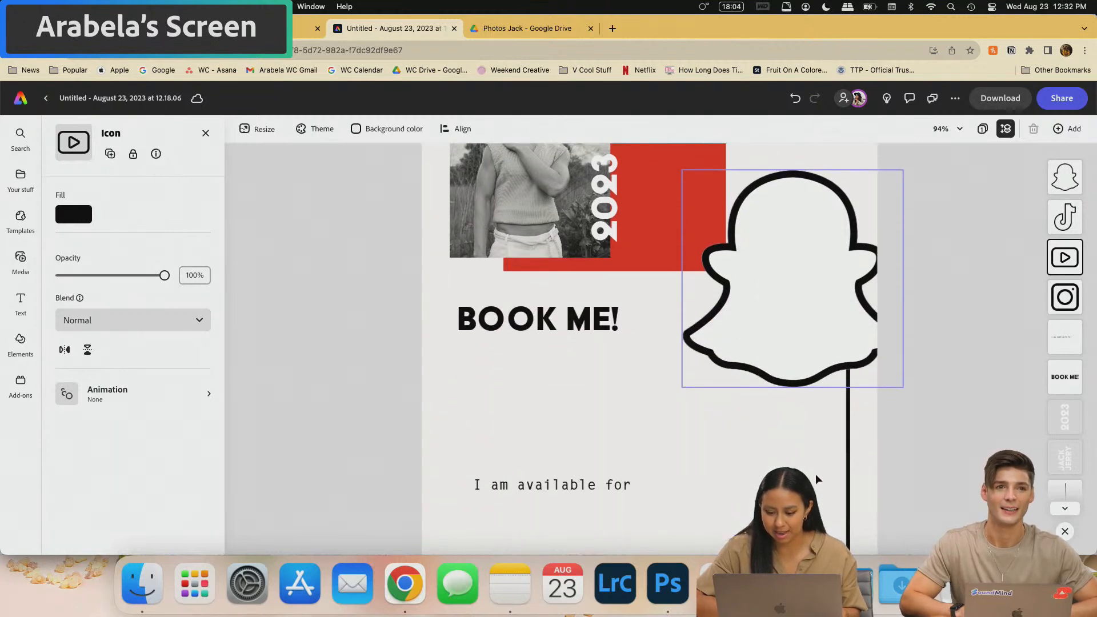
scroll(792, 335, up, 3)
drag(785, 373, 827, 225)
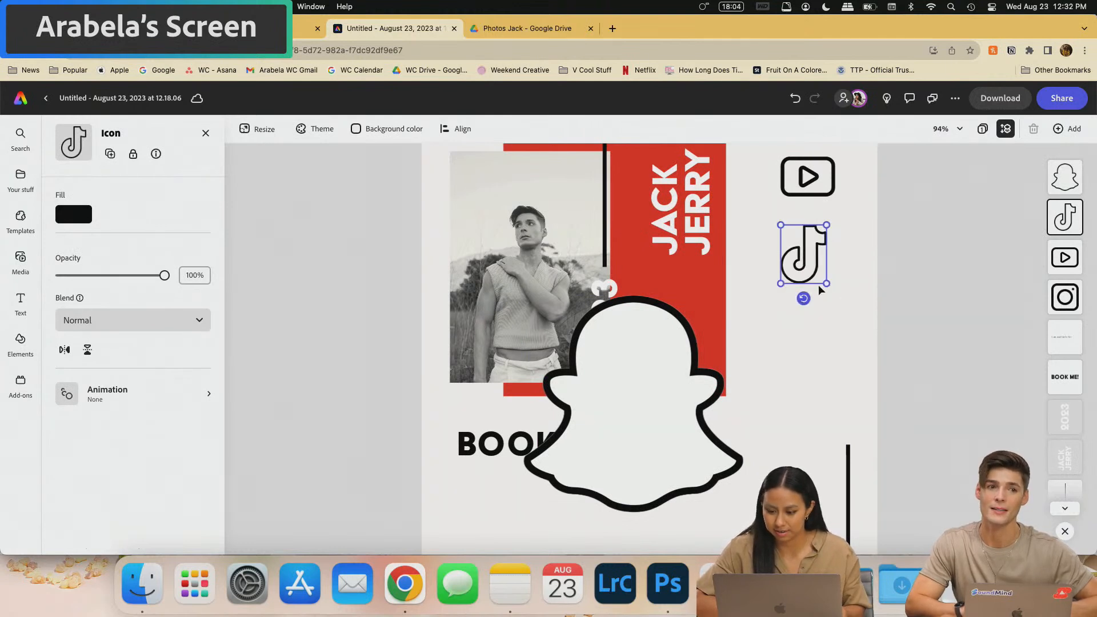
drag(827, 284, 822, 279)
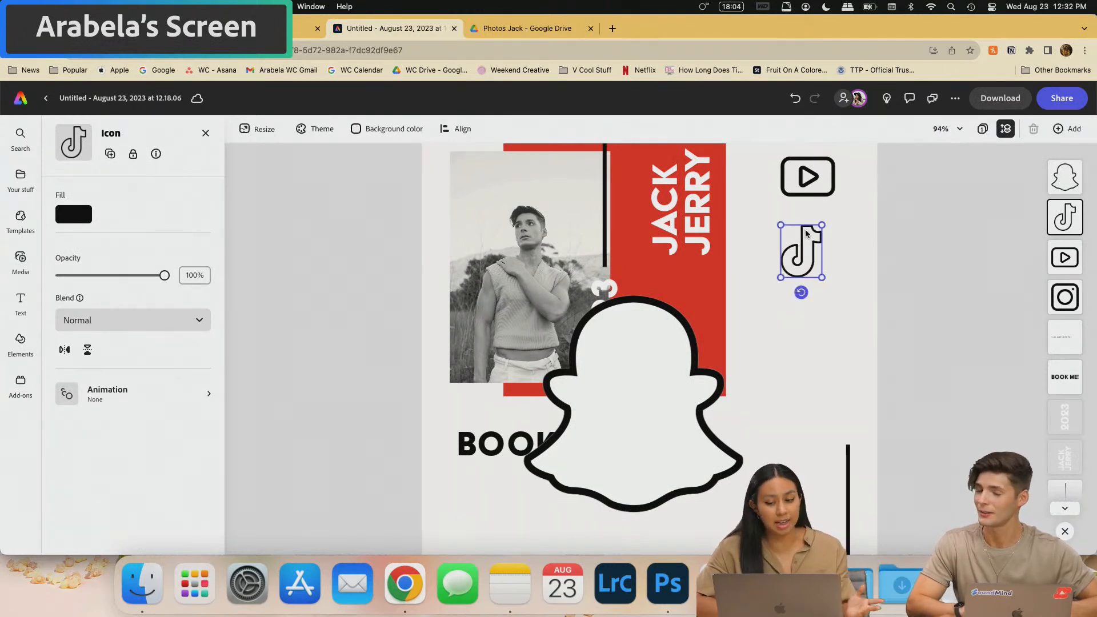
scroll(805, 233, down, 3)
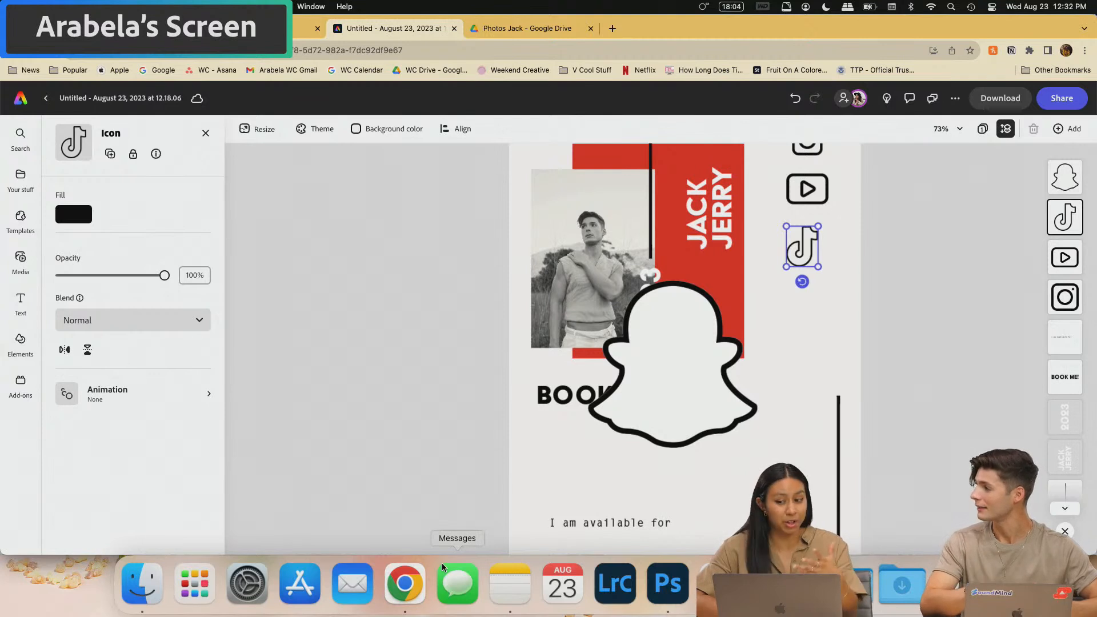
drag(806, 246, 805, 241)
scroll(840, 334, up, 3)
drag(824, 338, 823, 331)
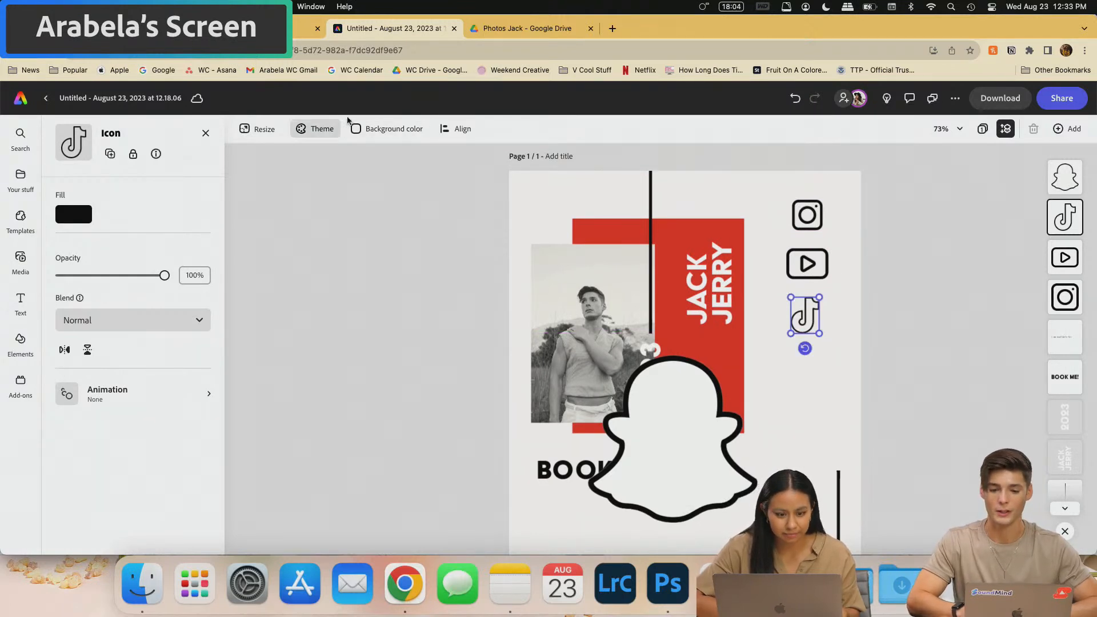
- Align the TikTok icon with the others and shrink the Snapchat ghost to match
click(264, 129)
click(815, 310)
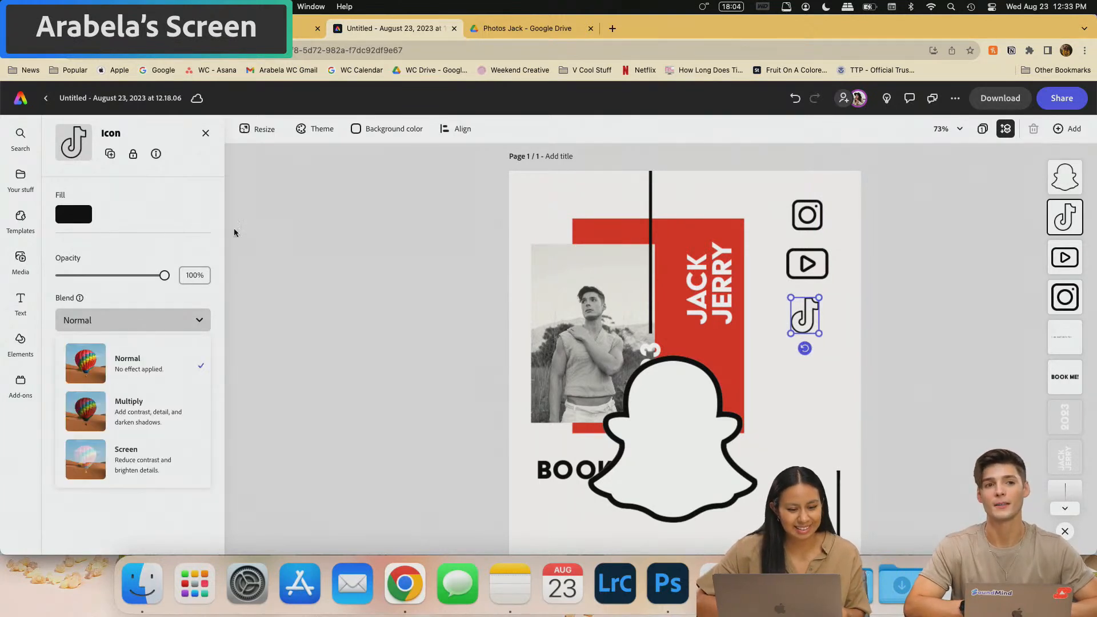
click(185, 181)
mouse_move(811, 313)
mouse_down()
mouse_move(814, 298)
mouse_move(807, 316)
mouse_up()
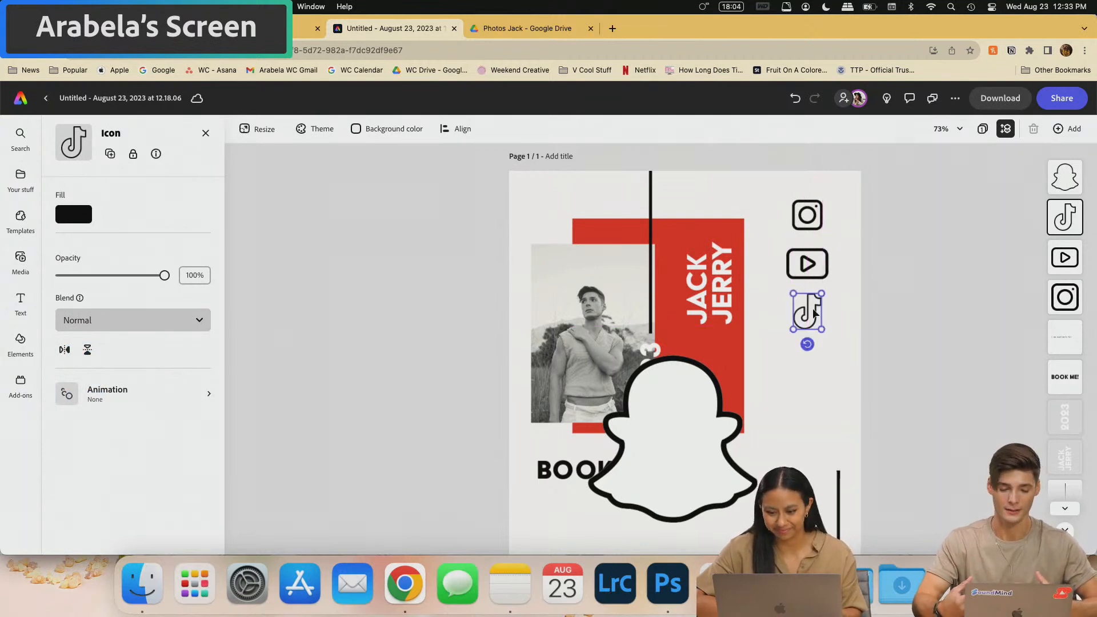
click(664, 472)
drag(757, 361, 801, 383)
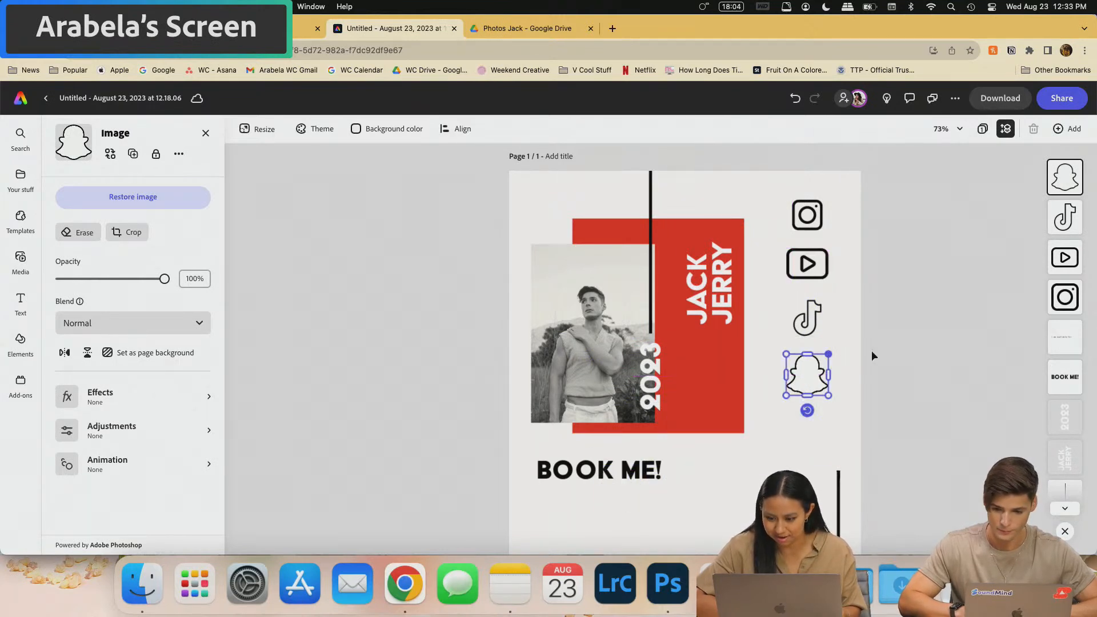
- Move the four social icons lower together and nudge the YouTube icon right
click(834, 226)
drag(783, 193, 825, 416)
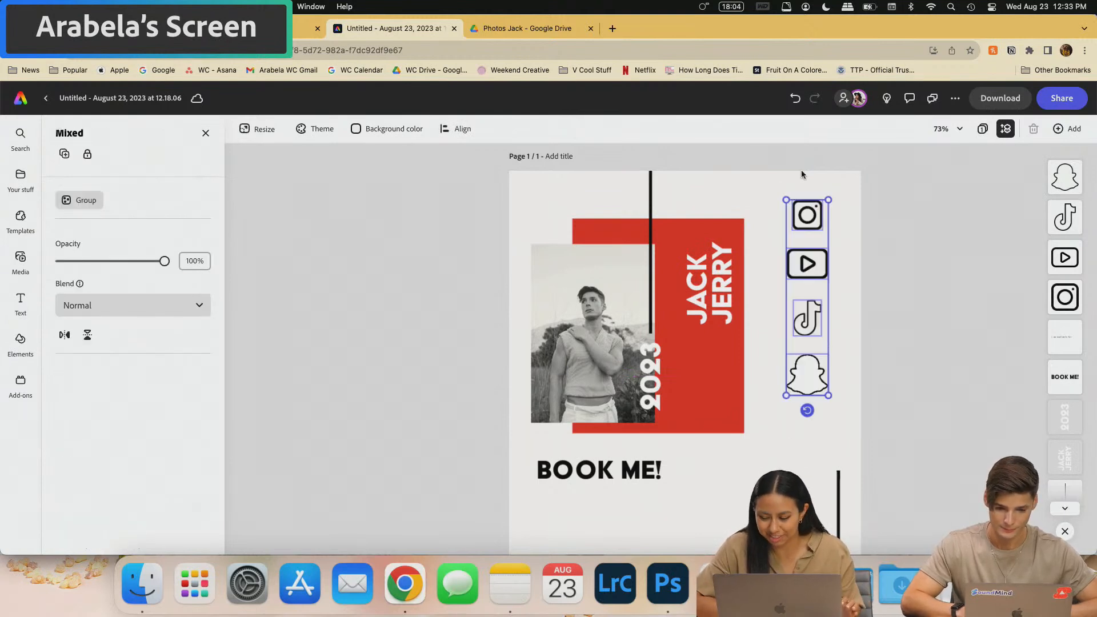
drag(807, 382, 807, 401)
click(827, 293)
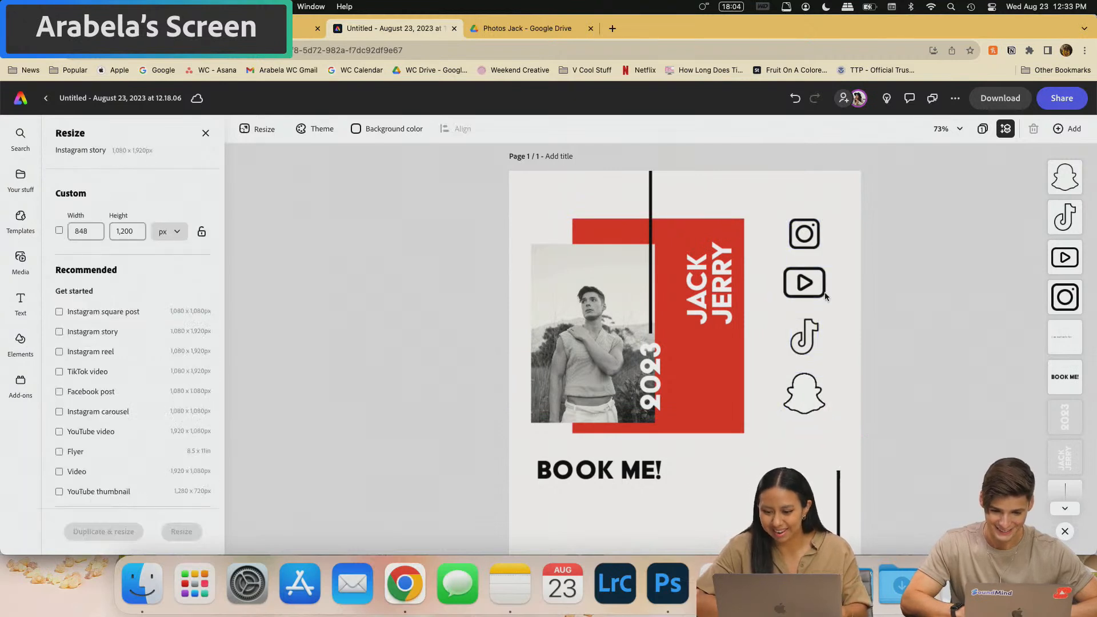
click(817, 291)
mouse_move(815, 286)
mouse_down()
mouse_move(791, 284)
mouse_move(819, 279)
mouse_up()
click(807, 345)
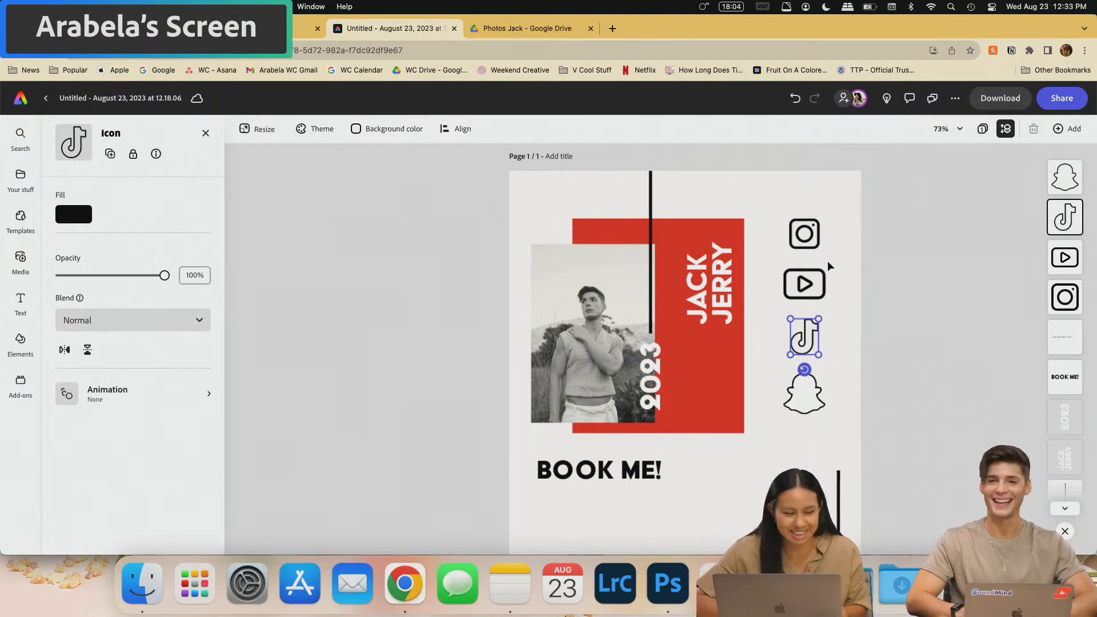
click(854, 352)
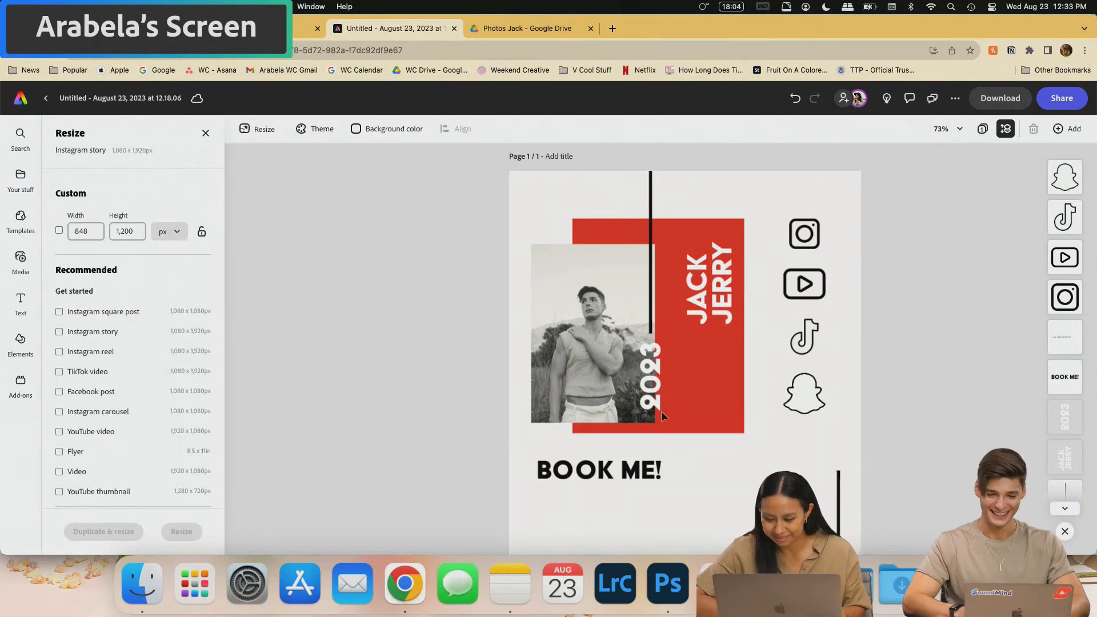
scroll(660, 457, down, 1)
scroll(755, 413, down, 1)
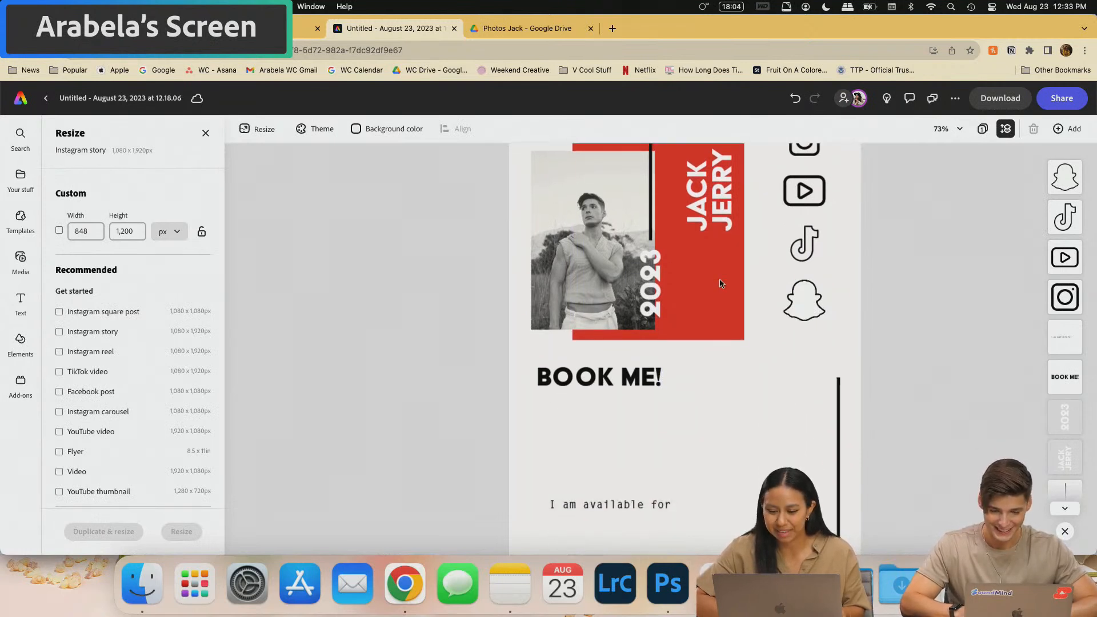
scroll(684, 317, up, 2)
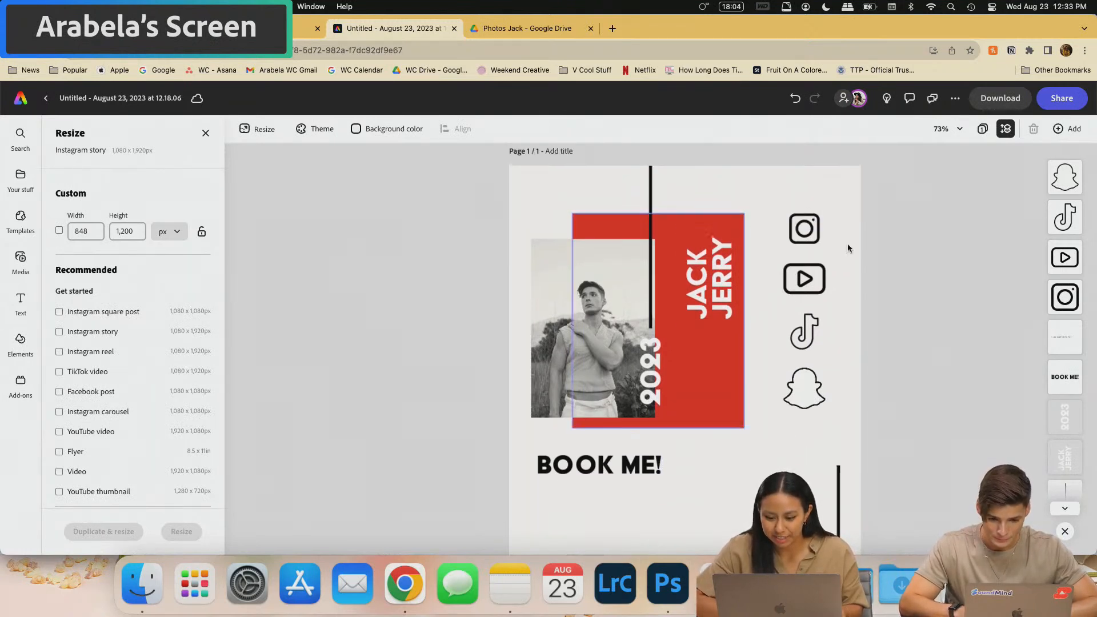
drag(711, 259, 697, 280)
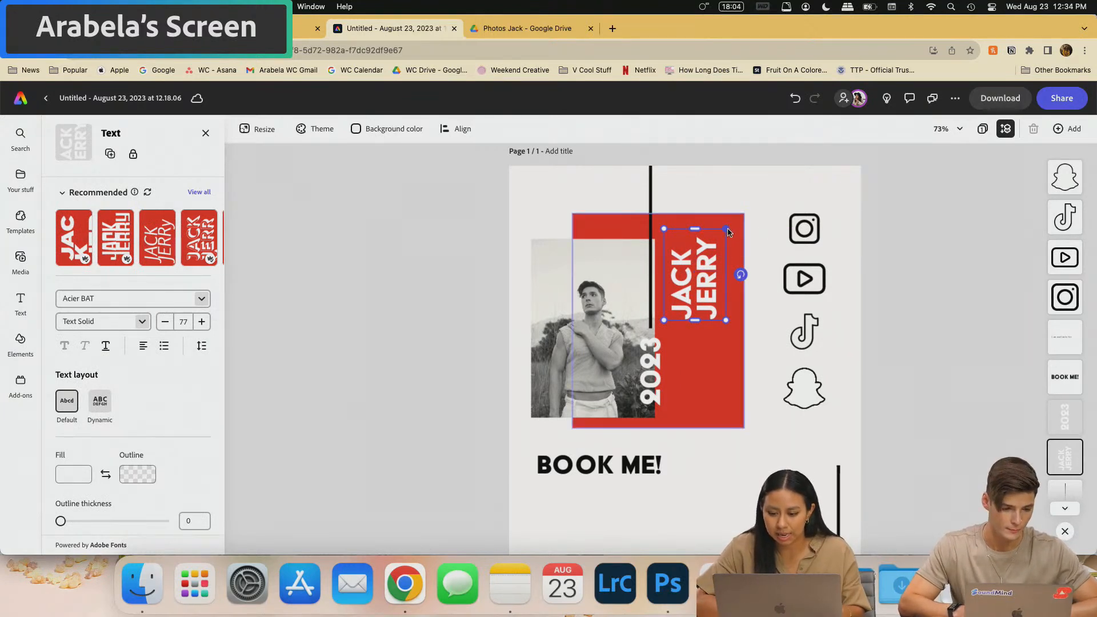
click(755, 191)
click(706, 257)
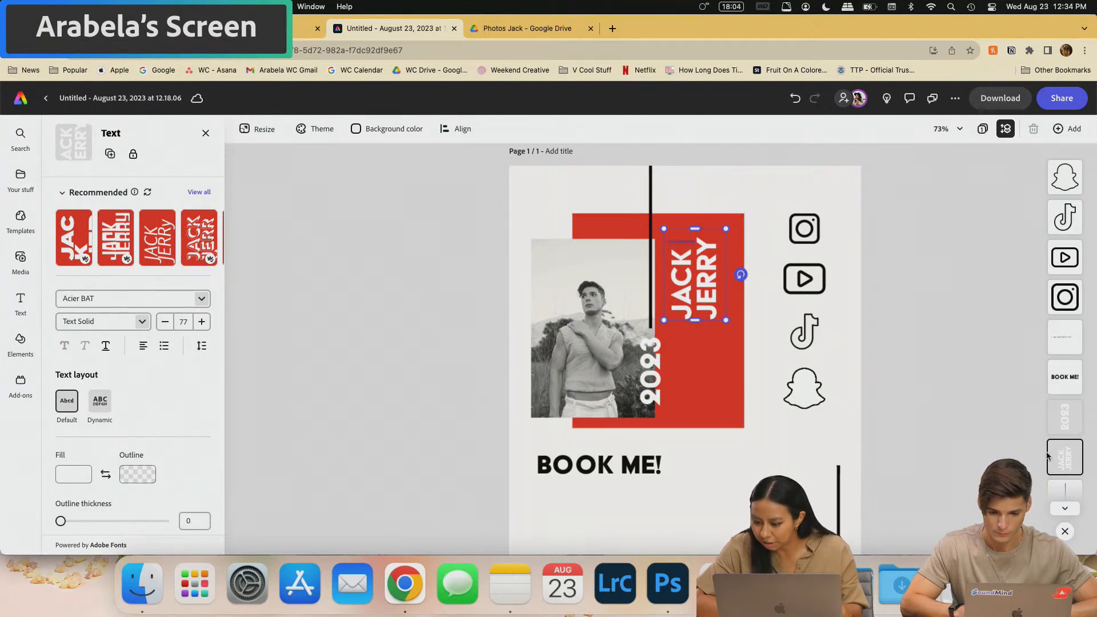
right_click(1080, 461)
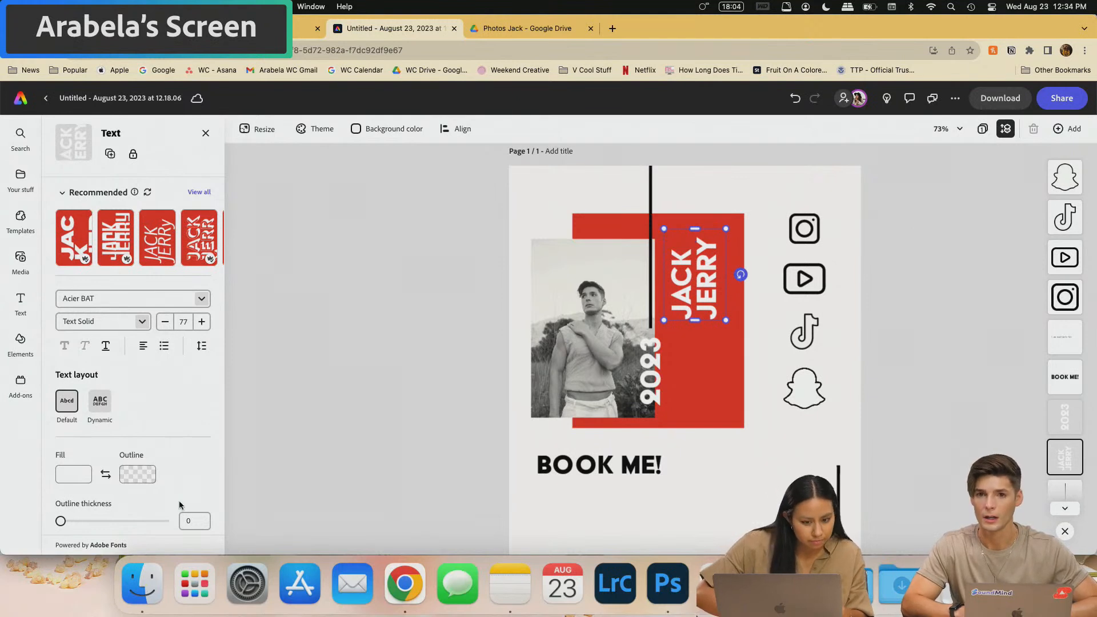
scroll(180, 505, down, 2)
scroll(180, 505, down, 5)
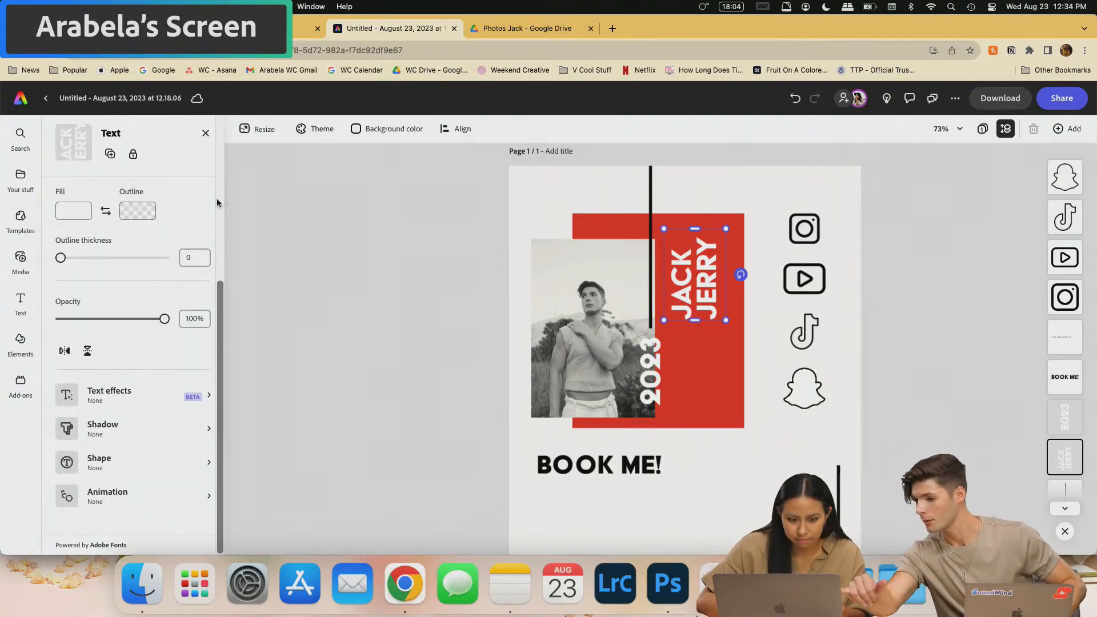
scroll(136, 312, up, 5)
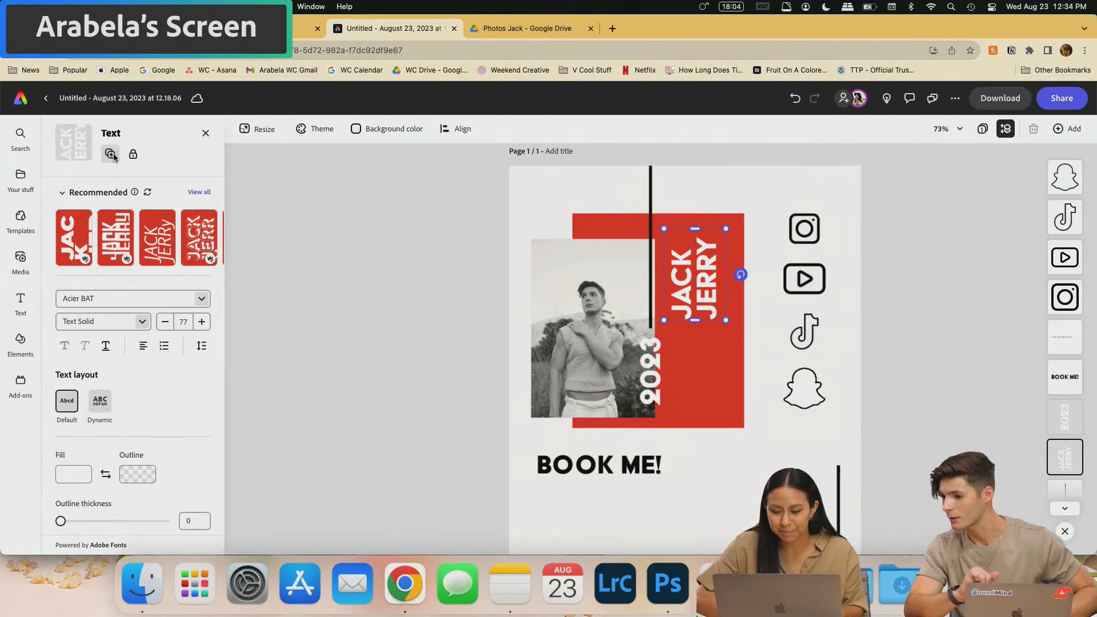
click(110, 154)
drag(715, 293, 707, 369)
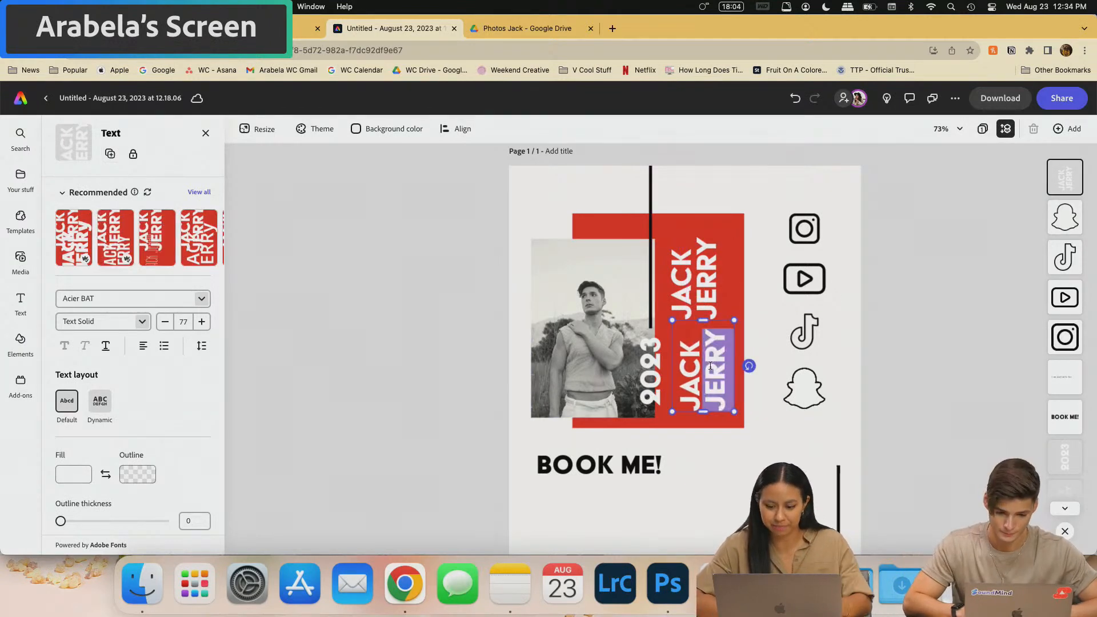
double_click(707, 368)
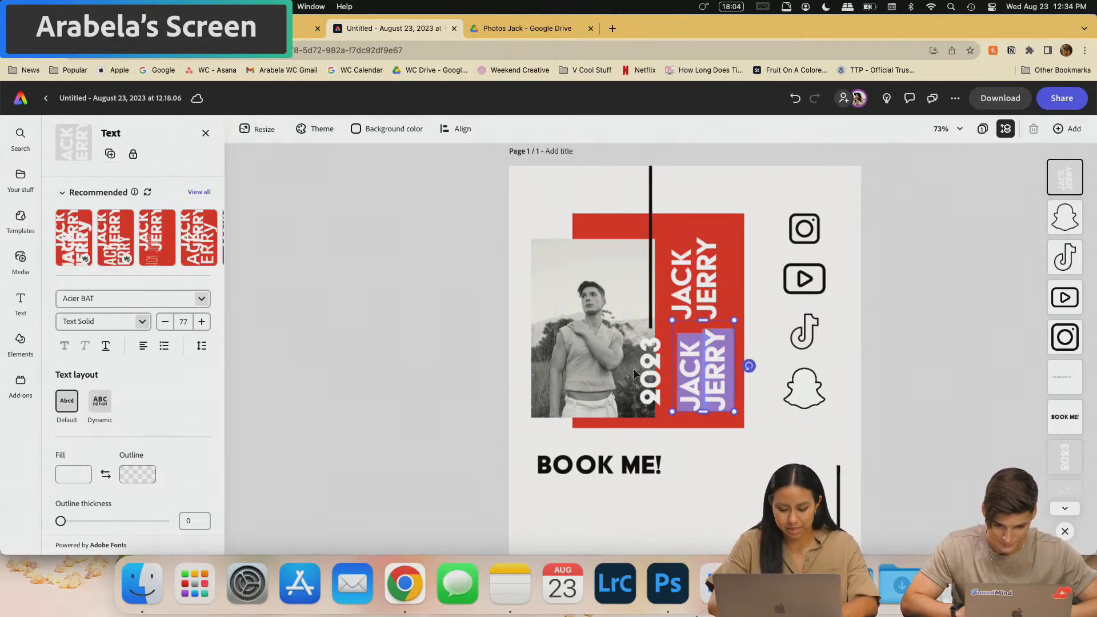
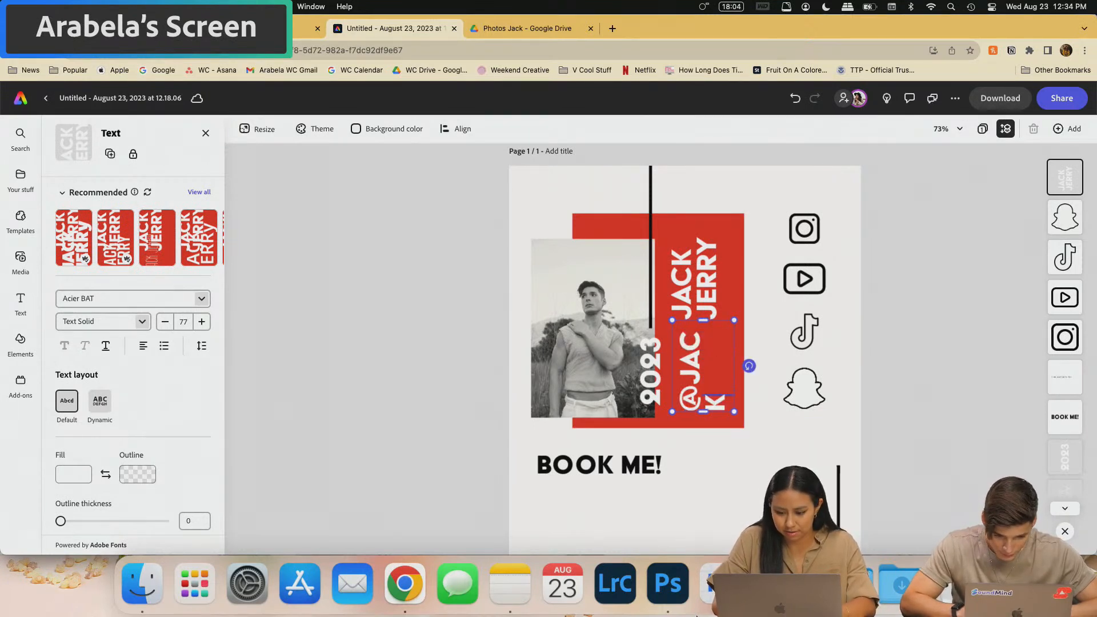
key(super+a)
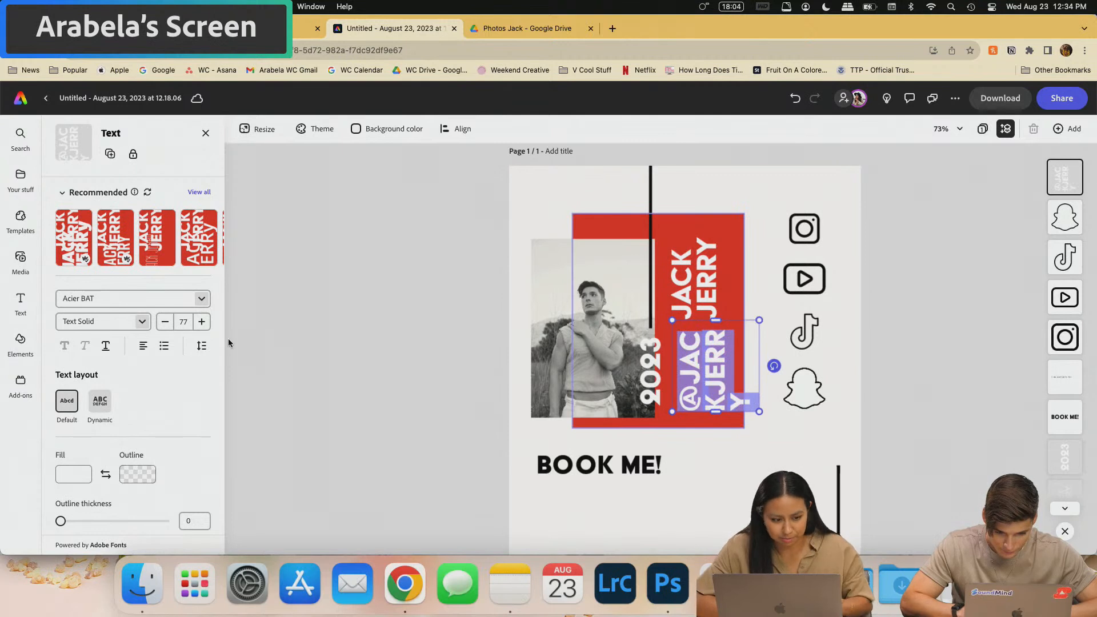
text(60)
key(Return)
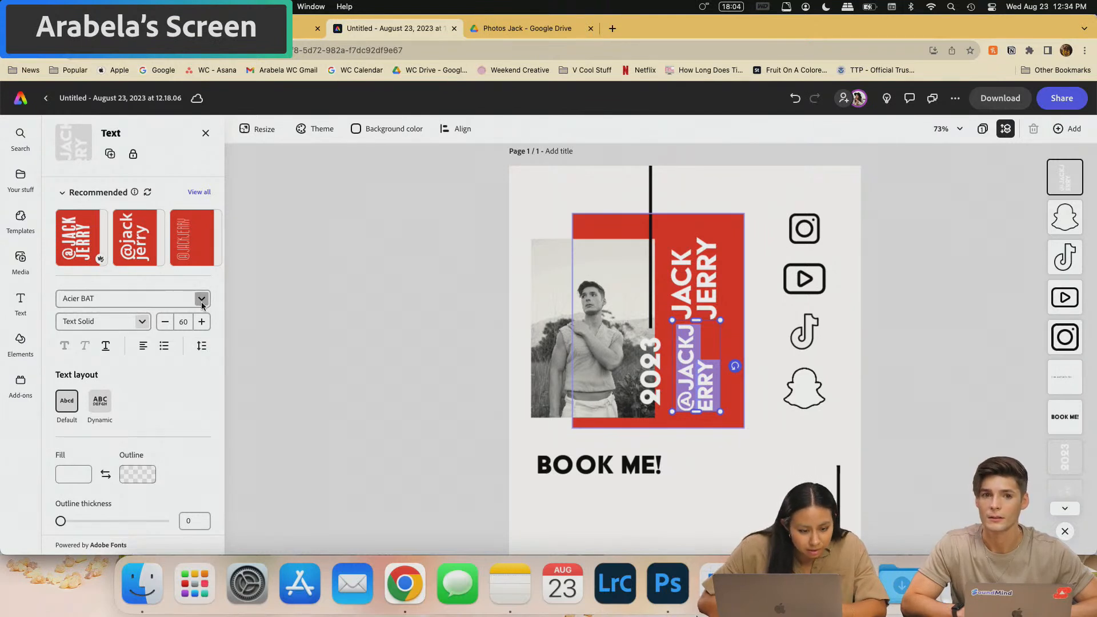
- Browse suggested text styles and open the font list for the handle
click(204, 239)
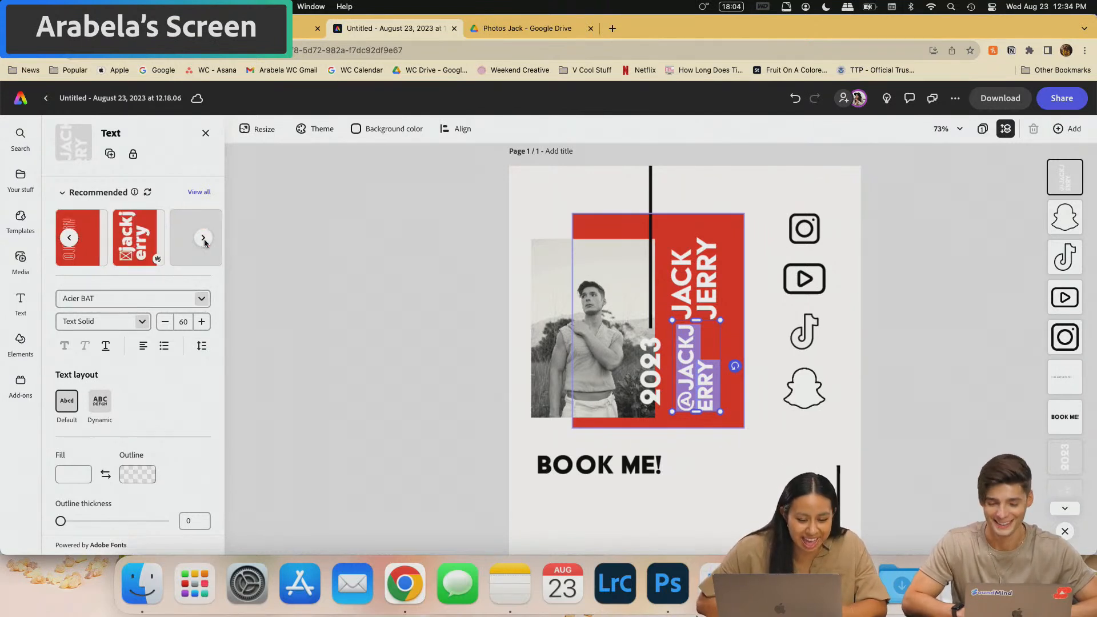
click(204, 239)
click(204, 239)
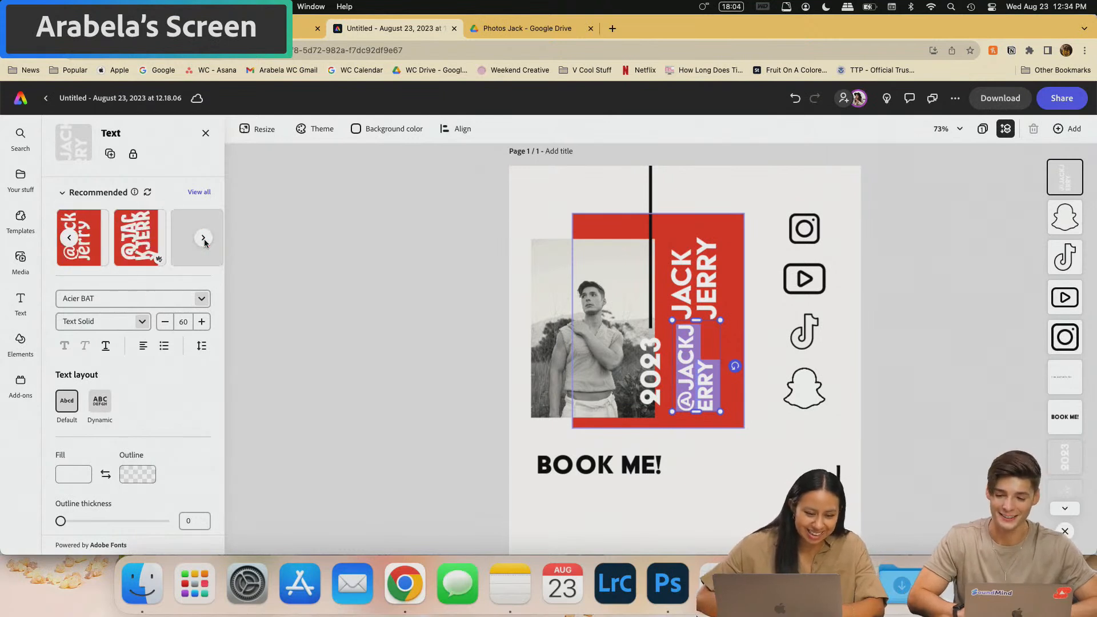
click(204, 239)
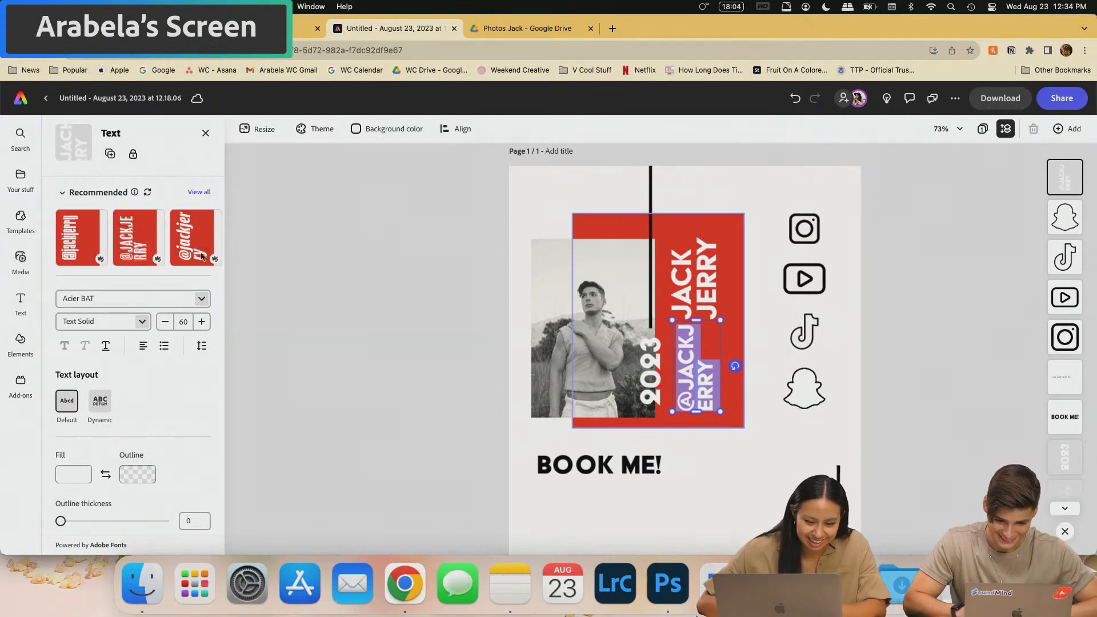
click(201, 298)
scroll(188, 457, down, 1)
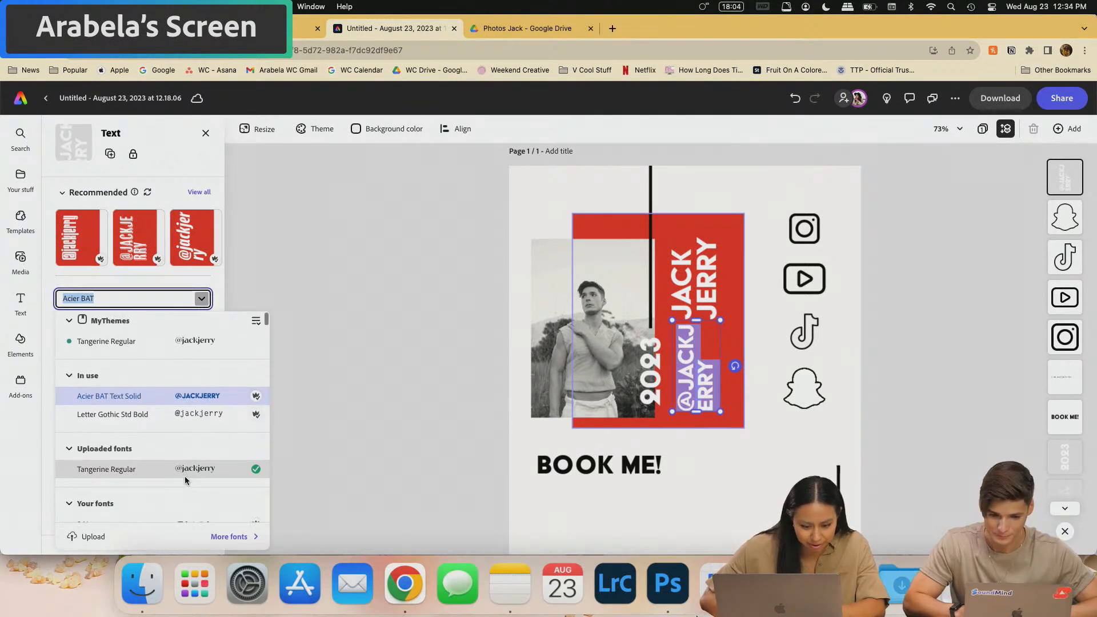
click(202, 413)
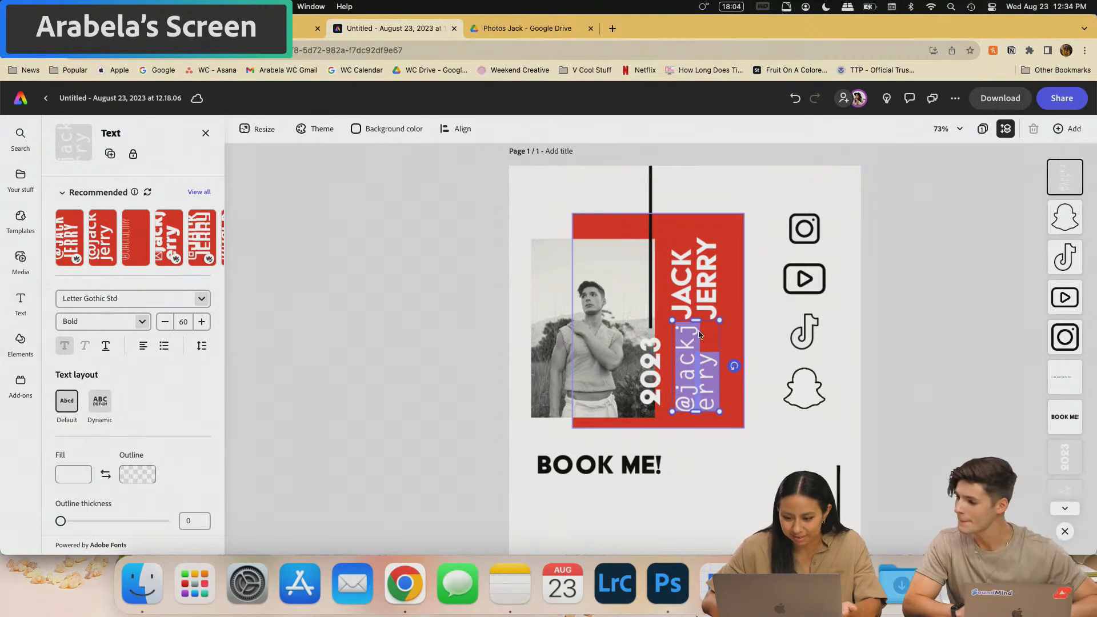
drag(672, 328, 673, 257)
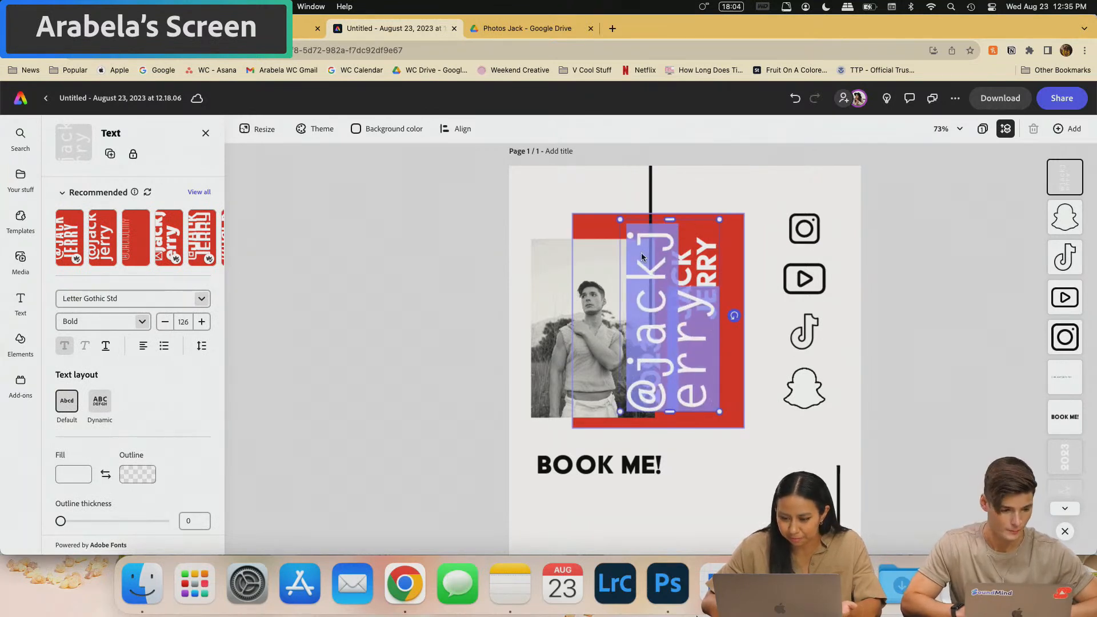
click(688, 383)
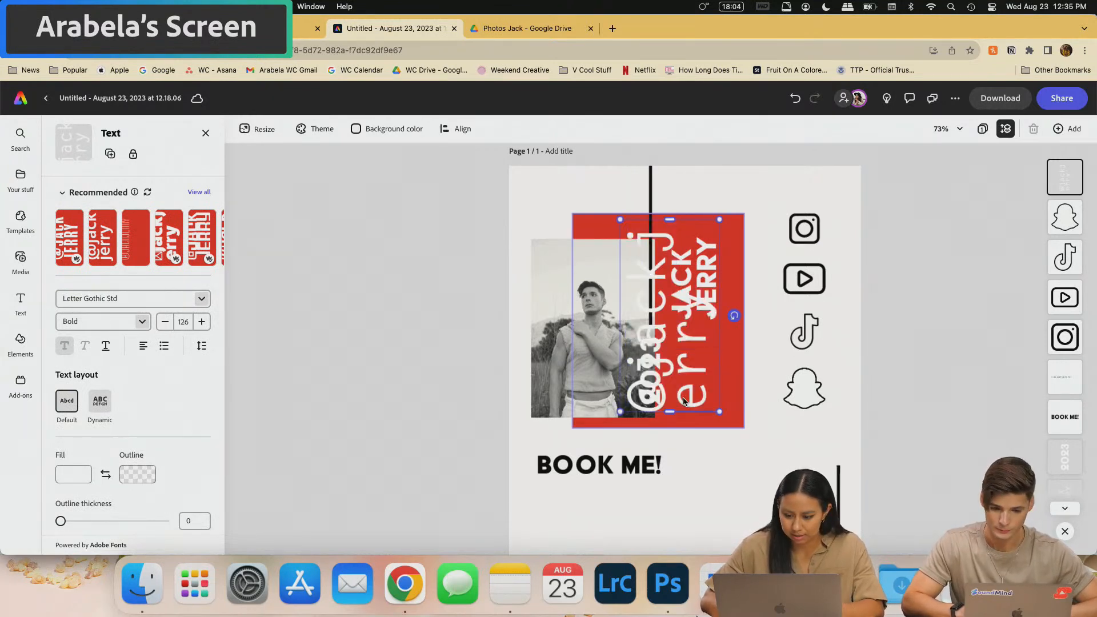
key(BackSpace)
text(J)
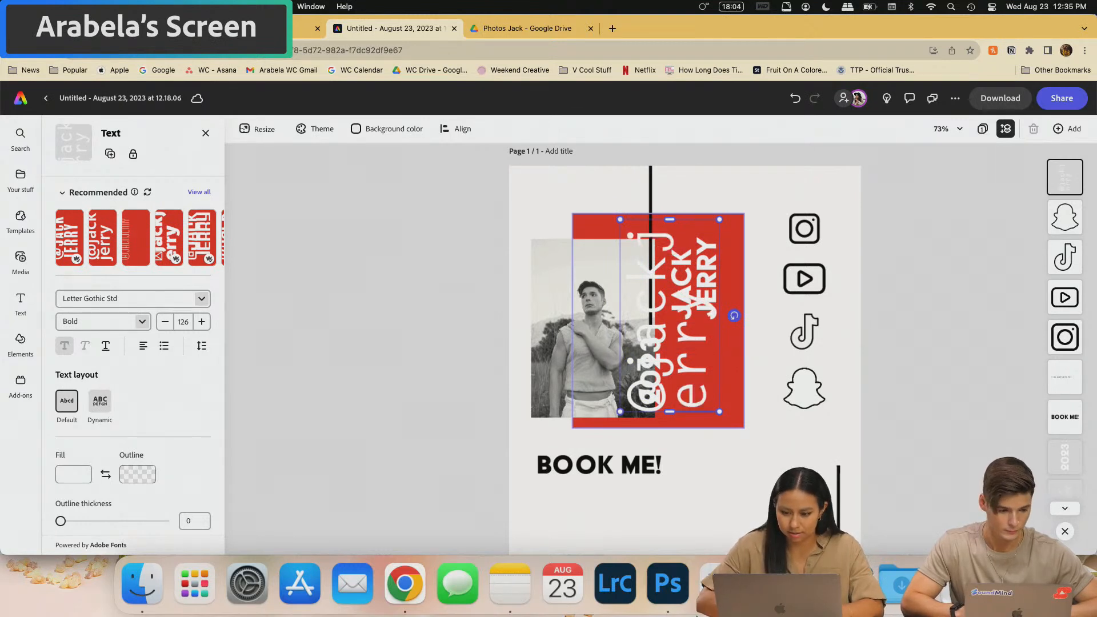
key(super+a)
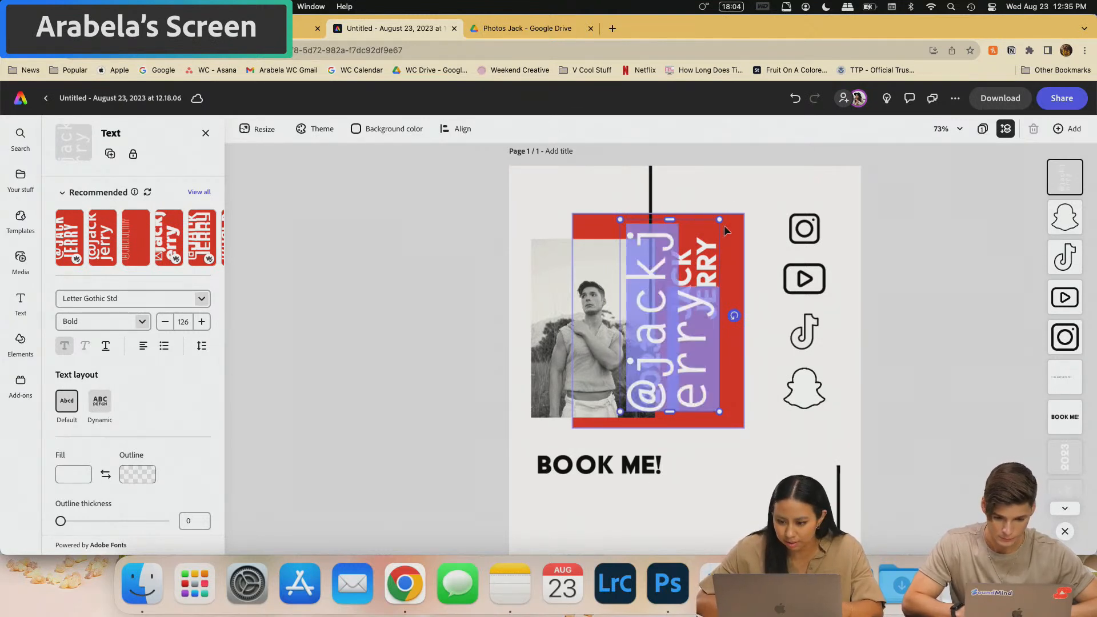
drag(721, 223, 647, 365)
click(686, 398)
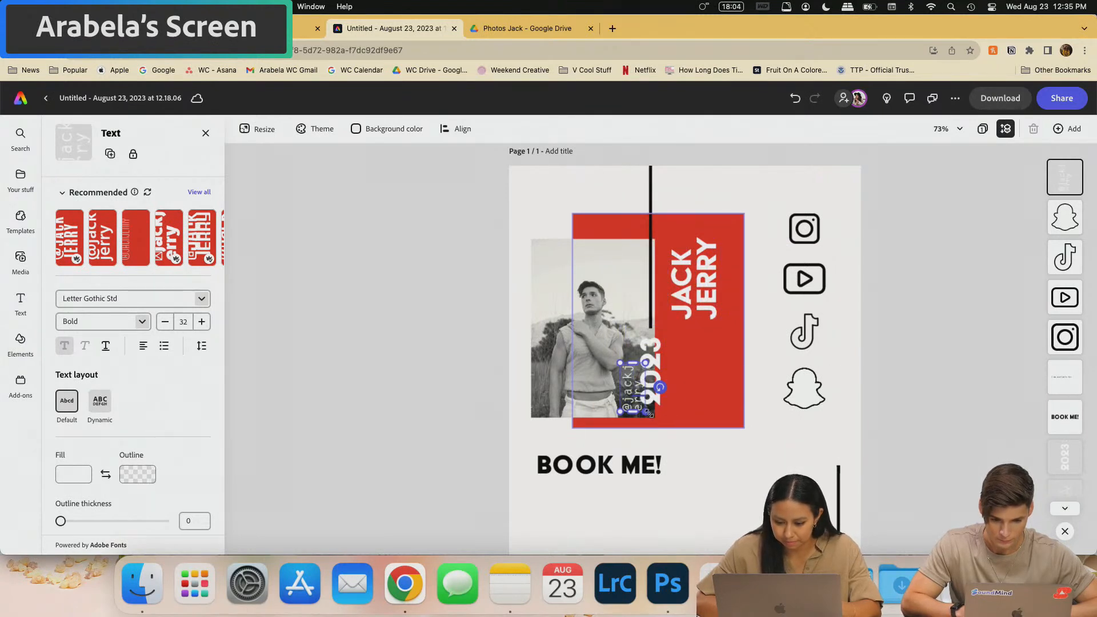
drag(701, 412, 672, 469)
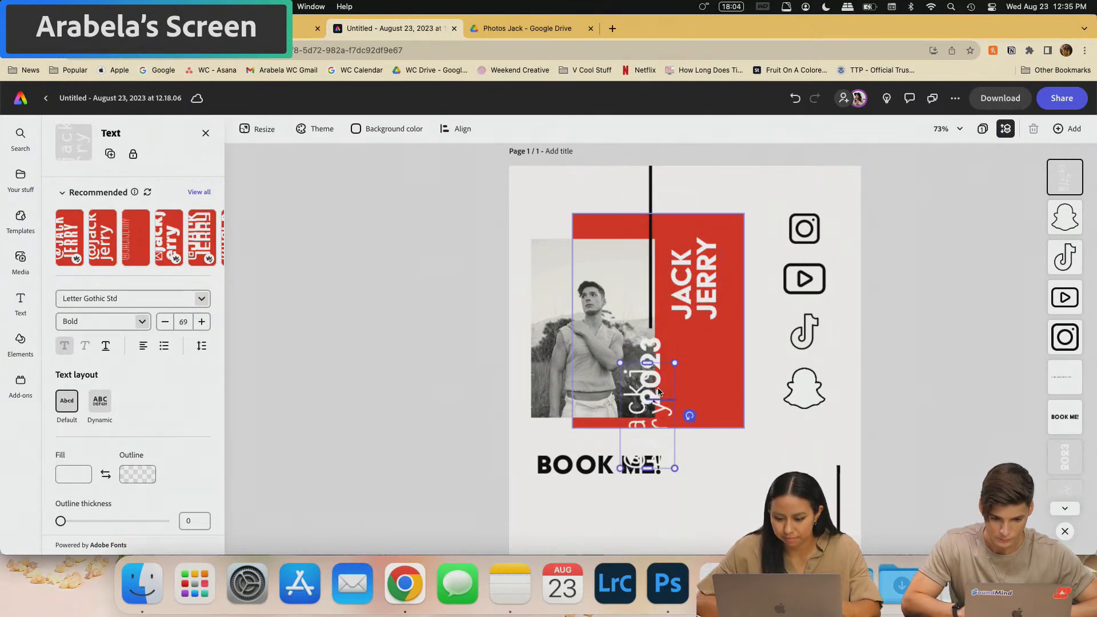
drag(653, 412, 707, 374)
double_click(707, 374)
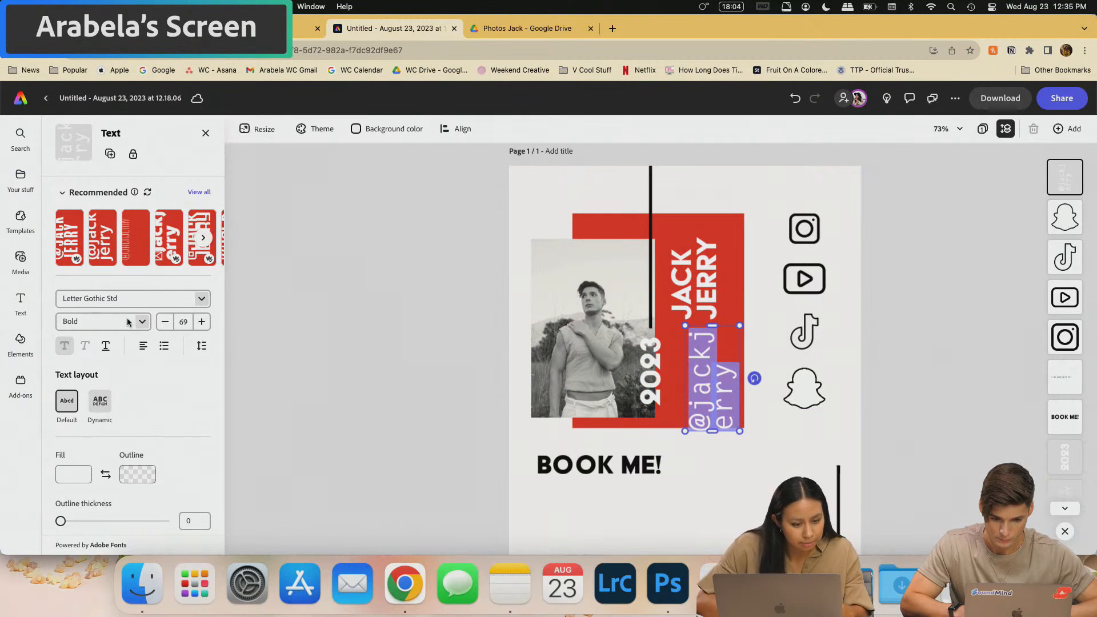
click(203, 345)
mouse_move(153, 398)
mouse_down()
mouse_move(165, 397)
mouse_move(155, 396)
mouse_up()
mouse_move(155, 434)
mouse_down()
mouse_move(170, 433)
mouse_move(137, 435)
mouse_move(152, 434)
mouse_move(147, 444)
mouse_up()
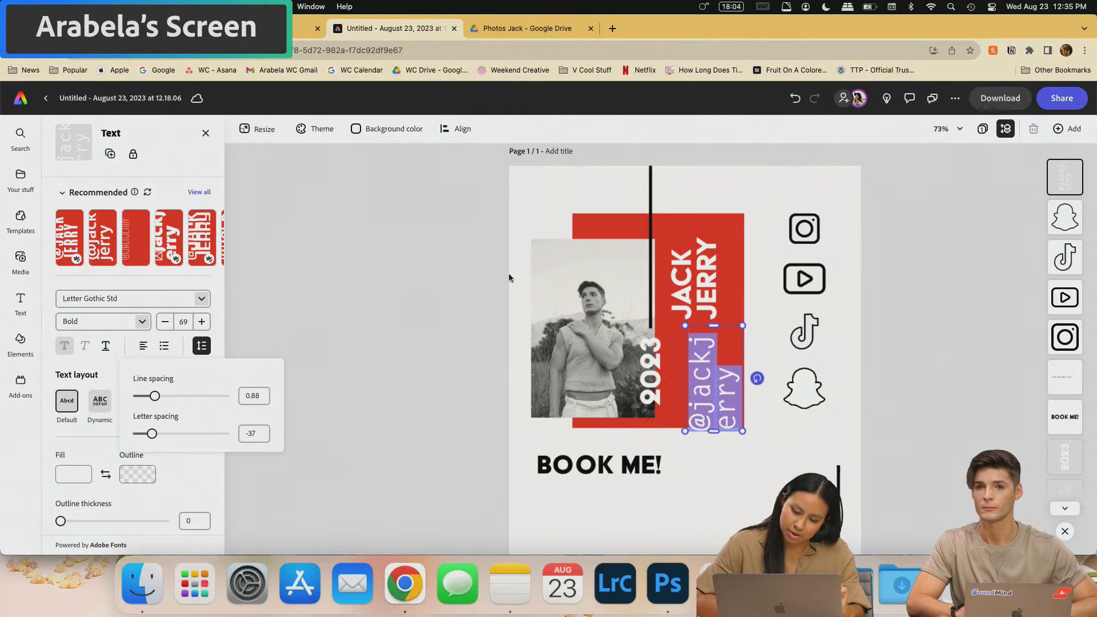
click(73, 440)
click(100, 410)
click(66, 408)
click(99, 410)
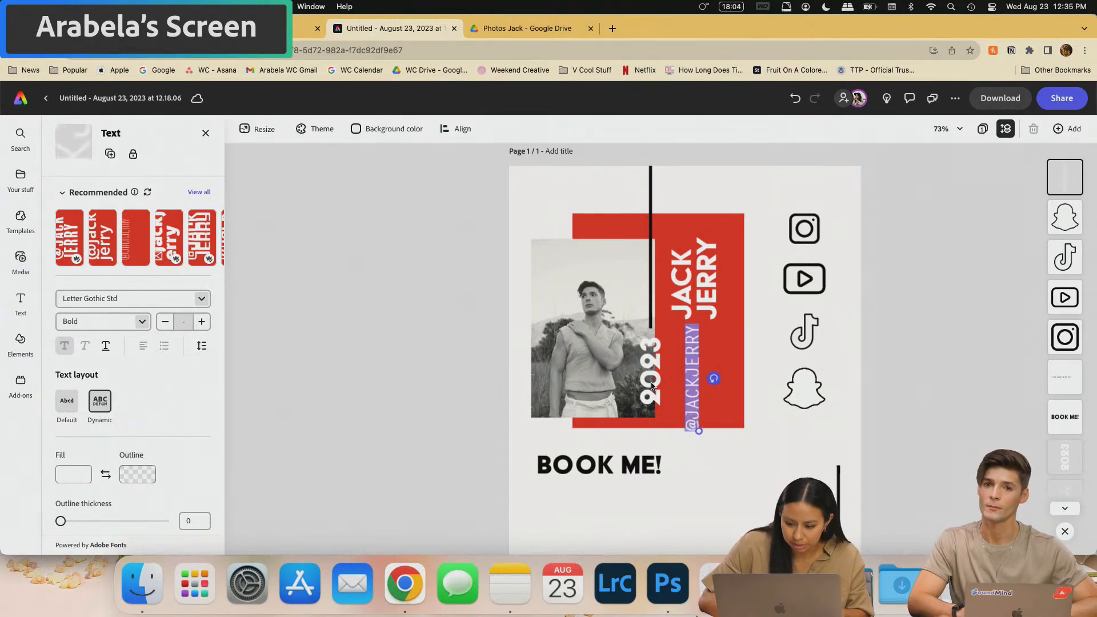
drag(690, 383, 729, 302)
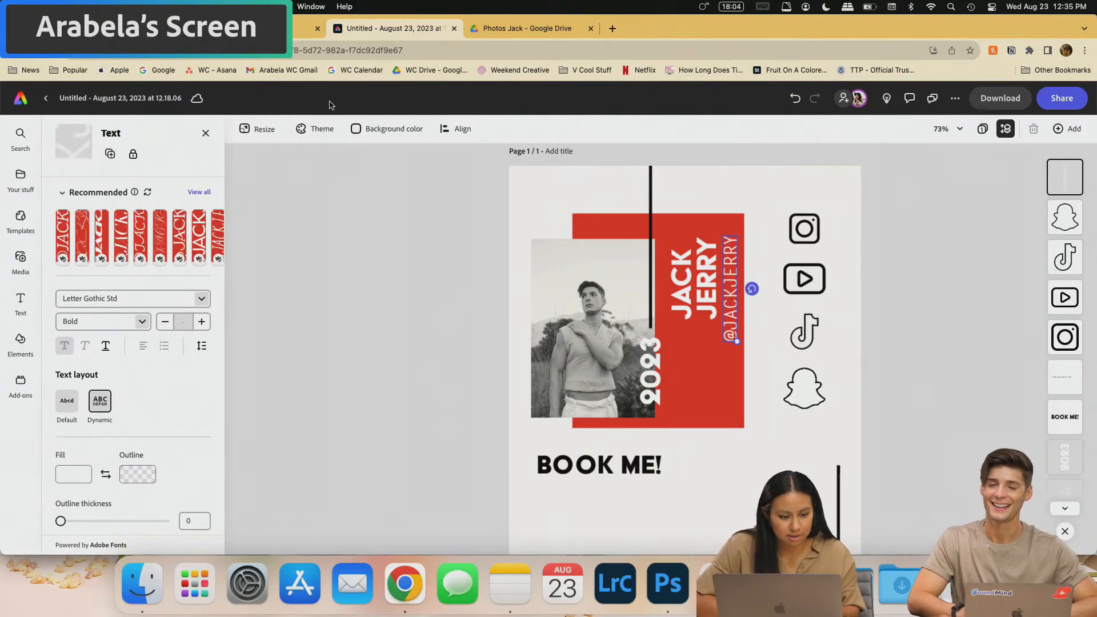
scroll(150, 402, down, 5)
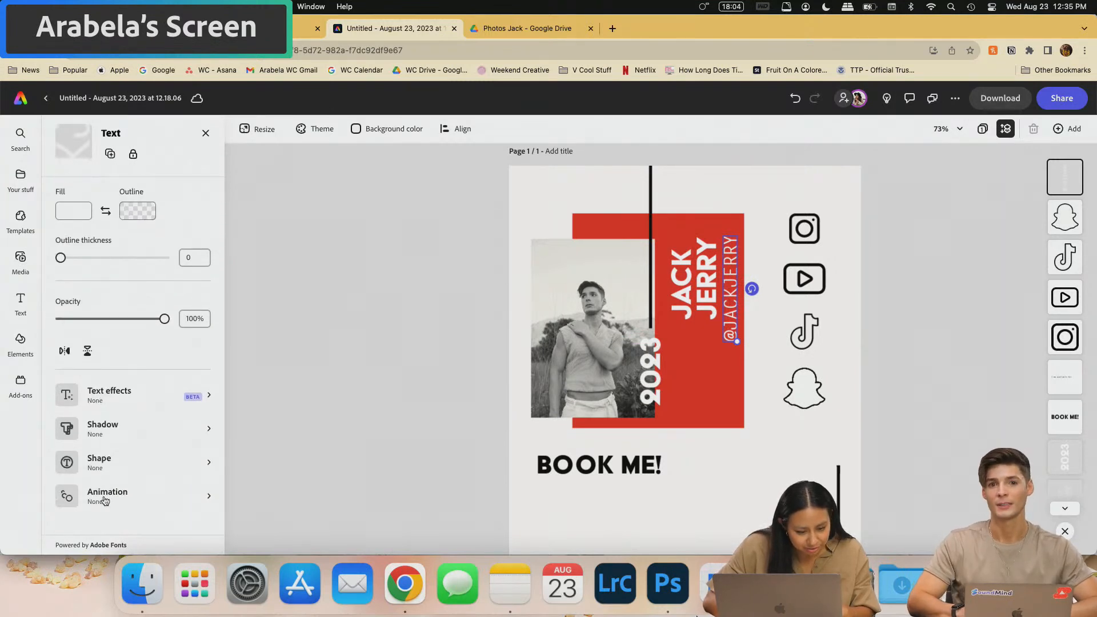
scroll(137, 375, up, 5)
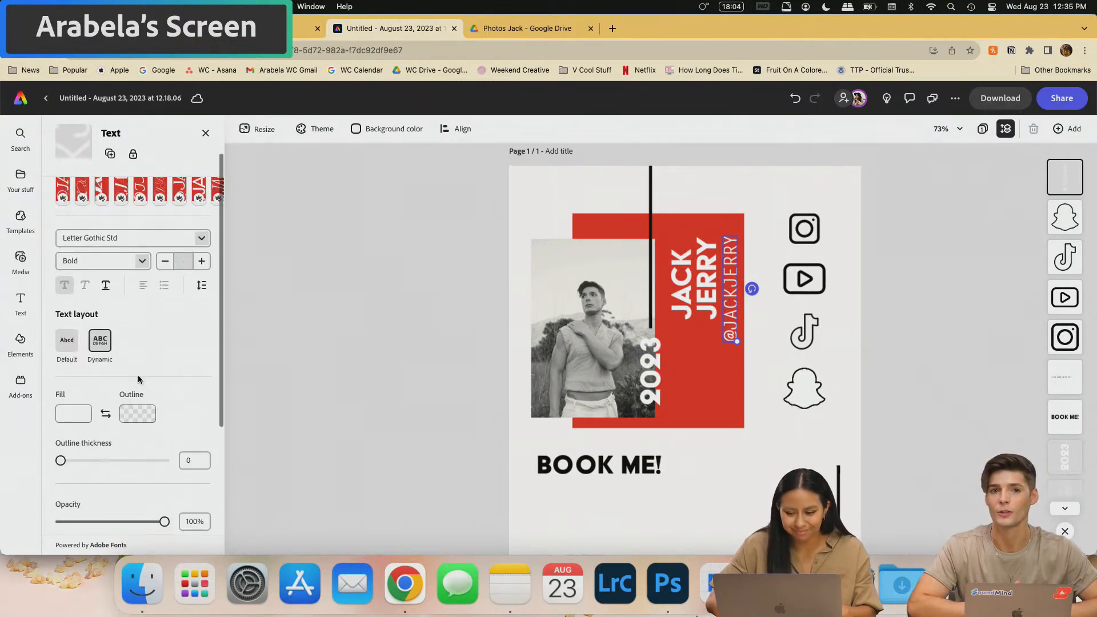
click(67, 327)
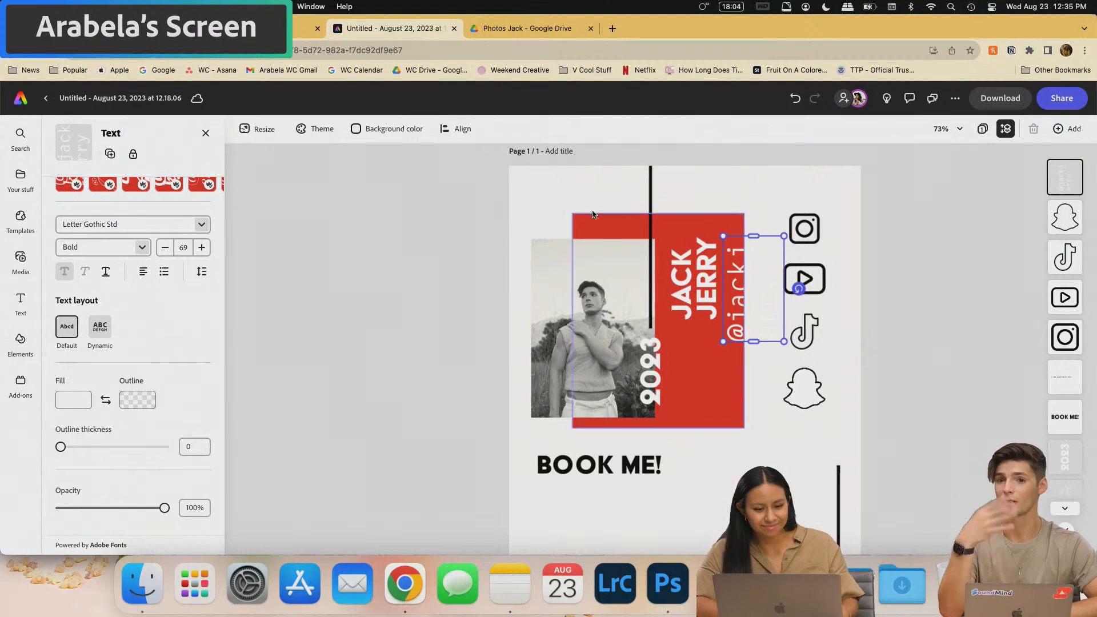
click(456, 128)
click(706, 275)
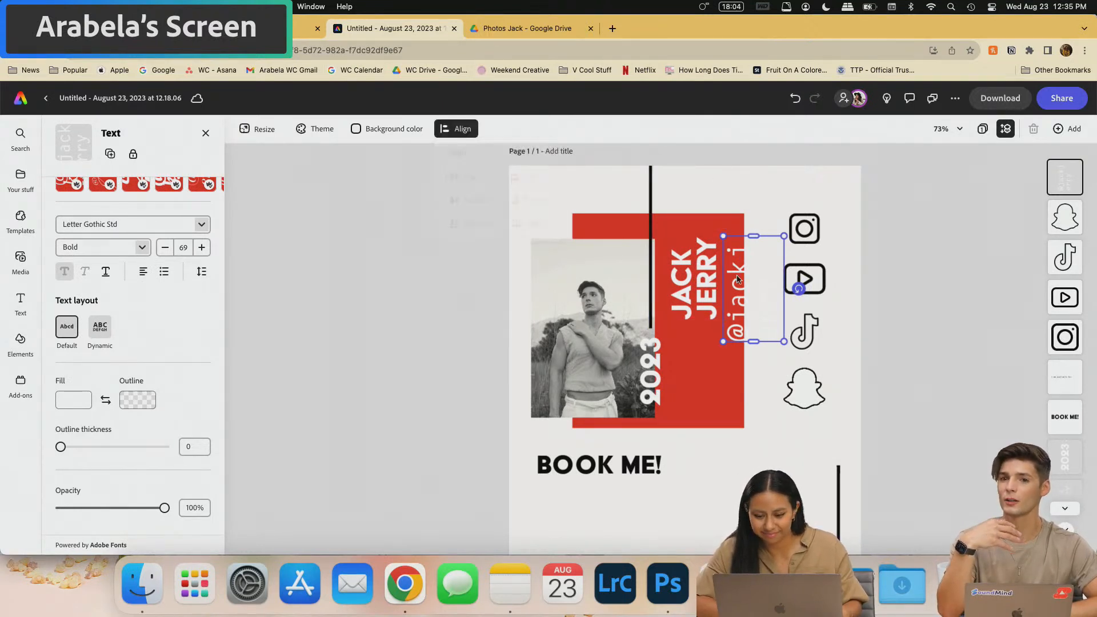
key(BackSpace)
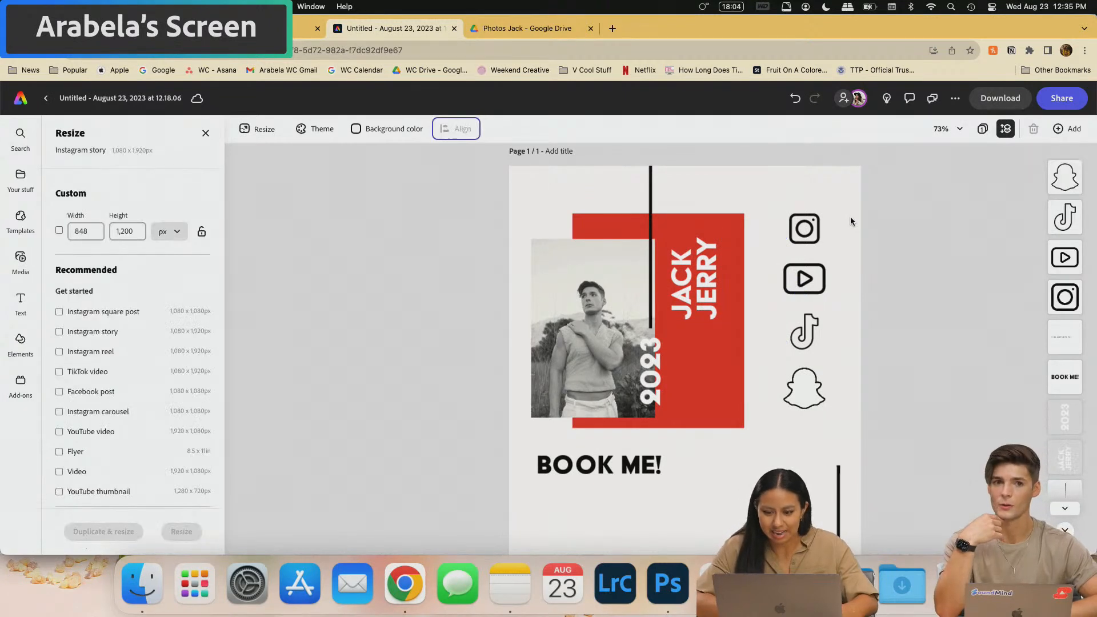
key(t)
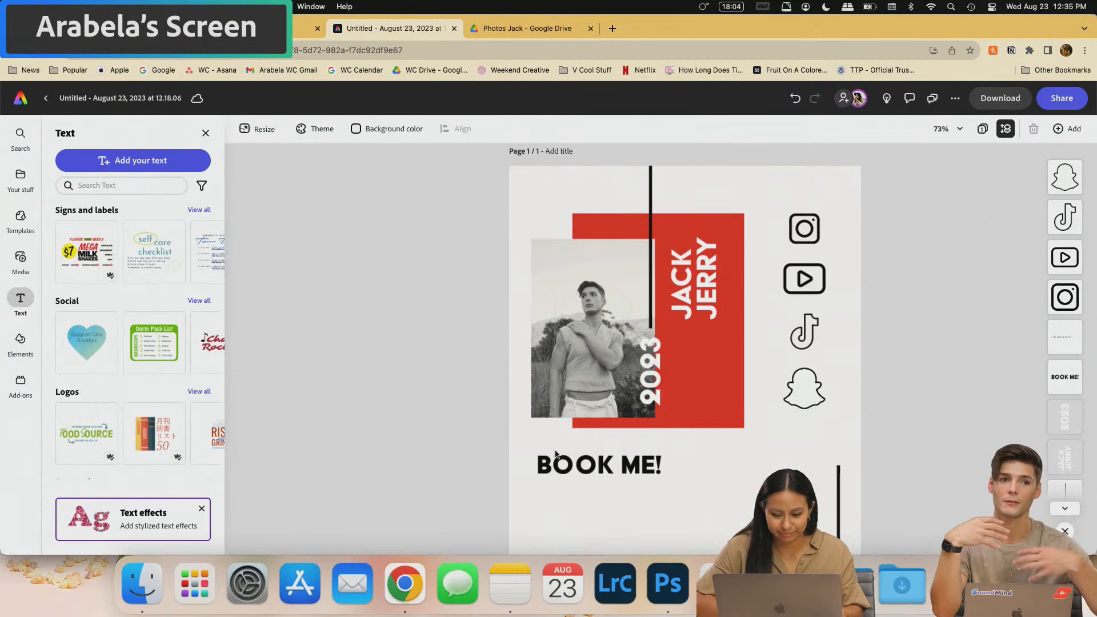
right_click(601, 499)
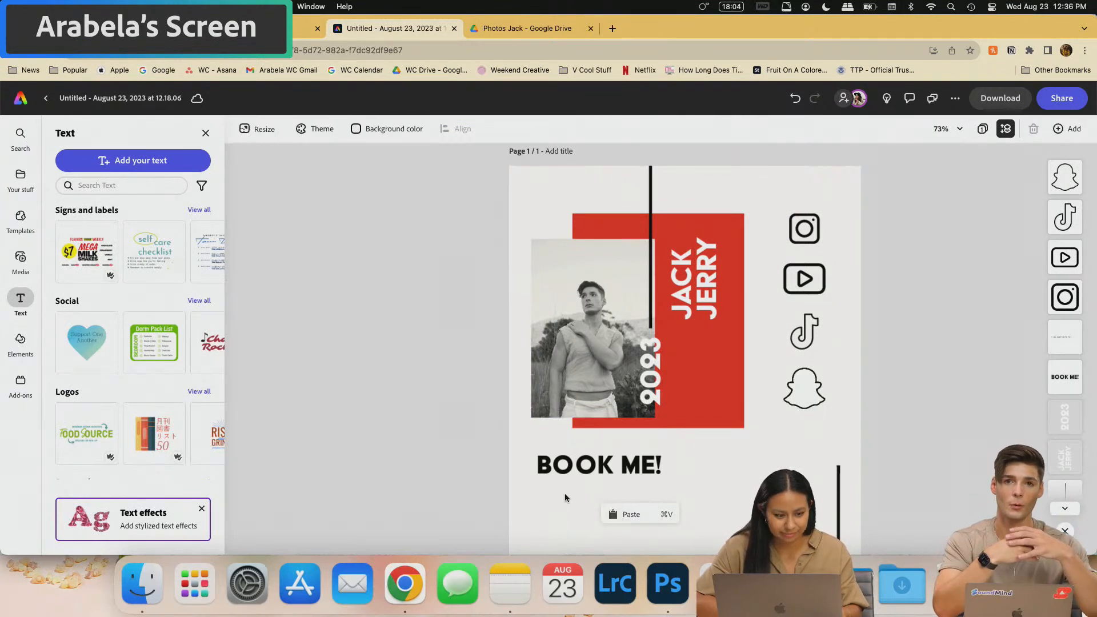
click(162, 163)
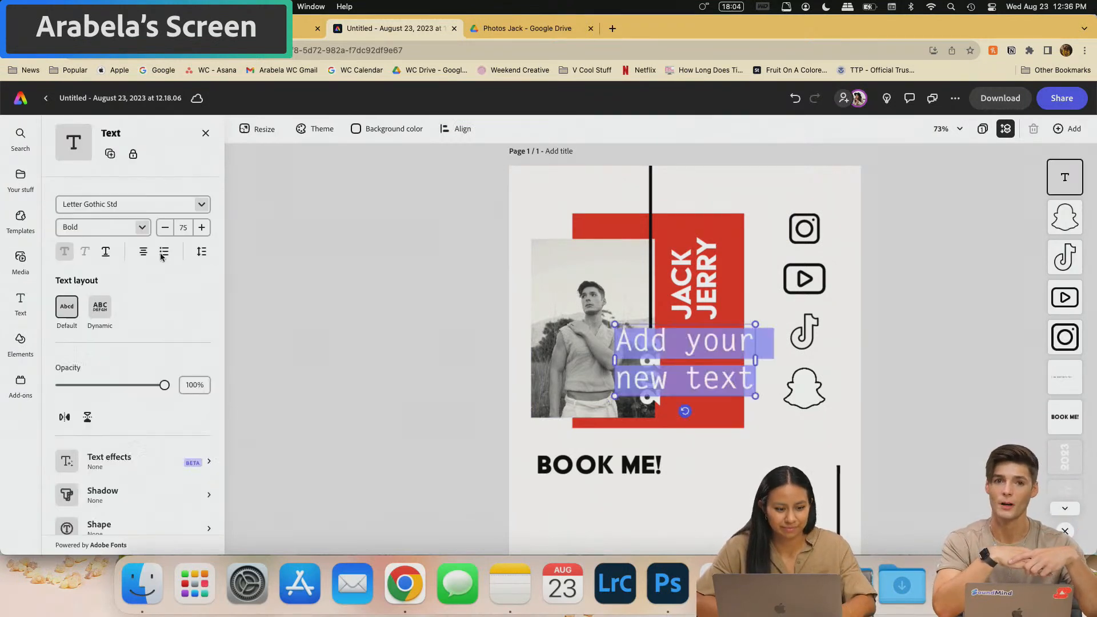
click(700, 345)
key(super+a)
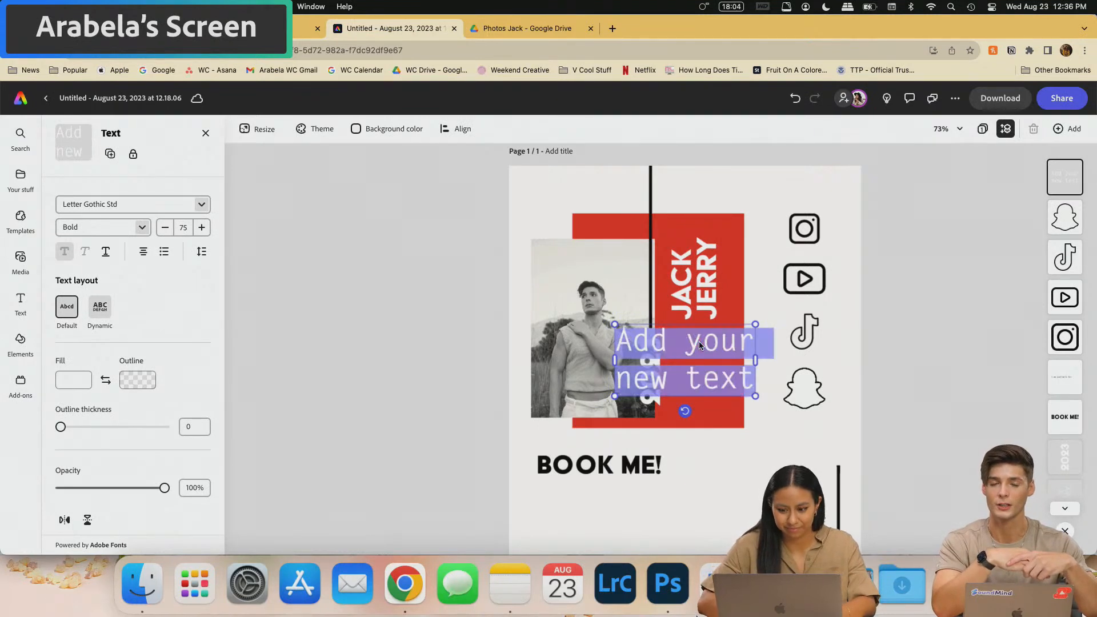
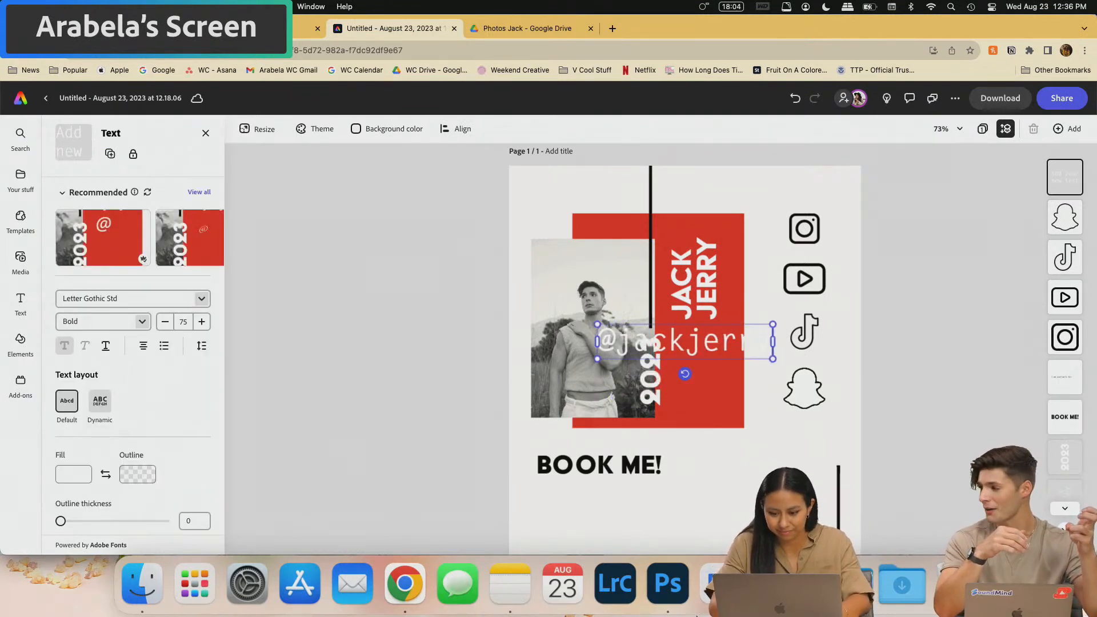
key(super+a)
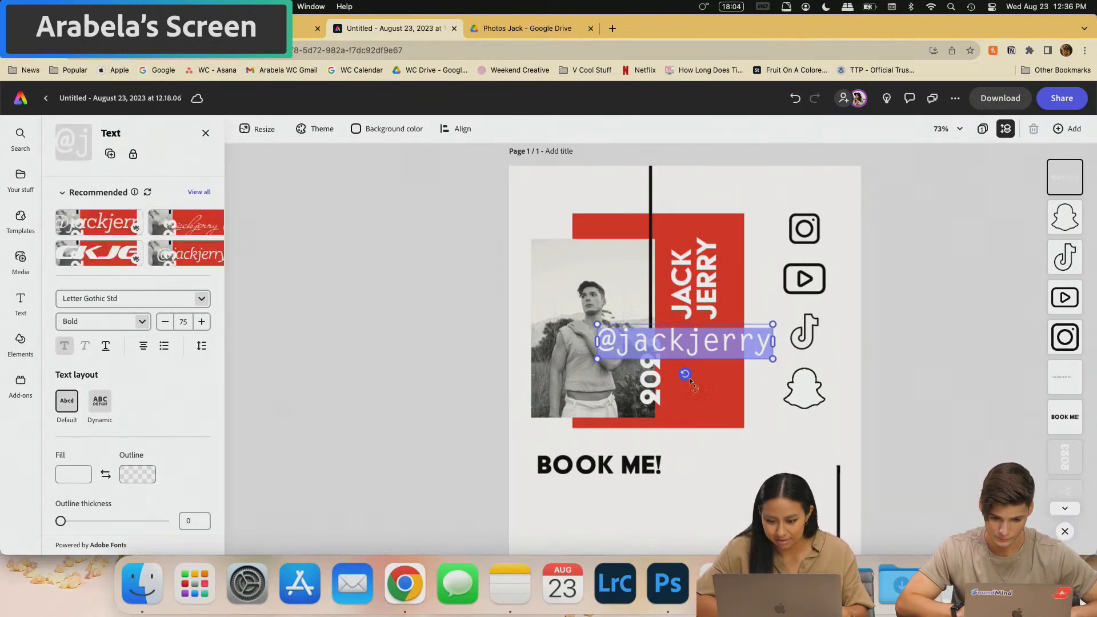
drag(684, 374, 734, 342)
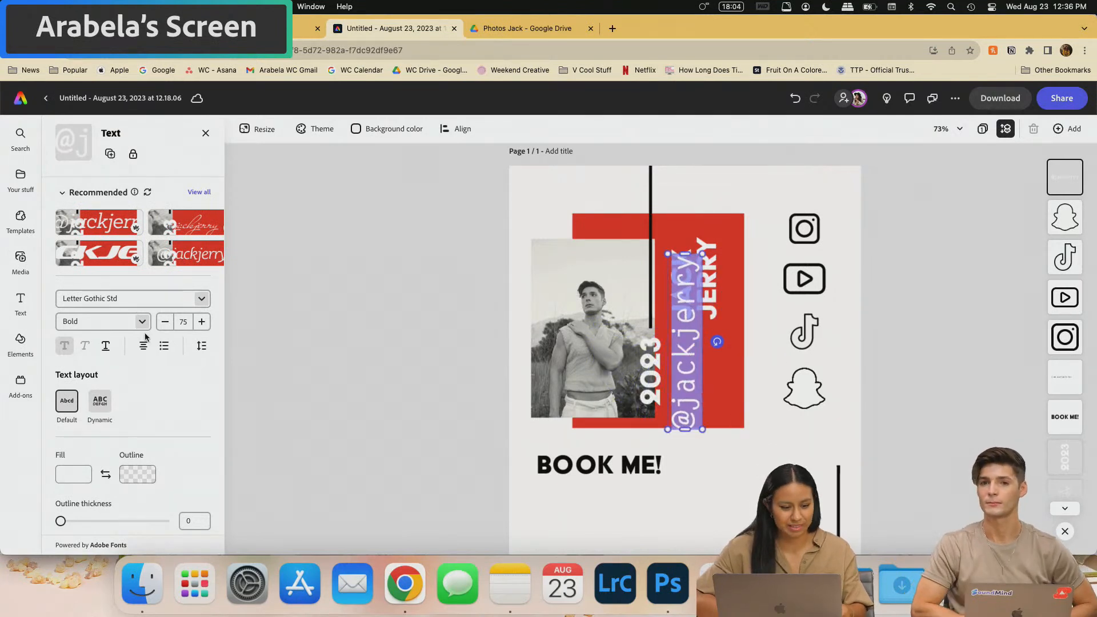
click(165, 322)
click(165, 321)
click(165, 322)
click(165, 321)
click(165, 322)
click(165, 322)
click(165, 321)
click(165, 322)
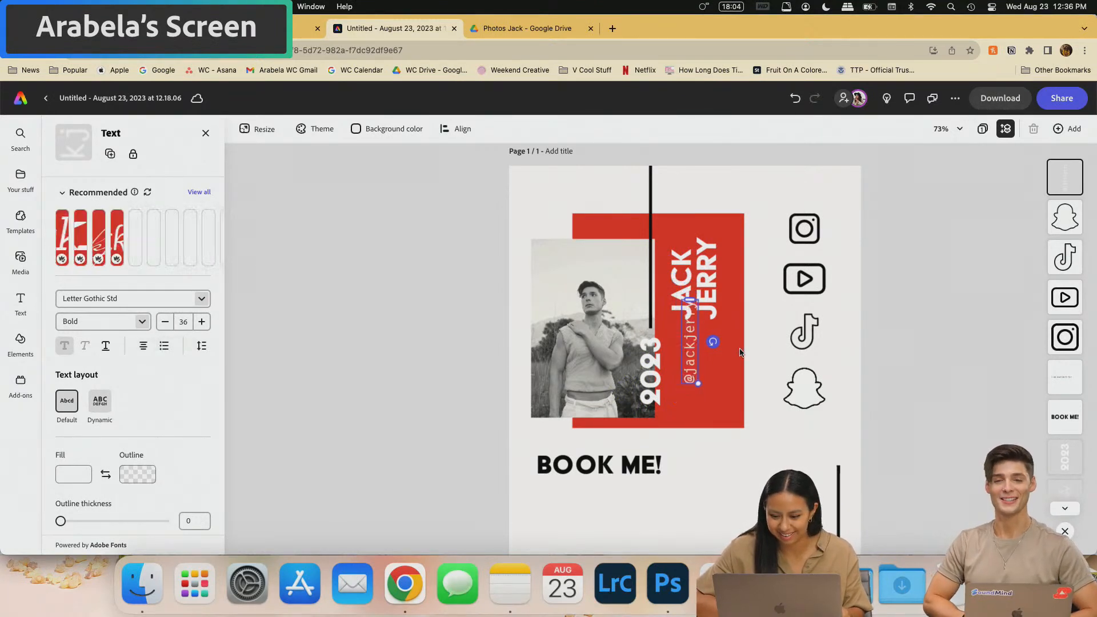
click(749, 289)
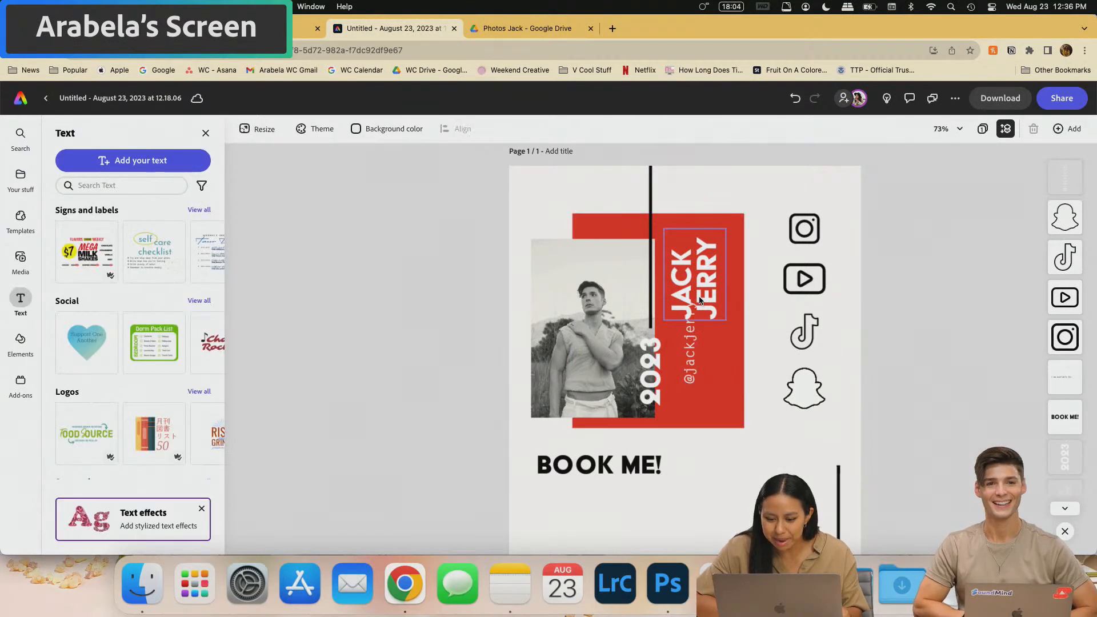
drag(687, 369, 730, 296)
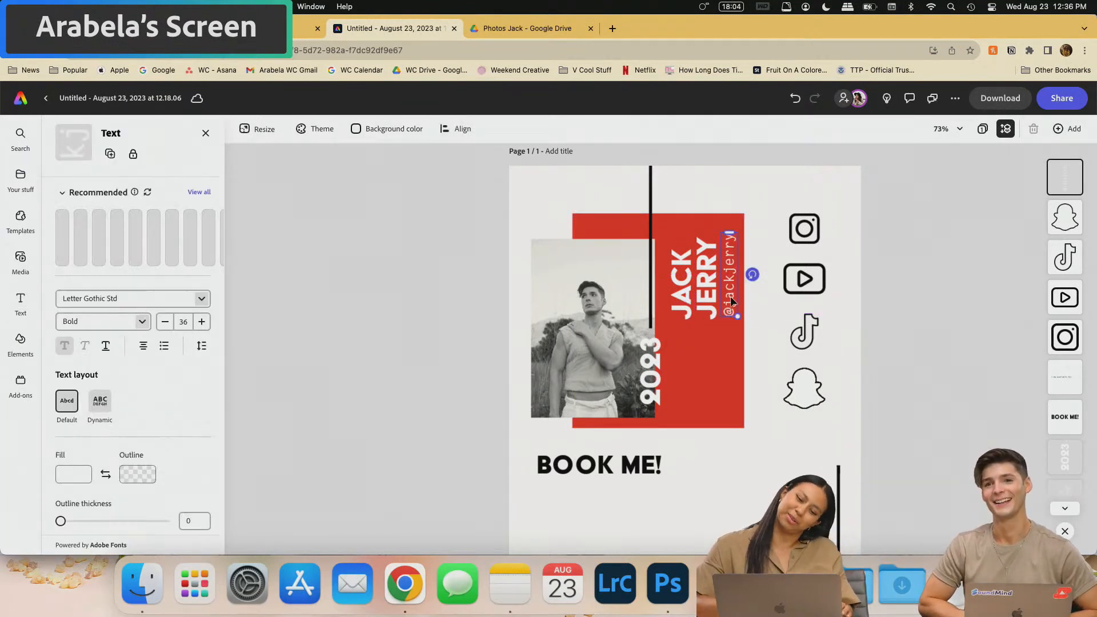
drag(730, 301, 541, 310)
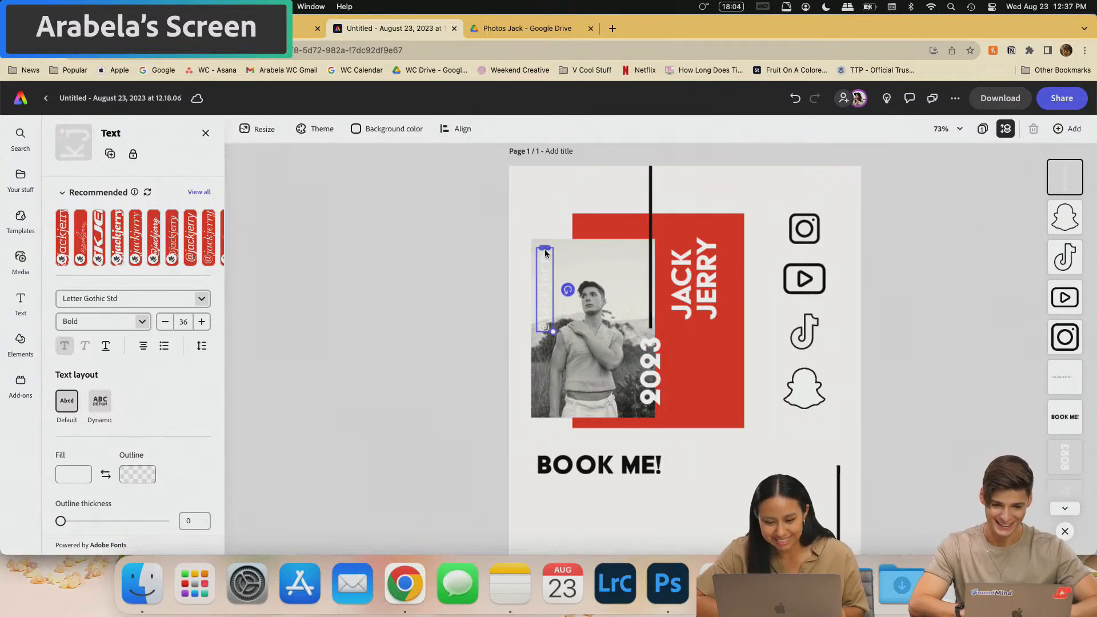
mouse_move(553, 257)
mouse_down()
mouse_move(549, 233)
mouse_move(546, 247)
mouse_up()
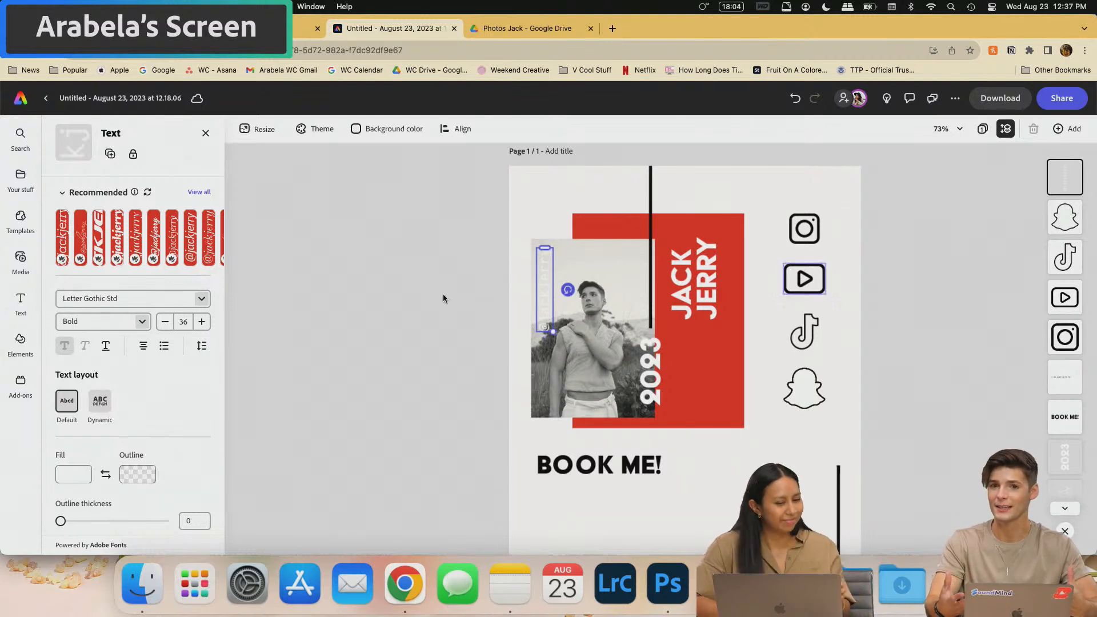
click(452, 329)
drag(543, 302, 730, 284)
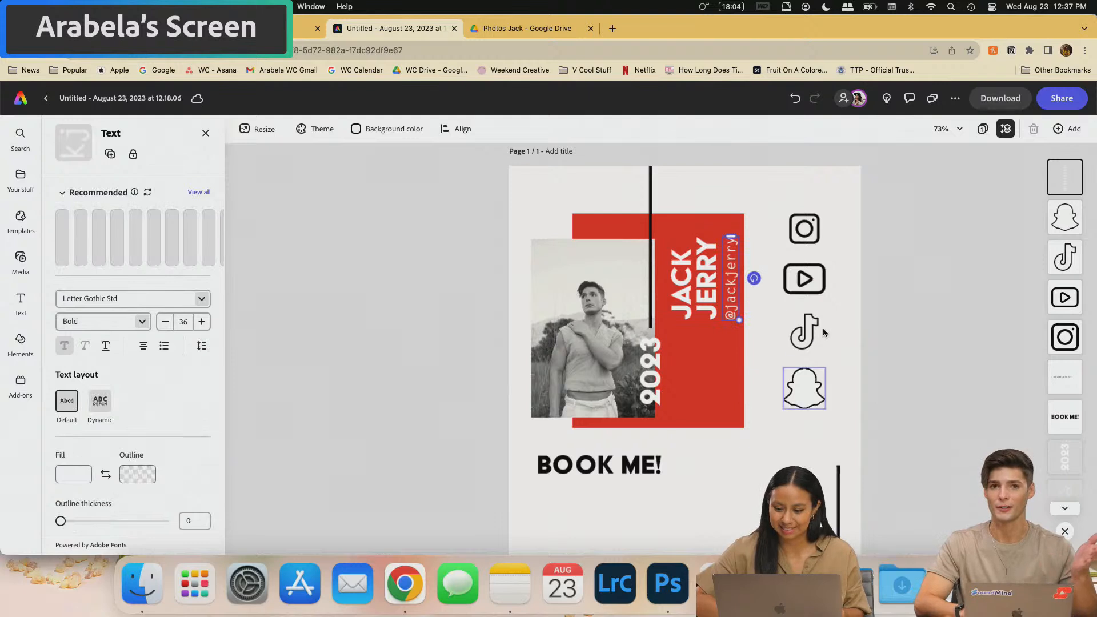
click(760, 253)
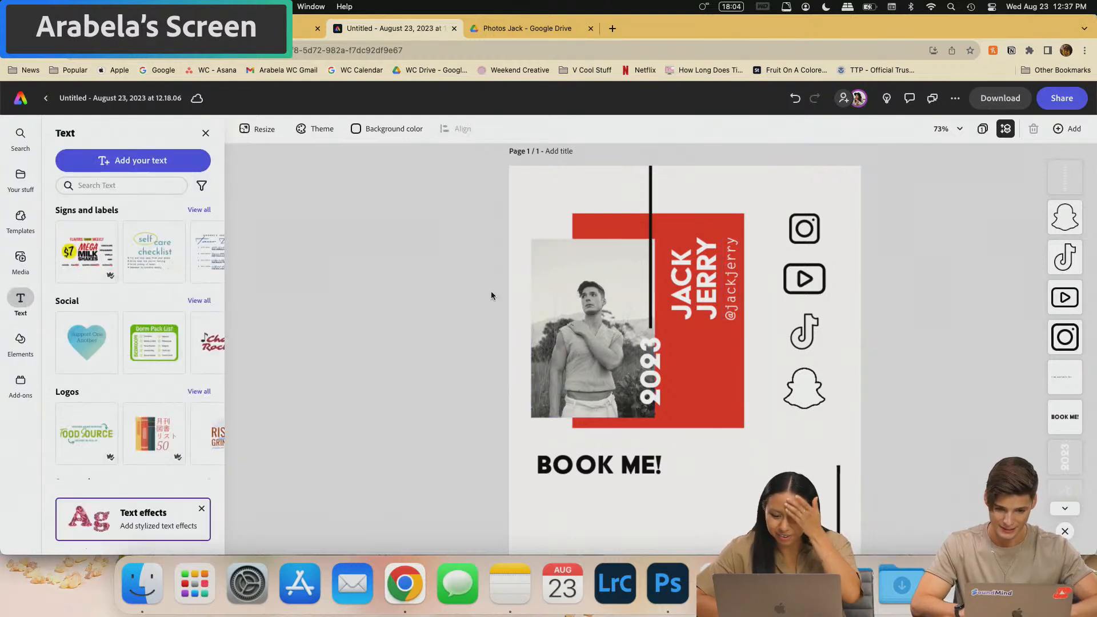
scroll(580, 350, down, 4)
scroll(468, 466, up, 2)
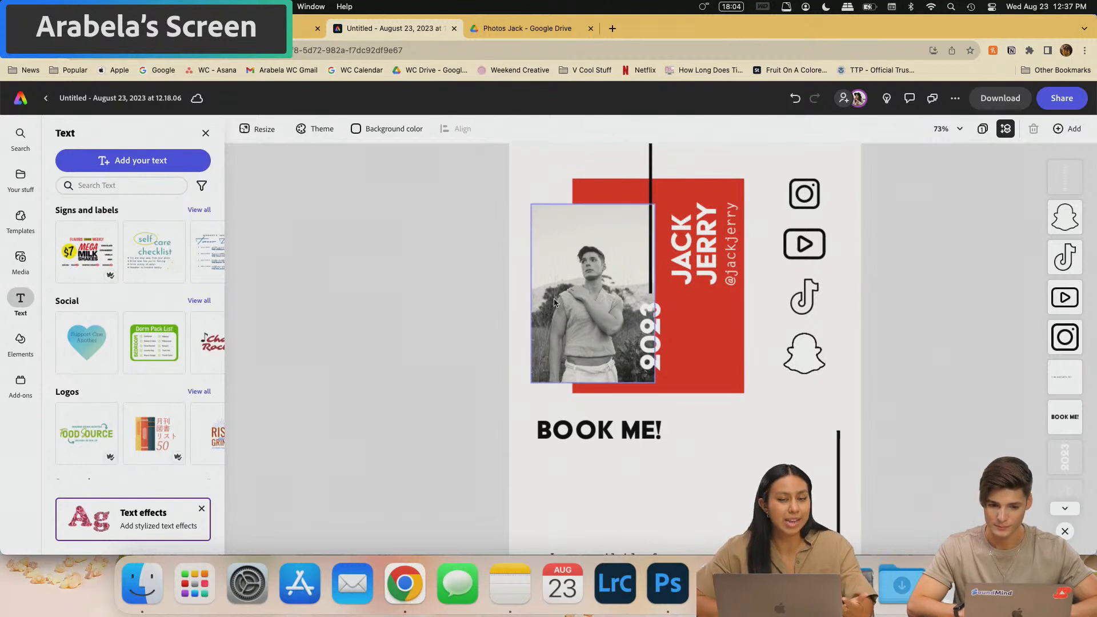
- Give the black-and-white photo a Drift in entrance animation
click(596, 251)
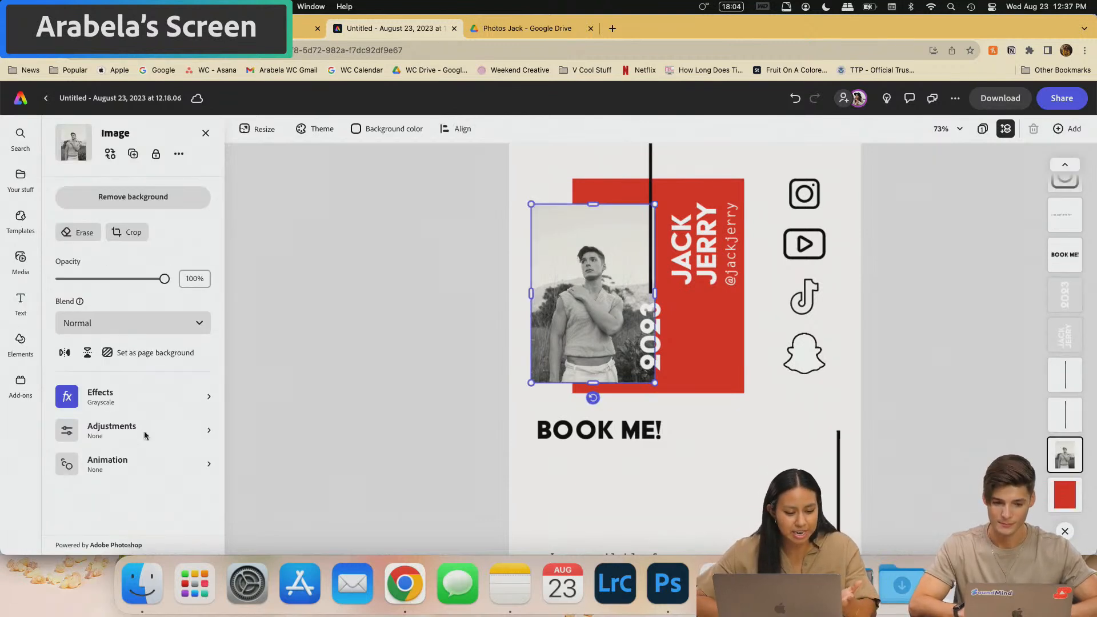
click(141, 457)
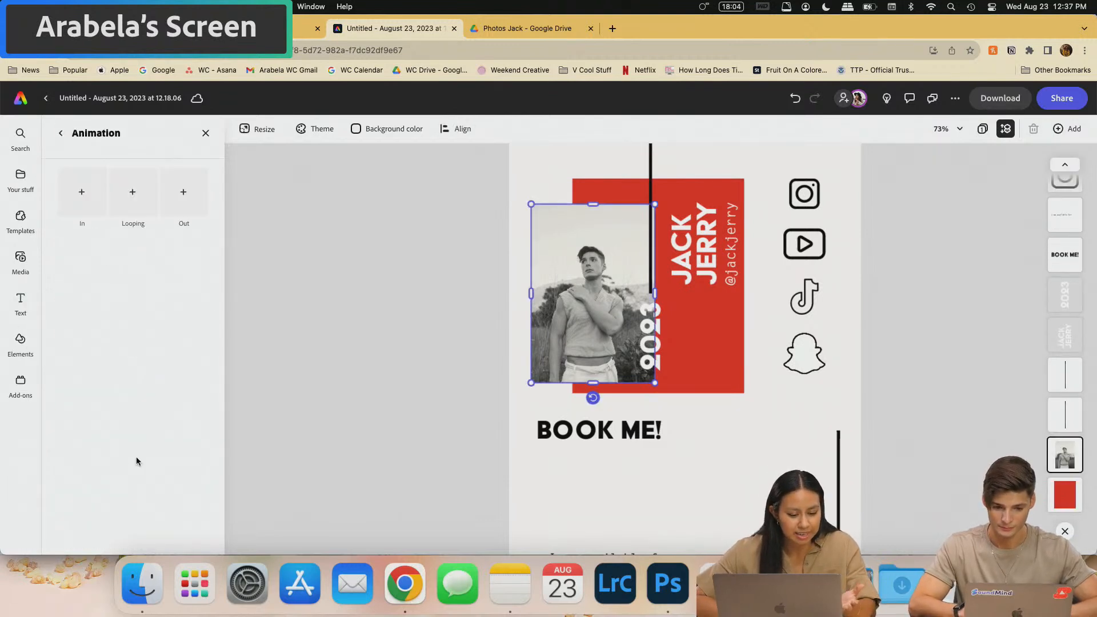
click(82, 192)
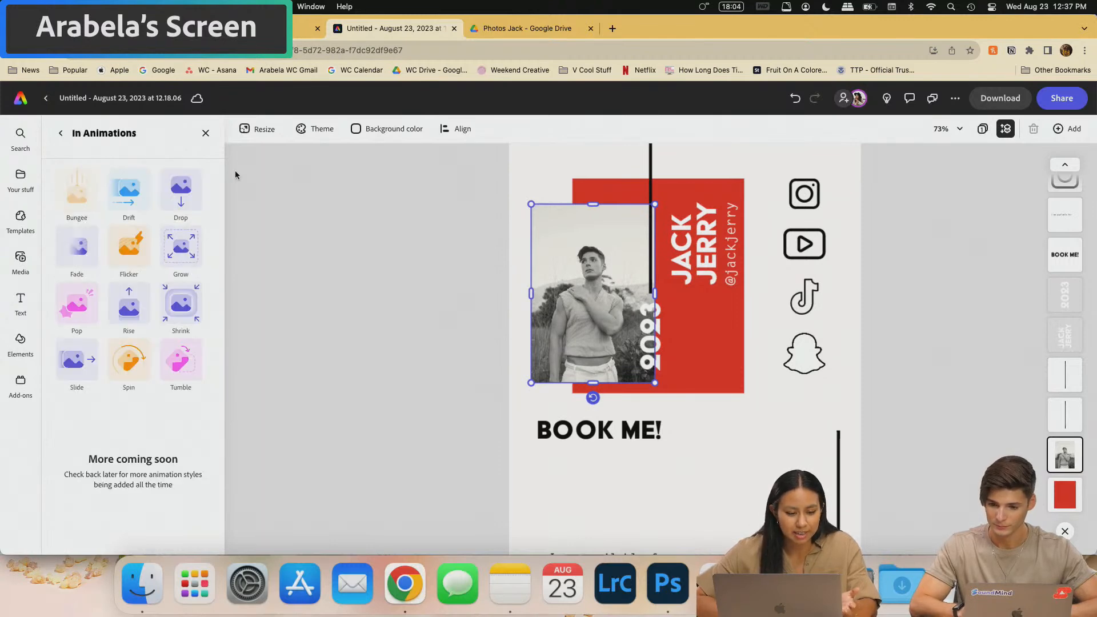
click(129, 188)
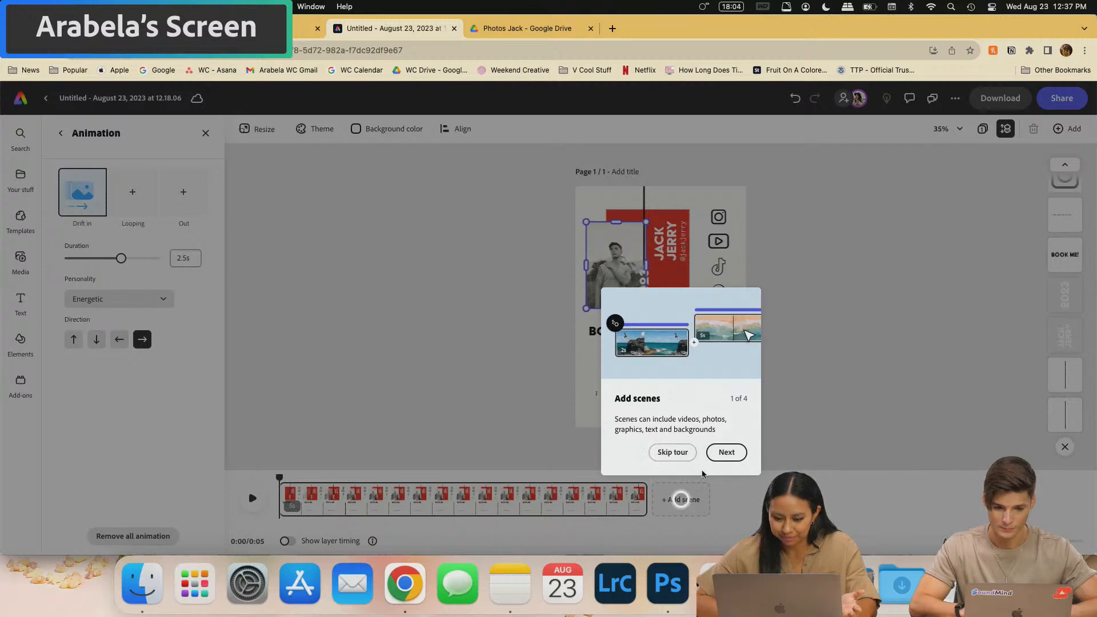
click(672, 452)
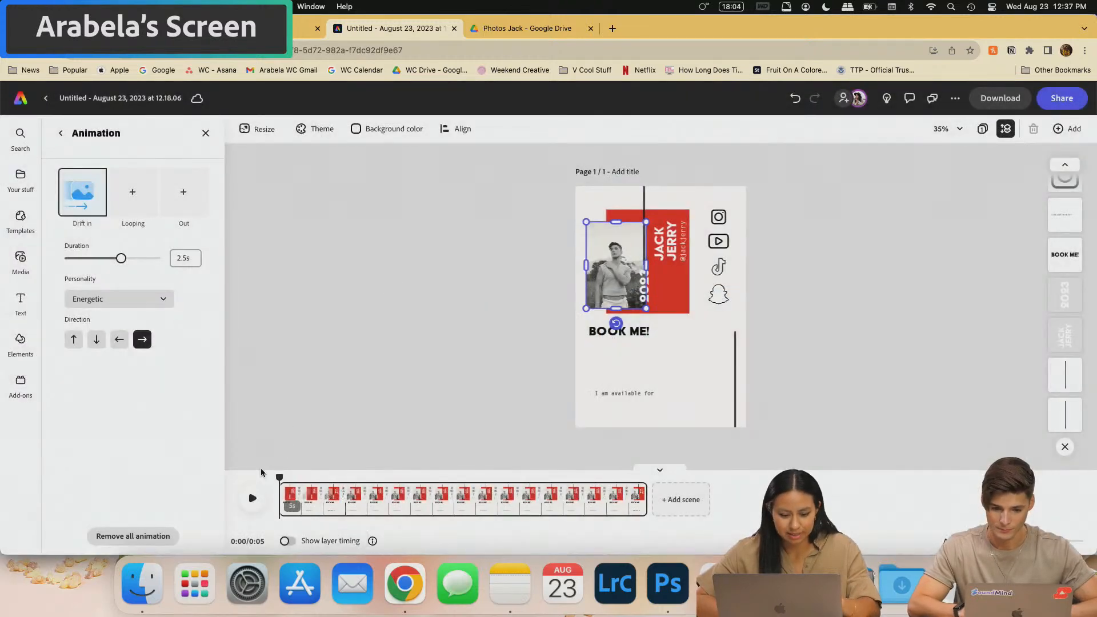
- Preview the photo's drift-in animation again from the start
click(252, 498)
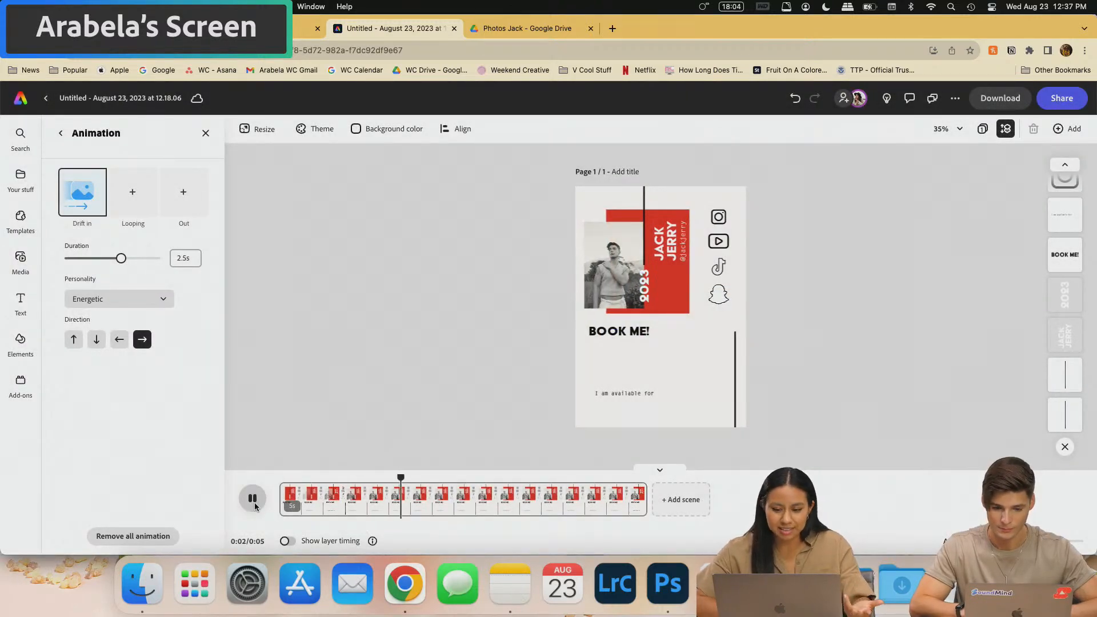
click(254, 502)
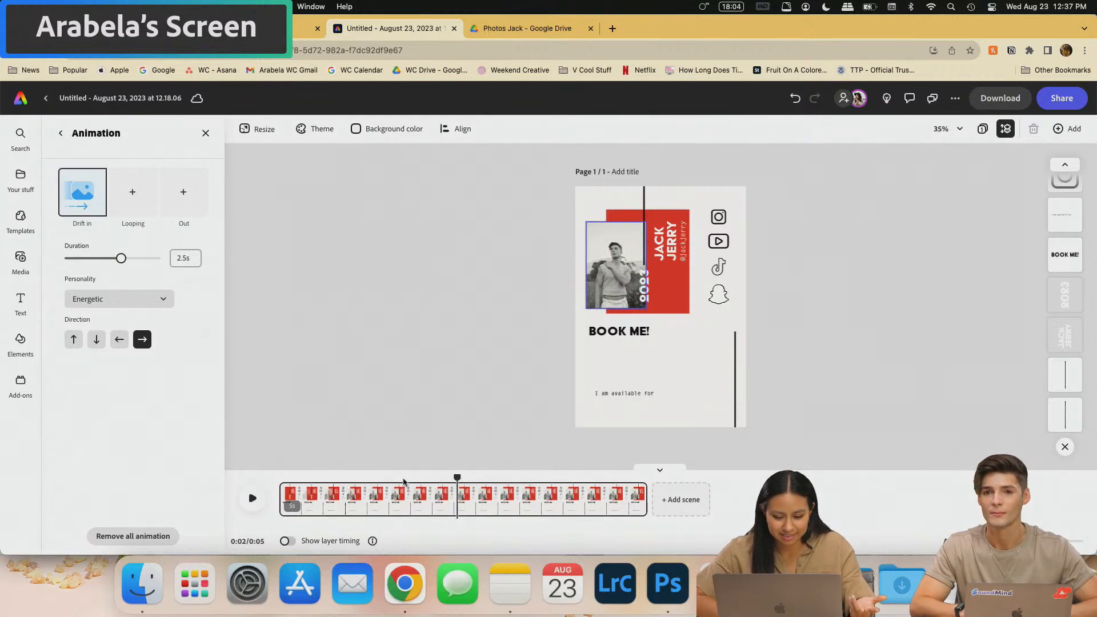
drag(449, 481, 266, 483)
click(251, 499)
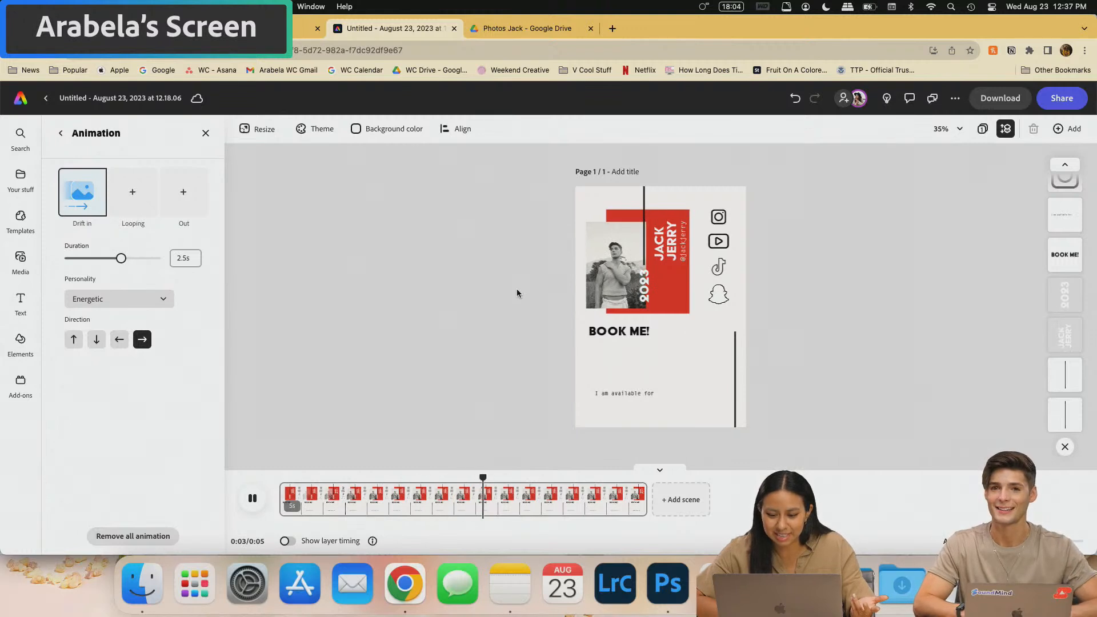
scroll(610, 337, up, 3)
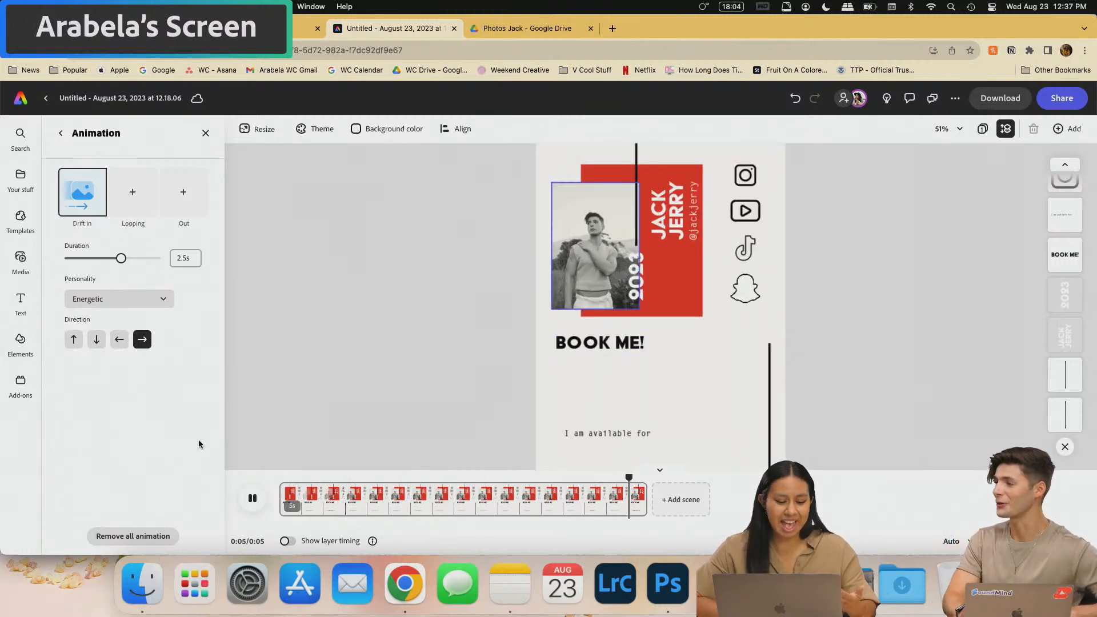
- Collapse the scene timeline and select the 'I am available for' line
click(597, 251)
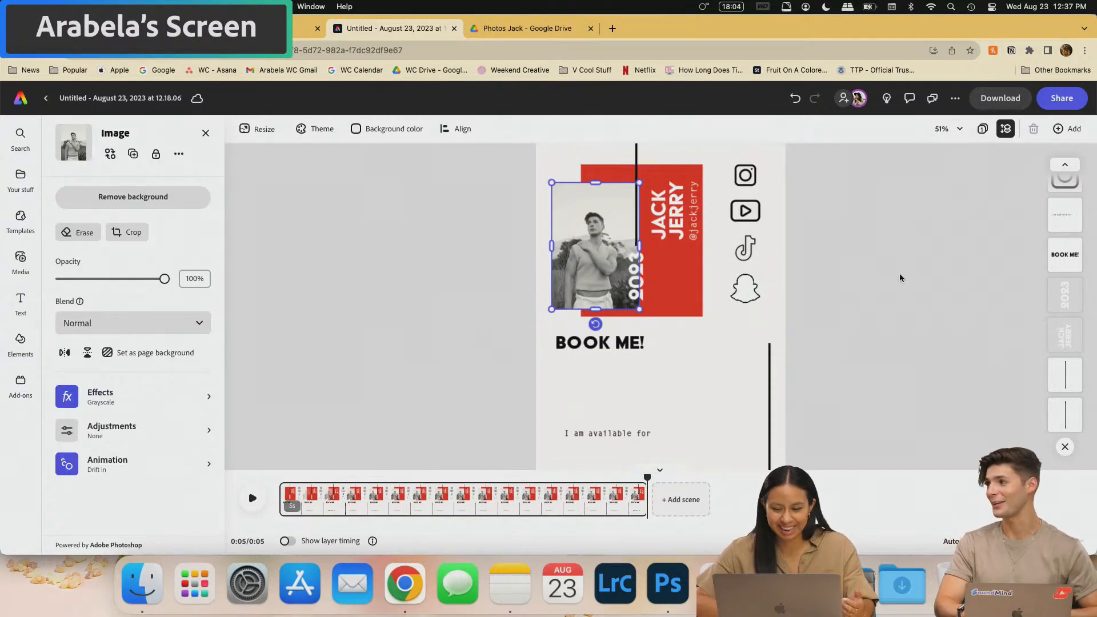
click(880, 265)
scroll(633, 309, up, 2)
scroll(633, 309, up, 1)
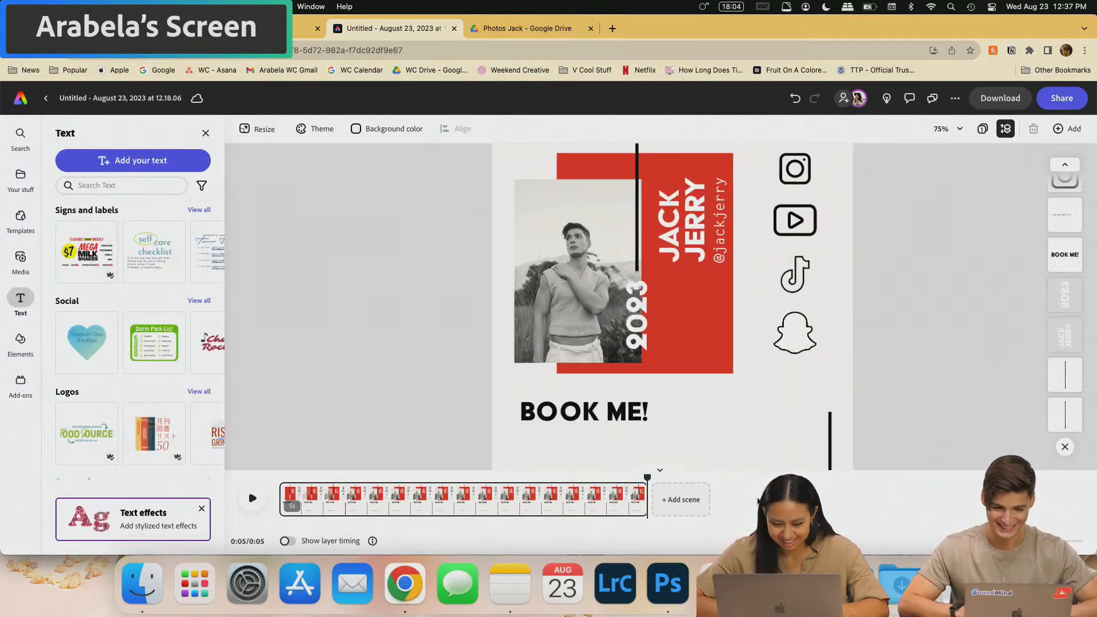
click(660, 469)
scroll(712, 317, up, 3)
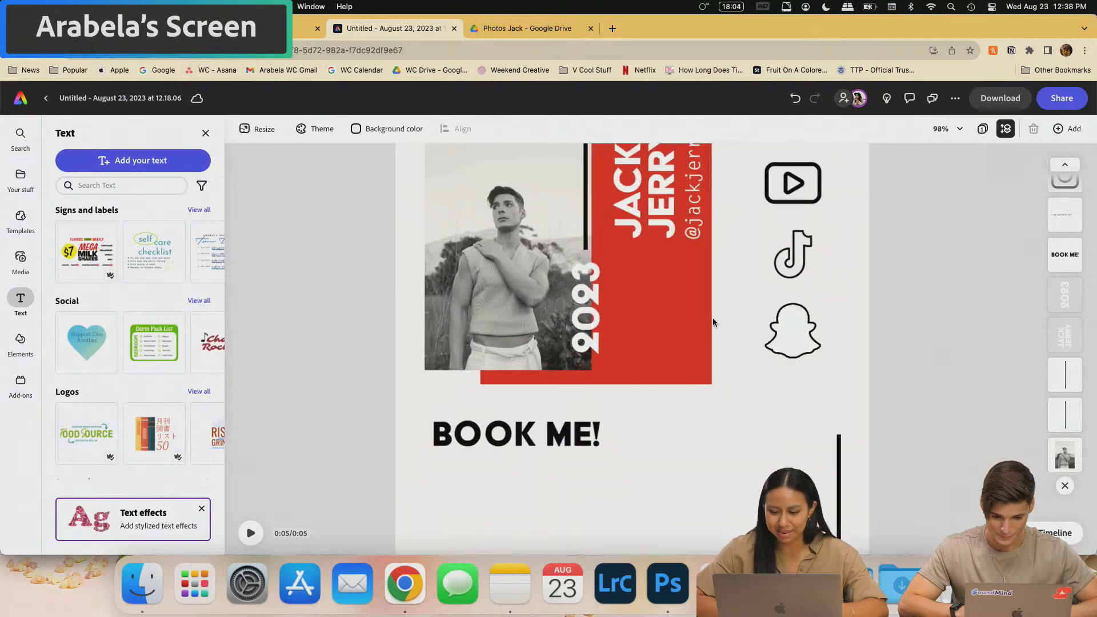
scroll(711, 318, up, 2)
scroll(711, 318, down, 2)
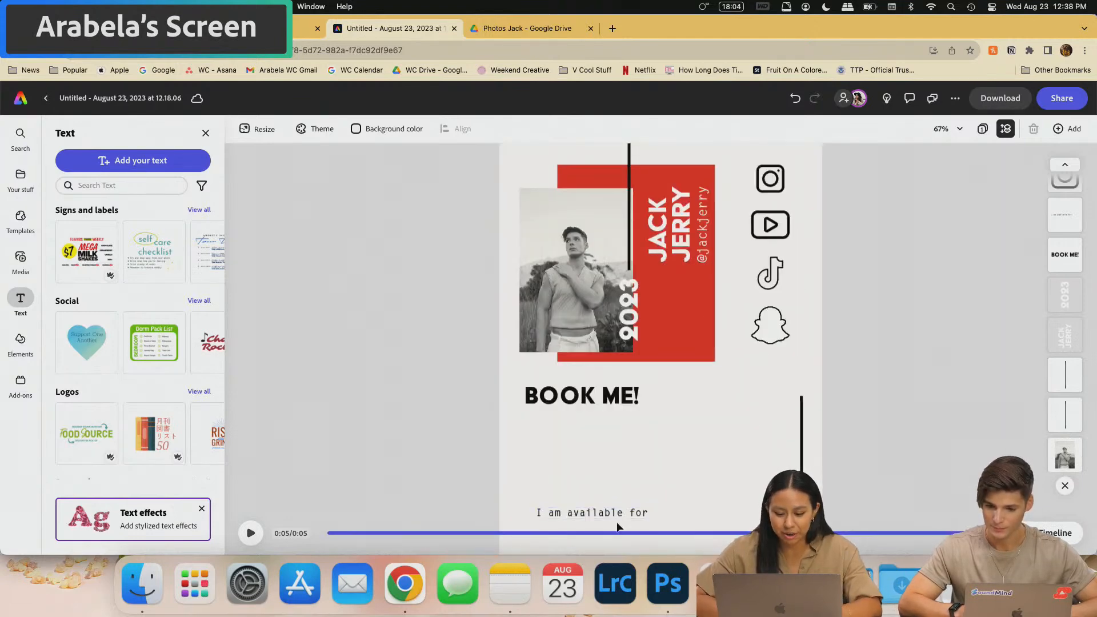
click(591, 512)
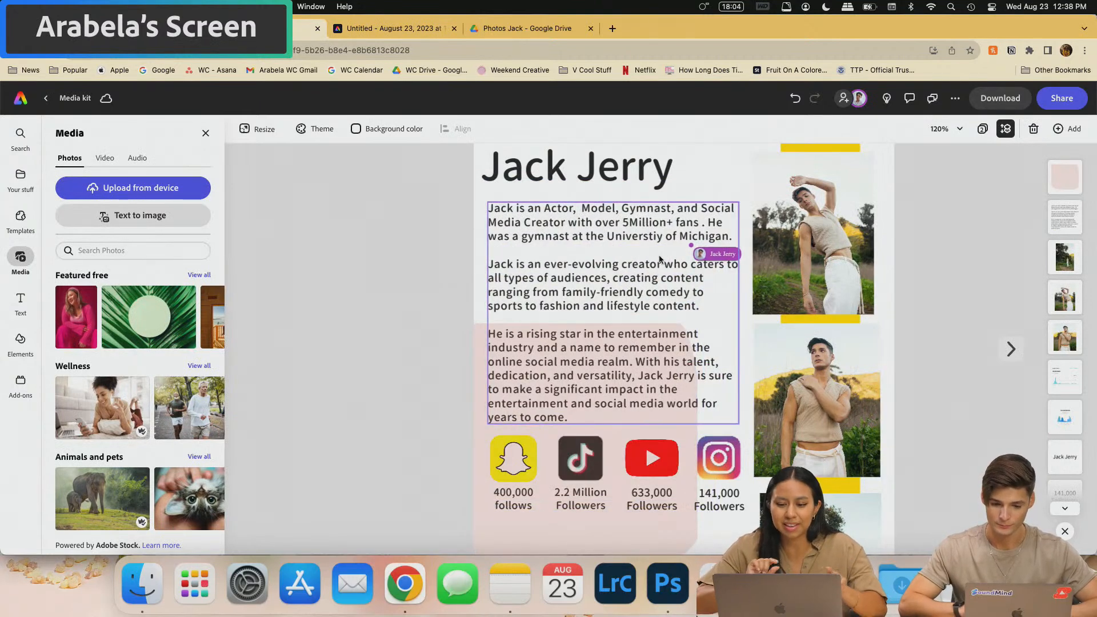
- Copy the first two bio paragraphs from the Media kit design
click(702, 309)
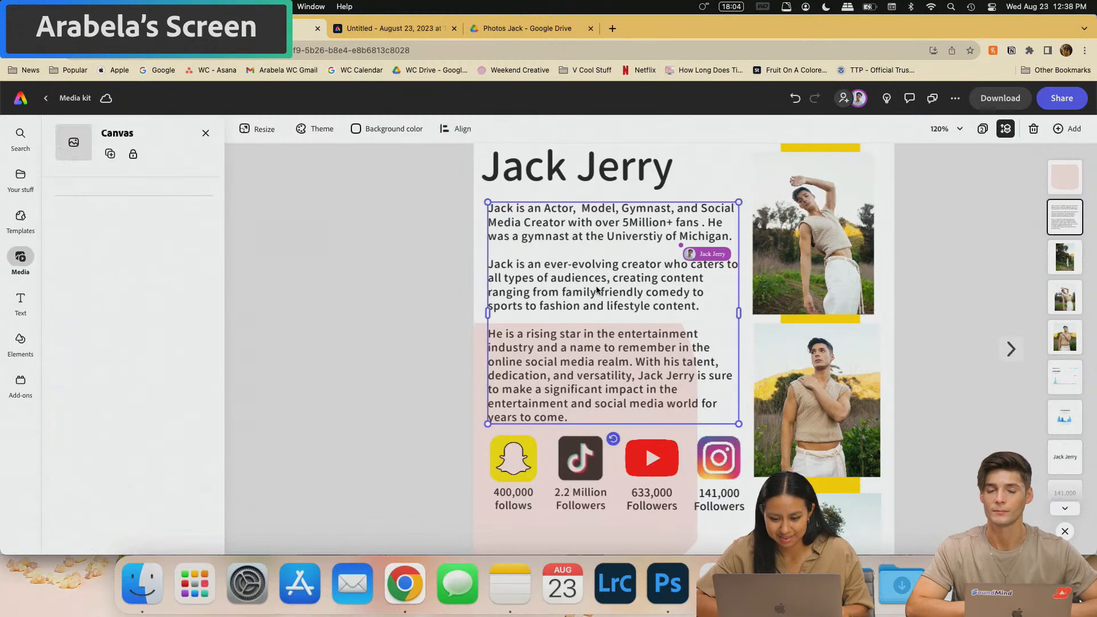
drag(702, 309, 484, 206)
key(super+c)
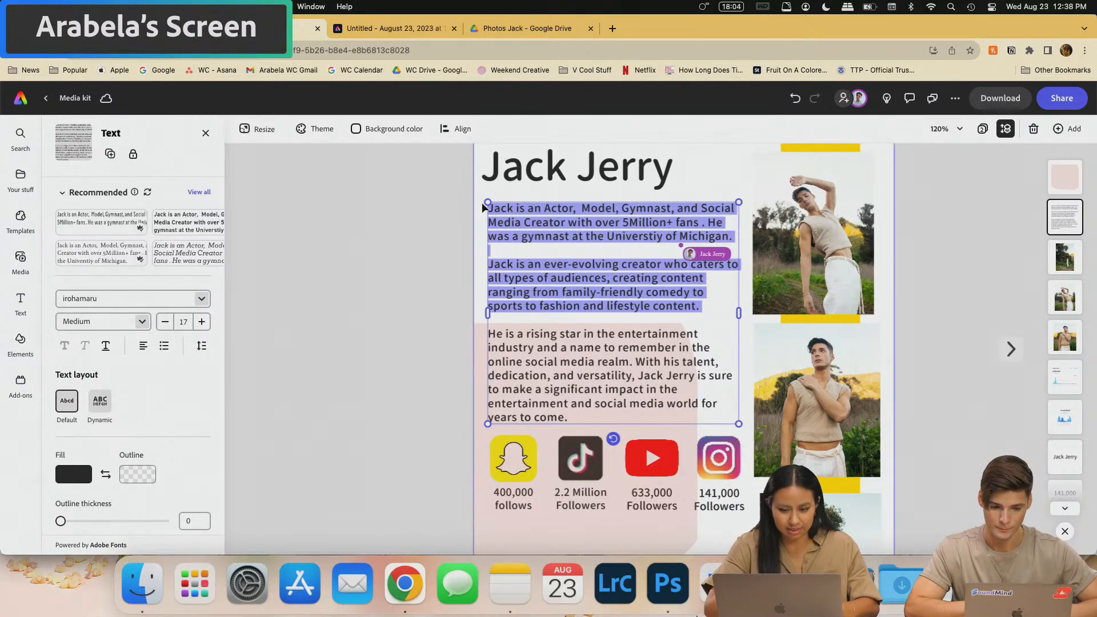
key(ctrl+Tab)
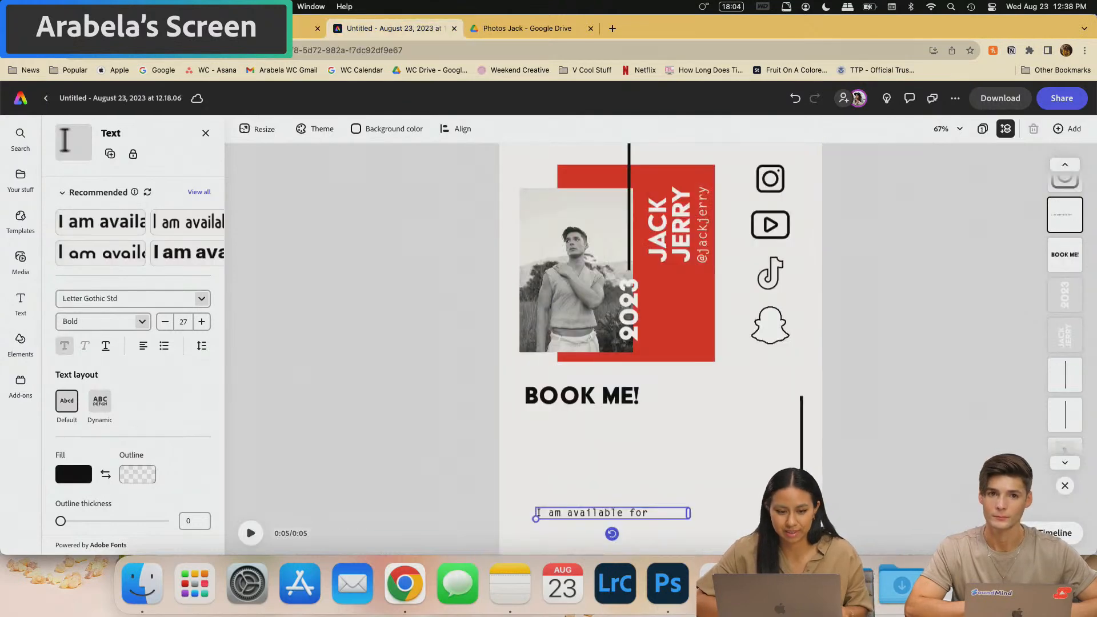
key(ctrl+shift+Tab)
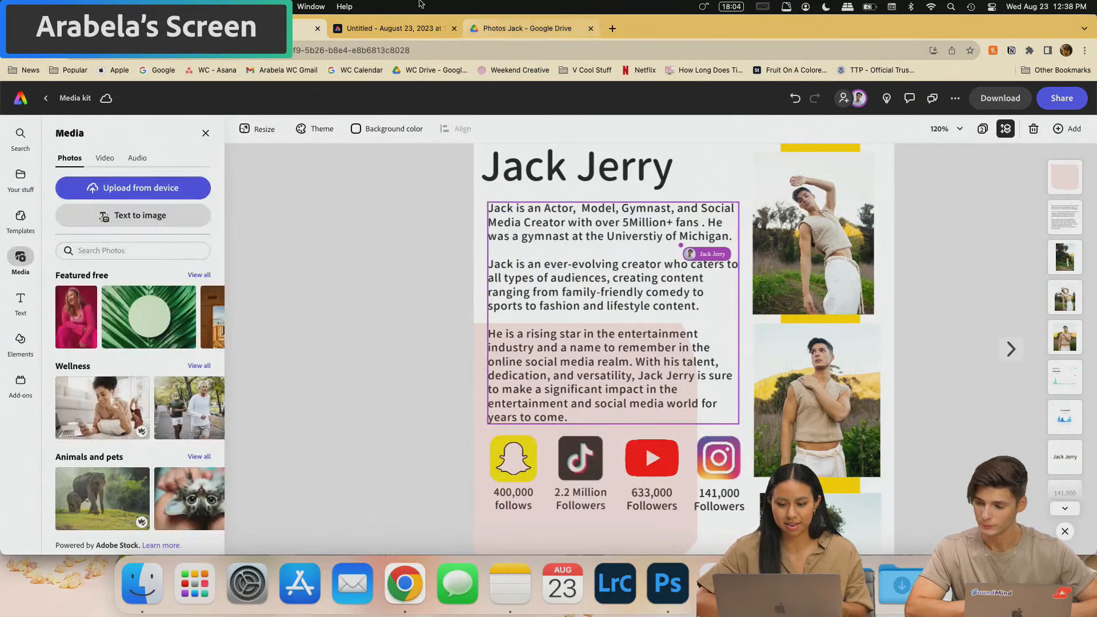
key(ctrl+Tab)
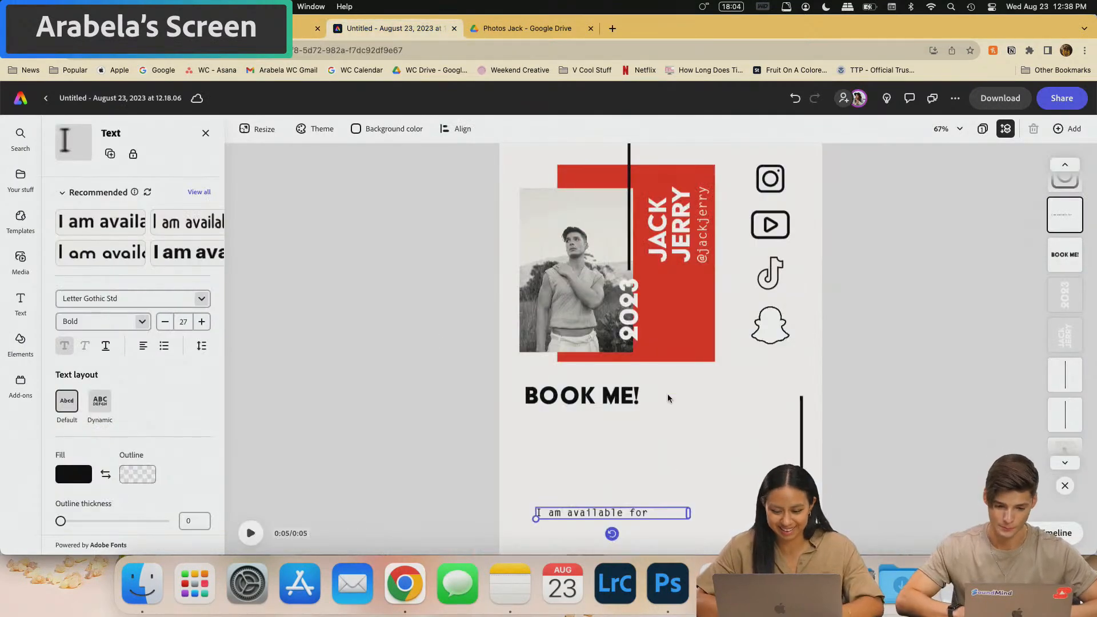
- Paste the bio over 'I am available for', widen its box, and move it under BOOK ME!
double_click(620, 513)
key(super+v)
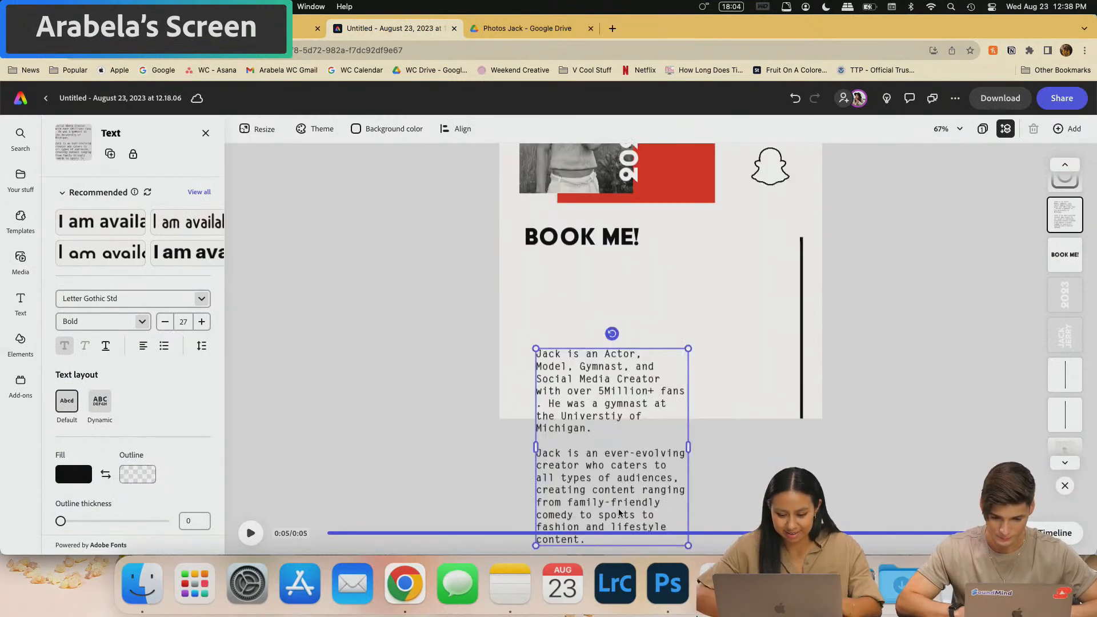
drag(728, 423, 750, 423)
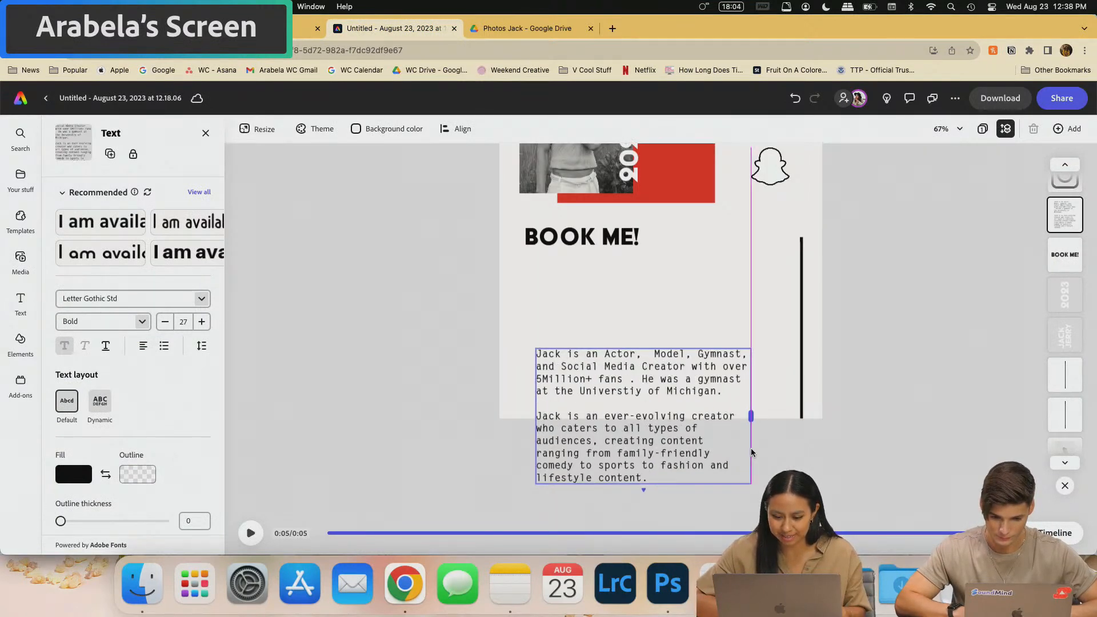
drag(729, 352, 714, 260)
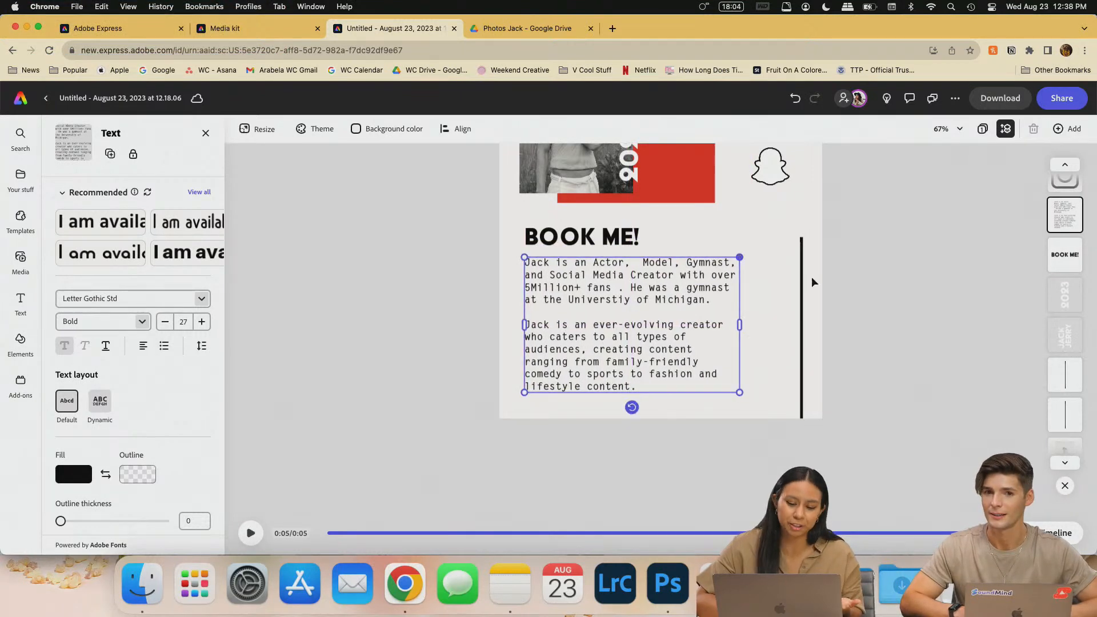
click(397, 371)
- Review the pasted bio text, checking the word 'Universtiy' beneath the BOOK ME! heading
scroll(628, 371, up, 3)
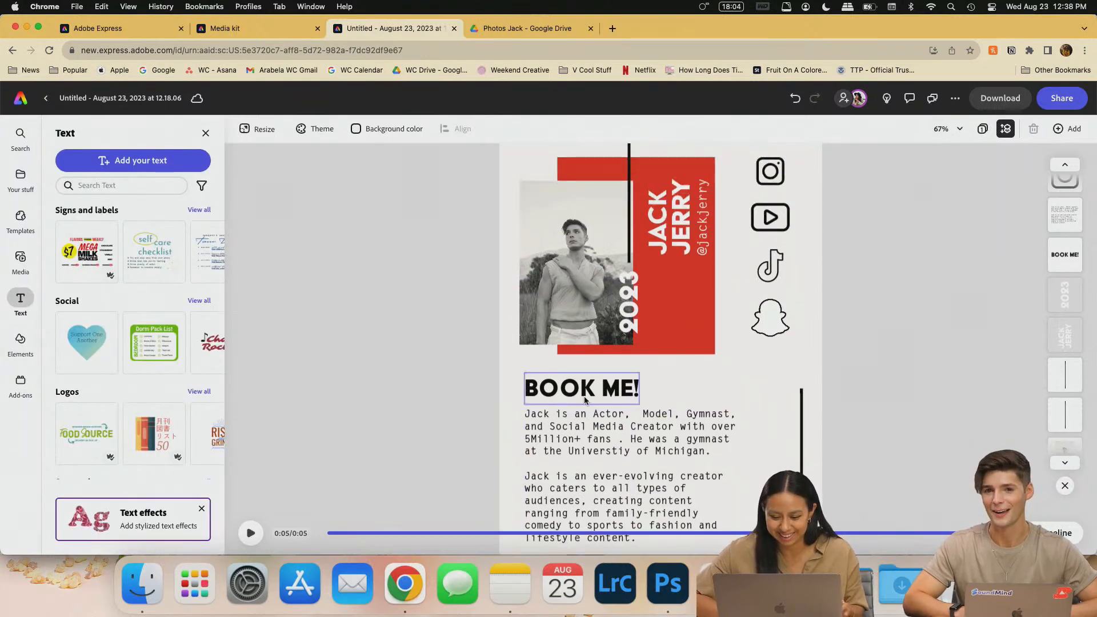
click(580, 377)
scroll(600, 400, down, 1)
click(640, 422)
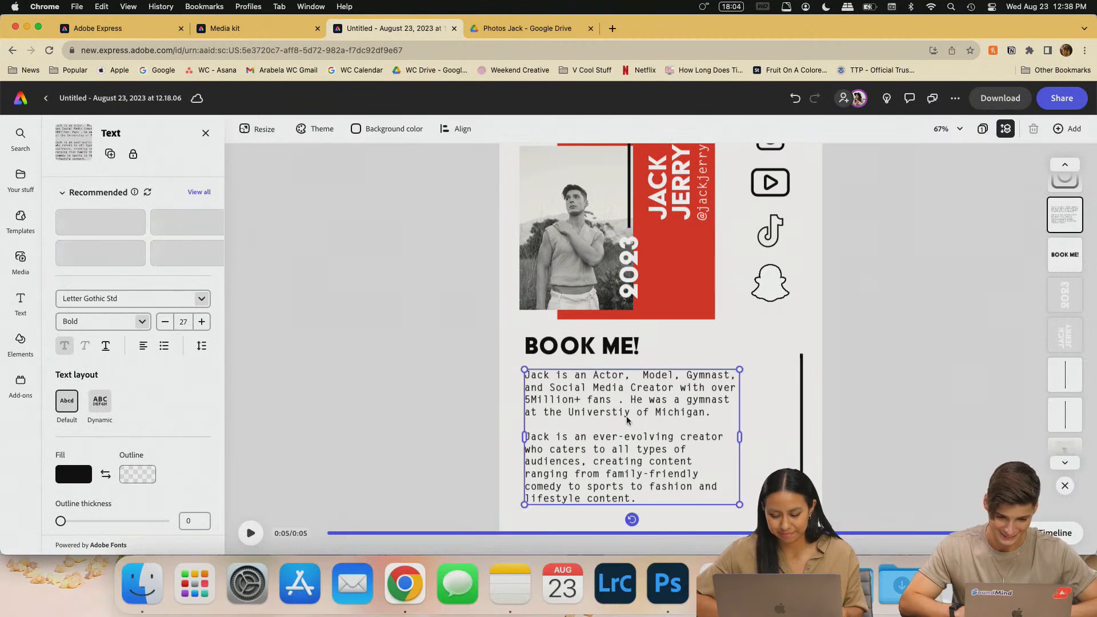
double_click(595, 414)
click(685, 457)
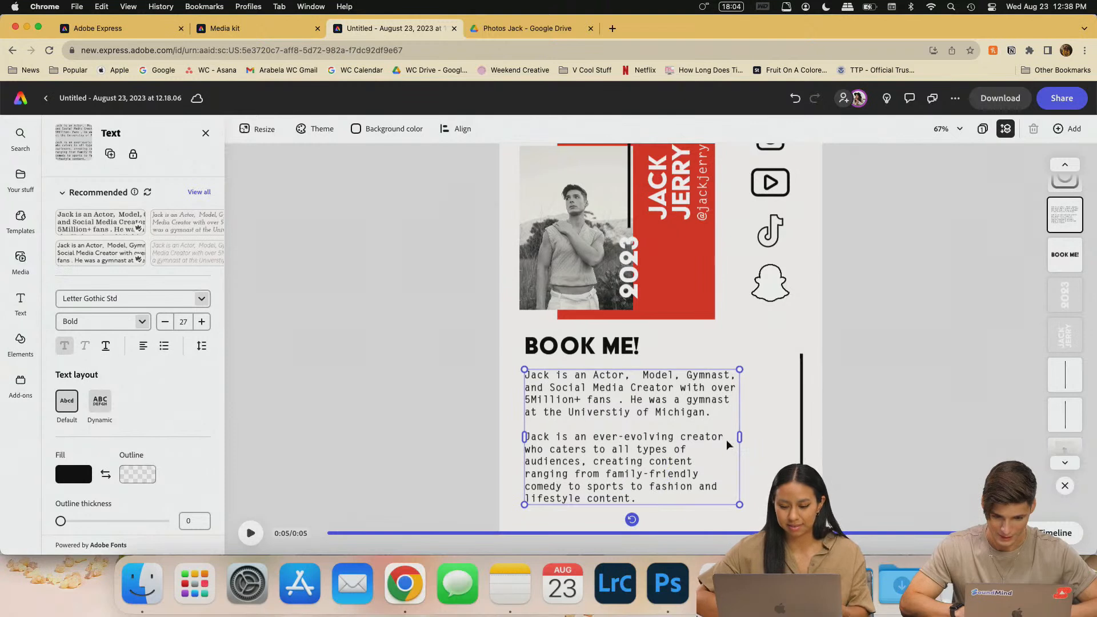
scroll(646, 379, up, 2)
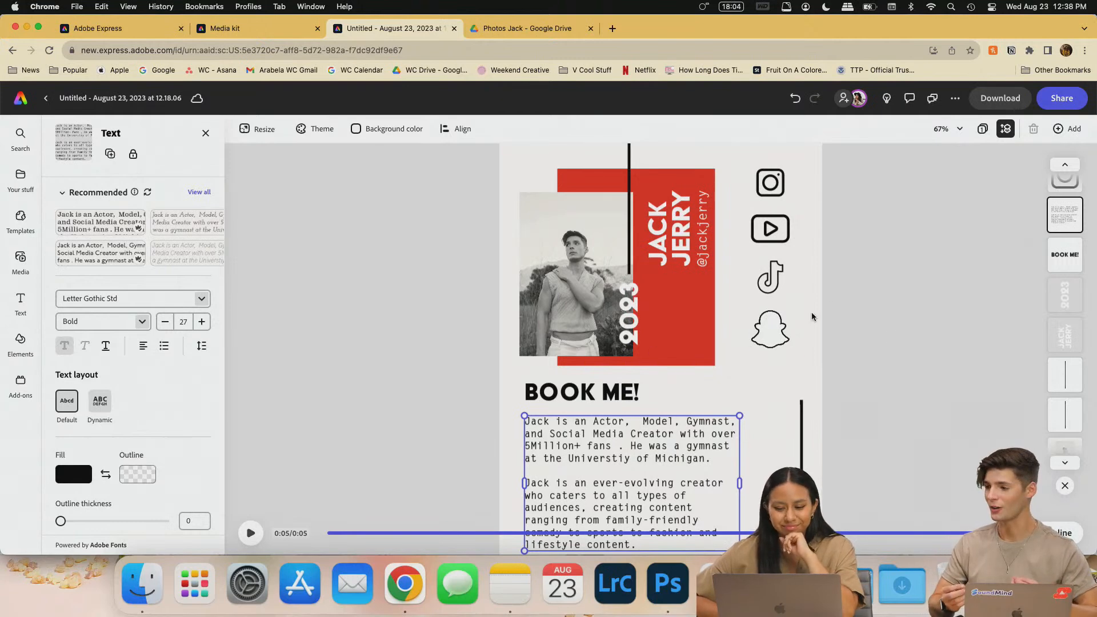
scroll(926, 356, down, 2)
scroll(926, 356, down, 1)
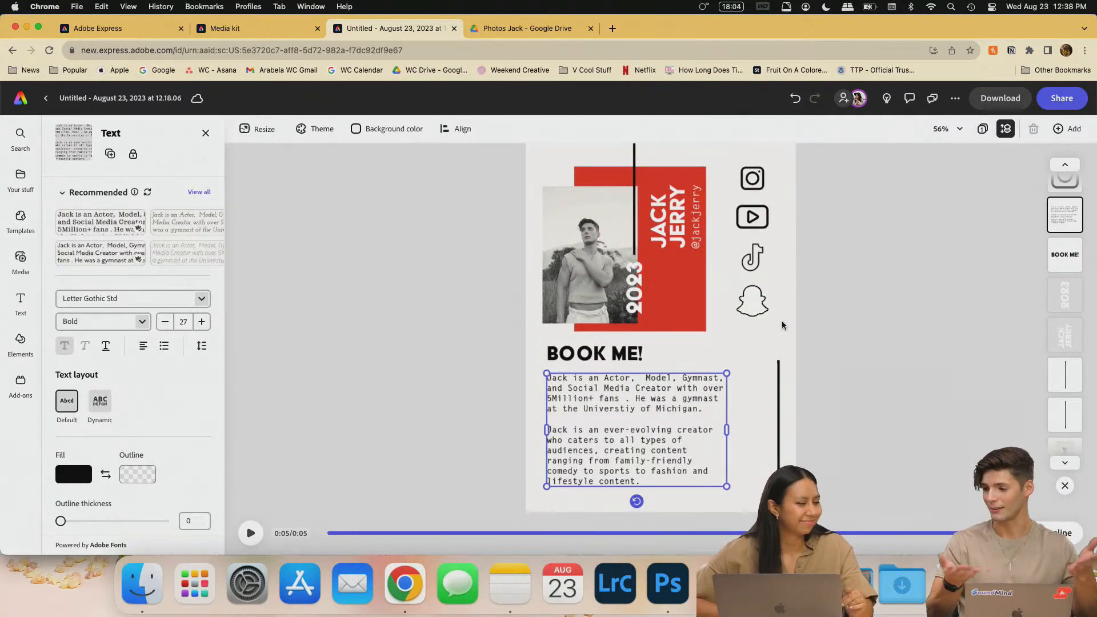
click(419, 181)
click(379, 129)
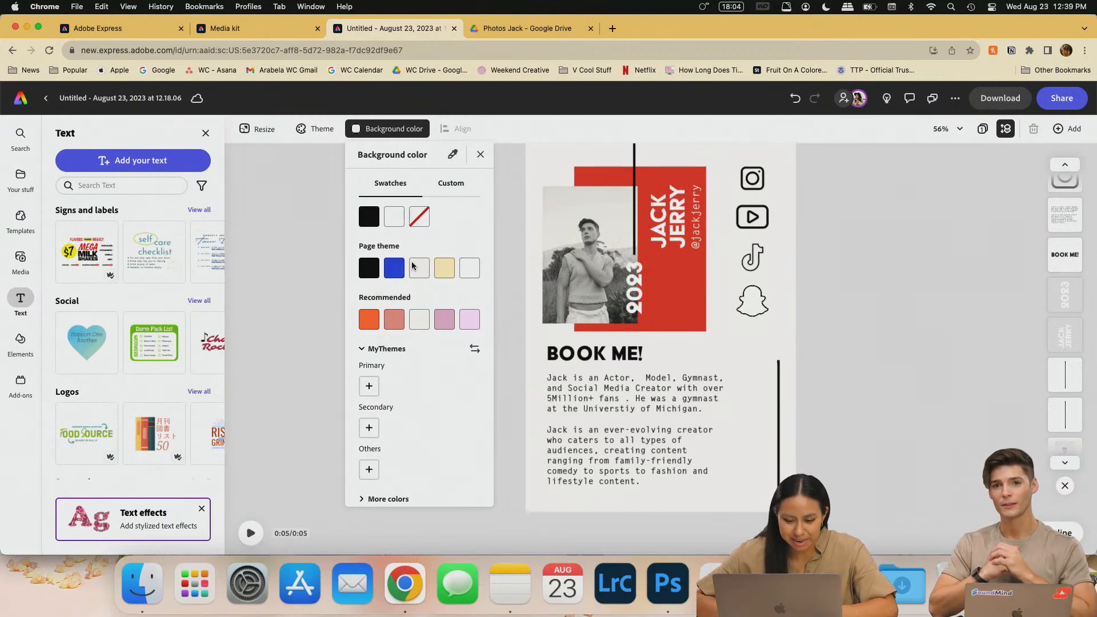
- Try custom blue and purple hues for the page background, ending on teal
click(455, 189)
click(433, 214)
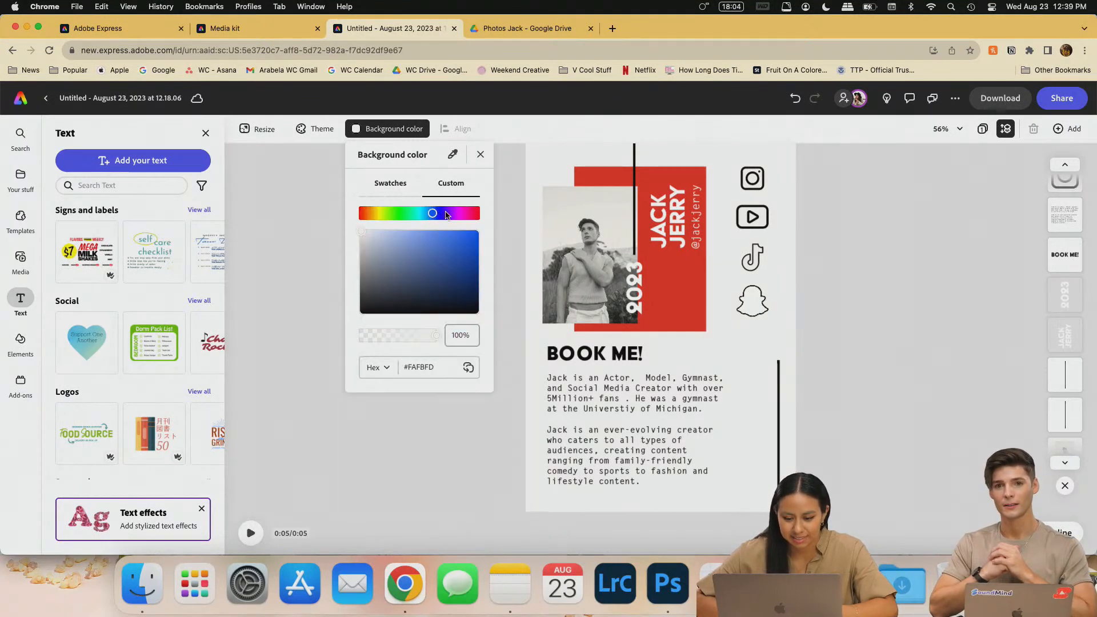
click(445, 213)
click(420, 251)
mouse_move(421, 214)
mouse_down()
mouse_move(431, 214)
mouse_move(422, 214)
mouse_up()
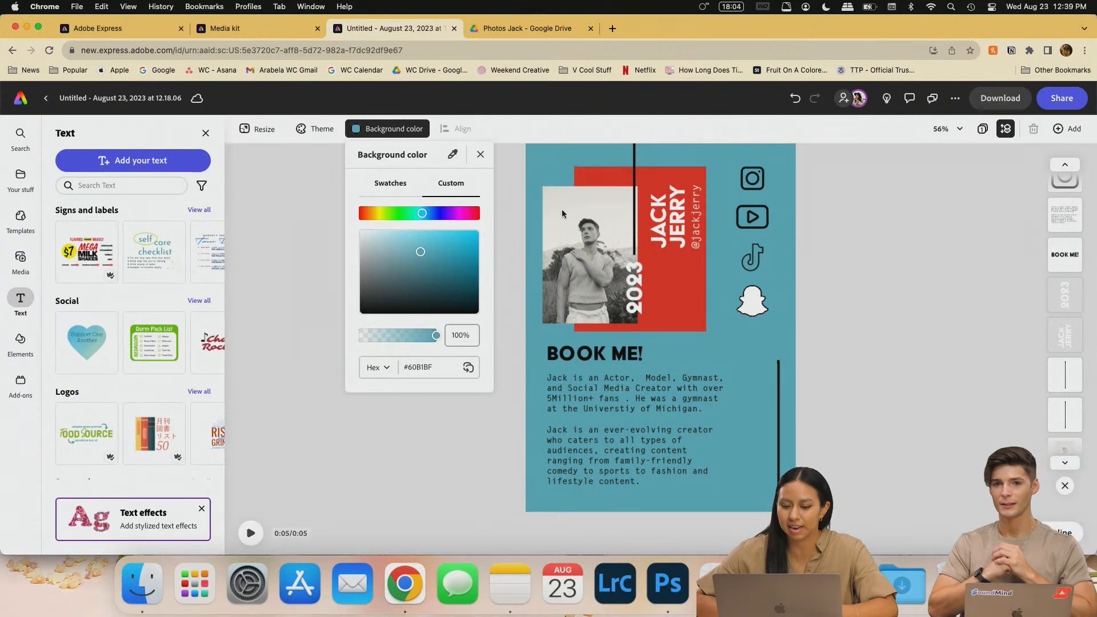
click(682, 288)
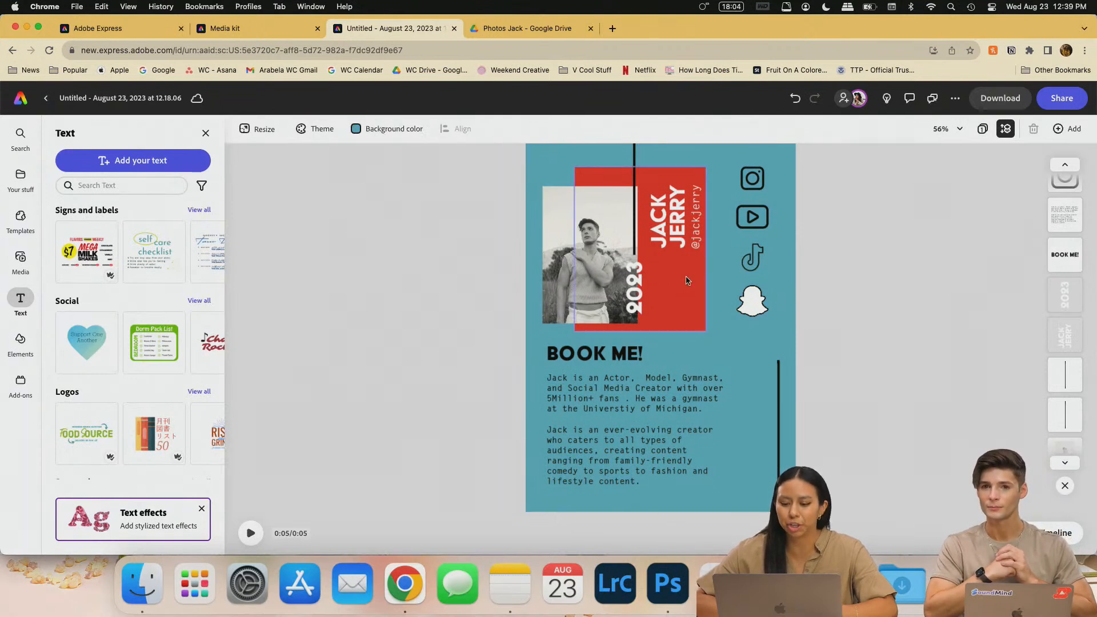
- Recolour the red rectangle behind the name to purple-blue
click(676, 304)
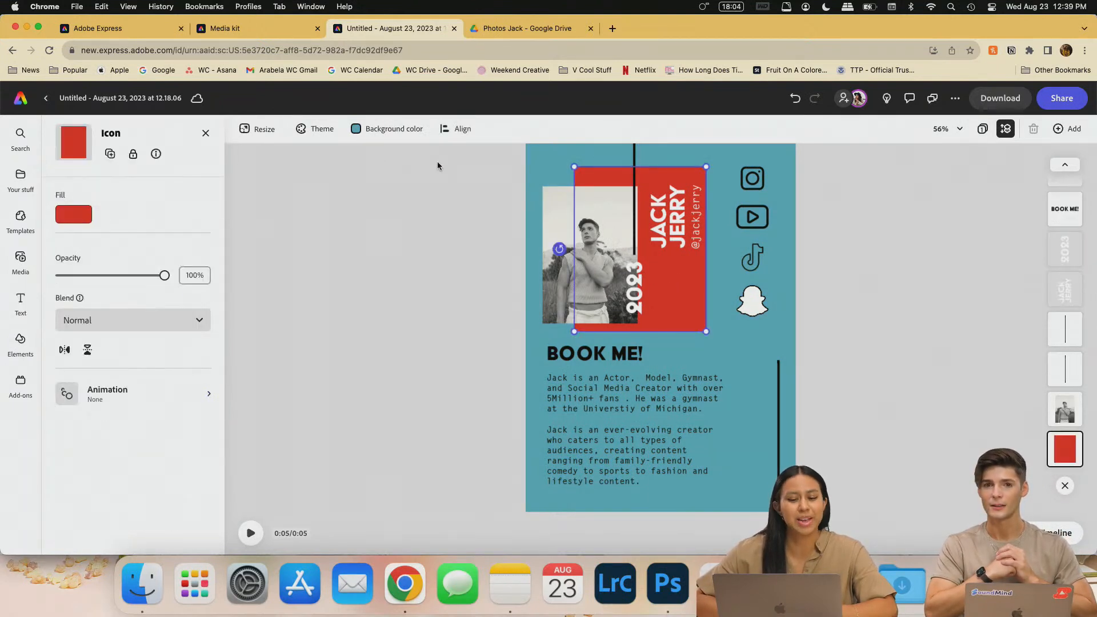
click(71, 219)
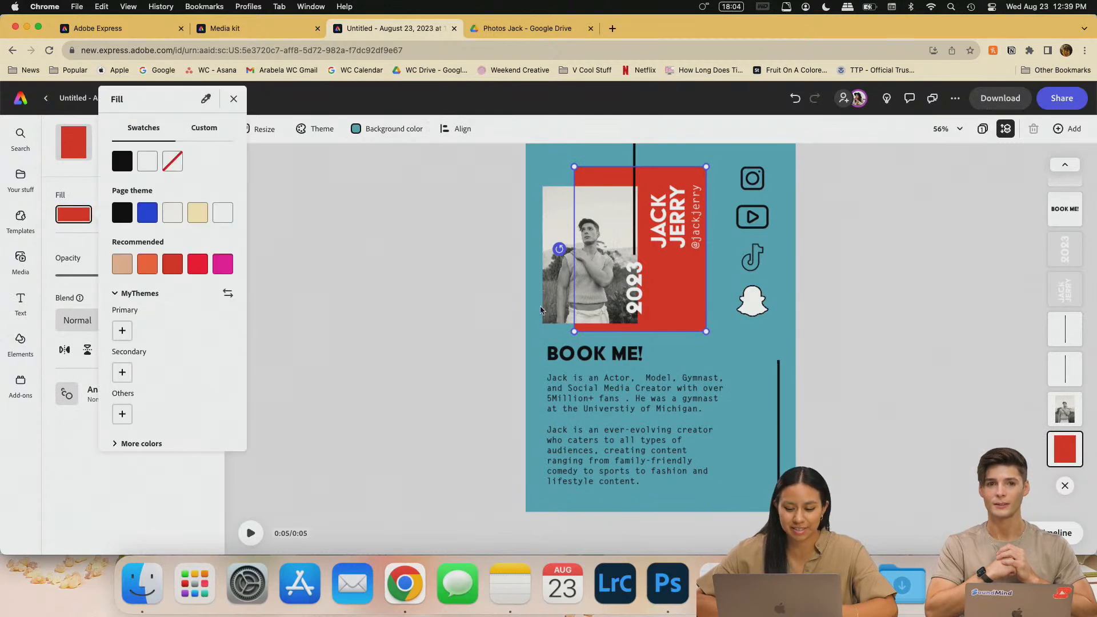
click(150, 214)
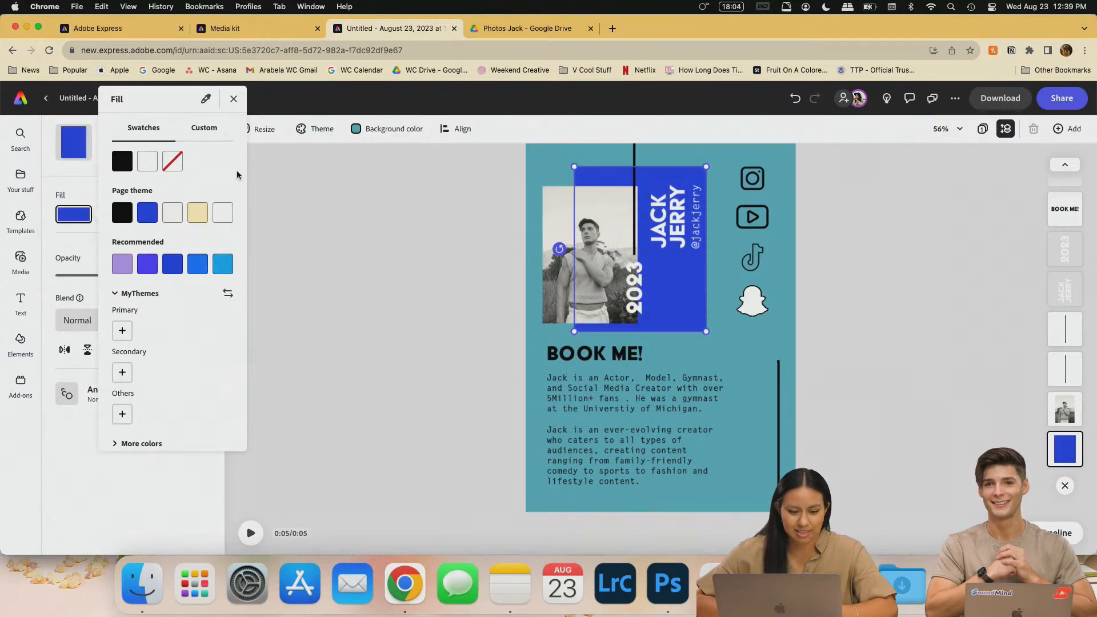
click(197, 268)
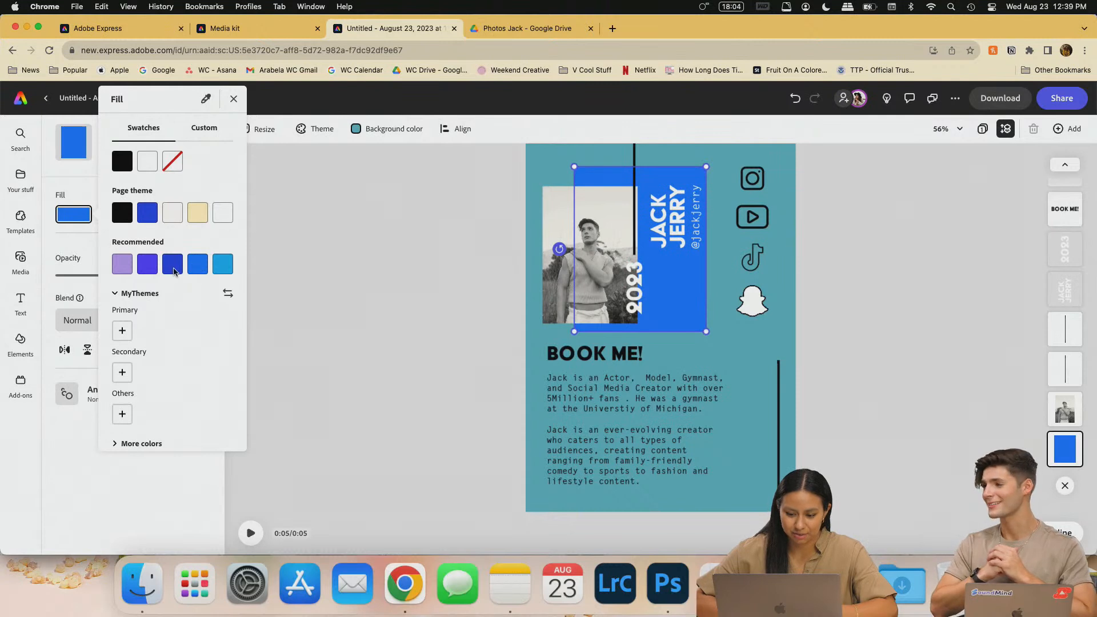
click(172, 270)
click(148, 266)
click(174, 270)
click(149, 270)
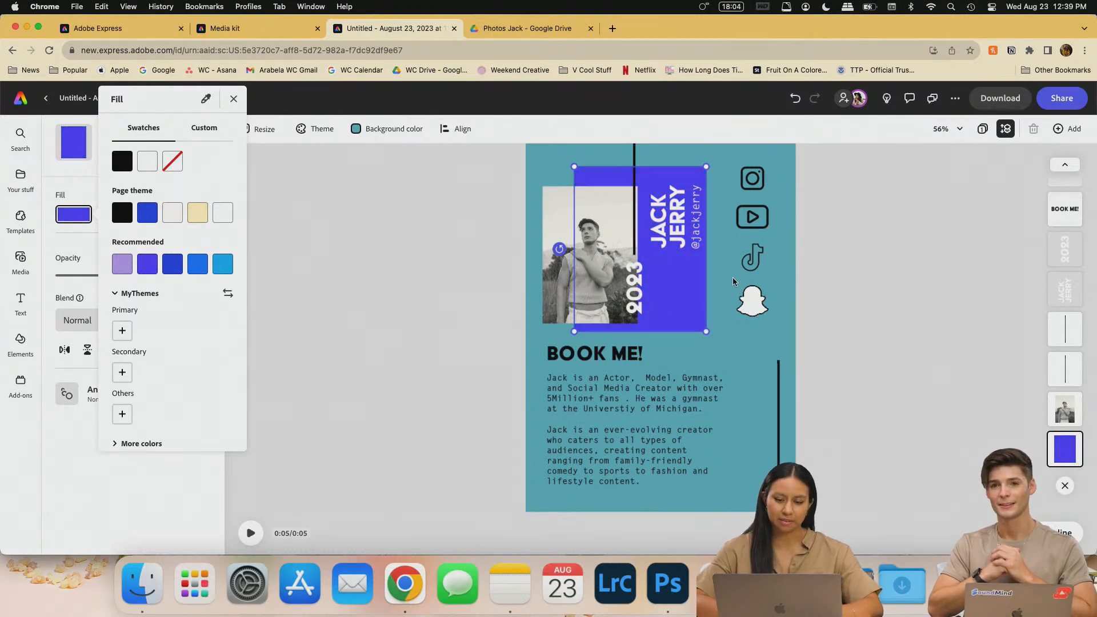
click(299, 253)
- Apply the Recommended teal swatch as the poster's page background
click(401, 130)
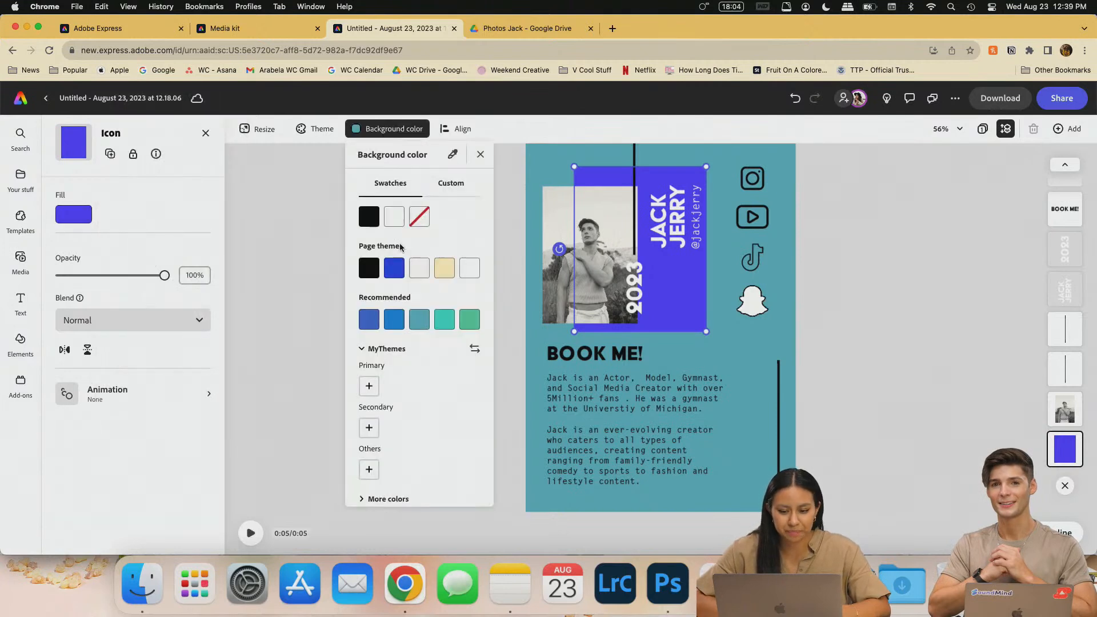
click(445, 318)
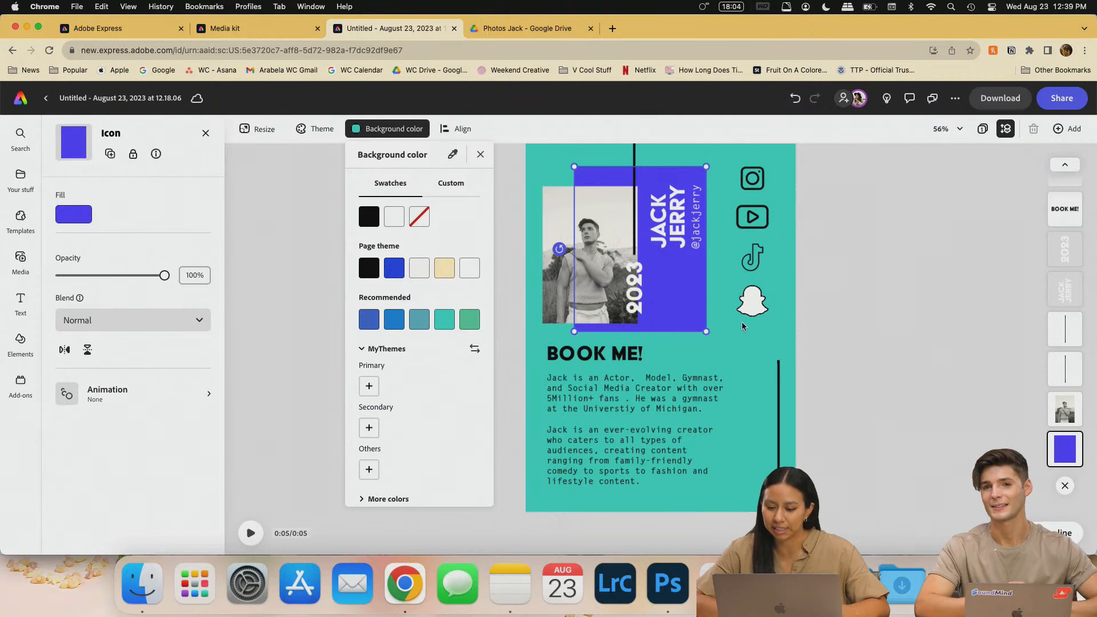
click(757, 302)
click(757, 302)
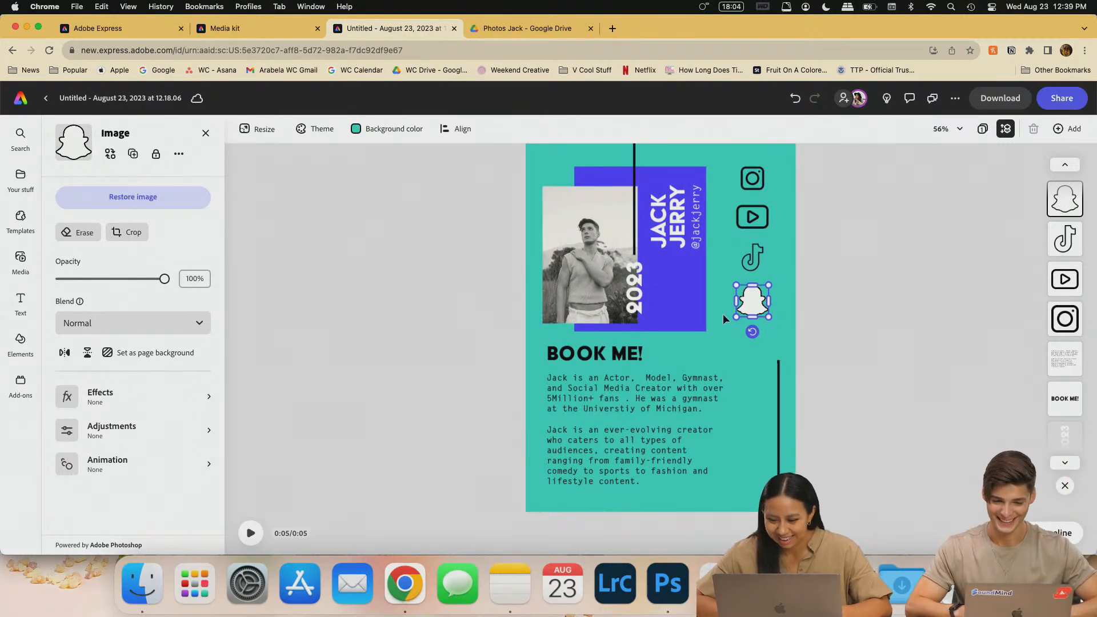
- Recheck the page background colour choices, leaving the teal unchanged
scroll(722, 313, up, 5)
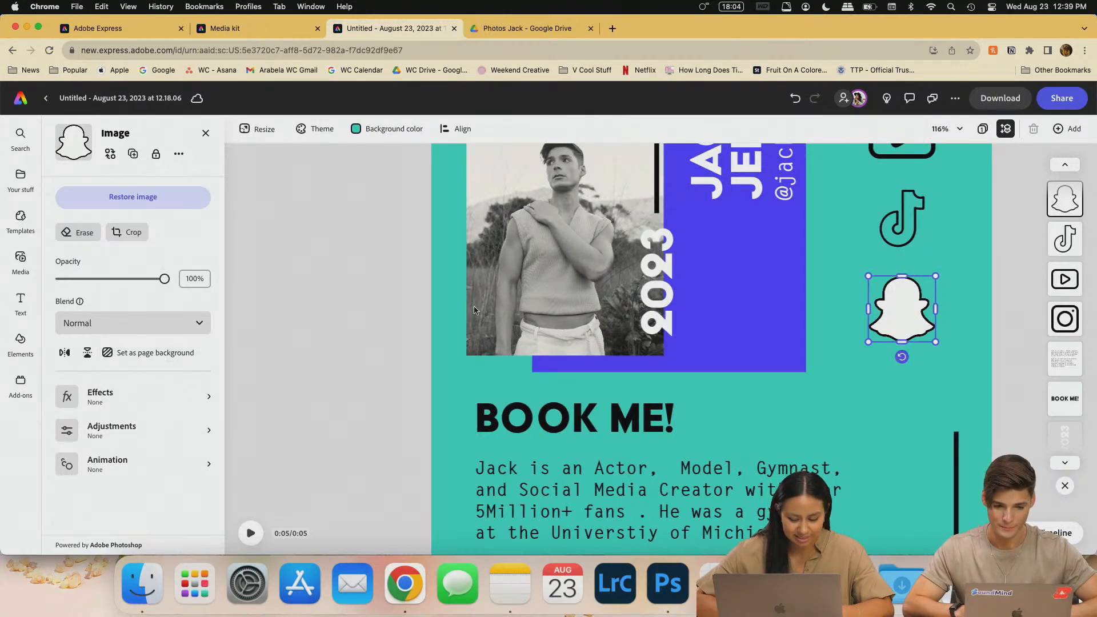
scroll(789, 365, down, 5)
scroll(790, 365, up, 2)
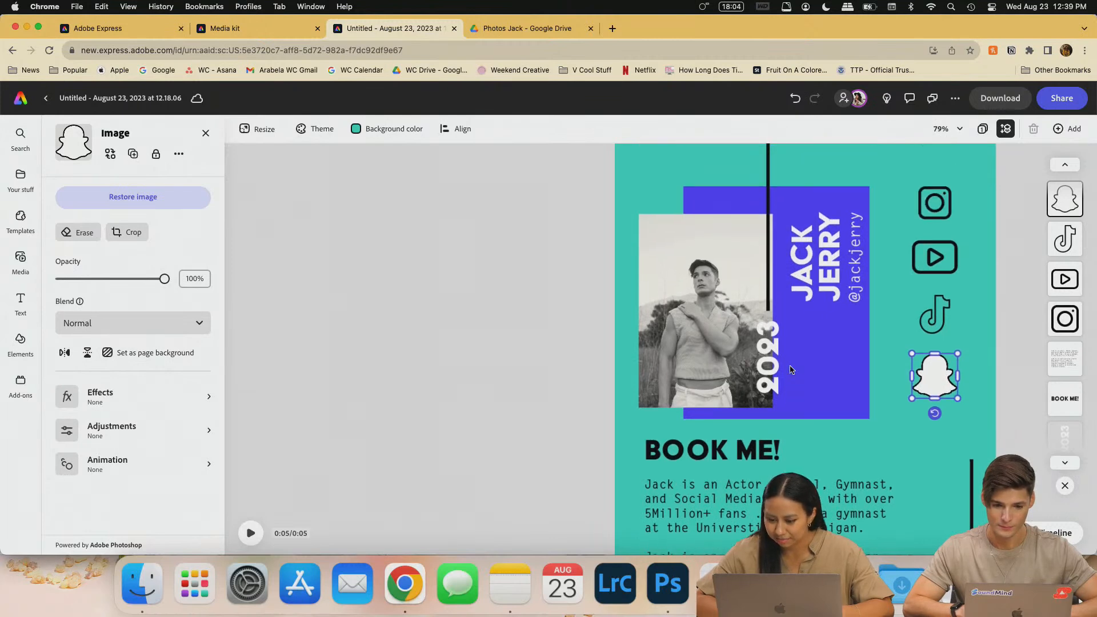
scroll(777, 373, down, 3)
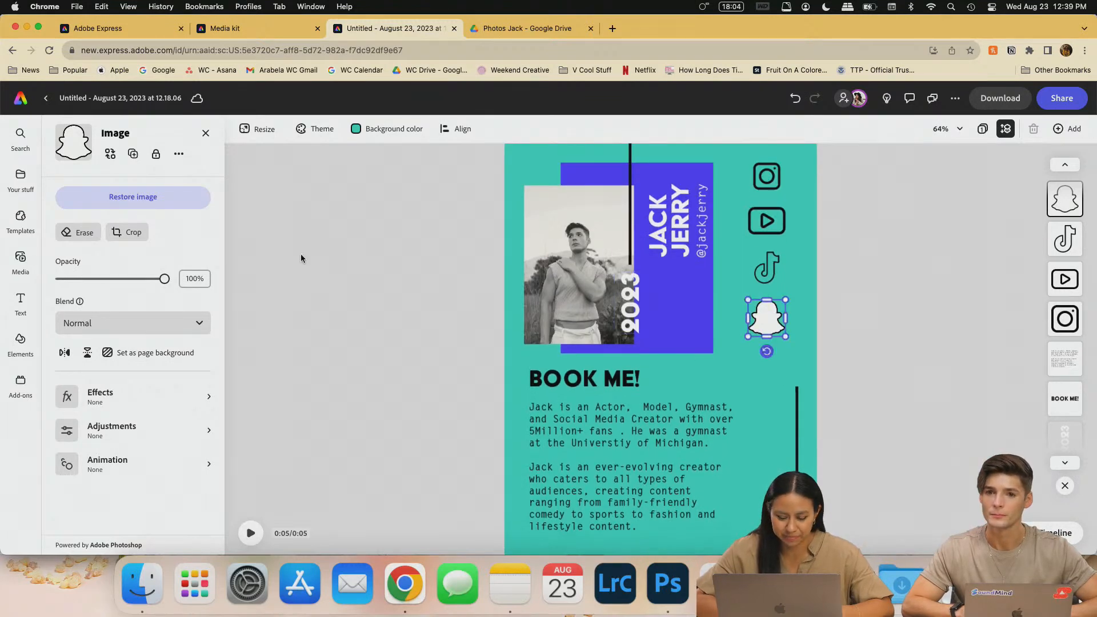
click(393, 131)
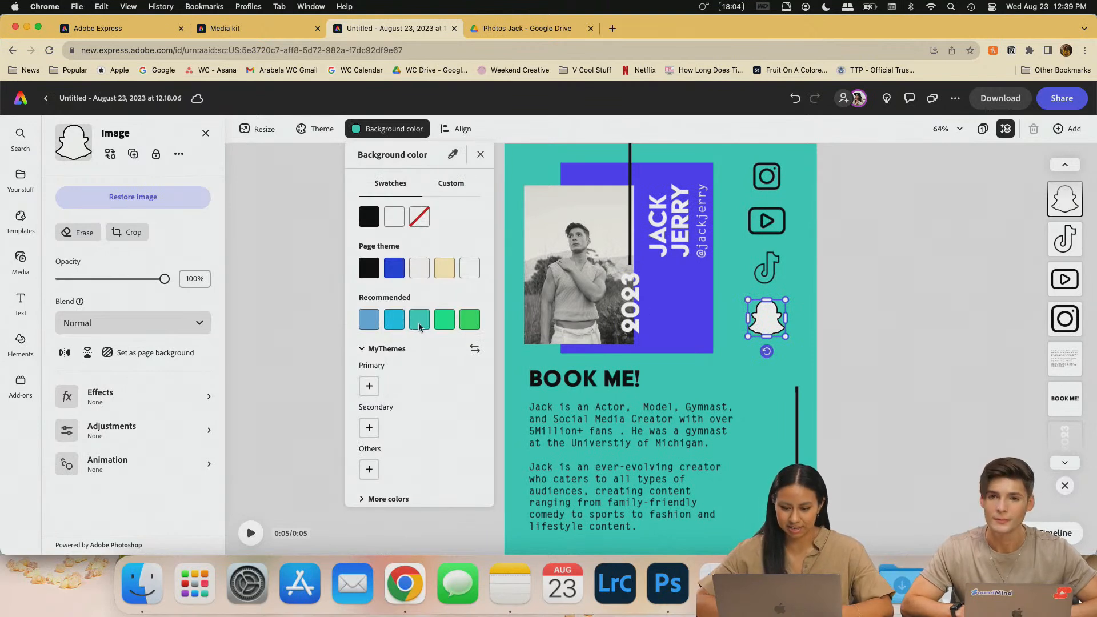
click(907, 412)
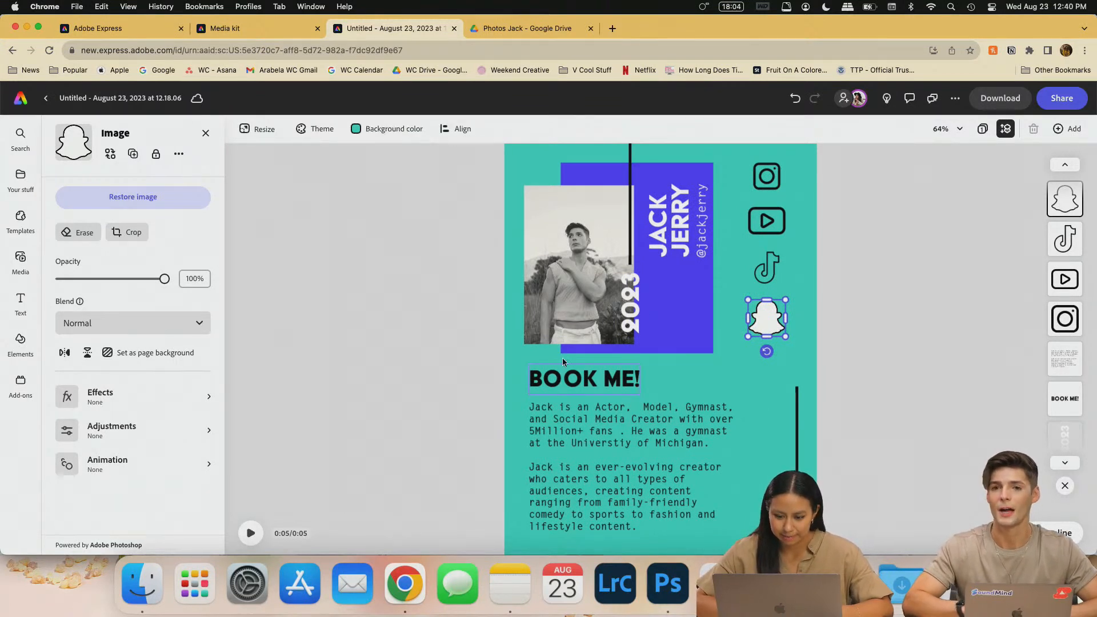
- Fill the BOOK ME! heading with the white Page theme swatch, then start erasing the Snapchat icon
click(589, 379)
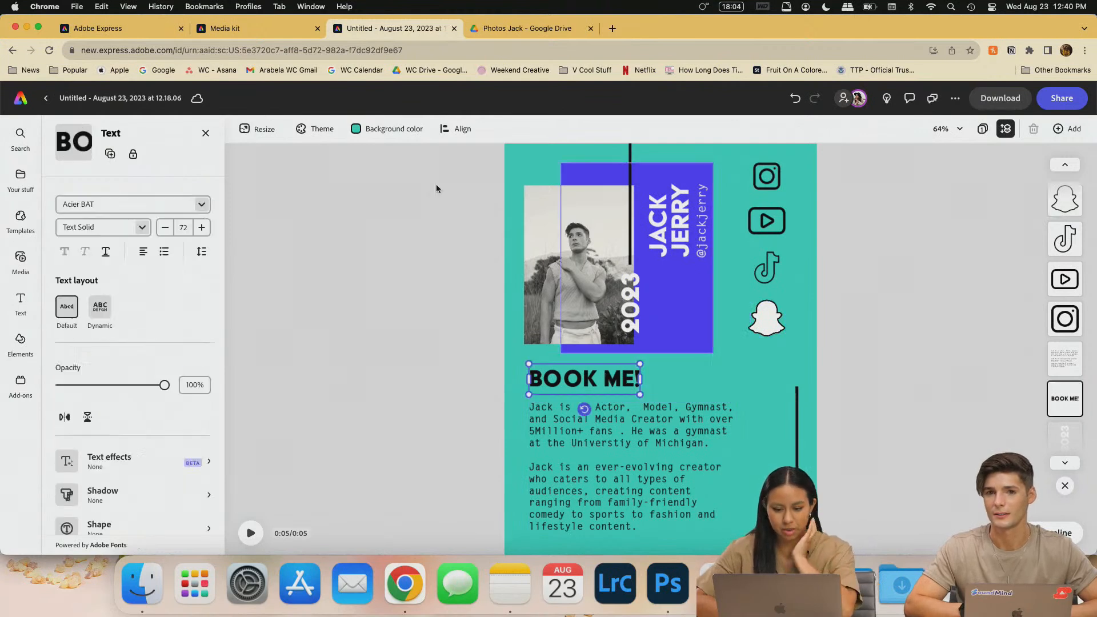
click(88, 479)
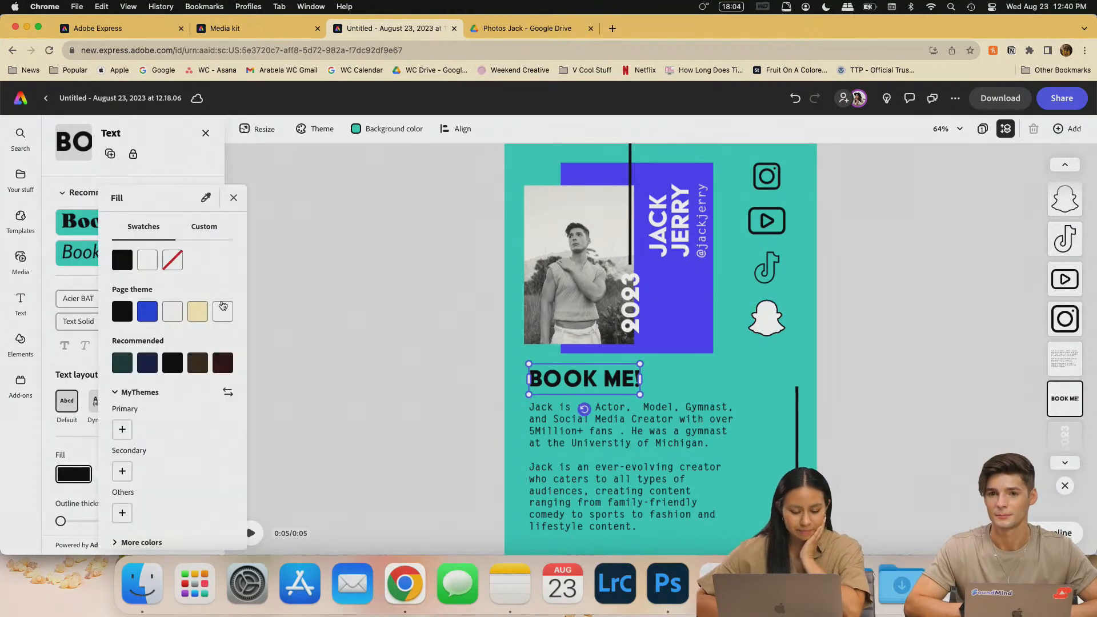
click(176, 313)
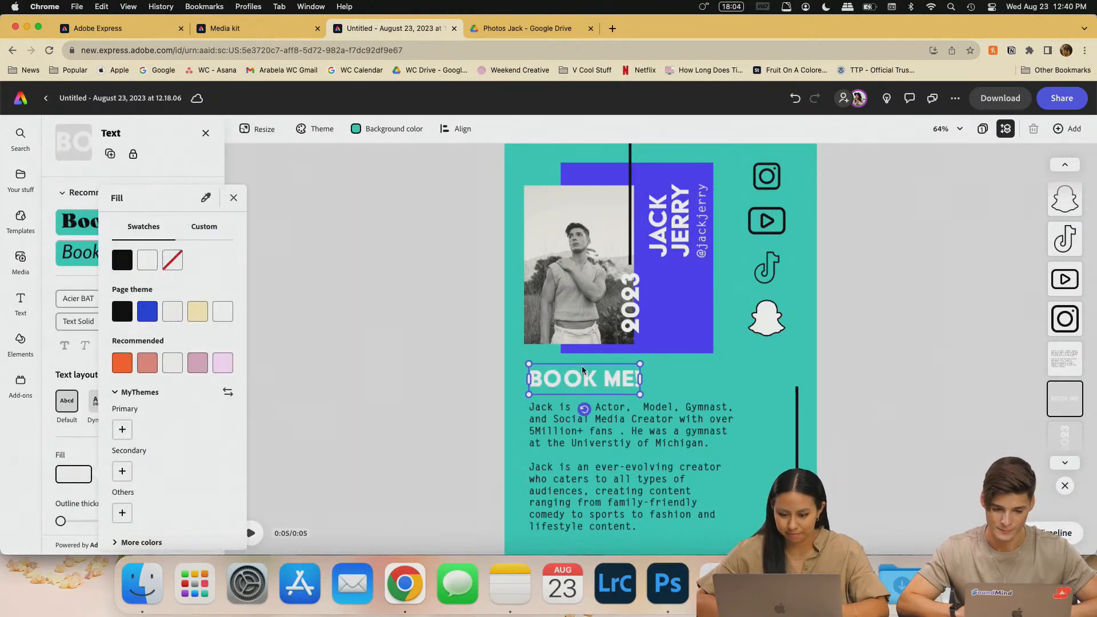
click(688, 406)
click(889, 312)
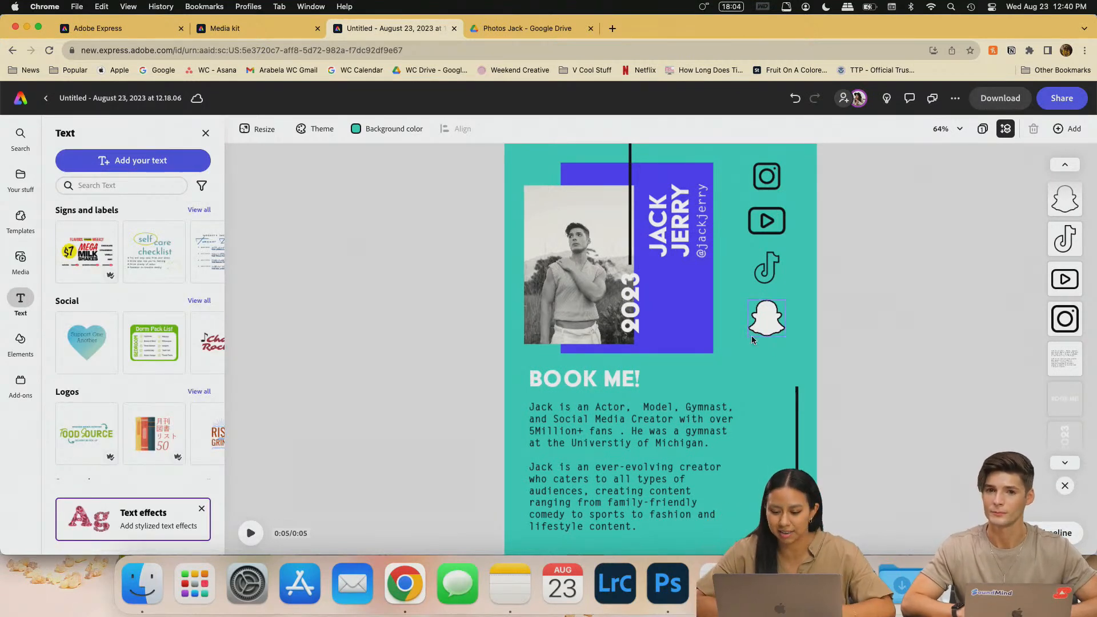
click(765, 323)
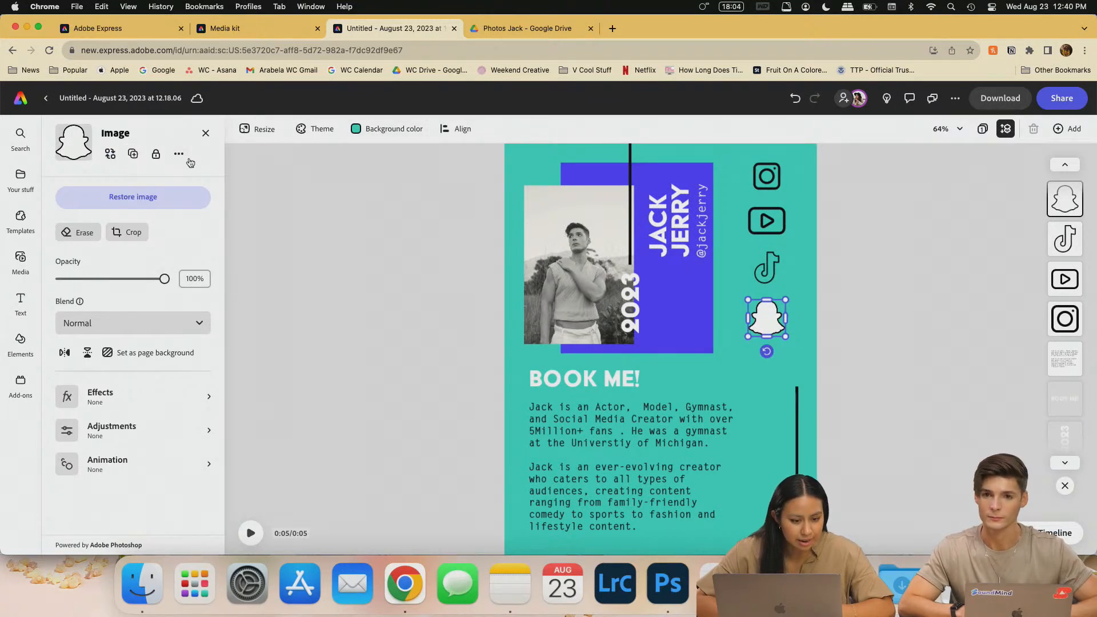
click(87, 239)
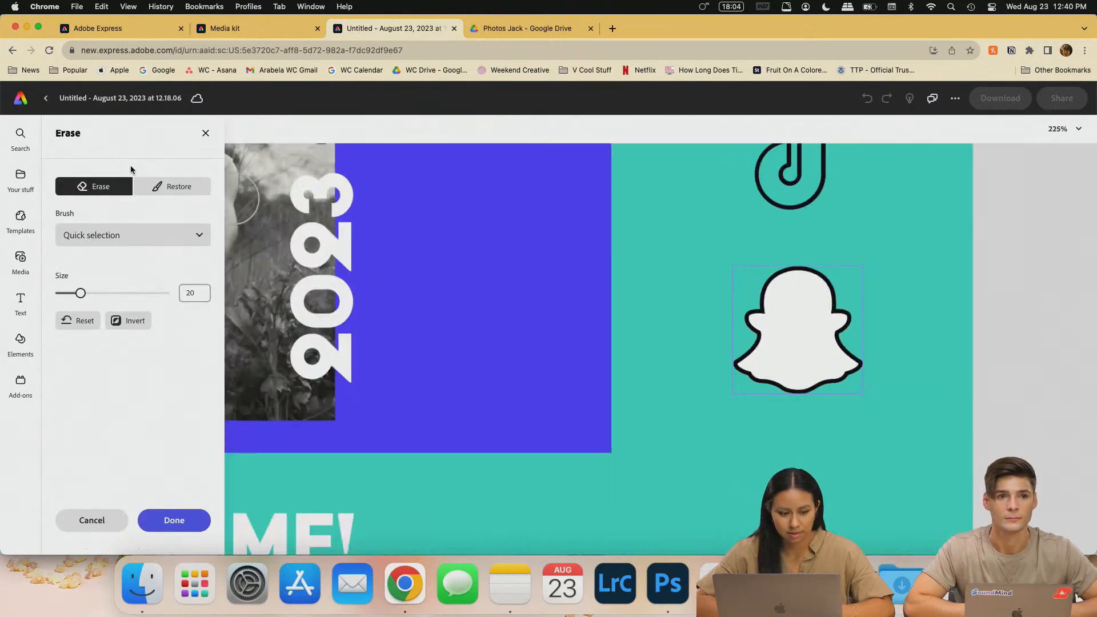
- Erase the Snapchat ghost's white fill with the Quick selection brush and nudge it up slightly
click(138, 234)
click(131, 269)
click(799, 335)
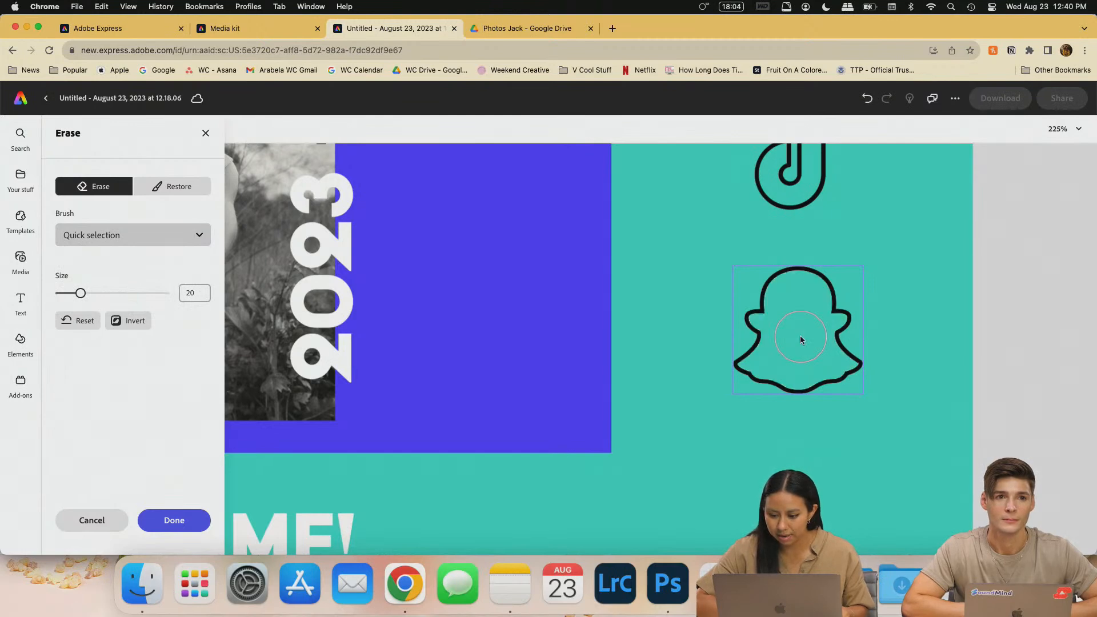
scroll(811, 316, down, 3)
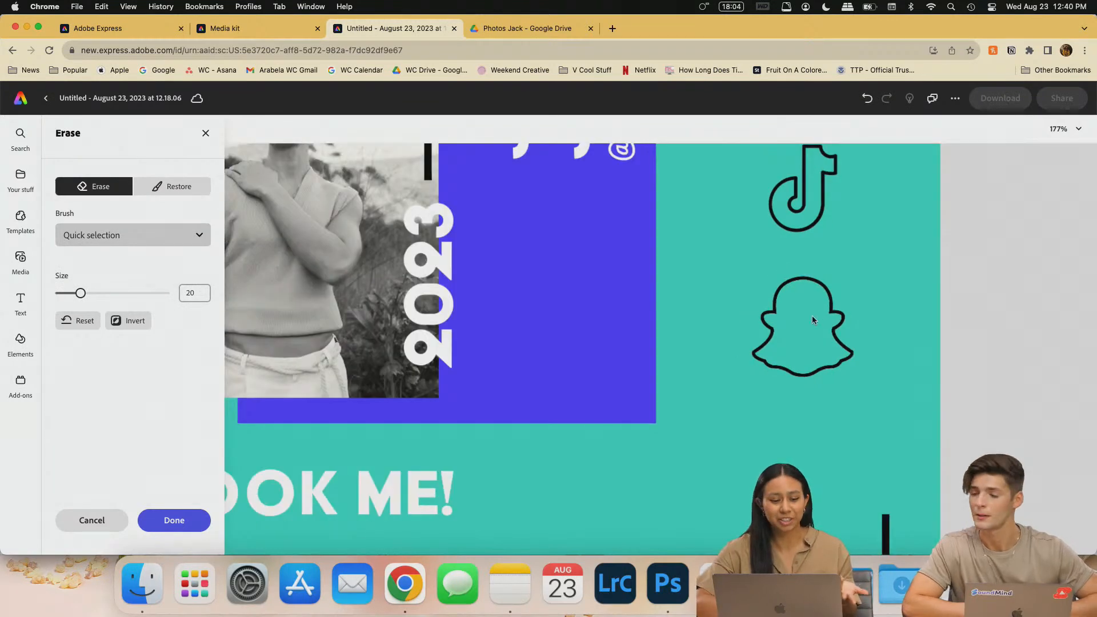
click(174, 519)
scroll(697, 333, down, 10)
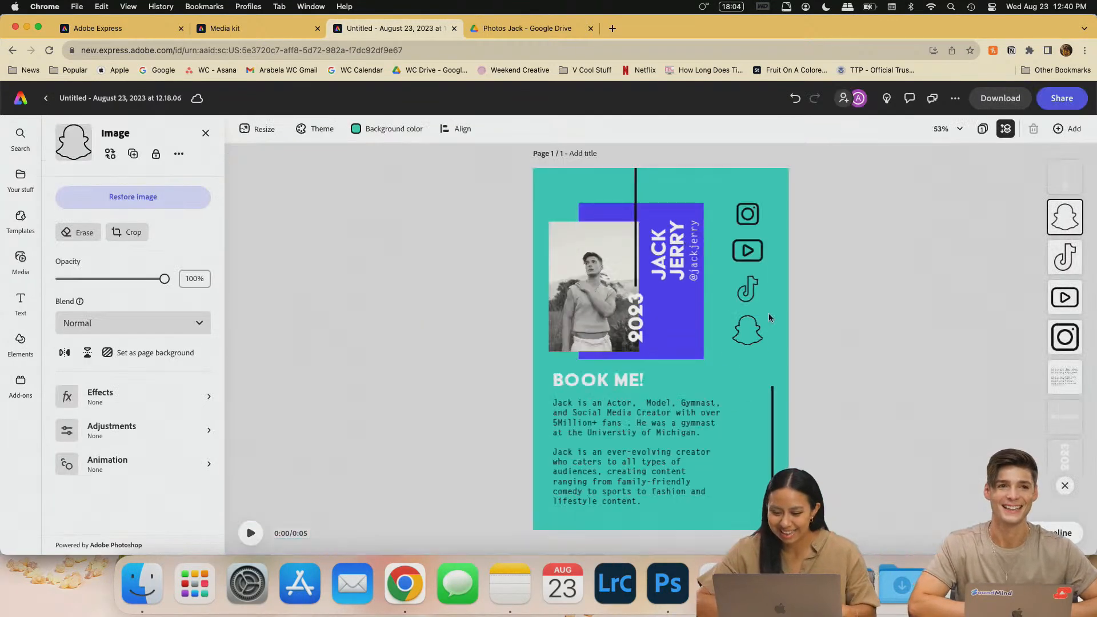
drag(754, 342, 754, 338)
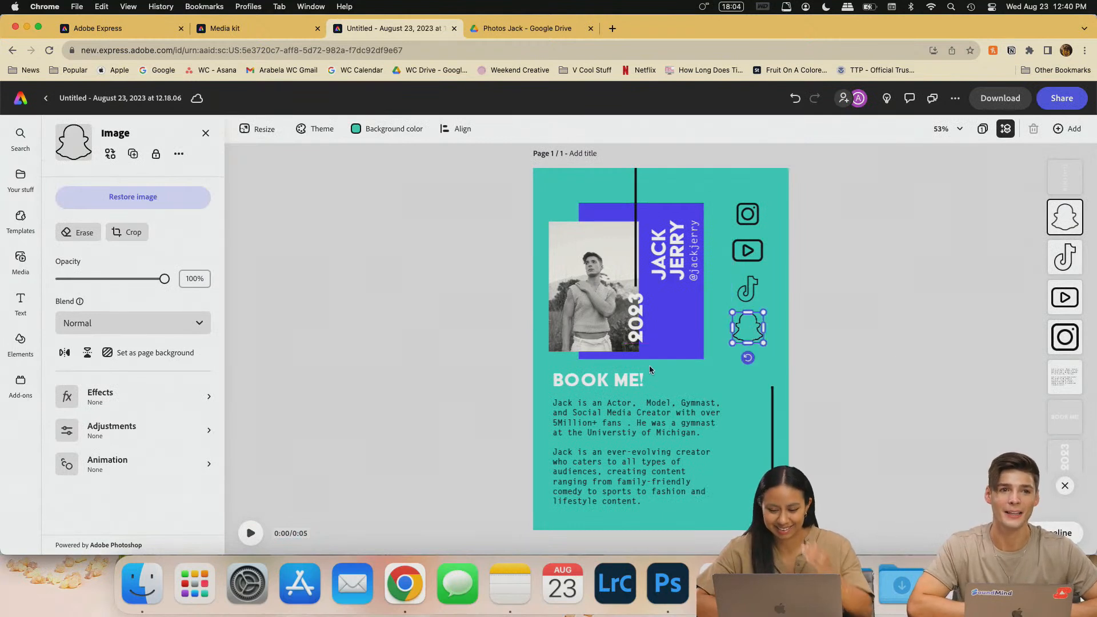
click(729, 389)
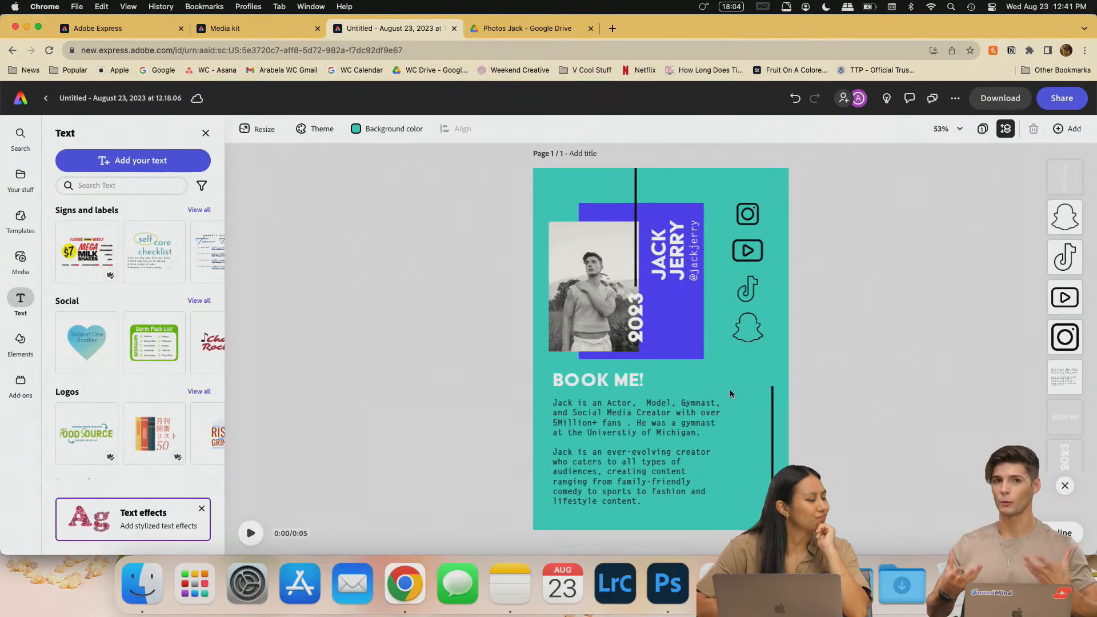
click(609, 387)
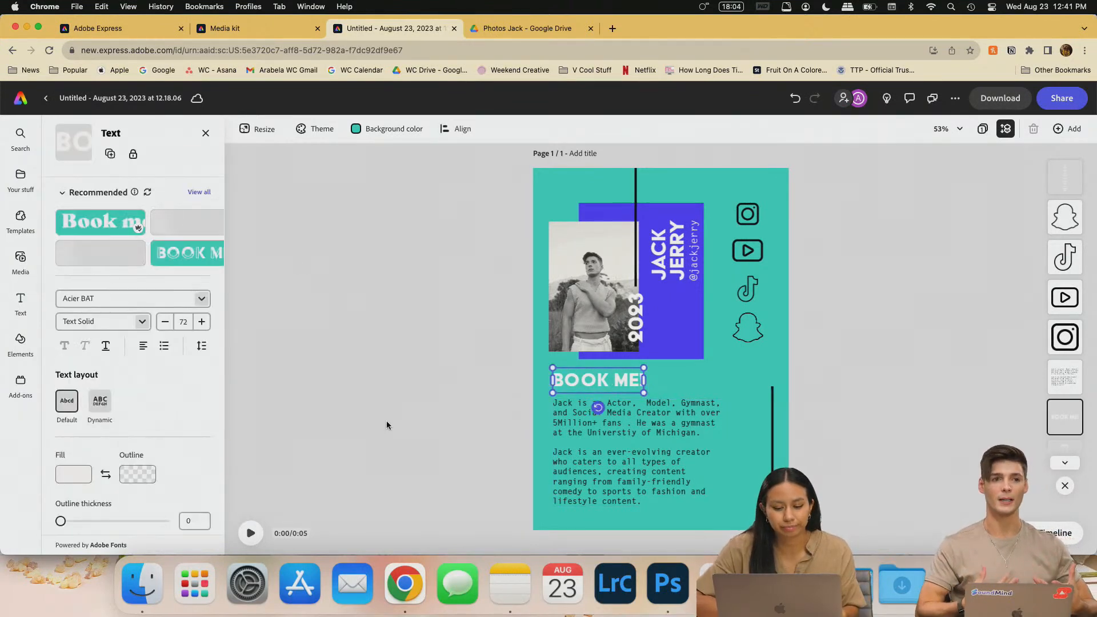
click(642, 439)
click(74, 477)
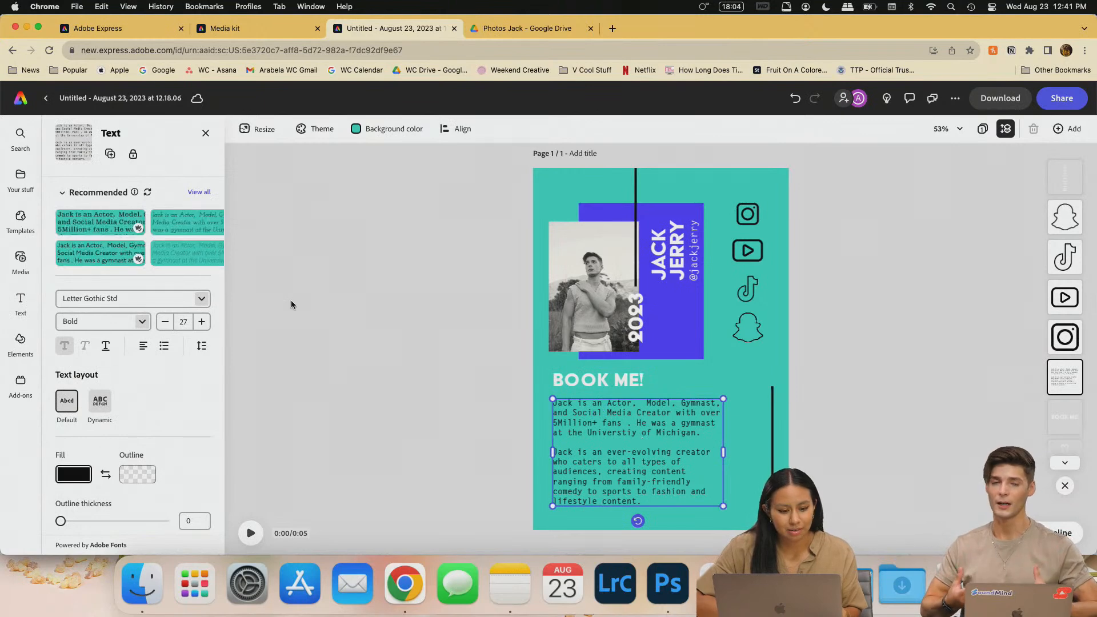
click(149, 262)
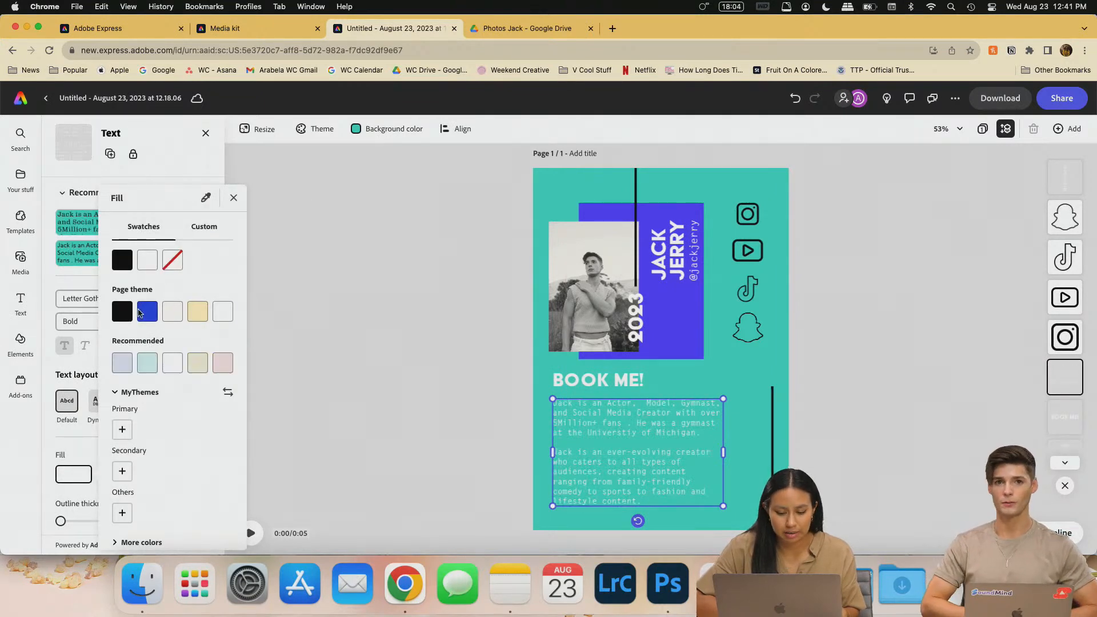
click(121, 317)
click(942, 231)
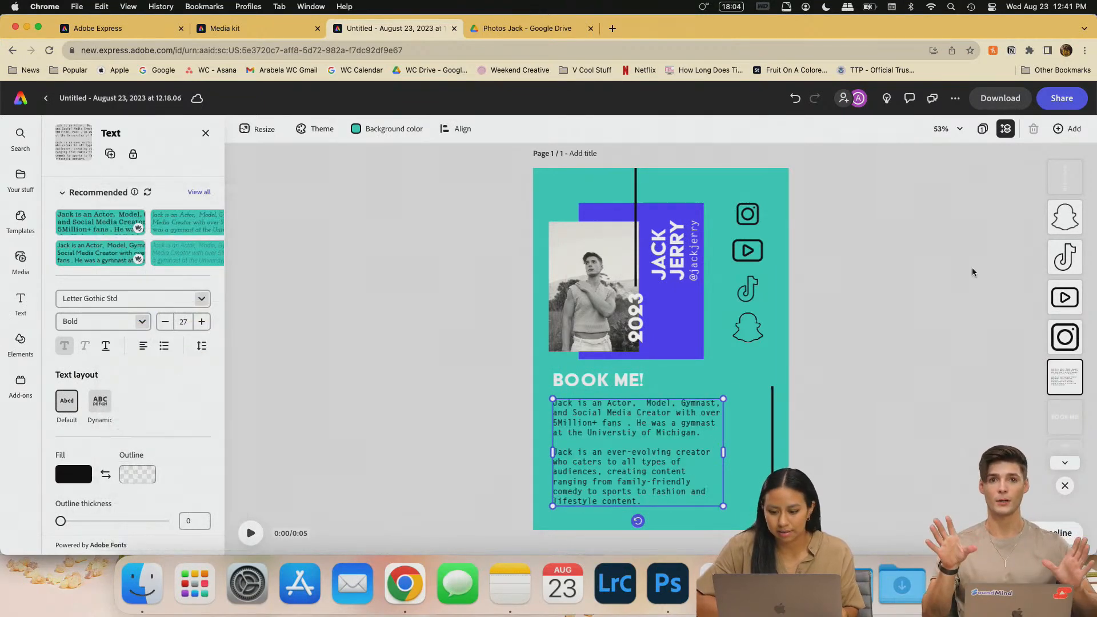
click(621, 378)
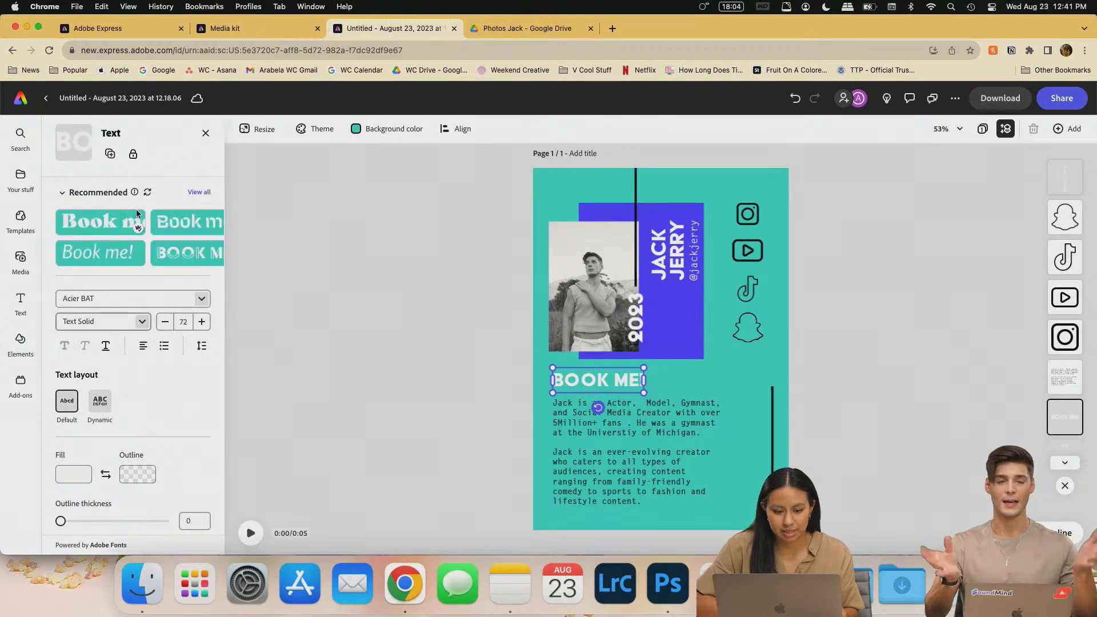
click(880, 298)
scroll(698, 341, up, 5)
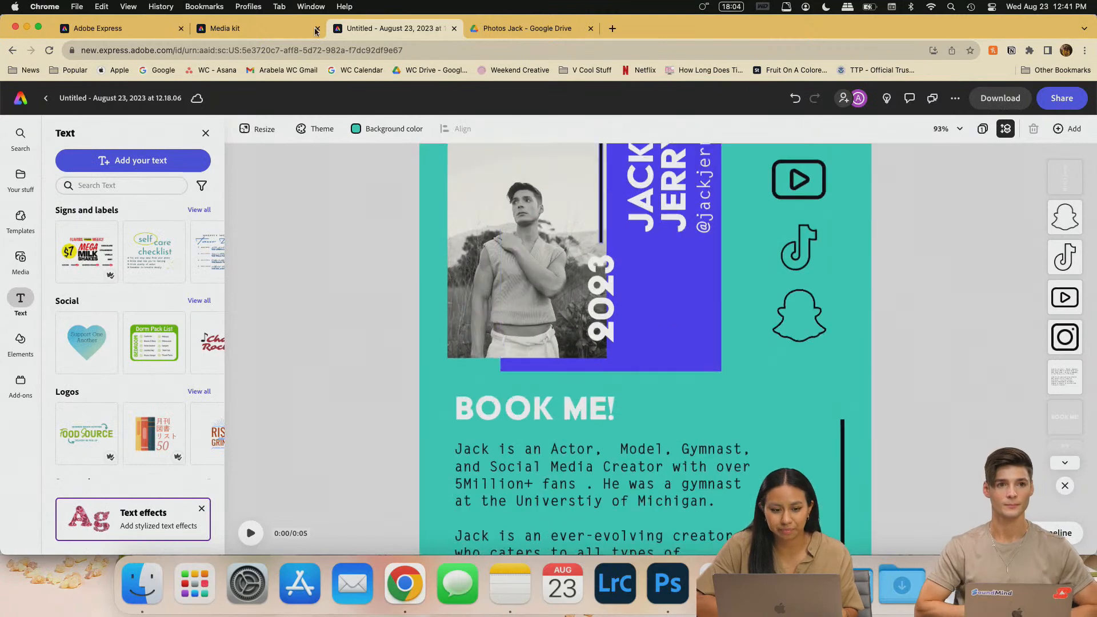
click(238, 31)
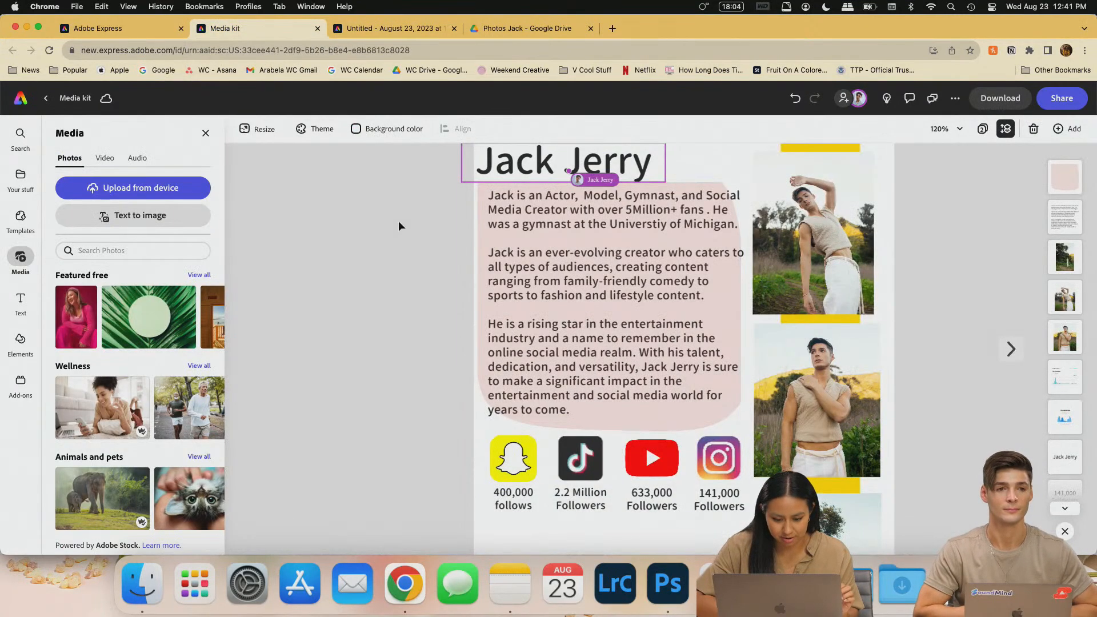
scroll(393, 359, down, 1)
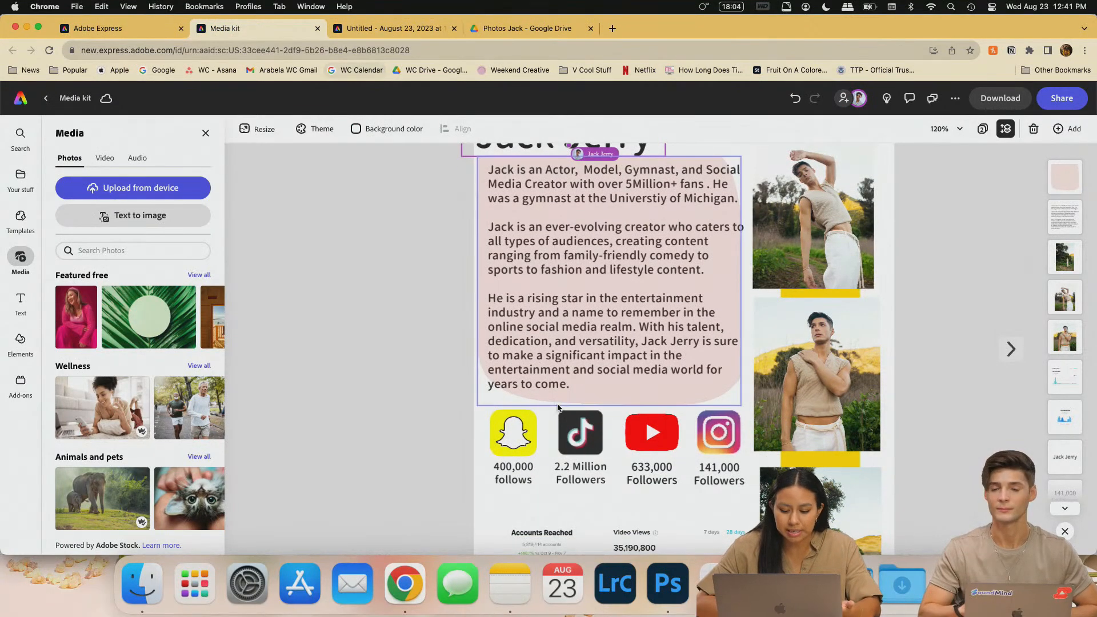
click(391, 29)
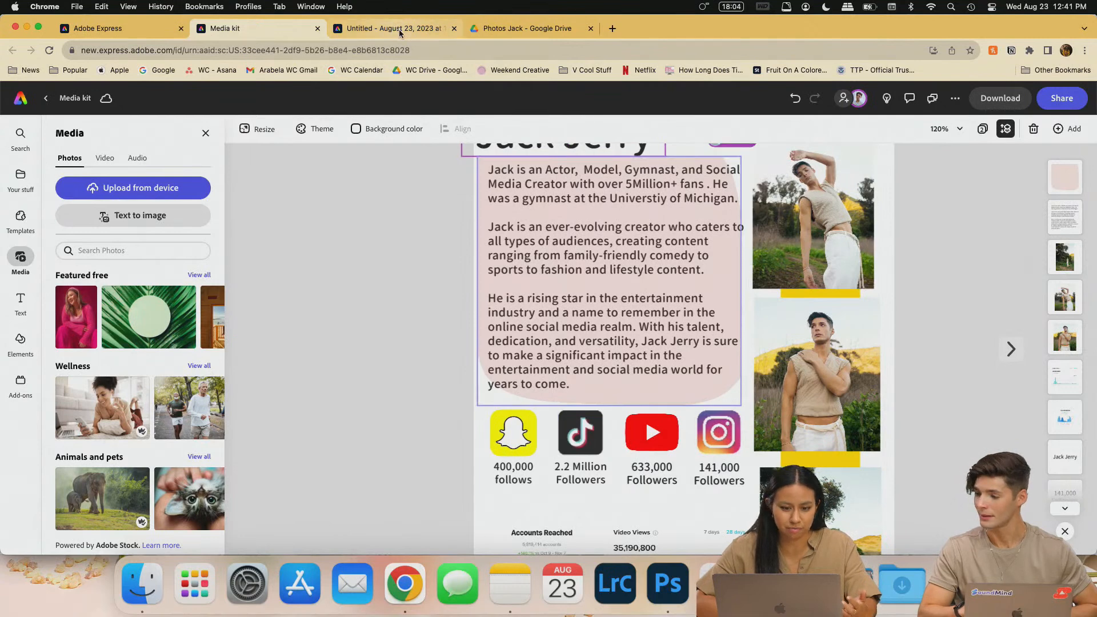
scroll(800, 276, up, 3)
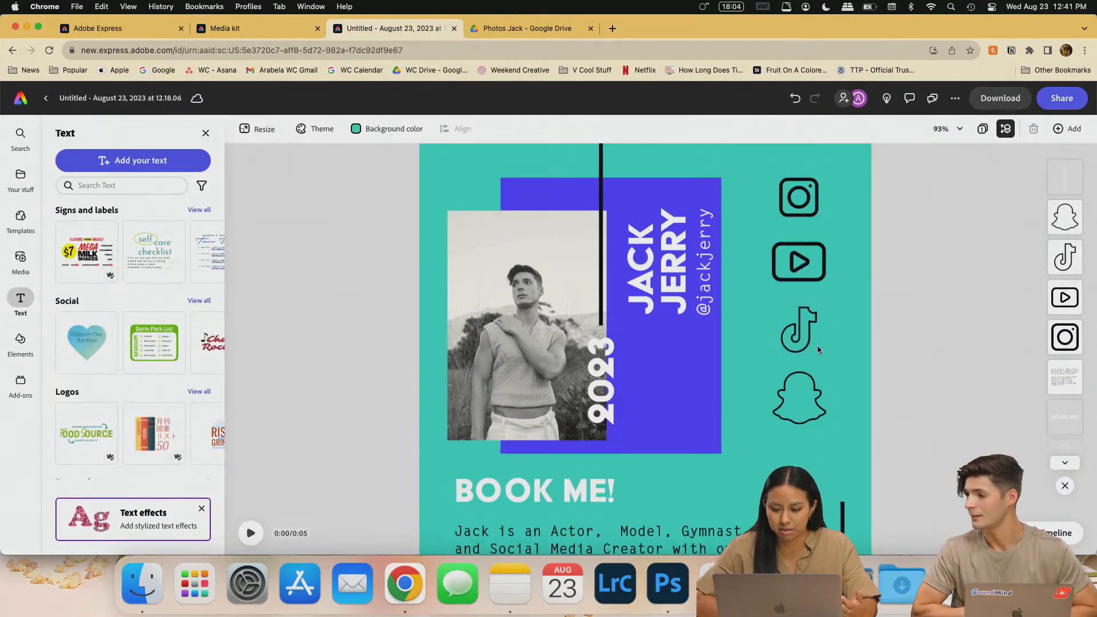
- Stack the social icons top to bottom: TikTok, Instagram, YouTube, Snapchat
drag(803, 341, 852, 204)
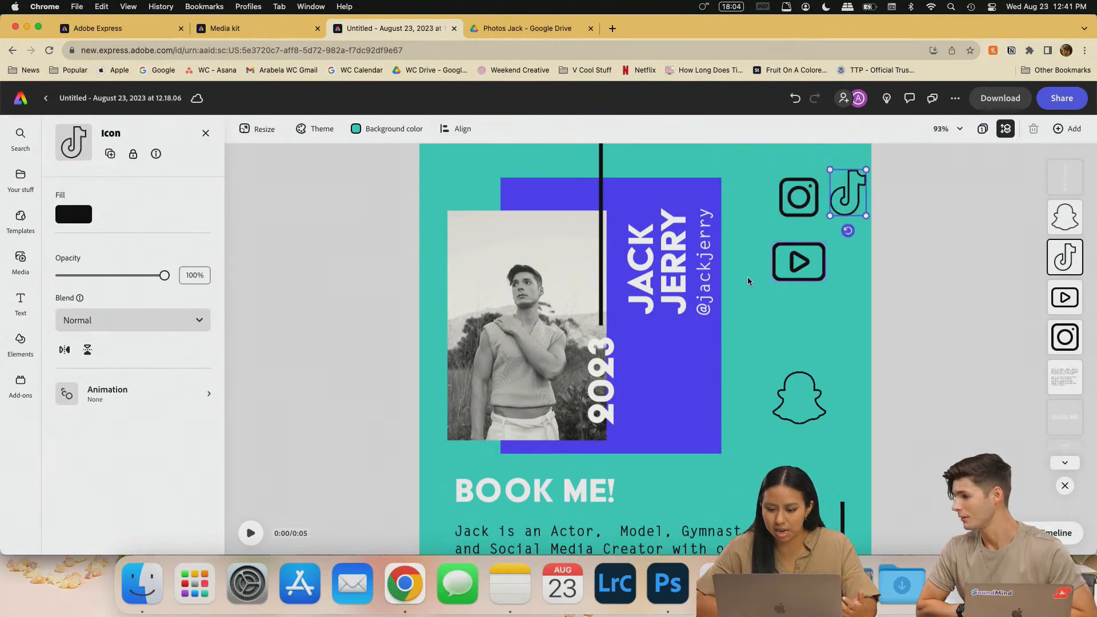
drag(798, 263, 807, 339)
drag(796, 197, 796, 274)
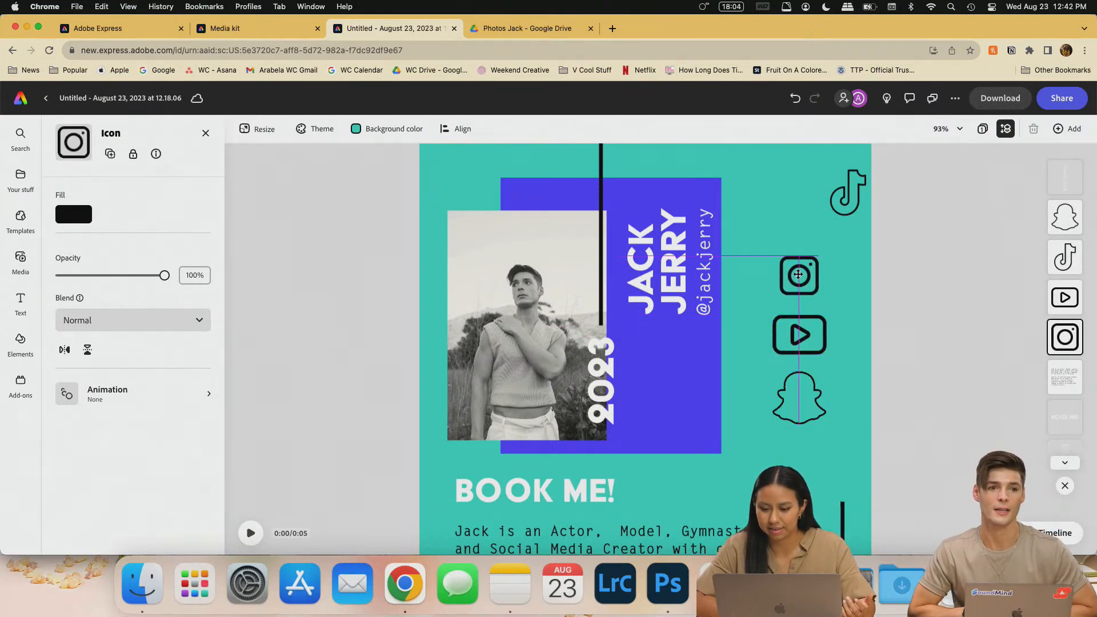
drag(847, 192, 797, 219)
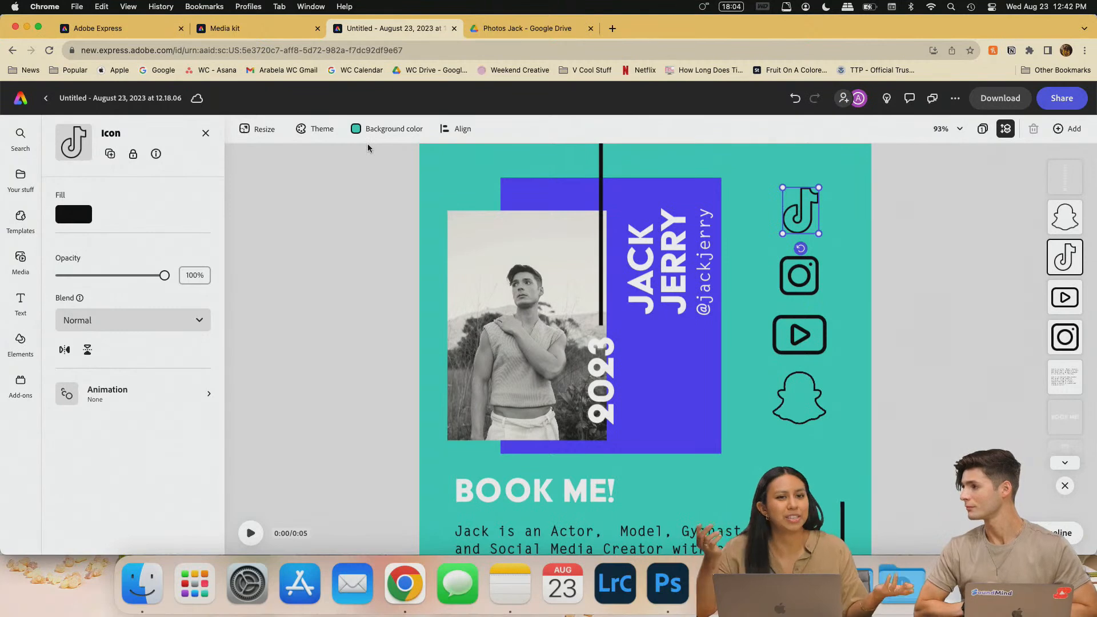
- Glance at the Media kit design, then return to the untitled poster
click(110, 30)
click(234, 28)
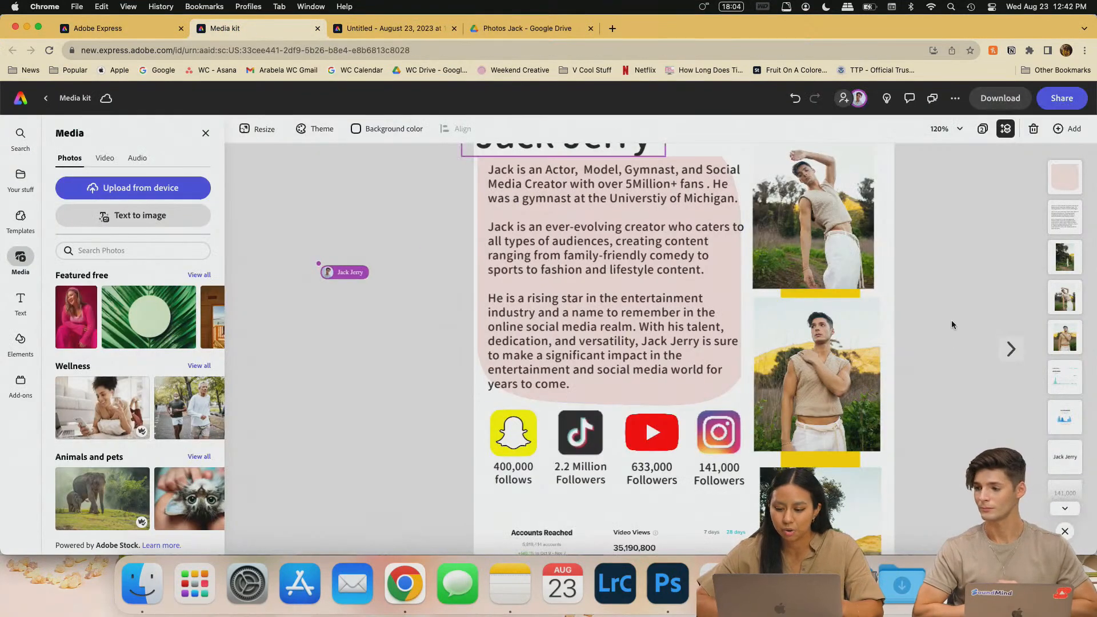
scroll(883, 312, up, 2)
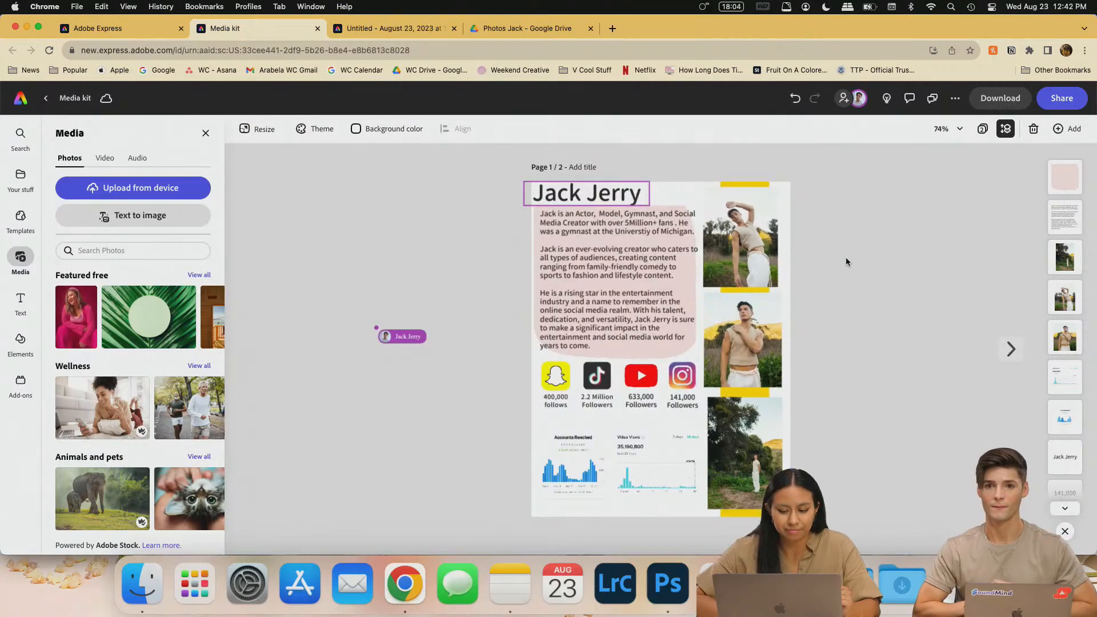
scroll(903, 309, up, 3)
click(407, 29)
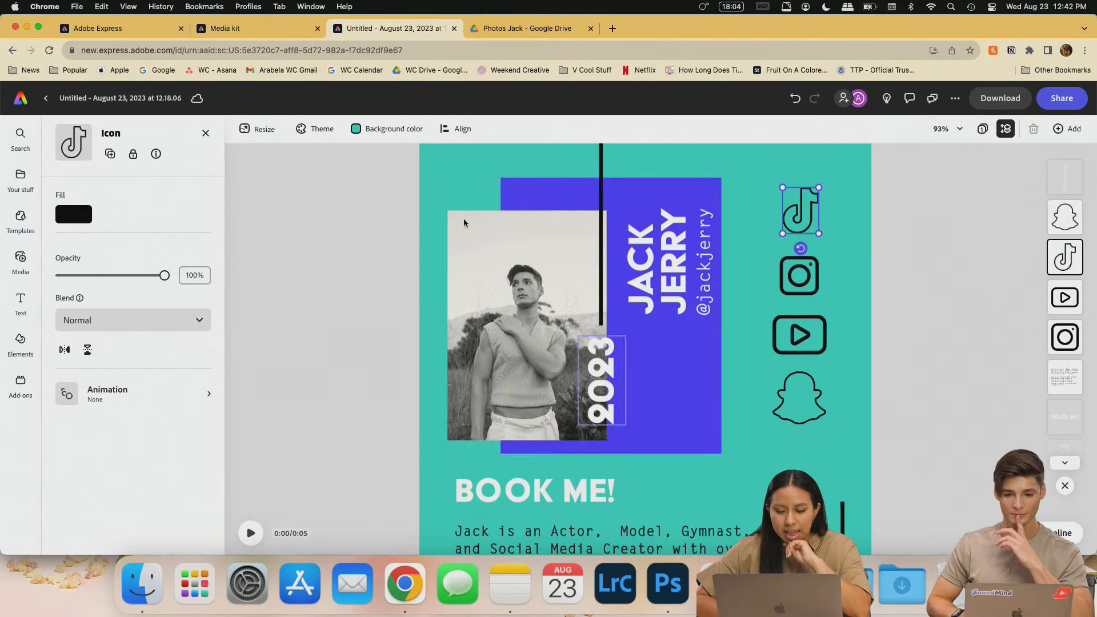
- Select the blue name-block rectangle and inspect the Media kit's yellow strip for reference
click(689, 373)
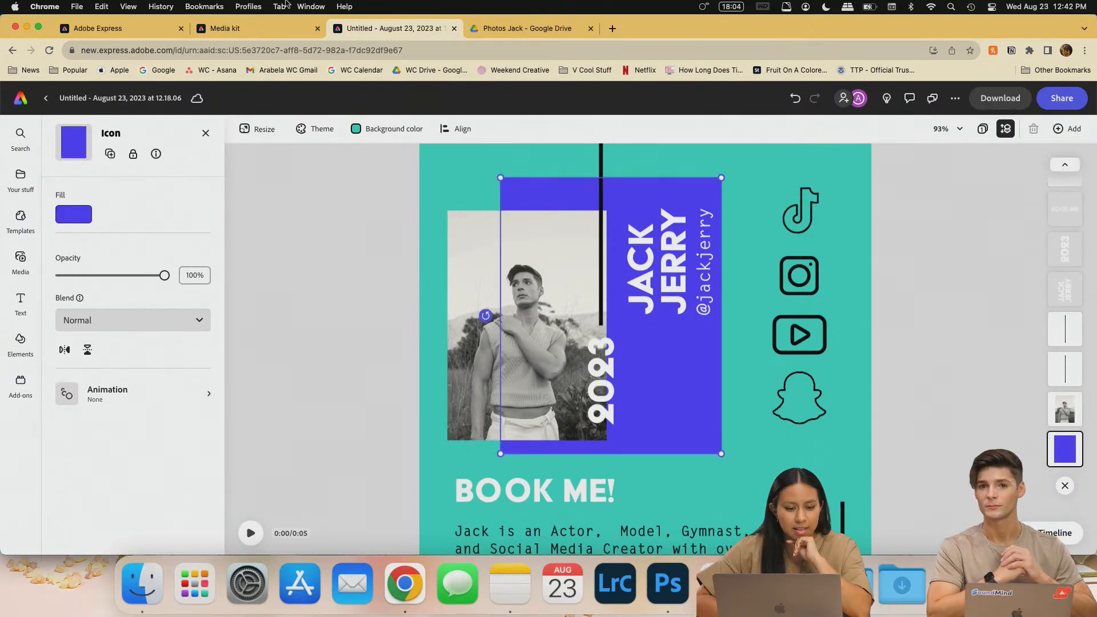
click(282, 32)
click(763, 260)
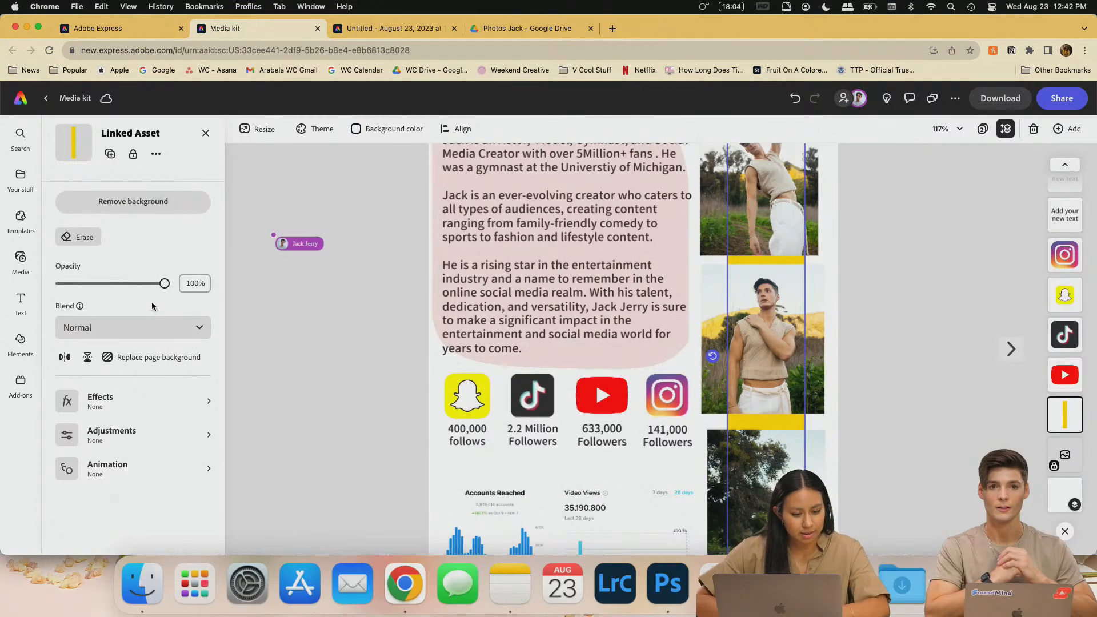
click(156, 155)
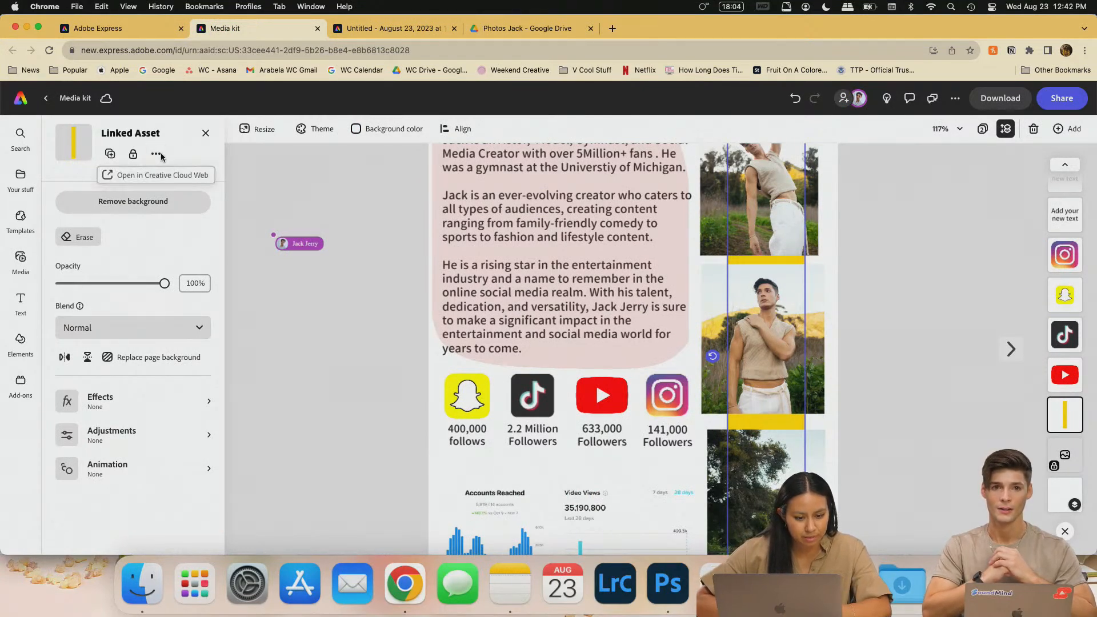
click(161, 153)
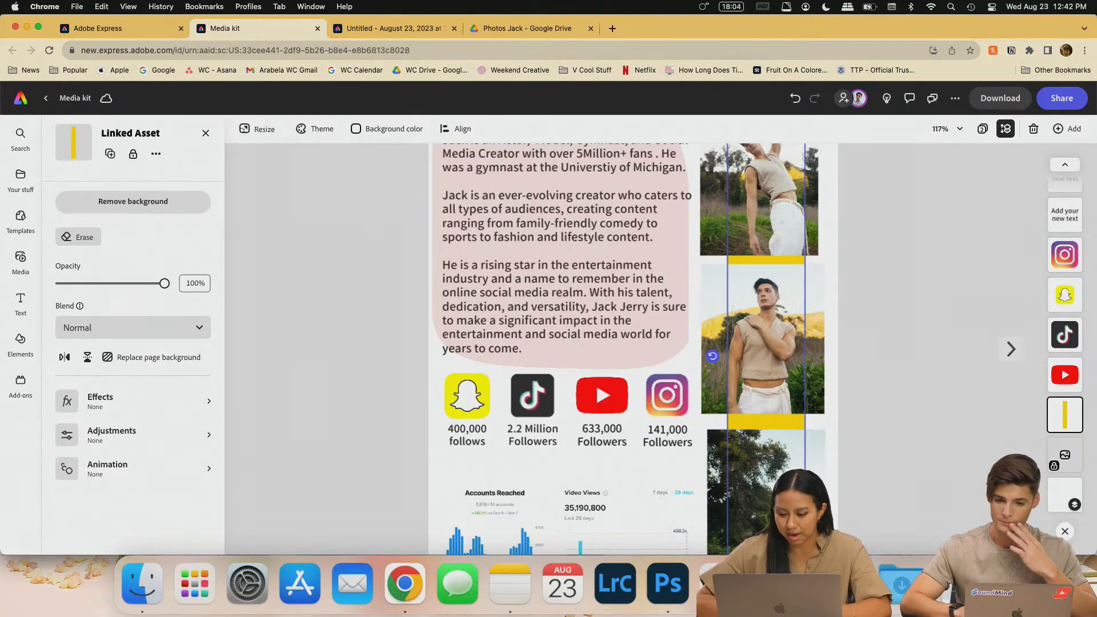
click(932, 349)
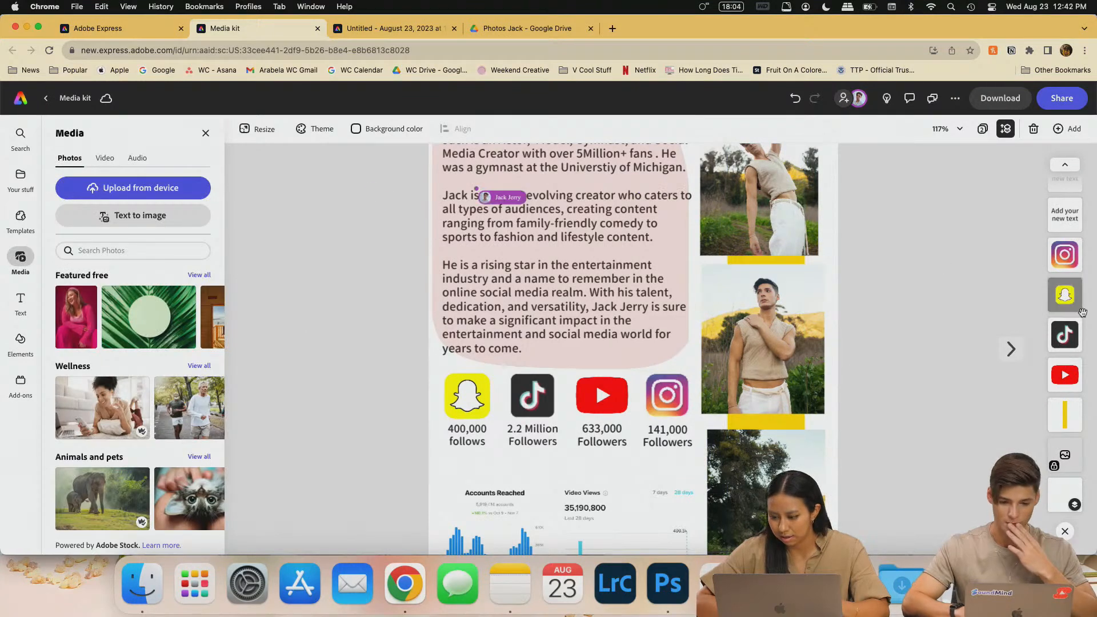
- Check the yellow strip's layer options and browse the add-ons and elements library
right_click(1060, 419)
click(1060, 419)
click(1060, 419)
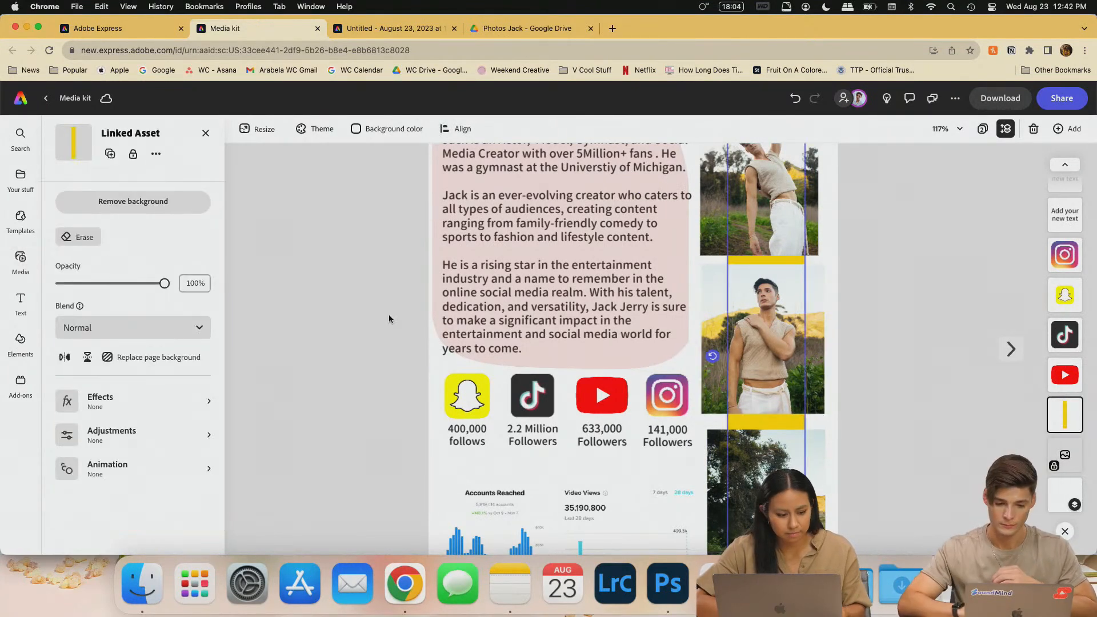
click(20, 381)
click(20, 340)
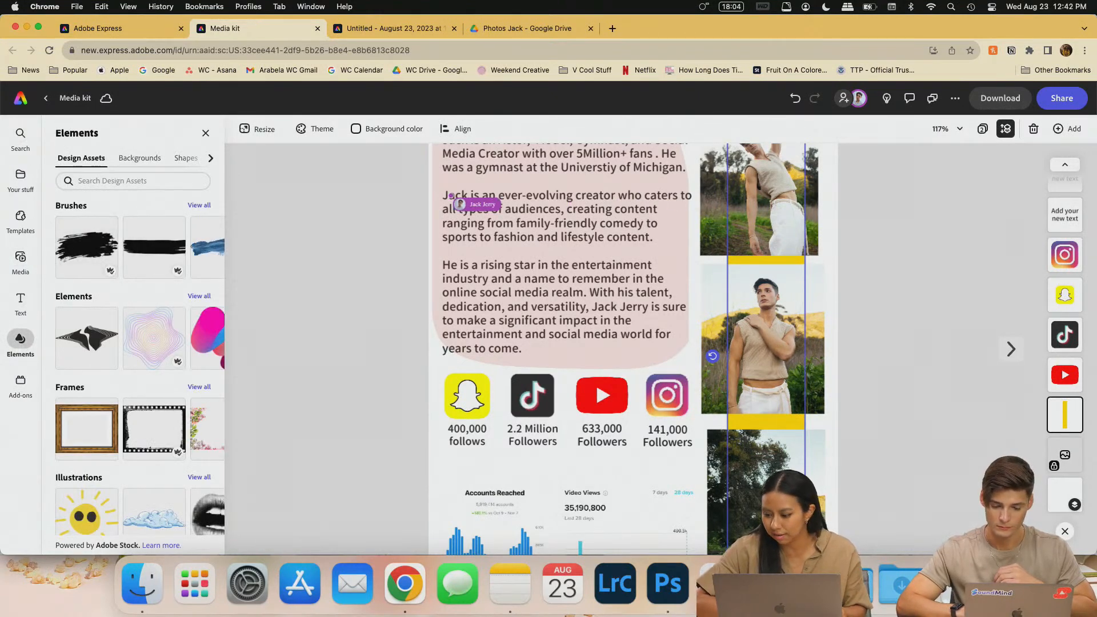
- Change the name block's fill from blue to golden yellow #F7D840, then compare with Media kit
click(392, 29)
click(80, 215)
click(202, 131)
drag(134, 157, 127, 157)
click(230, 30)
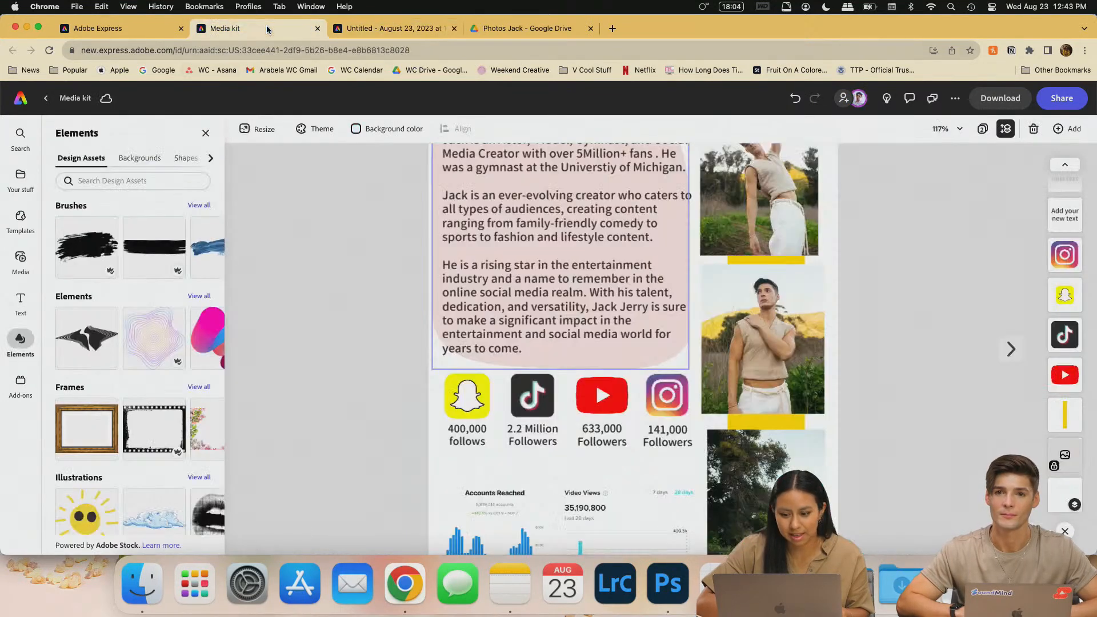
- Change the poster's page background from teal to near-white
click(400, 27)
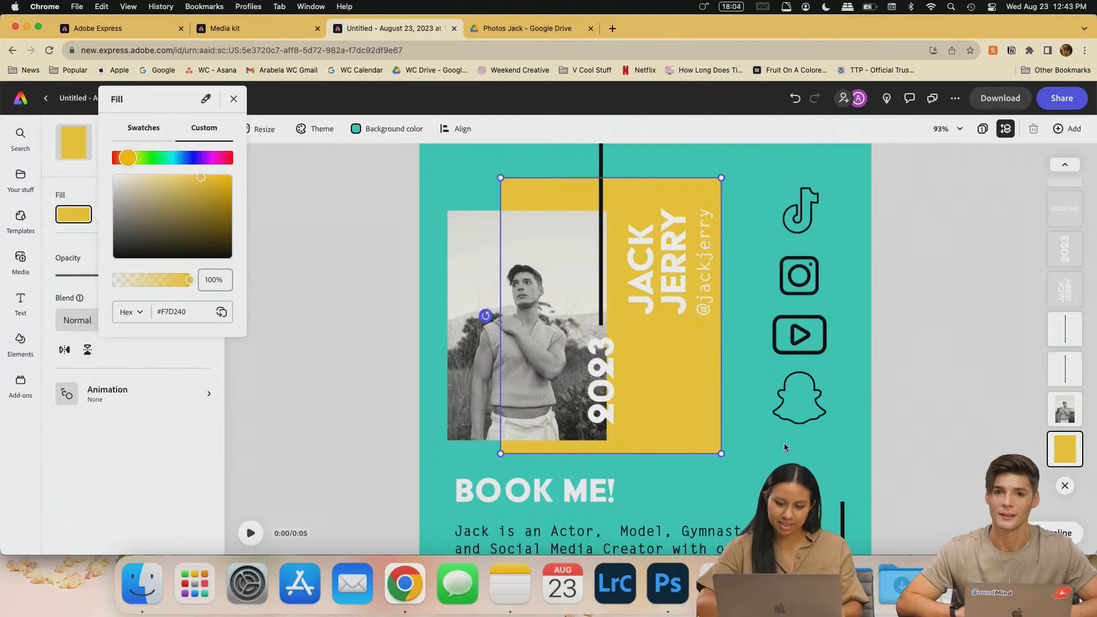
click(502, 128)
click(469, 177)
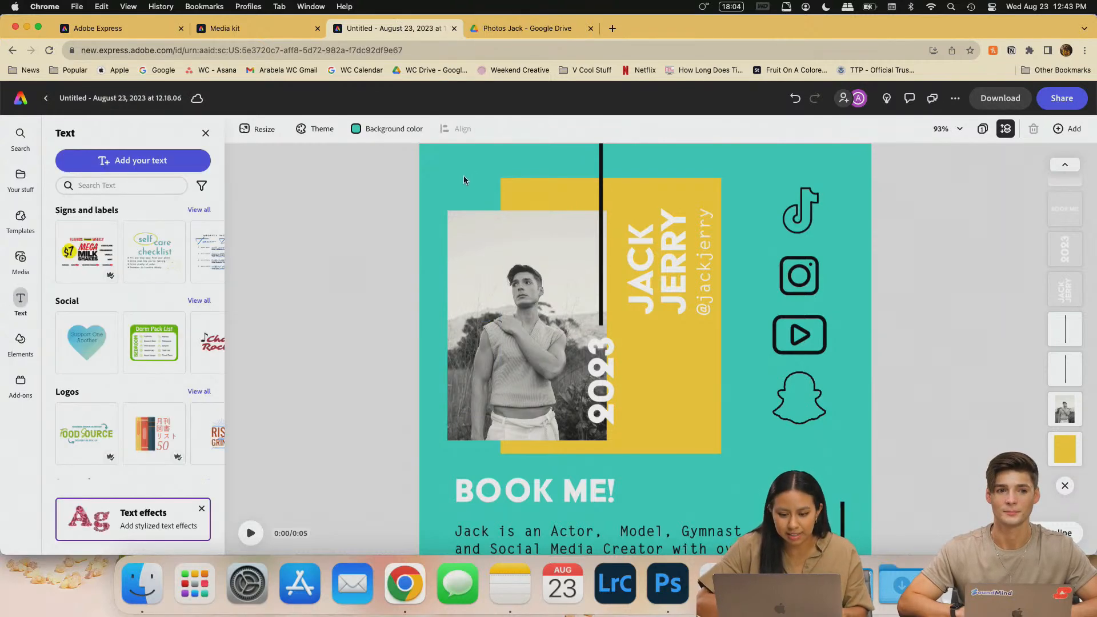
key(super+minus)
click(388, 130)
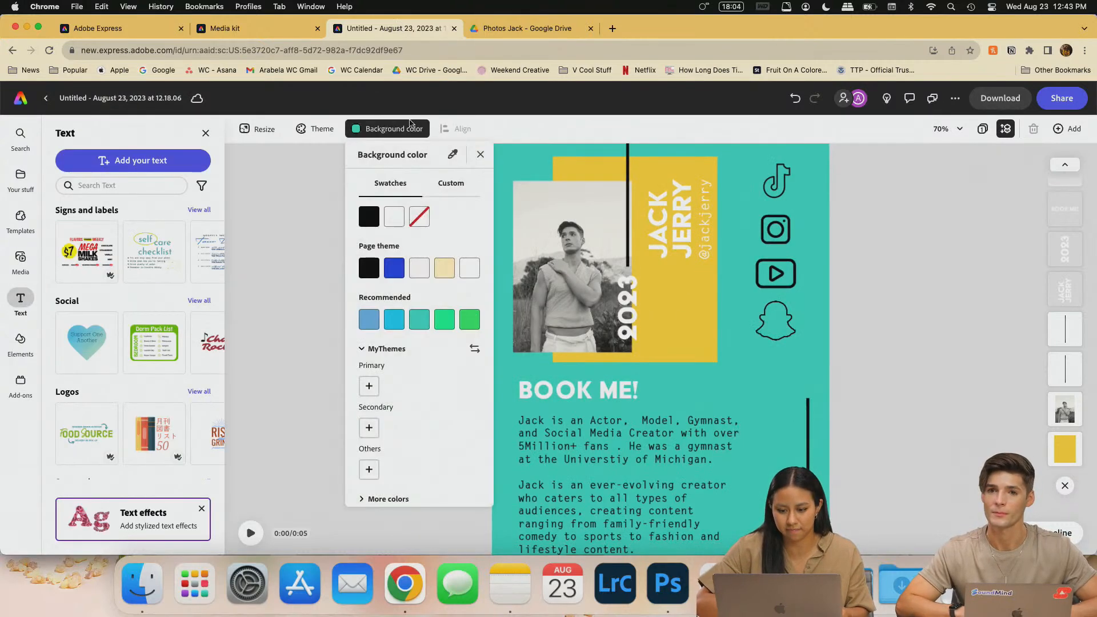
click(398, 266)
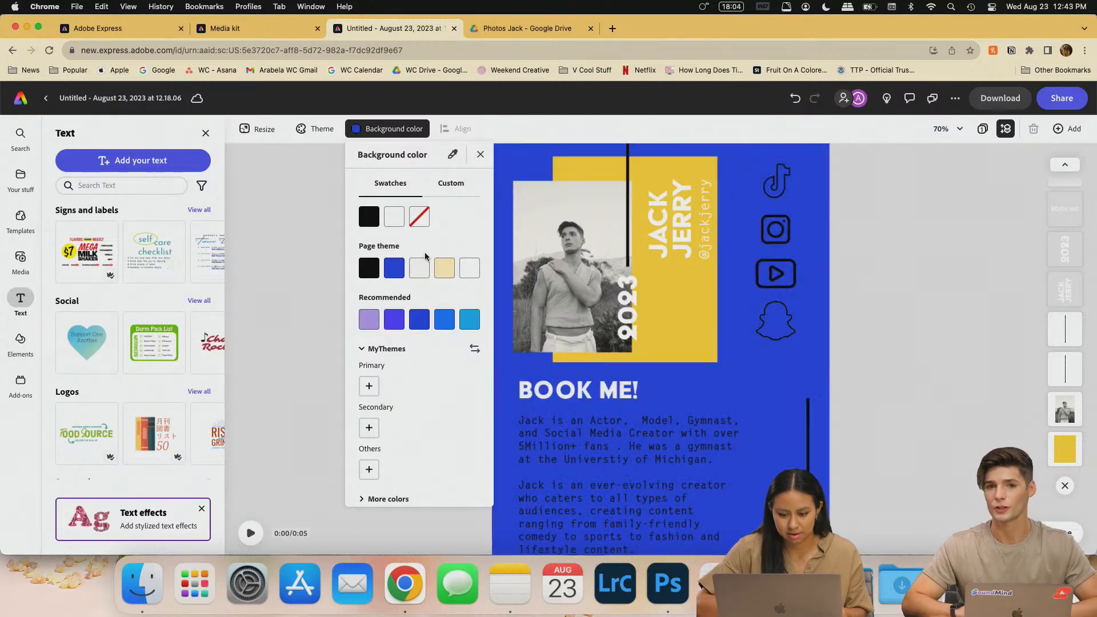
click(469, 268)
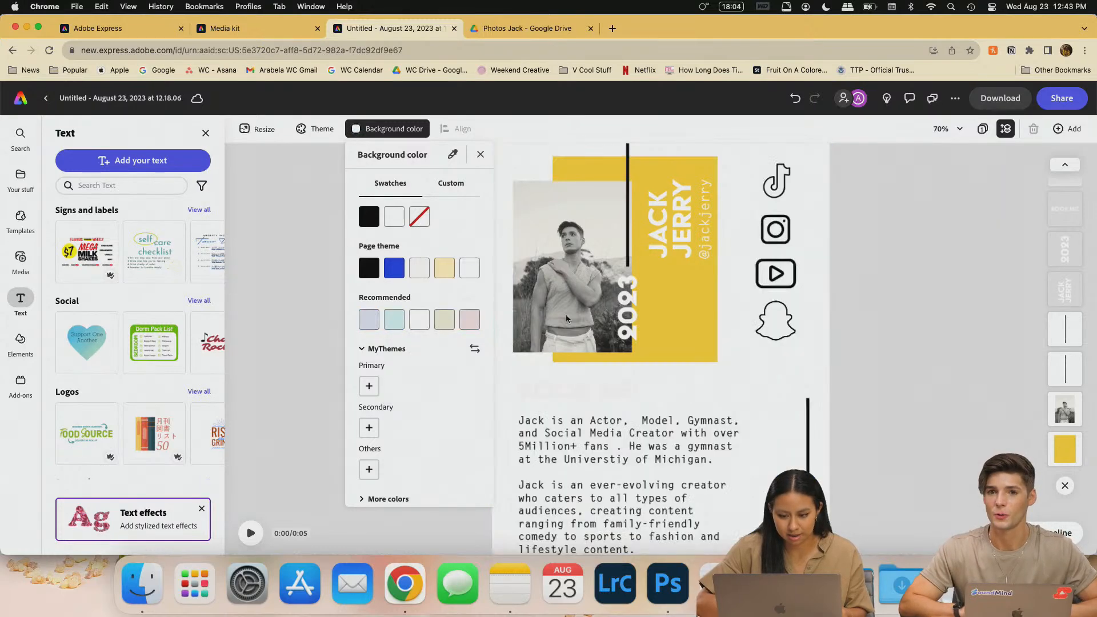
click(587, 389)
- Colour the BOOK ME! heading with the name block's yellow using the eyedropper
click(588, 390)
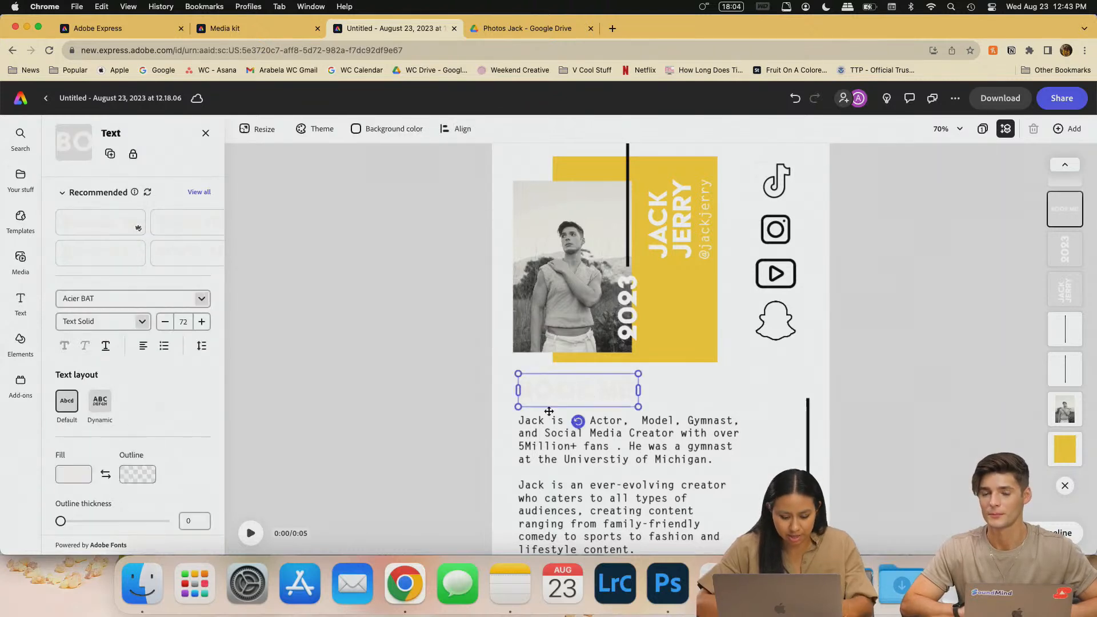
key(super+a)
click(68, 478)
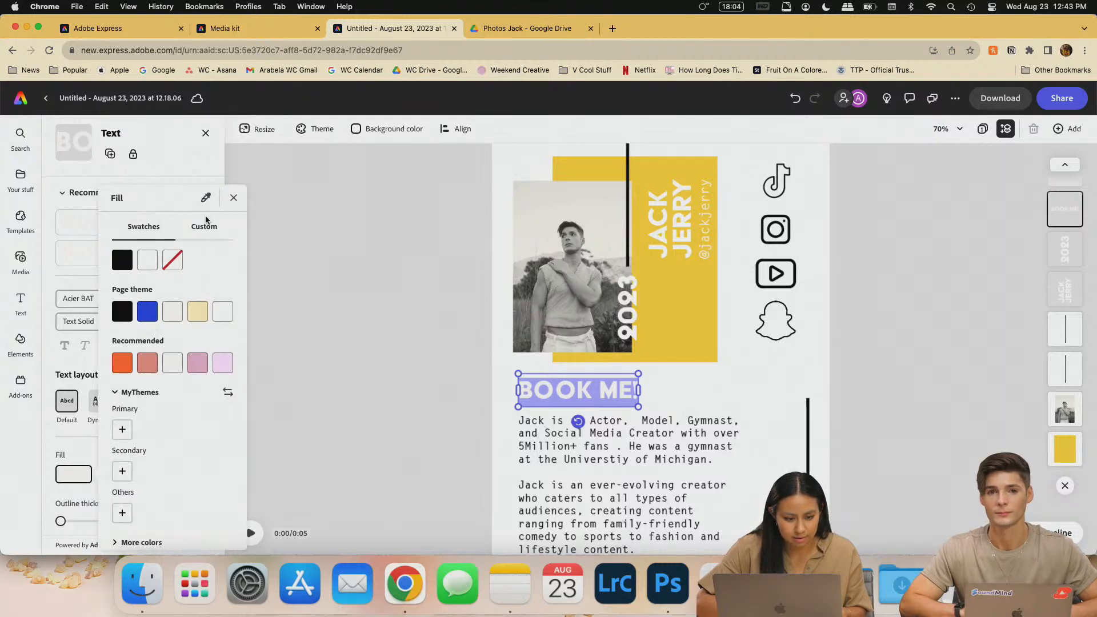
click(652, 291)
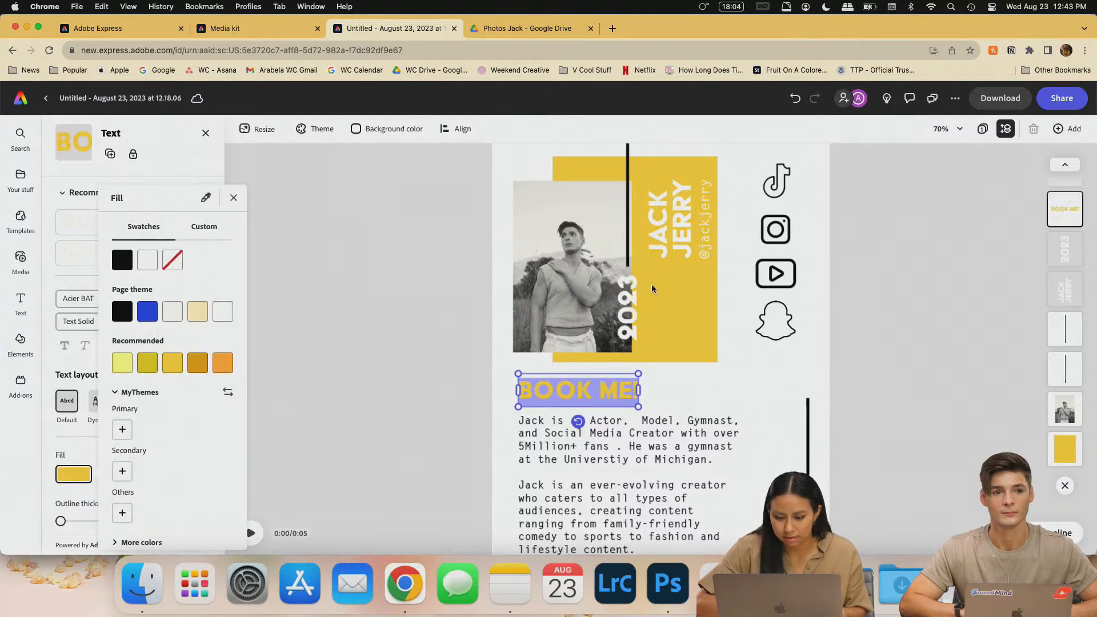
click(393, 345)
click(773, 445)
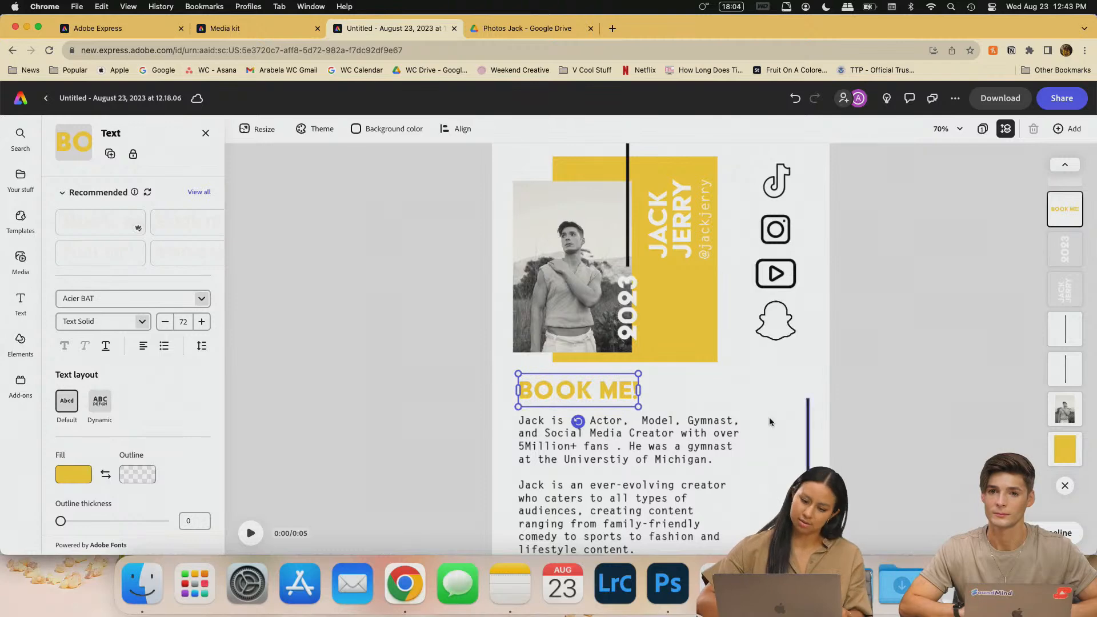
scroll(769, 417, down, 4)
scroll(856, 405, down, 2)
click(779, 353)
- Scroll to review the poster and reopen the page background colour choices
scroll(779, 353, up, 4)
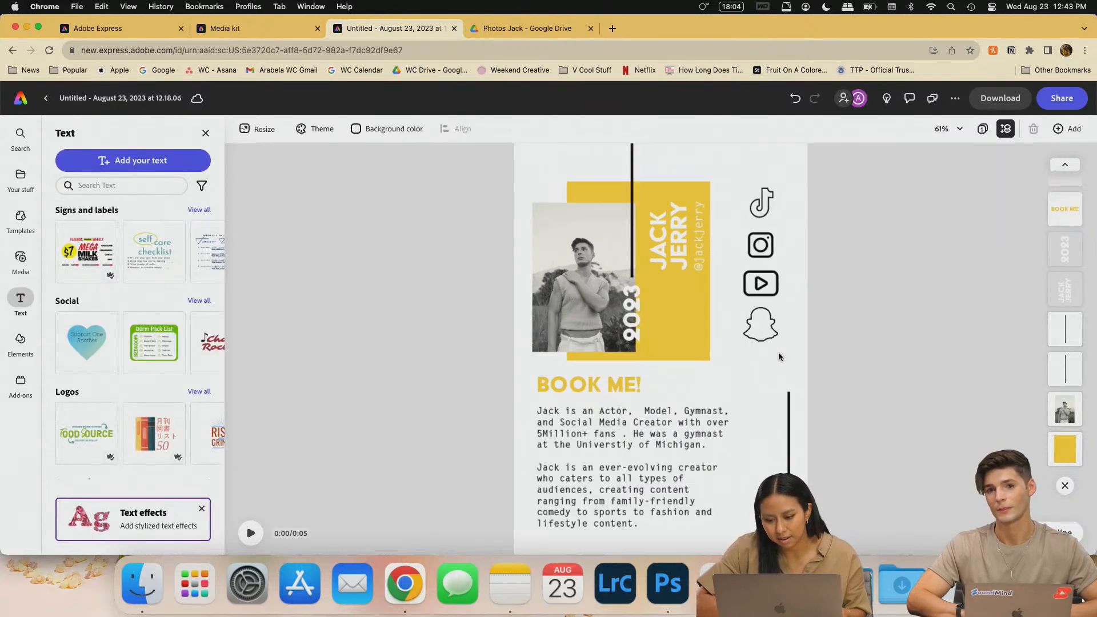
scroll(669, 443, up, 4)
scroll(721, 461, down, 5)
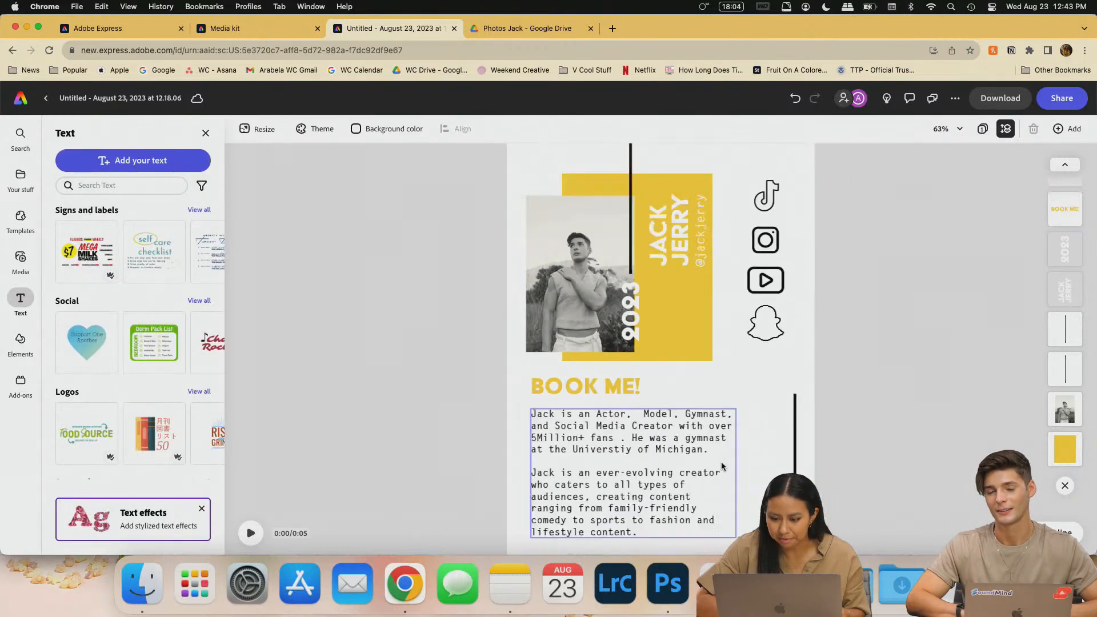
scroll(695, 300, up, 3)
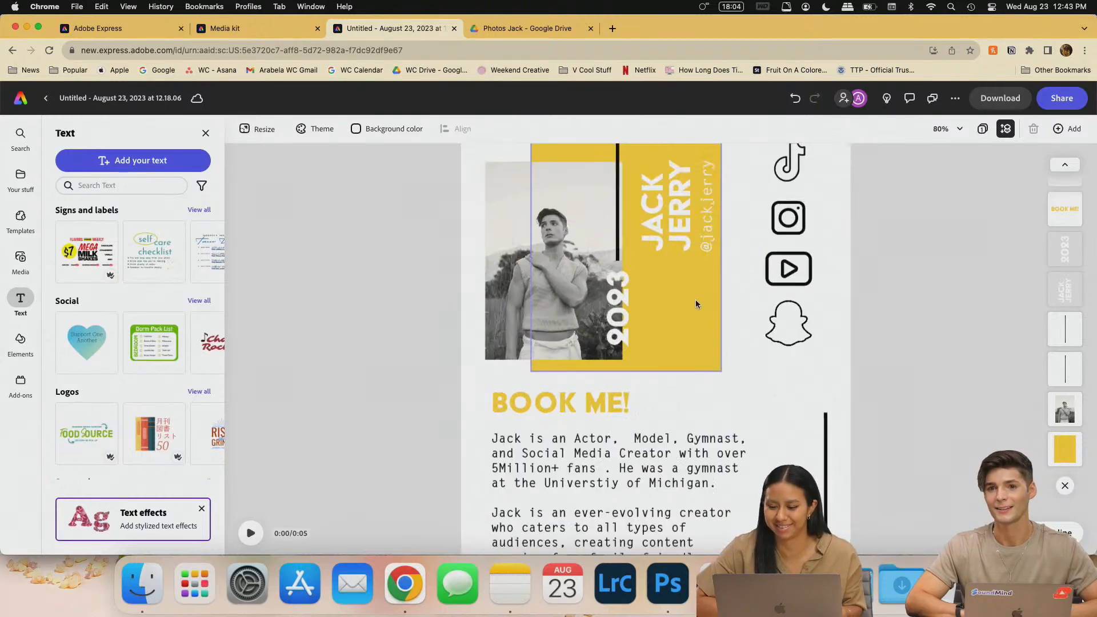
scroll(697, 280, down, 2)
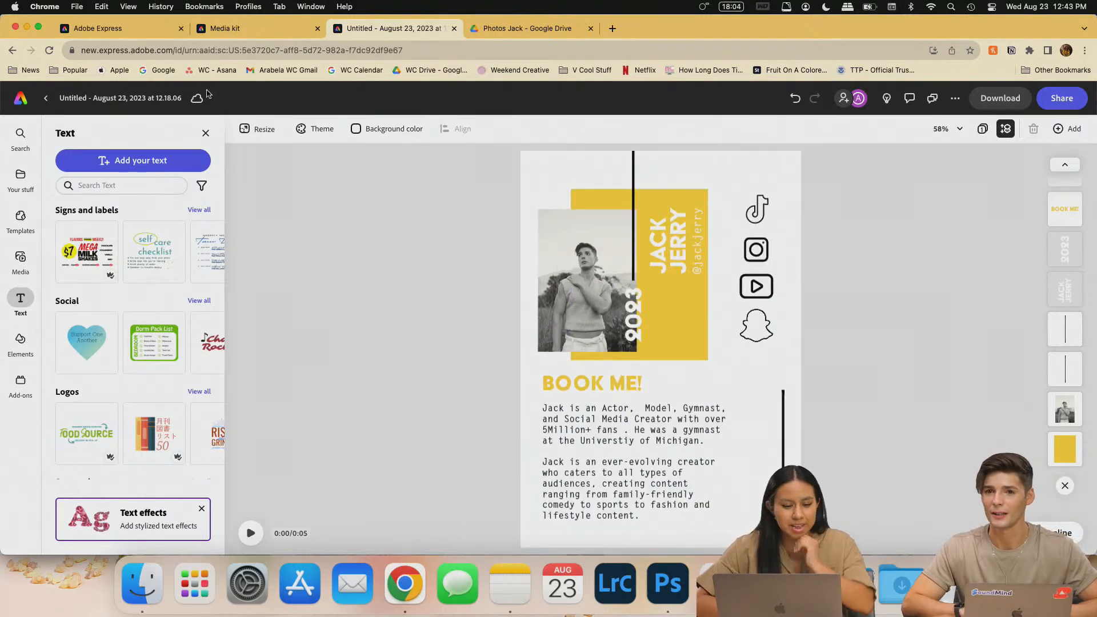
click(385, 130)
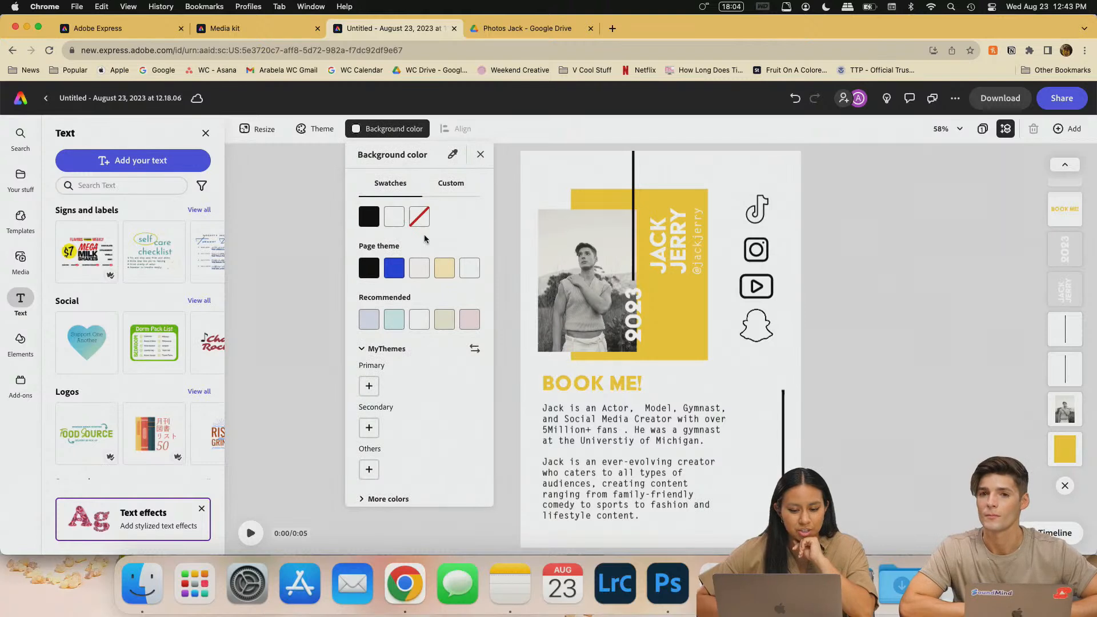
- Briefly try a blue page background, undo it to keep pale grey, and open Elements
click(394, 273)
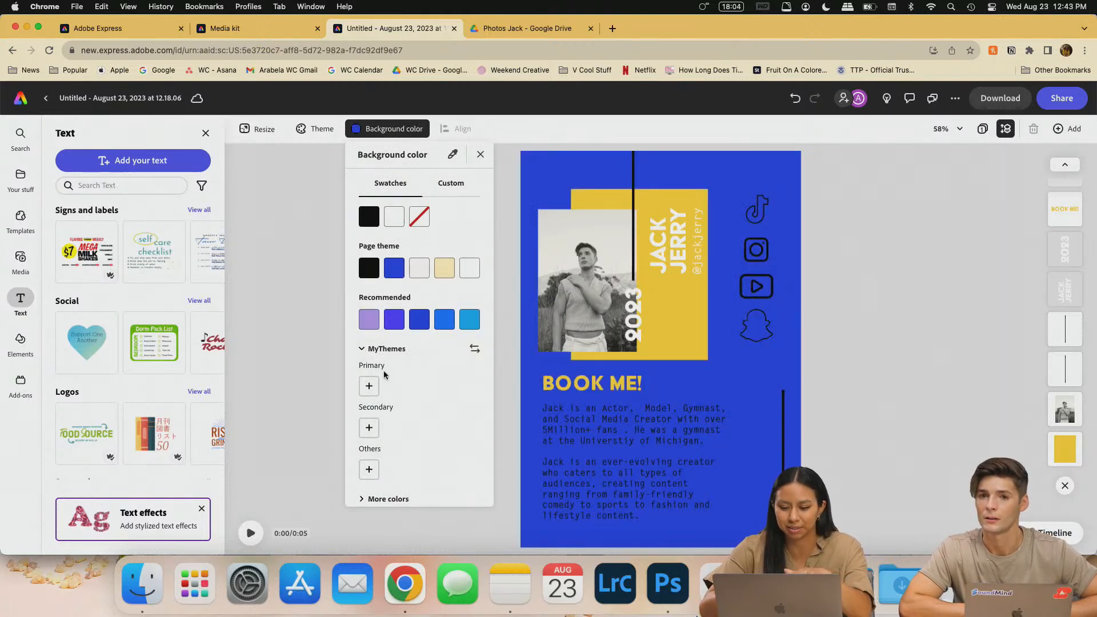
click(453, 188)
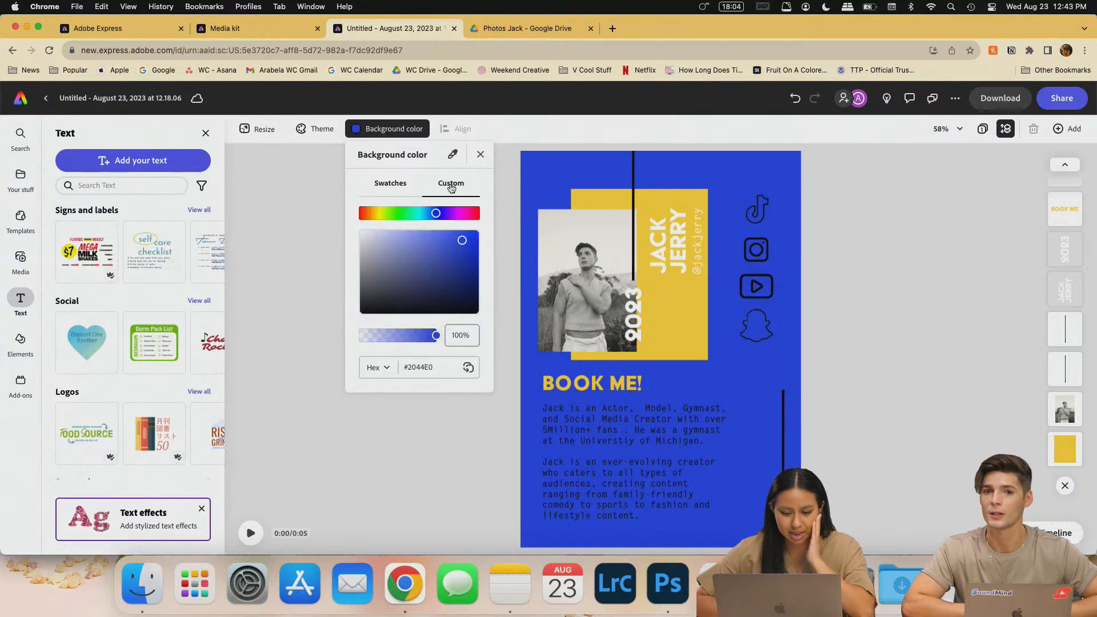
click(402, 184)
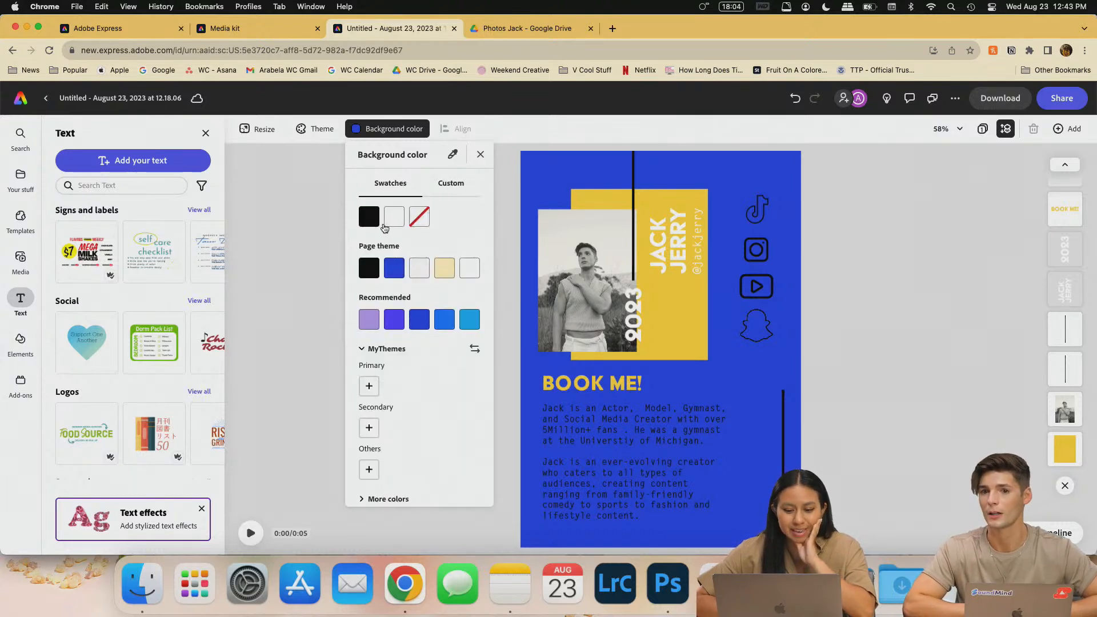
click(438, 197)
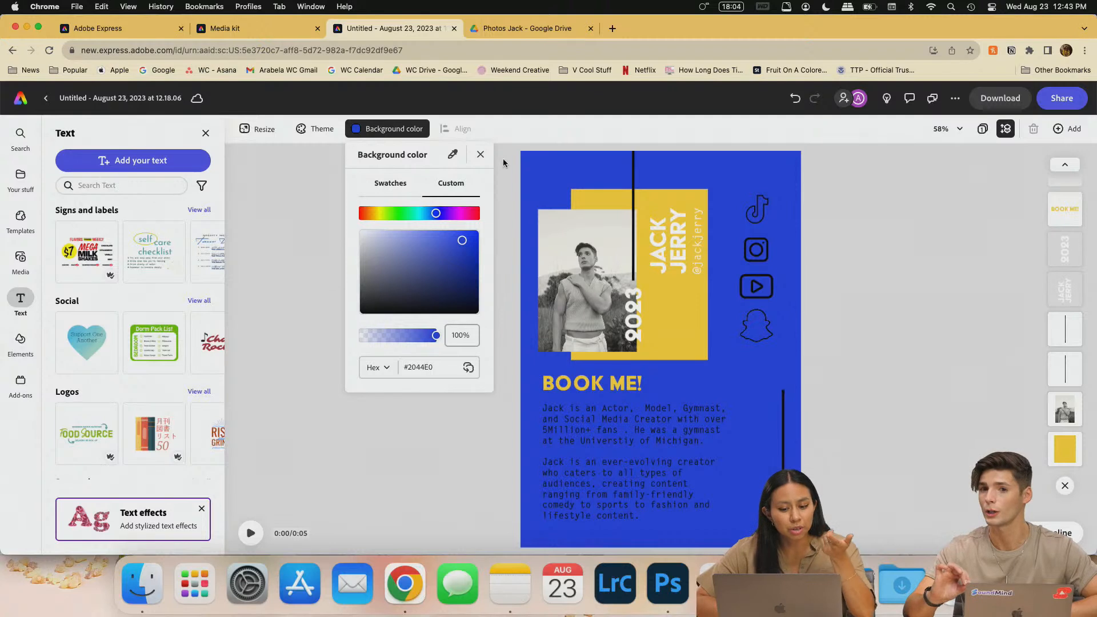
click(481, 153)
key(super+z)
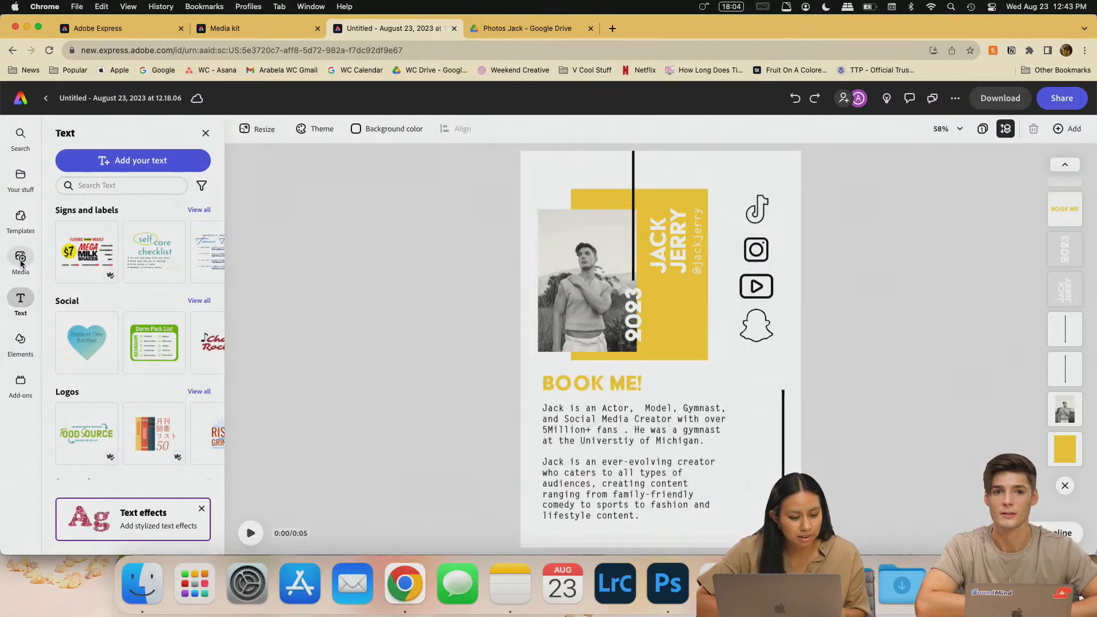
click(22, 337)
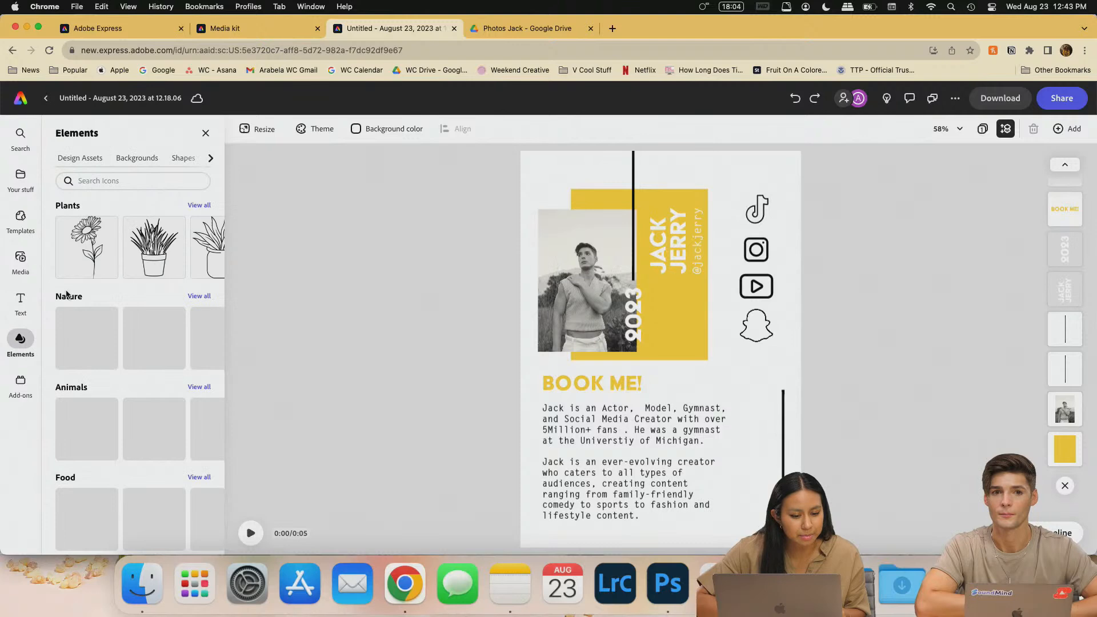
- Open the full Brushes collection in the elements library and scroll through it
click(91, 159)
scroll(118, 385, down, 3)
scroll(133, 327, up, 4)
click(199, 205)
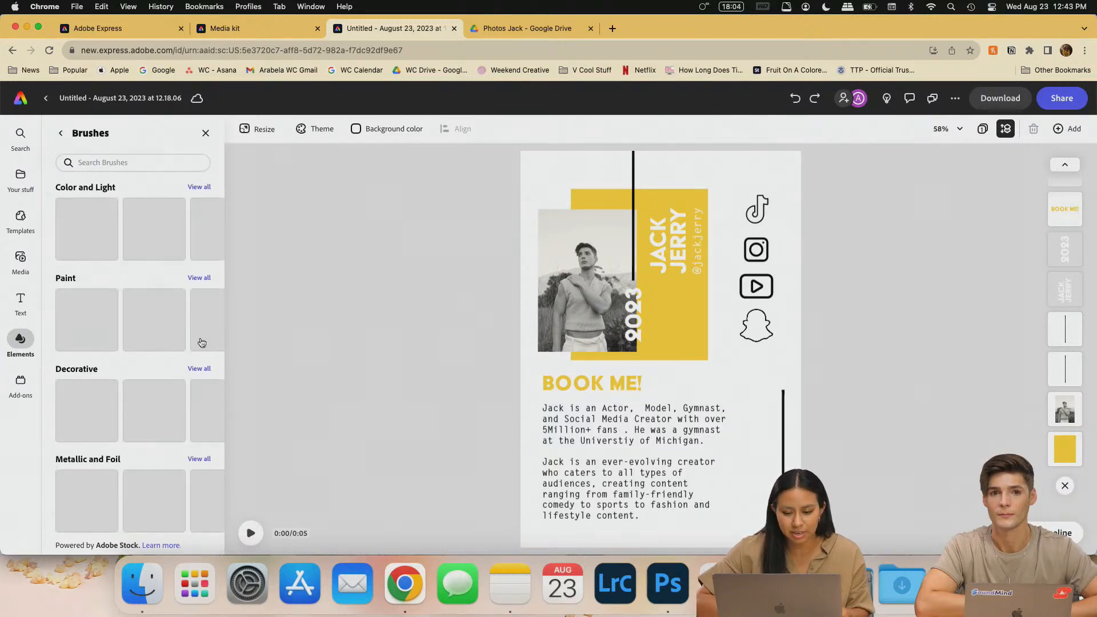
scroll(60, 359, down, 5)
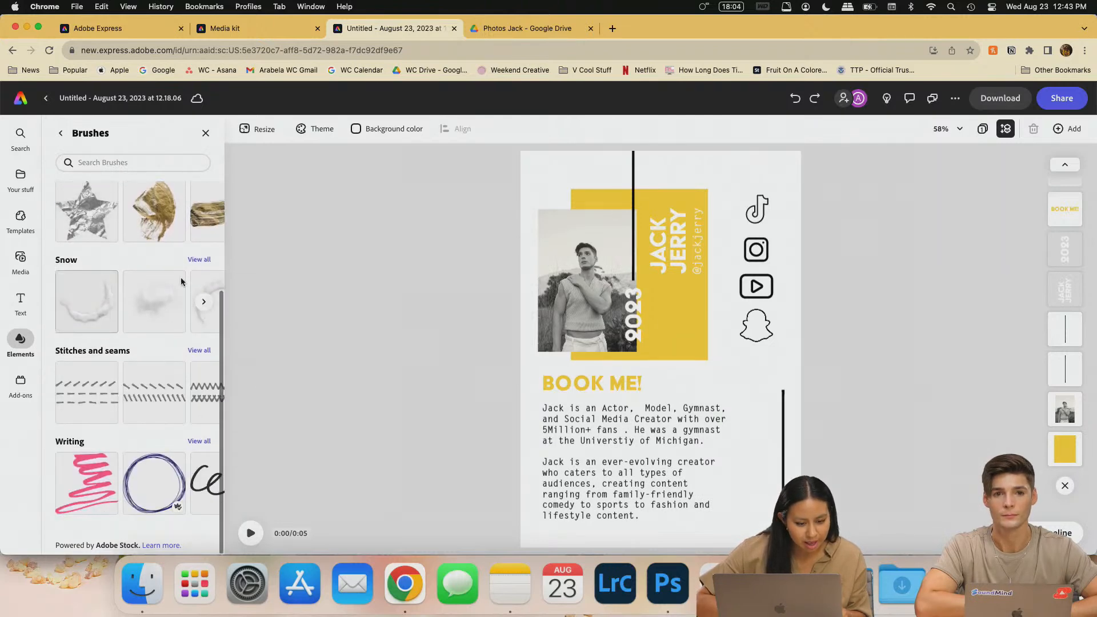
scroll(97, 426, up, 5)
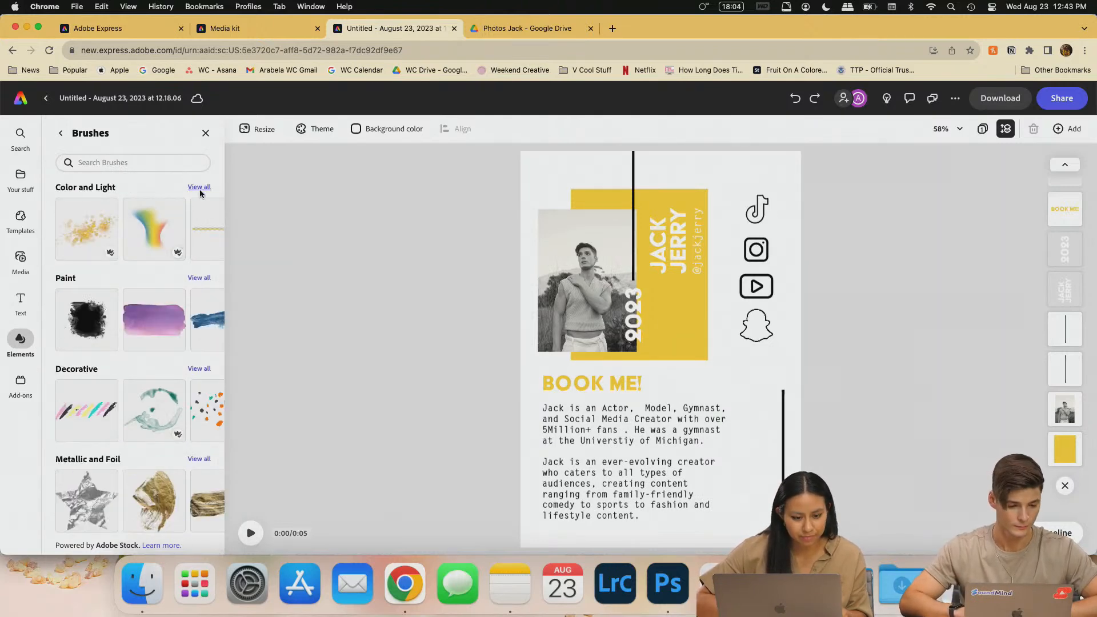
scroll(235, 331, down, 2)
scroll(212, 328, down, 3)
- Add the silver foil star brush, delete it, and show the Backgrounds patterns
click(204, 325)
click(204, 325)
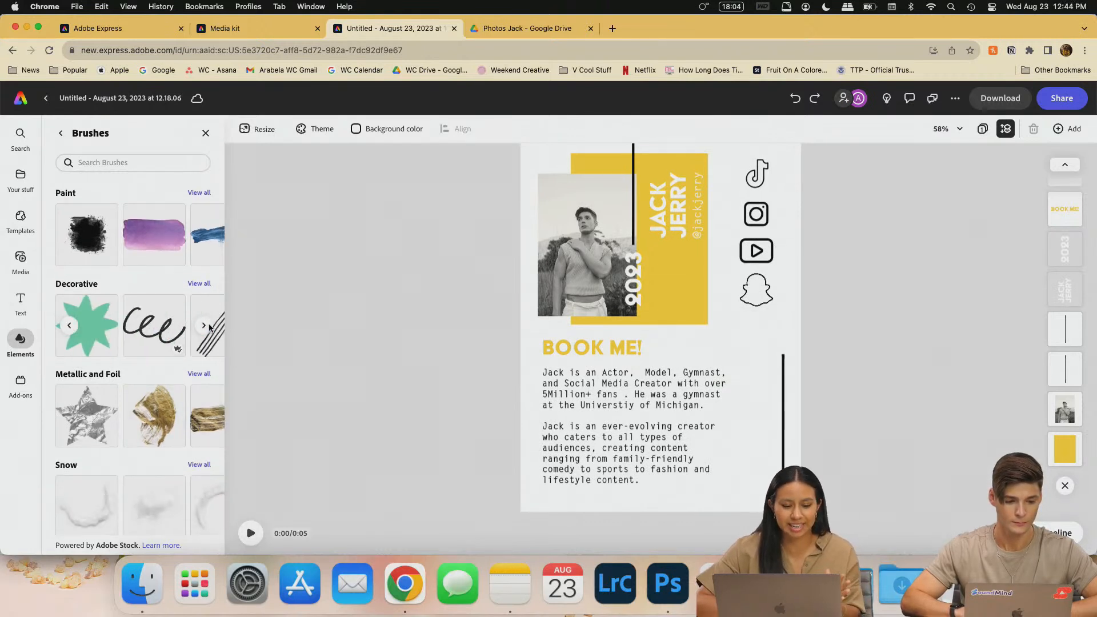
click(209, 326)
click(208, 324)
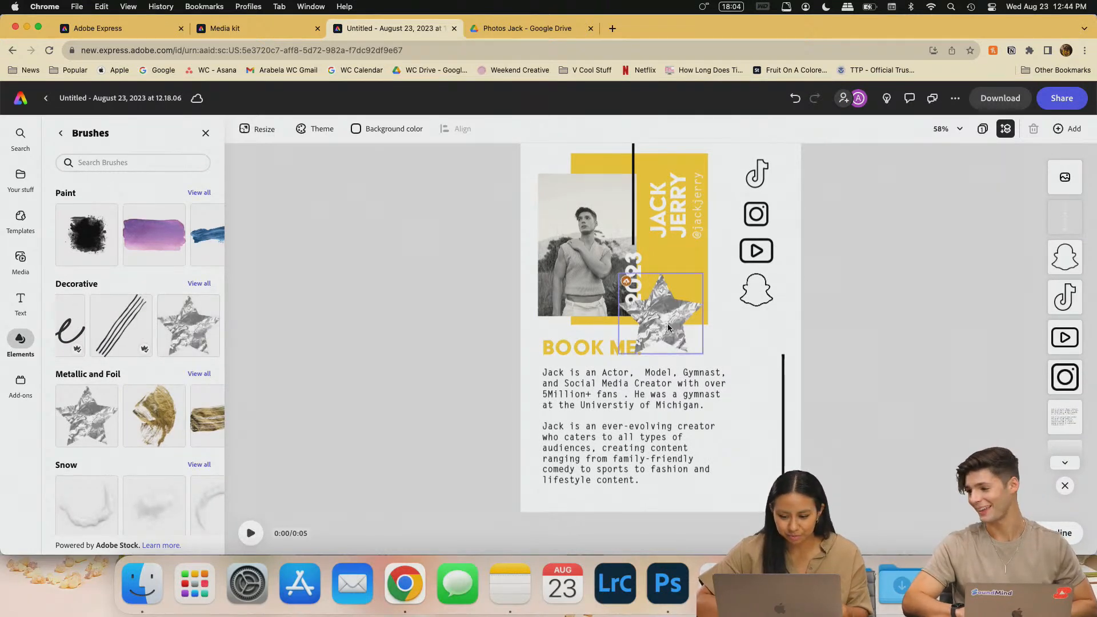
key(BackSpace)
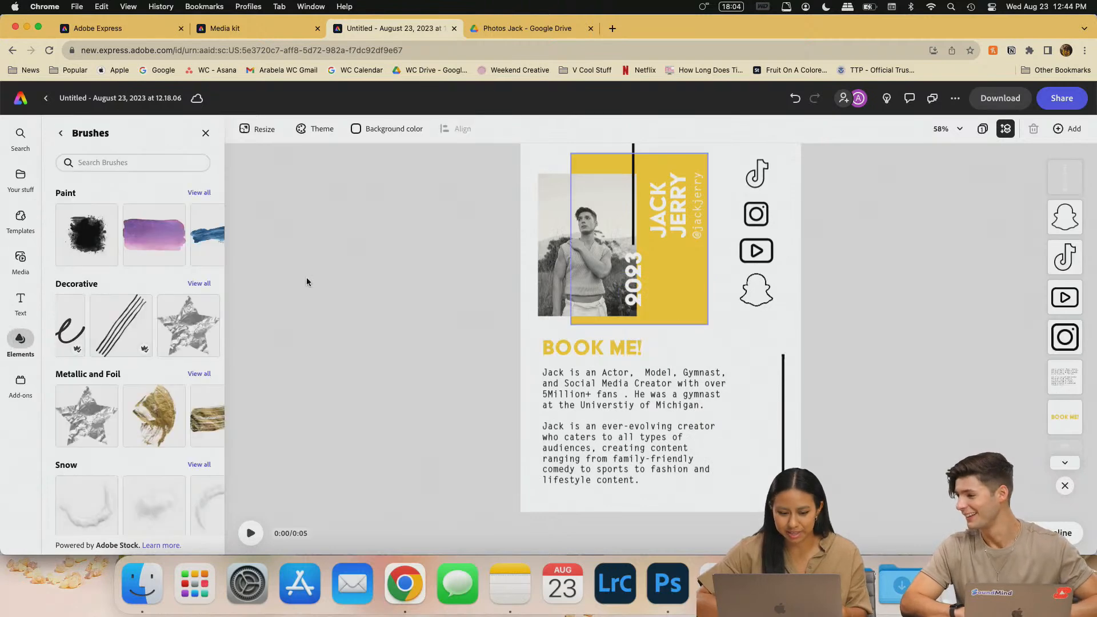
click(60, 133)
click(143, 160)
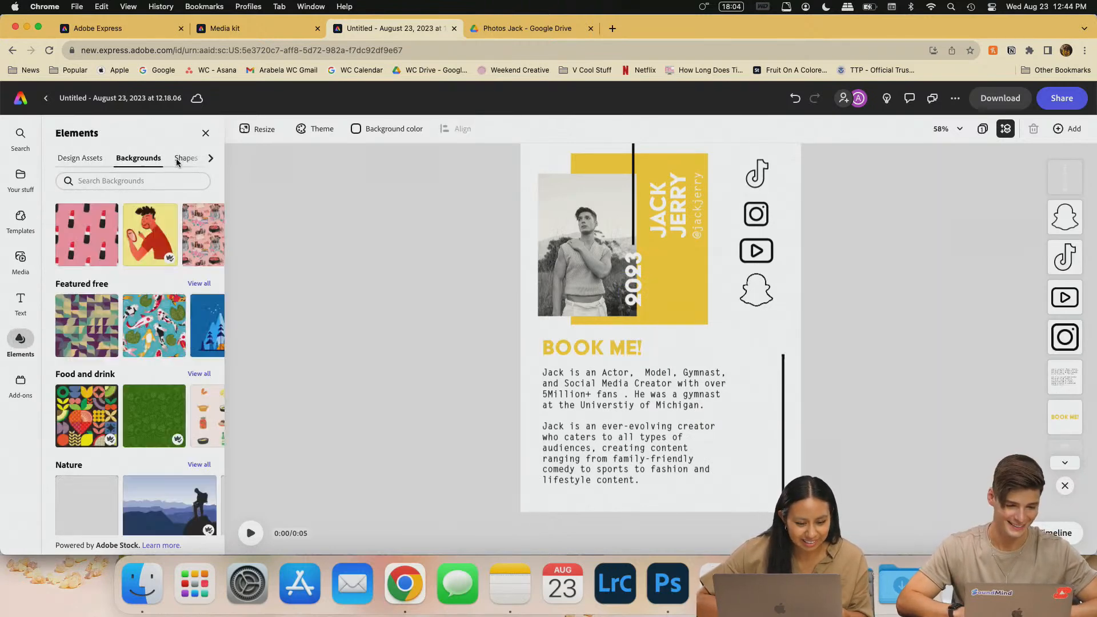
- Drag a black half-circle from Shapes > Circles onto the poster
scroll(161, 379, down, 3)
scroll(161, 365, up, 5)
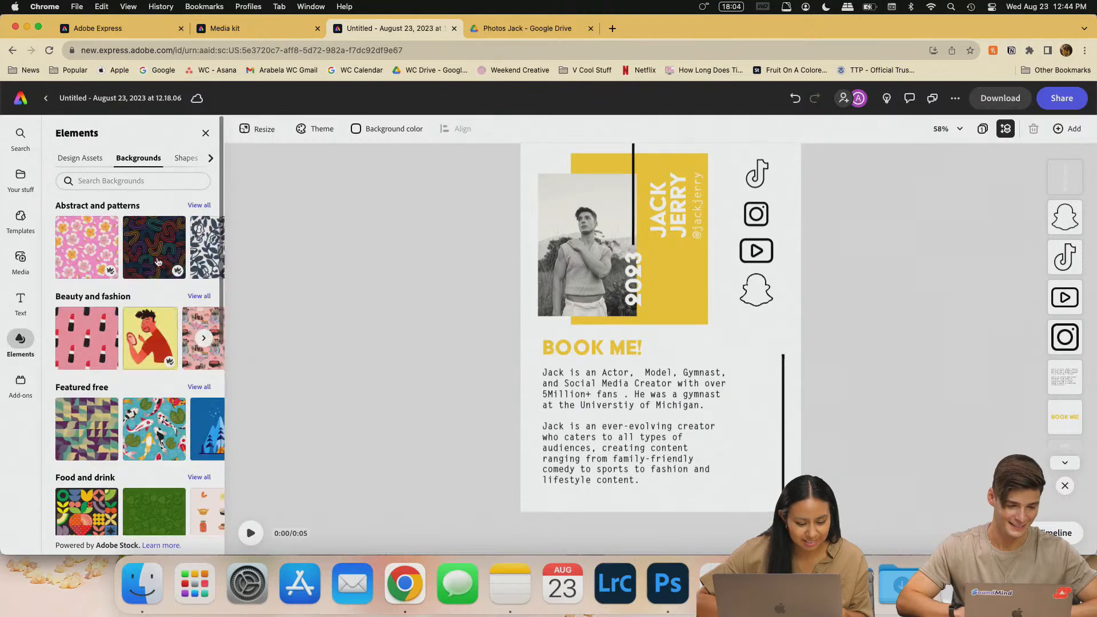
click(180, 159)
scroll(133, 382, down, 3)
scroll(134, 386, down, 10)
scroll(133, 380, up, 10)
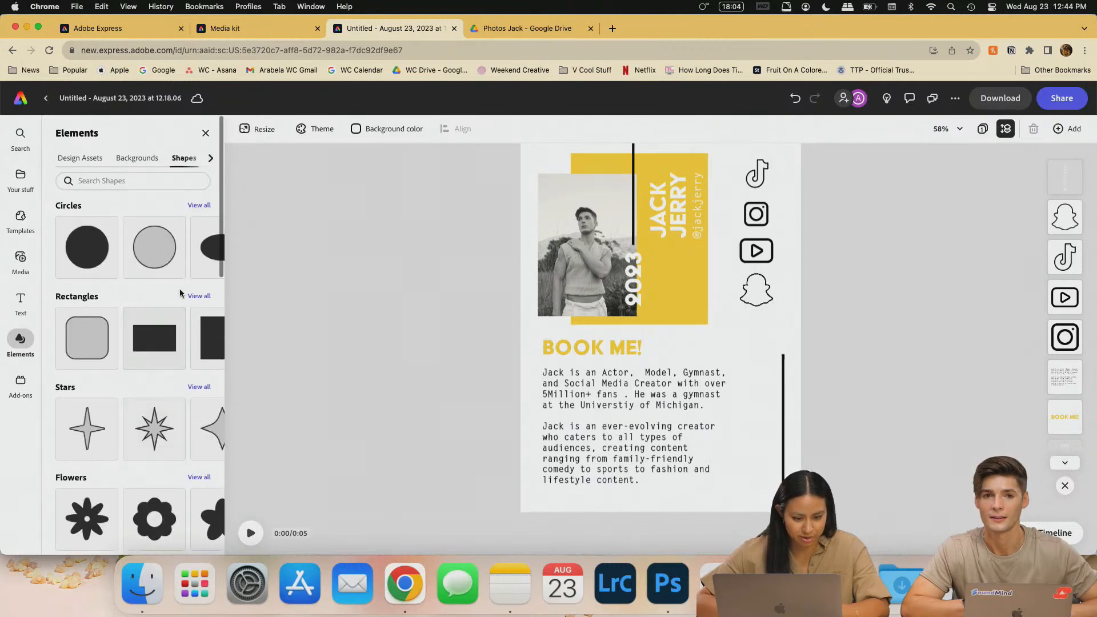
click(198, 206)
scroll(163, 366, down, 2)
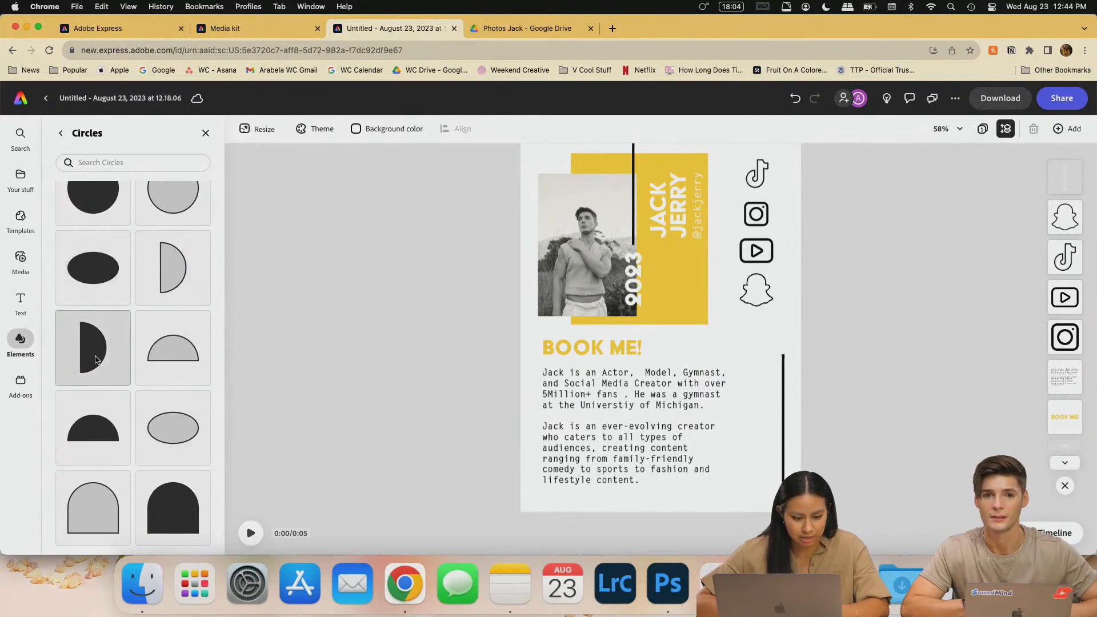
drag(74, 343, 781, 411)
- Rotate the half-circle to about 185°, snap it right, and delete the lower-right vertical line
drag(757, 484, 759, 365)
drag(767, 405, 783, 371)
click(783, 478)
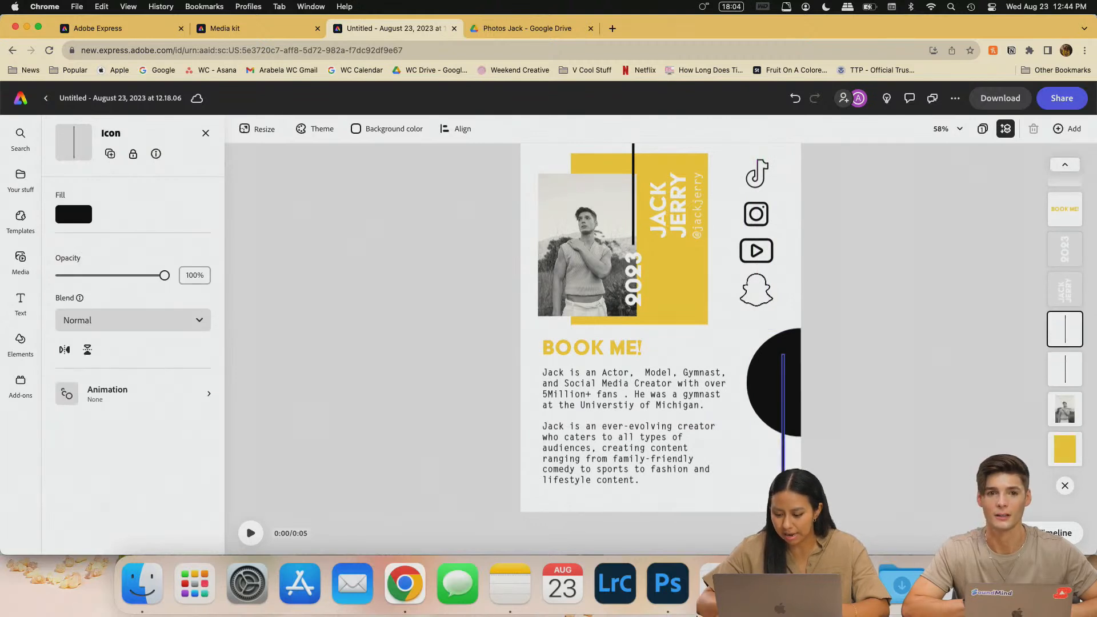
key(Delete)
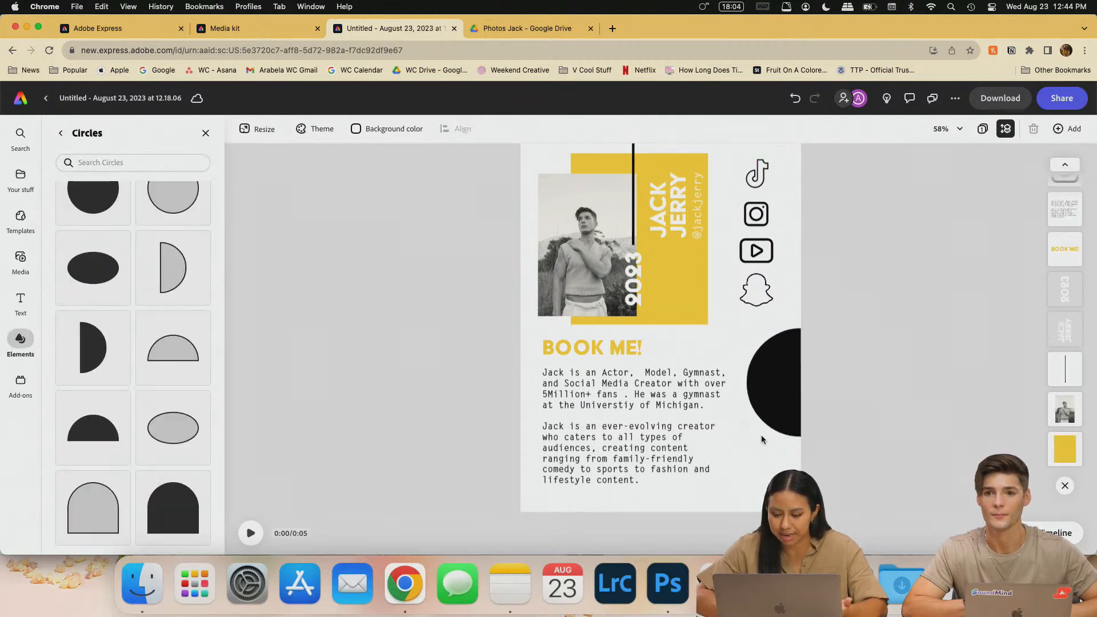
- Fill the half-circle with the poster's yellow using the eyedropper
click(760, 392)
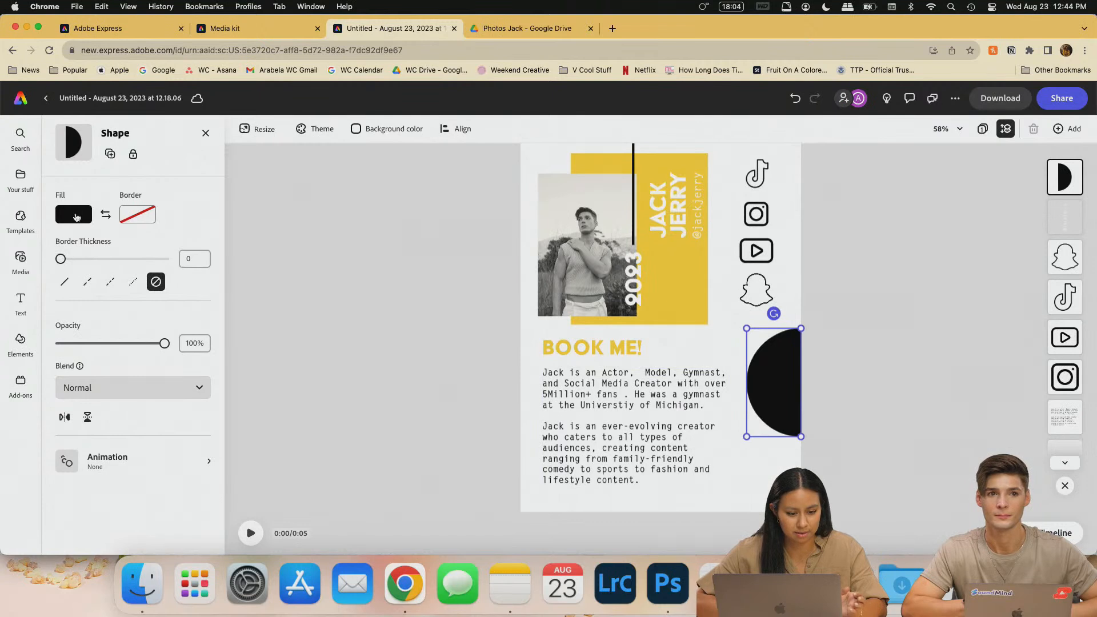
click(73, 214)
click(206, 102)
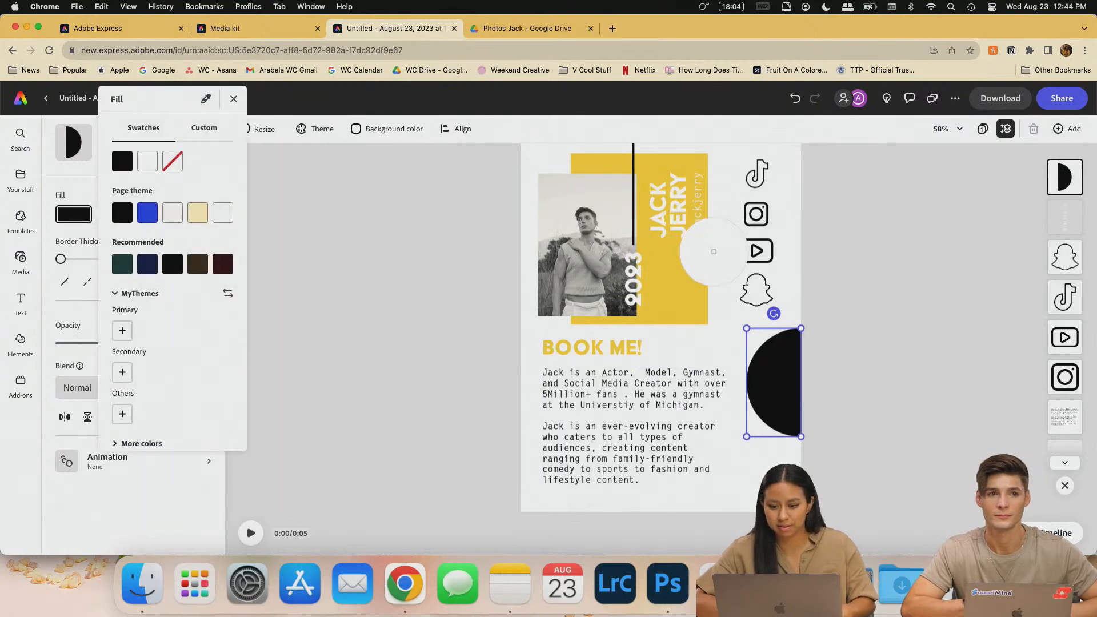
click(720, 242)
click(233, 100)
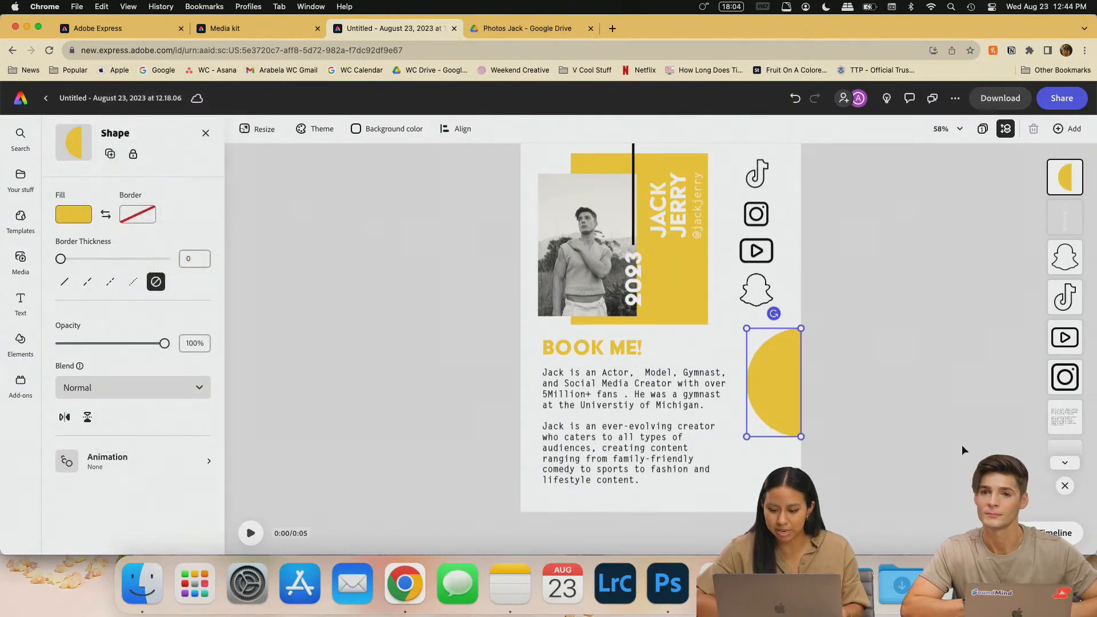
click(977, 443)
- Settle the yellow half-circle on the right edge, up beside the body text
click(774, 385)
drag(773, 426, 775, 425)
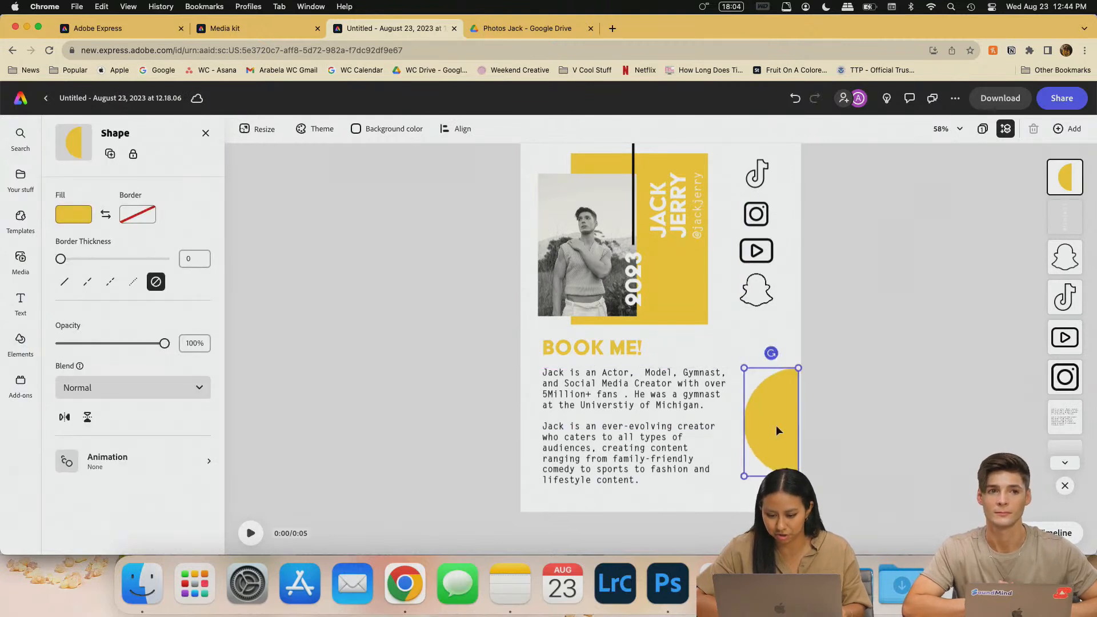
click(896, 426)
scroll(690, 331, up, 3)
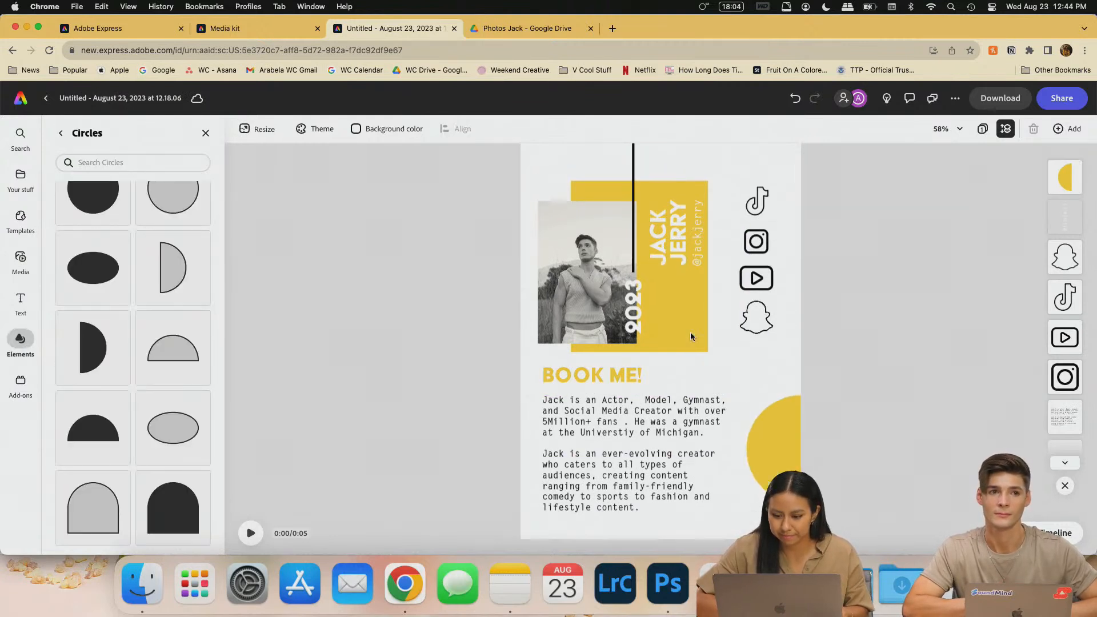
scroll(135, 332, up, 2)
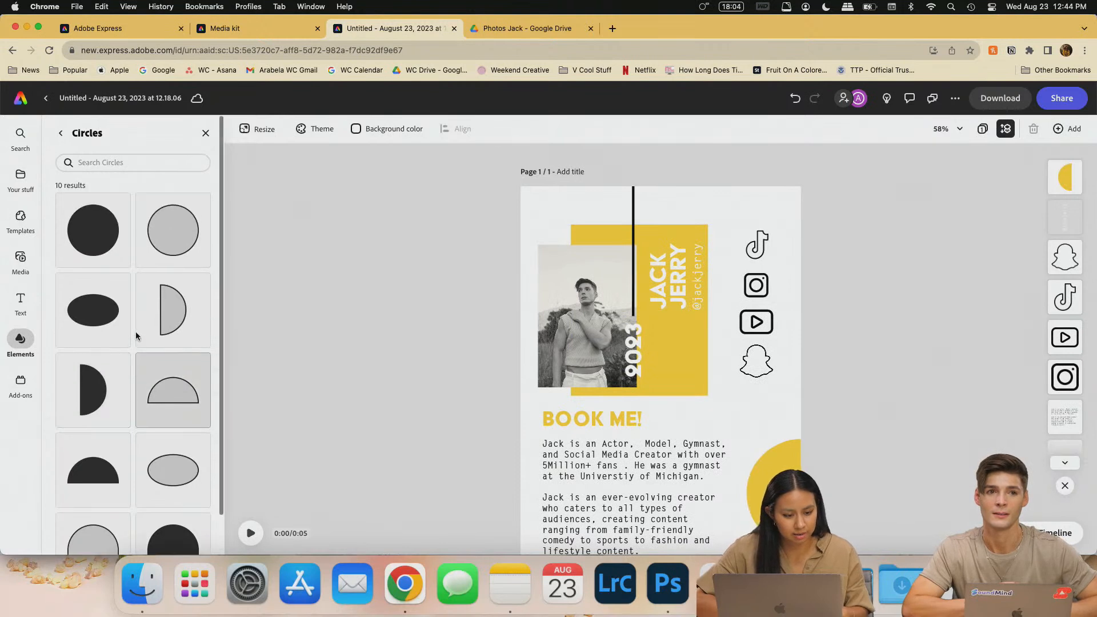
scroll(136, 331, down, 2)
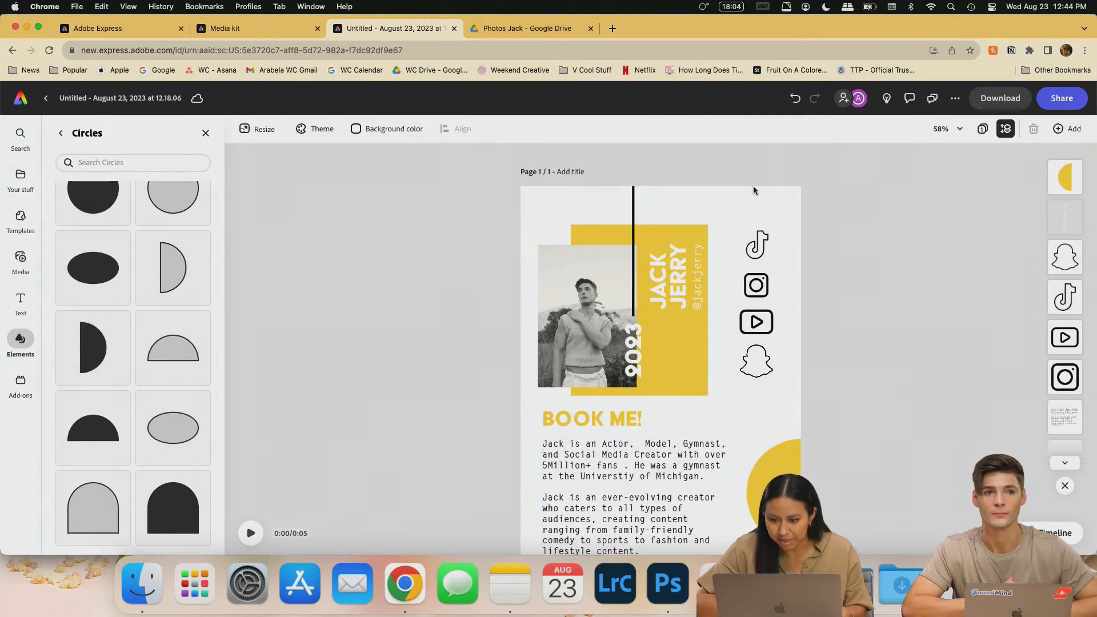
scroll(628, 366, down, 2)
drag(778, 434, 786, 400)
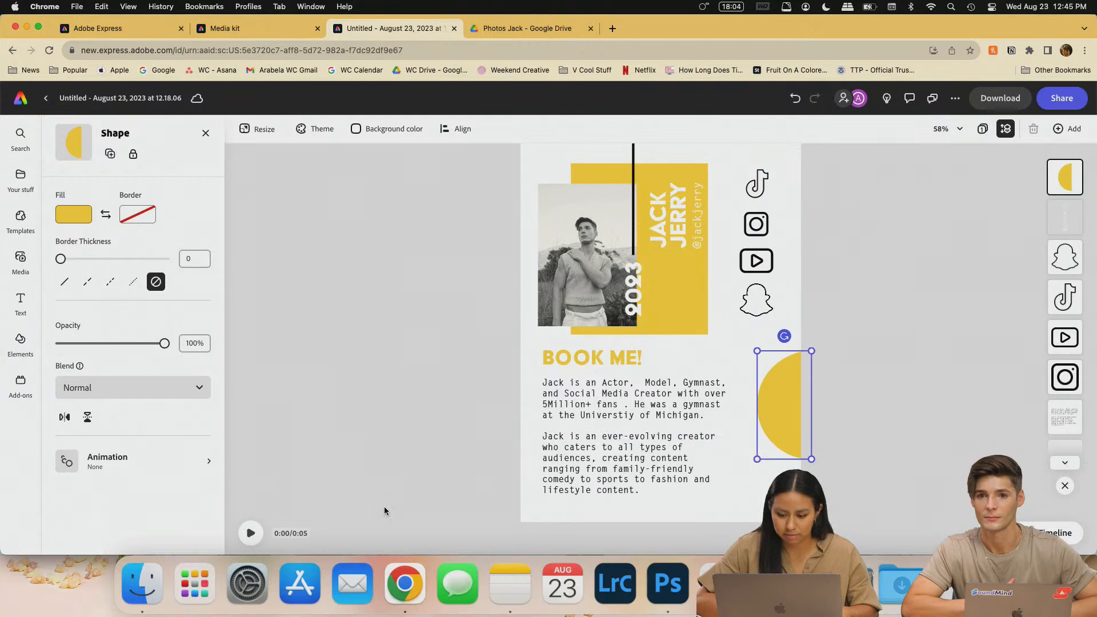
click(206, 134)
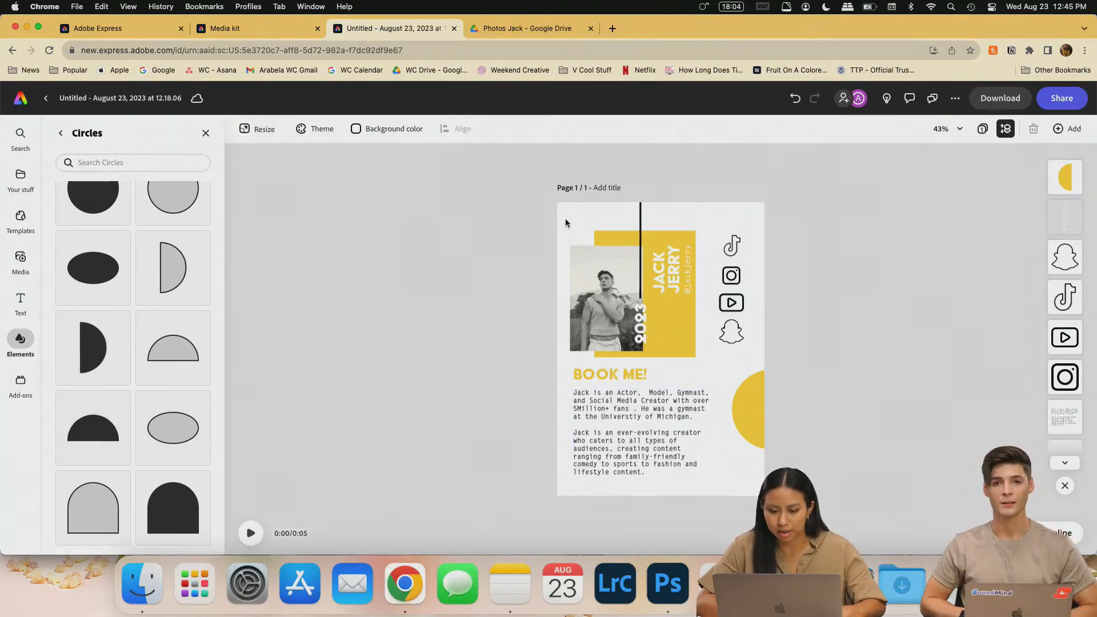
- Marquee-select the photo, texts and icons and shift them slightly
drag(541, 187, 742, 473)
click(760, 411)
click(817, 412)
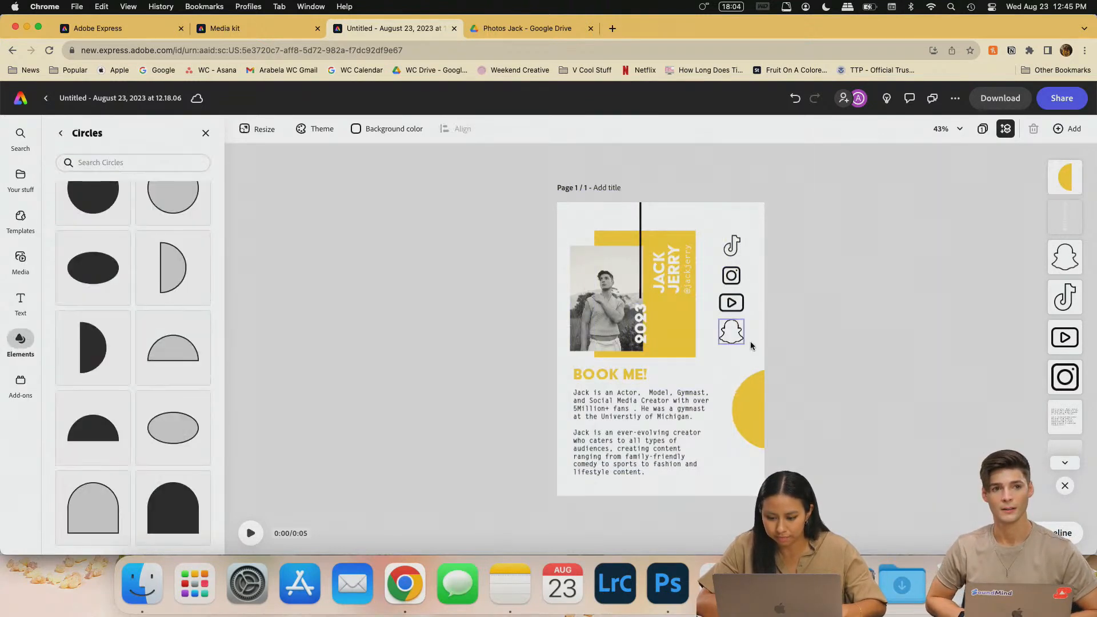
drag(762, 351, 498, 176)
drag(577, 367, 715, 470)
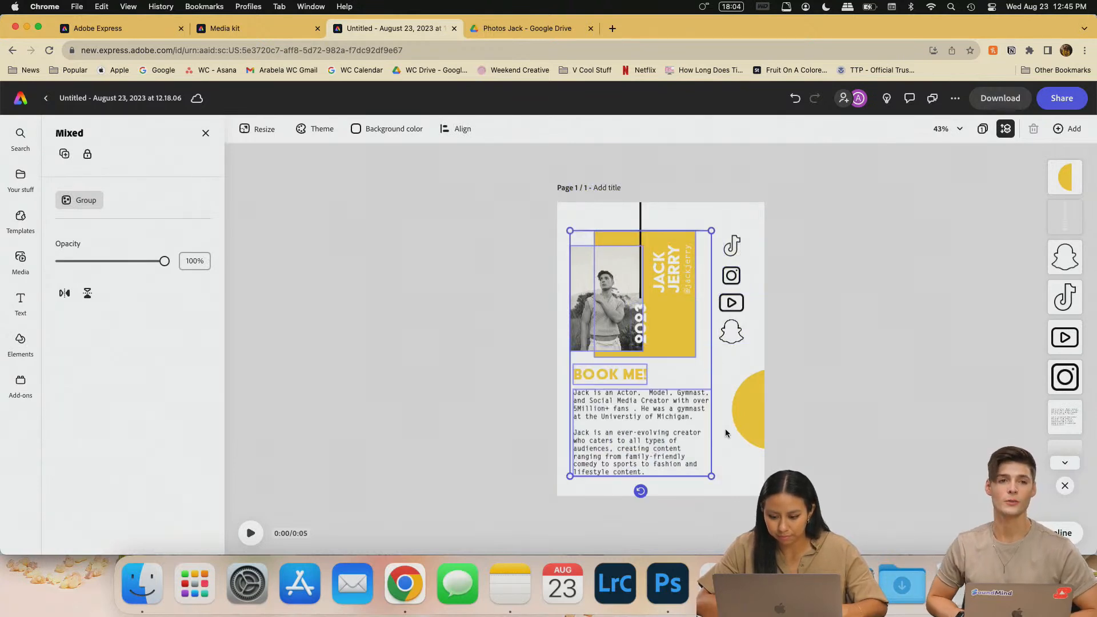
click(890, 414)
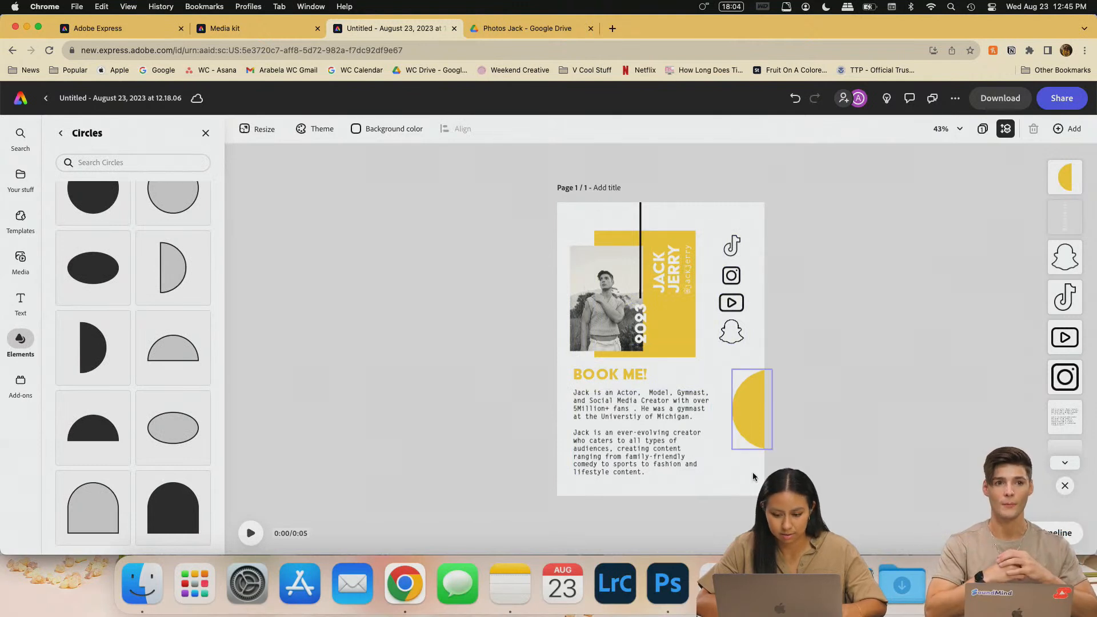
drag(726, 478, 541, 176)
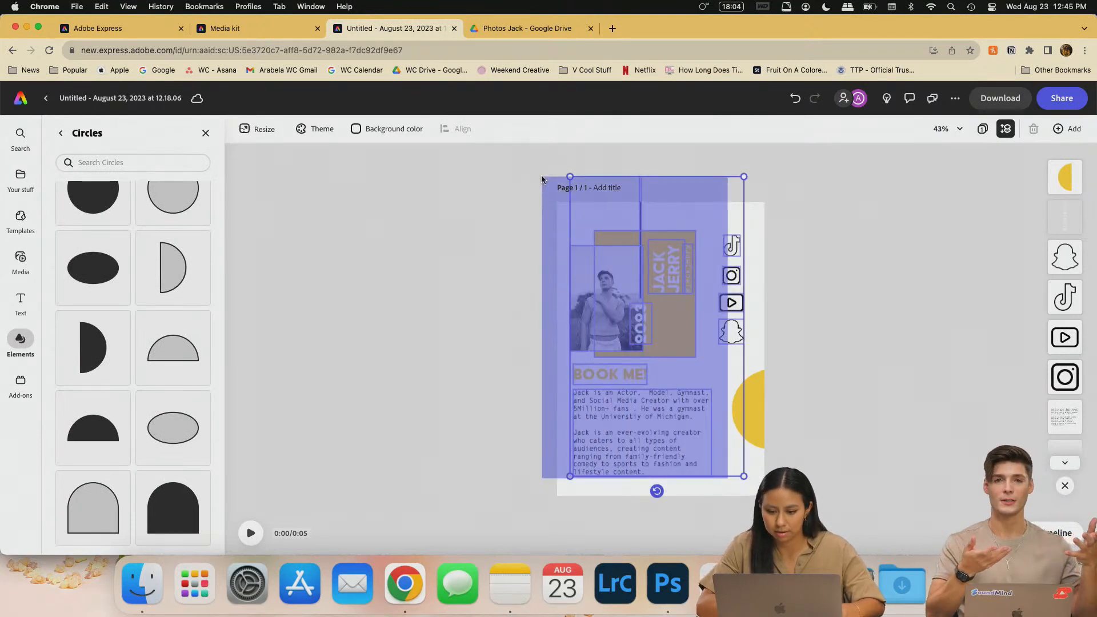
drag(674, 330, 691, 305)
click(798, 294)
- Reposition the four social icons and nudge the yellow half-circle lower along the right edge
drag(761, 342, 735, 239)
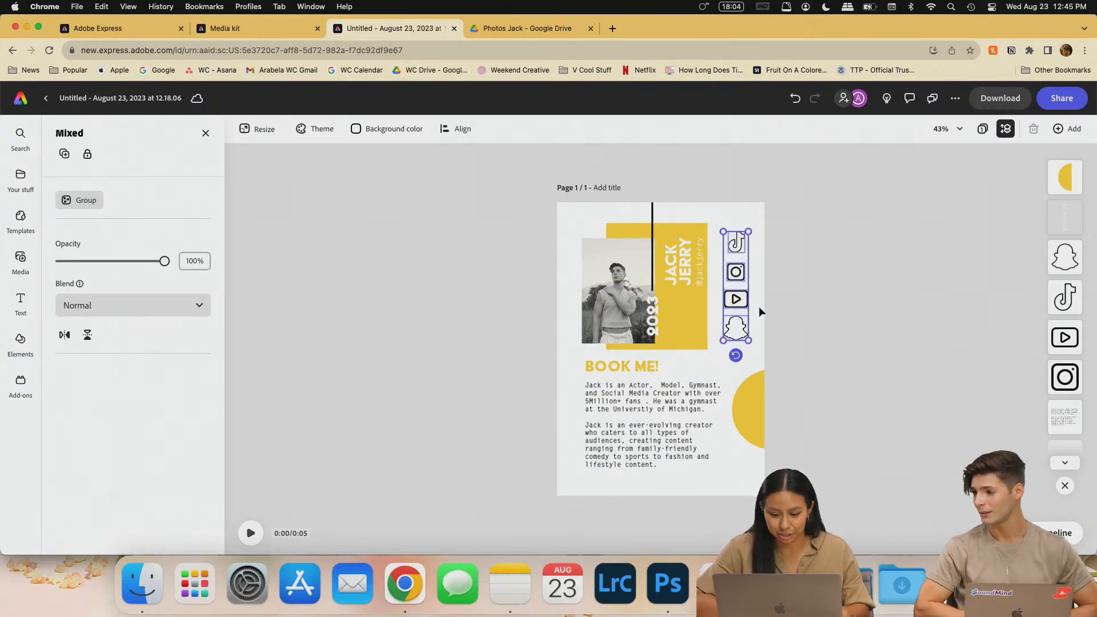
click(763, 329)
scroll(689, 384, up, 3)
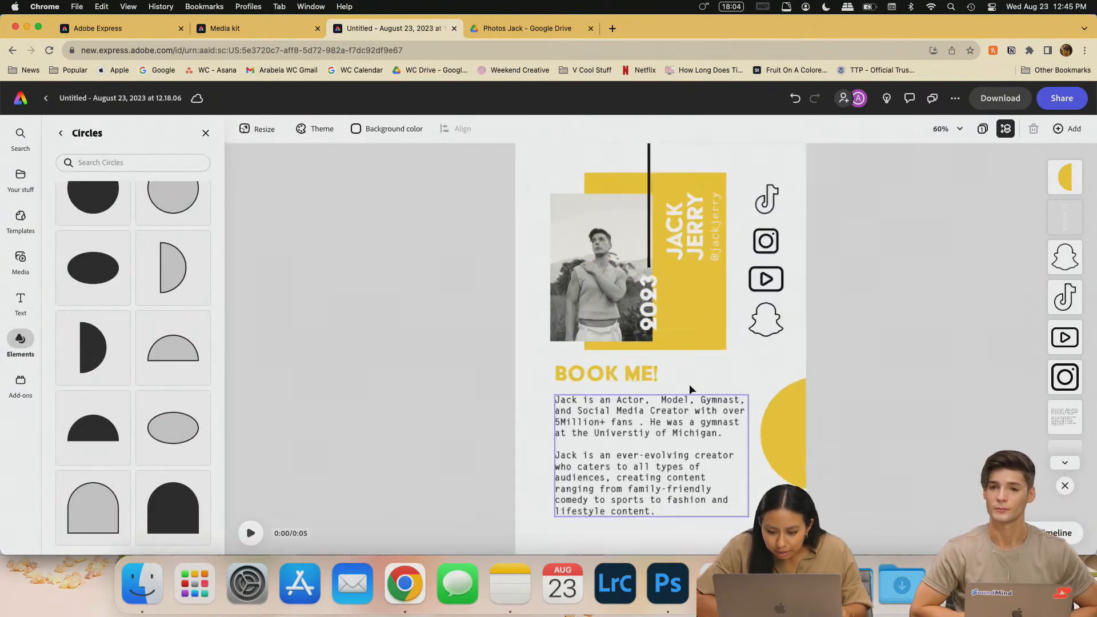
scroll(688, 384, up, 2)
drag(793, 445, 800, 488)
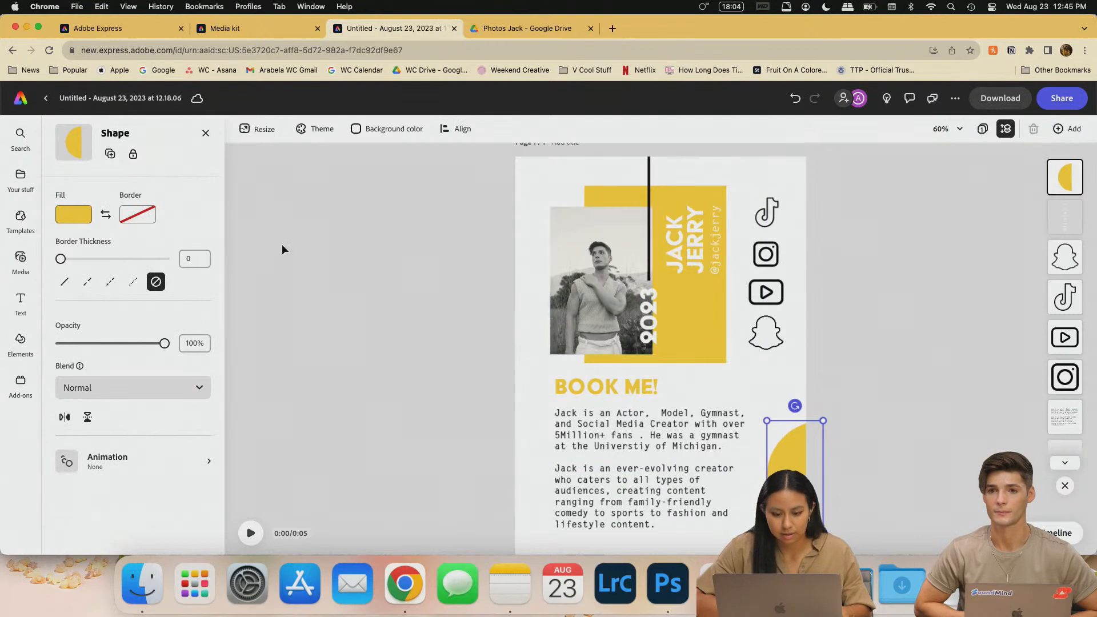
click(205, 133)
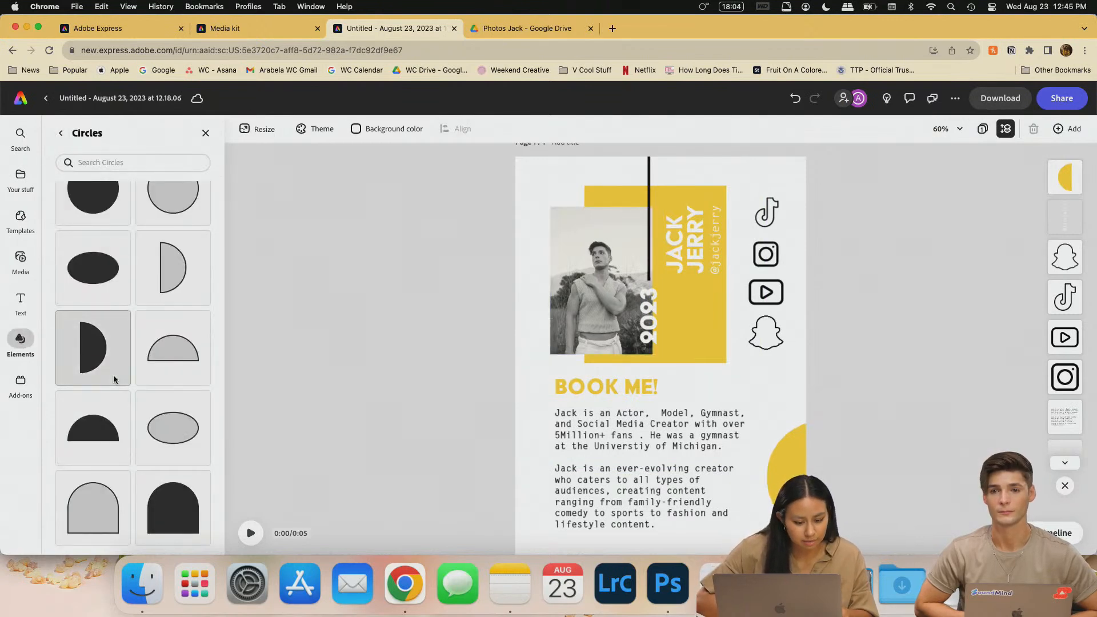
- Return to the shapes collection and page through the circle shapes
click(61, 133)
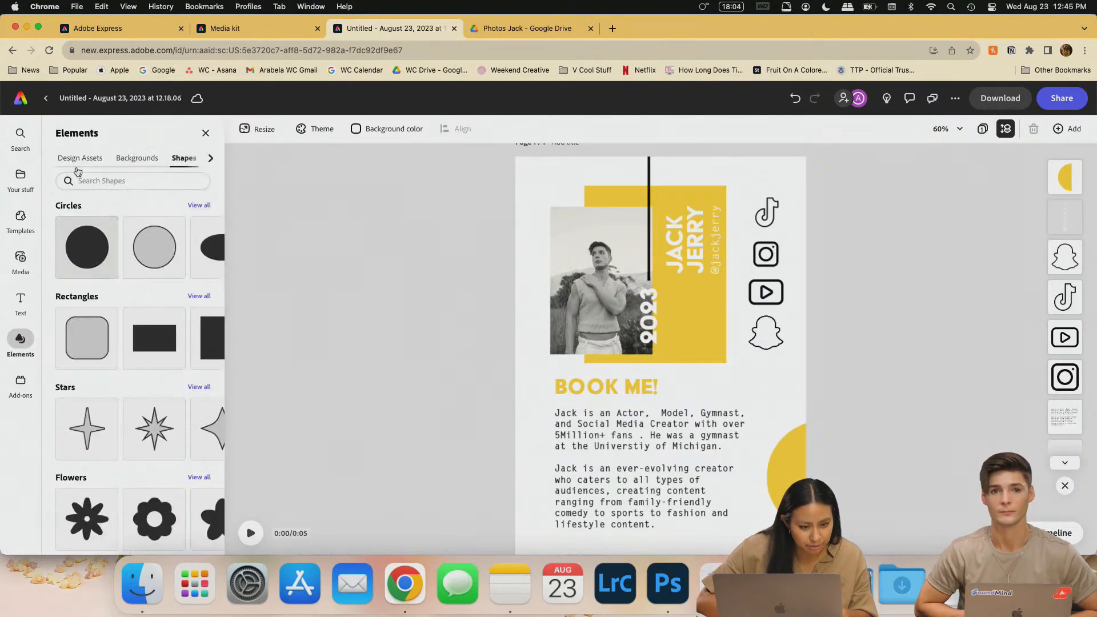
scroll(109, 389, down, 1)
scroll(156, 361, up, 1)
scroll(155, 358, down, 1)
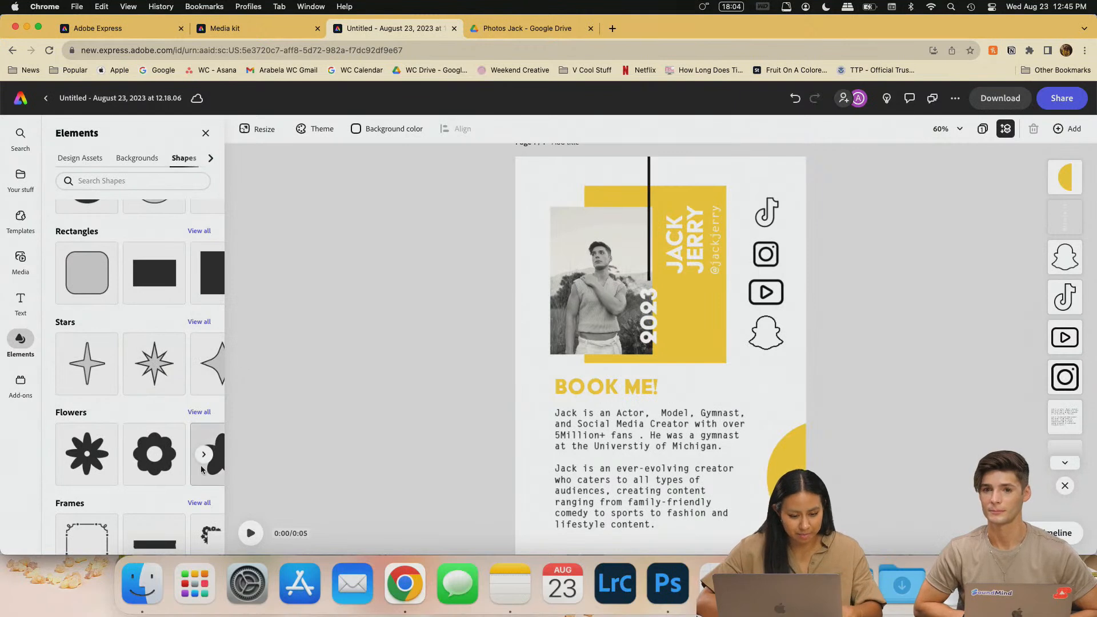
scroll(156, 375, up, 1)
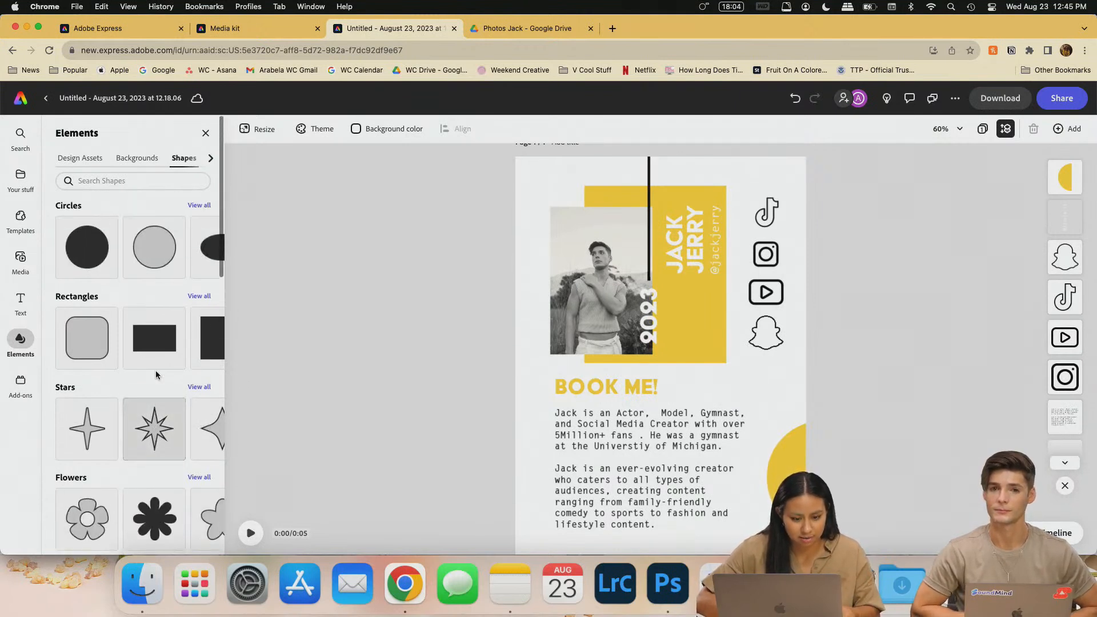
click(204, 247)
click(203, 246)
click(203, 247)
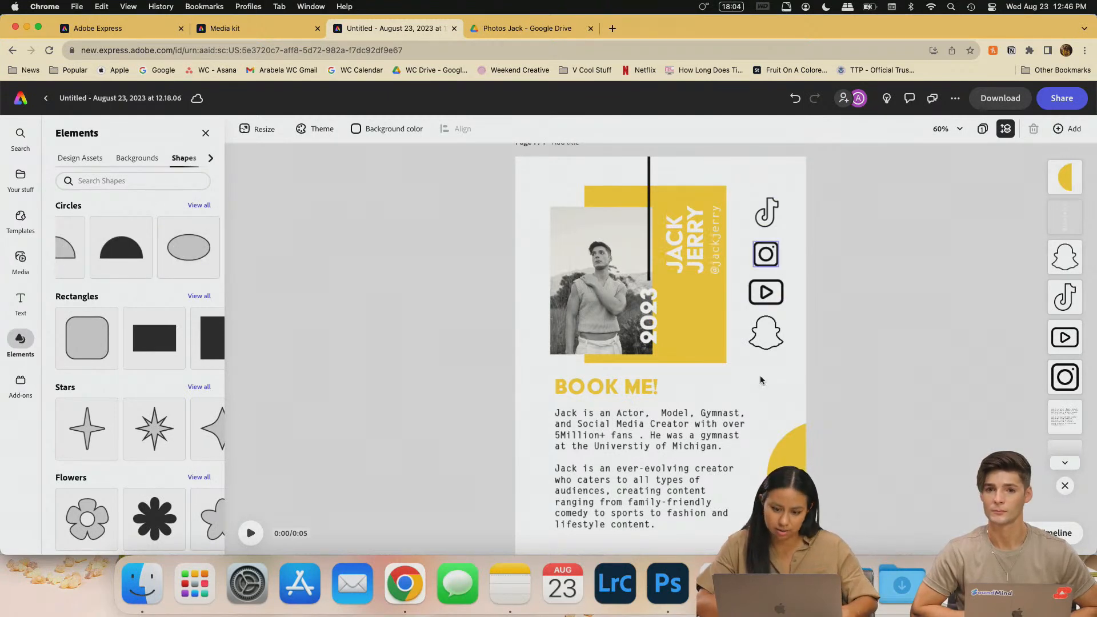
- Try moving the photo, title and icons left, then undo the move
drag(792, 368, 460, 138)
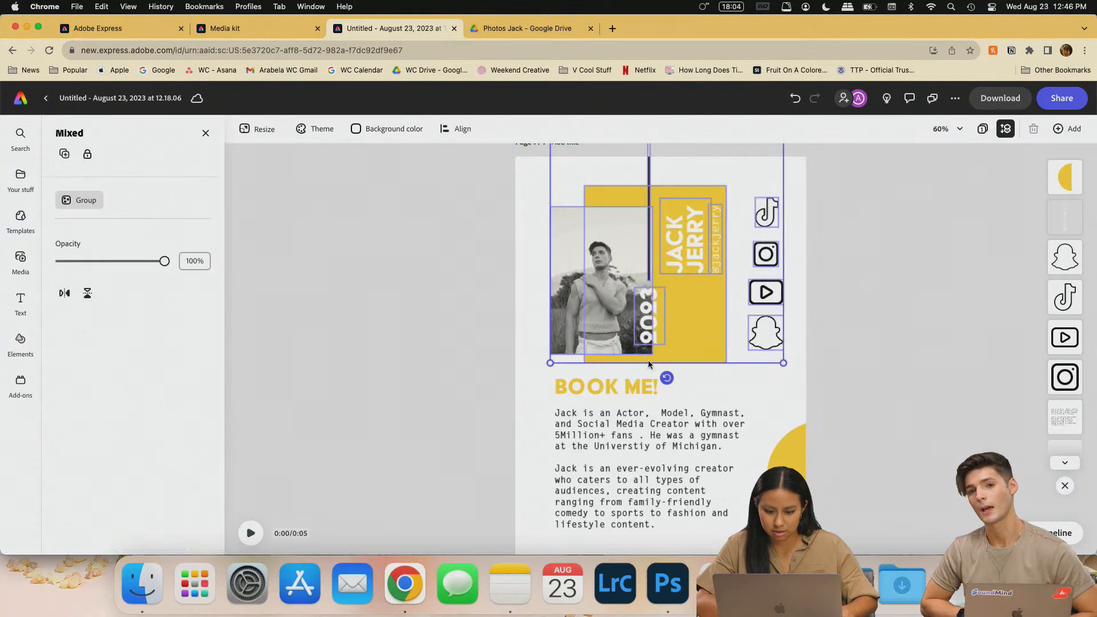
drag(629, 289, 617, 262)
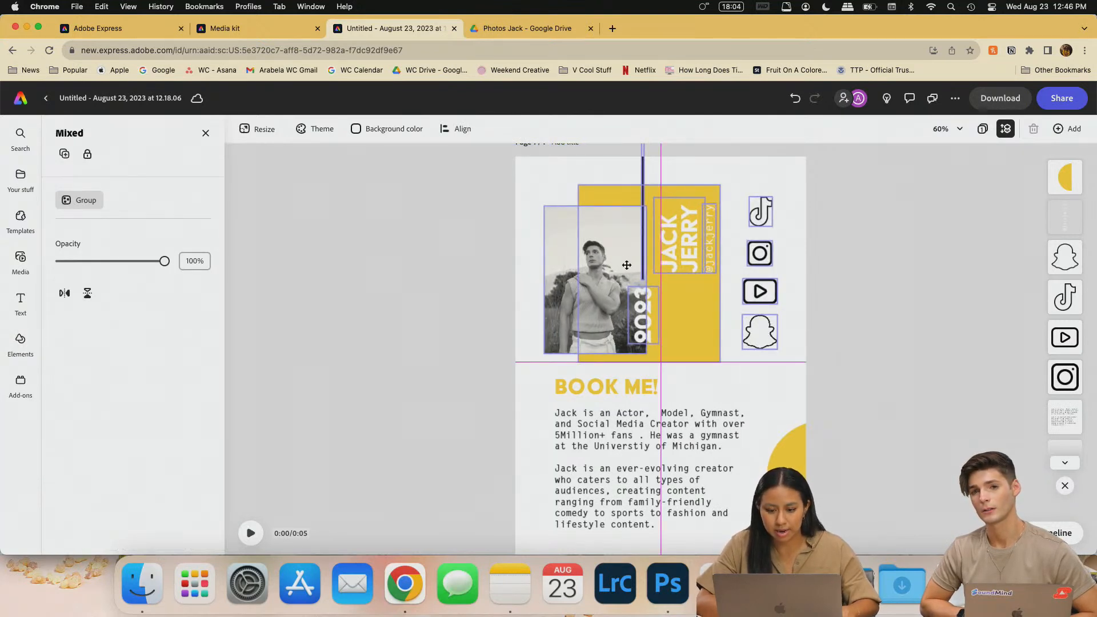
key(super+z)
click(803, 447)
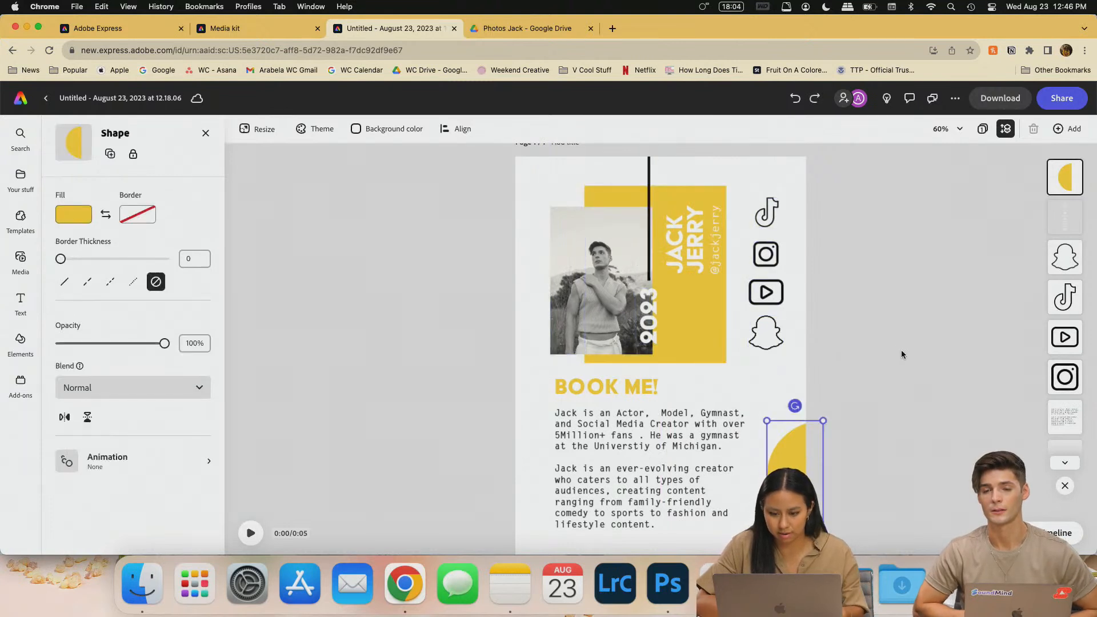
click(898, 349)
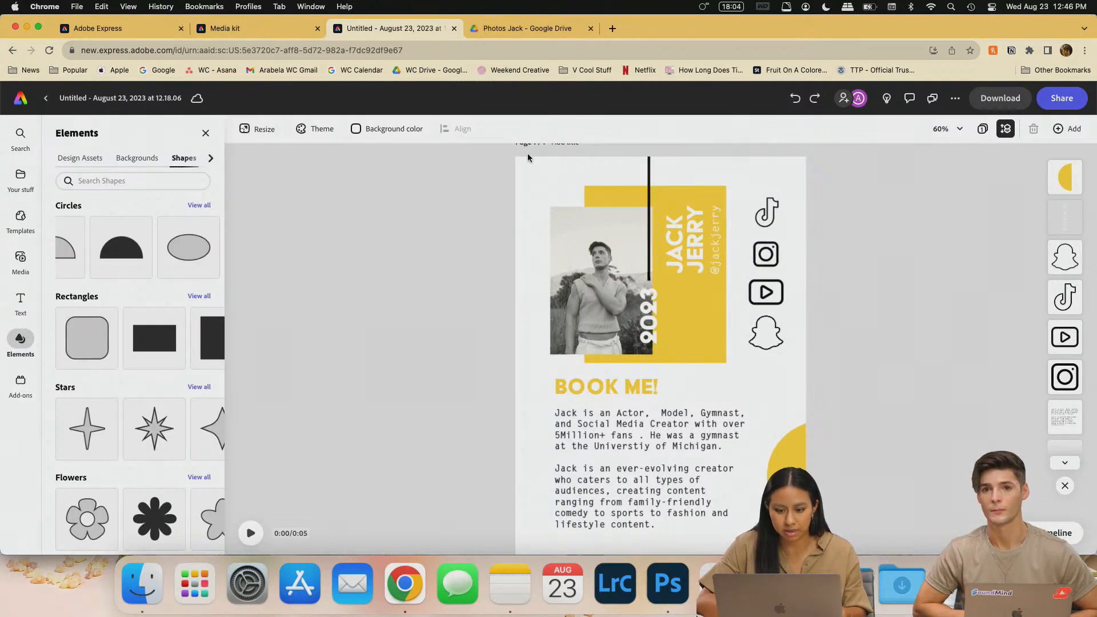
- Add a blue half-circle and place it upside down along the poster's top edge
scroll(135, 258, left, 1)
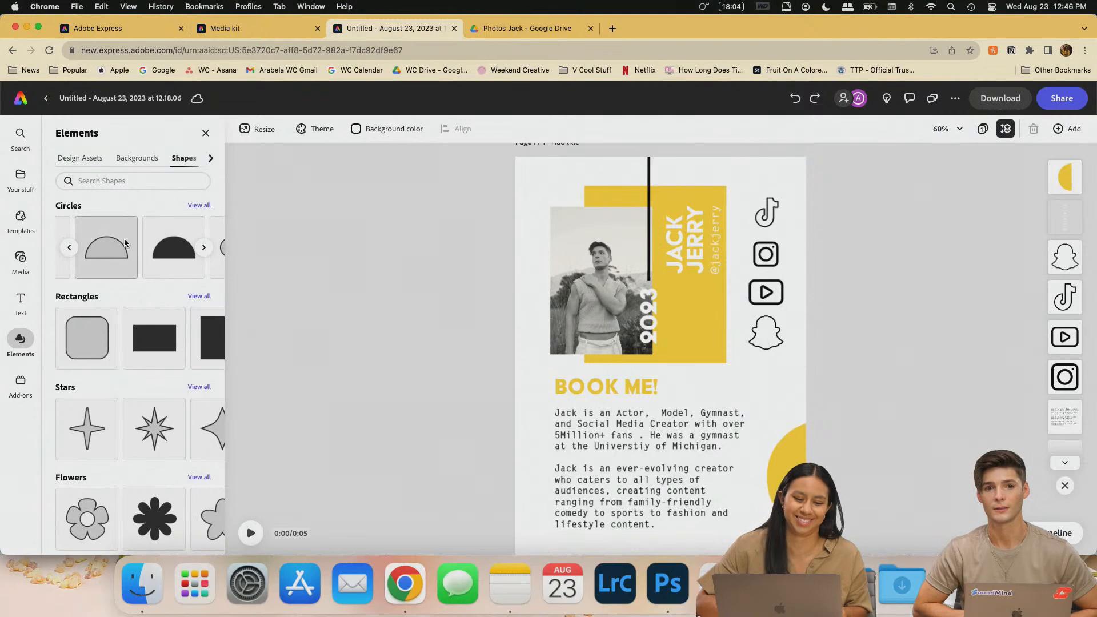
click(169, 253)
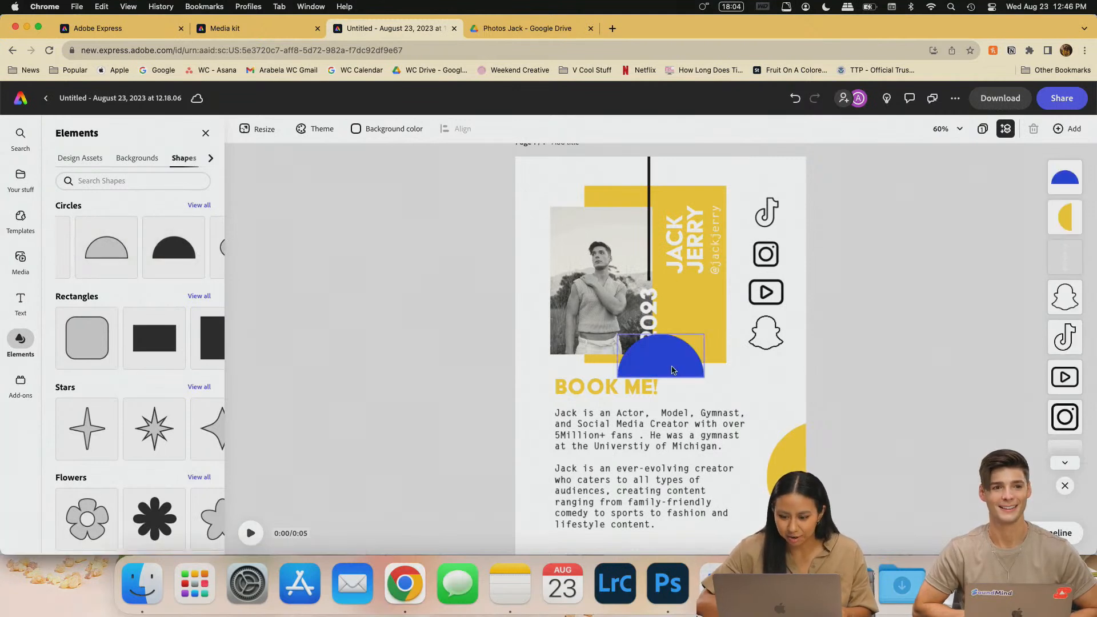
drag(672, 371, 640, 365)
drag(638, 418, 570, 158)
- Fill the vertical 2023 text with blue sampled from the top half circle
click(654, 316)
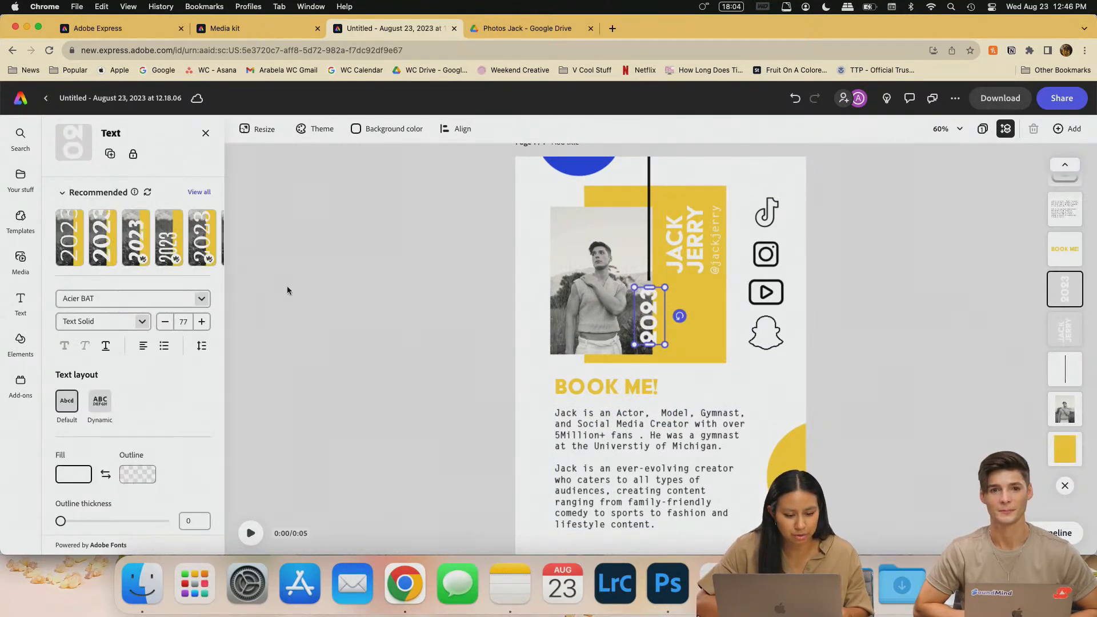
click(206, 197)
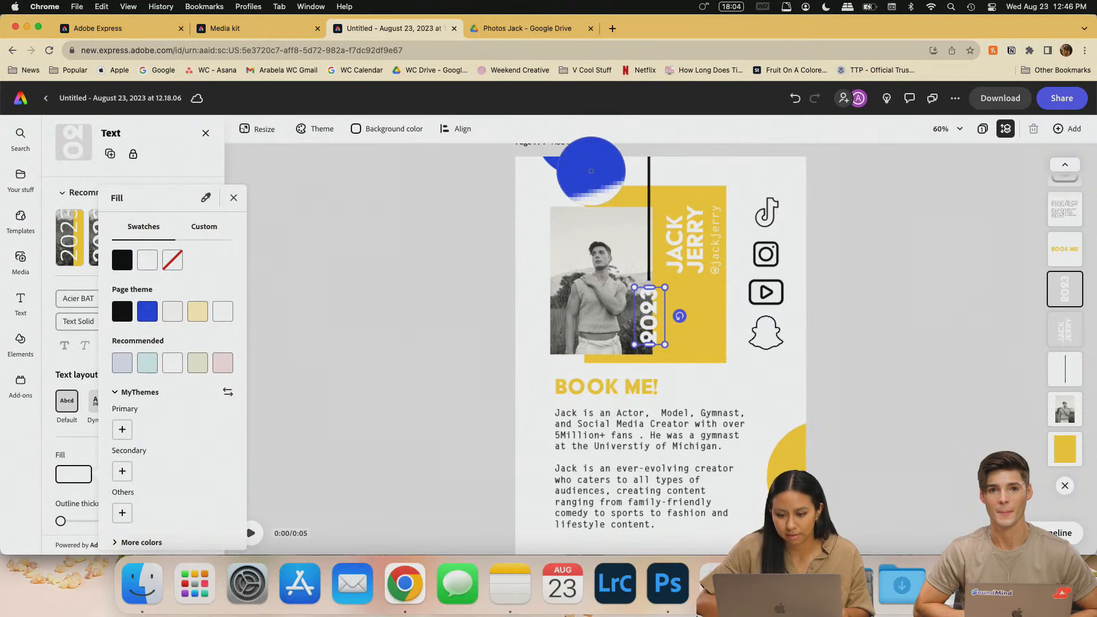
click(591, 165)
click(855, 389)
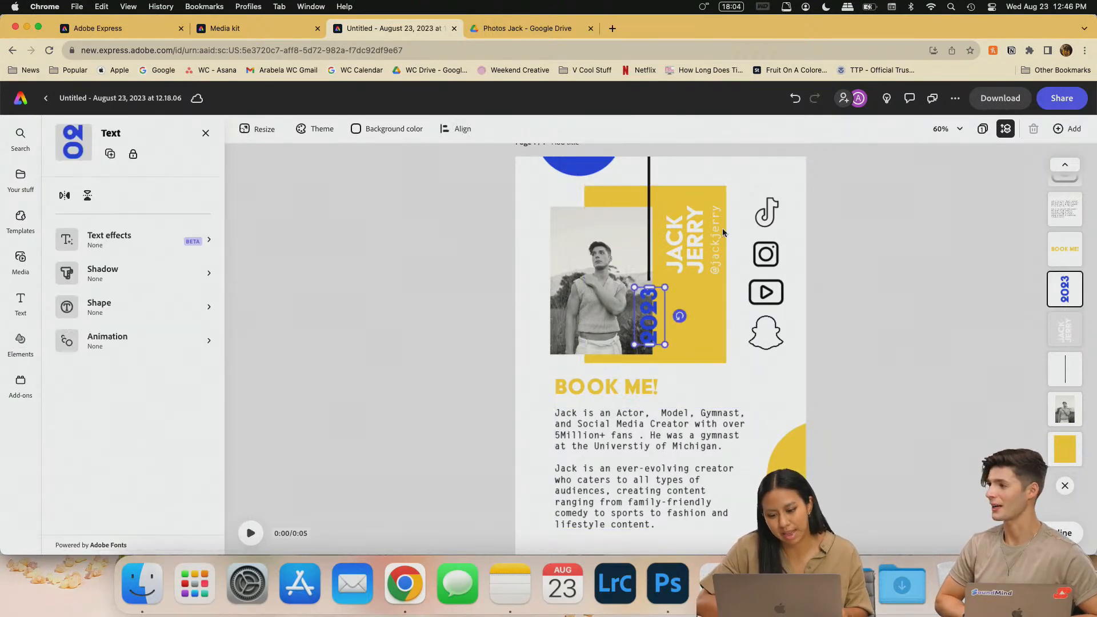
- Make the BOOK ME! heading blue
click(628, 386)
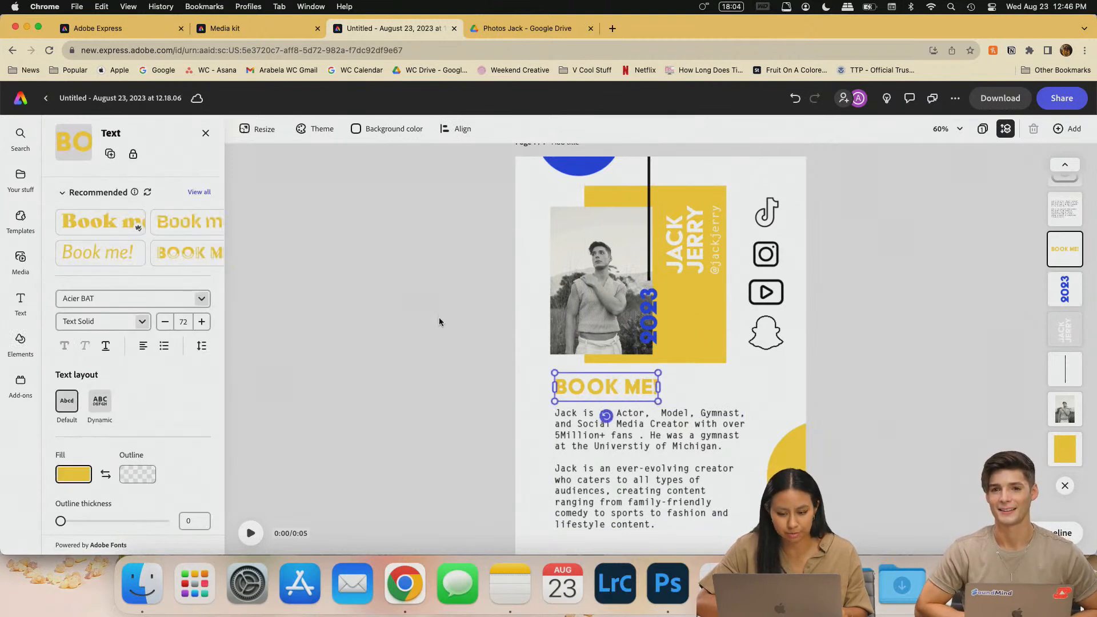
click(73, 474)
click(148, 315)
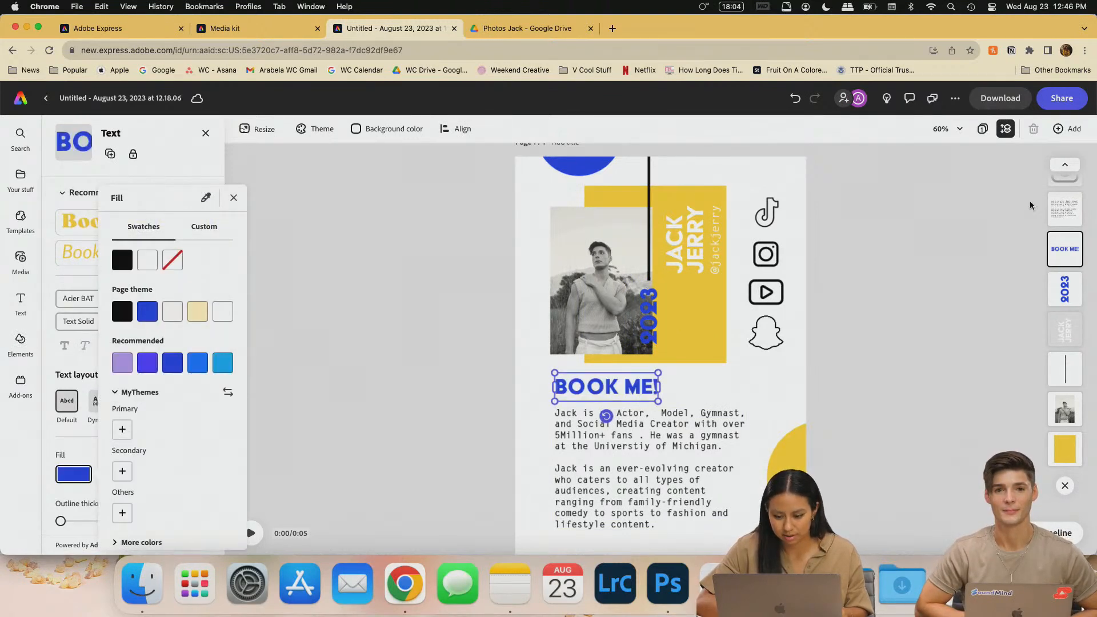
key(Escape)
- Set the vertical 2023 text back to white
click(644, 322)
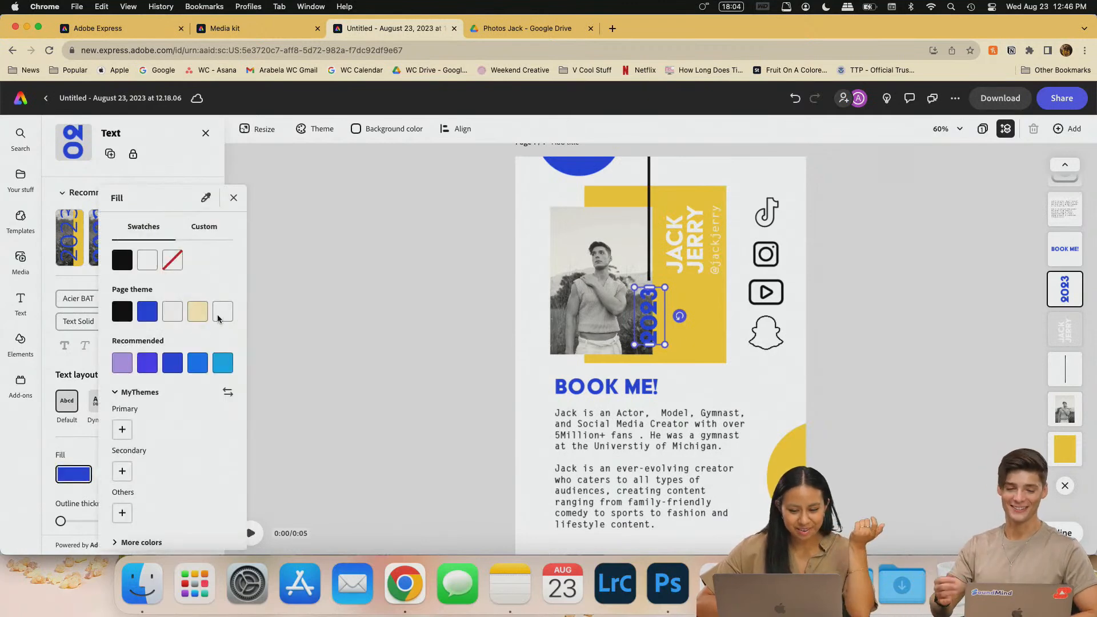
click(144, 262)
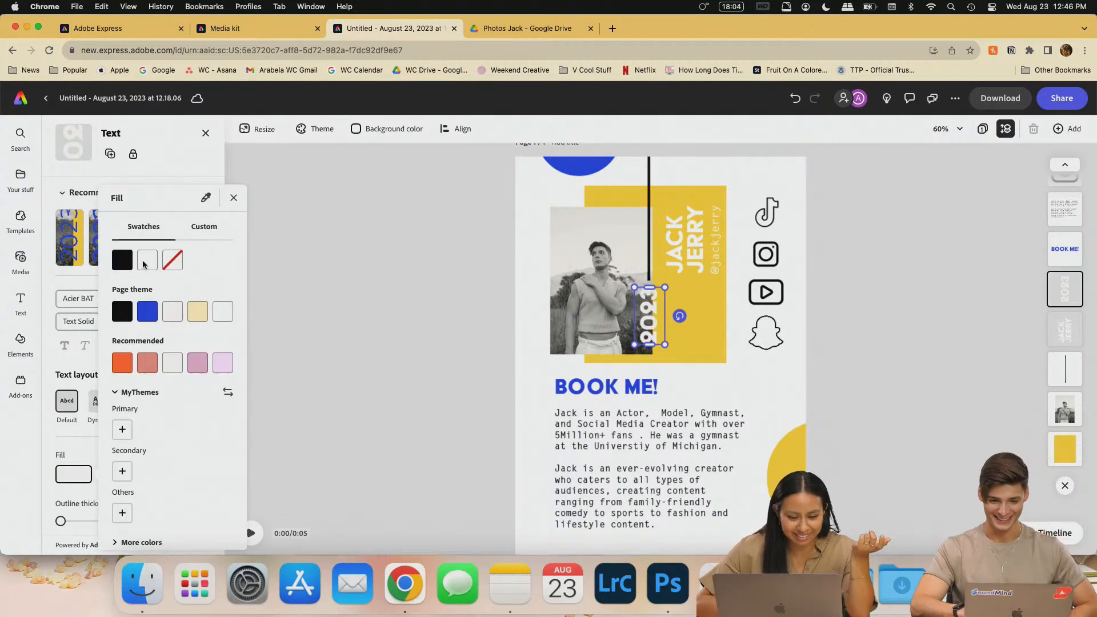
click(348, 372)
click(859, 290)
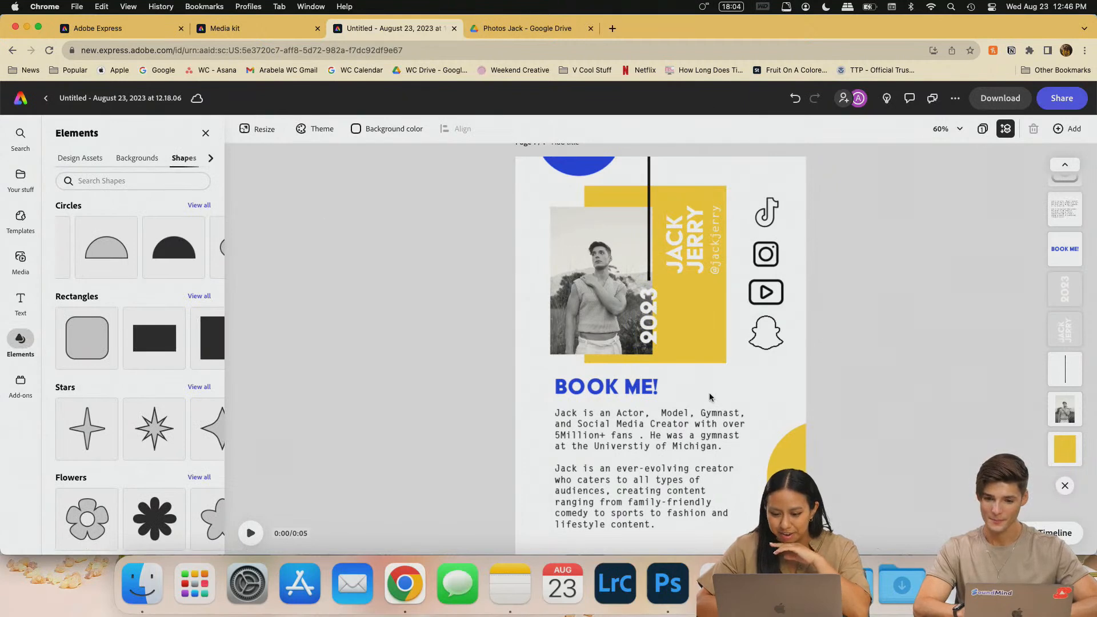
- Make the small handle text beside the name blue
click(710, 270)
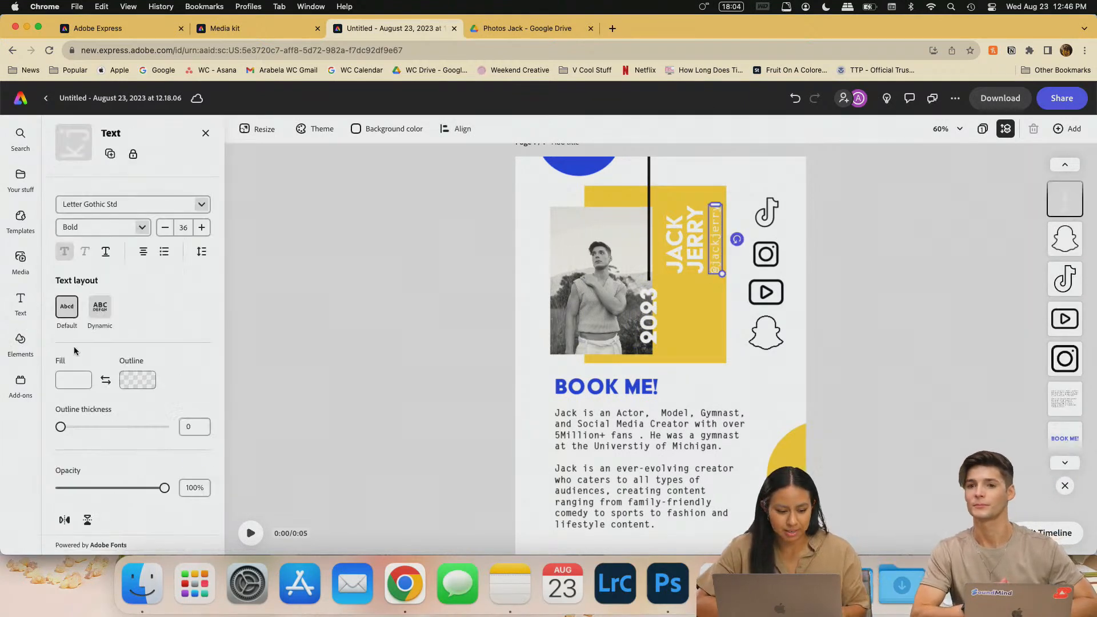
click(73, 474)
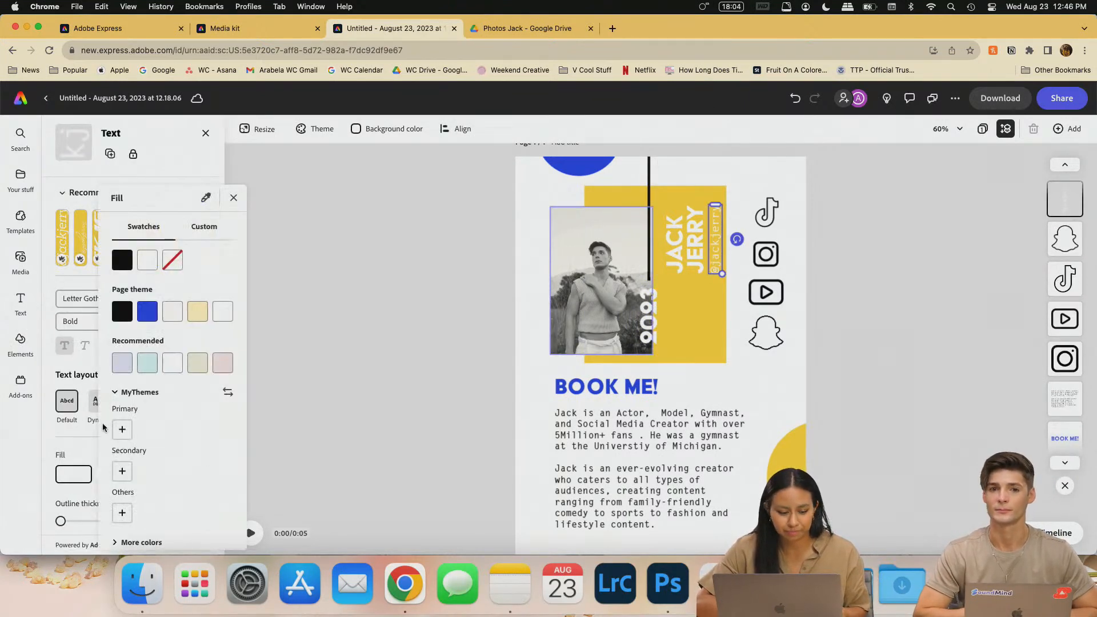
click(146, 316)
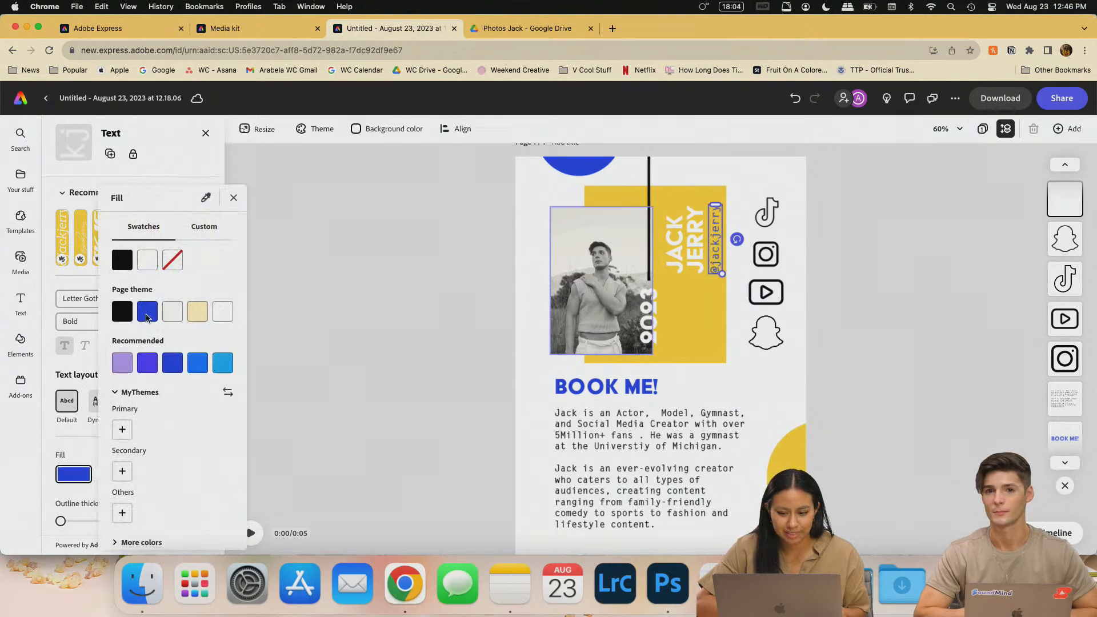
click(379, 279)
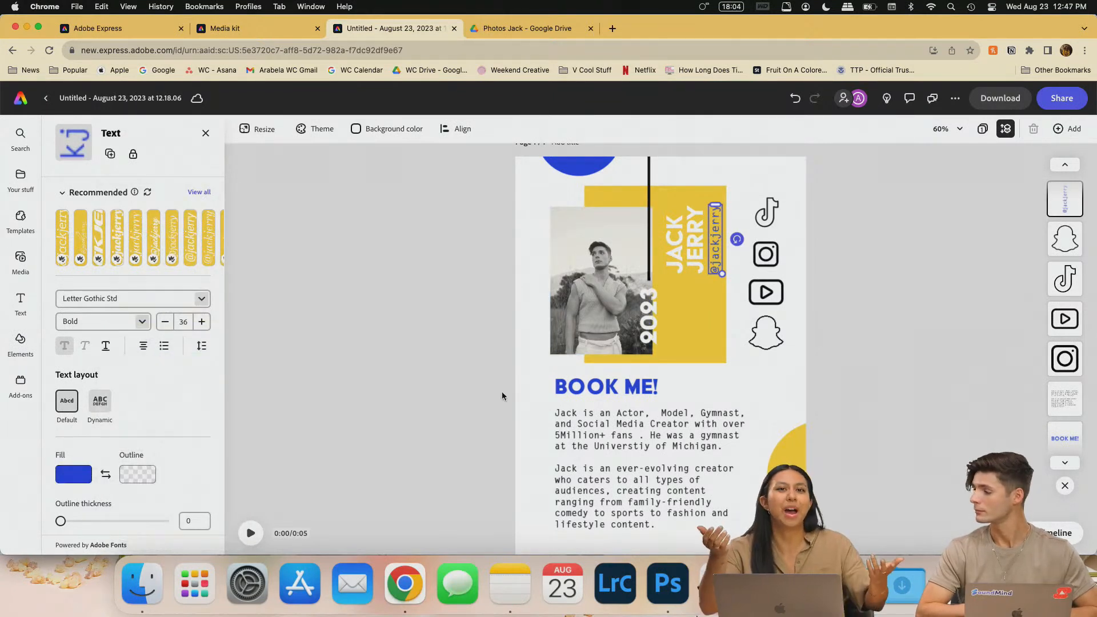
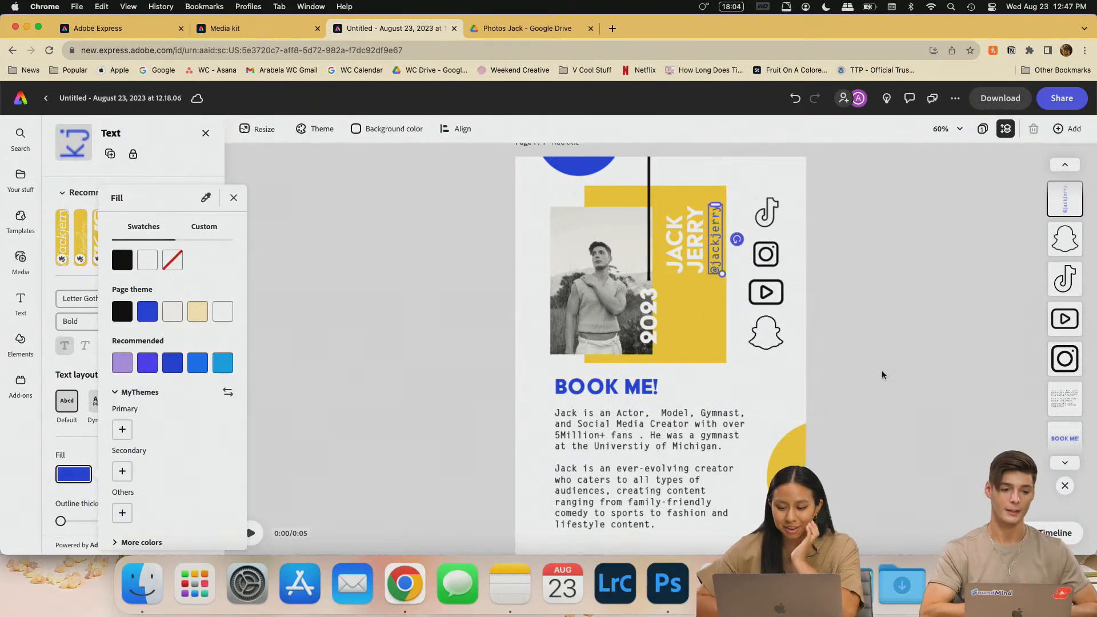
- Close the fill colour options and scroll through the unchanged poster
click(907, 371)
click(775, 435)
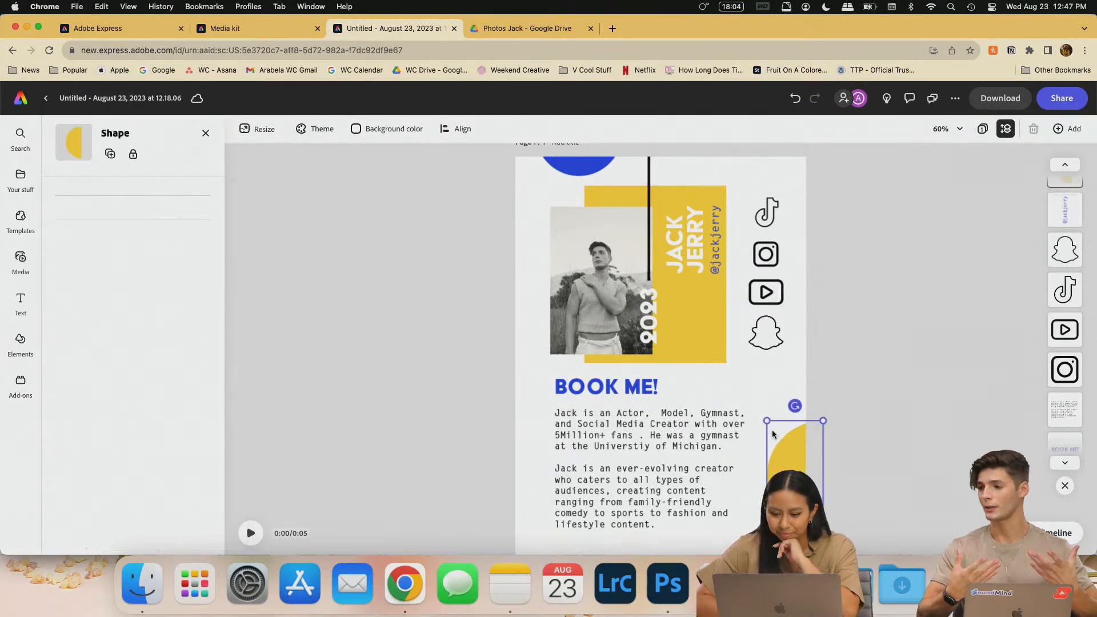
click(933, 320)
scroll(656, 437, down, 1)
scroll(528, 452, down, 1)
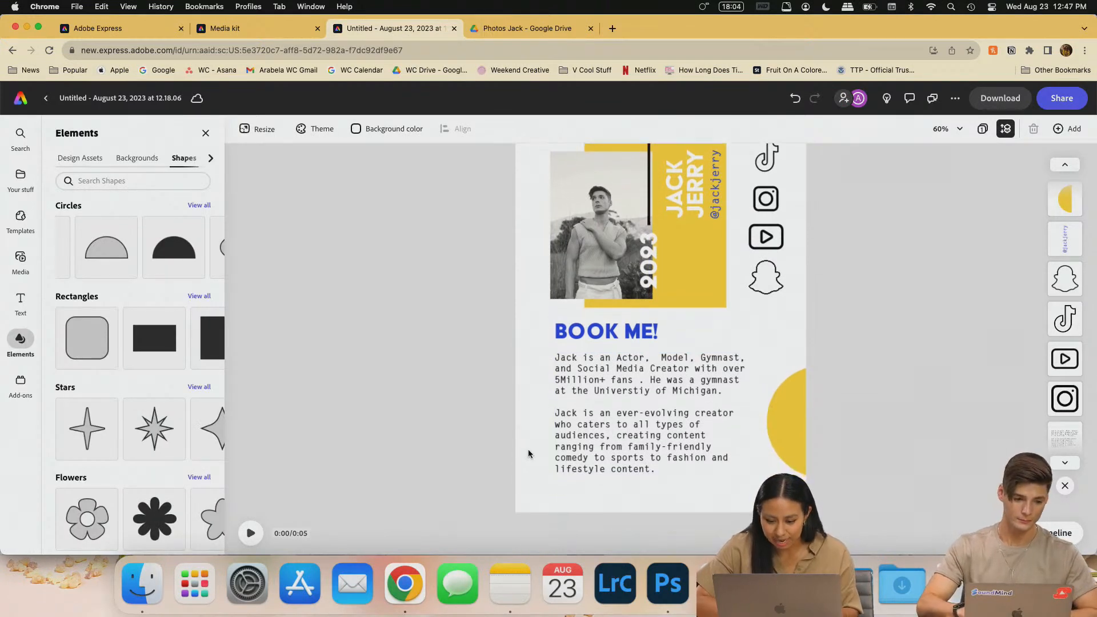
scroll(649, 498, up, 2)
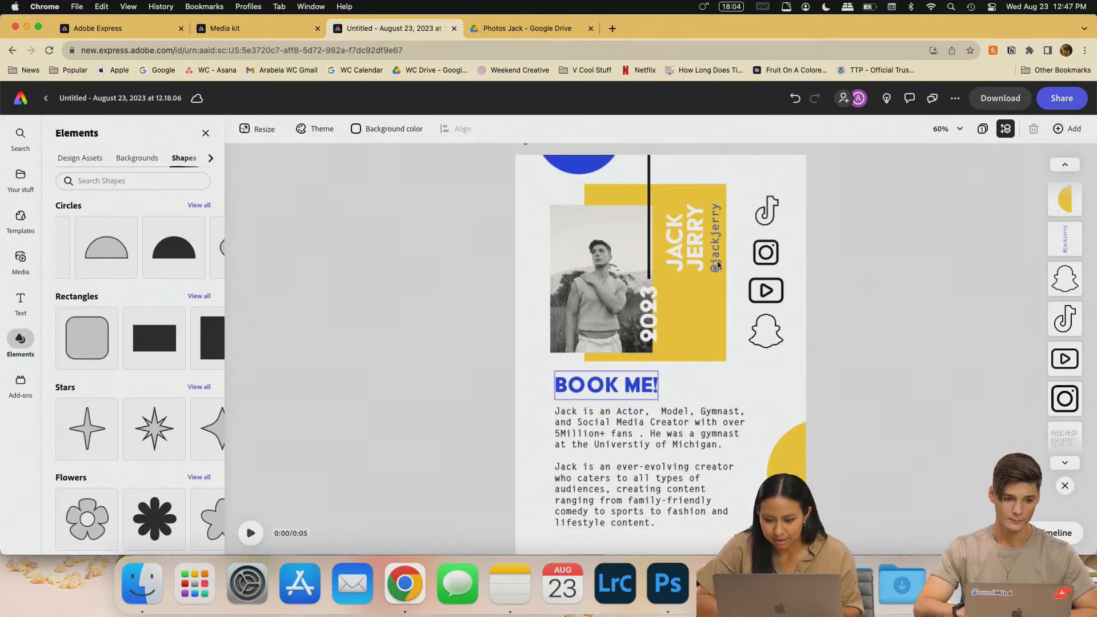
scroll(721, 436, down, 4)
scroll(721, 436, up, 5)
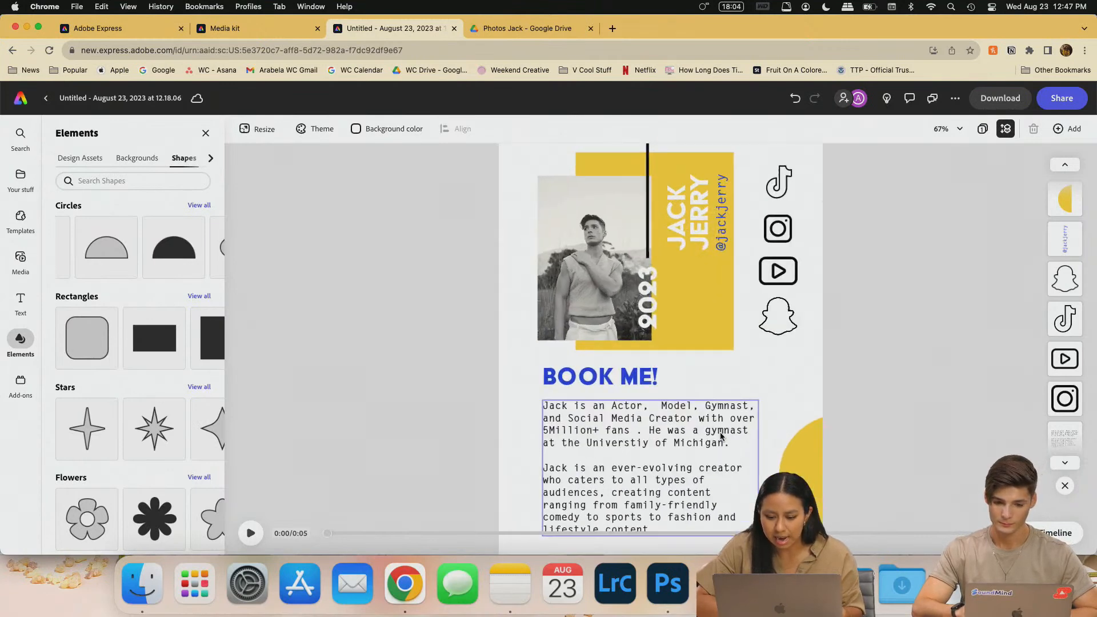
- Try shrinking the bio paragraph, then undo to restore its original size
scroll(611, 397, down, 2)
click(612, 400)
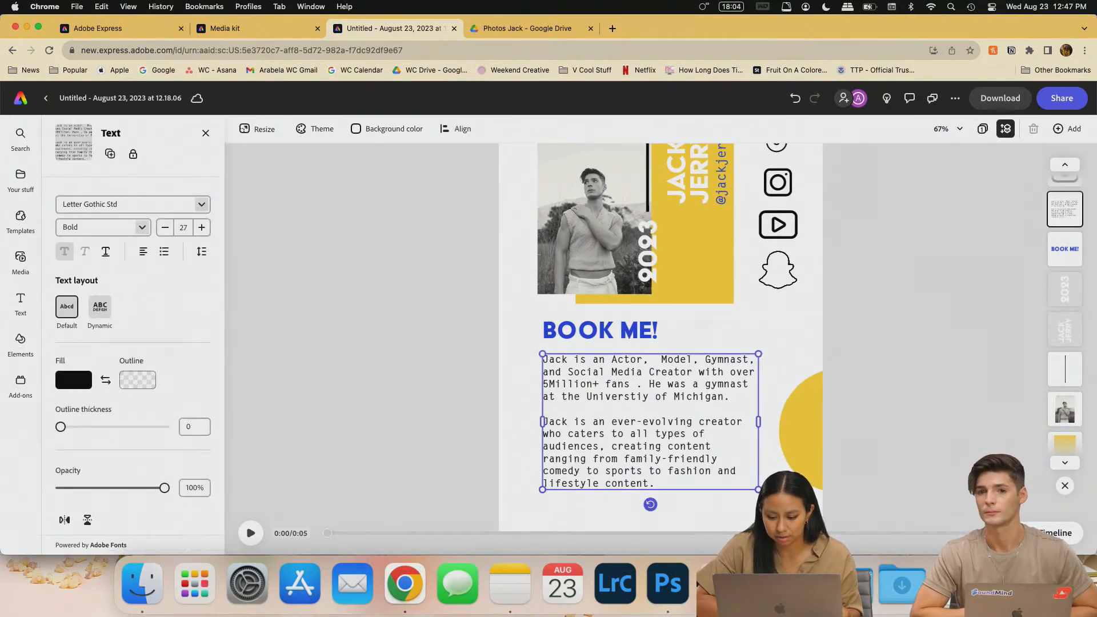
drag(757, 489, 721, 465)
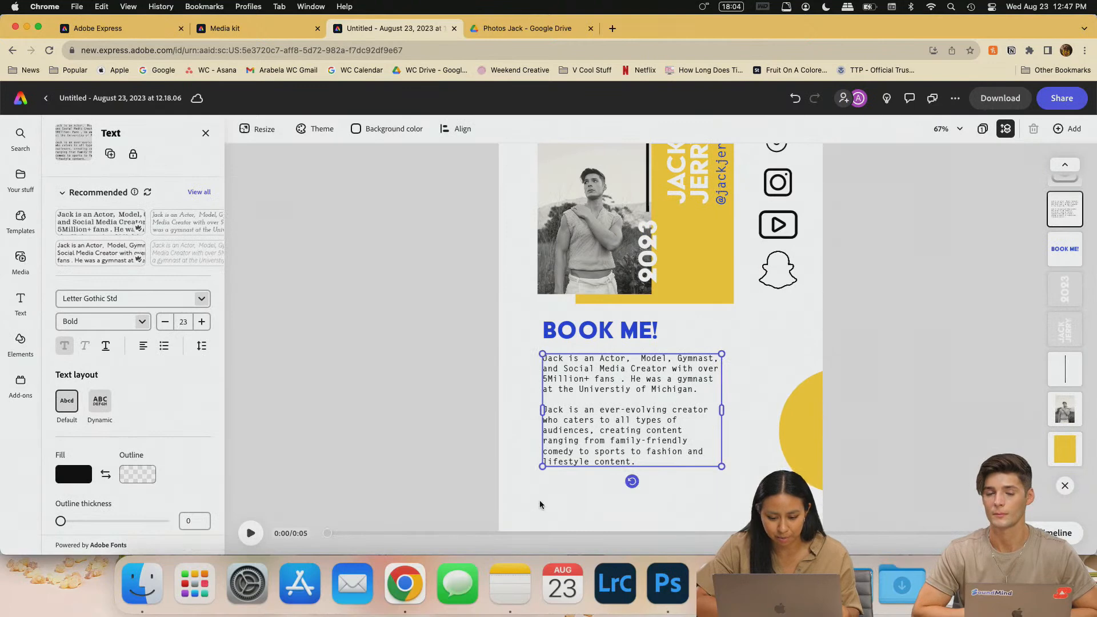
click(552, 490)
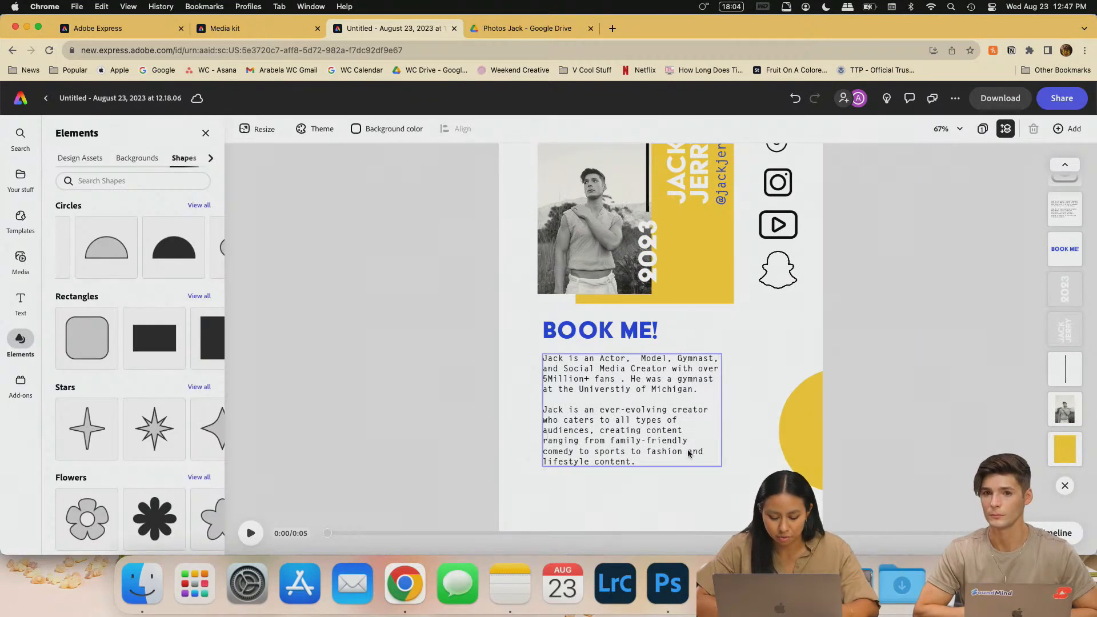
key(super+z)
key(super+z)
key(super+z)
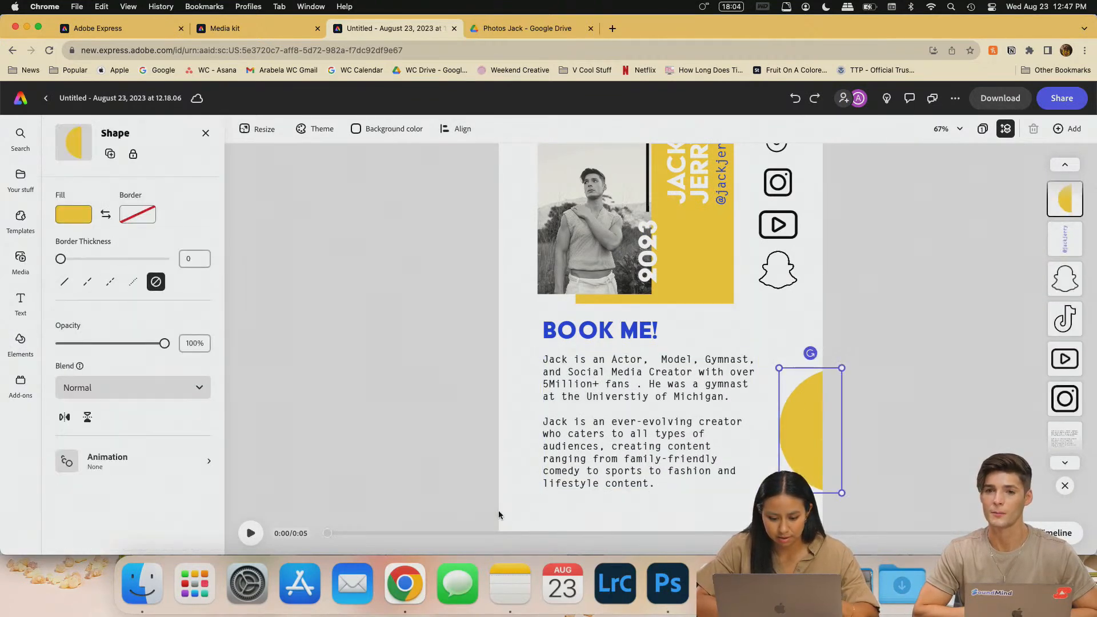
click(498, 515)
- Check the page size settings without changes, then bring up the text library
click(205, 133)
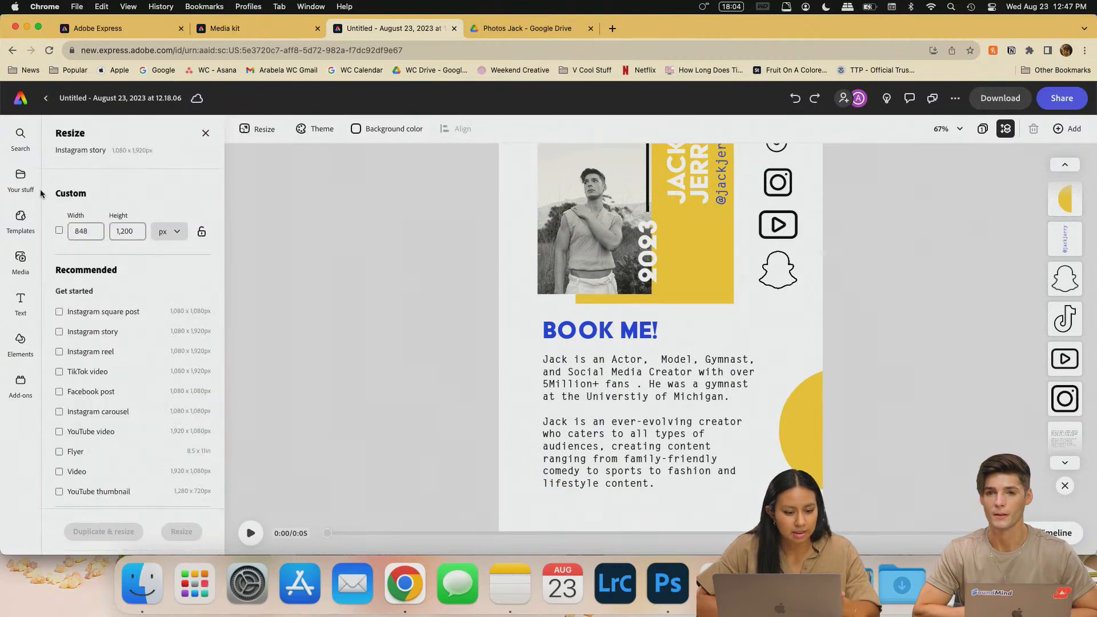
click(206, 135)
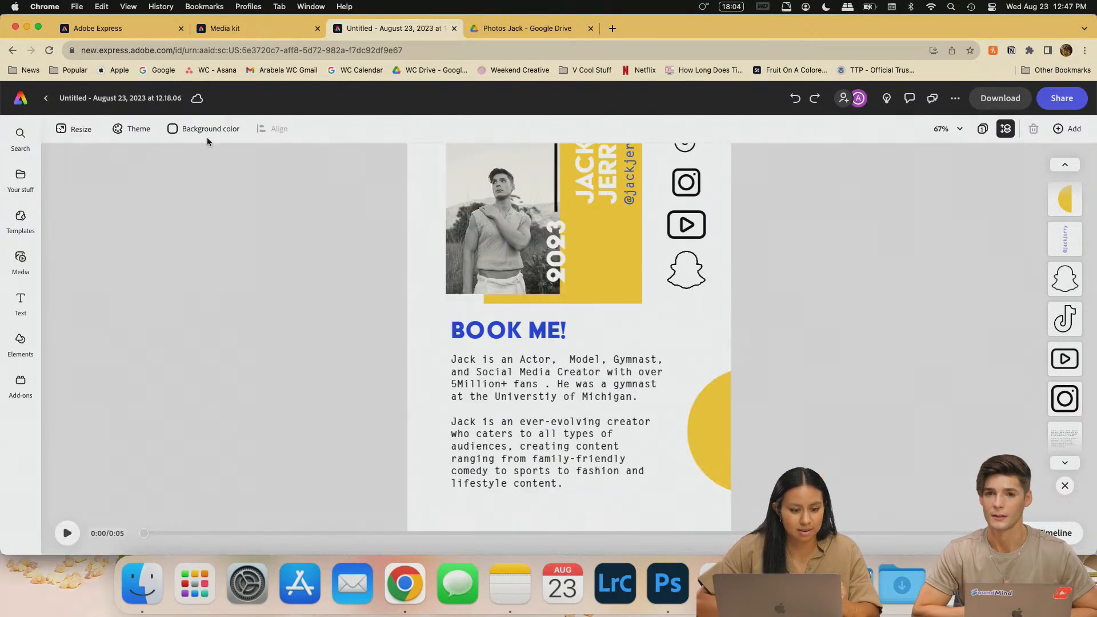
click(21, 299)
- Add a new text box containing the contact e-mail address
click(153, 160)
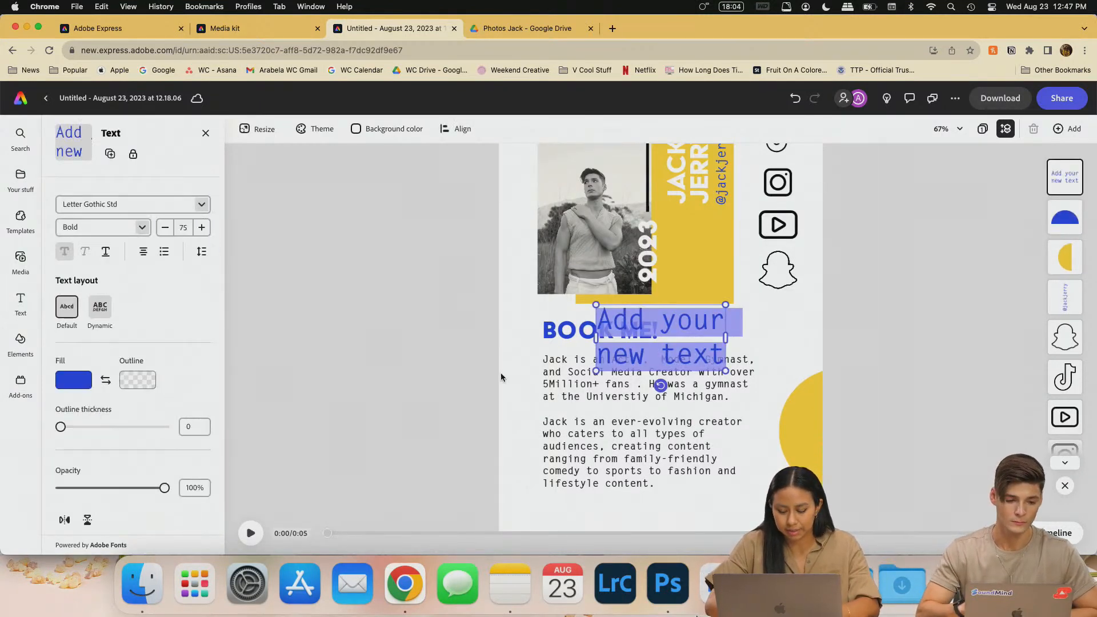
key(BackSpace)
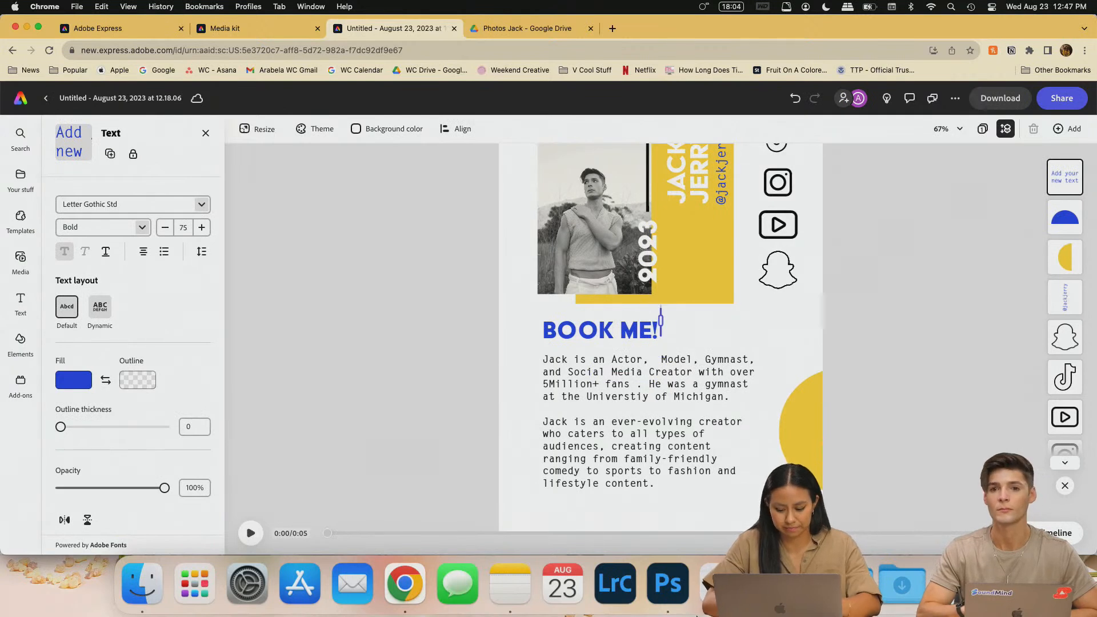
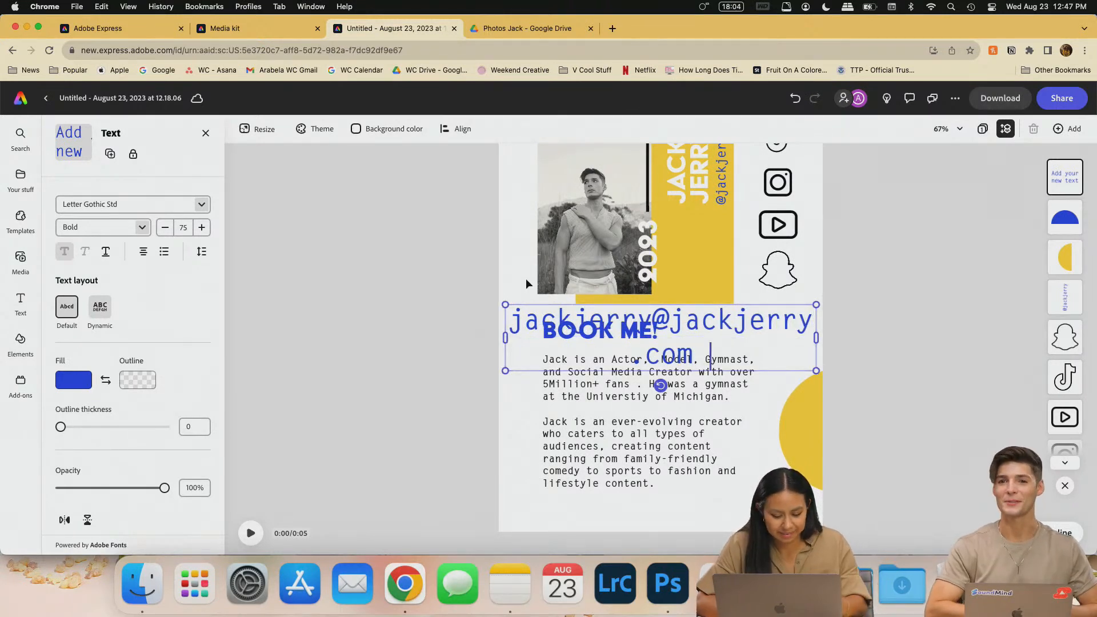
- Shrink the e-mail text to font size 25
key(super+a)
click(166, 228)
click(166, 229)
click(166, 228)
click(165, 229)
click(165, 228)
click(165, 228)
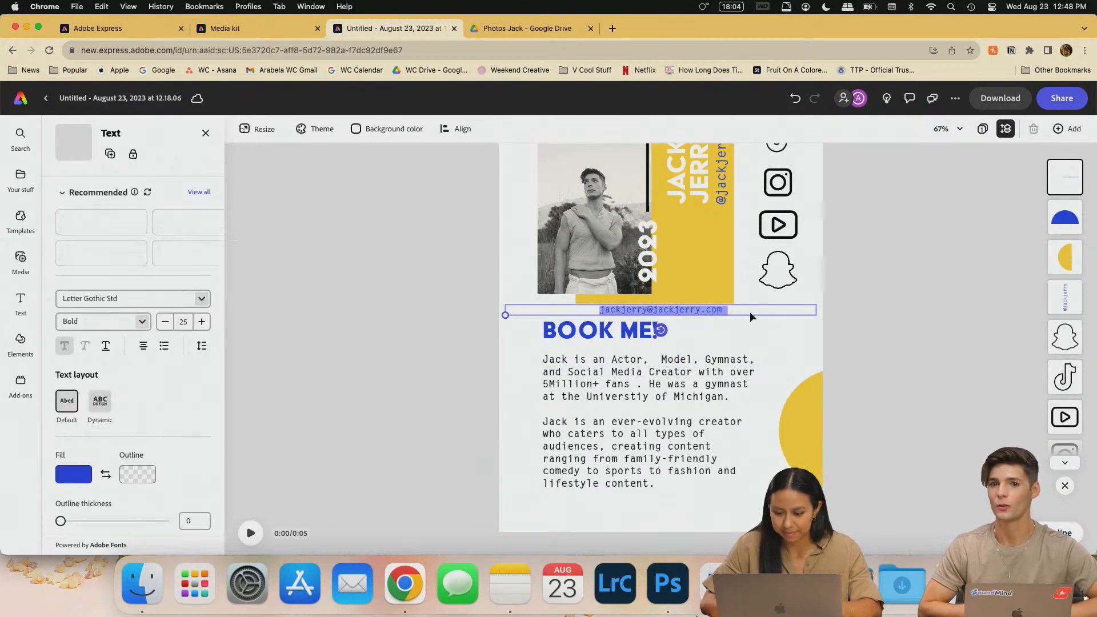
- Append the phone number and 'Los Angeles, CA' to the e-mail line, separated by x's
click(732, 310)
click(729, 310)
text(|)
text(x)
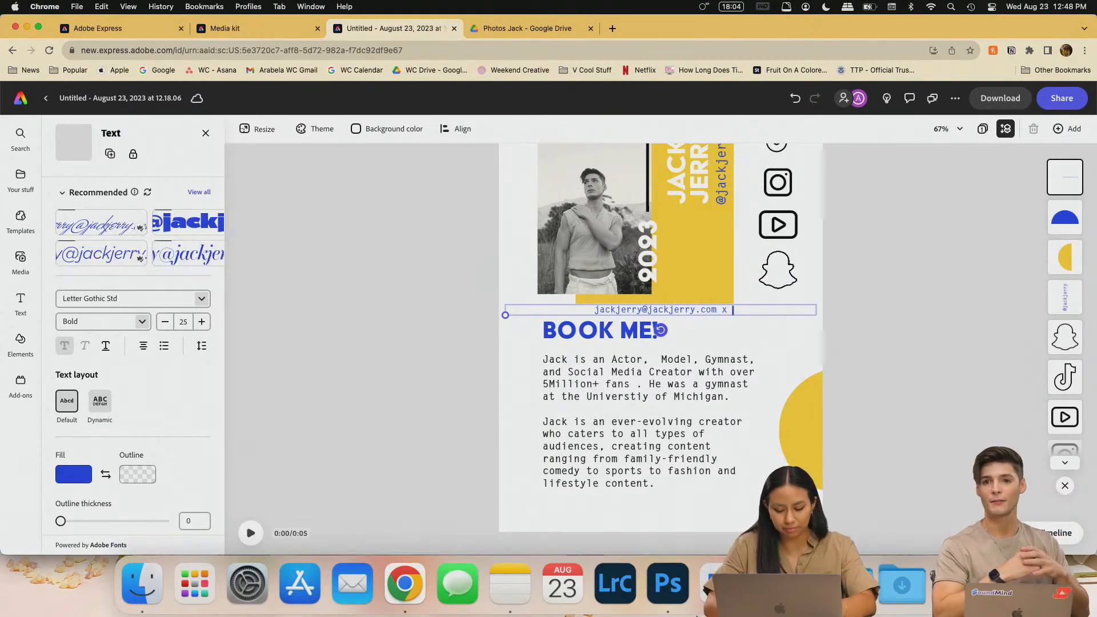
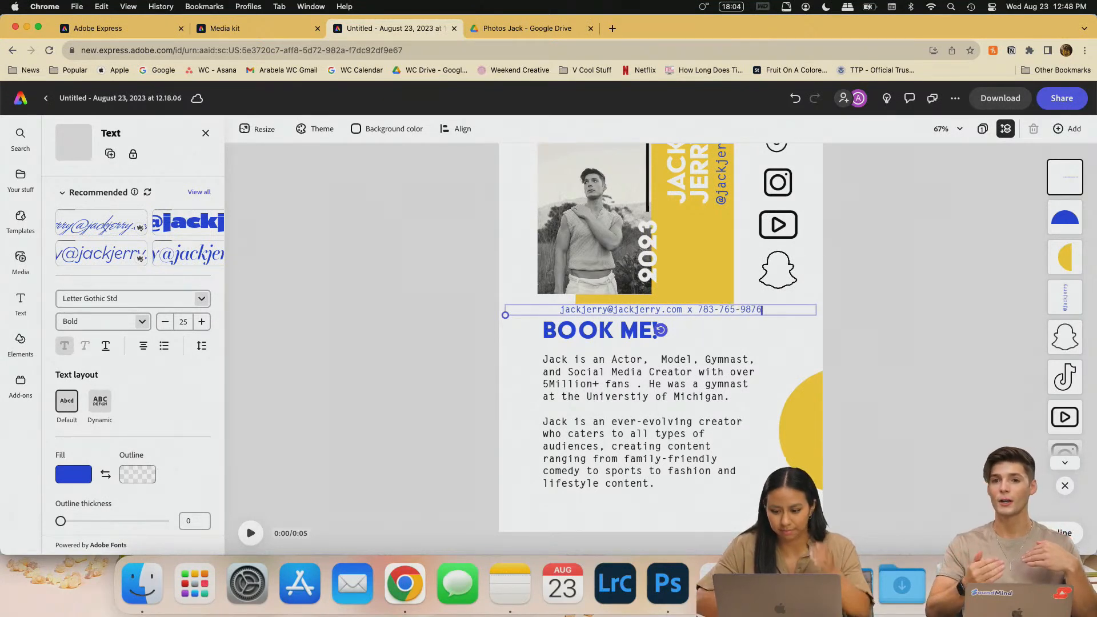
text( x)
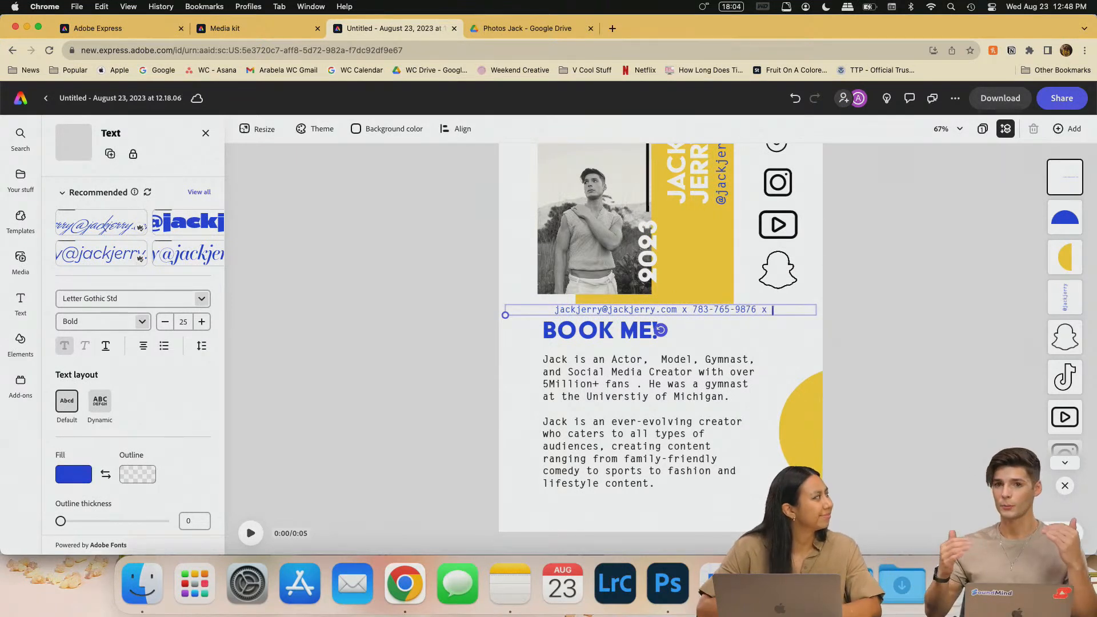
text( Los )
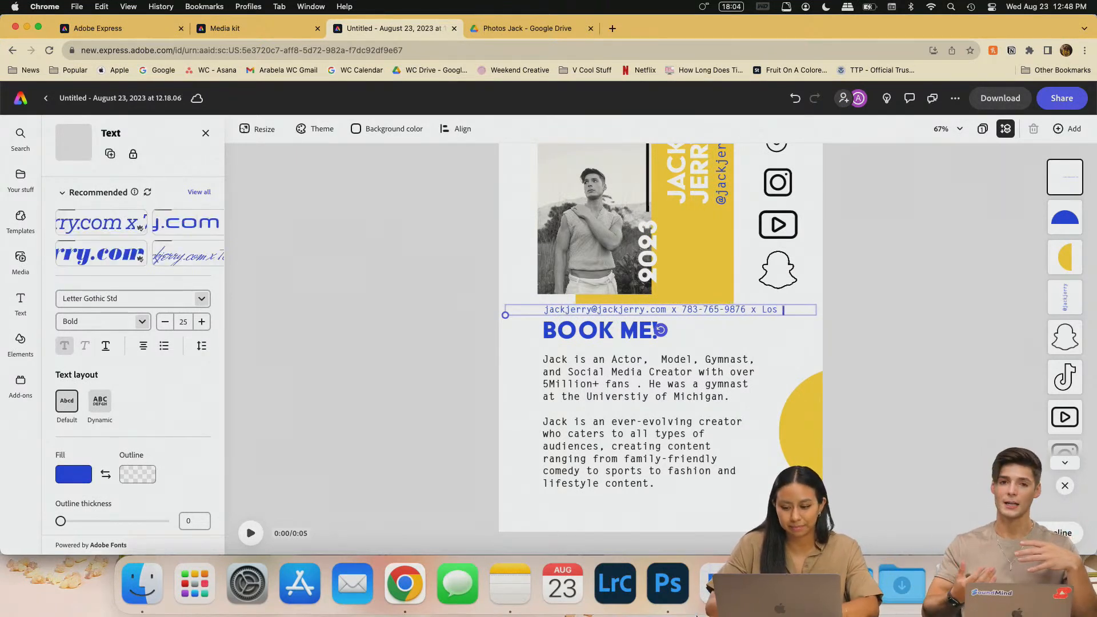
text(Angeles, CA)
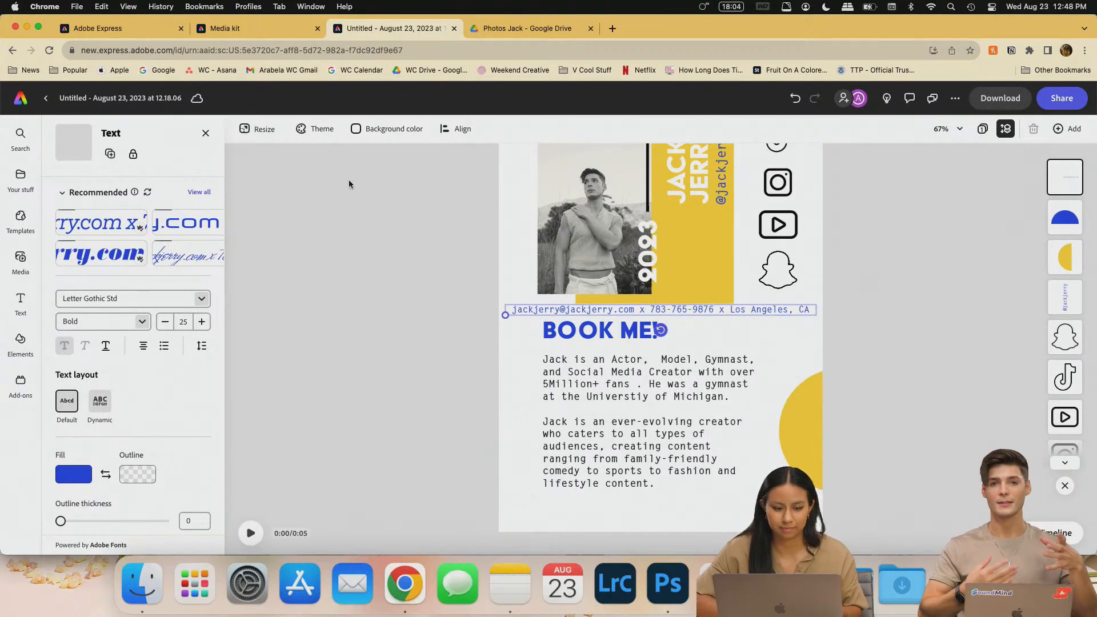
key(Escape)
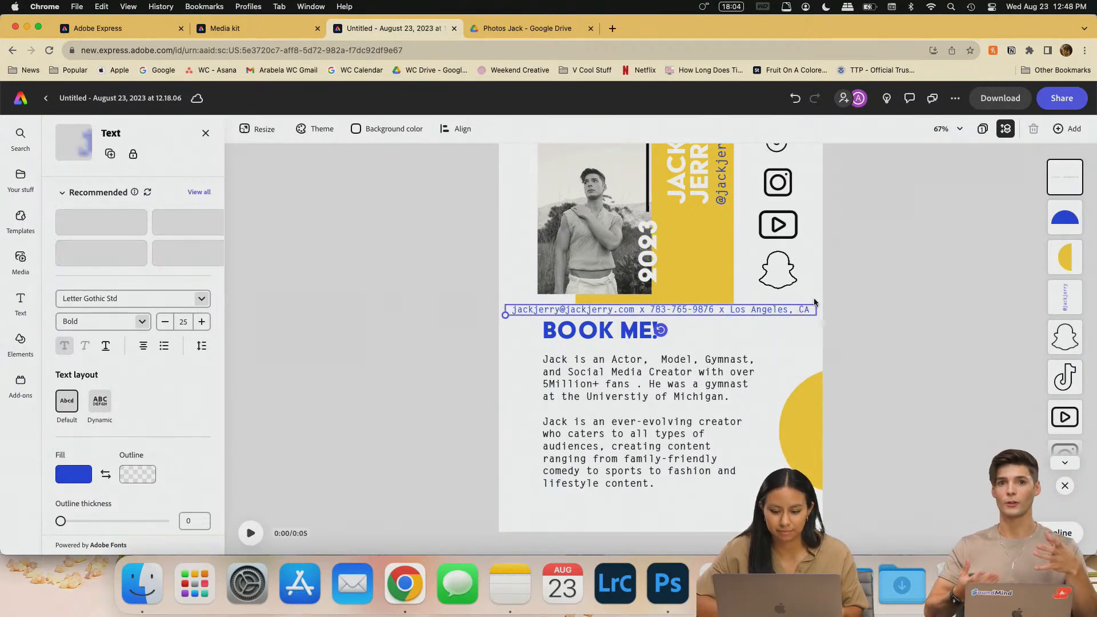
- Move the contact line to the poster bottom and delete its phone number
drag(779, 314, 778, 524)
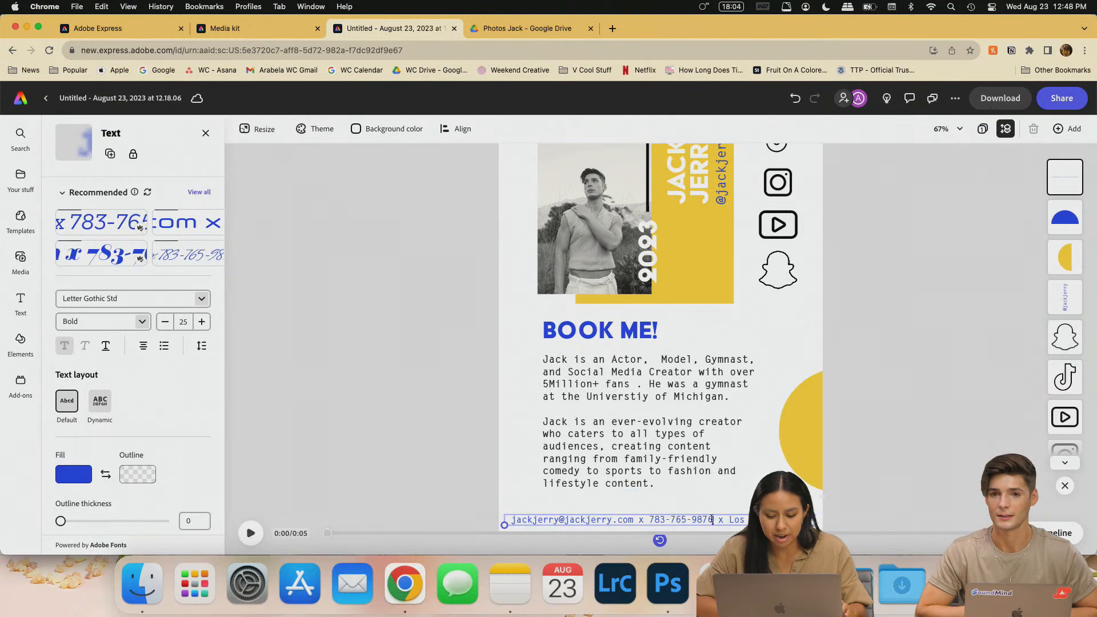
drag(713, 519, 636, 519)
key(BackSpace)
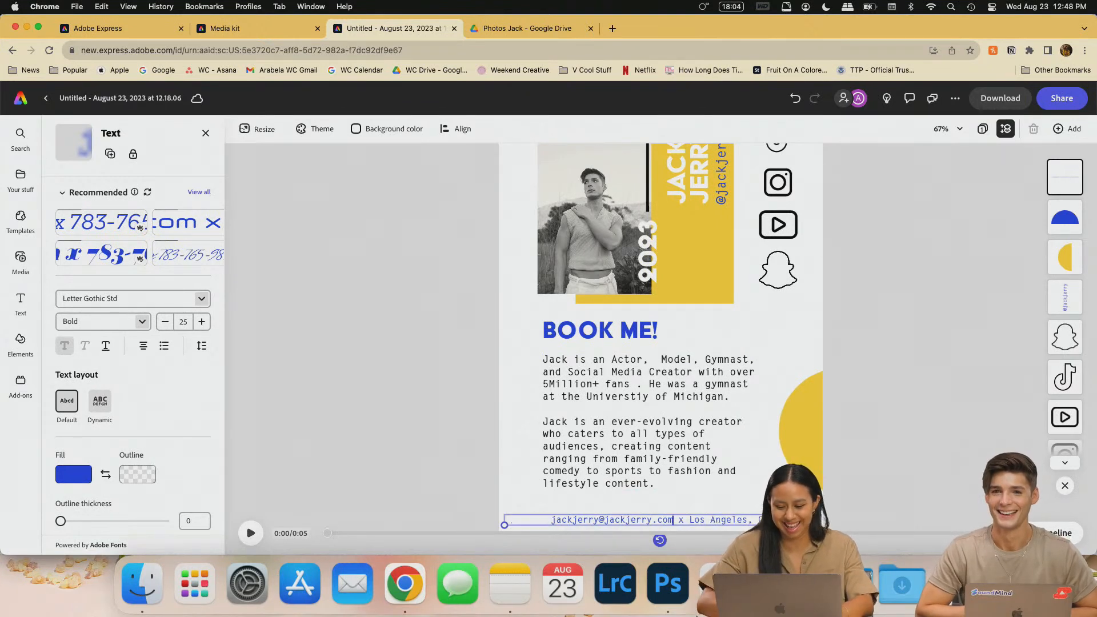
key(BackSpace)
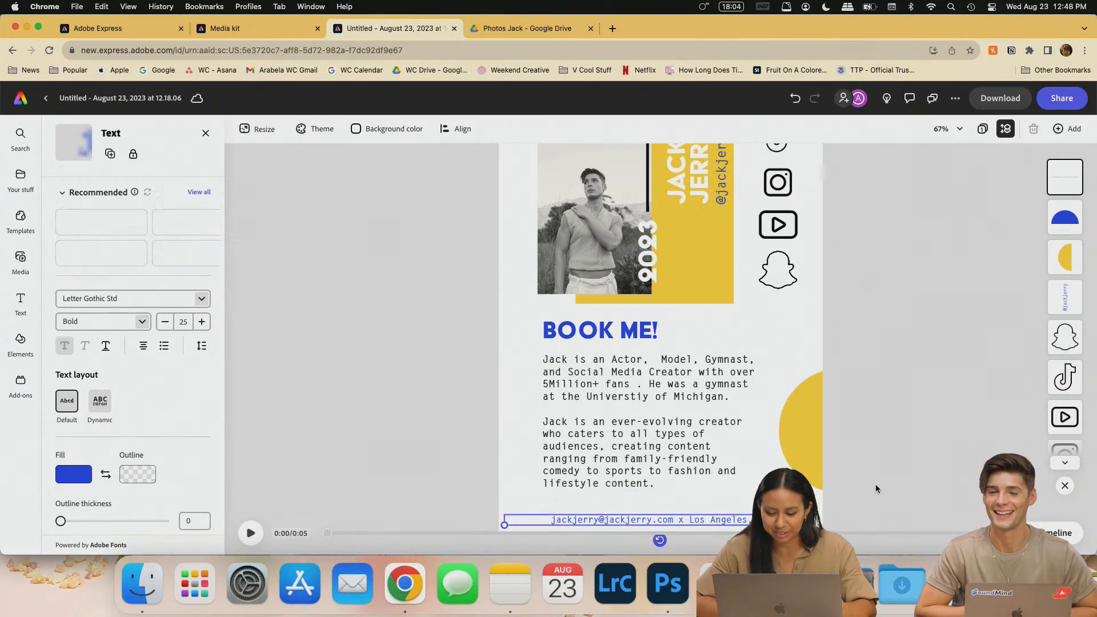
mouse_move(504, 523)
mouse_down()
mouse_move(526, 527)
mouse_move(508, 525)
mouse_up()
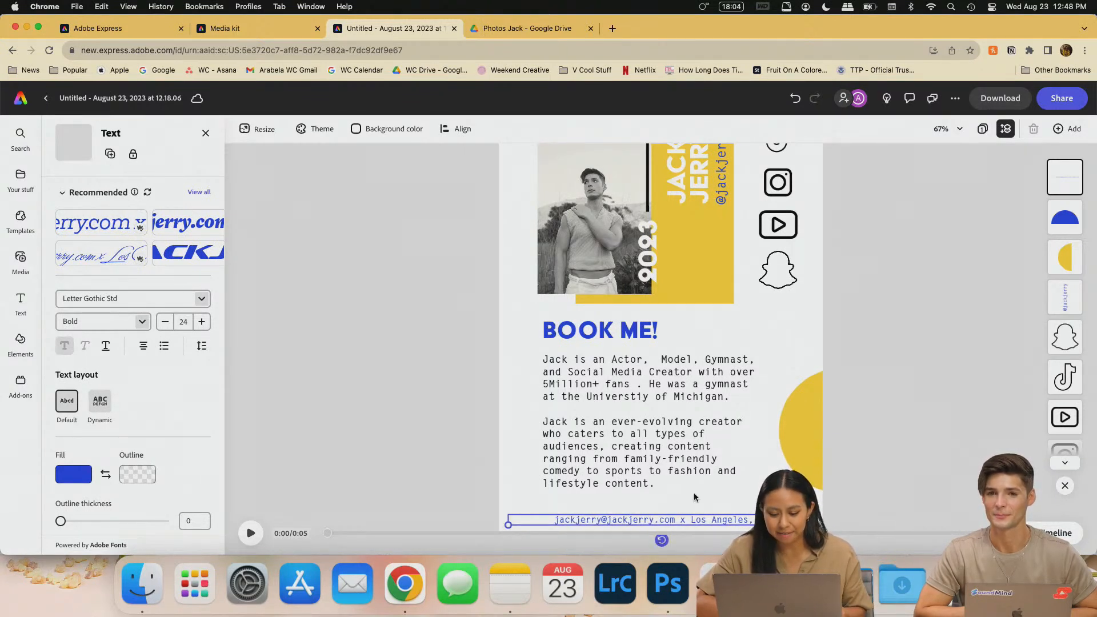
click(887, 400)
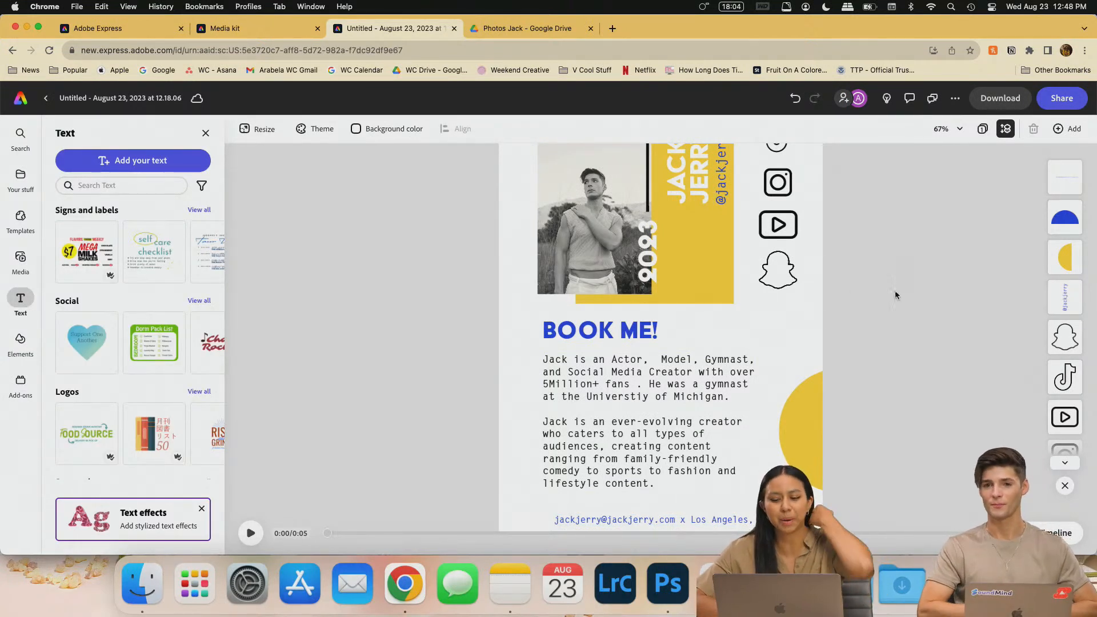
- Compare the Media kit follower counts, then add a new placeholder text box to the poster
scroll(716, 341, up, 2)
scroll(767, 340, up, 2)
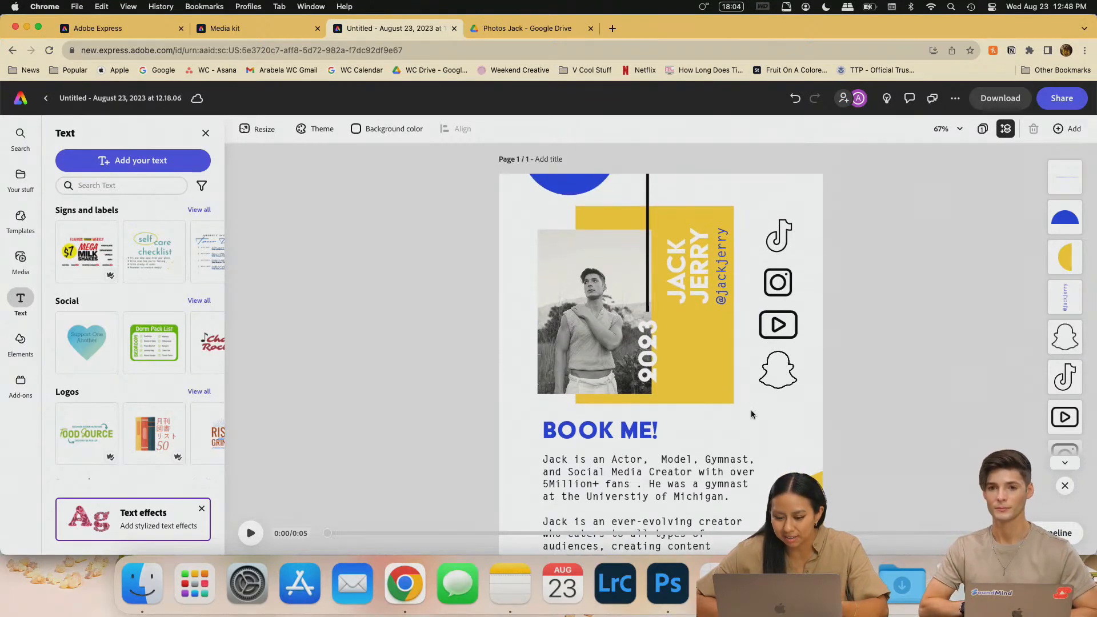
scroll(712, 426, down, 3)
scroll(665, 295, down, 2)
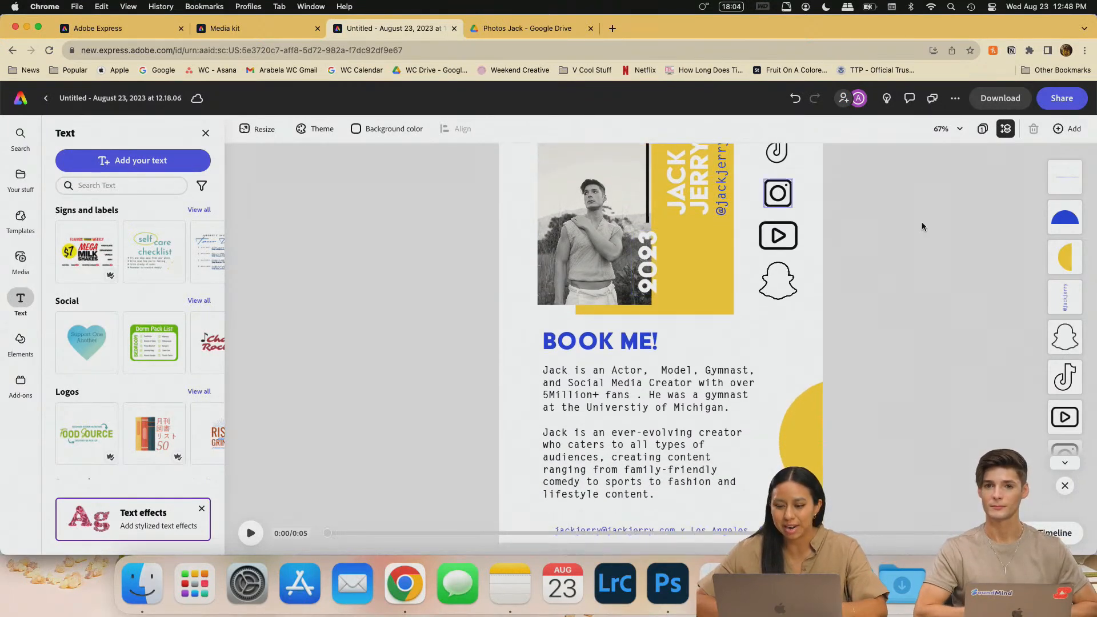
scroll(885, 360, up, 2)
click(257, 28)
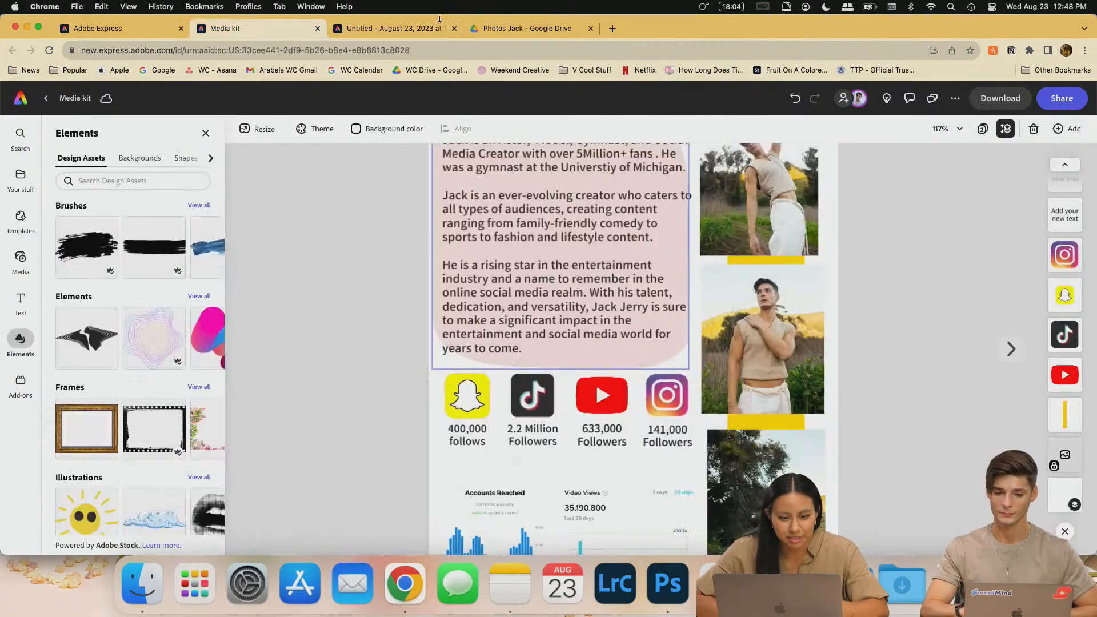
click(385, 30)
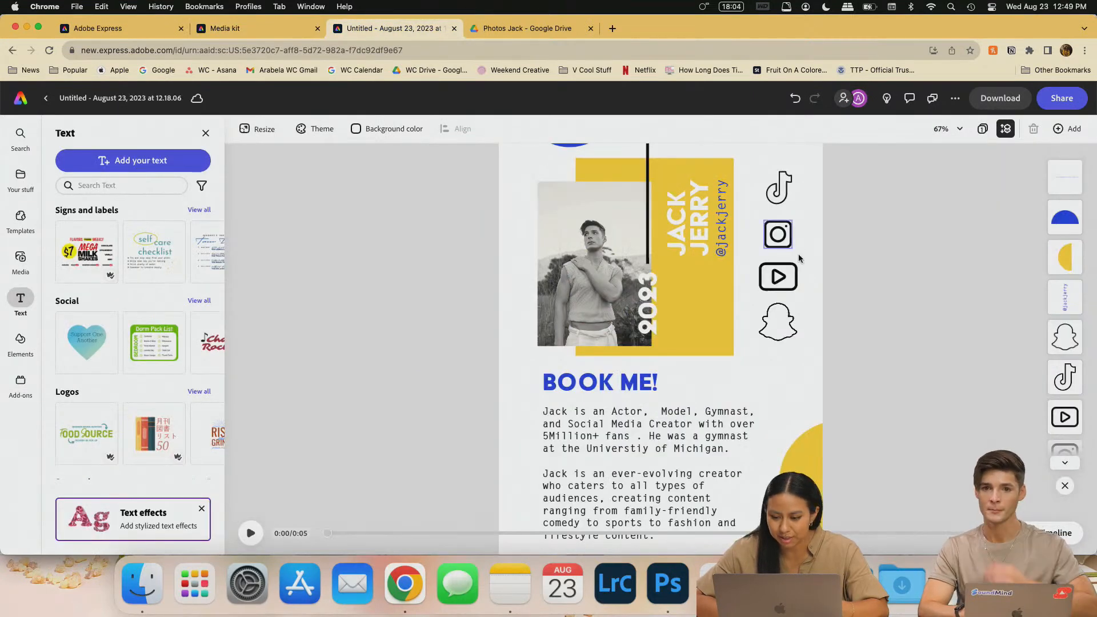
click(275, 26)
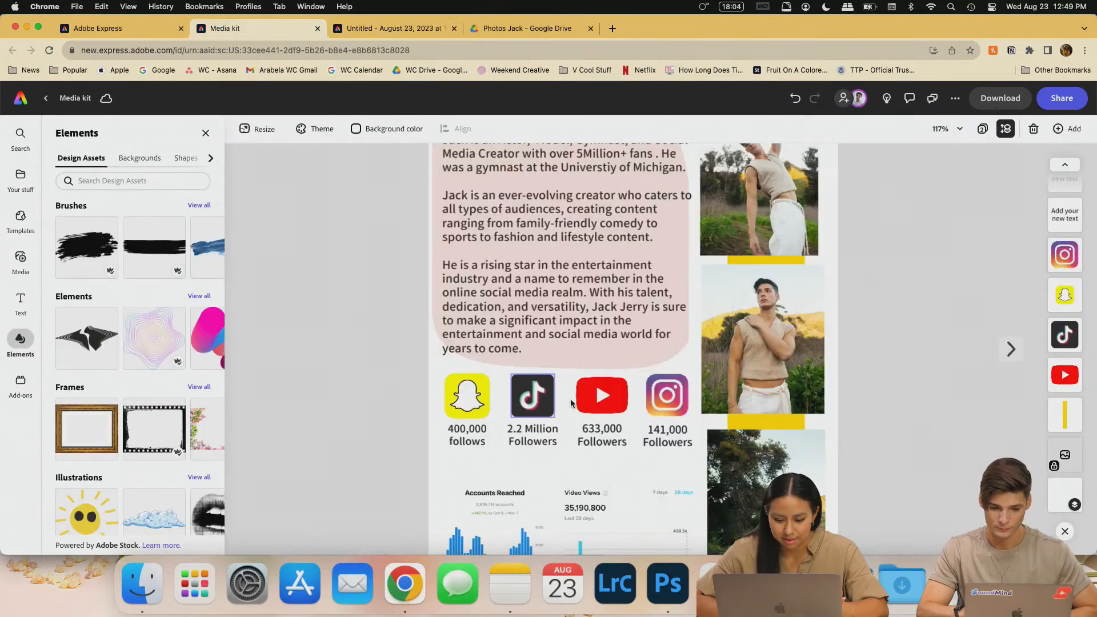
click(389, 28)
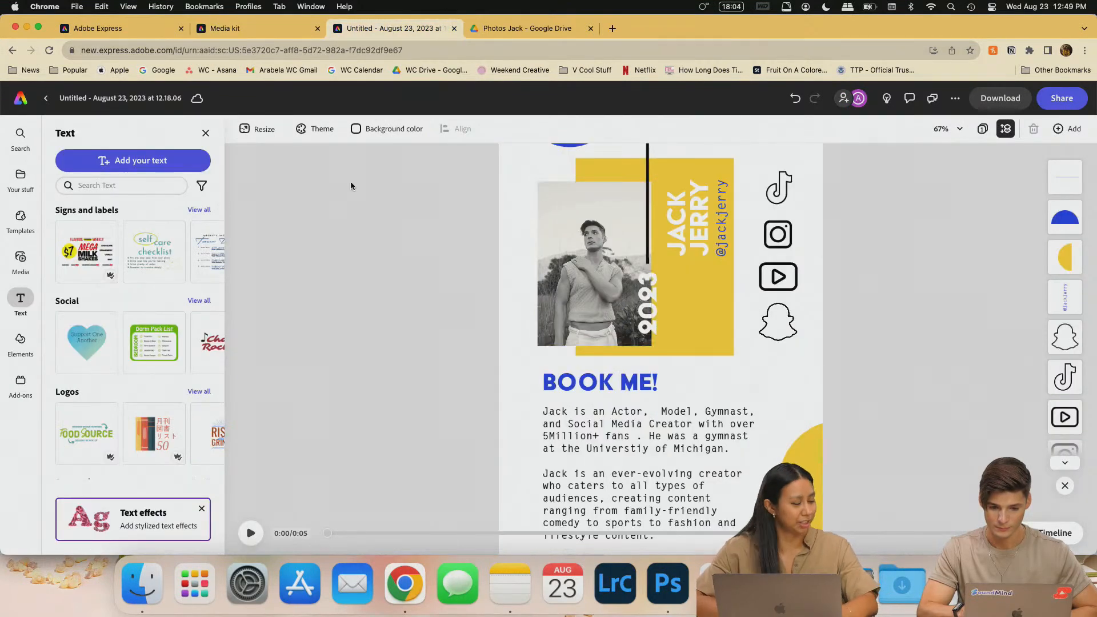
click(129, 166)
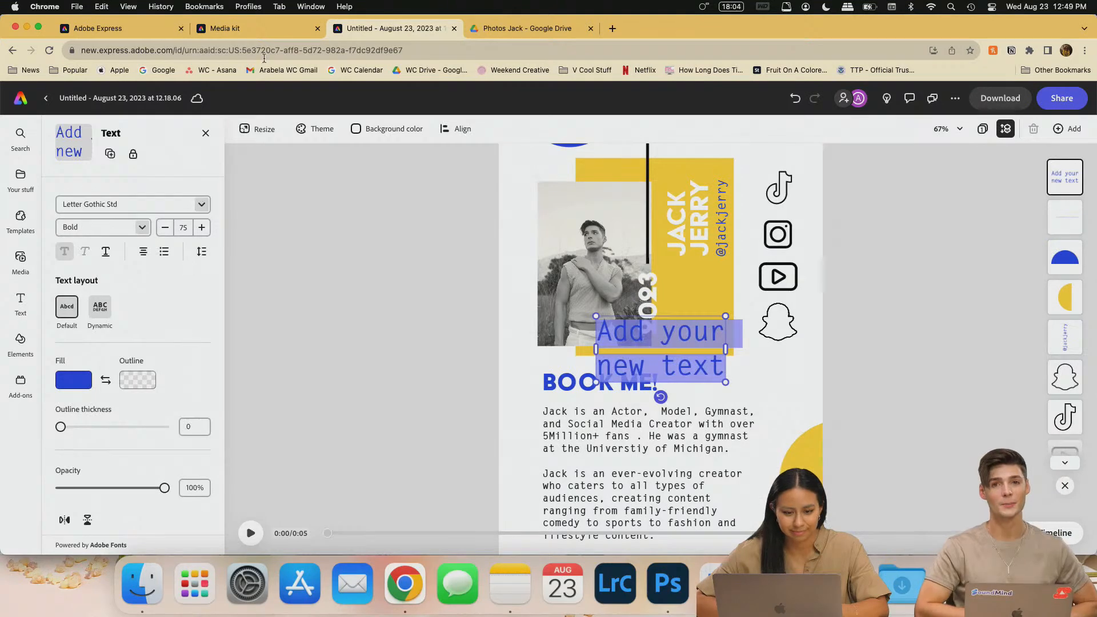
- Replace the placeholder text with '2.2 Million Followers'
click(269, 29)
click(407, 28)
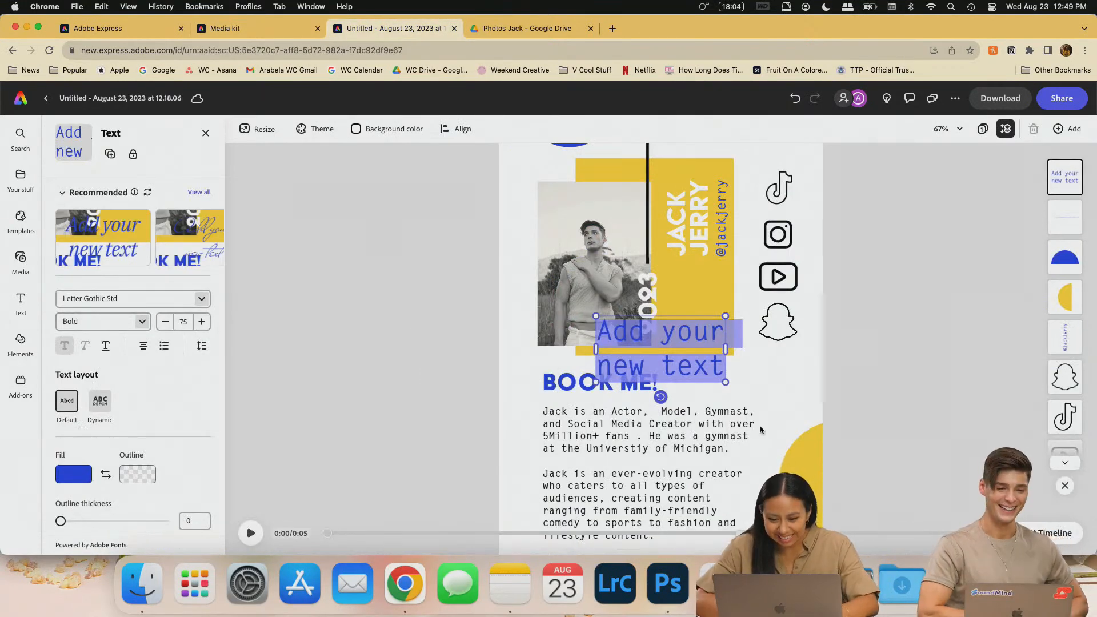
triple_click(668, 368)
key(super+a)
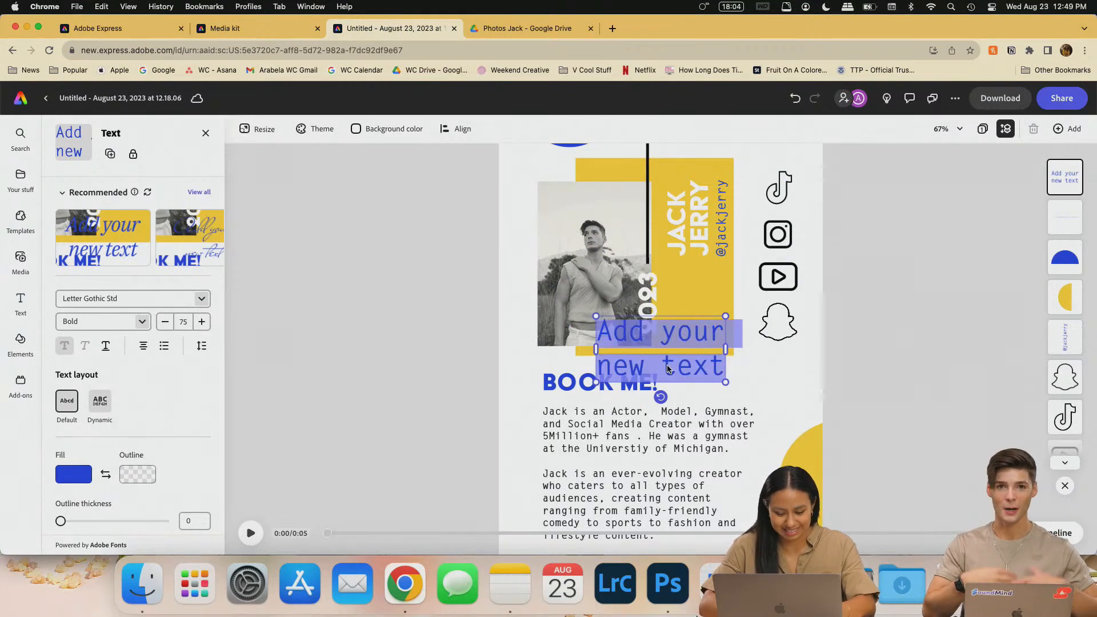
text(2.2M)
key(BackSpace)
text(Mi)
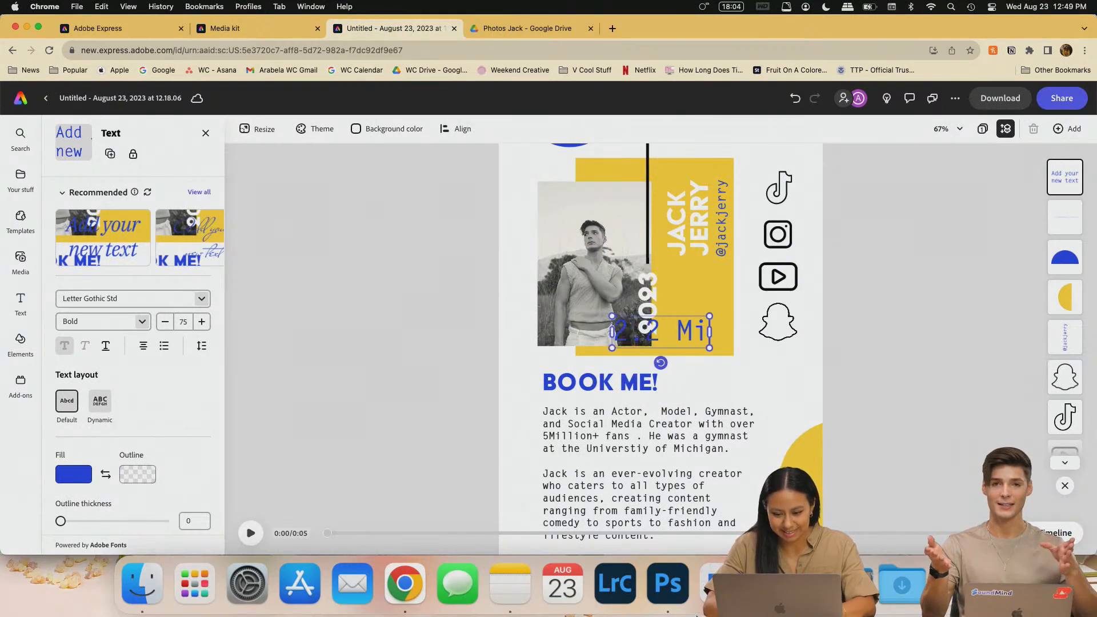
text(ll)
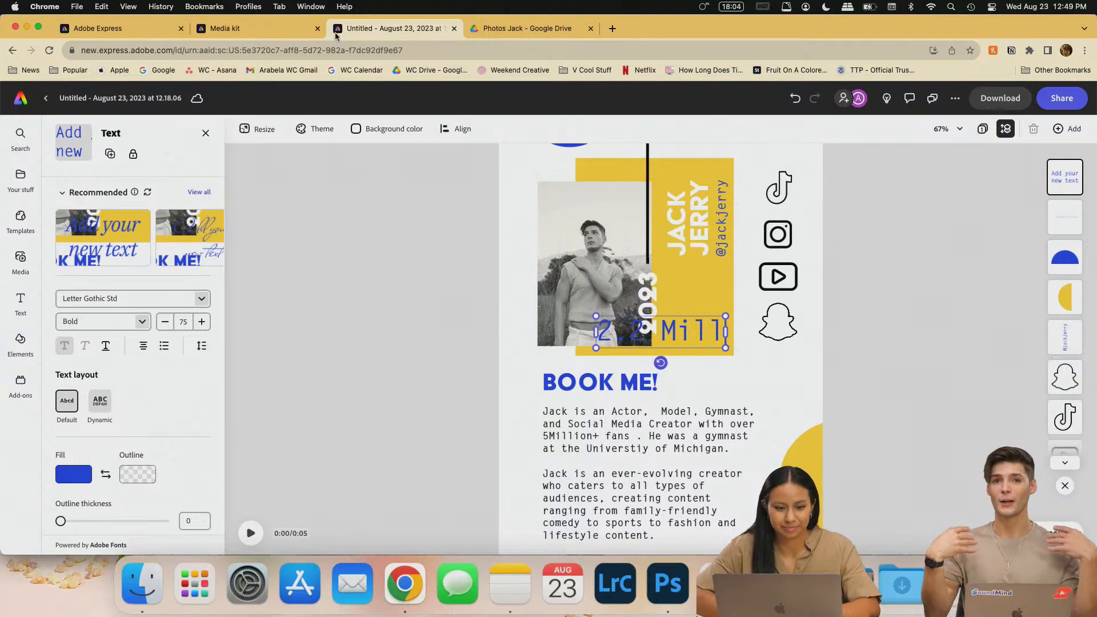
click(294, 32)
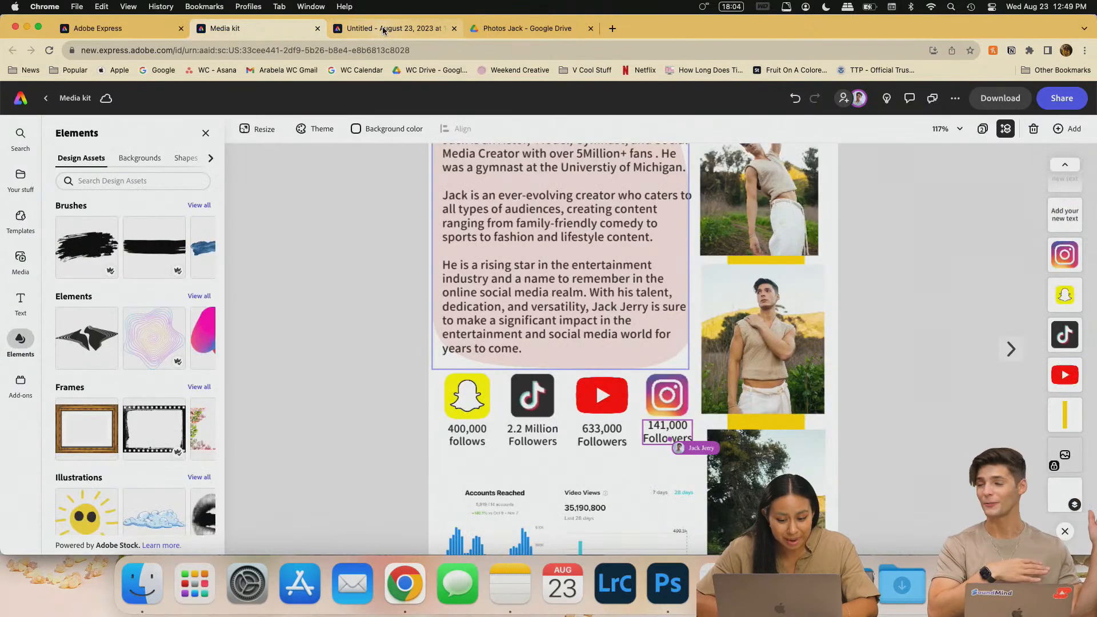
click(384, 29)
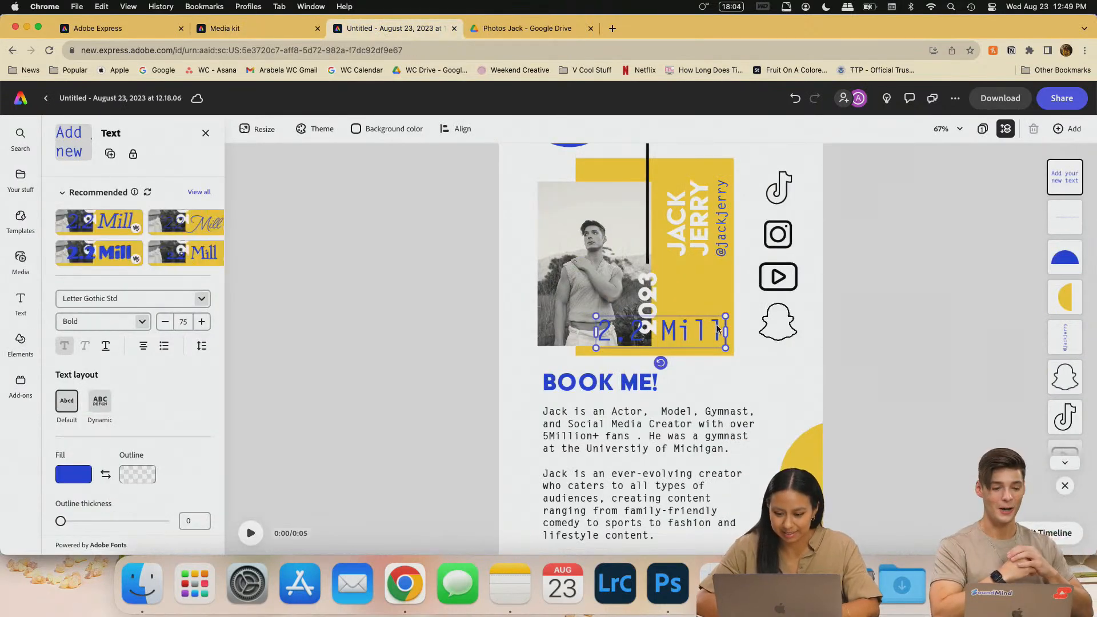
text(ion Followers)
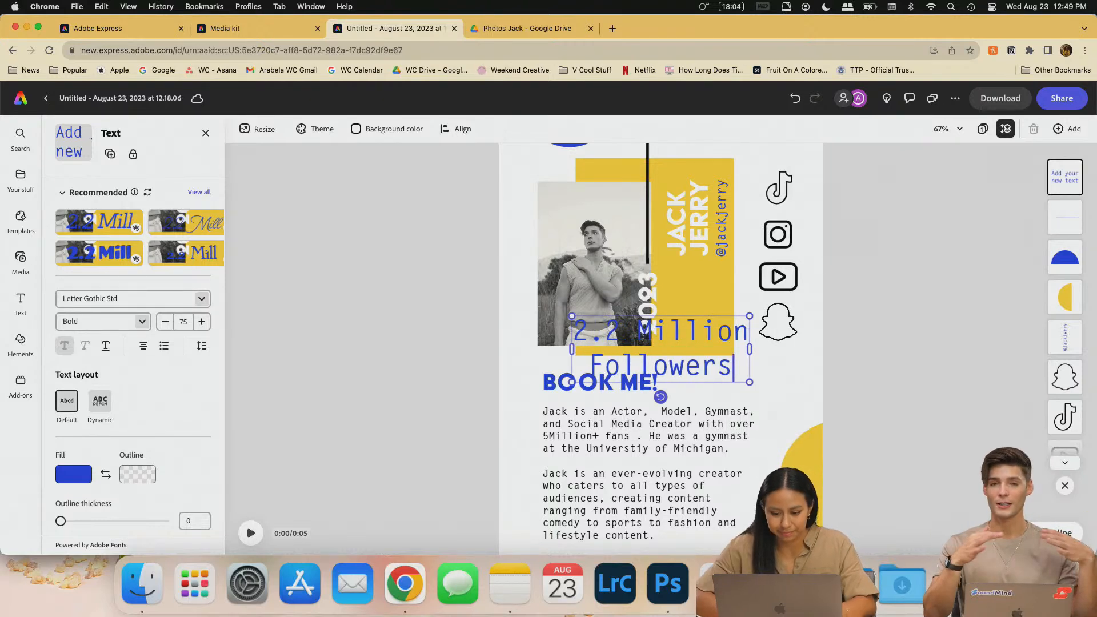
- Set the follower text to size 30 and move it beside the TikTok icon
key(super+a)
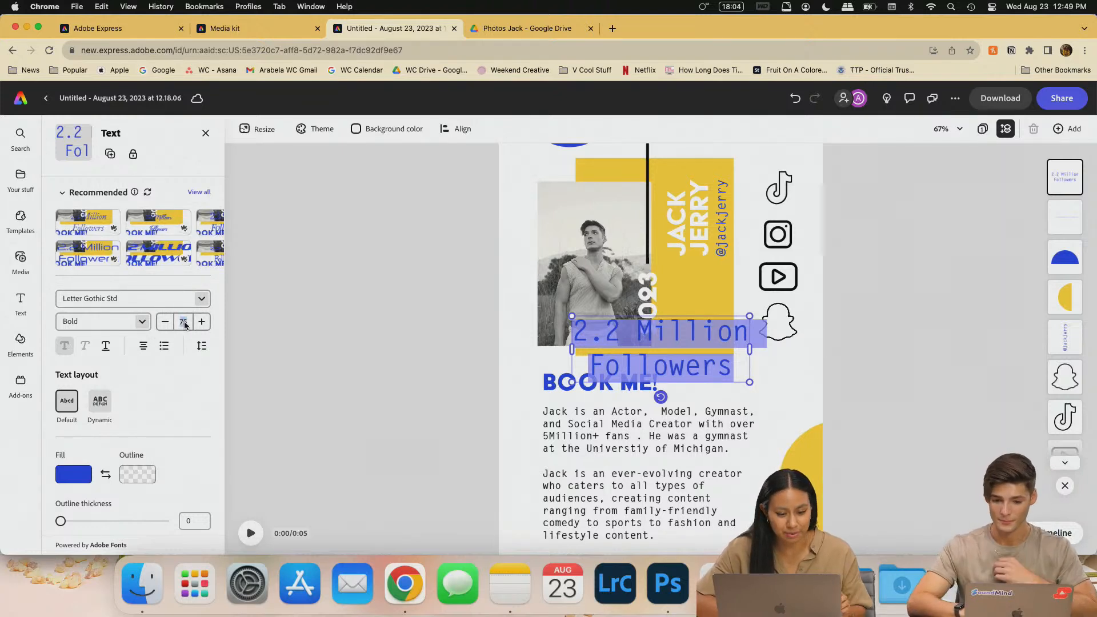
text(30)
key(Return)
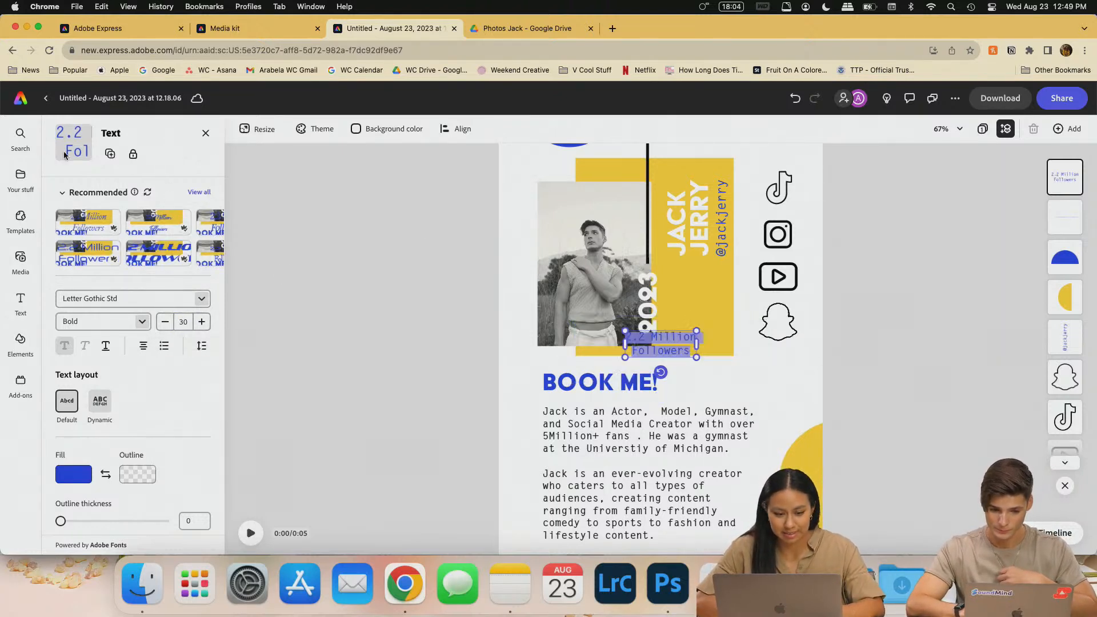
drag(675, 347, 789, 214)
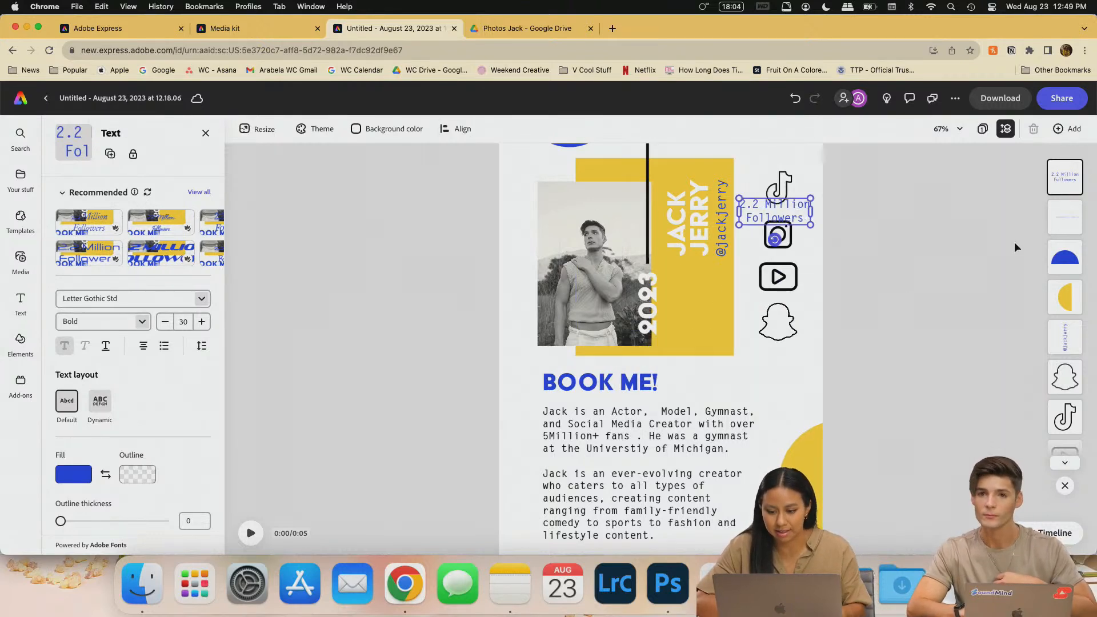
- Shrink the follower text down to font size 15
click(165, 321)
click(165, 321)
click(165, 321)
click(164, 322)
click(164, 322)
click(164, 322)
click(164, 321)
click(165, 321)
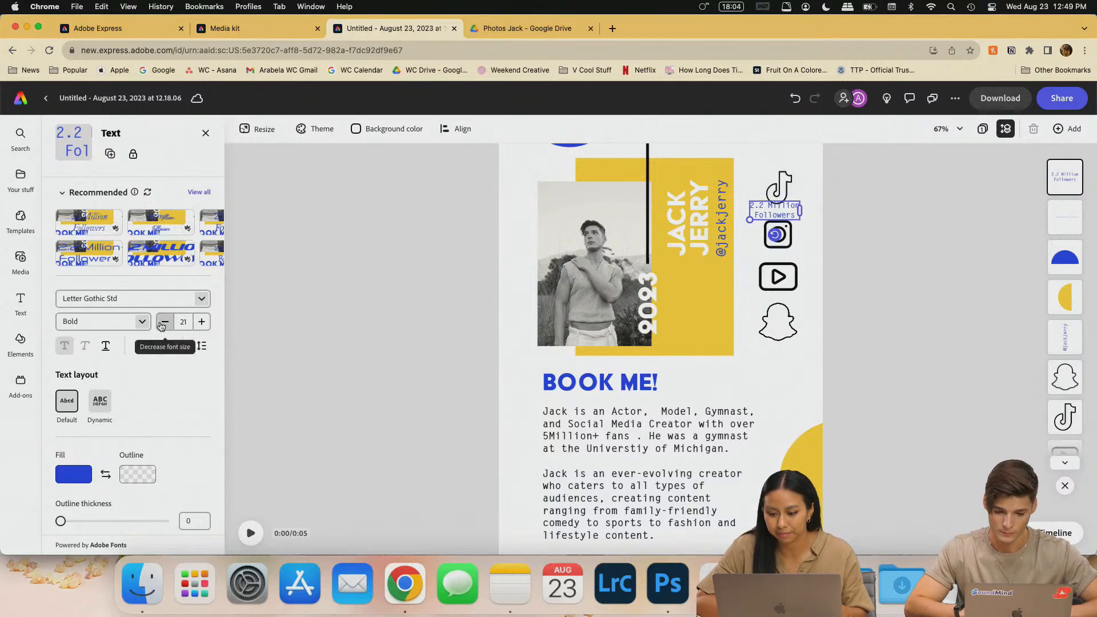
click(163, 323)
click(163, 323)
click(163, 323)
click(163, 323)
click(163, 324)
click(162, 323)
click(163, 324)
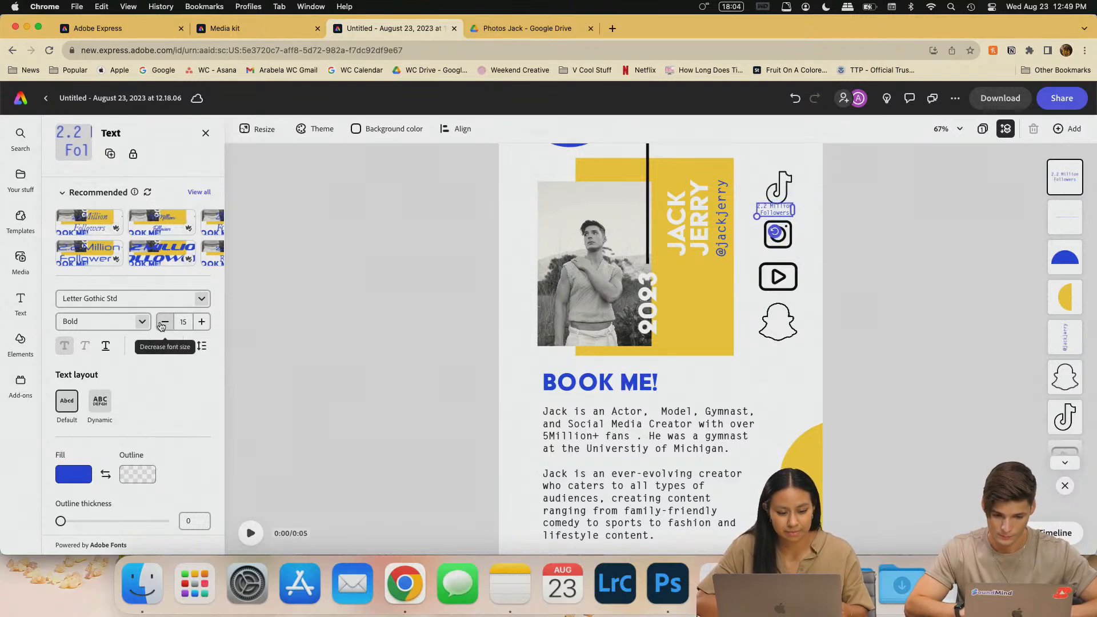
click(821, 232)
click(776, 178)
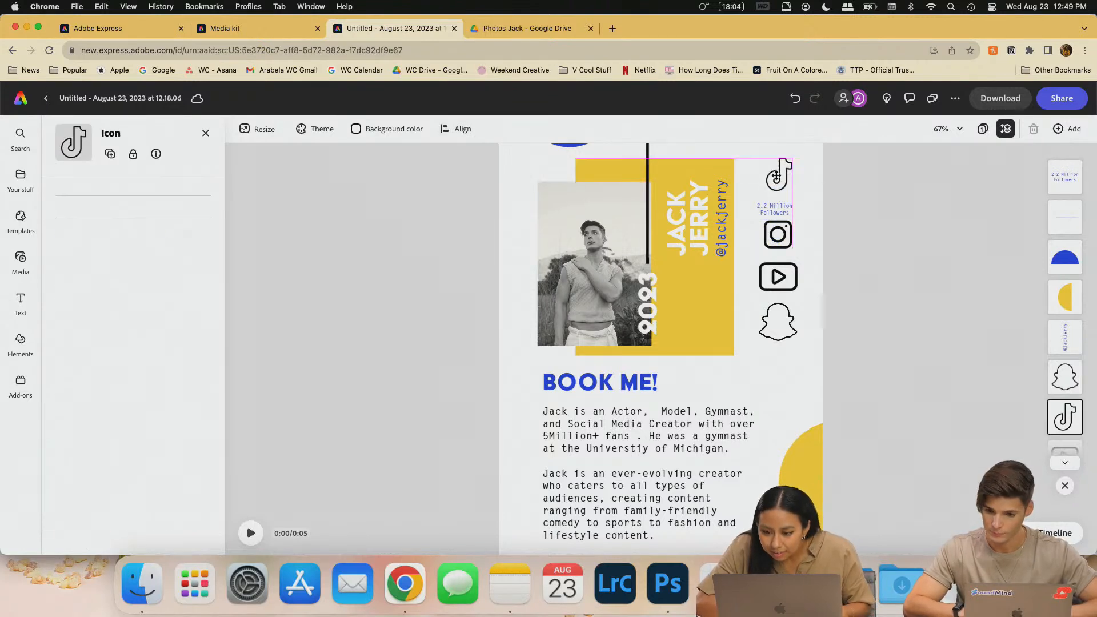
- Centre the '2.2 Million Followers' text under the TikTok icon
scroll(895, 209, up, 3)
scroll(896, 209, up, 2)
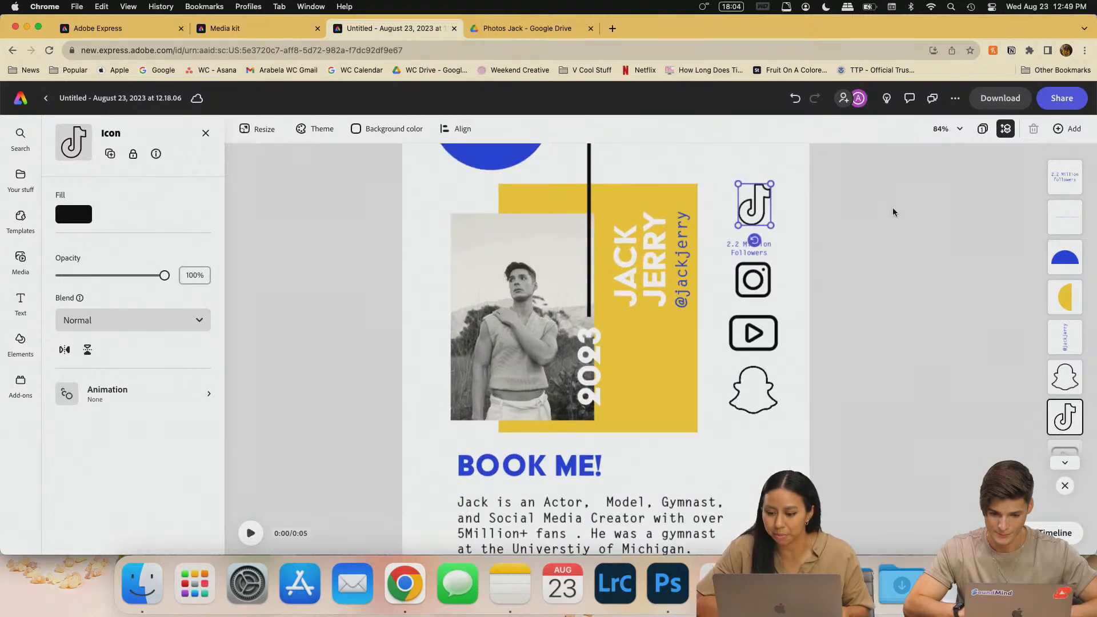
scroll(818, 265, up, 3)
click(737, 245)
drag(738, 240, 734, 247)
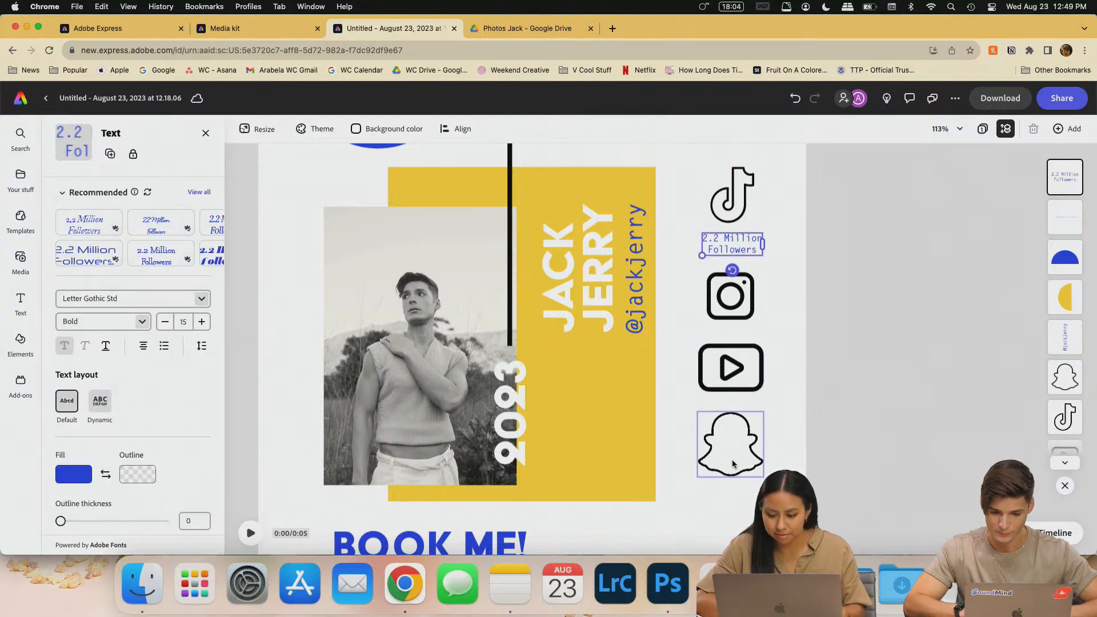
click(769, 207)
click(739, 250)
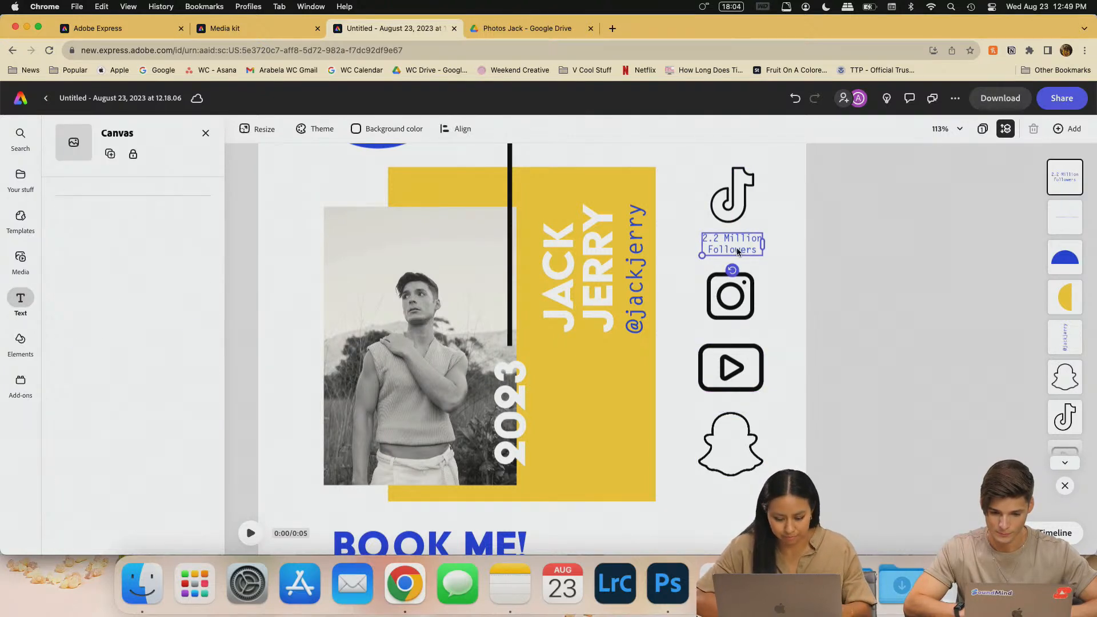
- Duplicate the label under the Instagram icon and move the Snapchat and YouTube icons lower
click(110, 154)
drag(757, 260, 737, 341)
drag(734, 467, 731, 519)
mouse_move(732, 390)
mouse_down()
mouse_move(731, 422)
mouse_move(737, 394)
mouse_up()
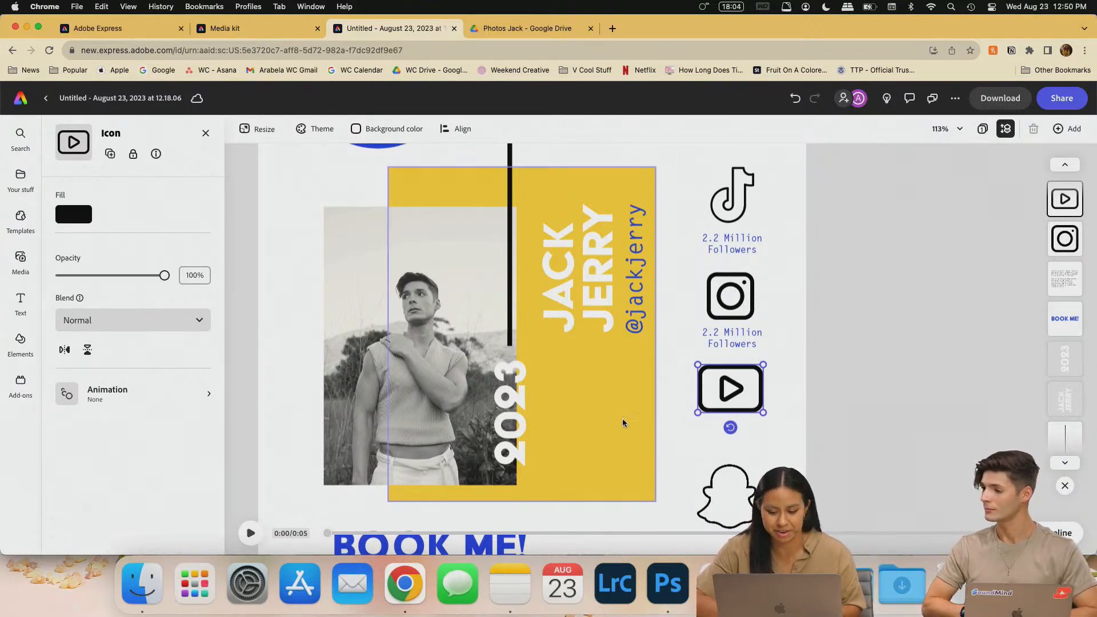
- Nudge the follower text under Instagram slightly lower
click(753, 341)
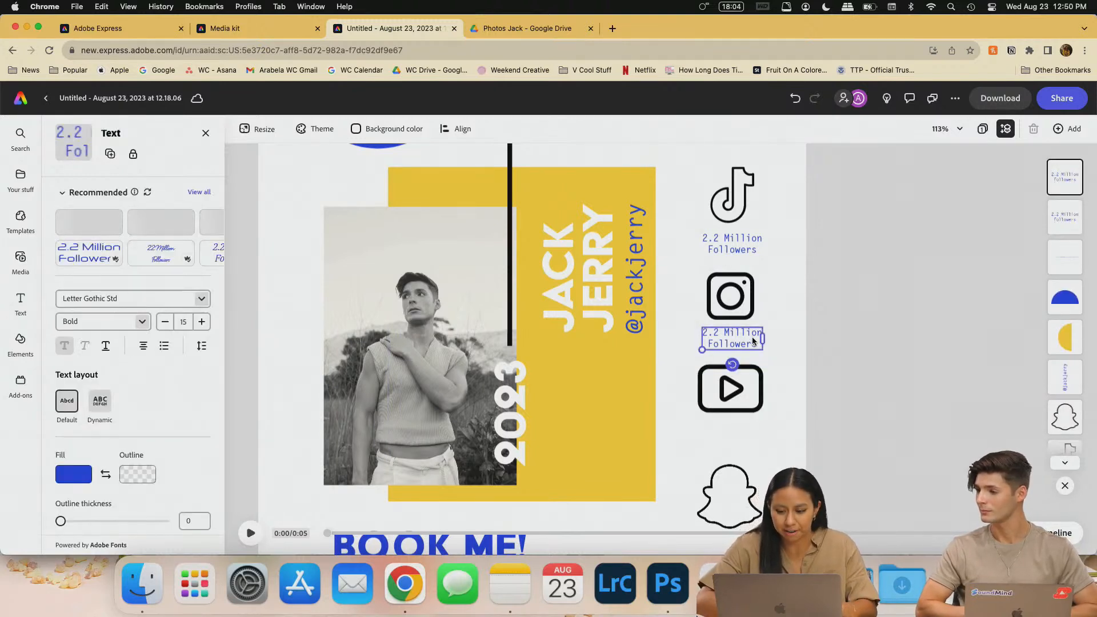
click(855, 293)
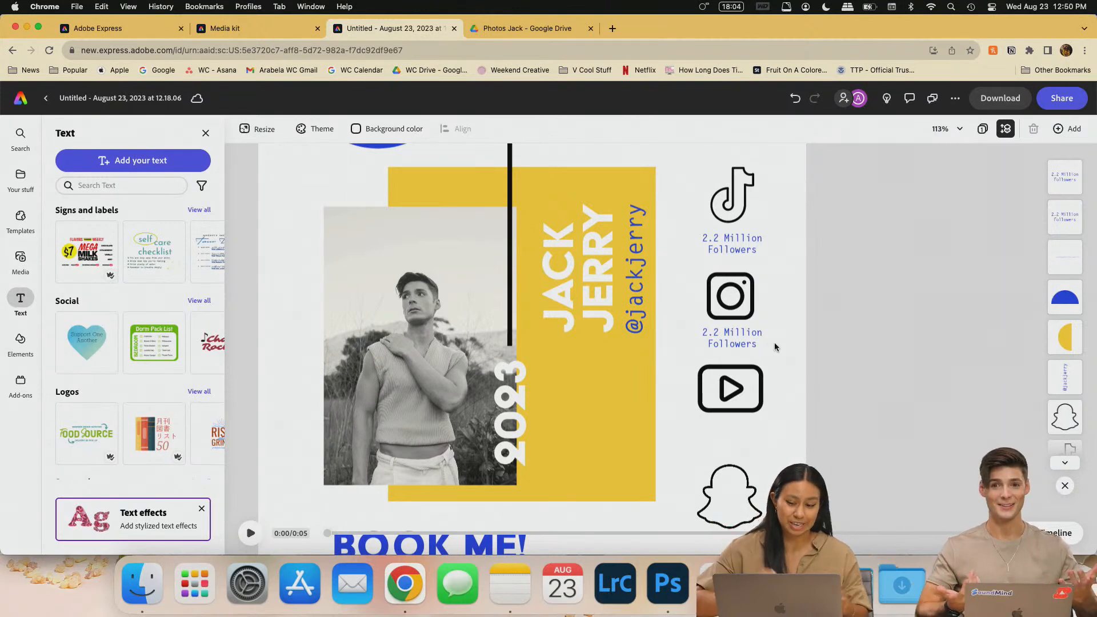
click(738, 337)
scroll(742, 331, down, 2)
drag(745, 306, 744, 311)
click(896, 318)
- Realign the YouTube icon in the column beneath the Instagram label
drag(742, 368, 733, 370)
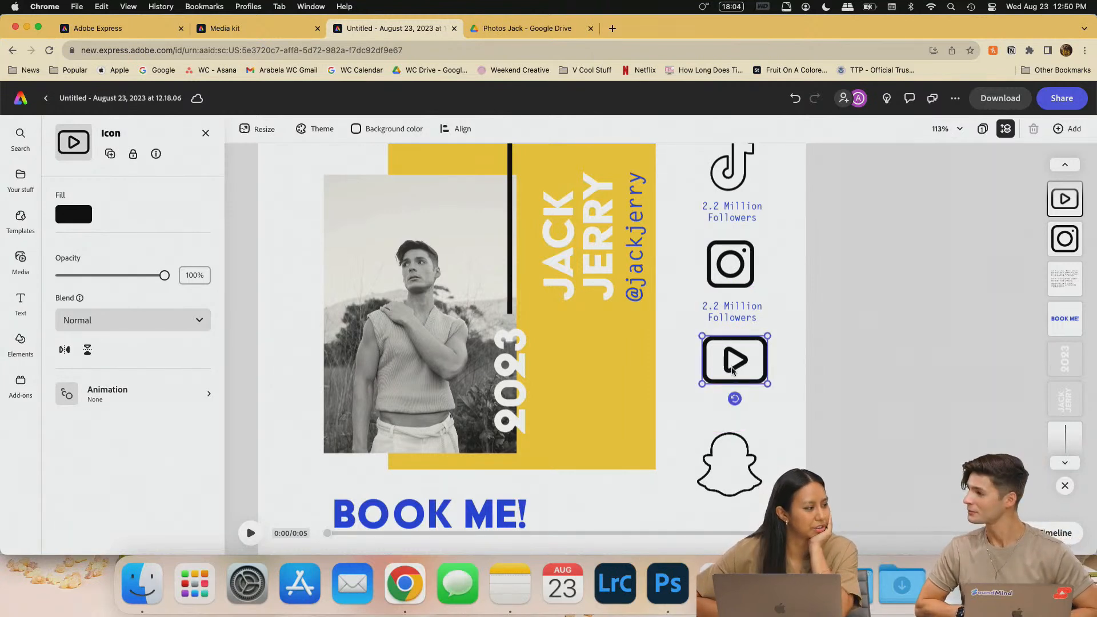
click(877, 325)
drag(754, 370, 753, 373)
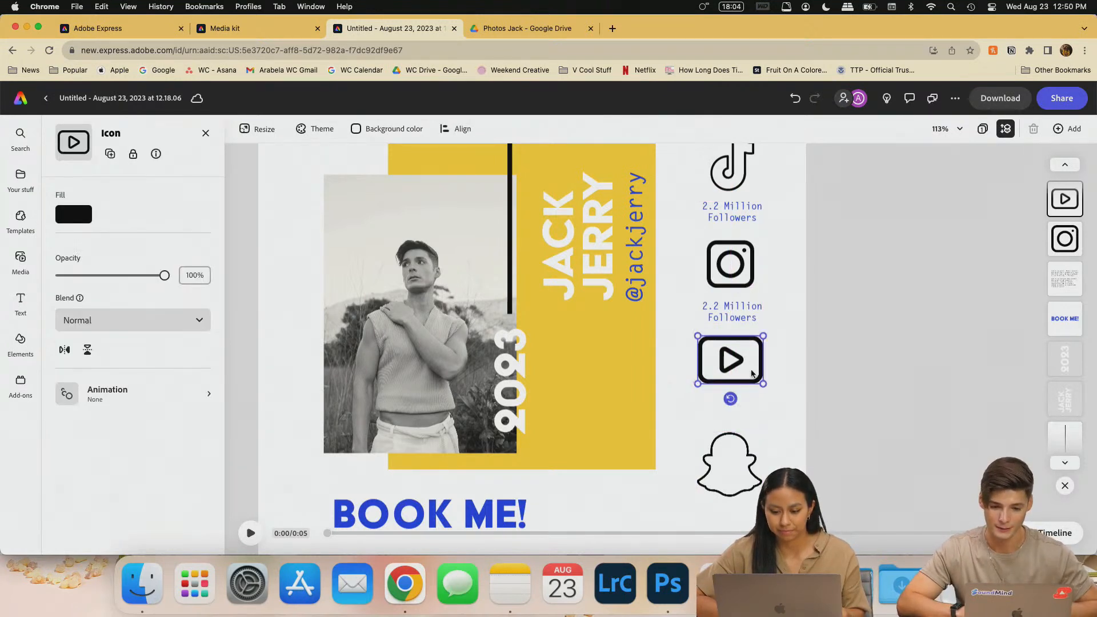
click(837, 367)
click(724, 309)
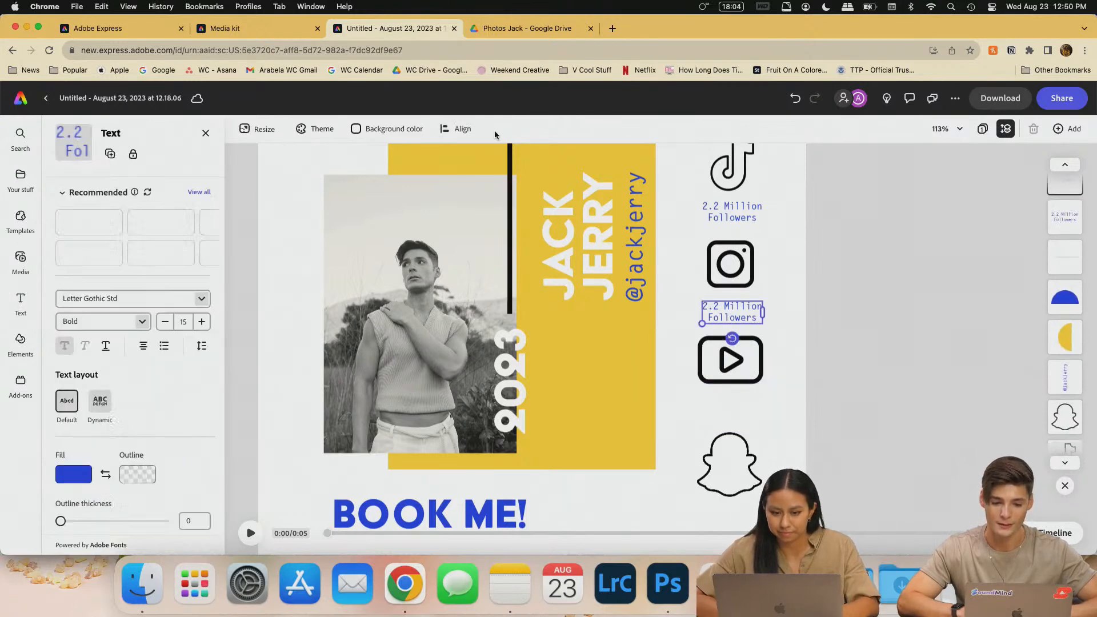
click(298, 28)
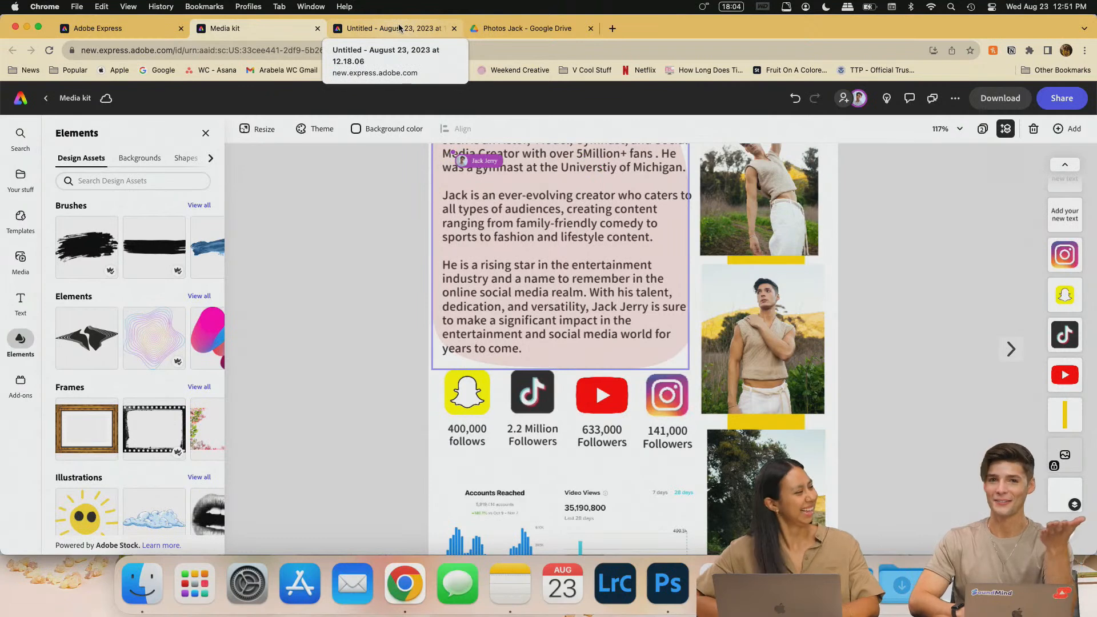
- Change the follower text under Instagram to '141,000 Followers'
click(399, 28)
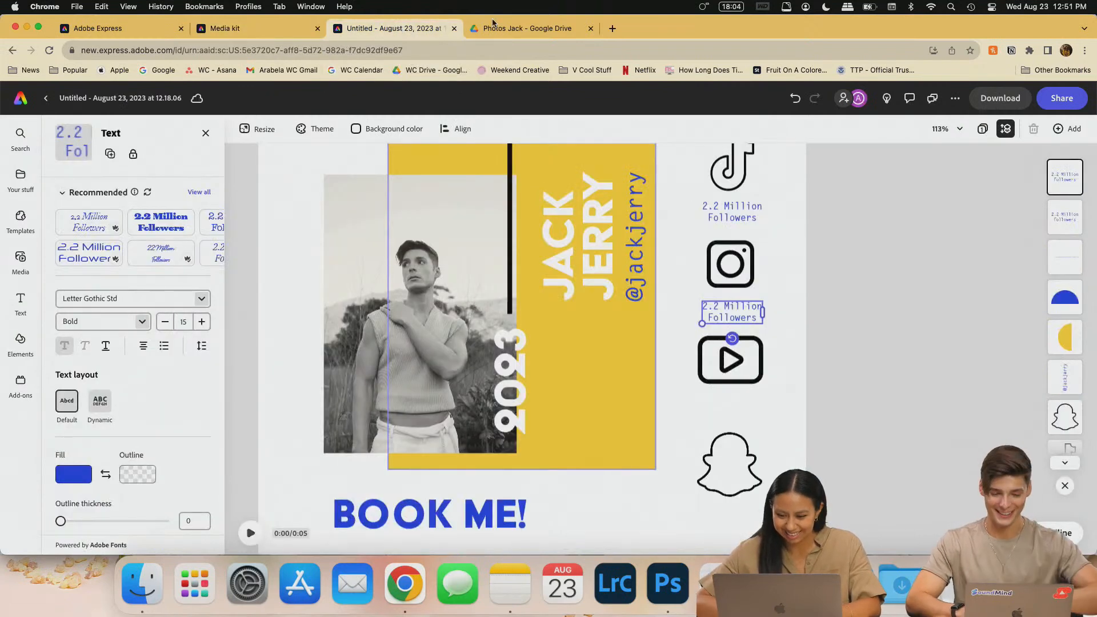
double_click(717, 304)
key(BackSpace)
key(BackSpace)
key(BackSpace)
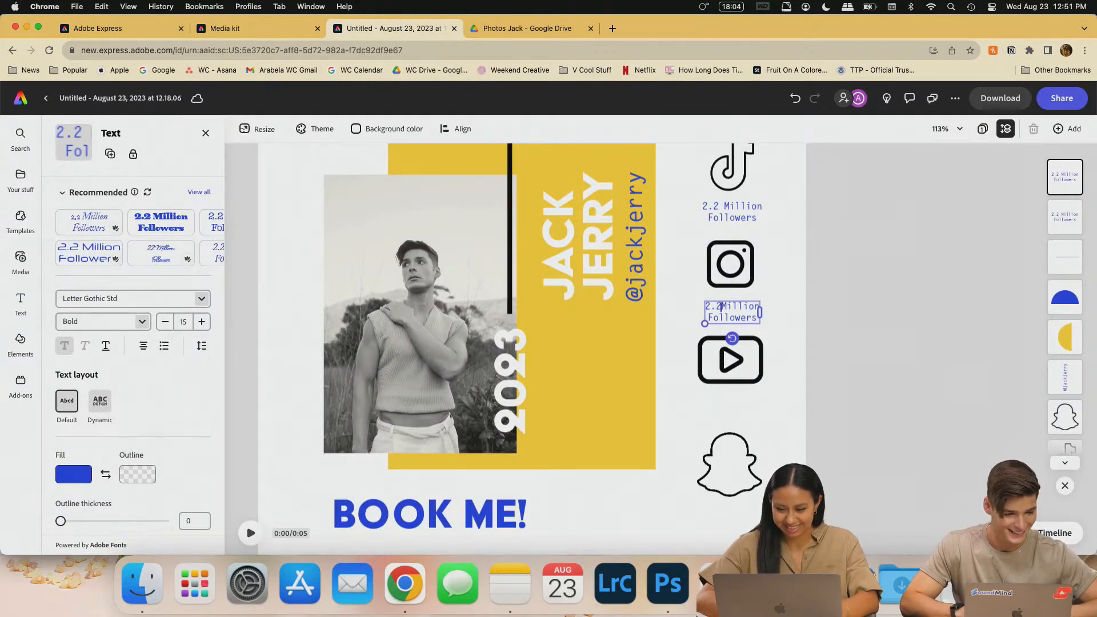
text(1.4)
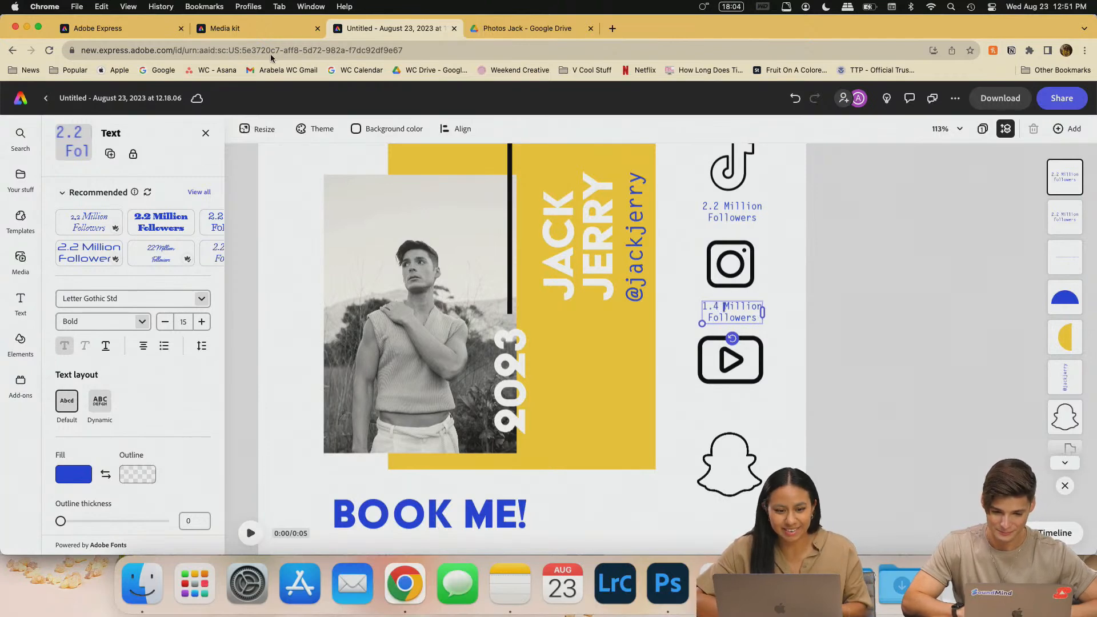
click(263, 30)
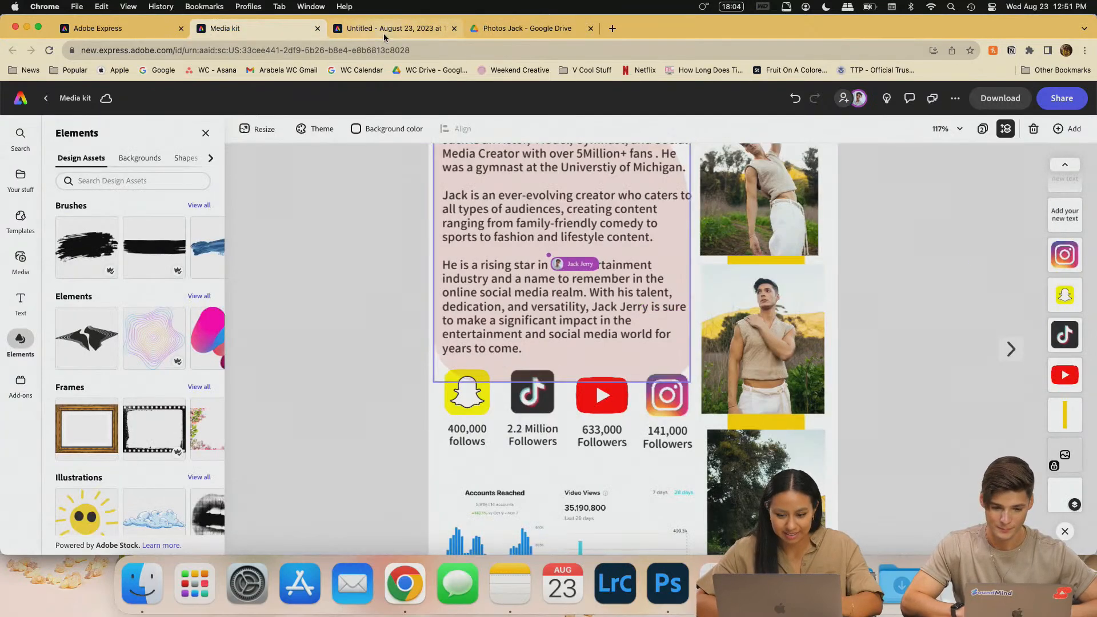
click(388, 29)
key(Escape)
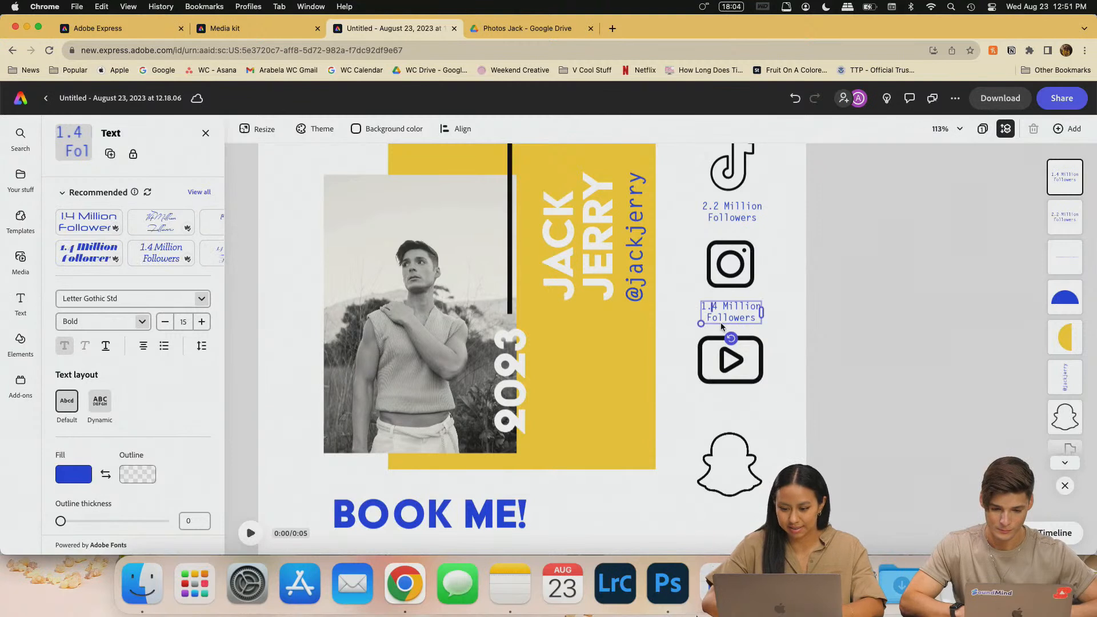
key(BackSpace)
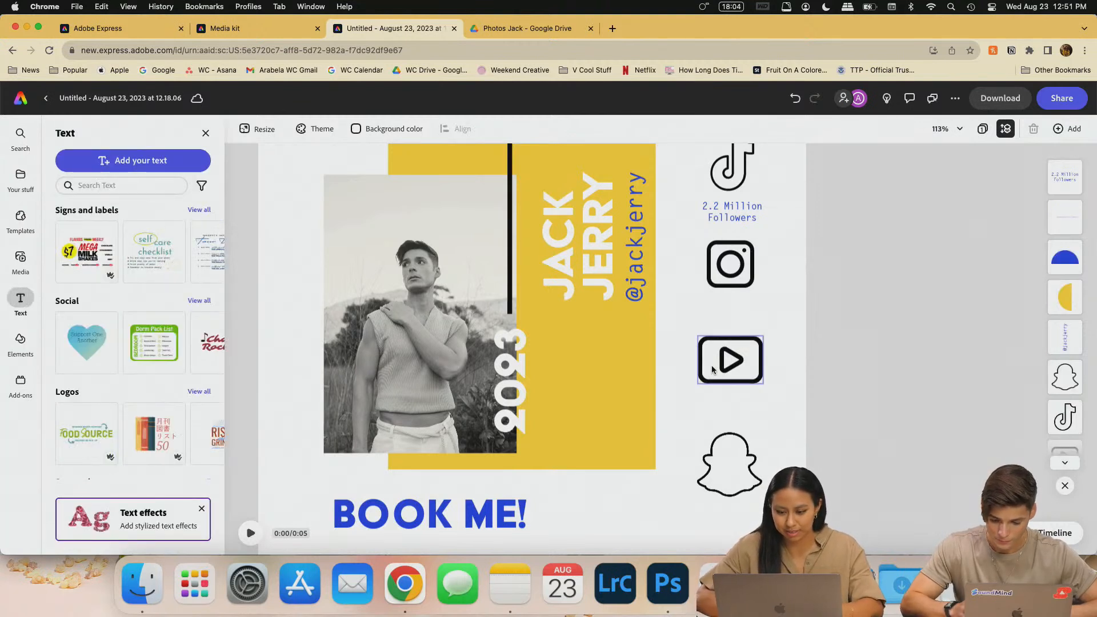
key(super+z)
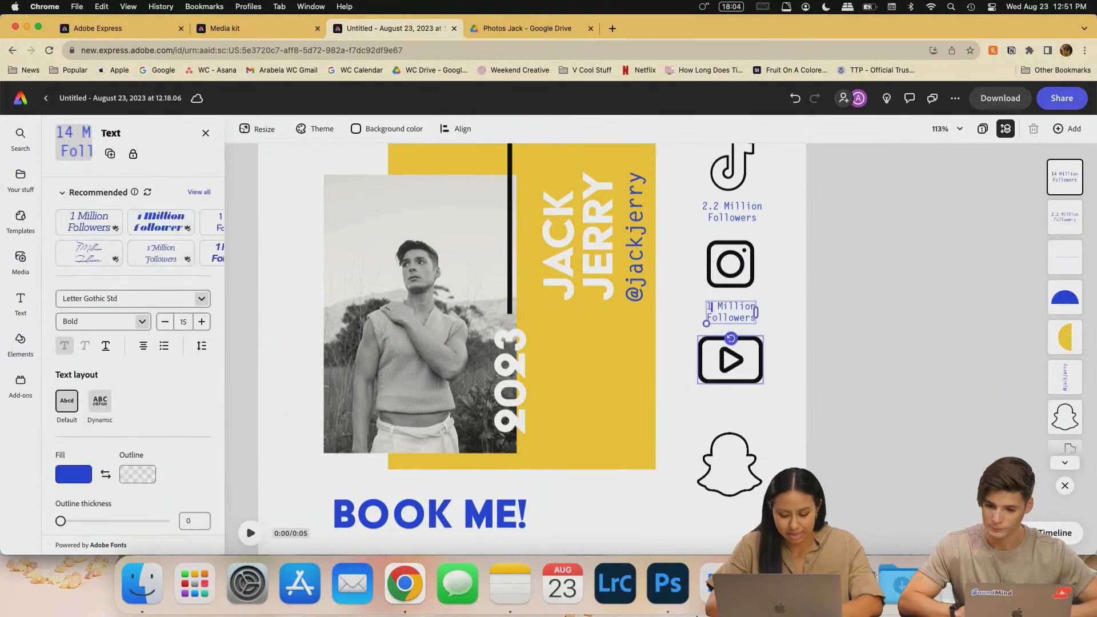
text(14)
click(302, 28)
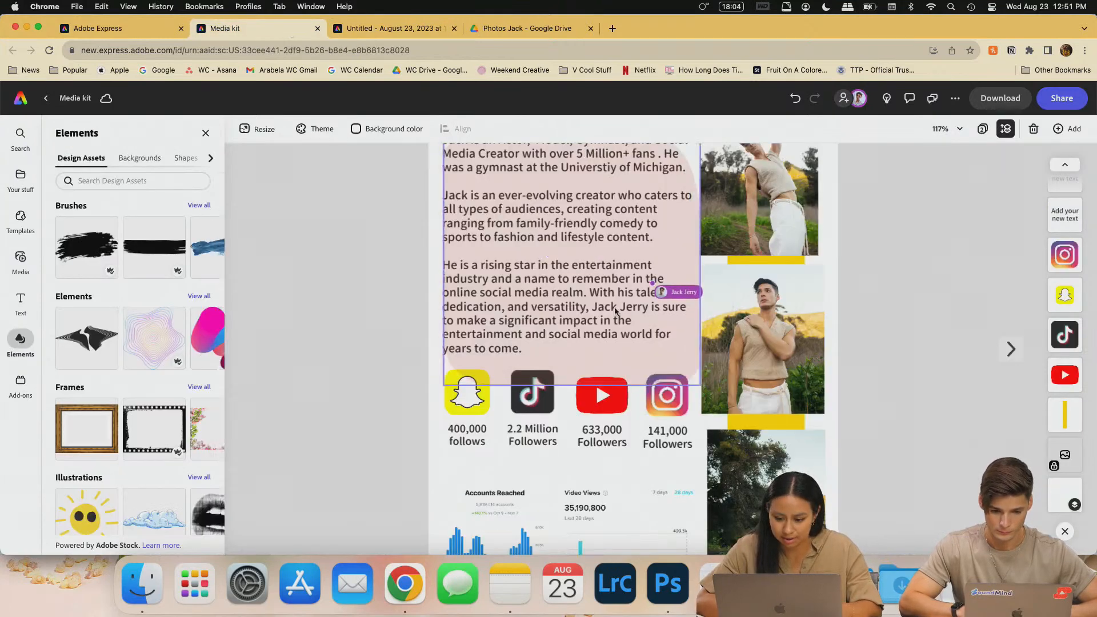
click(335, 27)
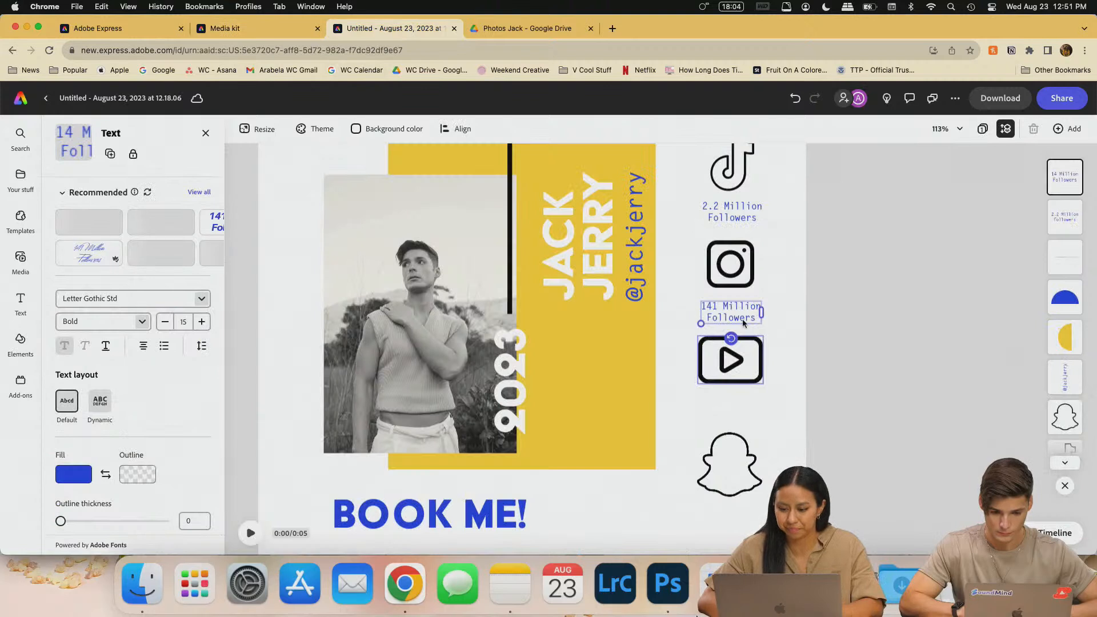
key(BackSpace)
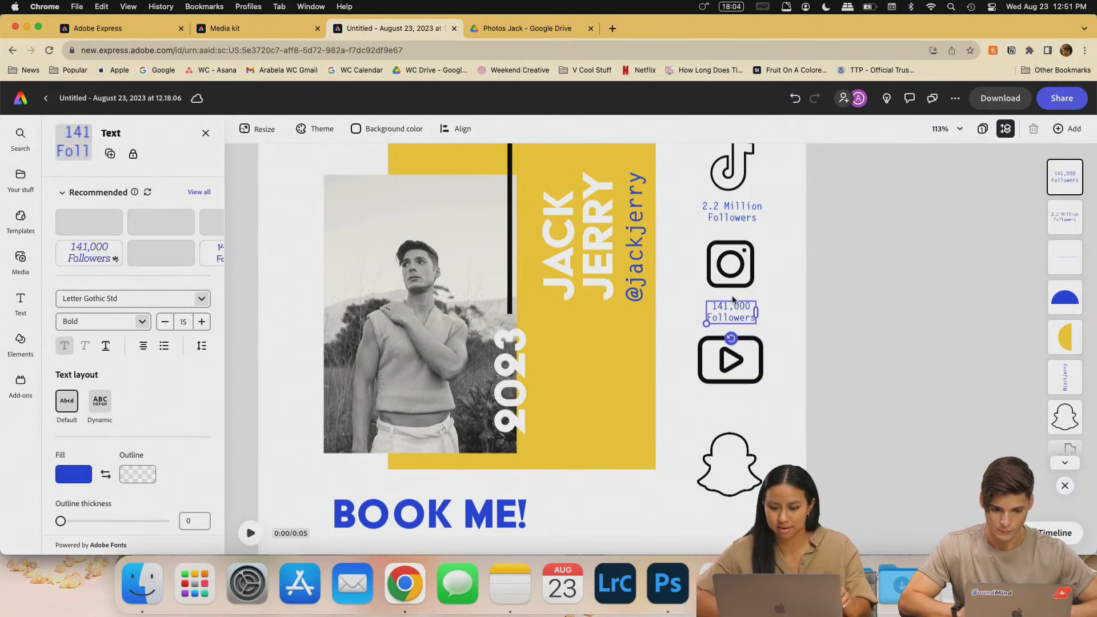
click(830, 302)
- Duplicate the 141,000 Followers label and place the copy under the YouTube icon
click(751, 313)
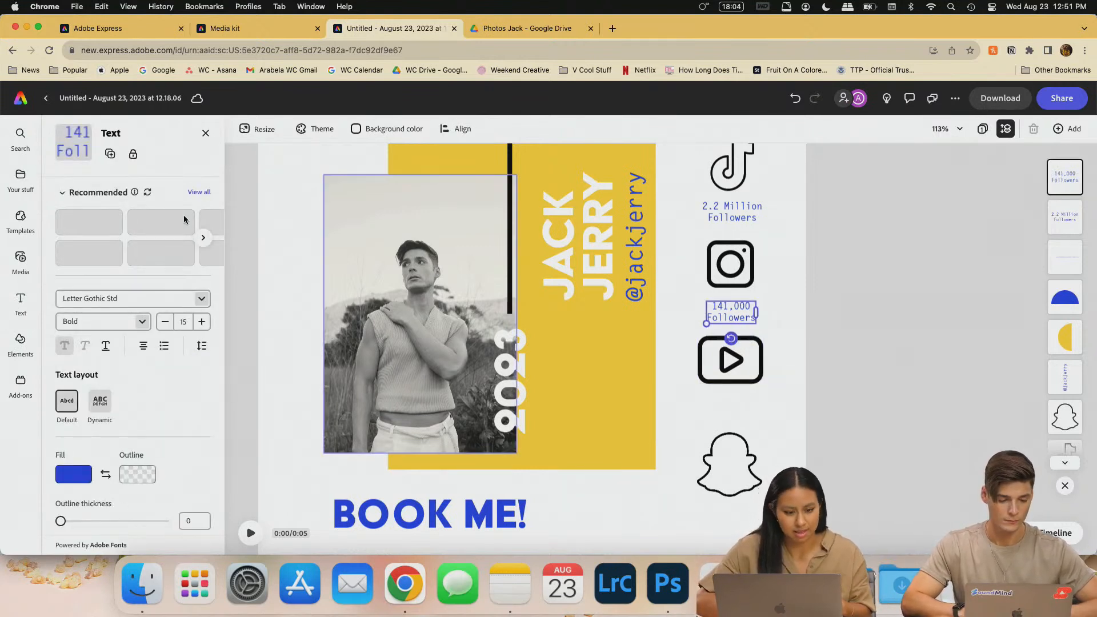
key(super+d)
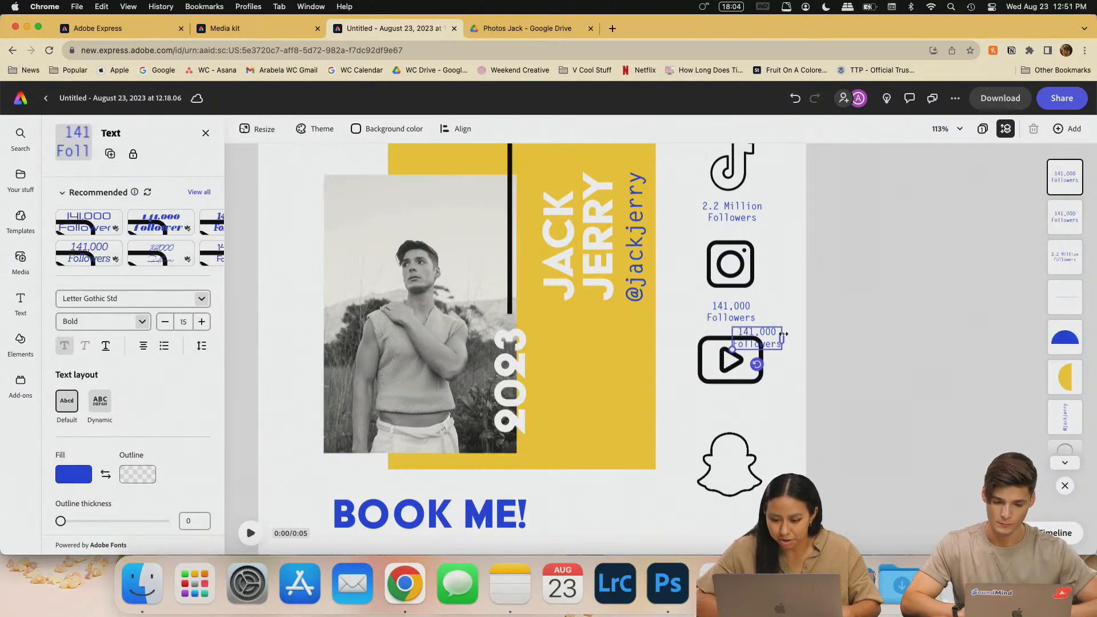
drag(774, 336, 746, 413)
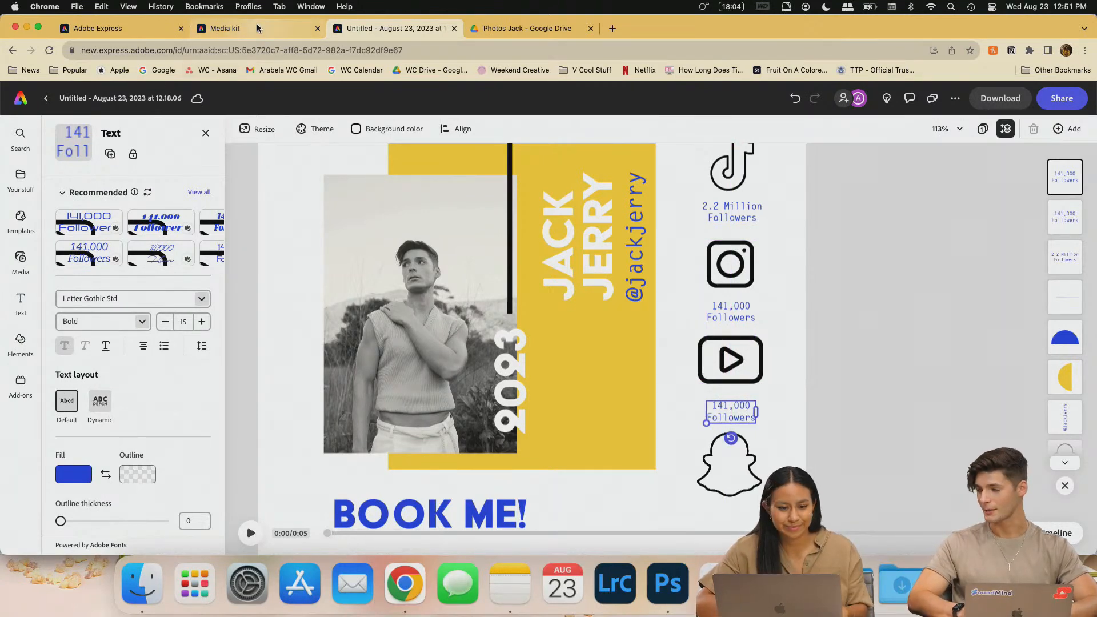
- Change the copied label to '633,000 Followers' to match the YouTube count
click(234, 28)
scroll(544, 151, down, 1)
scroll(544, 152, up, 5)
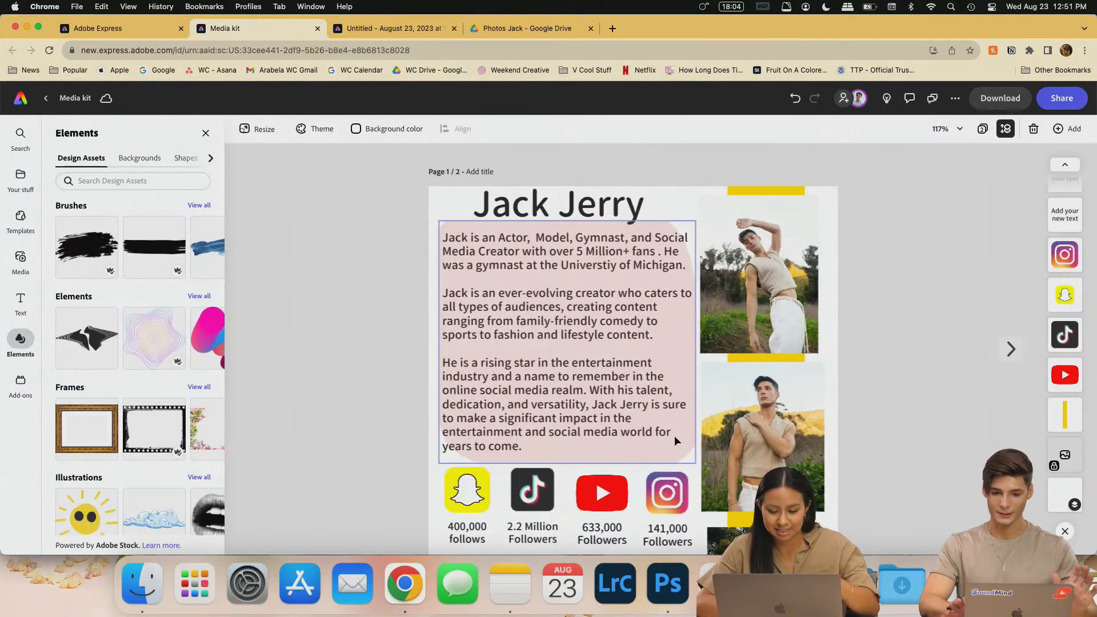
scroll(556, 474, down, 1)
scroll(557, 454, down, 1)
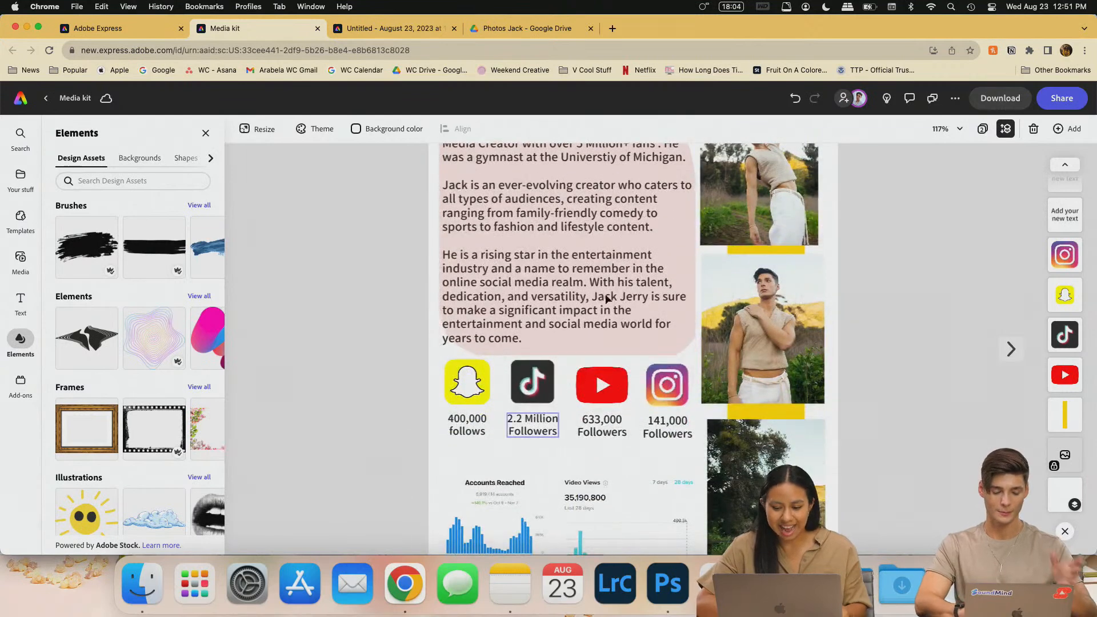
scroll(408, 375, down, 1)
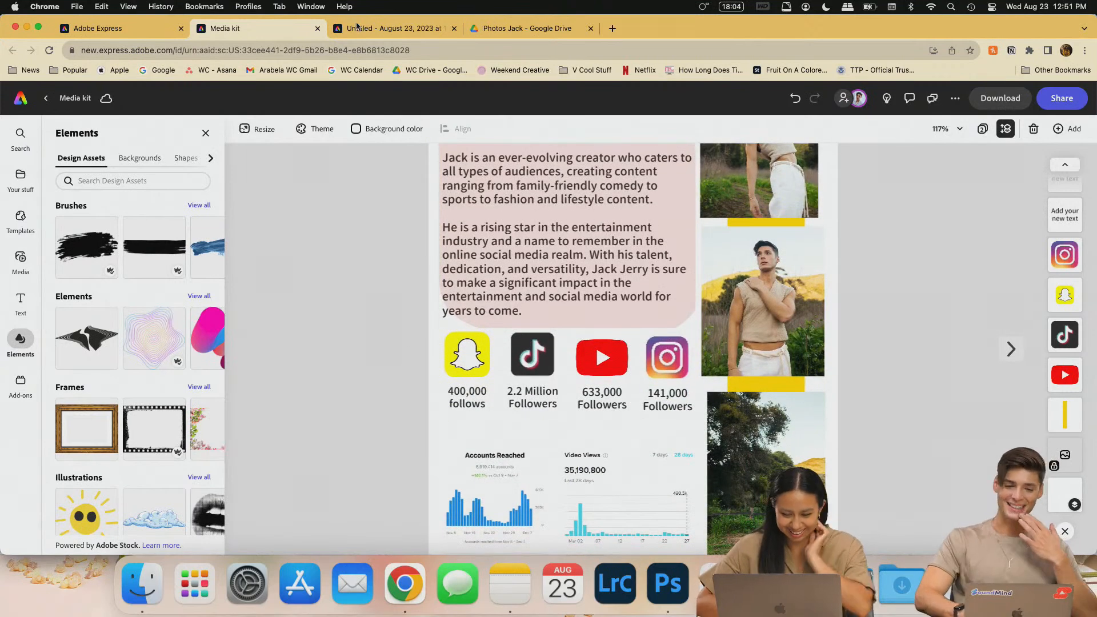
click(403, 33)
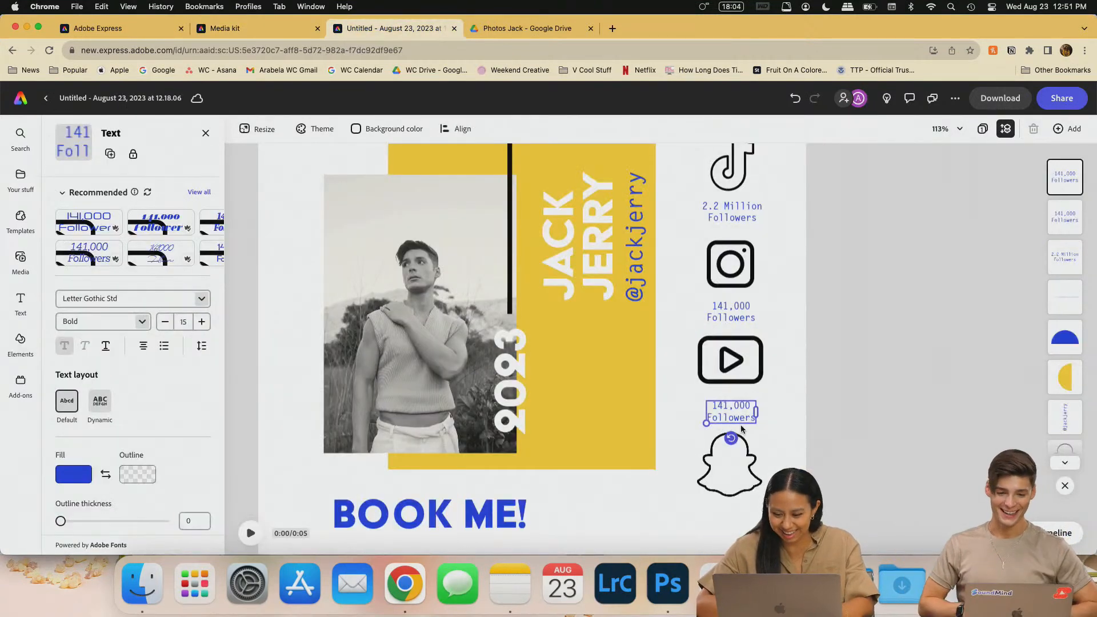
text(633)
click(260, 29)
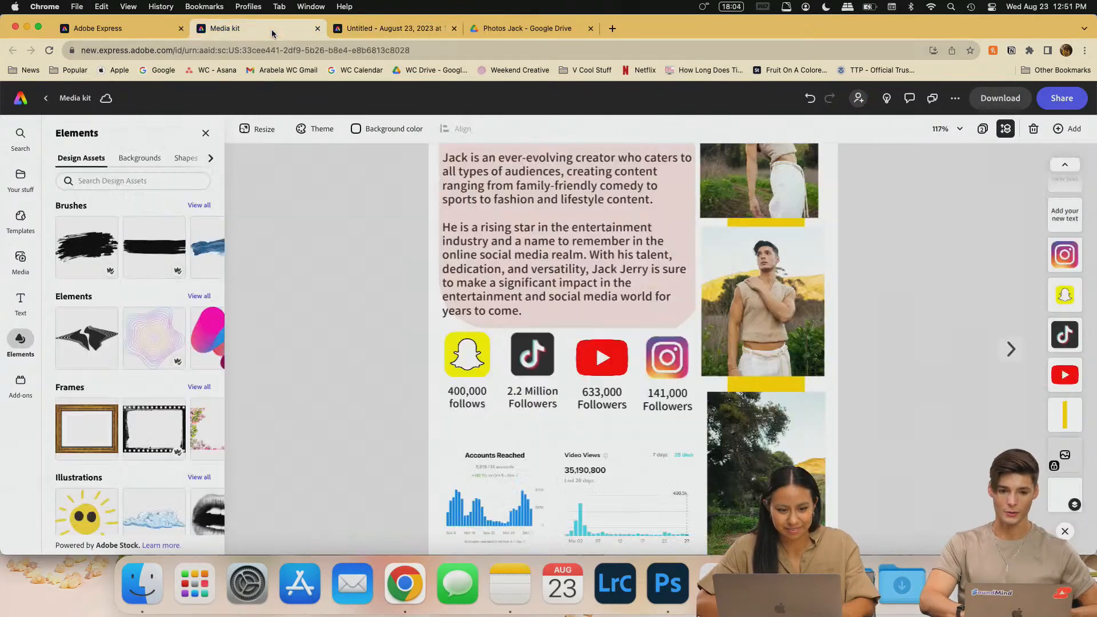
click(387, 27)
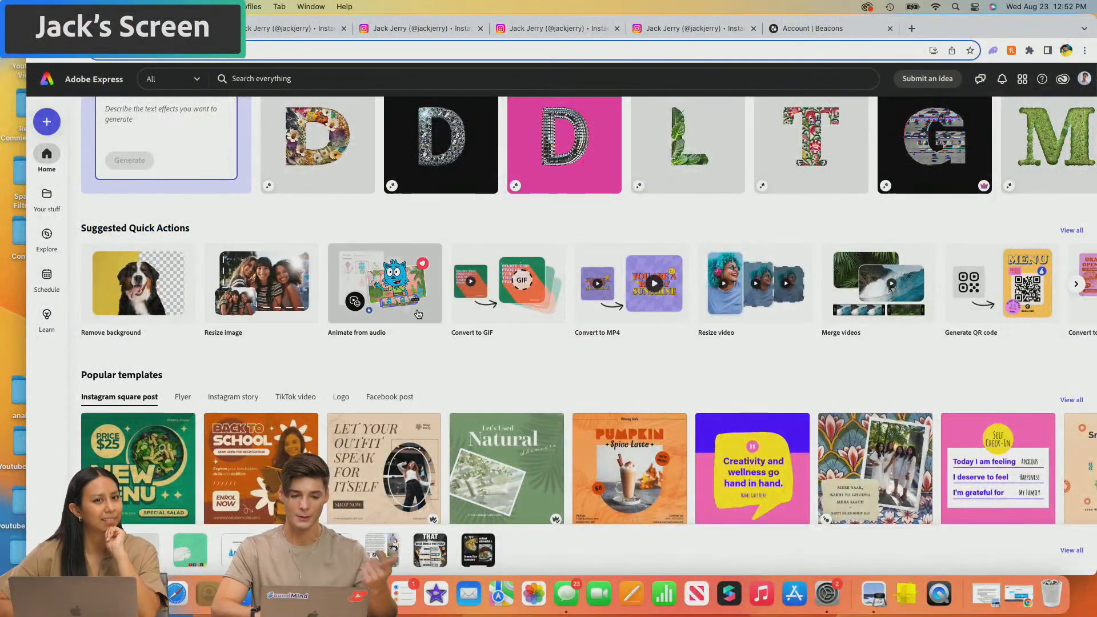
- Open the Generate QR code quick action from the home page's Suggested Quick Actions
scroll(814, 323, right, 5)
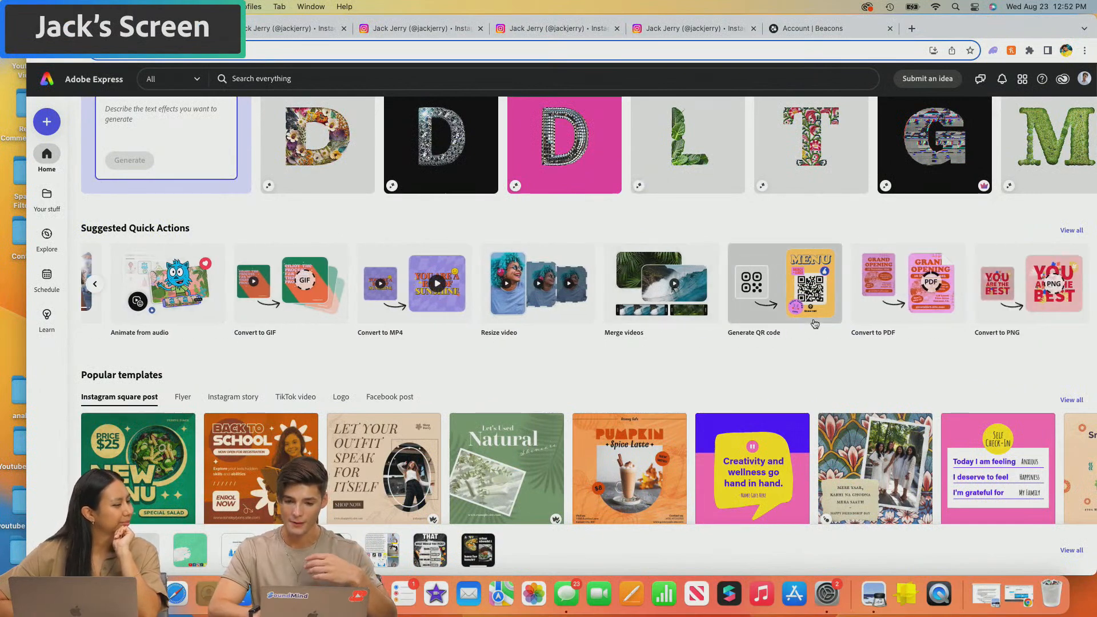
click(789, 306)
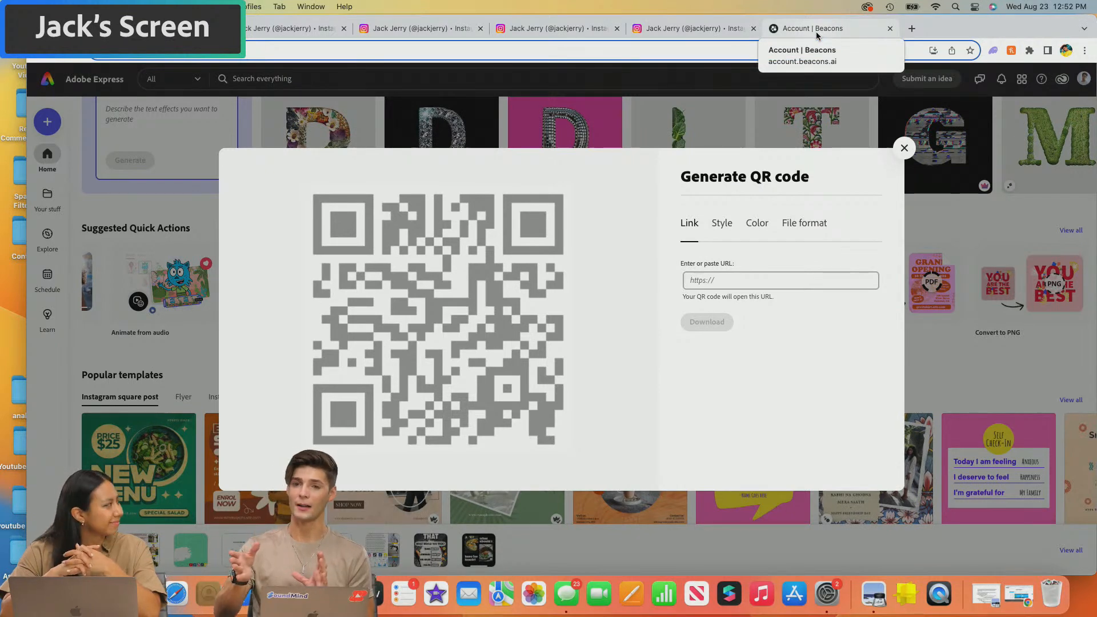
- Select the QR code's URL field, then close the Generate QR code dialog without generating
click(722, 276)
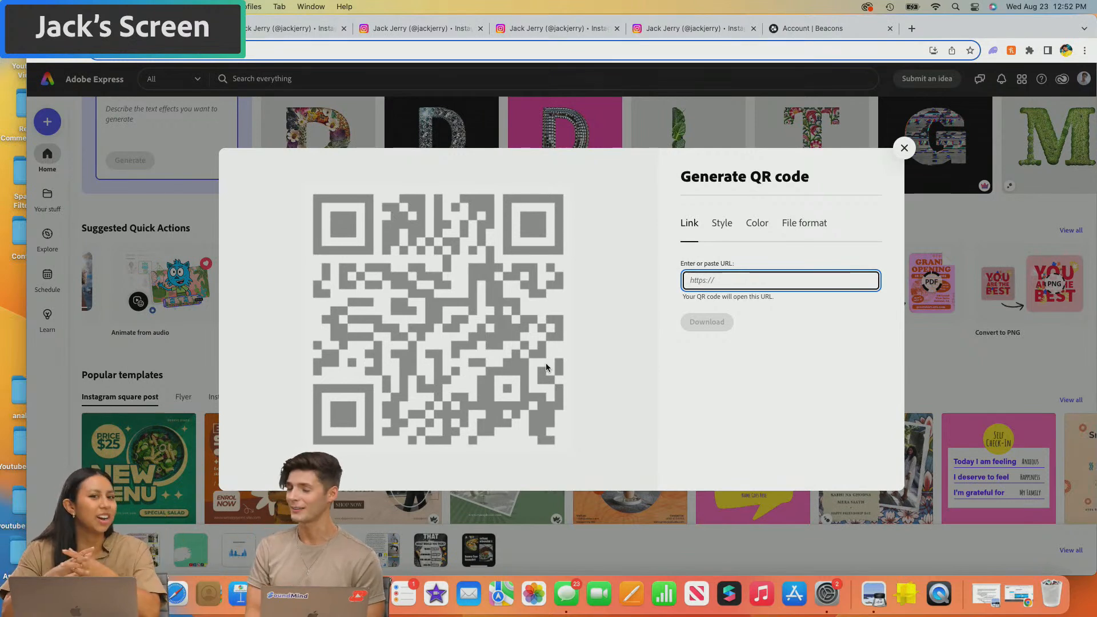
click(905, 149)
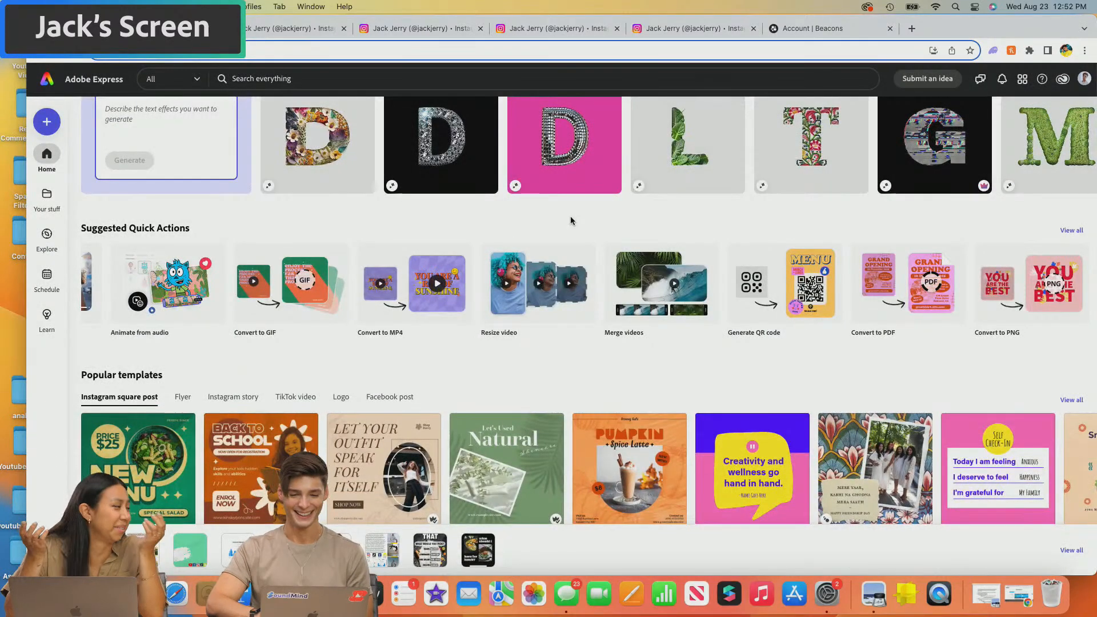
- Open the Media kit file from Your stuff in the editor
scroll(572, 221, up, 1)
scroll(607, 317, left, 2)
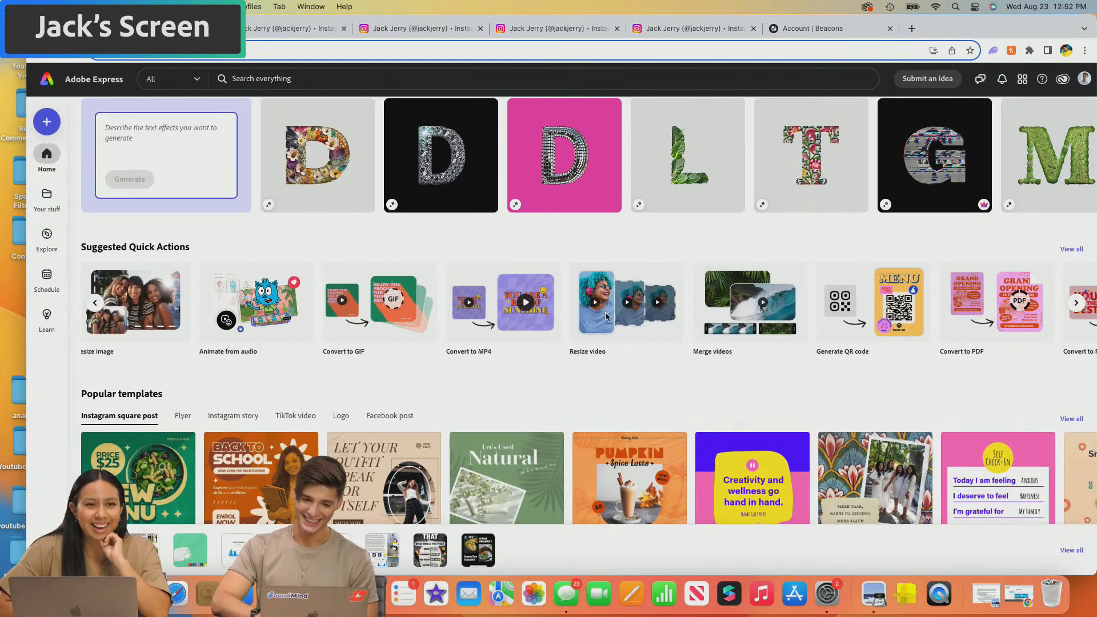
scroll(606, 317, left, 2)
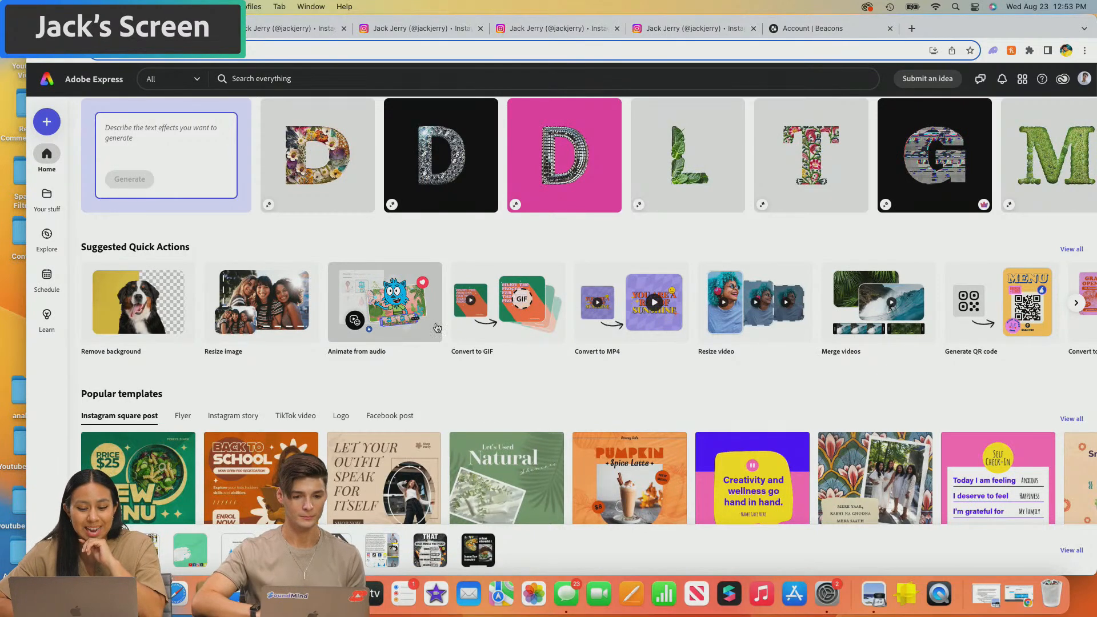
scroll(479, 286, up, 8)
scroll(478, 285, up, 2)
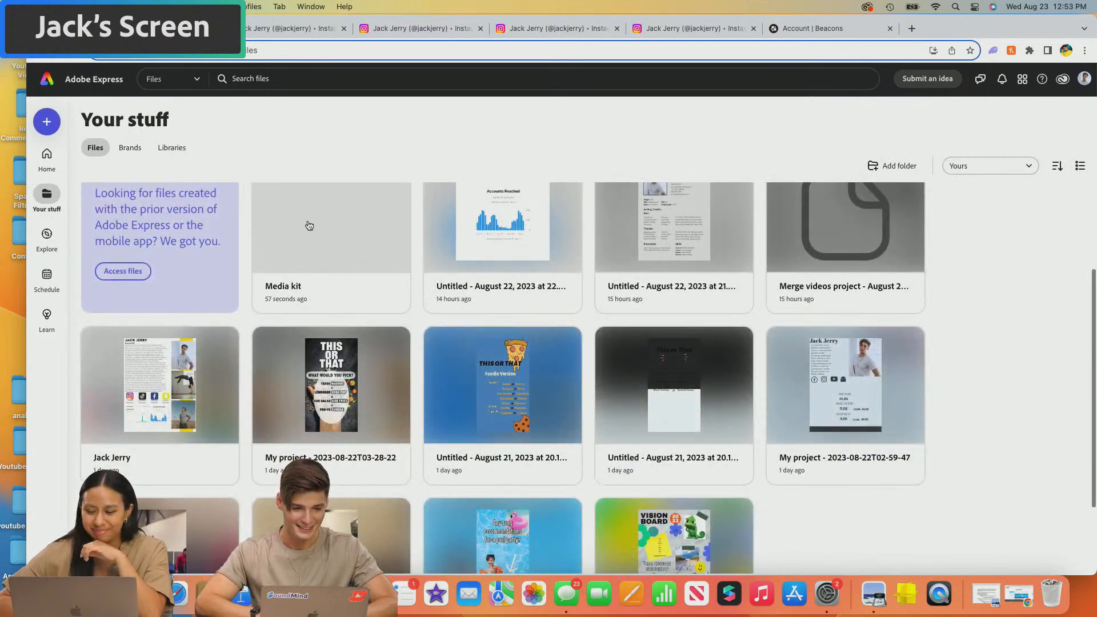
click(309, 226)
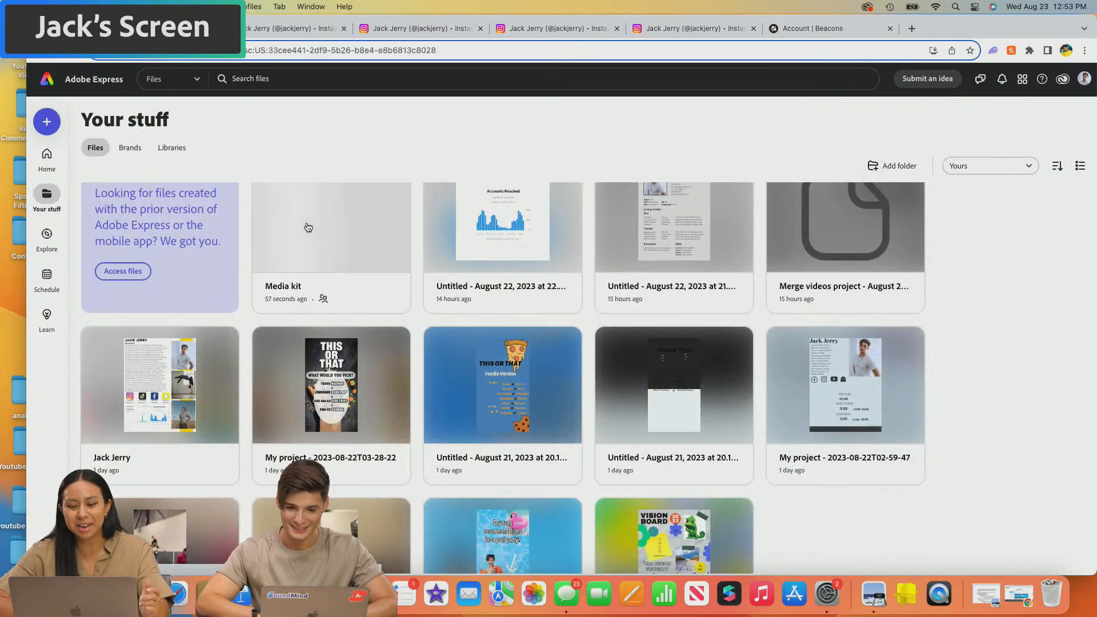